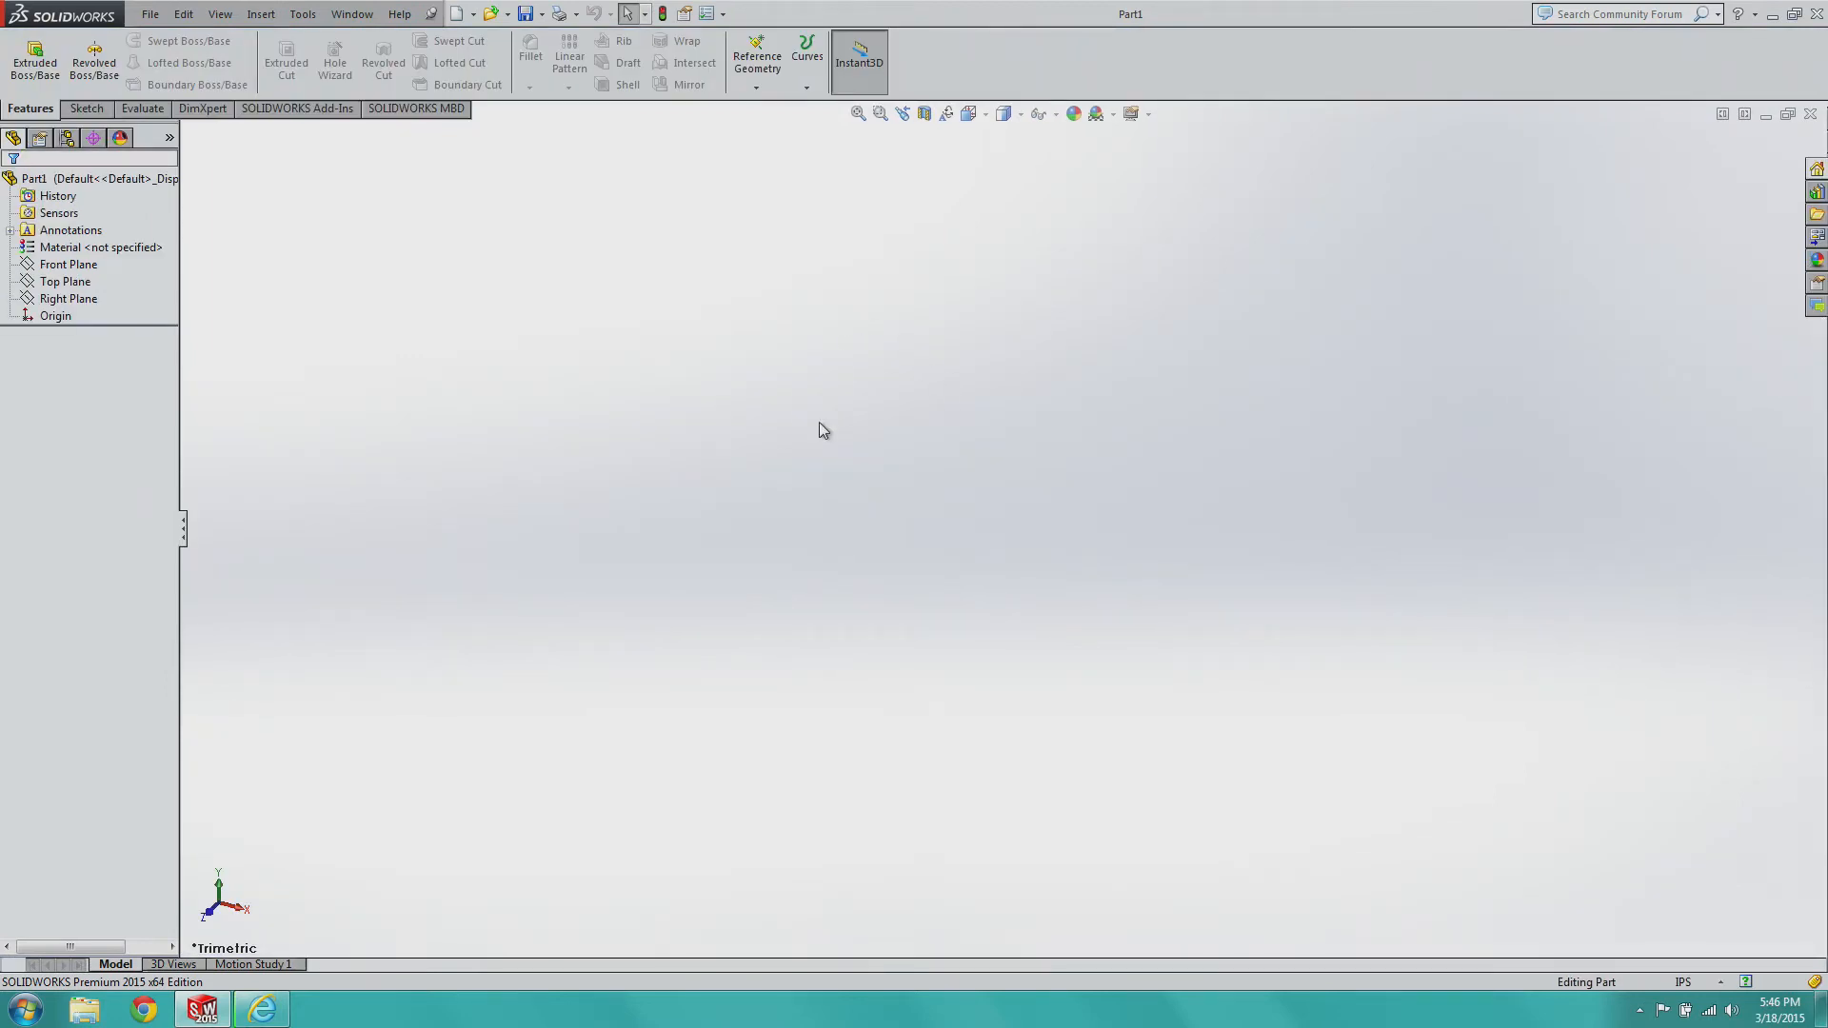
Start a line sketch on the Top Plane and orient the view to Top.
{"action": "left_click", "coordinate": [83, 108]}
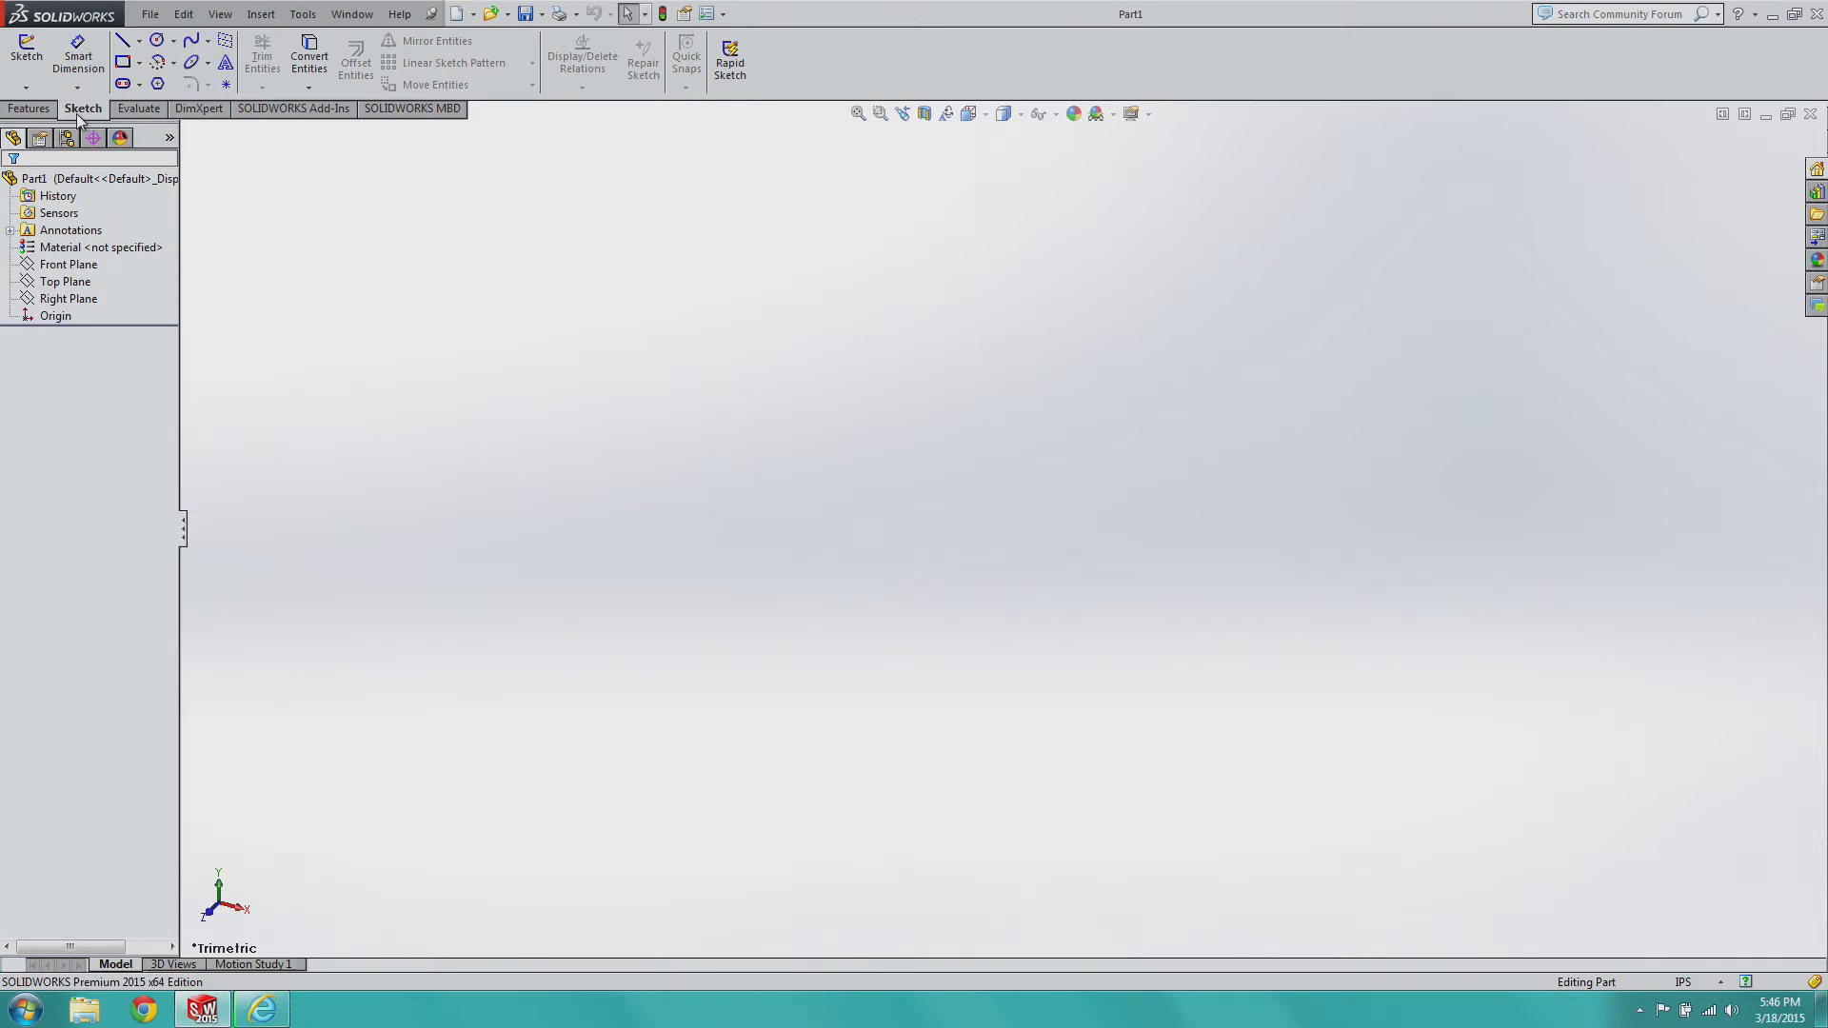
{"action": "left_click", "coordinate": [122, 86]}
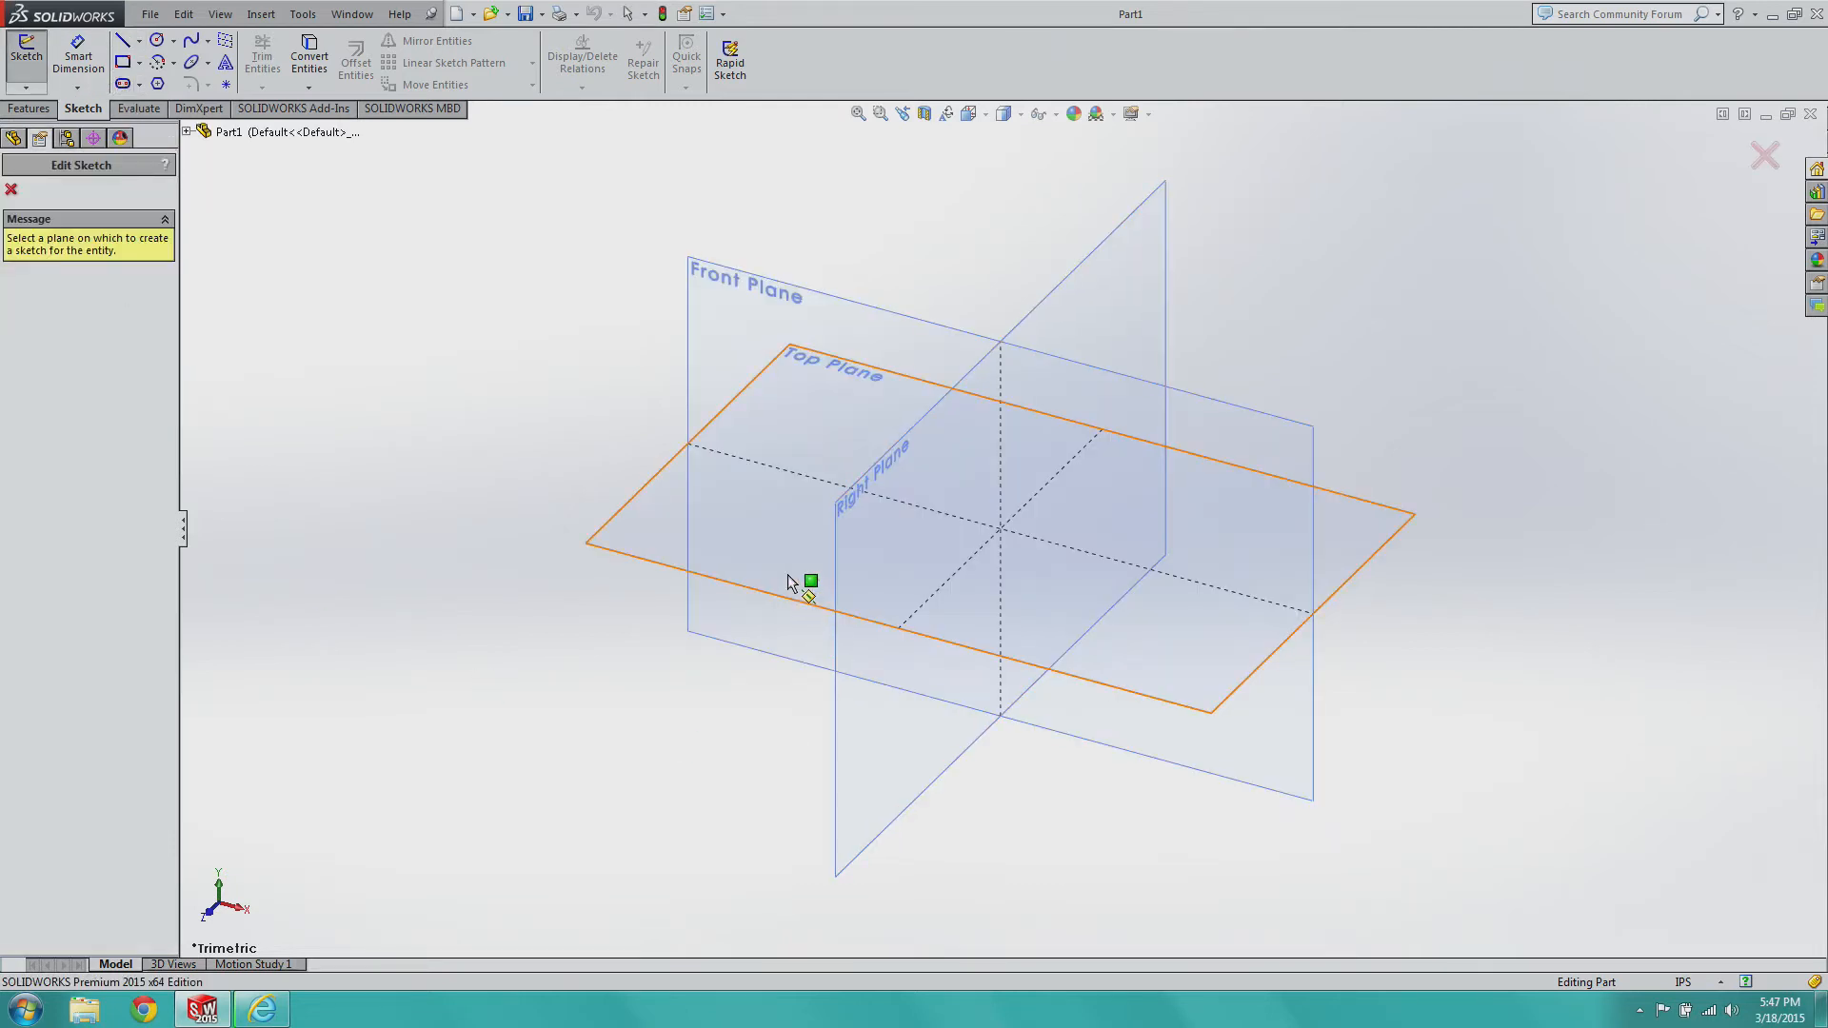
{"action": "left_click", "coordinate": [800, 580]}
{"action": "left_click", "coordinate": [967, 114]}
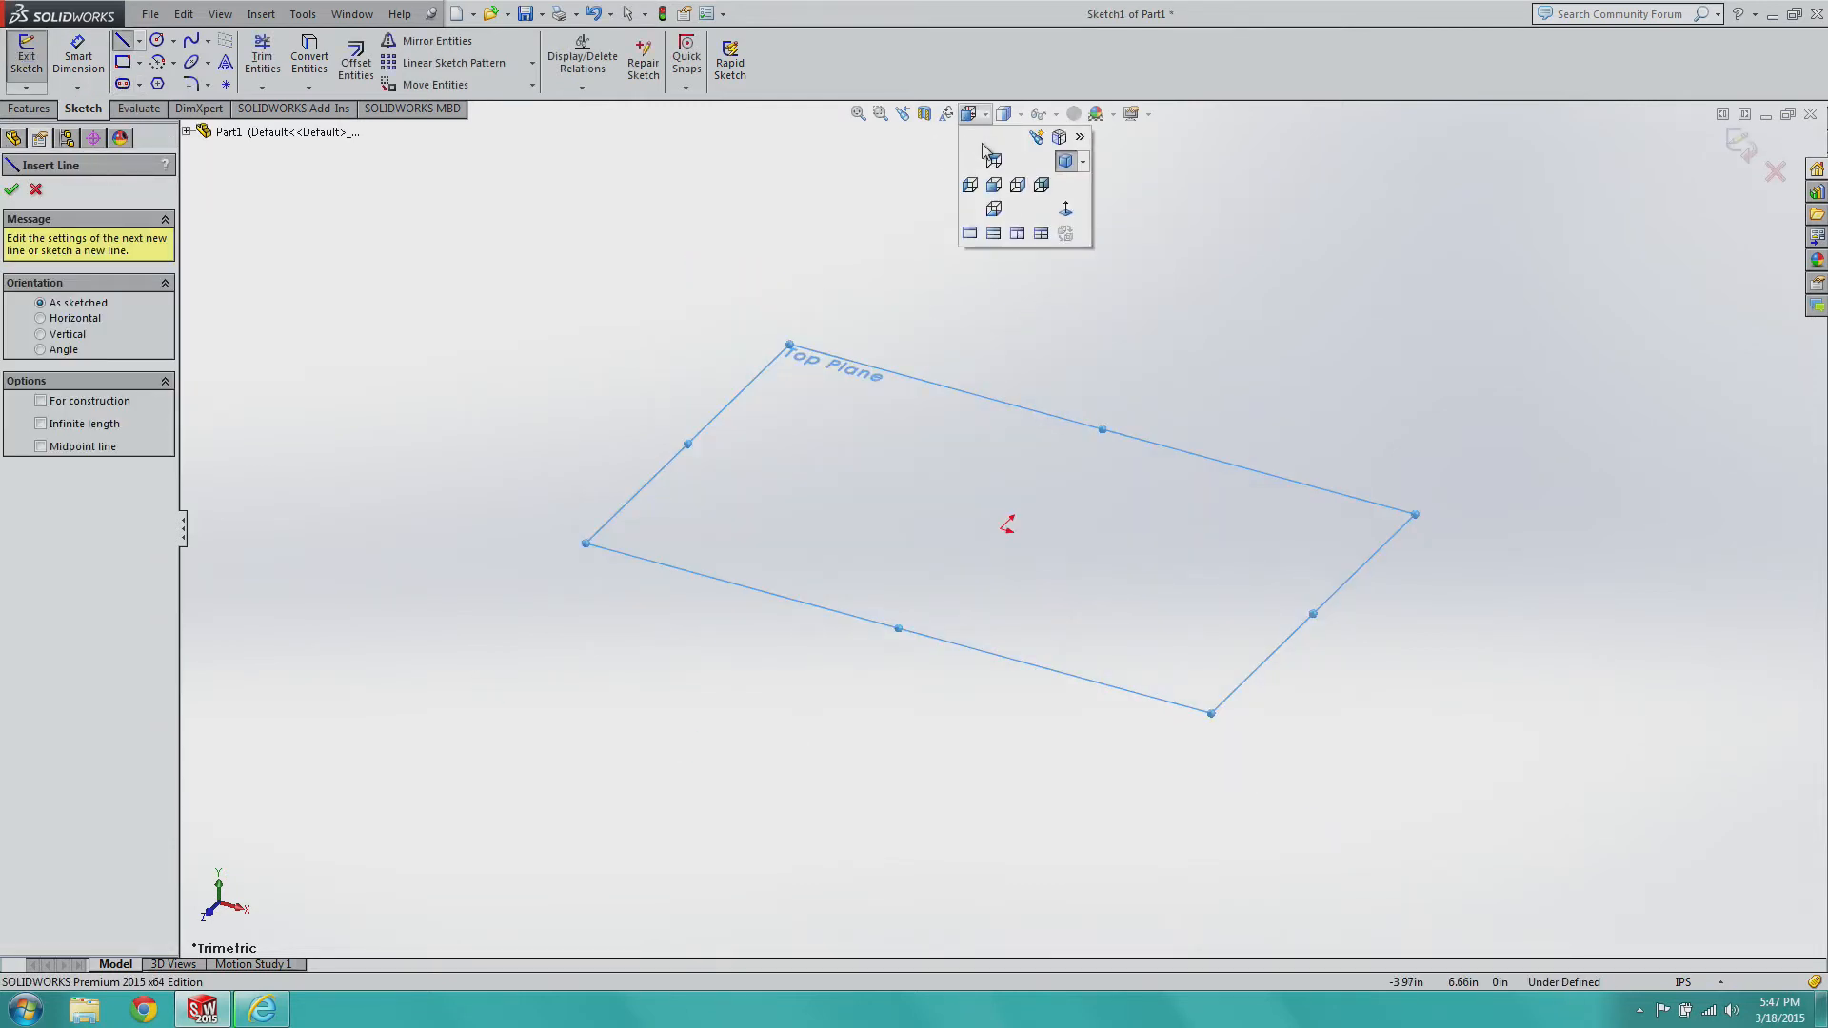
{"action": "left_click", "coordinate": [972, 117]}
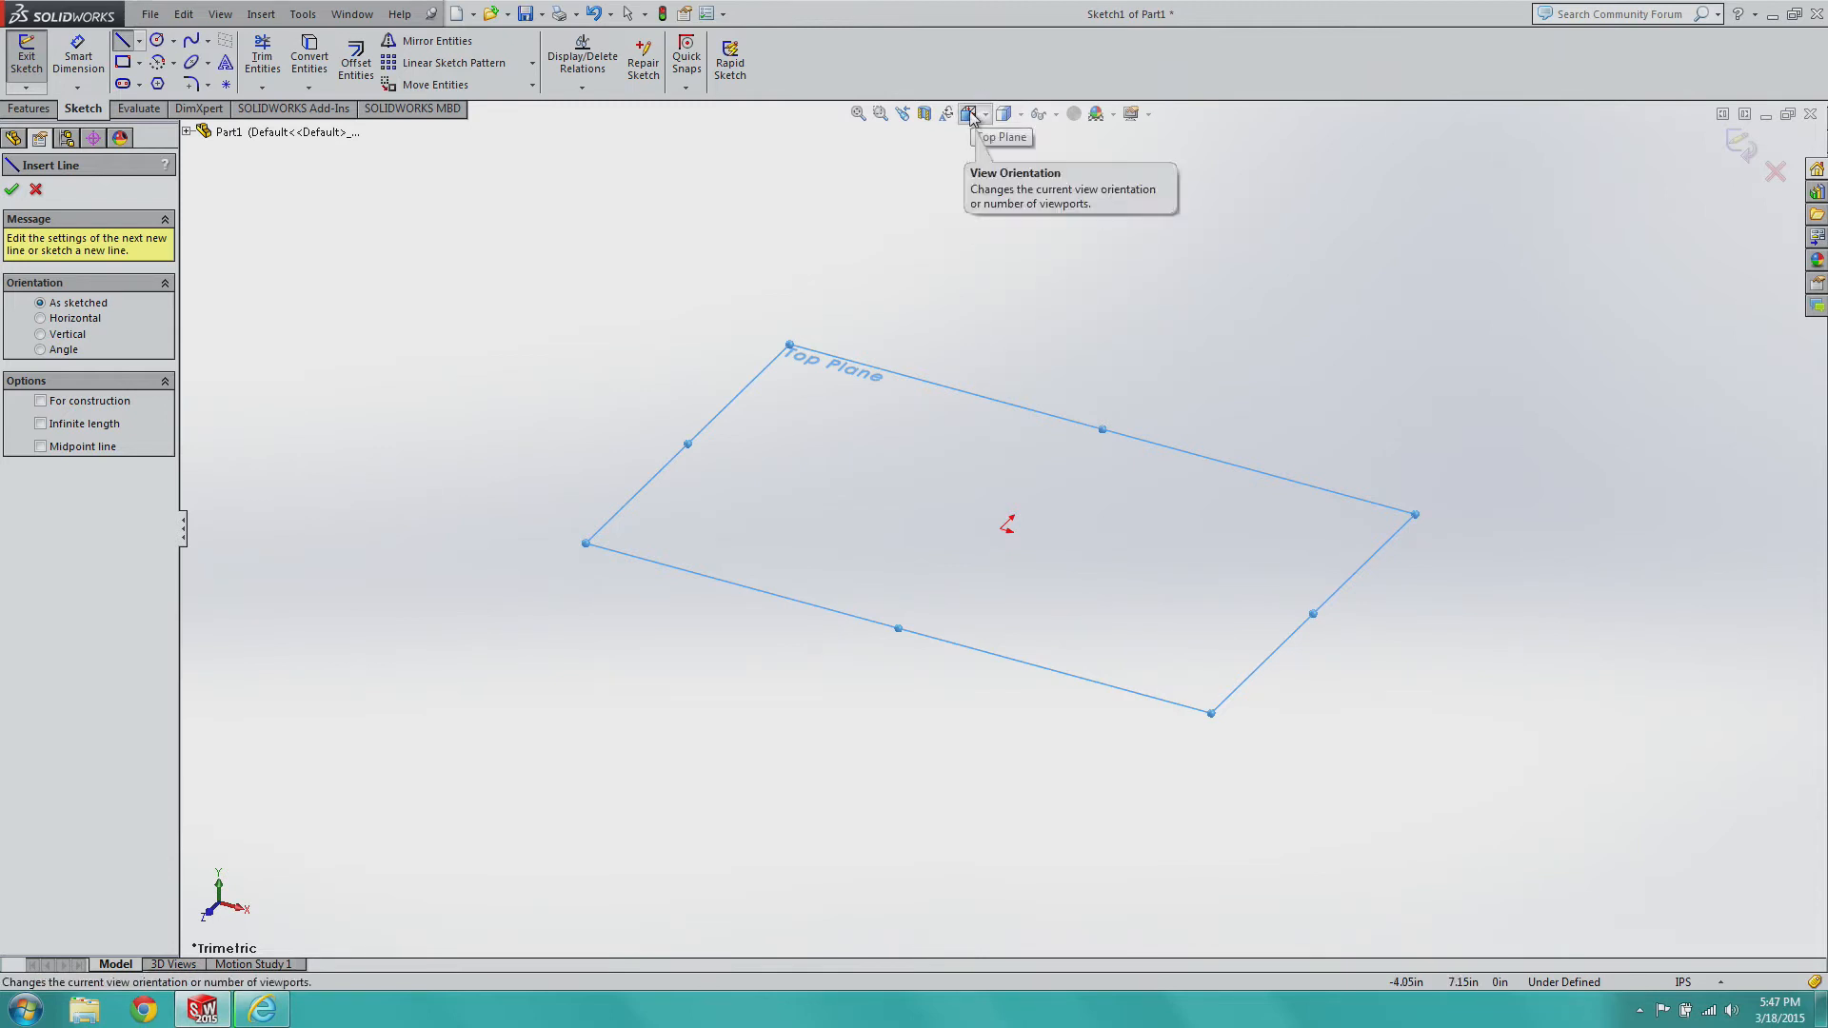
{"action": "left_click", "coordinate": [971, 116]}
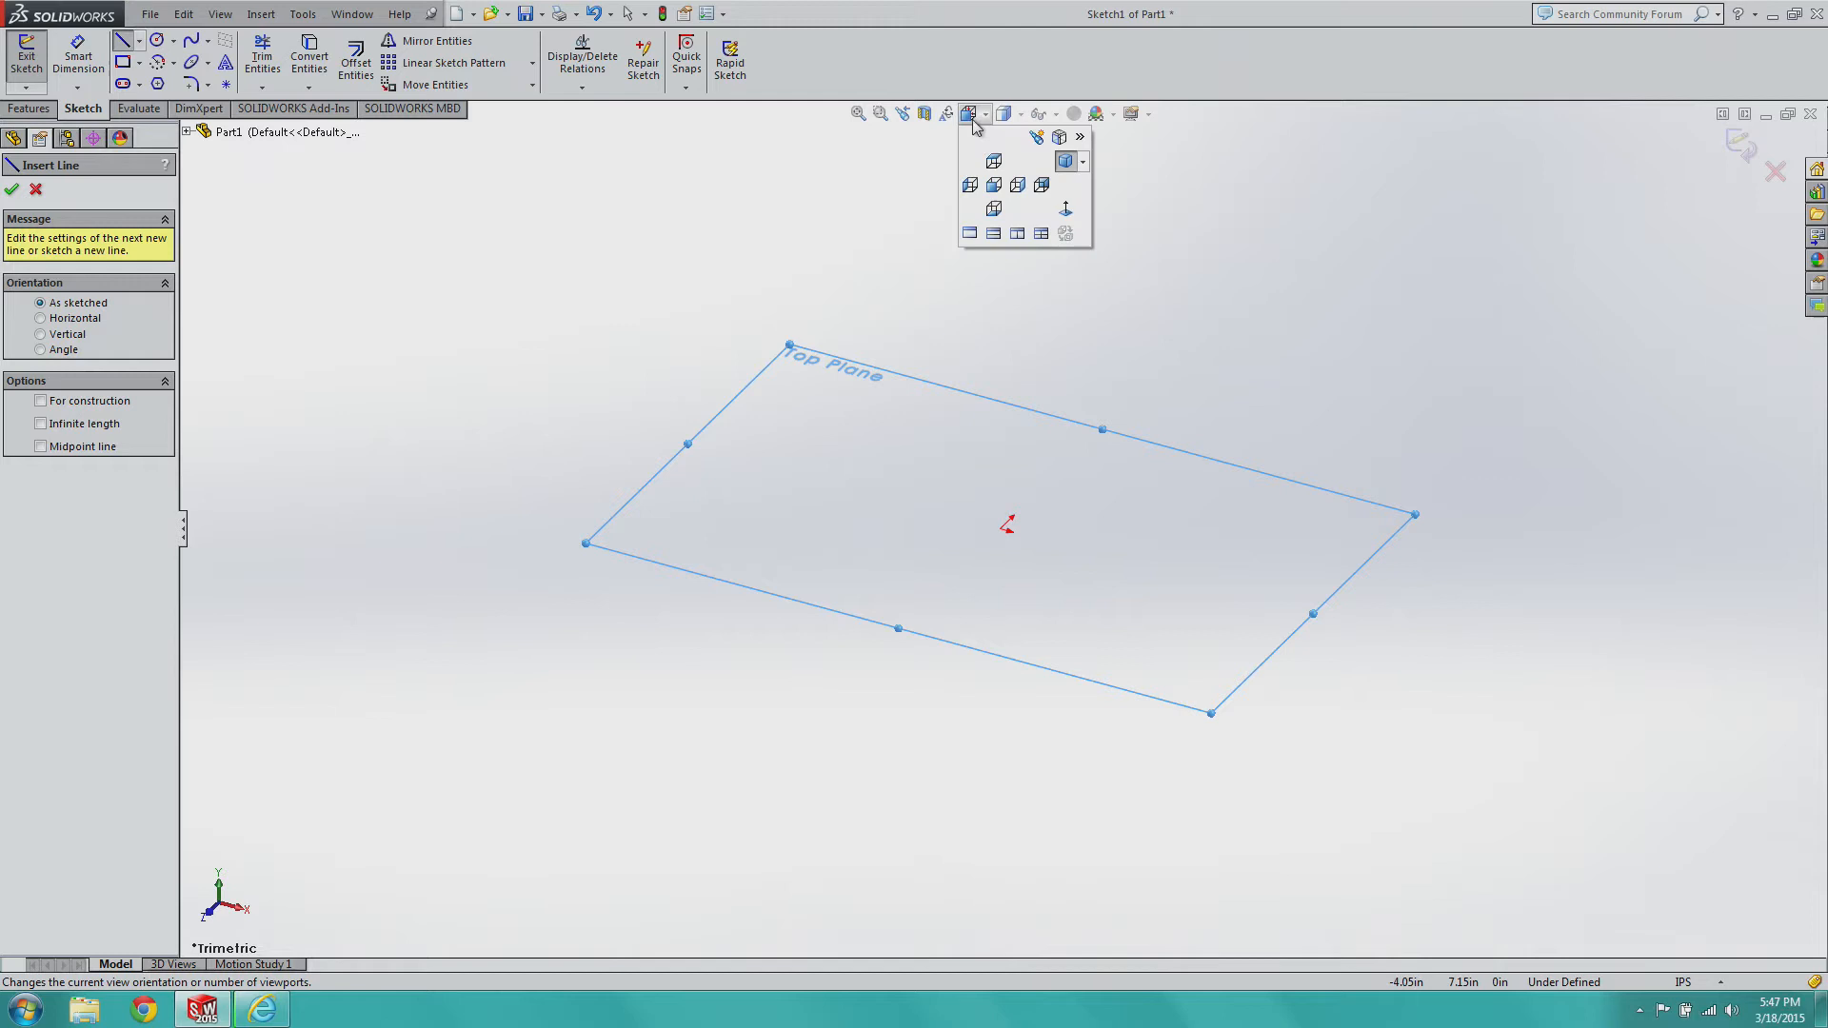
{"action": "left_click", "coordinate": [991, 172]}
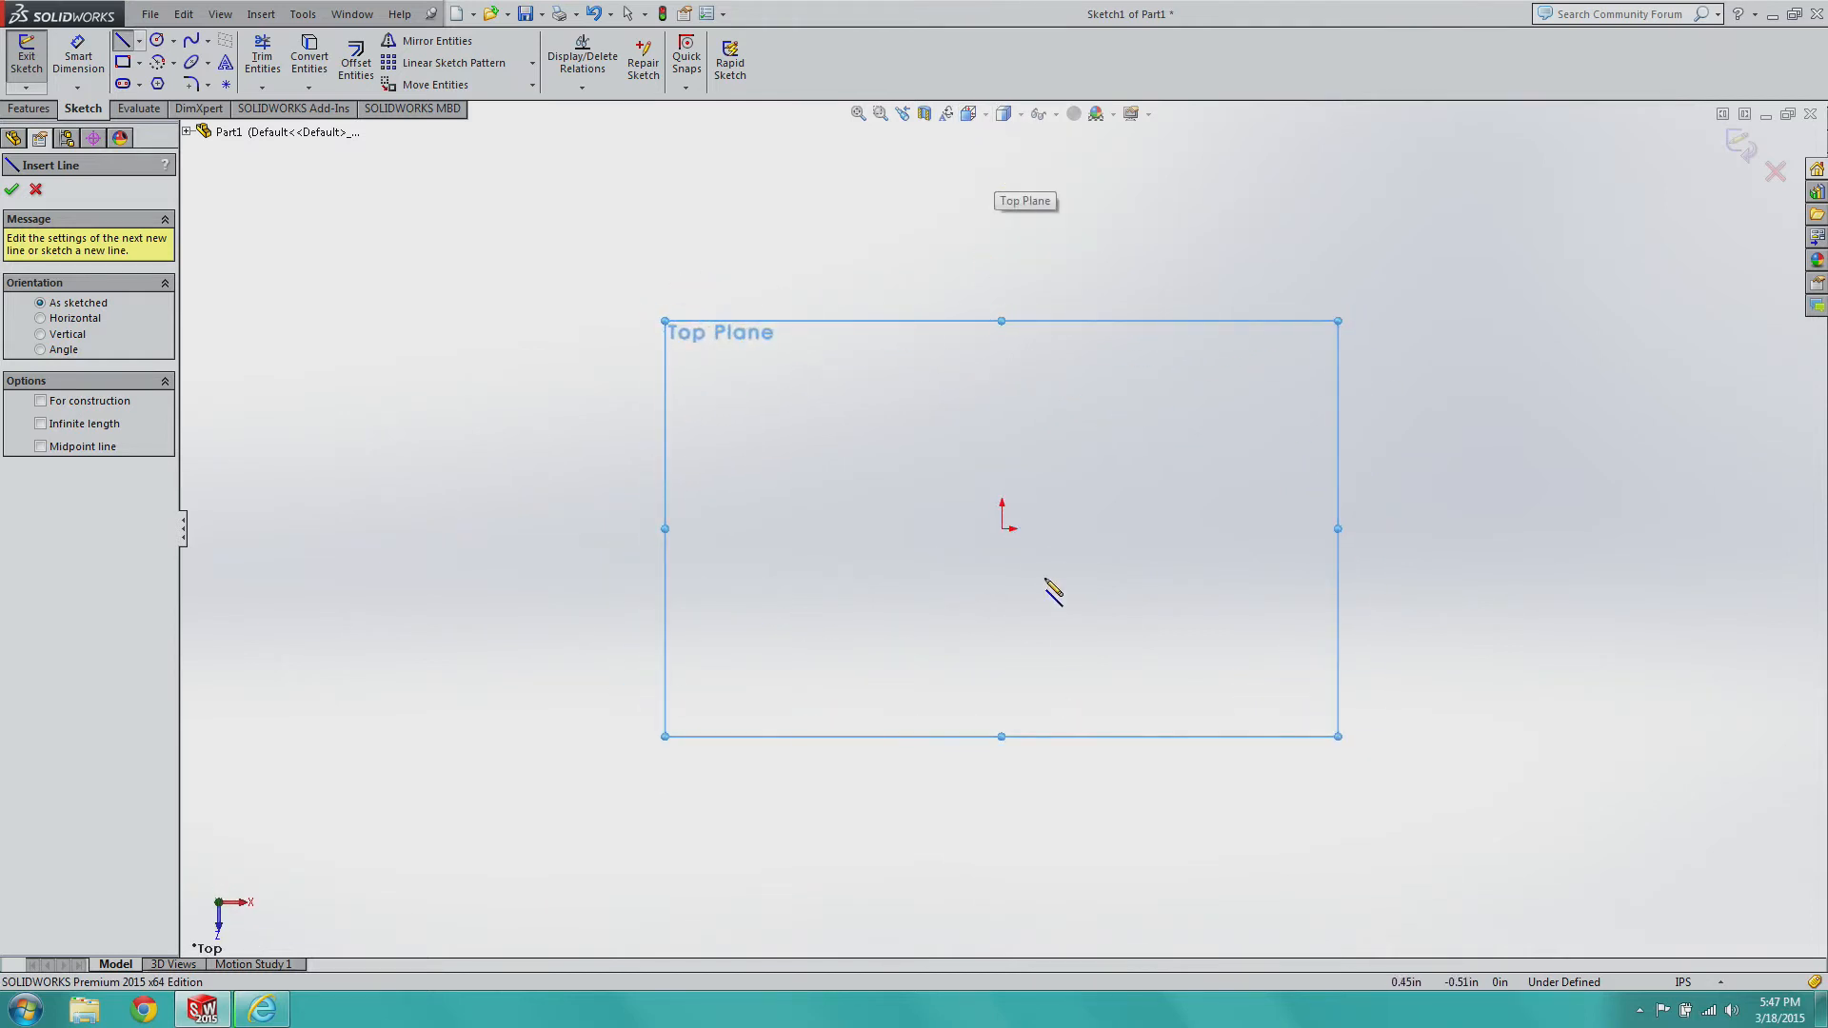
{"action": "scroll", "coordinate": [1053, 590], "scroll_direction": "down", "scroll_amount": 3}
{"action": "scroll", "coordinate": [1042, 572], "scroll_direction": "up", "scroll_amount": 1}
{"action": "scroll", "coordinate": [991, 571], "scroll_direction": "up", "scroll_amount": 2}
{"action": "scroll", "coordinate": [963, 277], "scroll_direction": "down", "scroll_amount": 1}
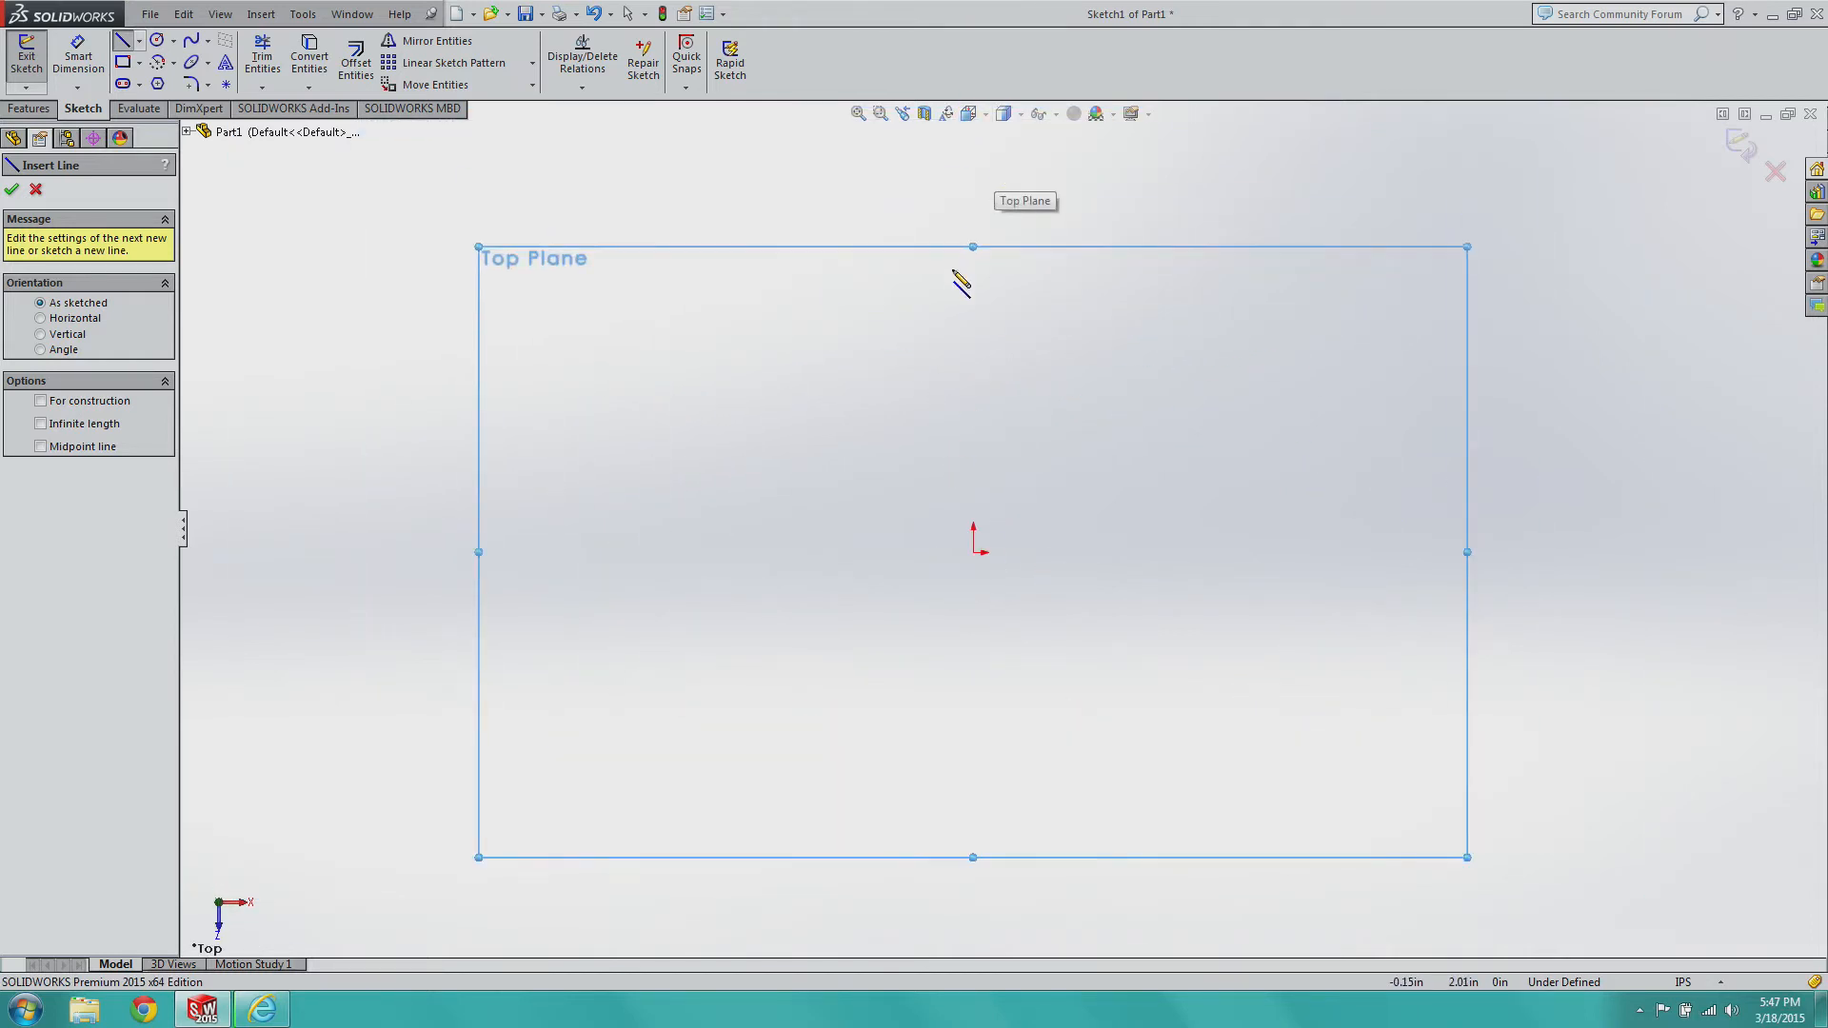
{"action": "scroll", "coordinate": [1020, 571], "scroll_direction": "down", "scroll_amount": 1}
{"action": "scroll", "coordinate": [962, 533], "scroll_direction": "up", "scroll_amount": 2}
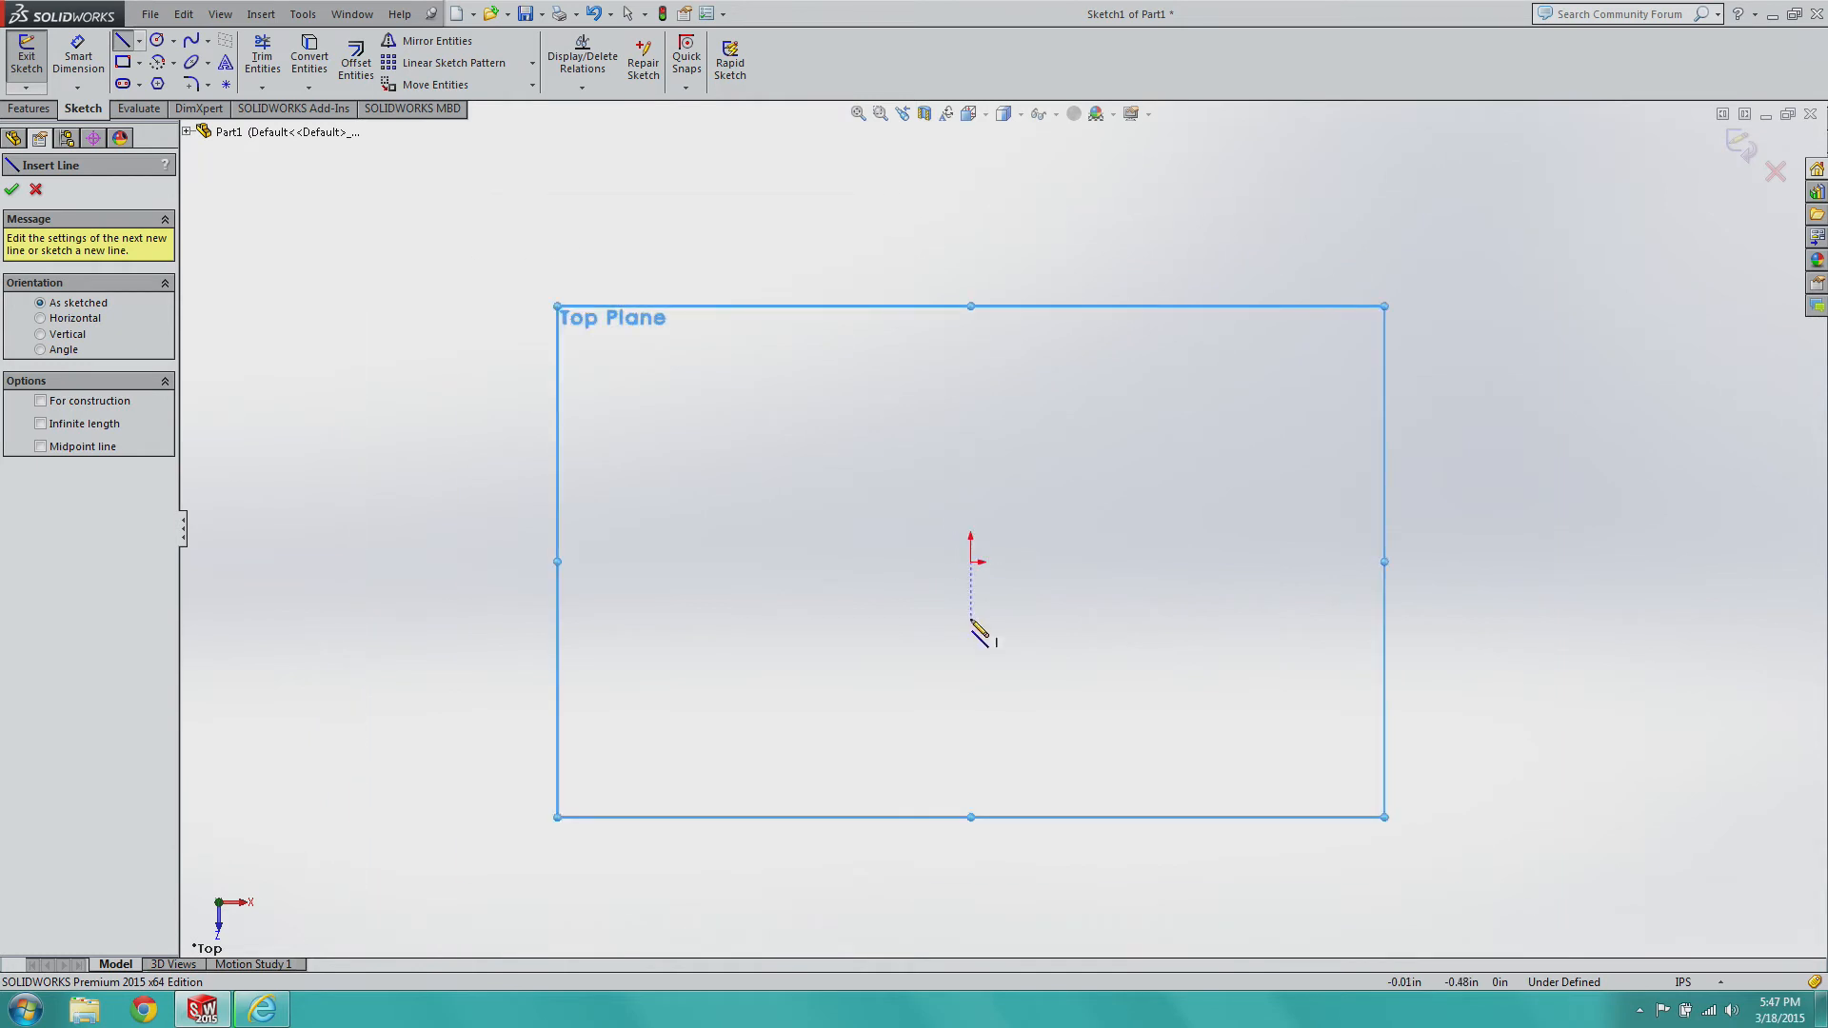
{"action": "scroll", "coordinate": [971, 619], "scroll_direction": "down", "scroll_amount": 2}
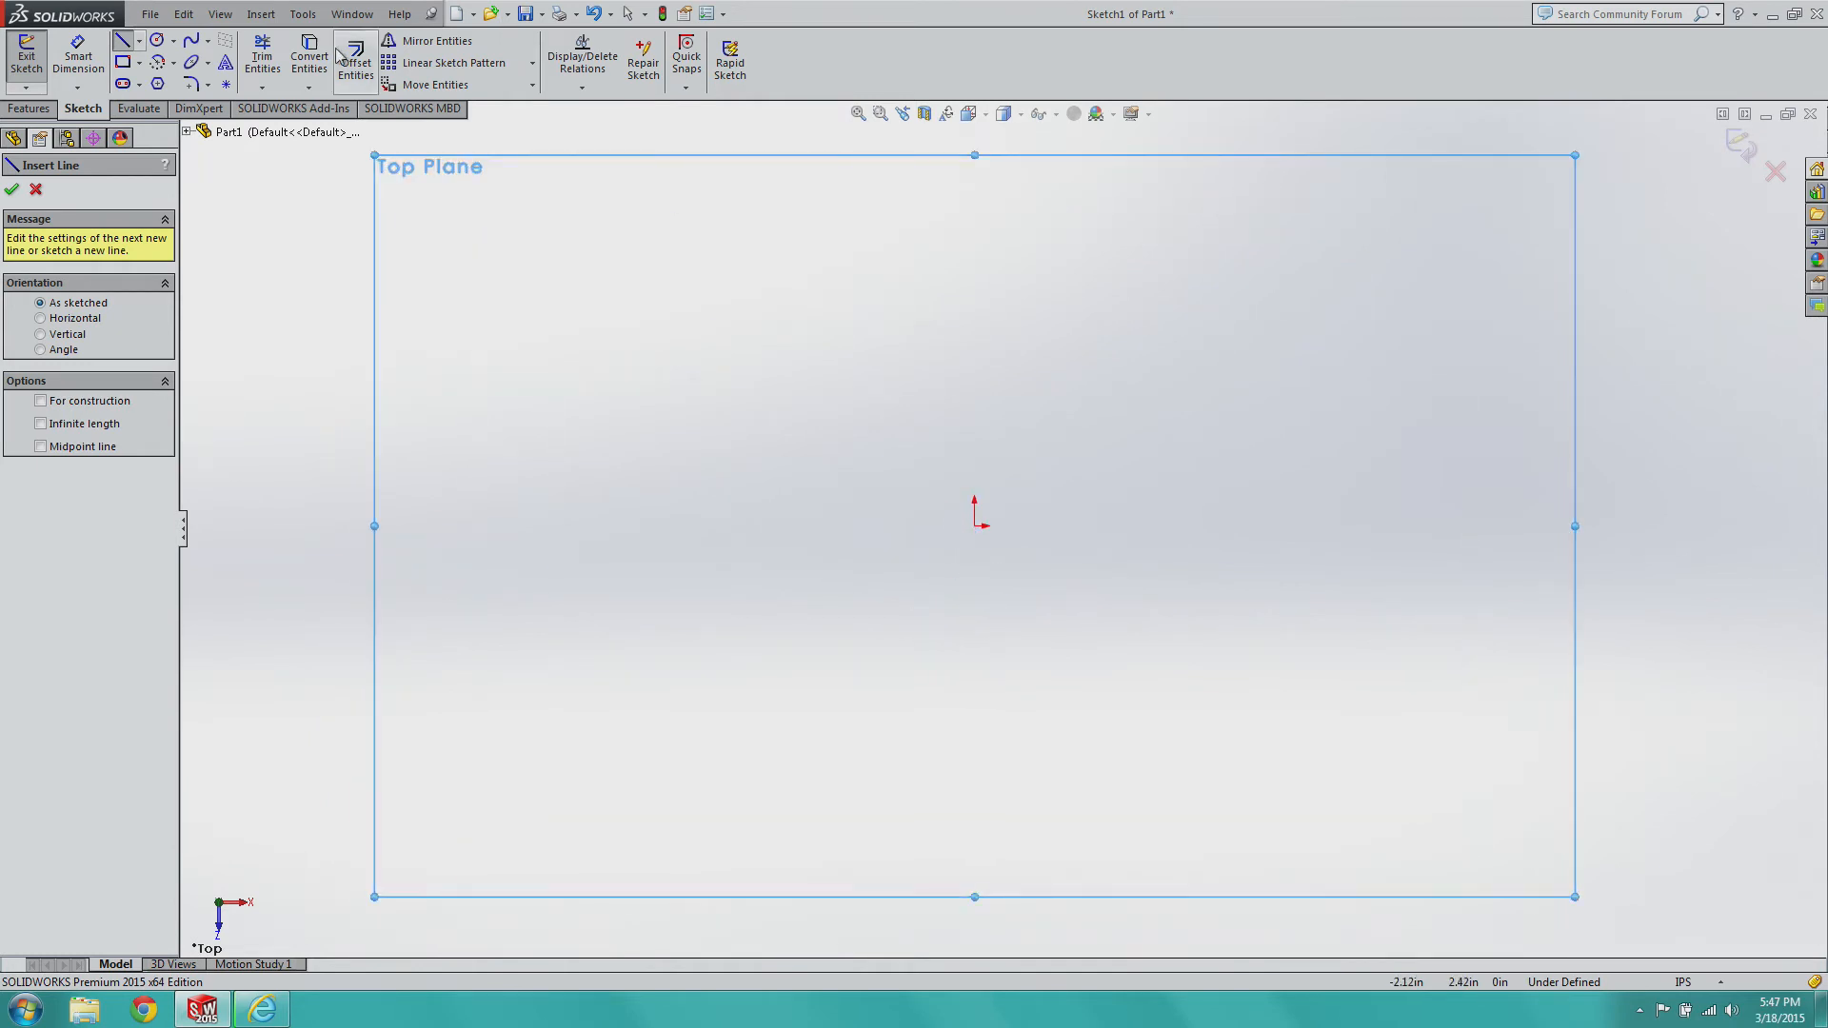
Draw a vertical centerline 2.5 in long upward from the origin.
{"action": "left_click", "coordinate": [139, 41]}
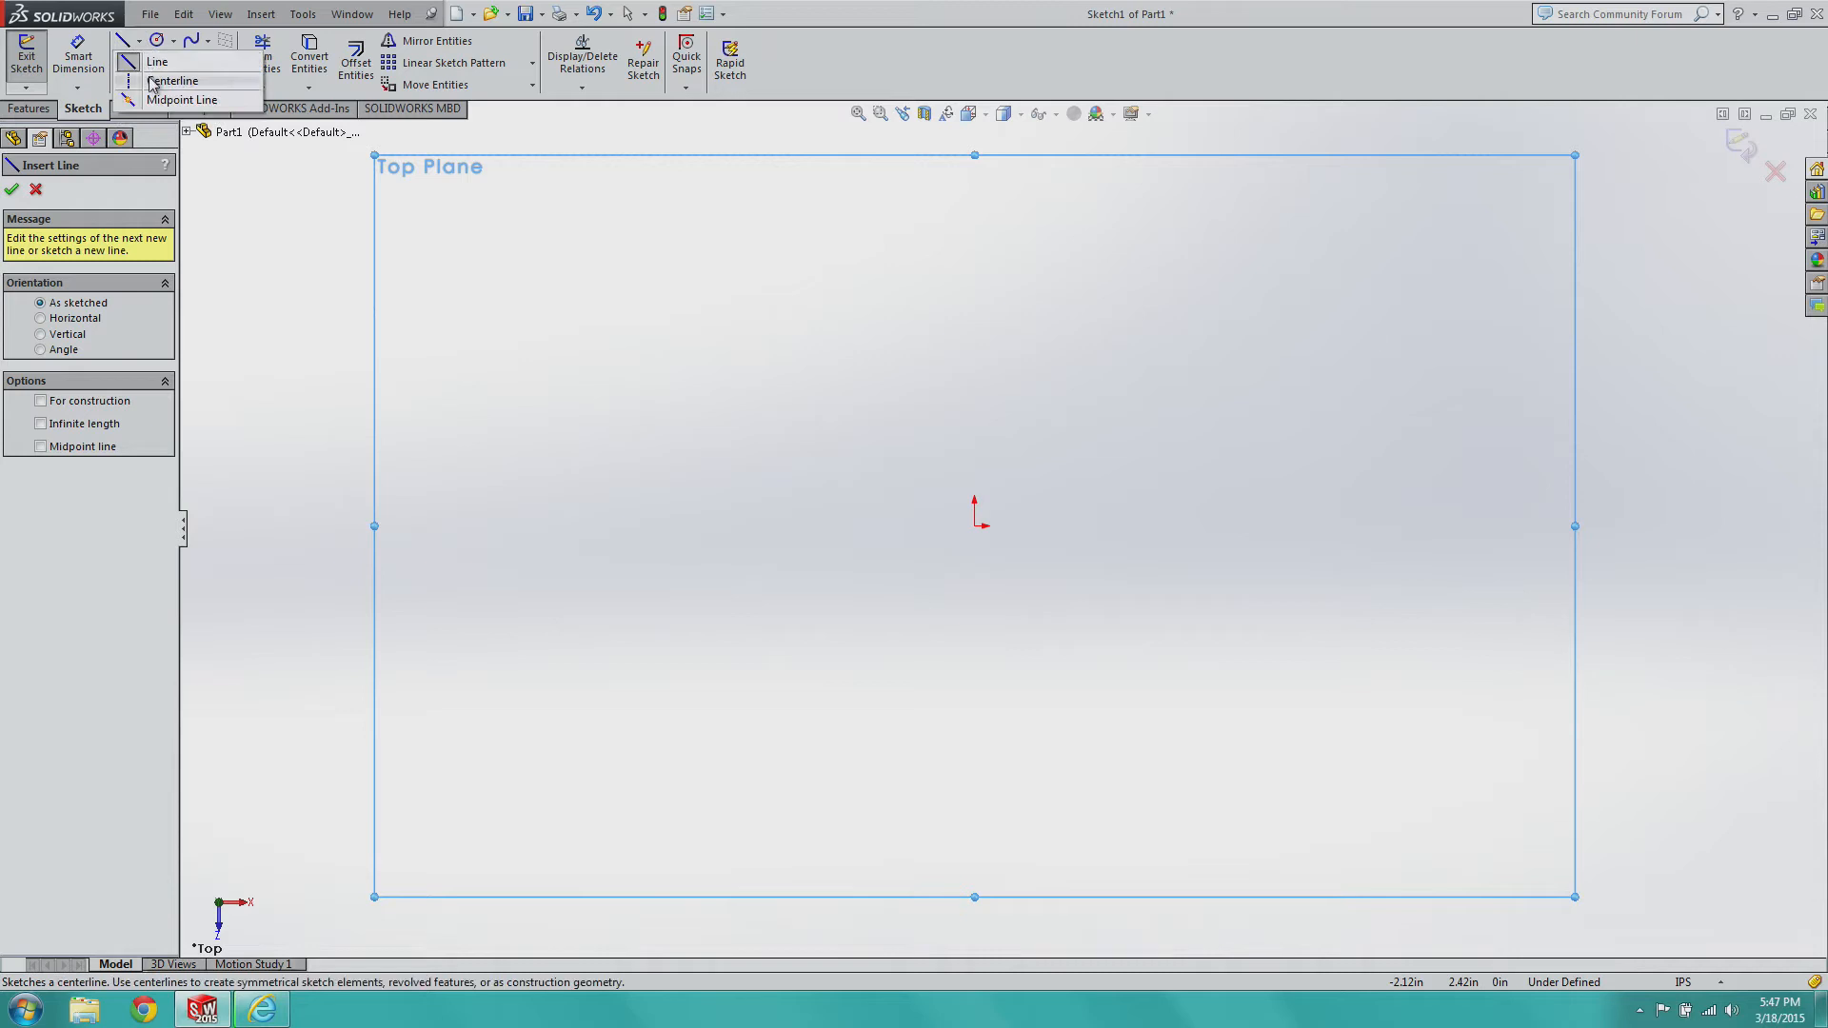
{"action": "left_click", "coordinate": [173, 81]}
{"action": "left_click", "coordinate": [974, 525]}
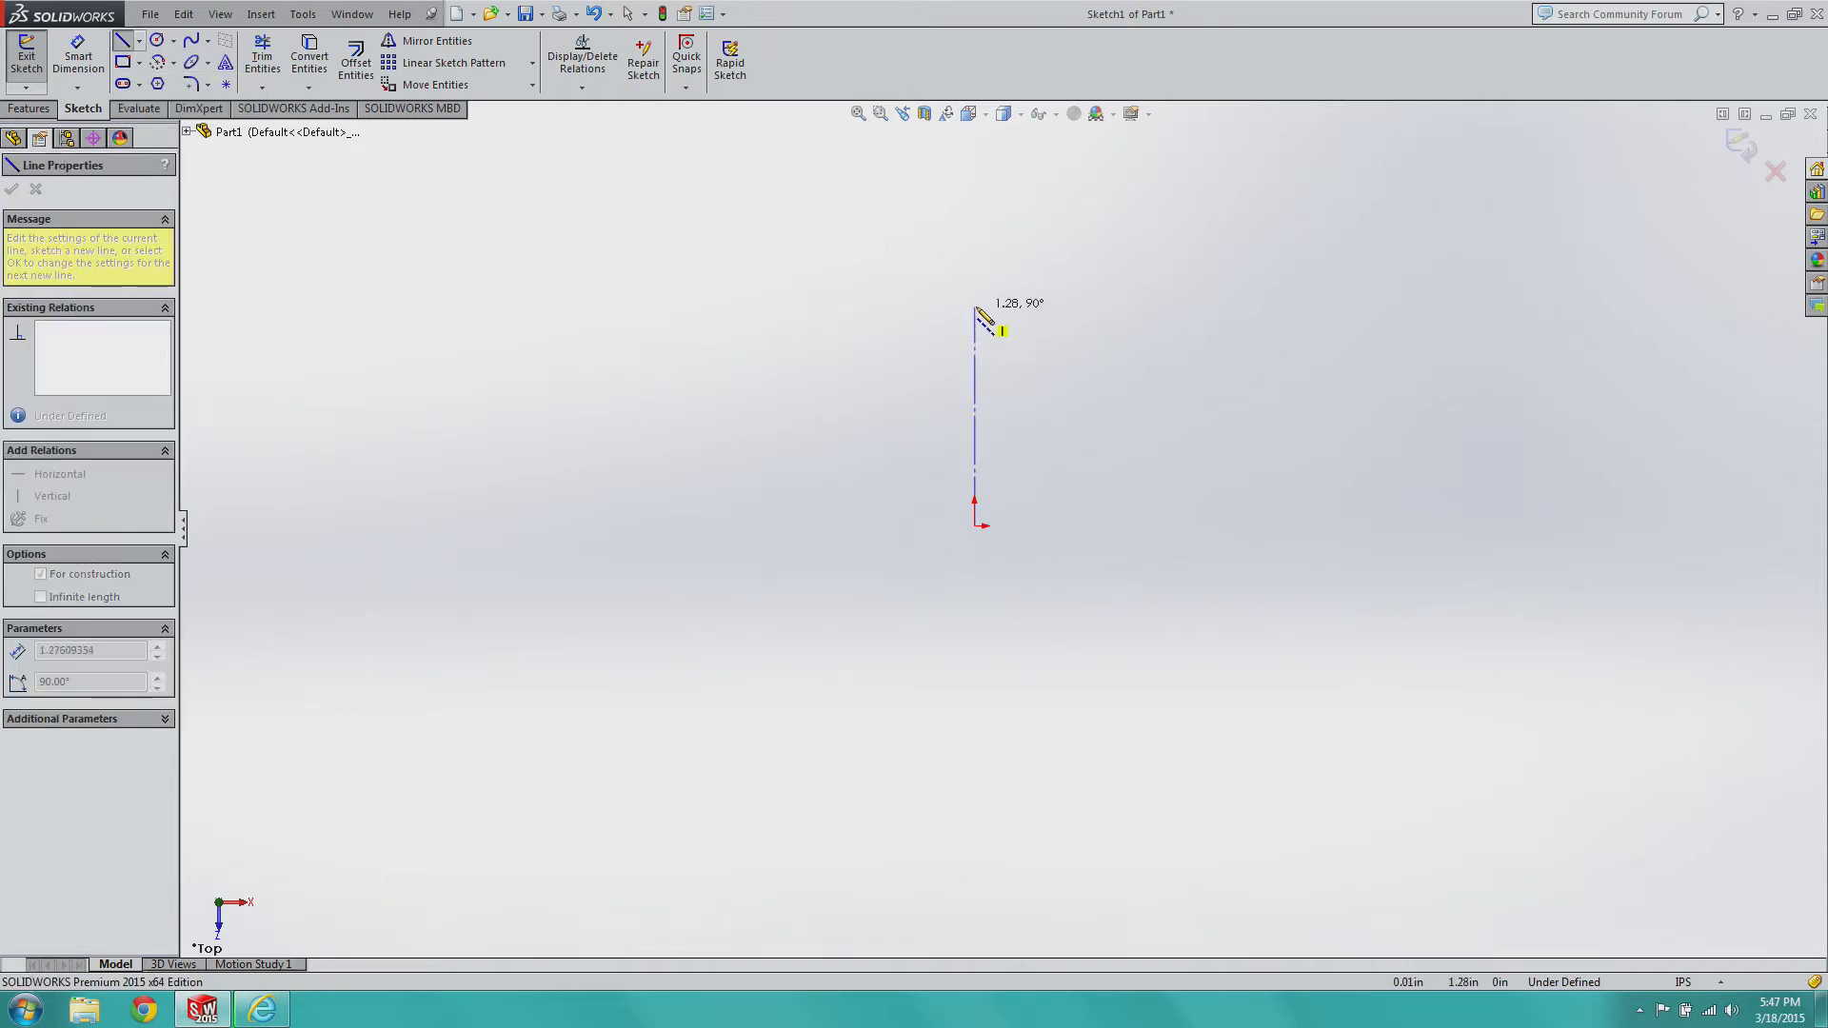
{"action": "left_click", "coordinate": [975, 193]}
{"action": "type", "text": "2.5"}
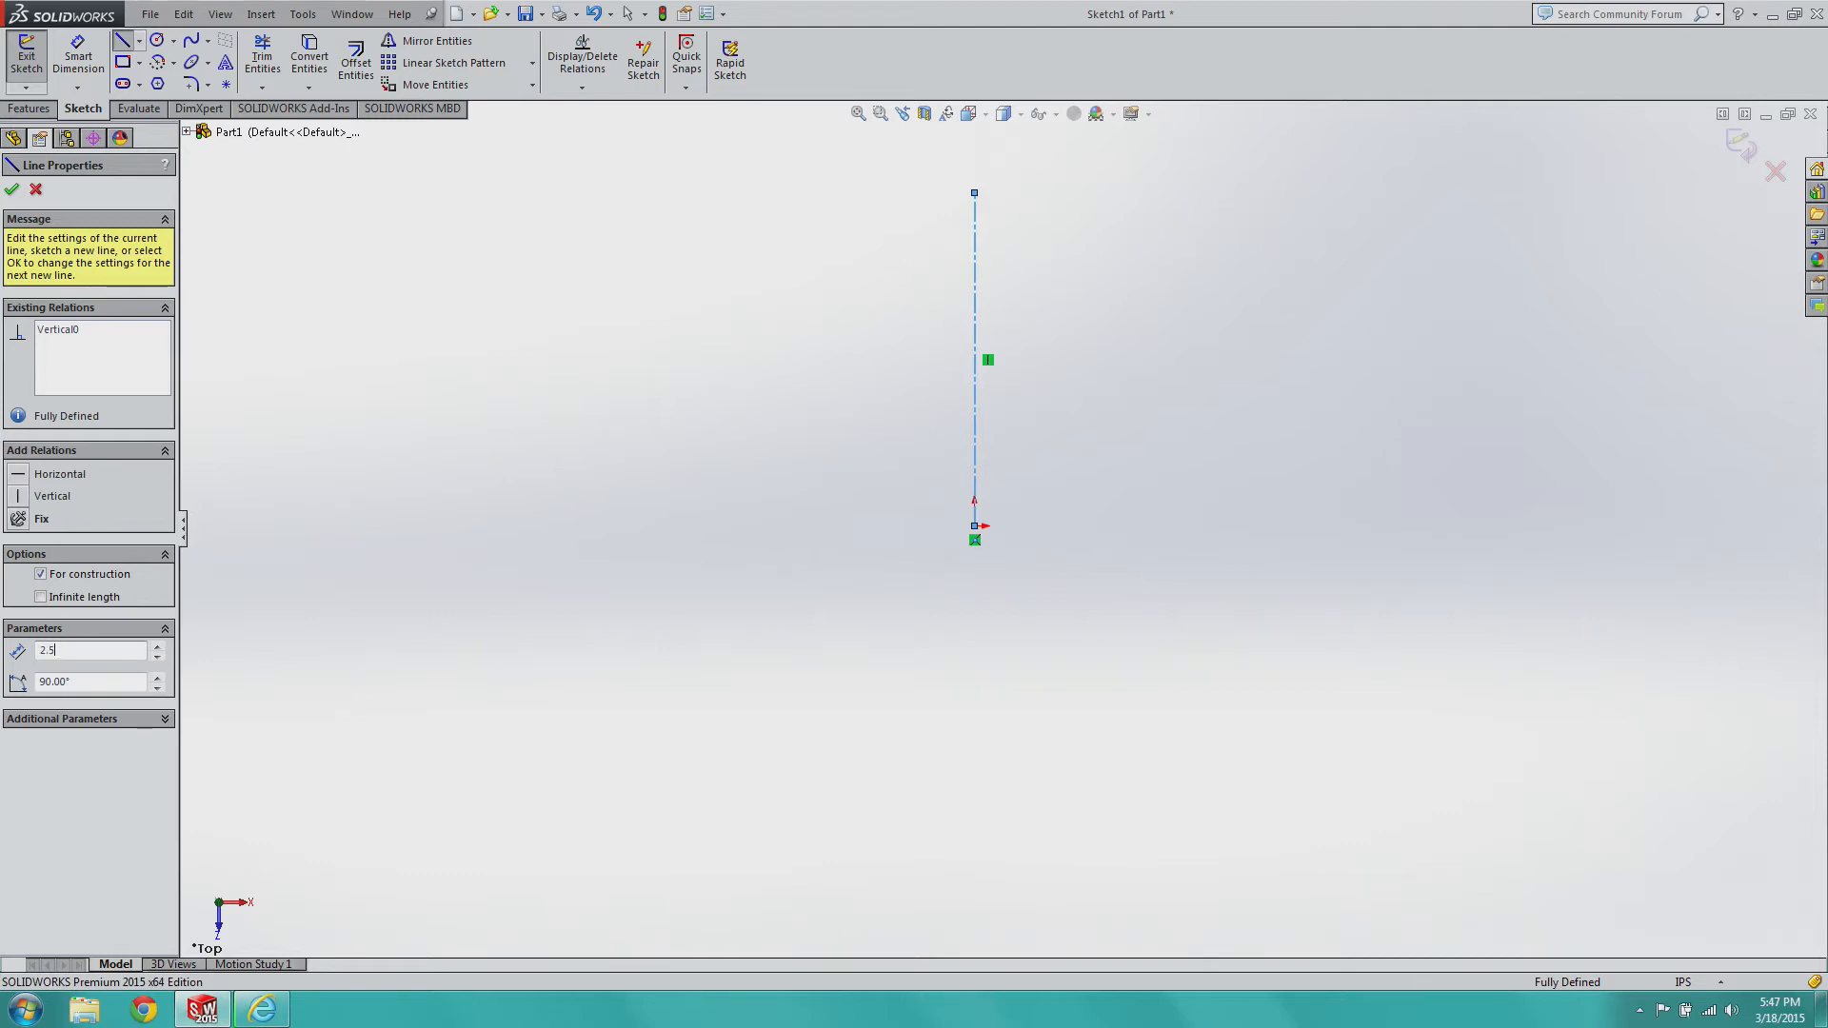
{"action": "key", "text": "Return"}
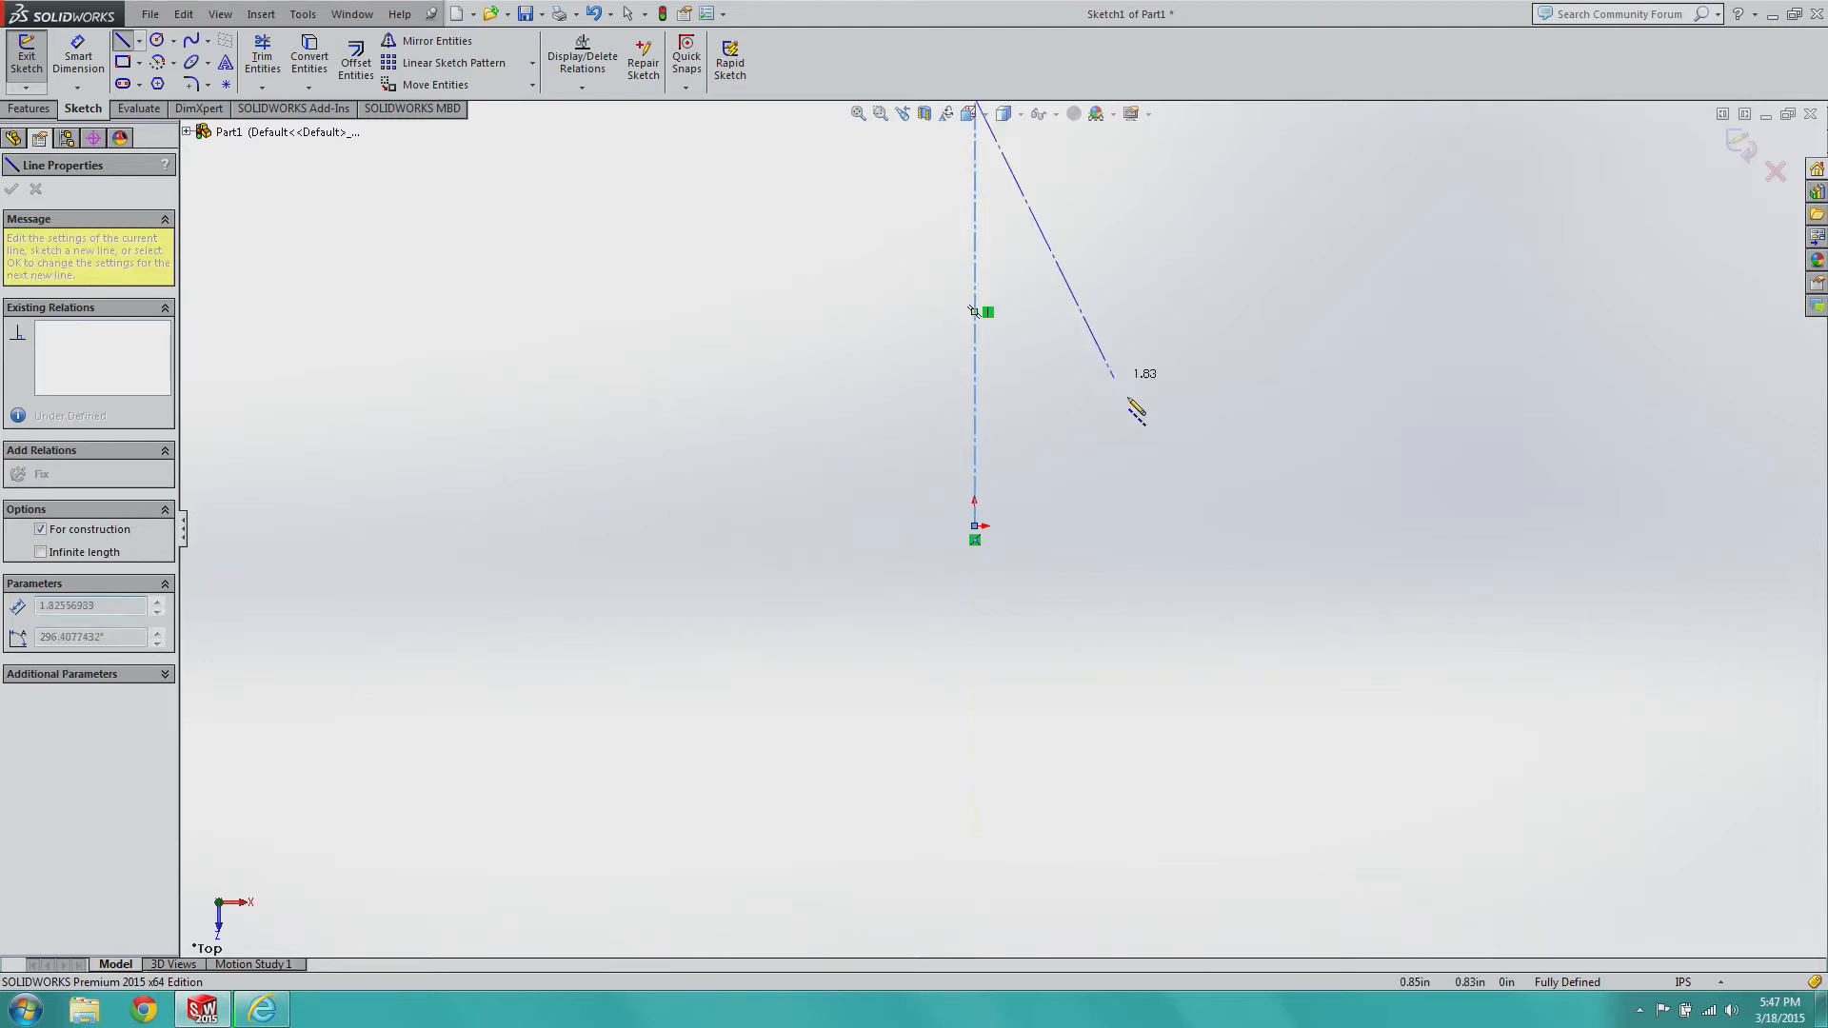
Continue the centerline chain with a 2.50 in horizontal segment to the right and a 5.00 in vertical segment downward.
{"action": "scroll", "coordinate": [1114, 379], "scroll_direction": "up", "scroll_amount": 4}
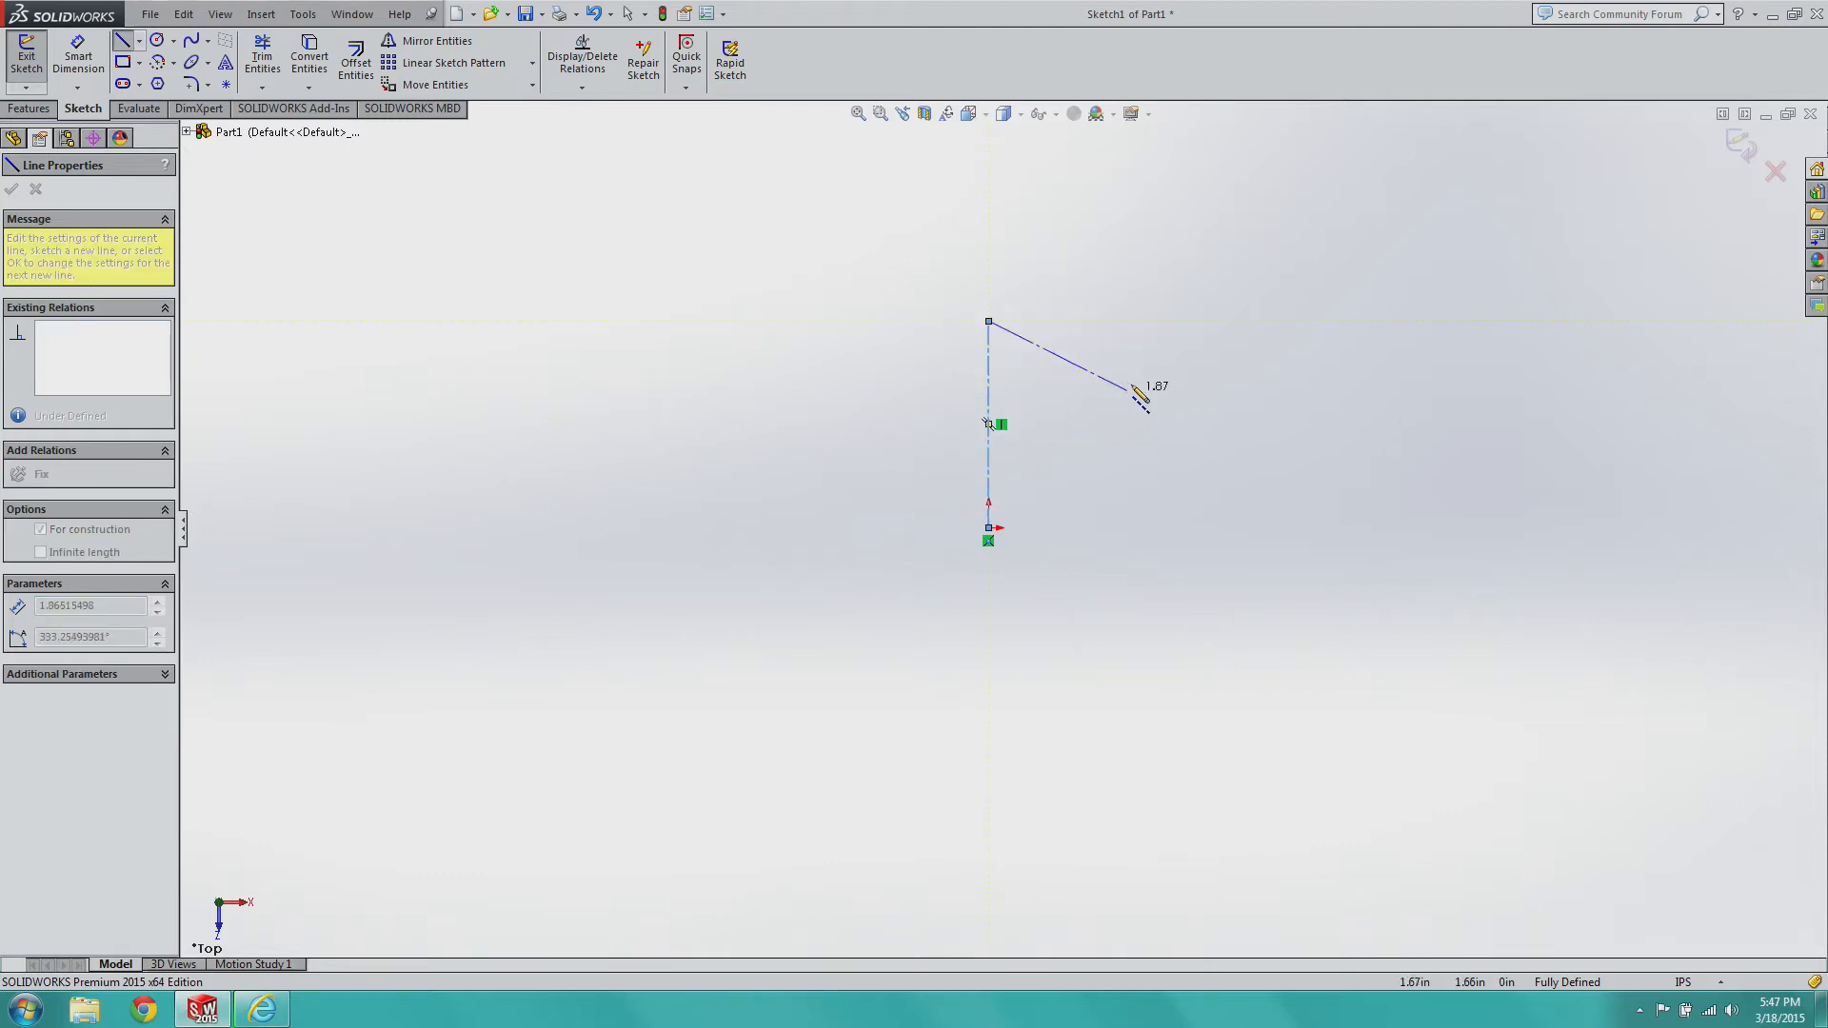
{"action": "left_click", "coordinate": [1202, 322]}
{"action": "type", "text": "2.50"}
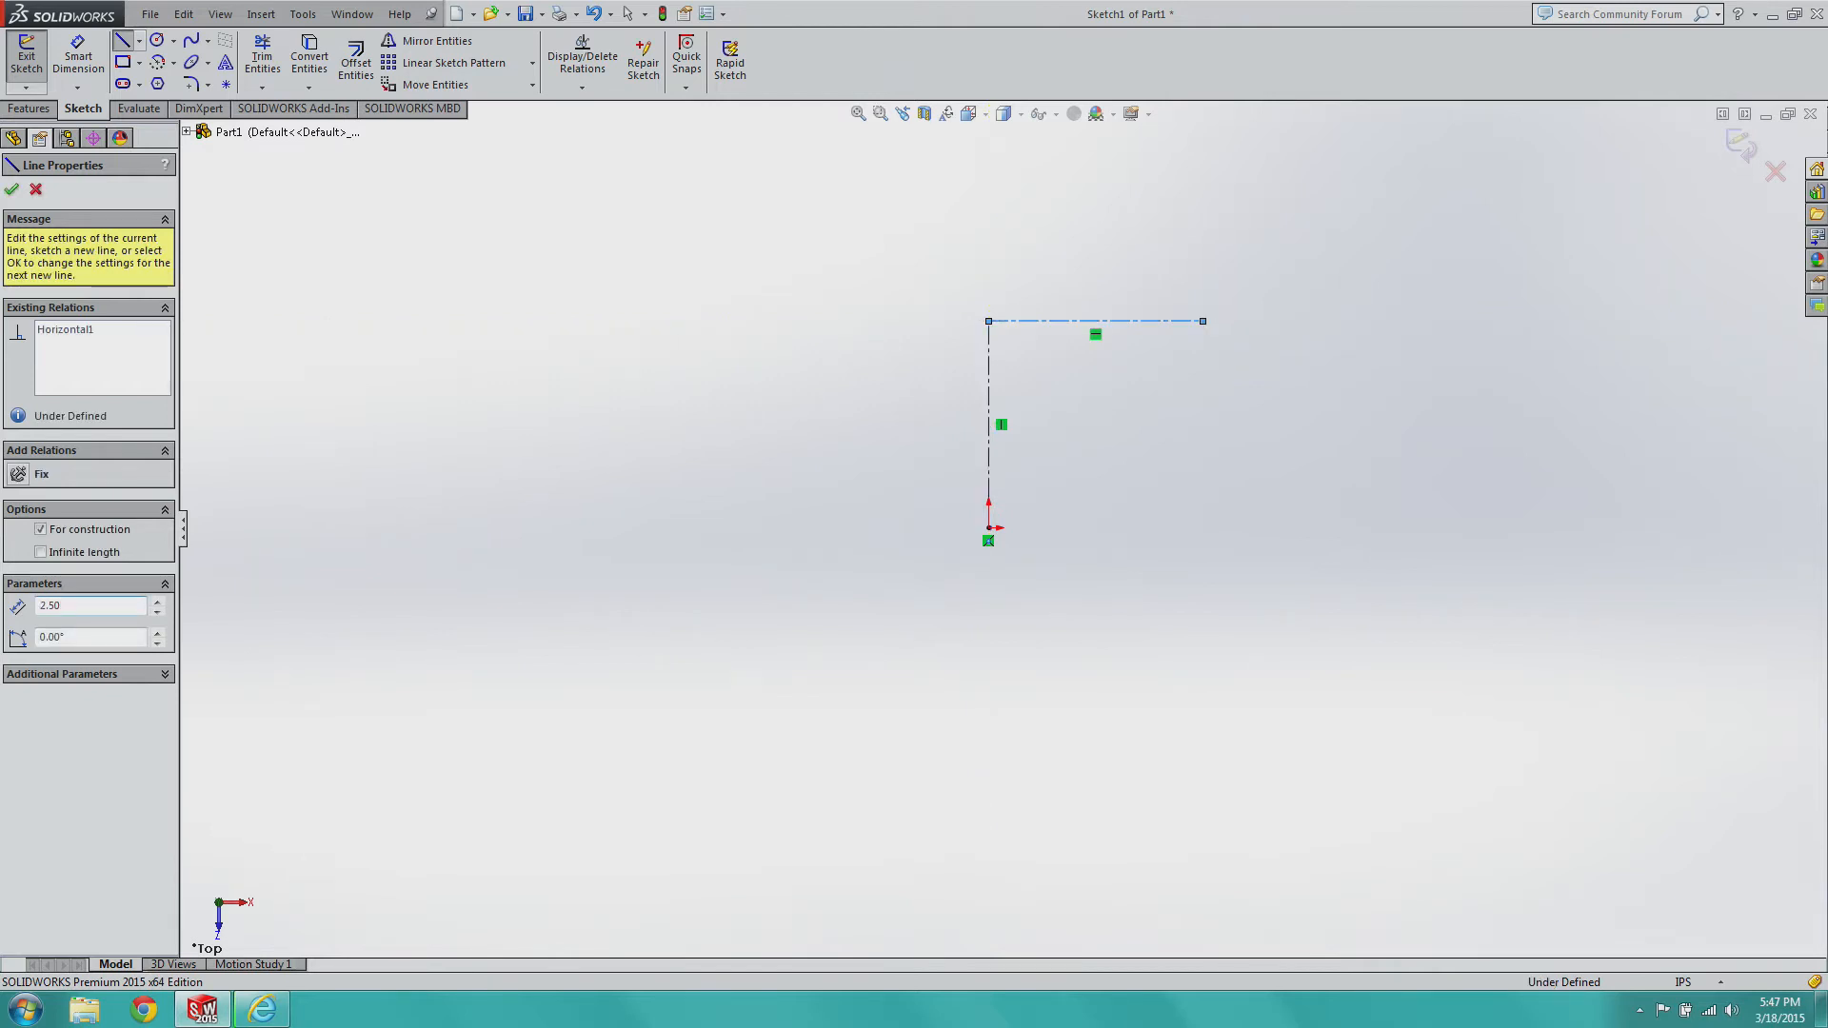
{"action": "key", "text": "Return"}
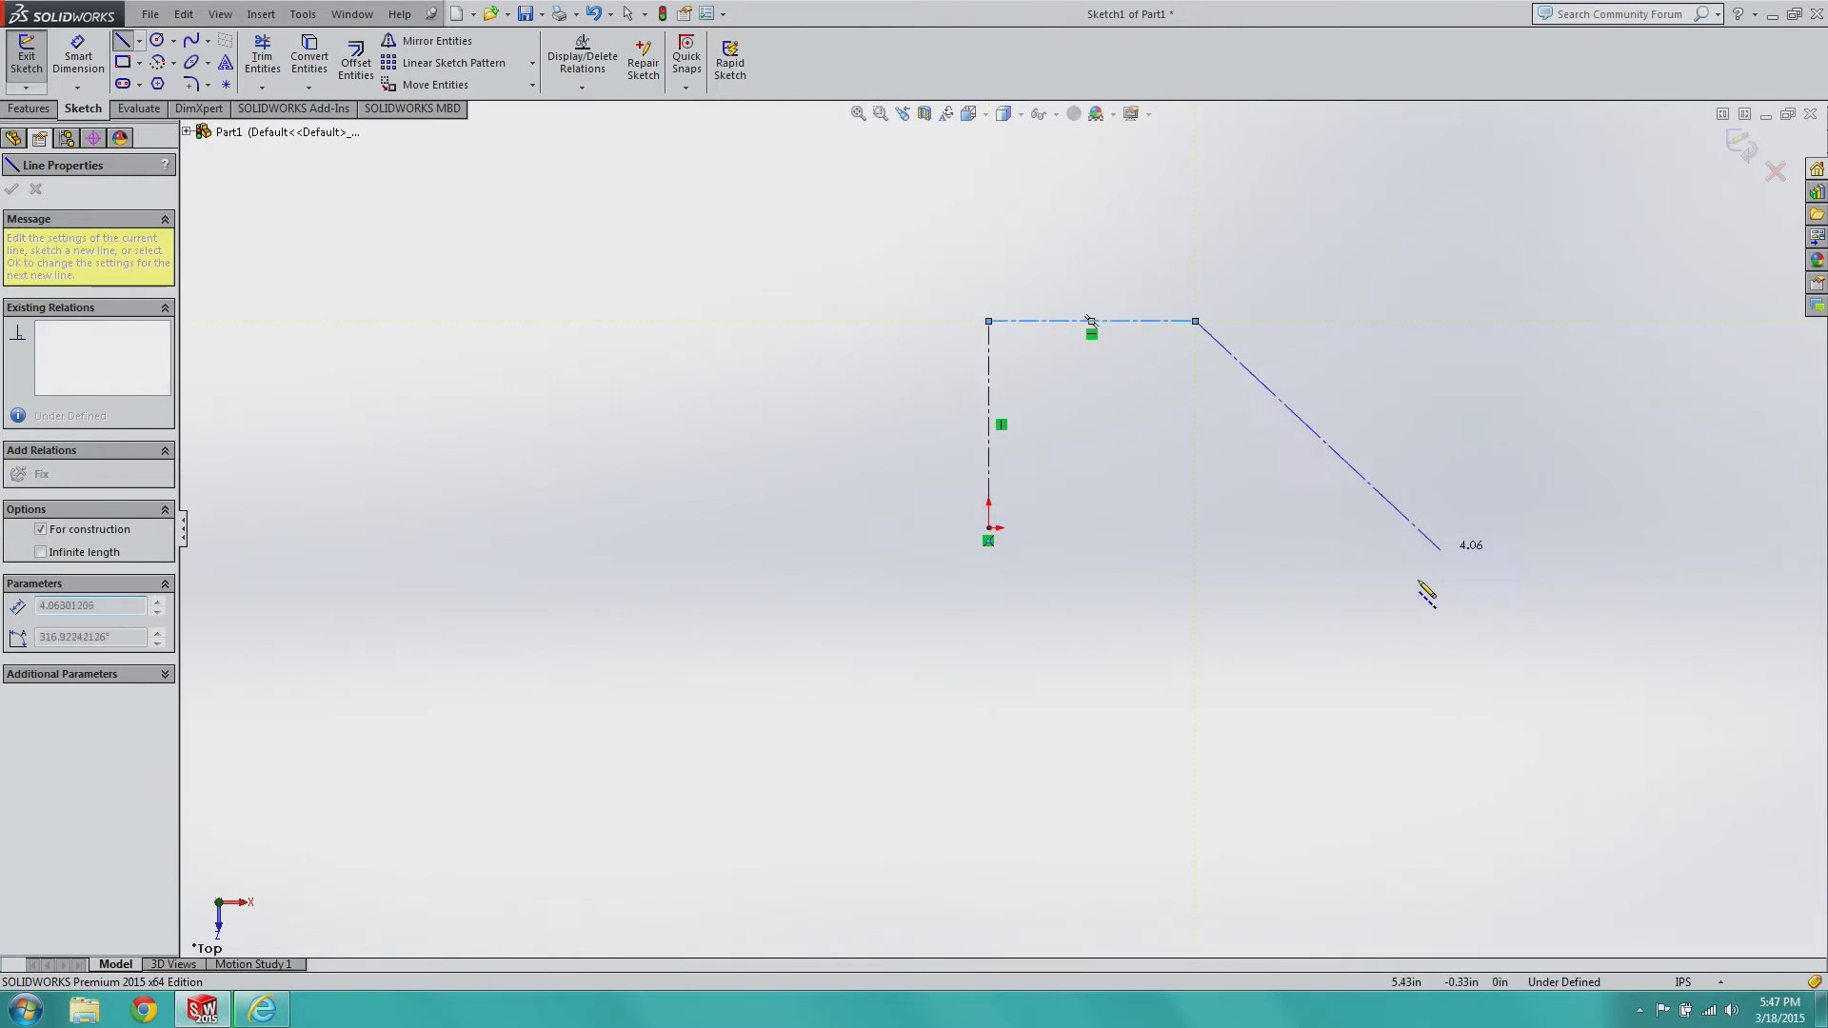
{"action": "left_click", "coordinate": [1199, 735]}
{"action": "type", "text": "5.00"}
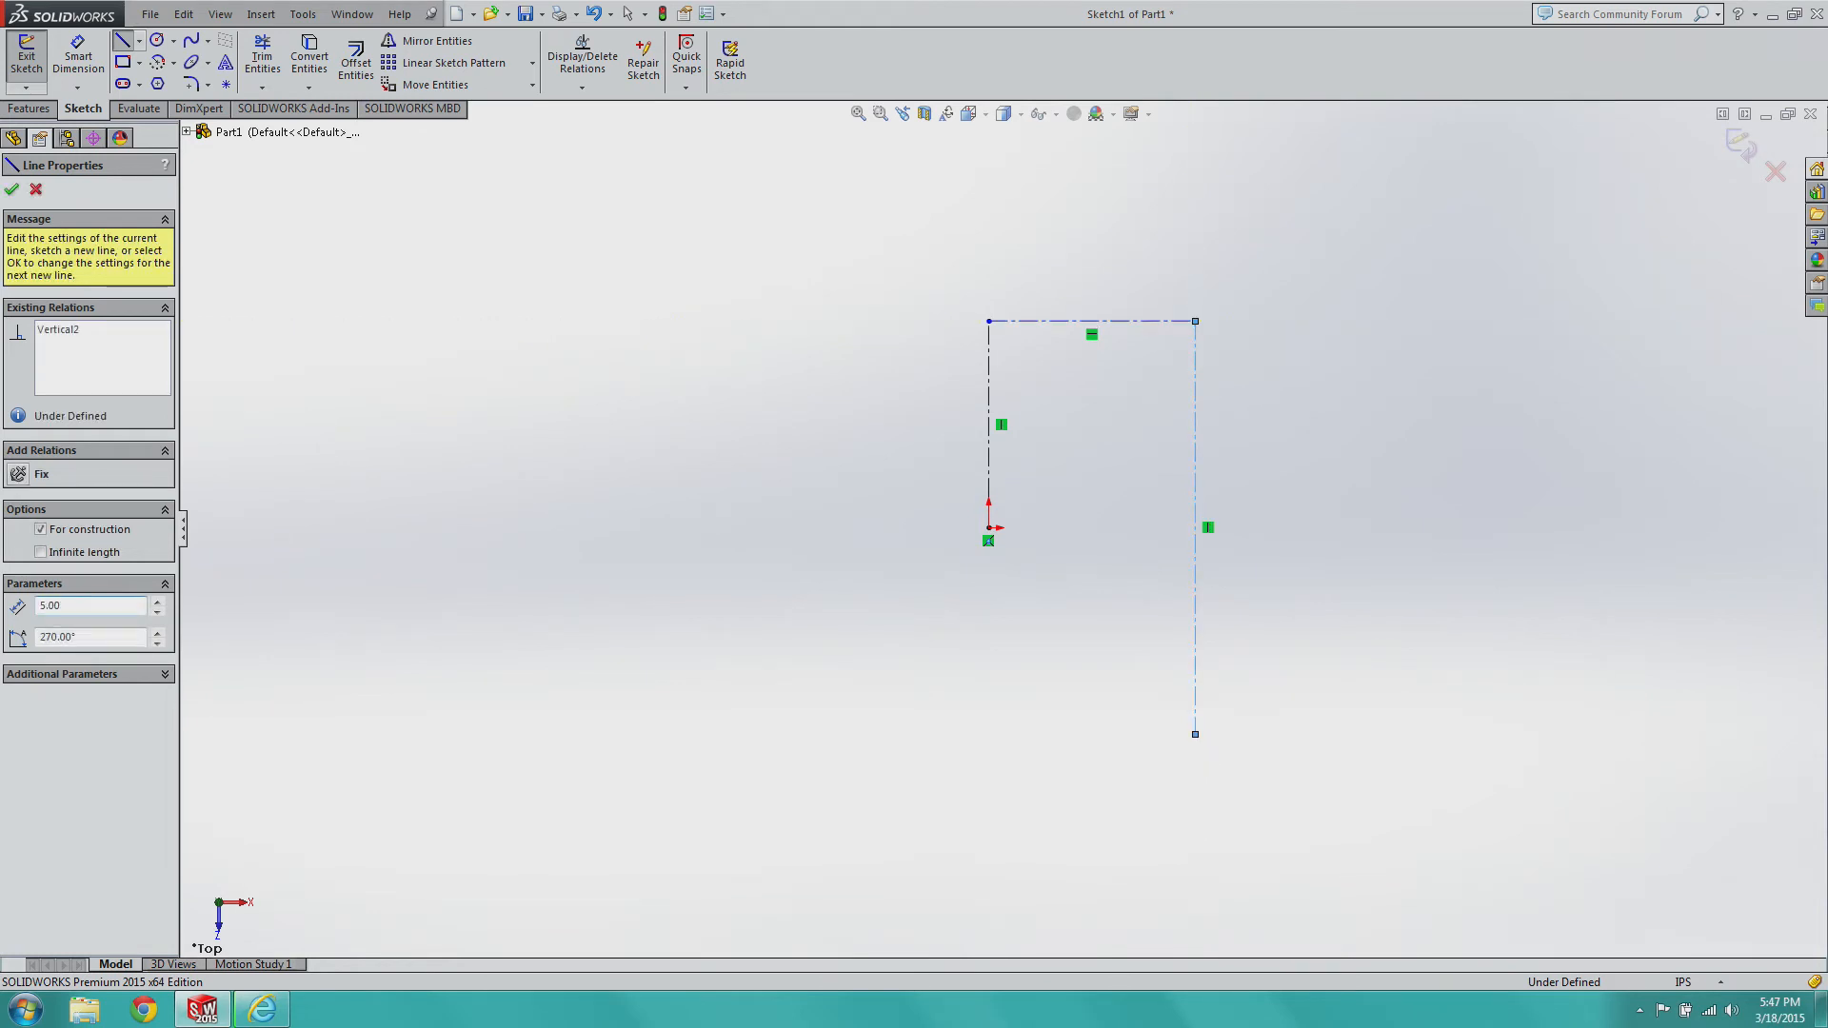
{"action": "key", "text": "Return"}
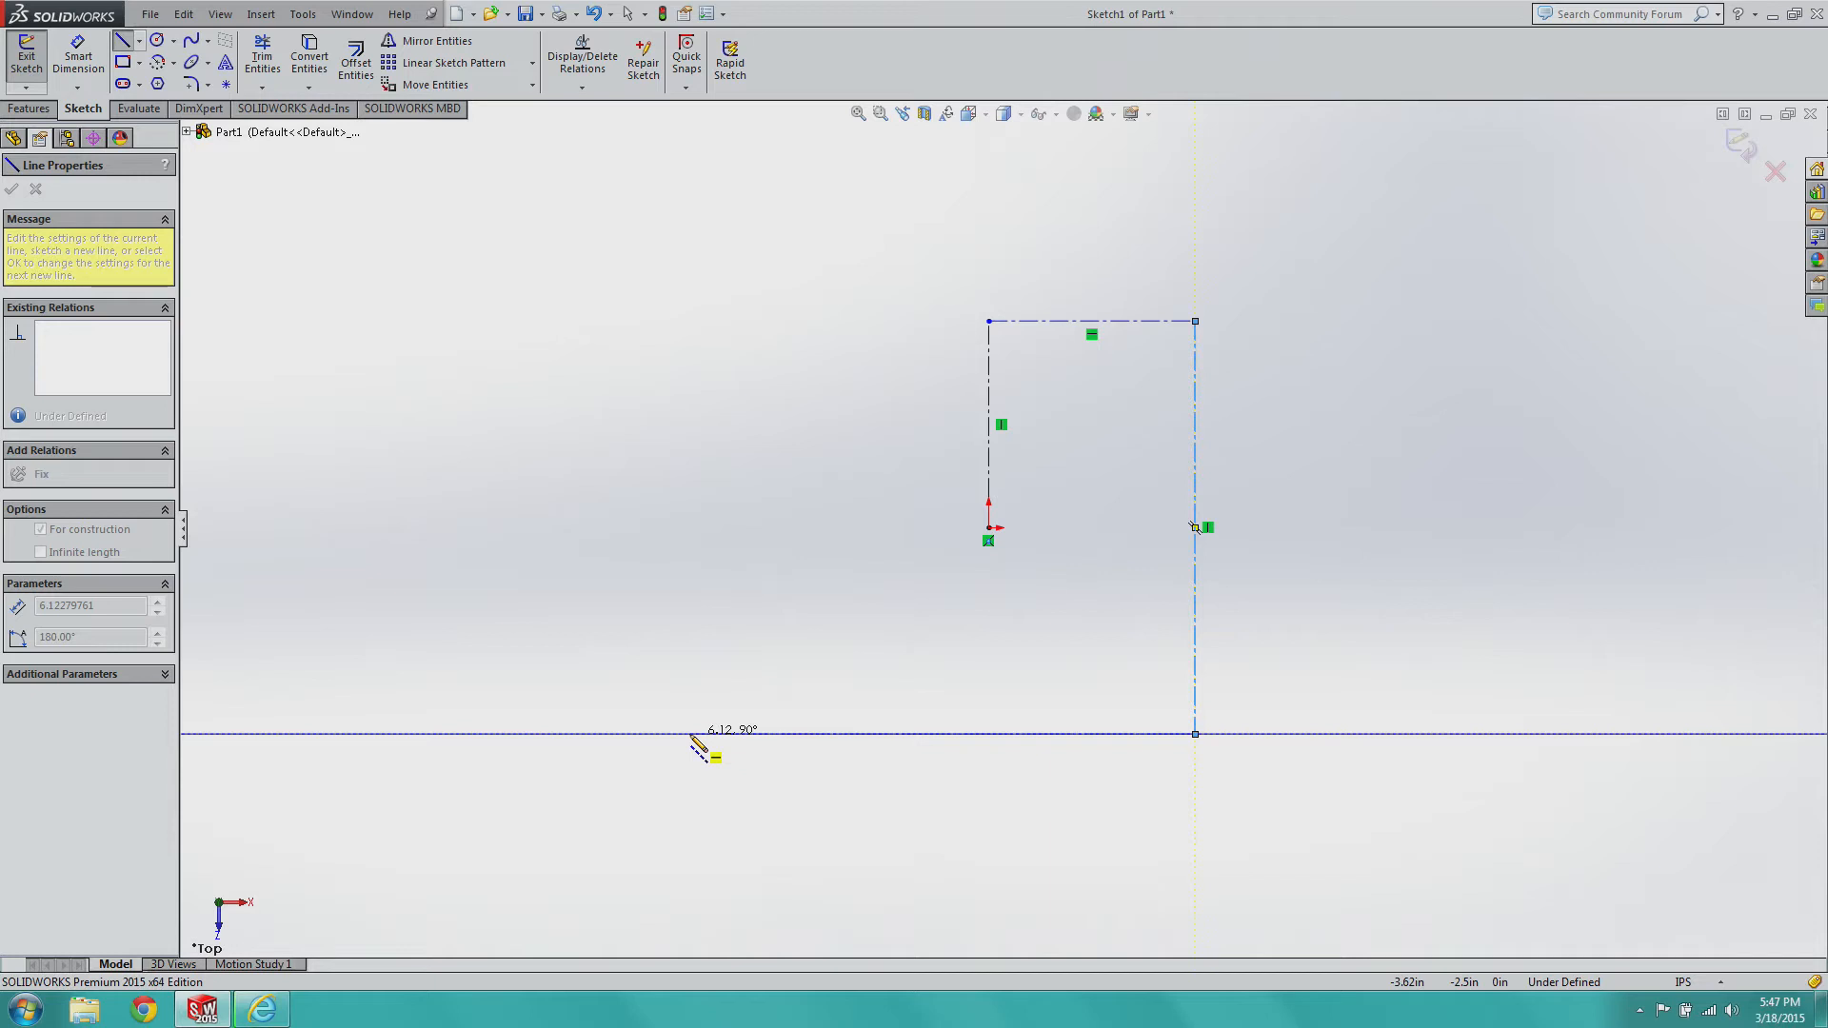
Complete the construction square with a 5 in bottom centerline, a left side level with the top edge, and a closing segment to the top midpoint.
{"action": "left_click", "coordinate": [723, 734]}
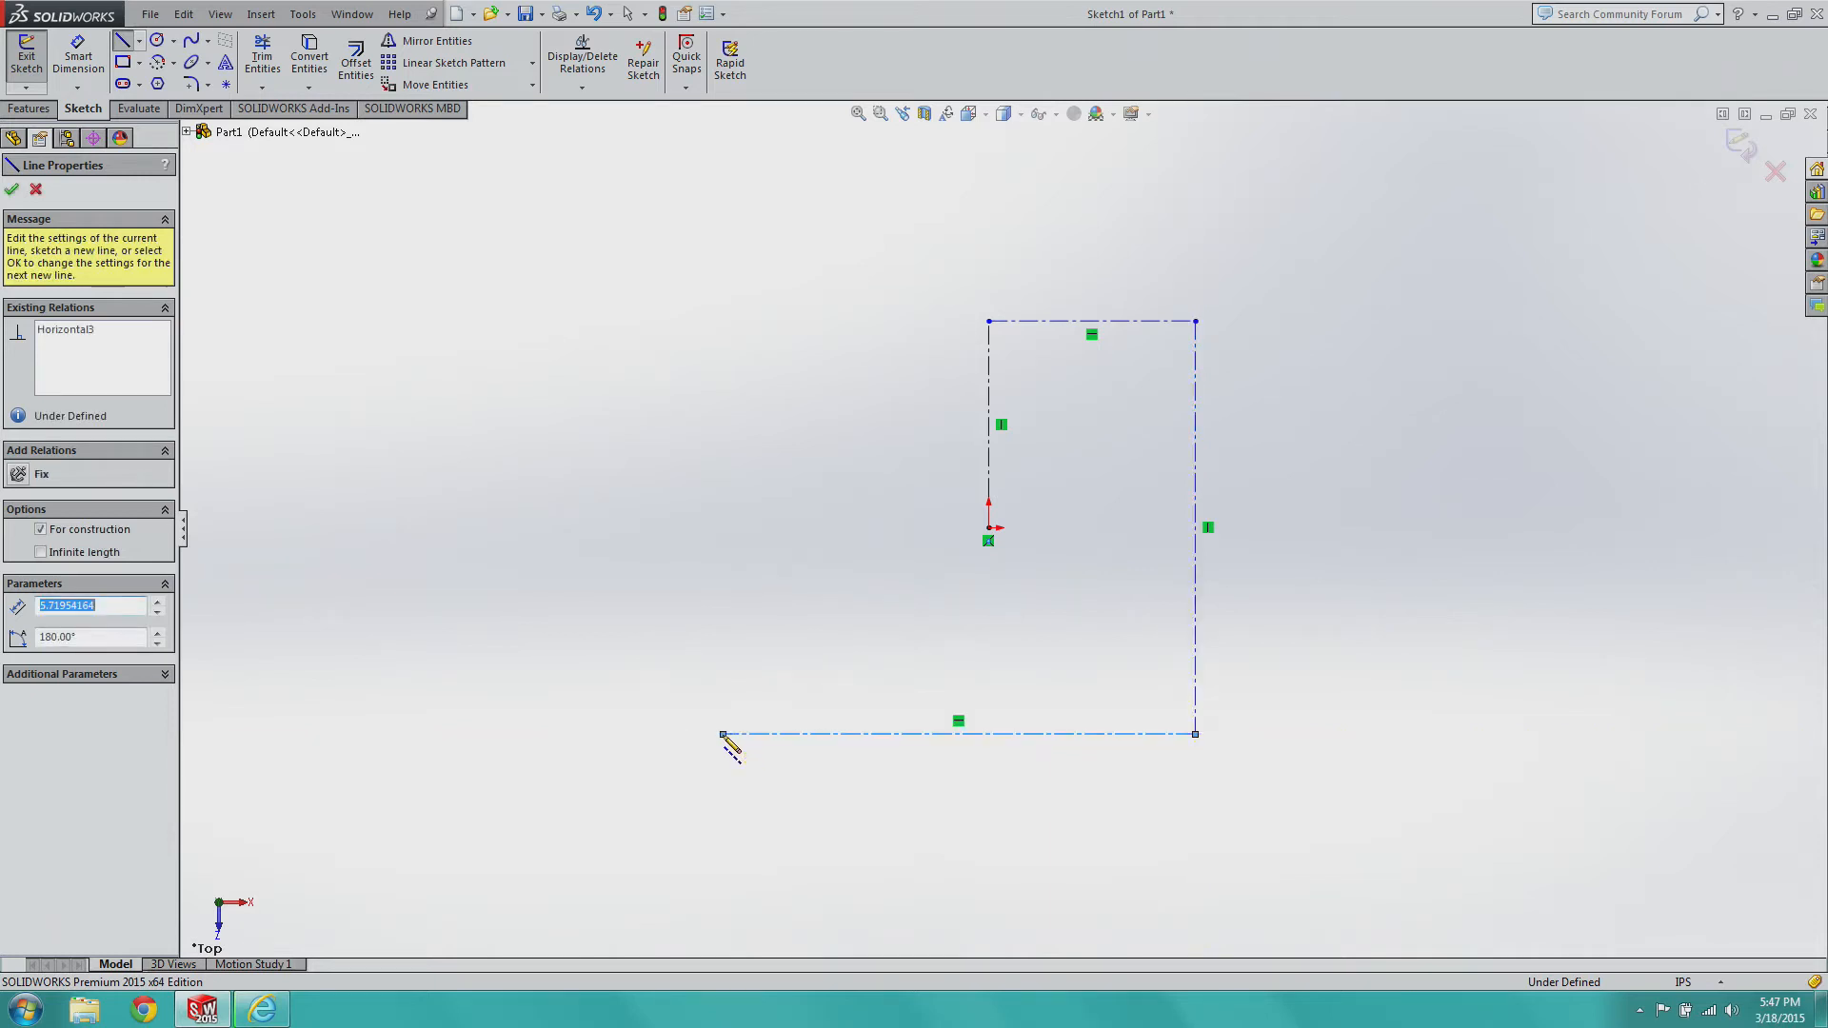
{"action": "type", "text": "5"}
{"action": "key", "text": "Return"}
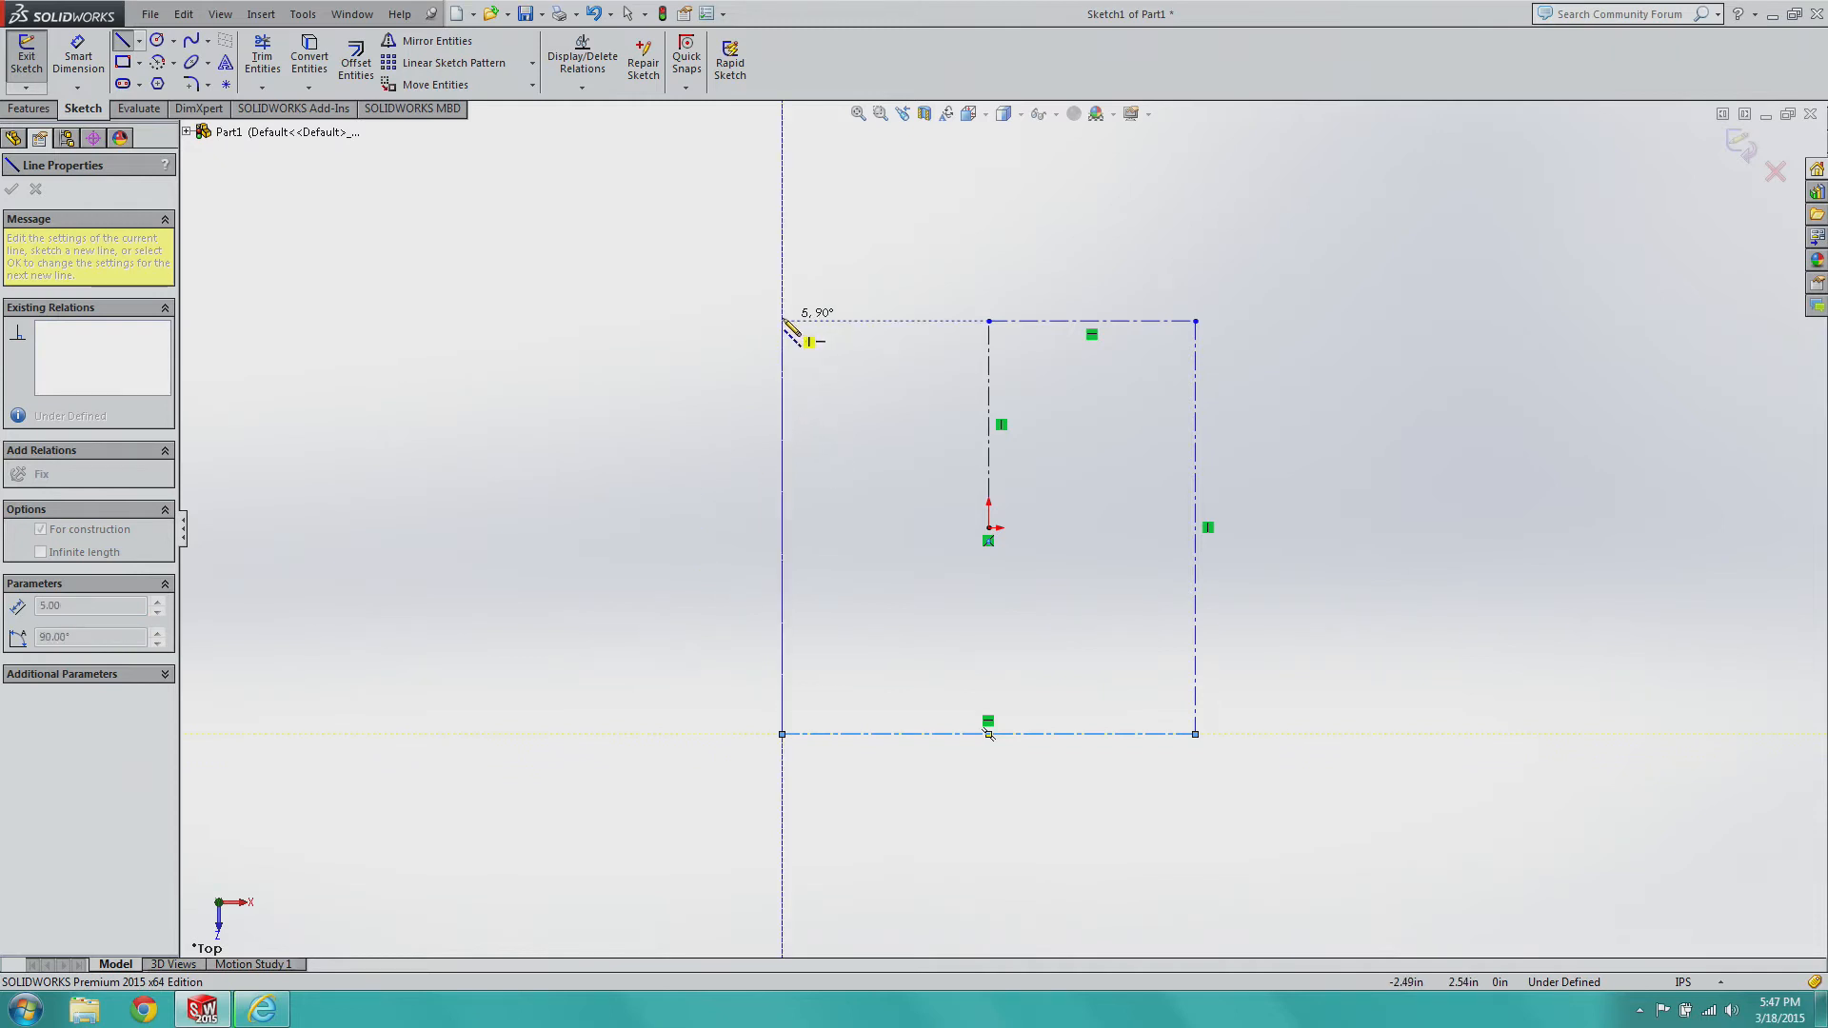
{"action": "left_click", "coordinate": [783, 321]}
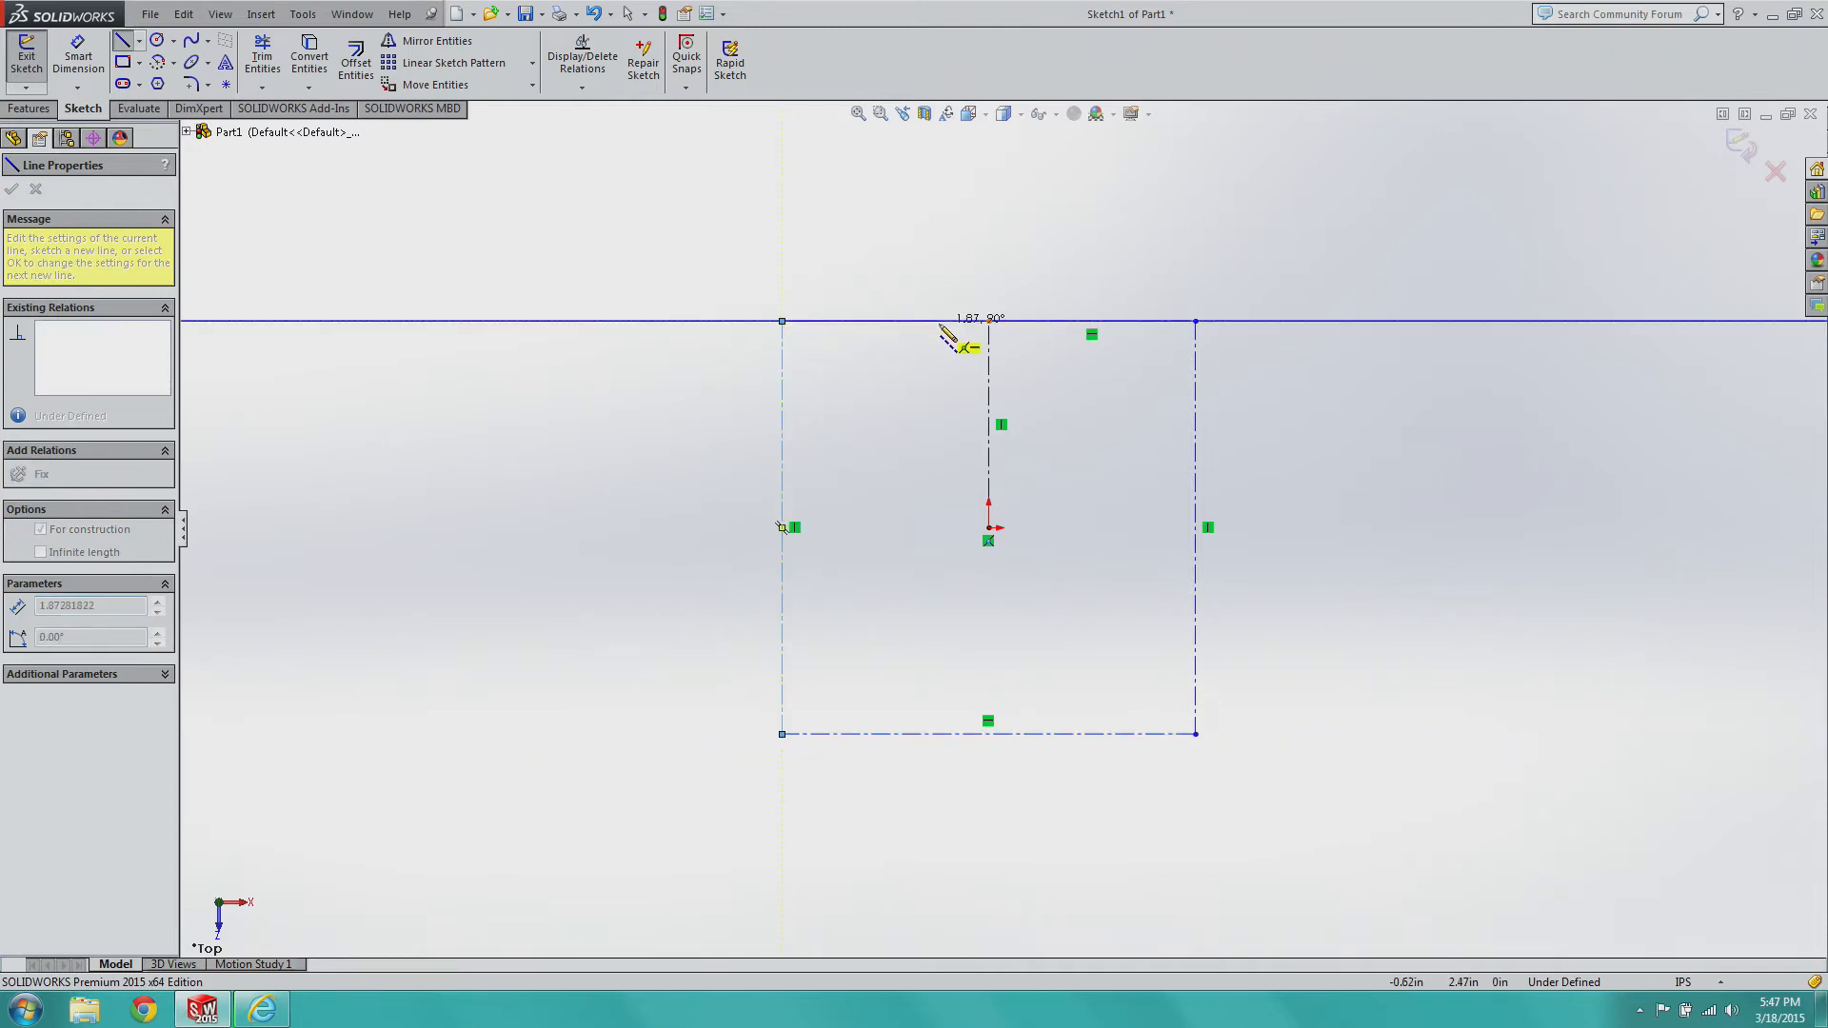
{"action": "left_click", "coordinate": [989, 322]}
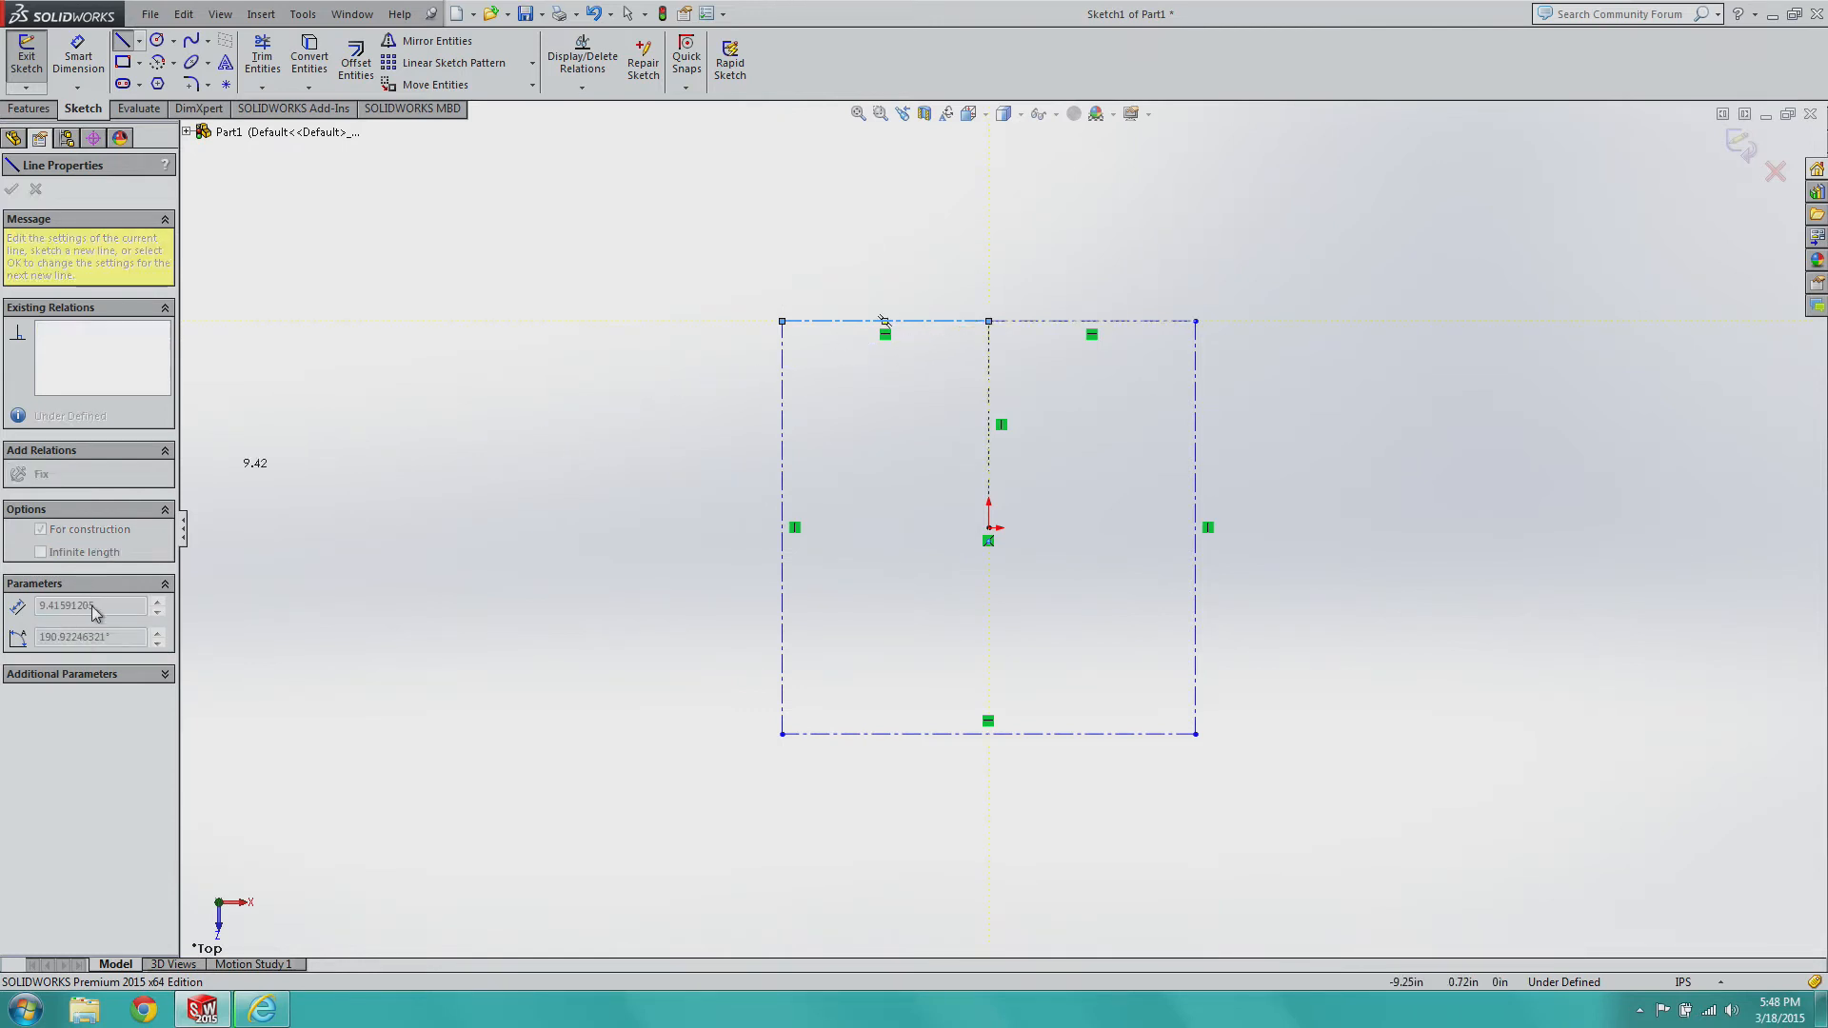
{"action": "key", "text": "Escape"}
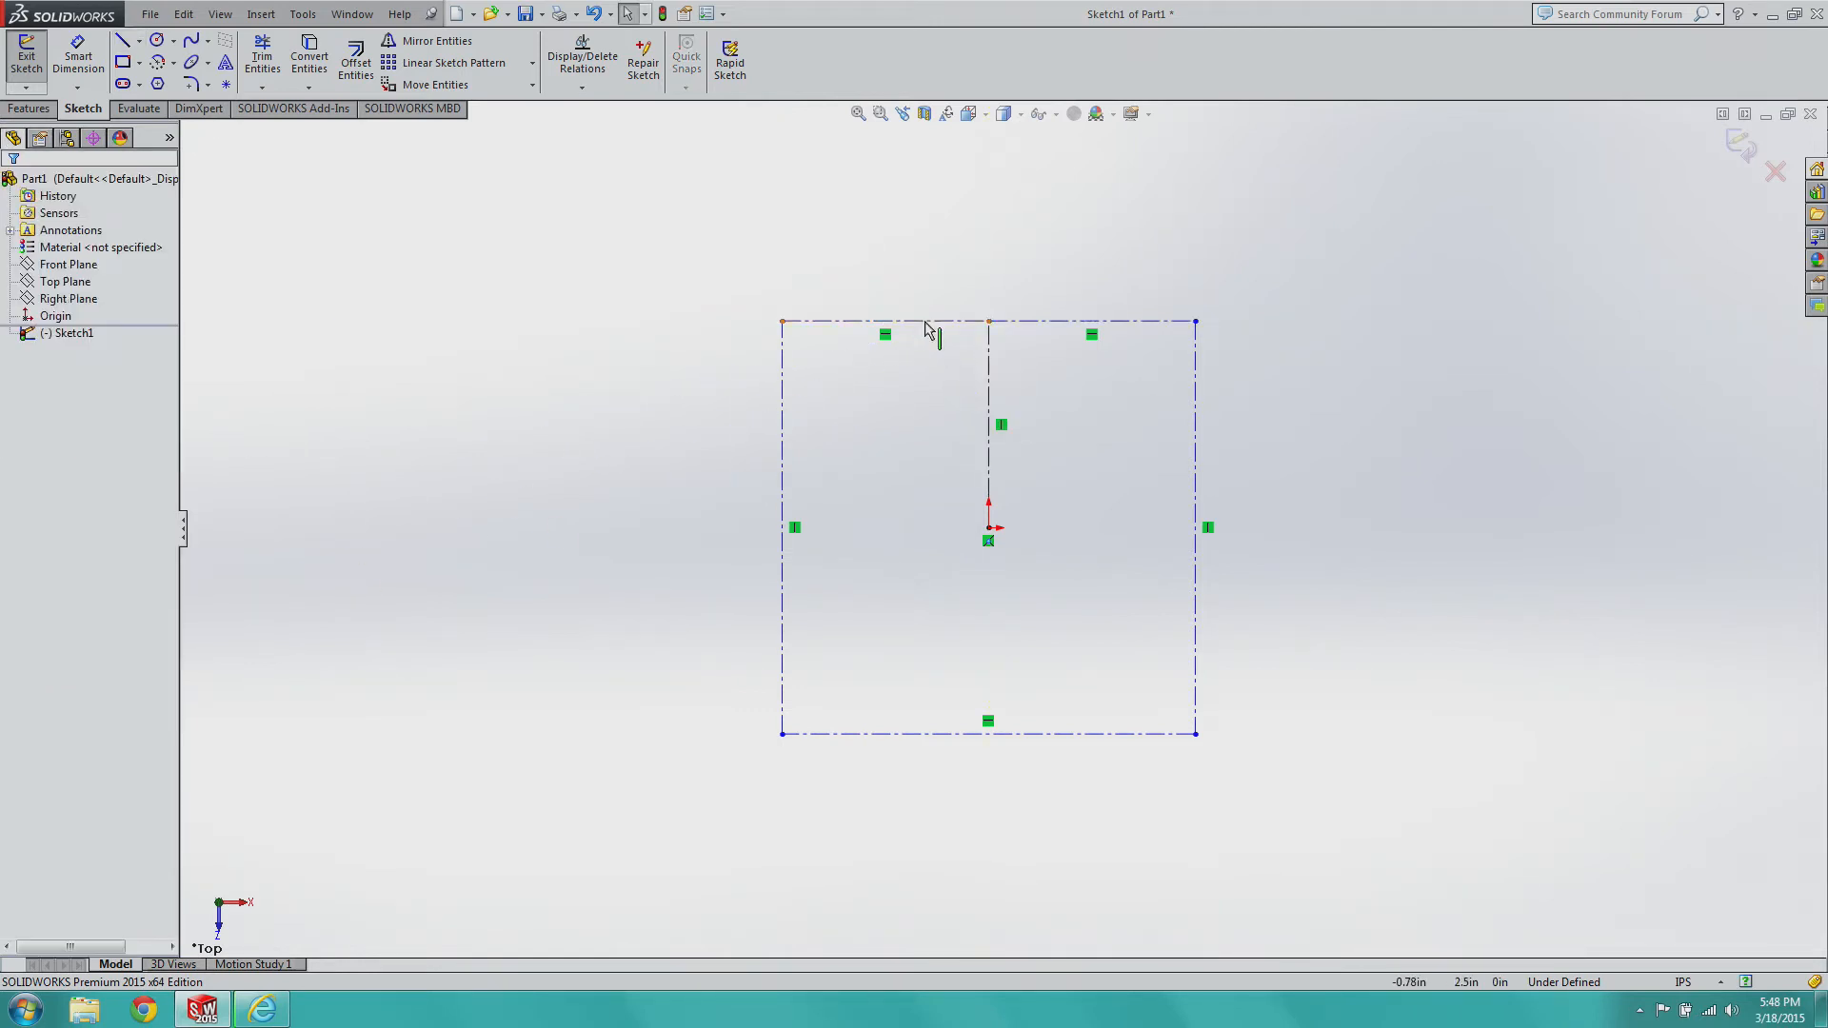
Delete the vertical centerline between the origin and the square's top edge.
{"action": "left_click", "coordinate": [925, 322]}
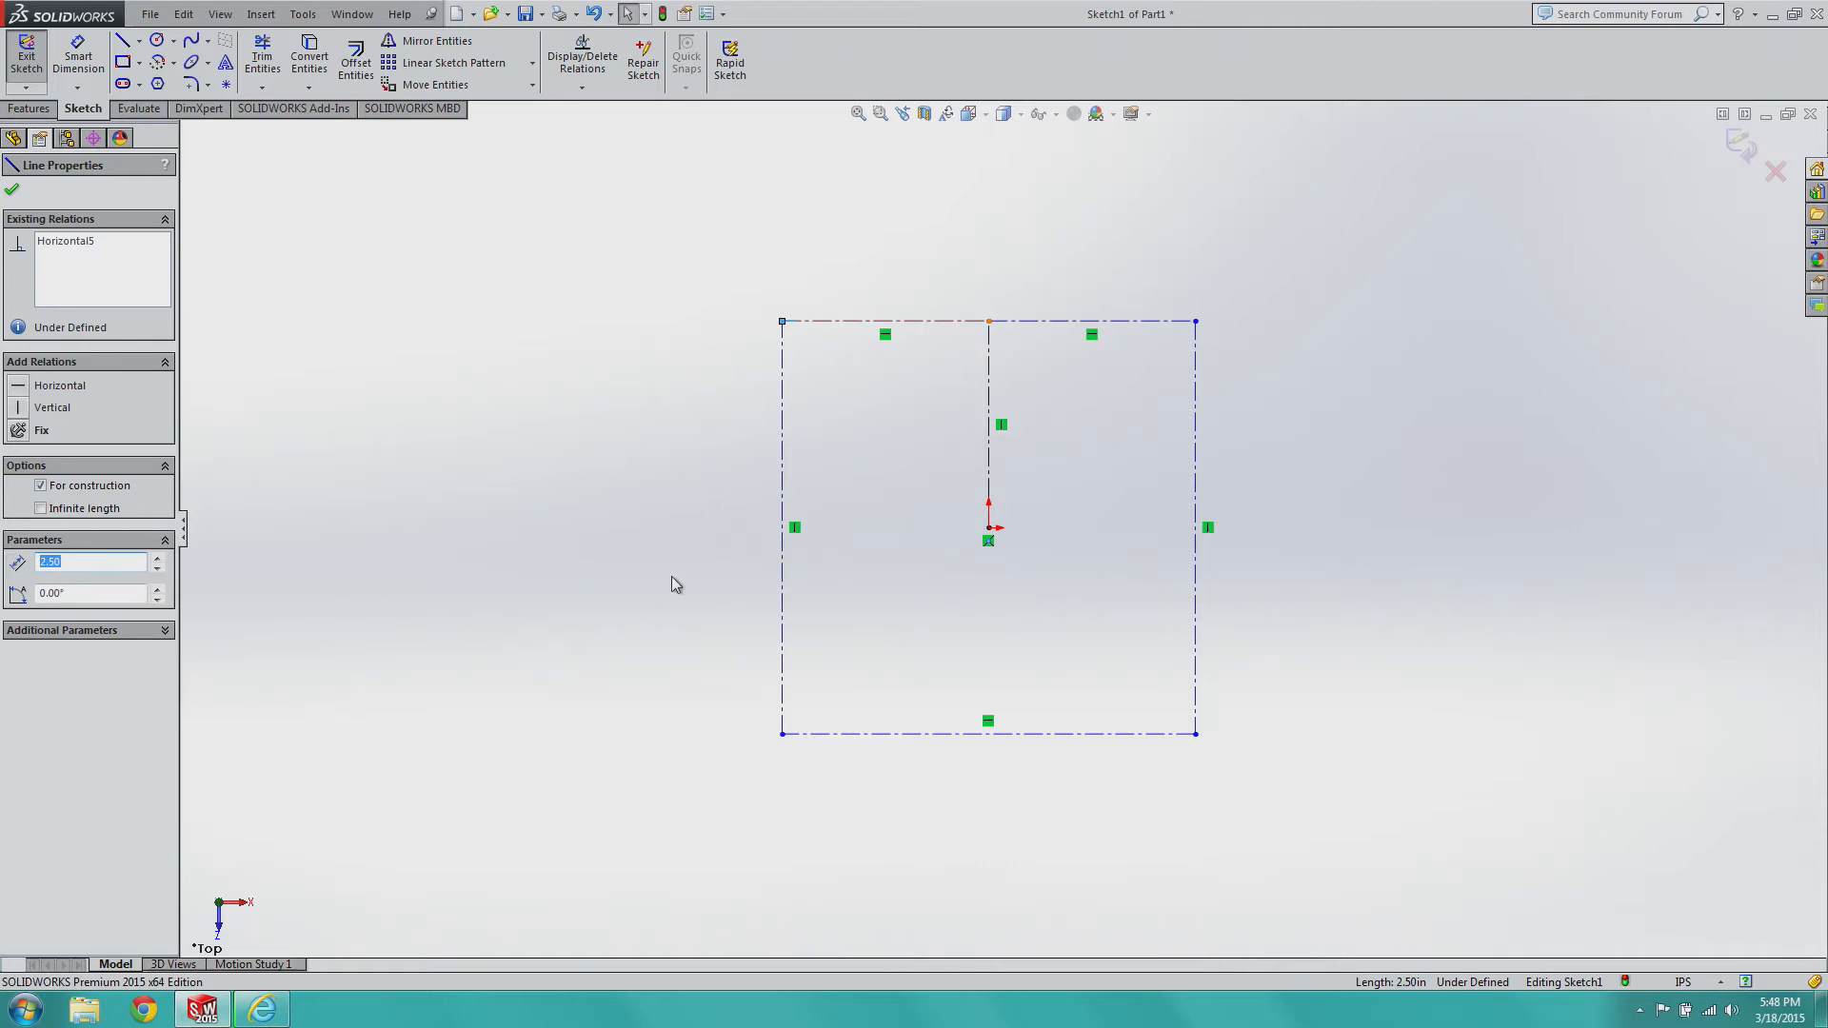
{"action": "left_click", "coordinate": [893, 495]}
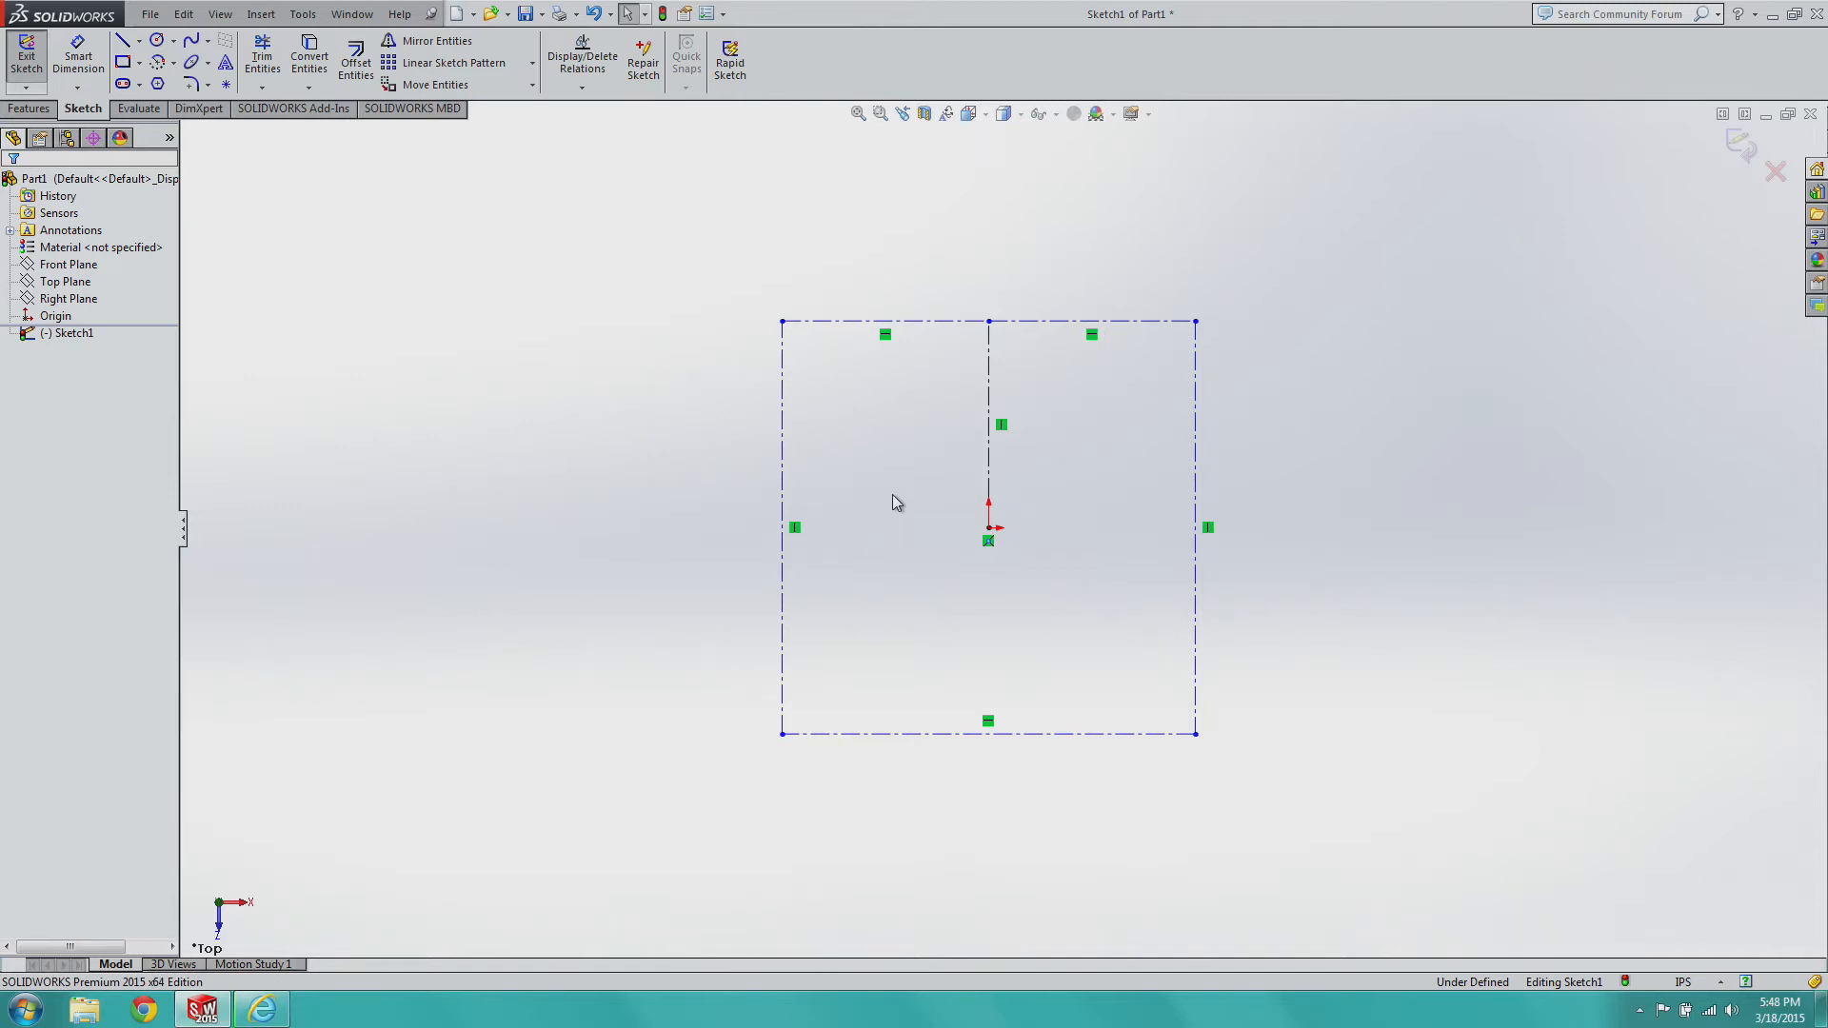
{"action": "left_click", "coordinate": [987, 425]}
{"action": "key", "text": "Delete"}
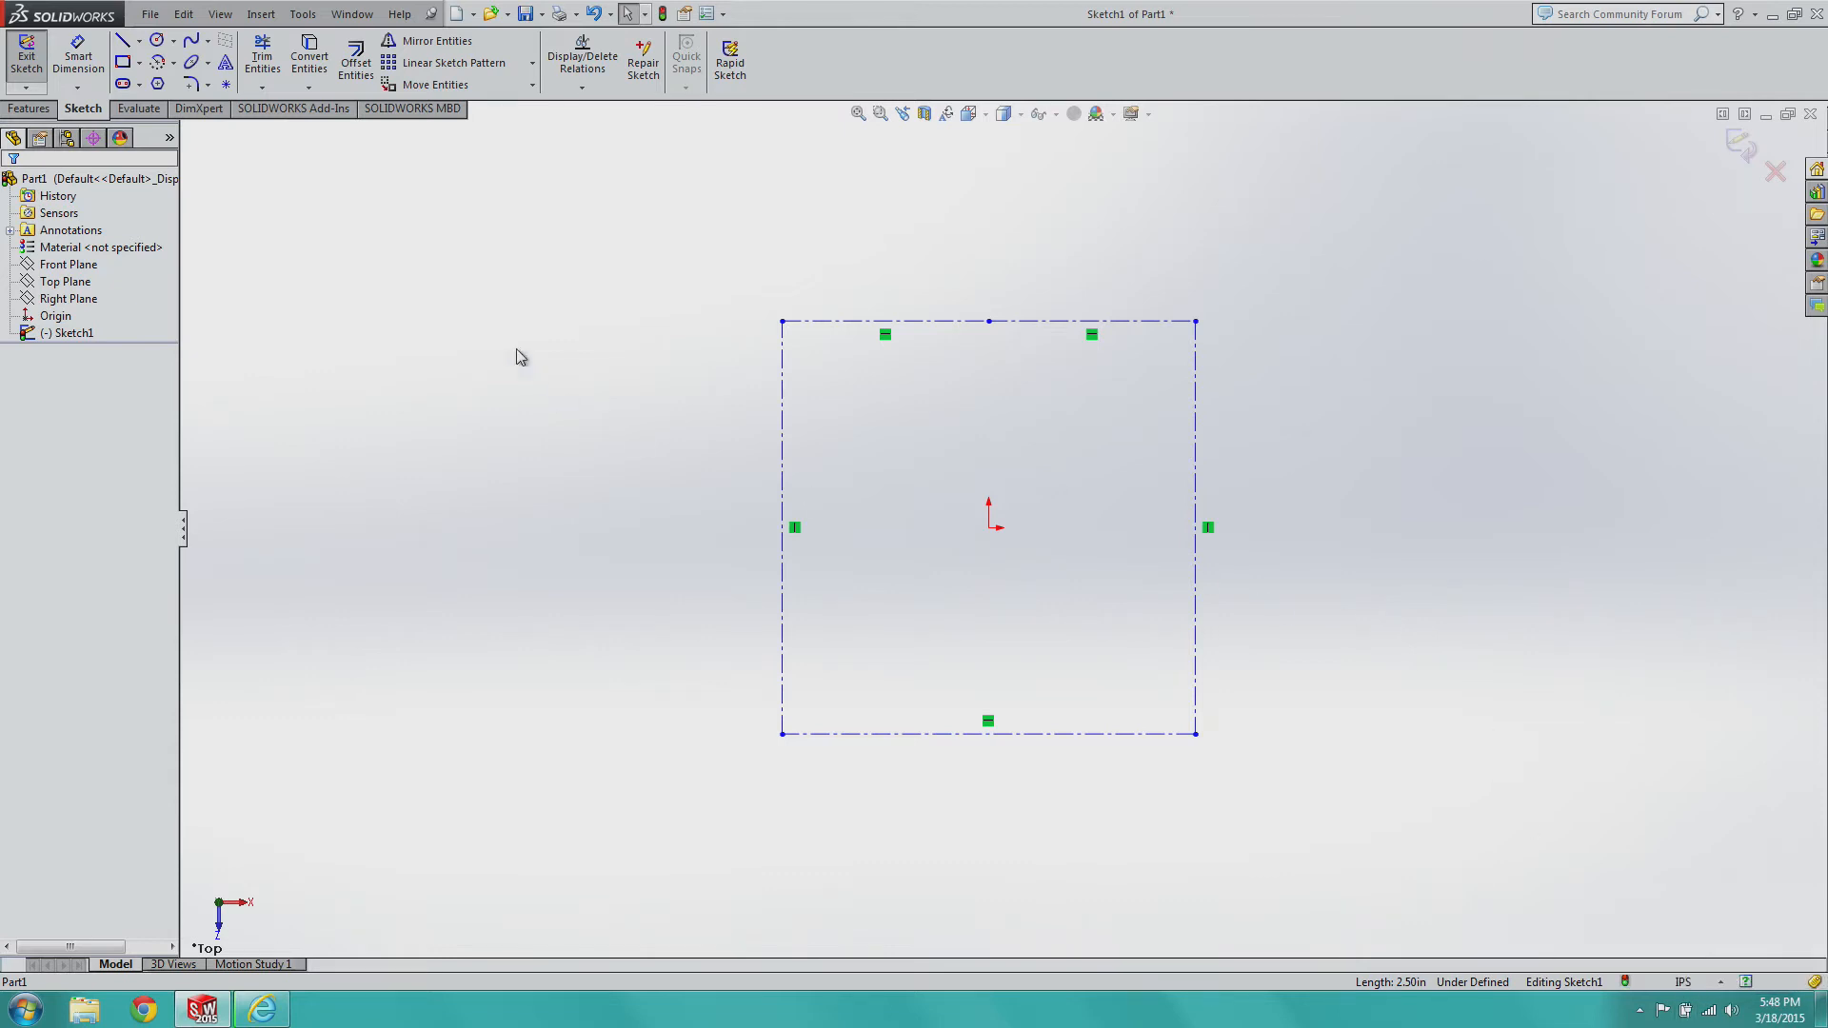
Draw centerlines in the square's upper-left corner: .128 in down from the top edge, then horizontally to the left edge.
{"action": "left_click", "coordinate": [139, 42]}
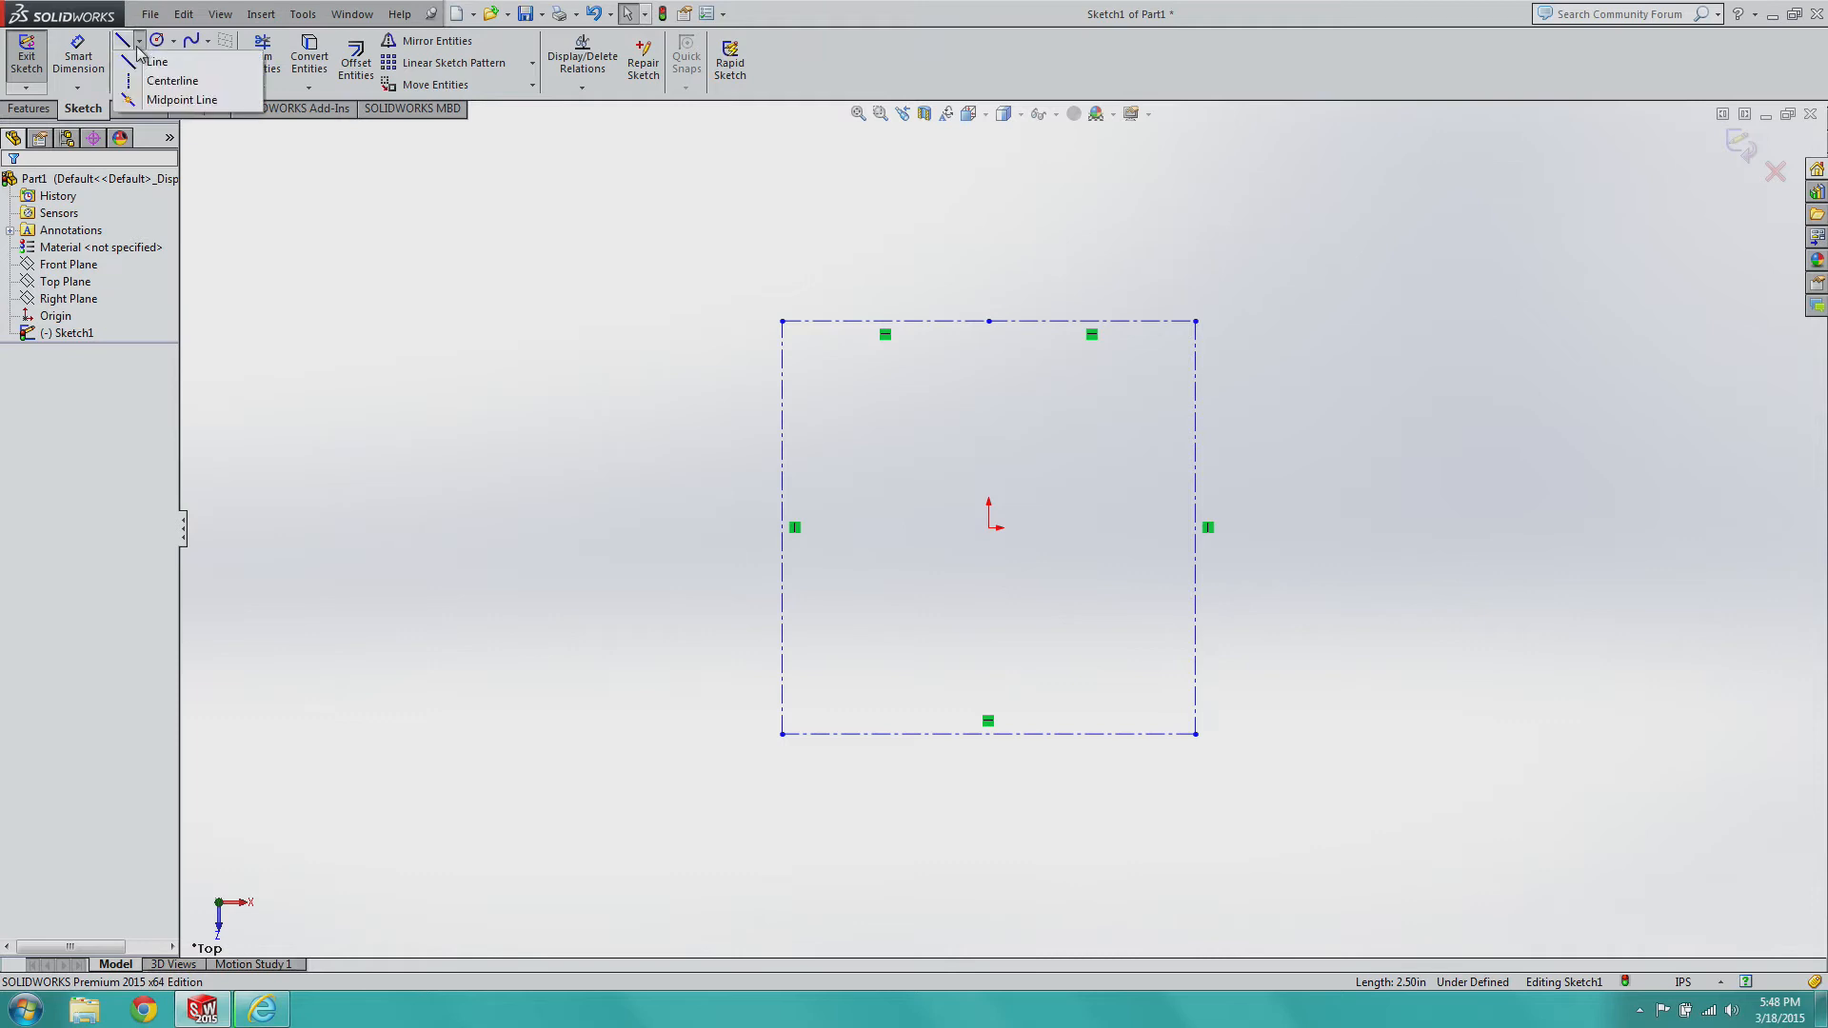
{"action": "left_click", "coordinate": [172, 81]}
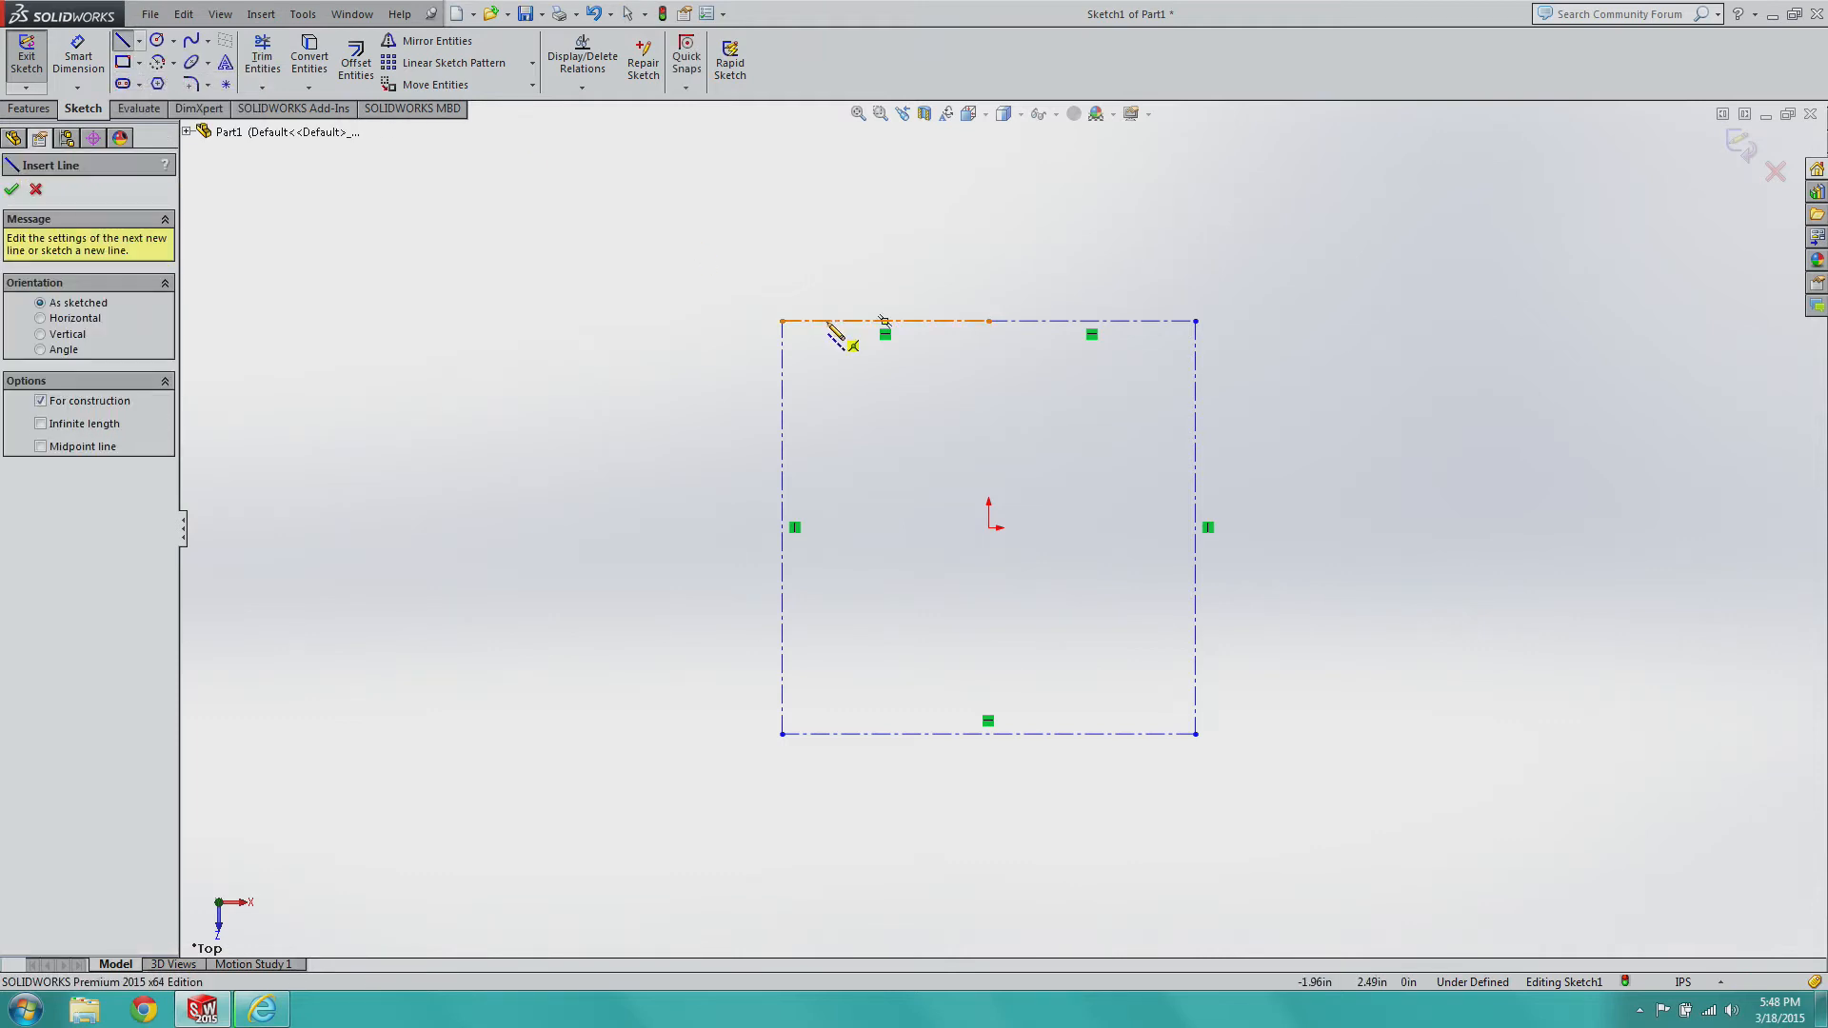
{"action": "left_click_drag", "start_coordinate": [826, 321], "coordinate": [826, 364]}
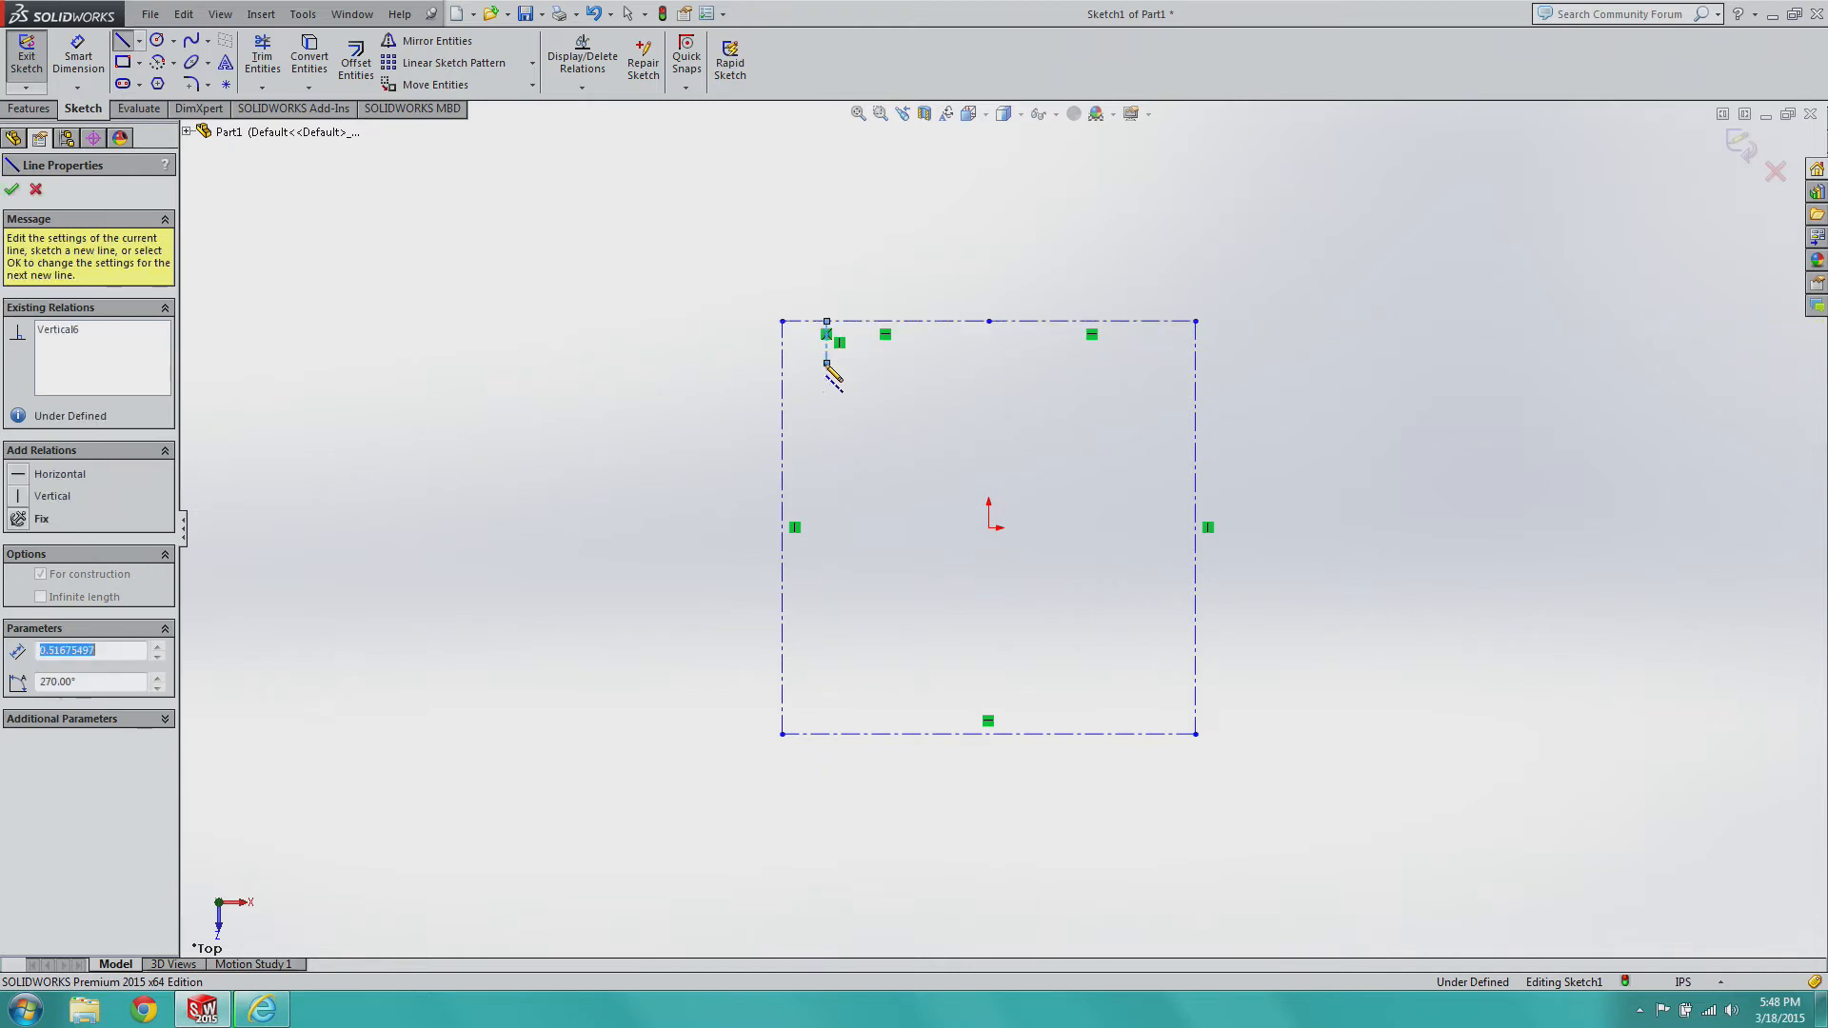
{"action": "type", "text": ".12"}
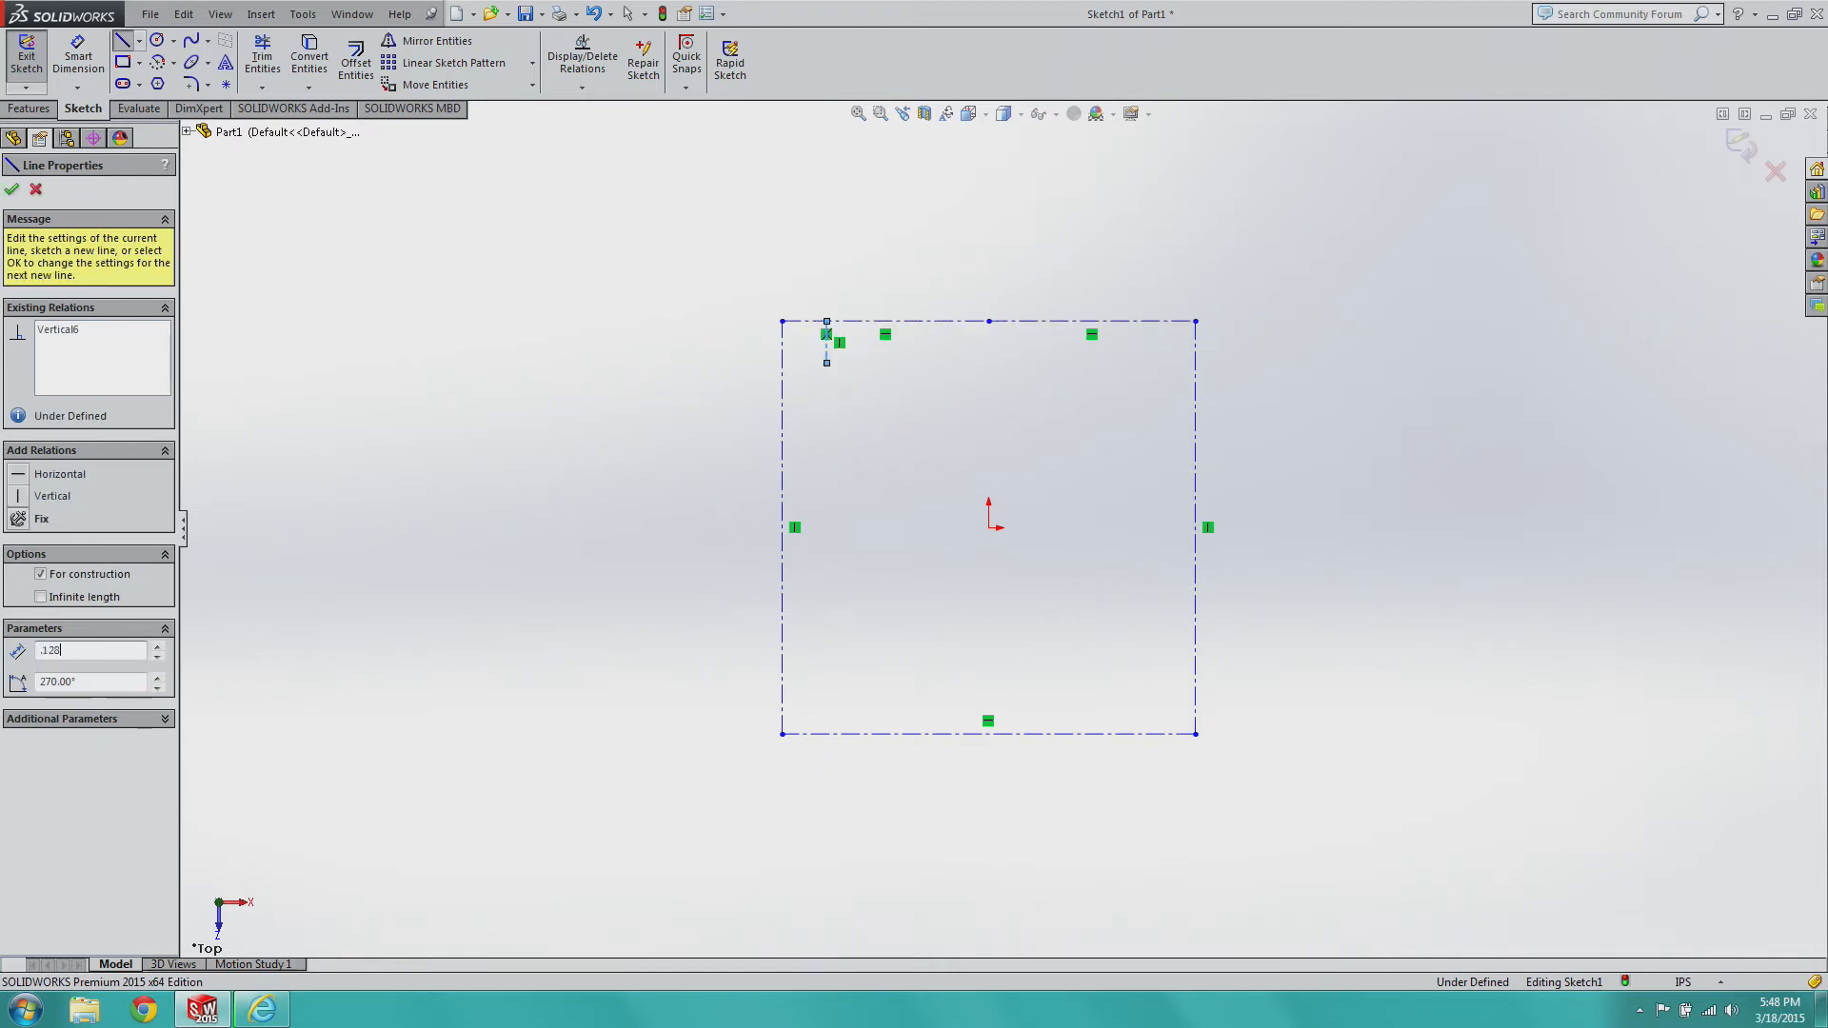
{"action": "key", "text": "Return"}
{"action": "left_click", "coordinate": [827, 330]}
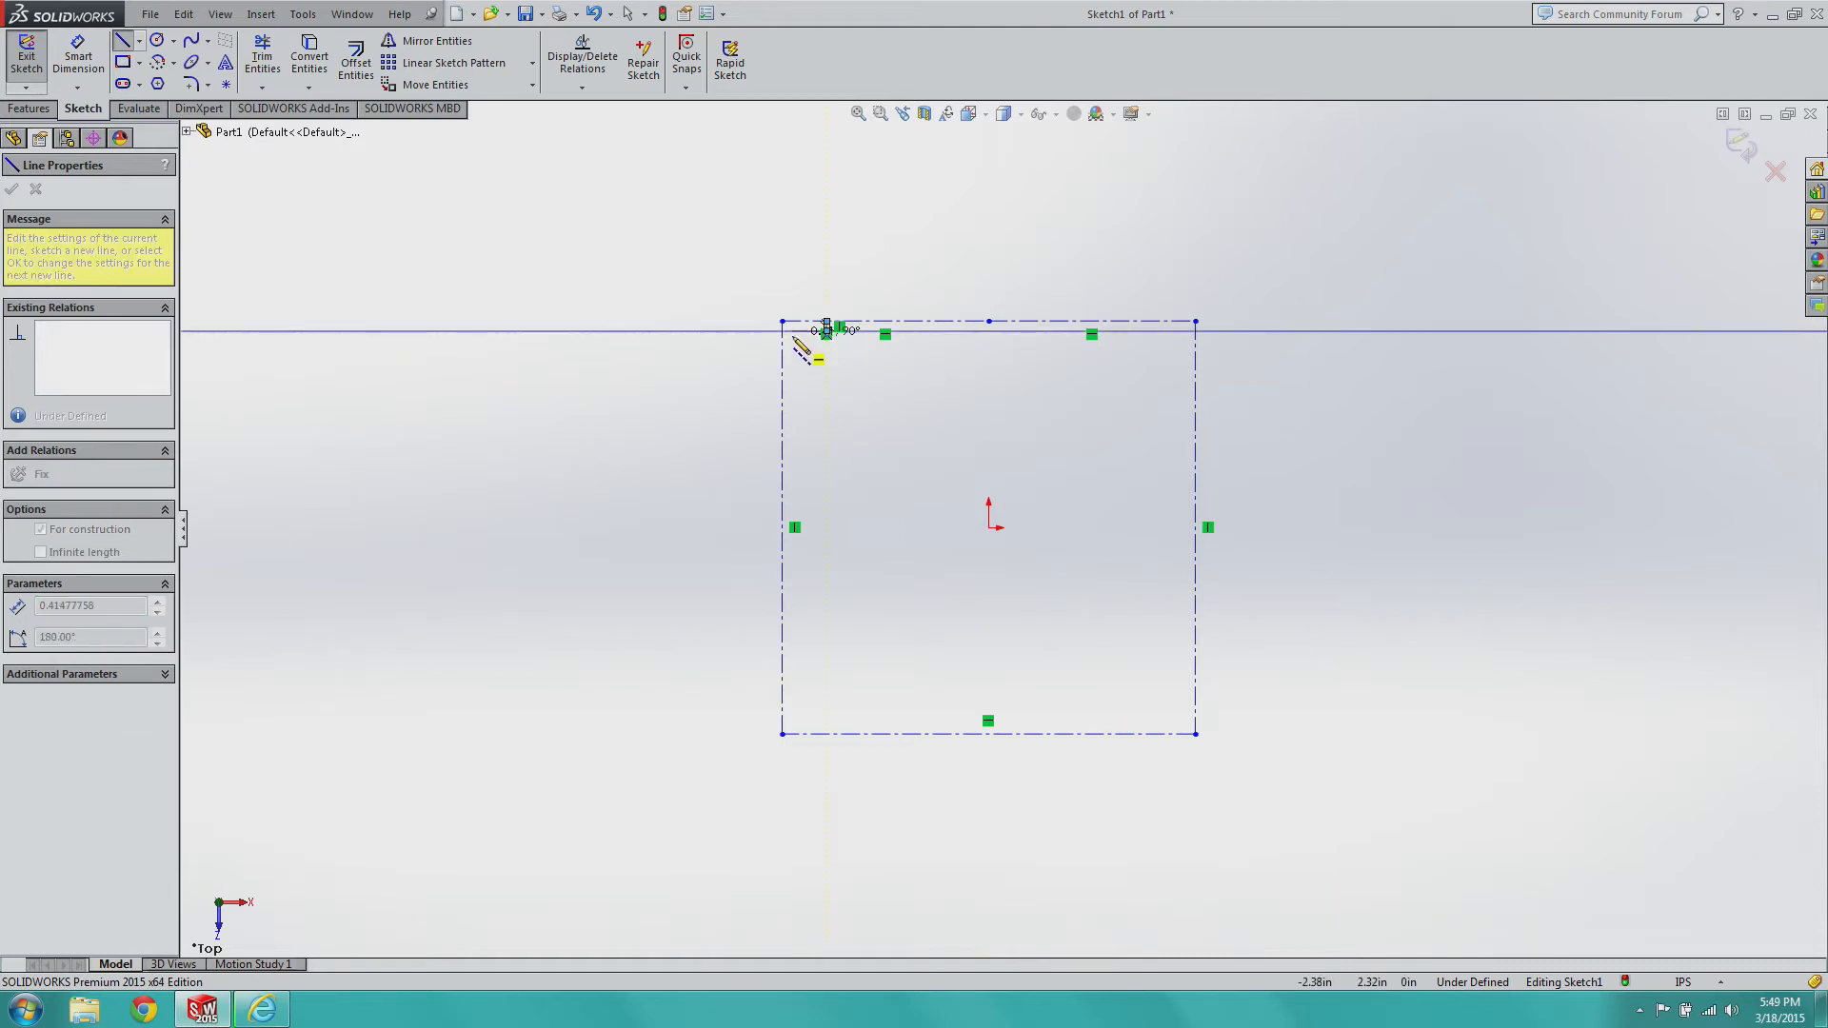
{"action": "scroll", "coordinate": [824, 344], "scroll_direction": "down", "scroll_amount": 10}
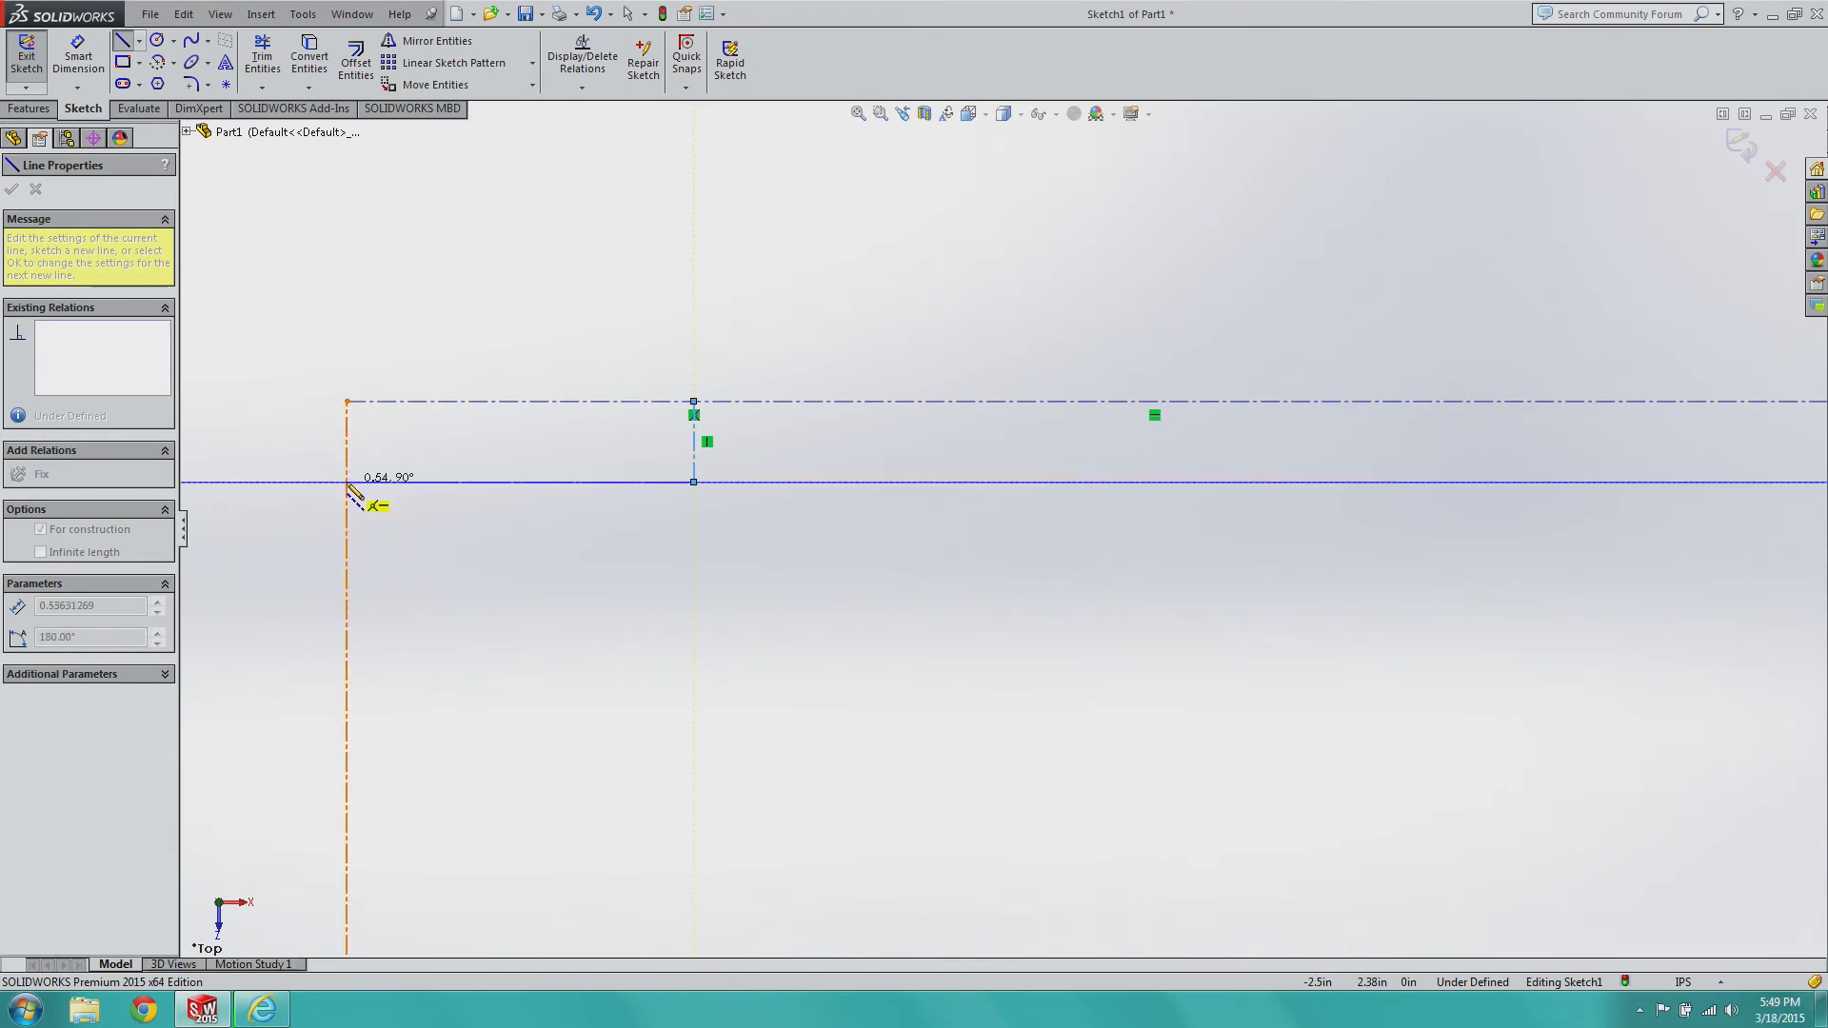
{"action": "left_click", "coordinate": [347, 483]}
{"action": "key", "text": "Escape"}
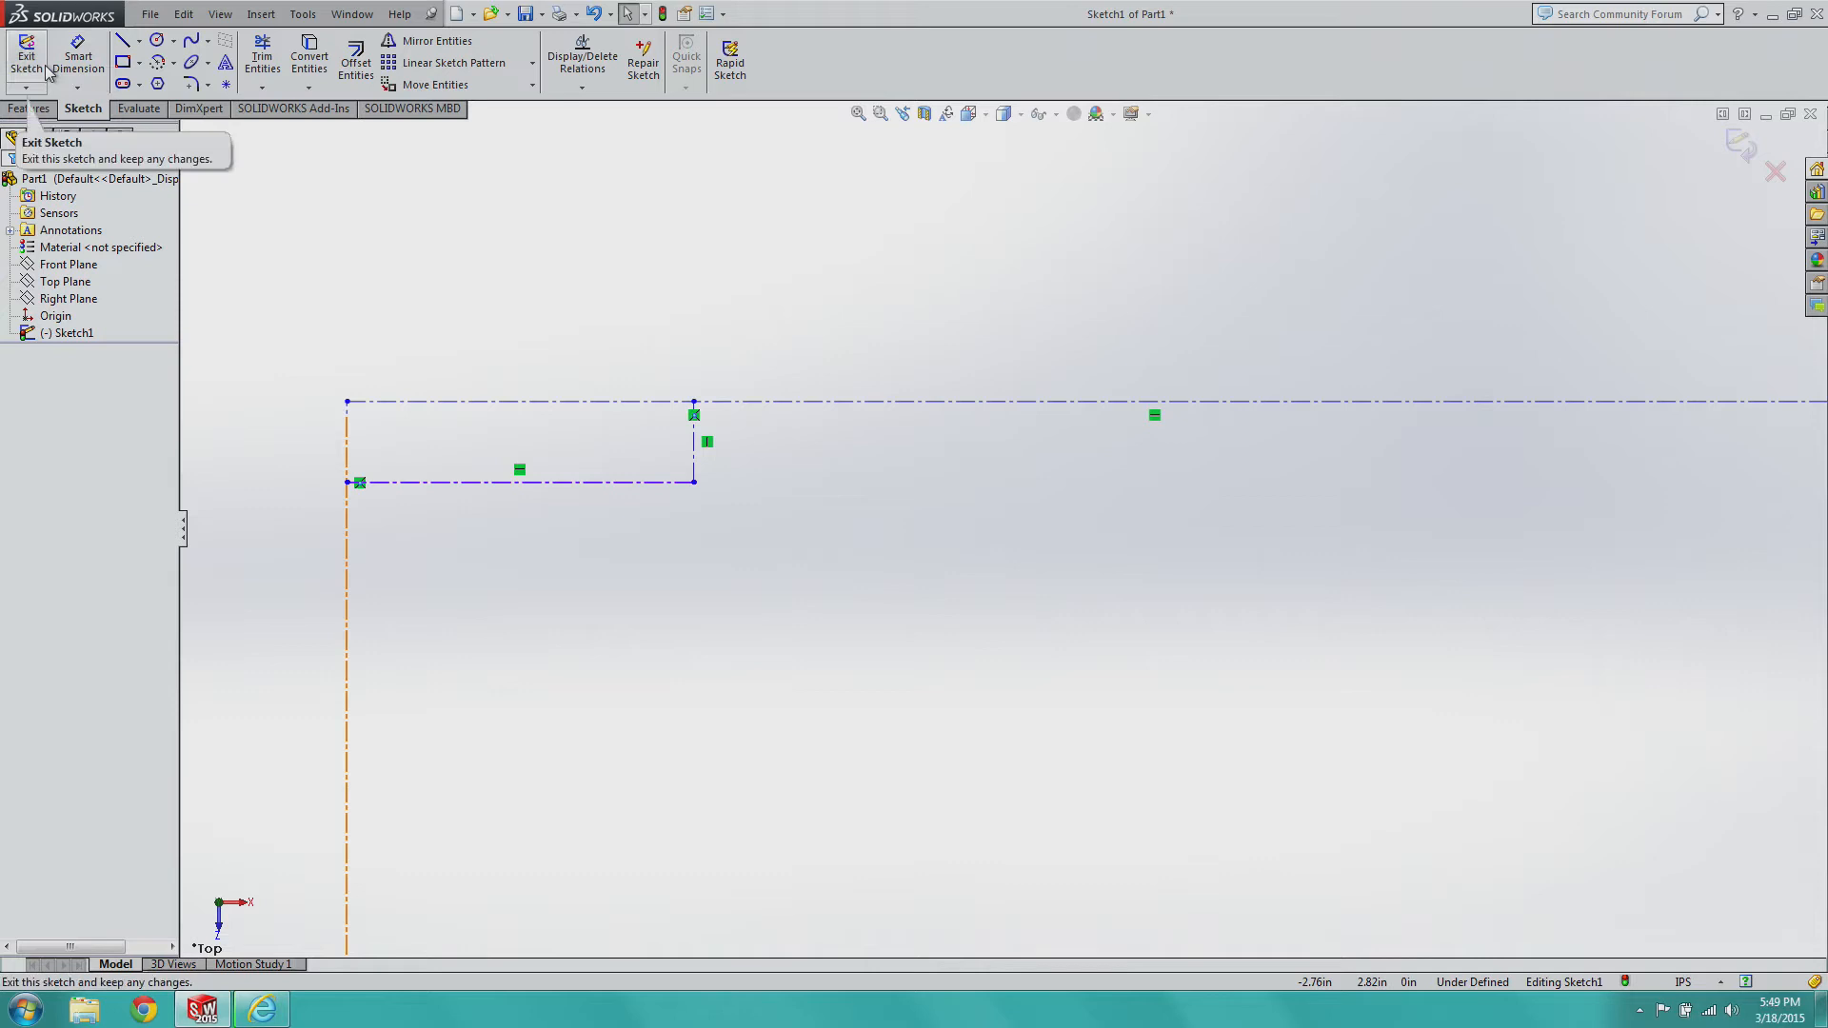
Undo the latest centerline edits in the square's upper-left corner.
{"action": "scroll", "coordinate": [512, 441], "scroll_direction": "up", "scroll_amount": 13}
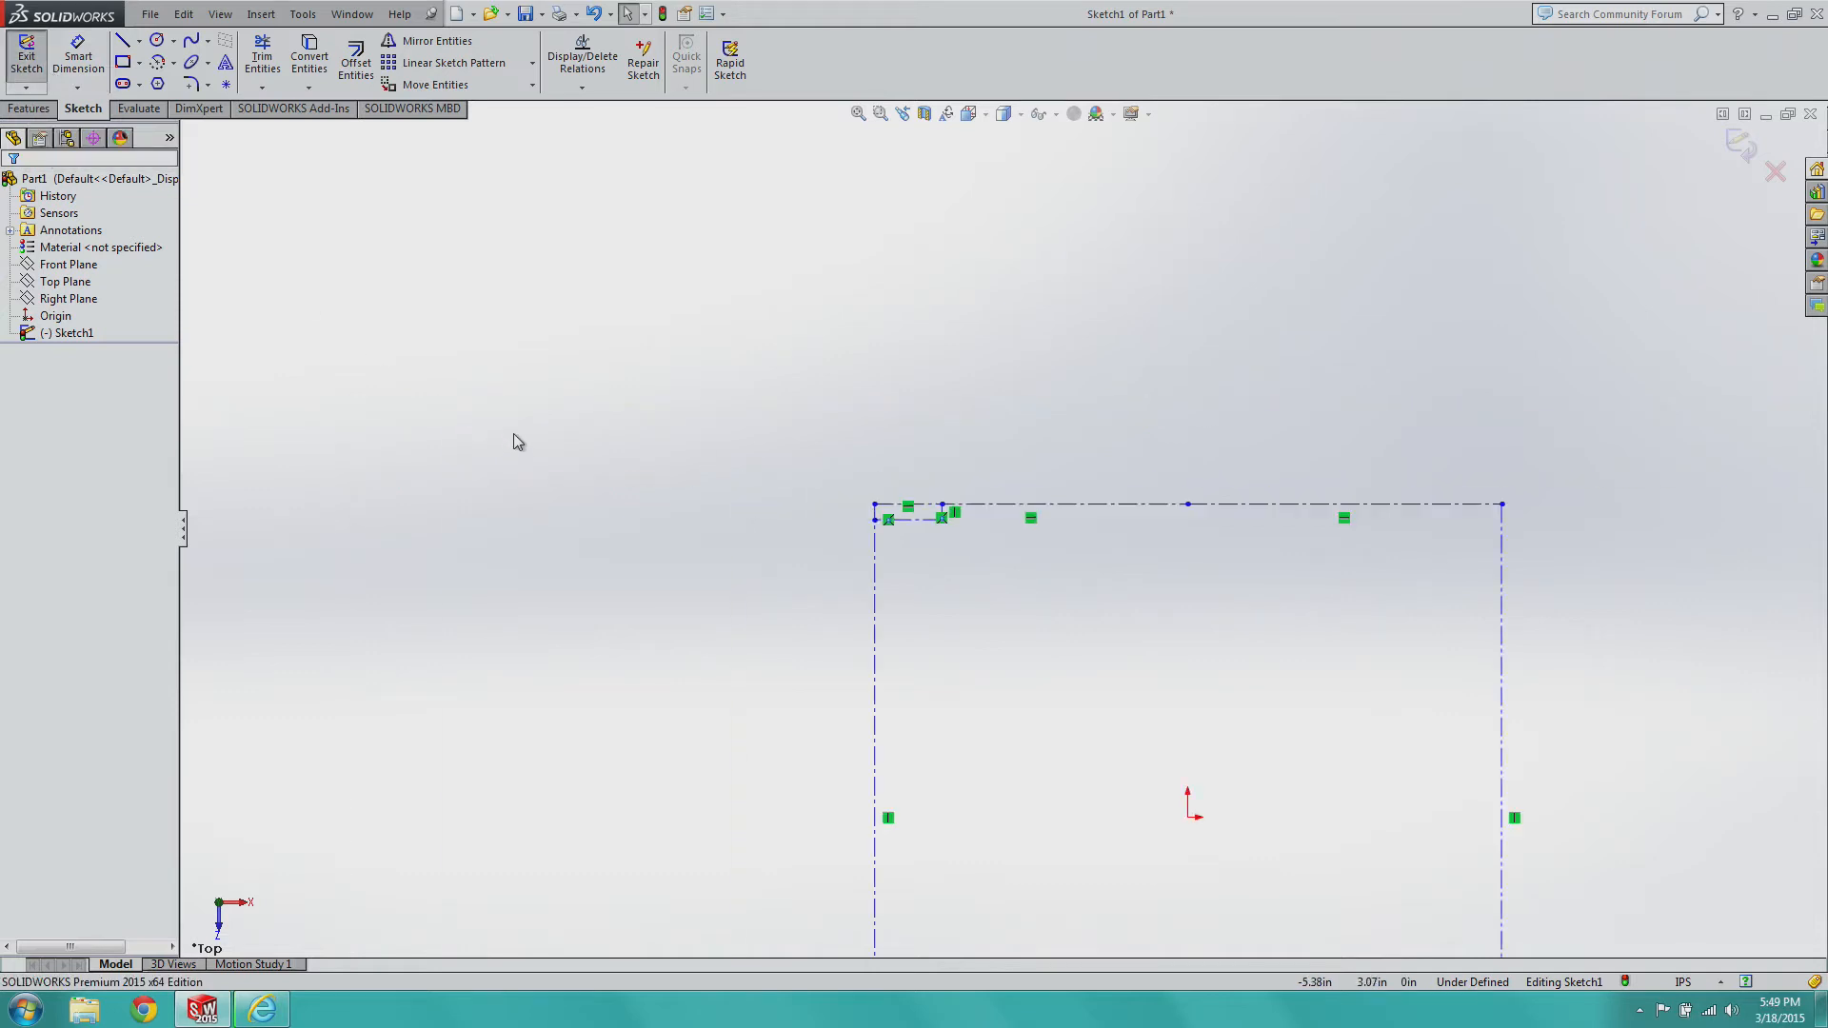
{"action": "scroll", "coordinate": [1173, 769], "scroll_direction": "down", "scroll_amount": 4}
{"action": "key", "text": "ctrl+z"}
{"action": "key", "text": "ctrl+z"}
{"action": "key", "text": "ctrl+z"}
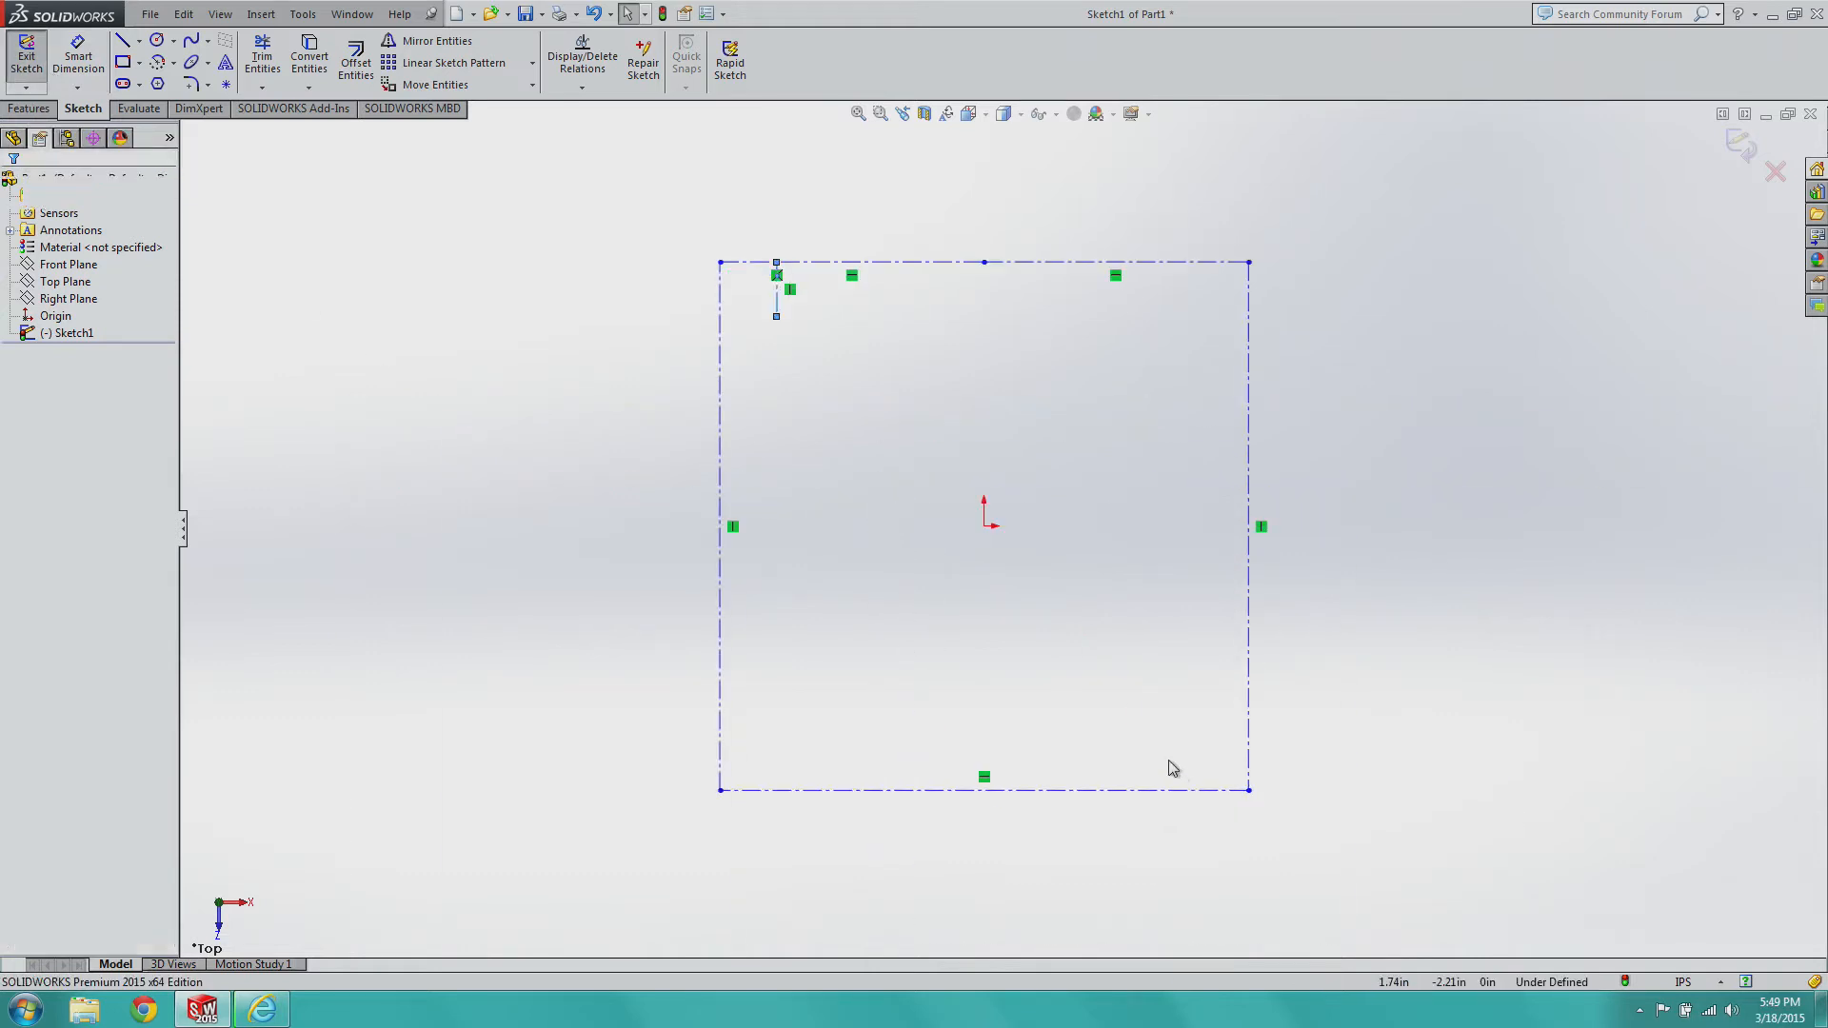
Draw a horizontal centerline 2.375 in long from the origin toward the square's left edge.
{"action": "left_click", "coordinate": [139, 41]}
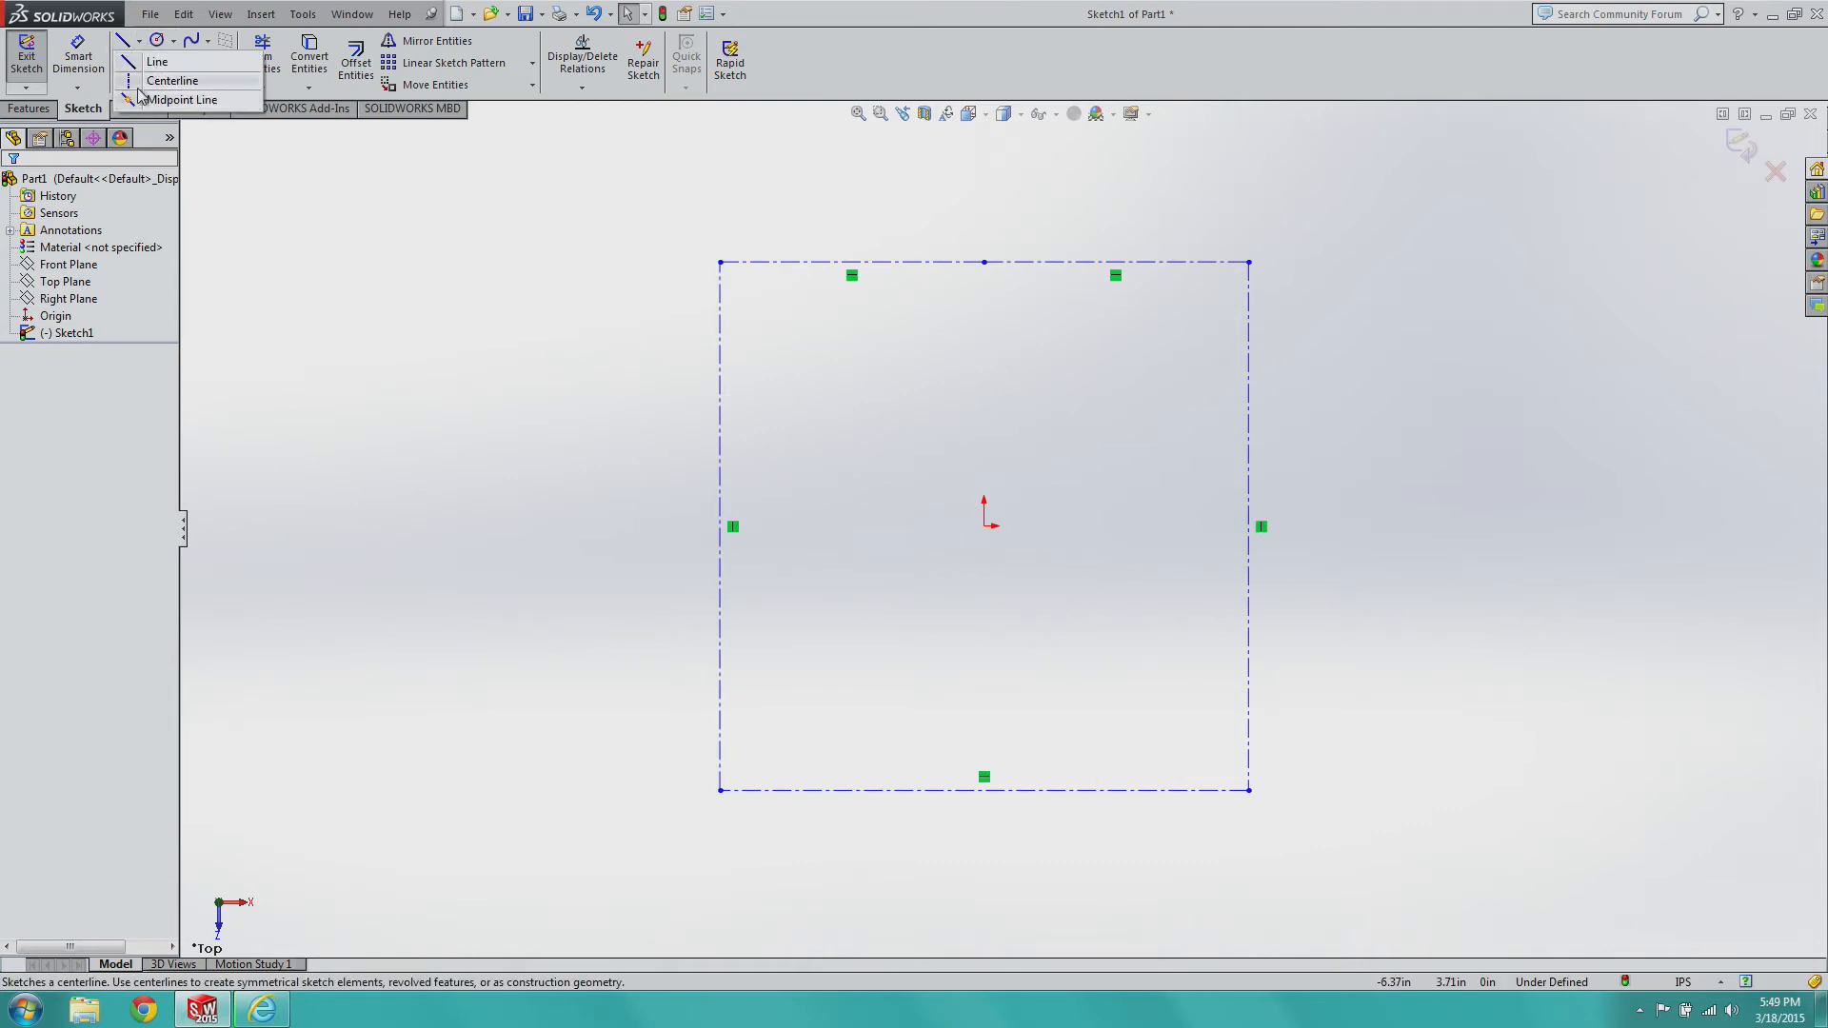
{"action": "left_click", "coordinate": [170, 80]}
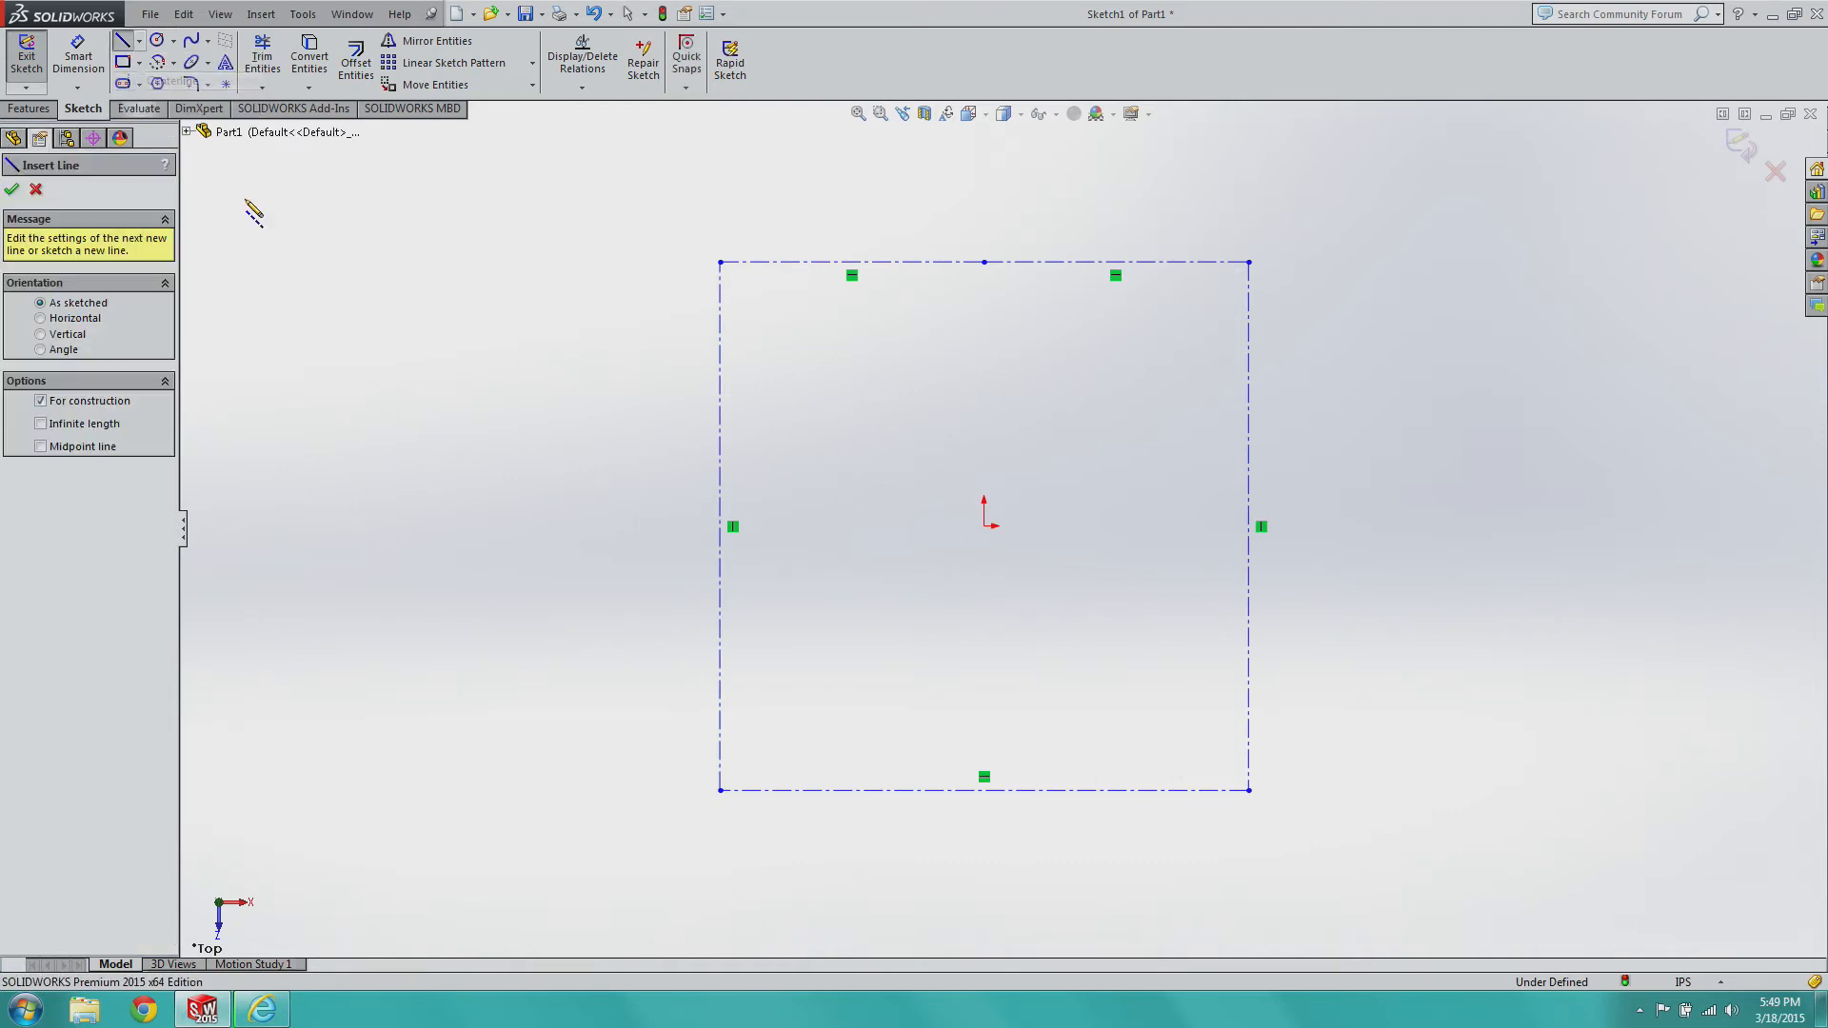
{"action": "left_click", "coordinate": [984, 526]}
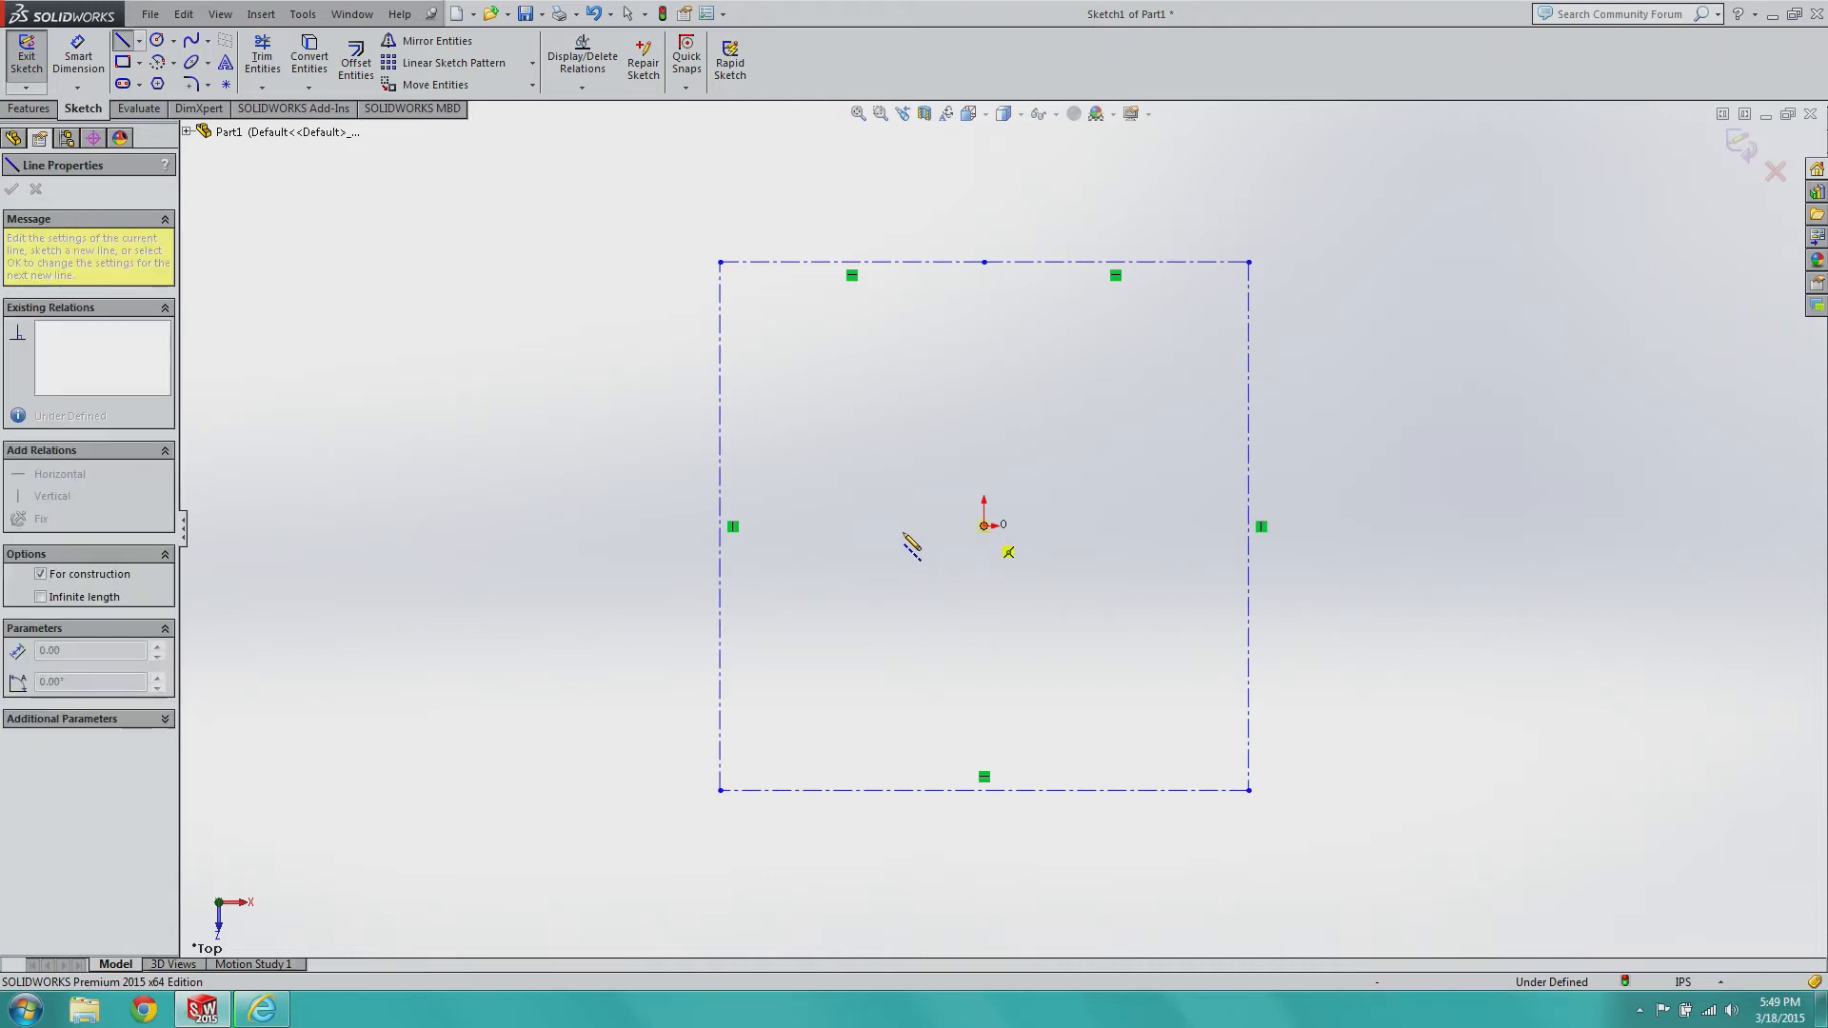
{"action": "left_click", "coordinate": [733, 526]}
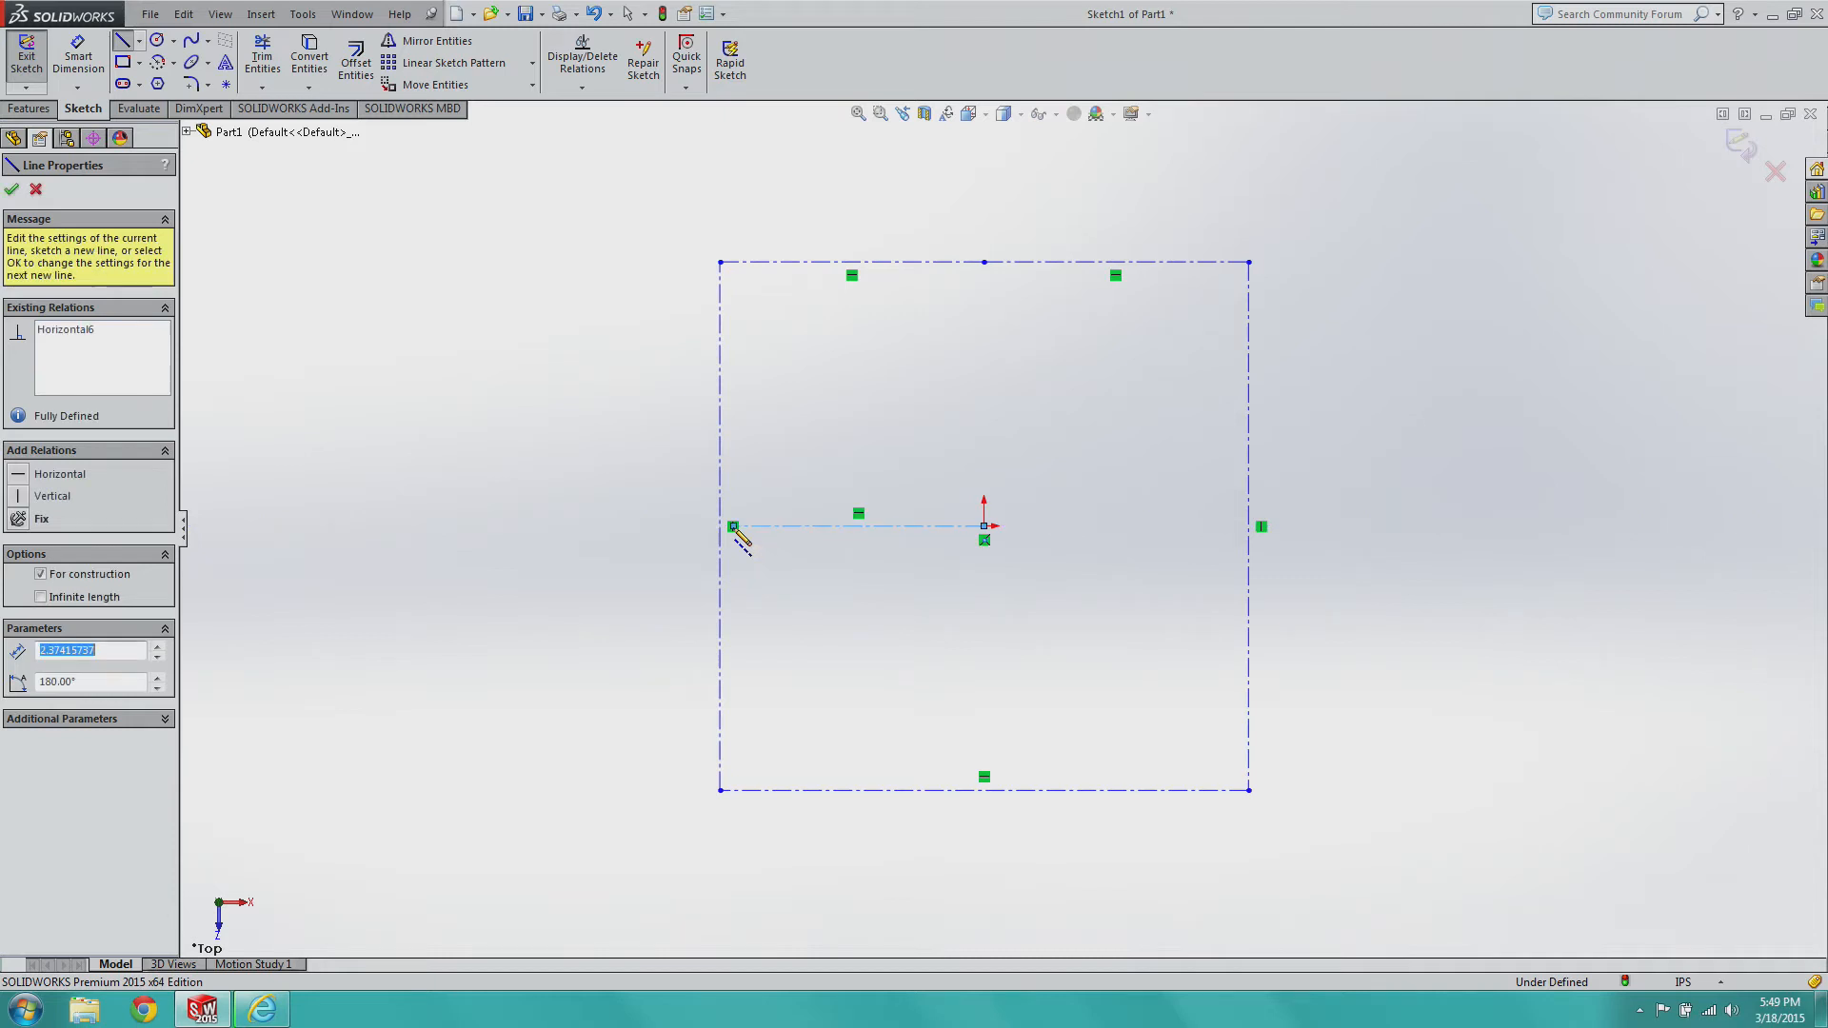
{"action": "type", "text": "2.375"}
{"action": "key", "text": "Return"}
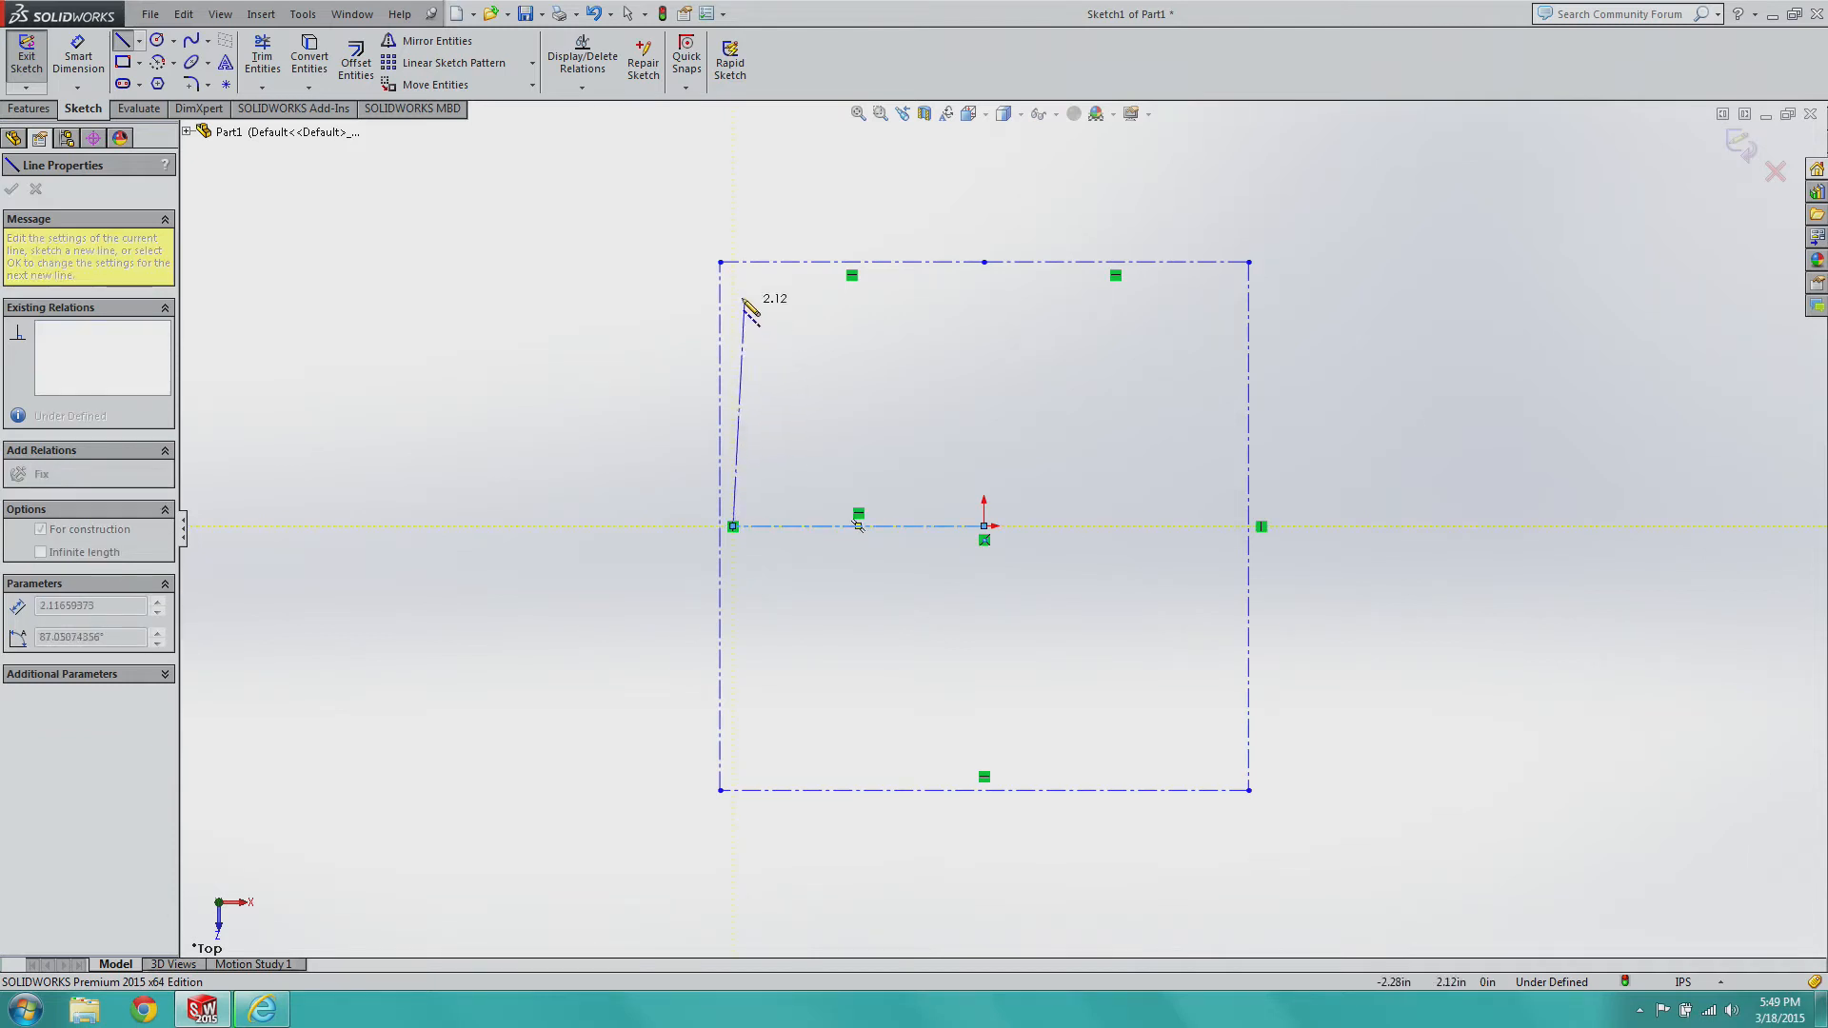
Continue the centerline chain from that endpoint 2.375 in straight up, and 4.75 in horizontally to the right.
{"action": "left_click", "coordinate": [733, 283]}
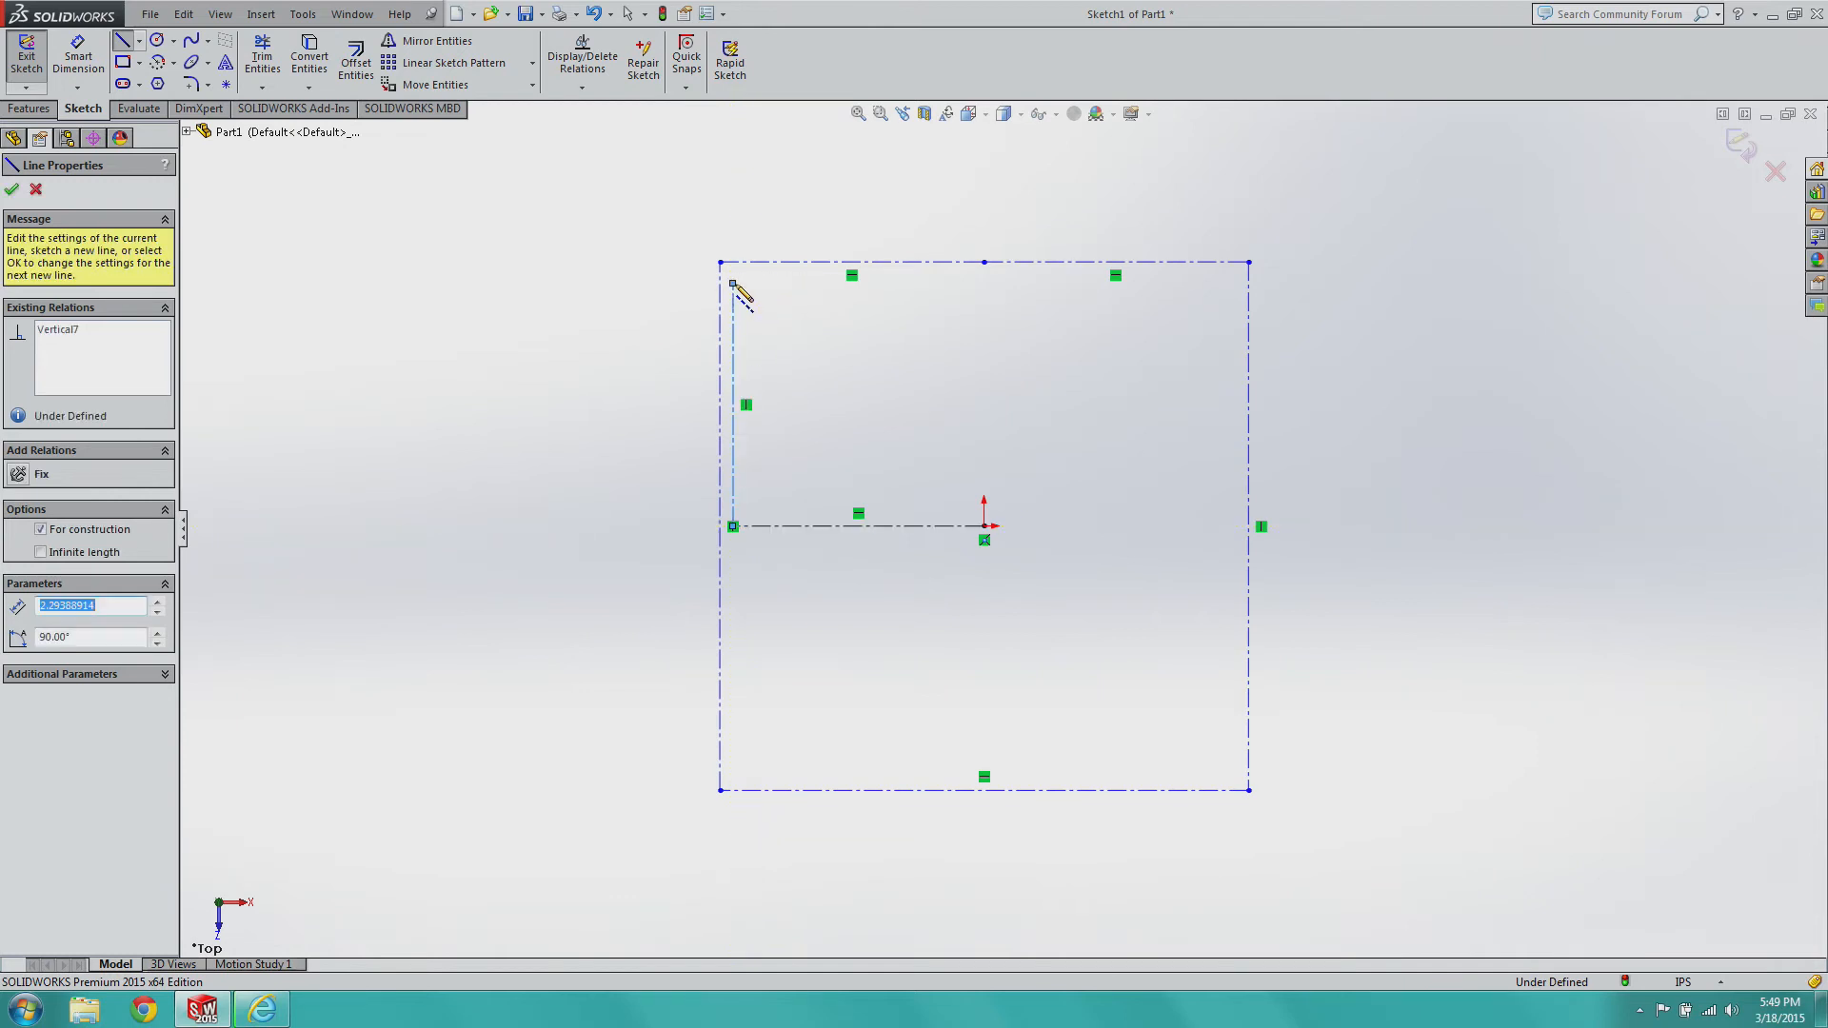
{"action": "type", "text": "2.375"}
{"action": "key", "text": "Return"}
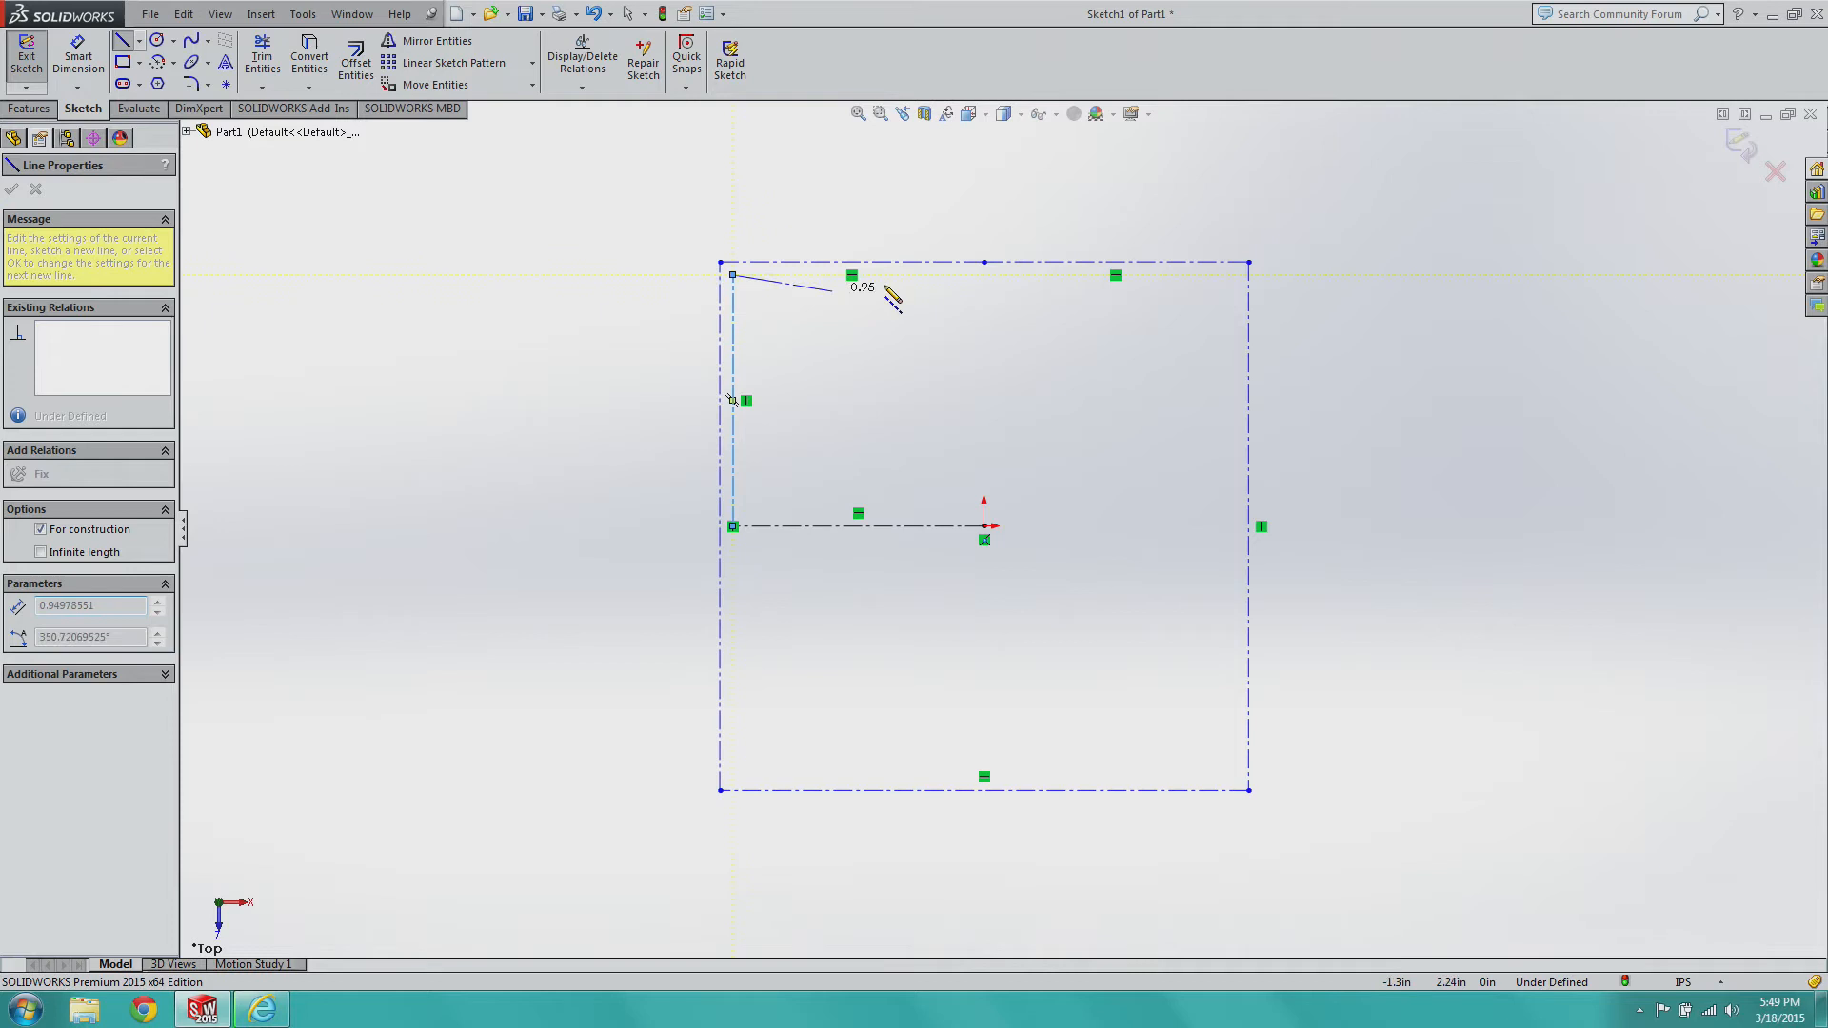
{"action": "left_click", "coordinate": [1234, 275]}
{"action": "type", "text": "4."}
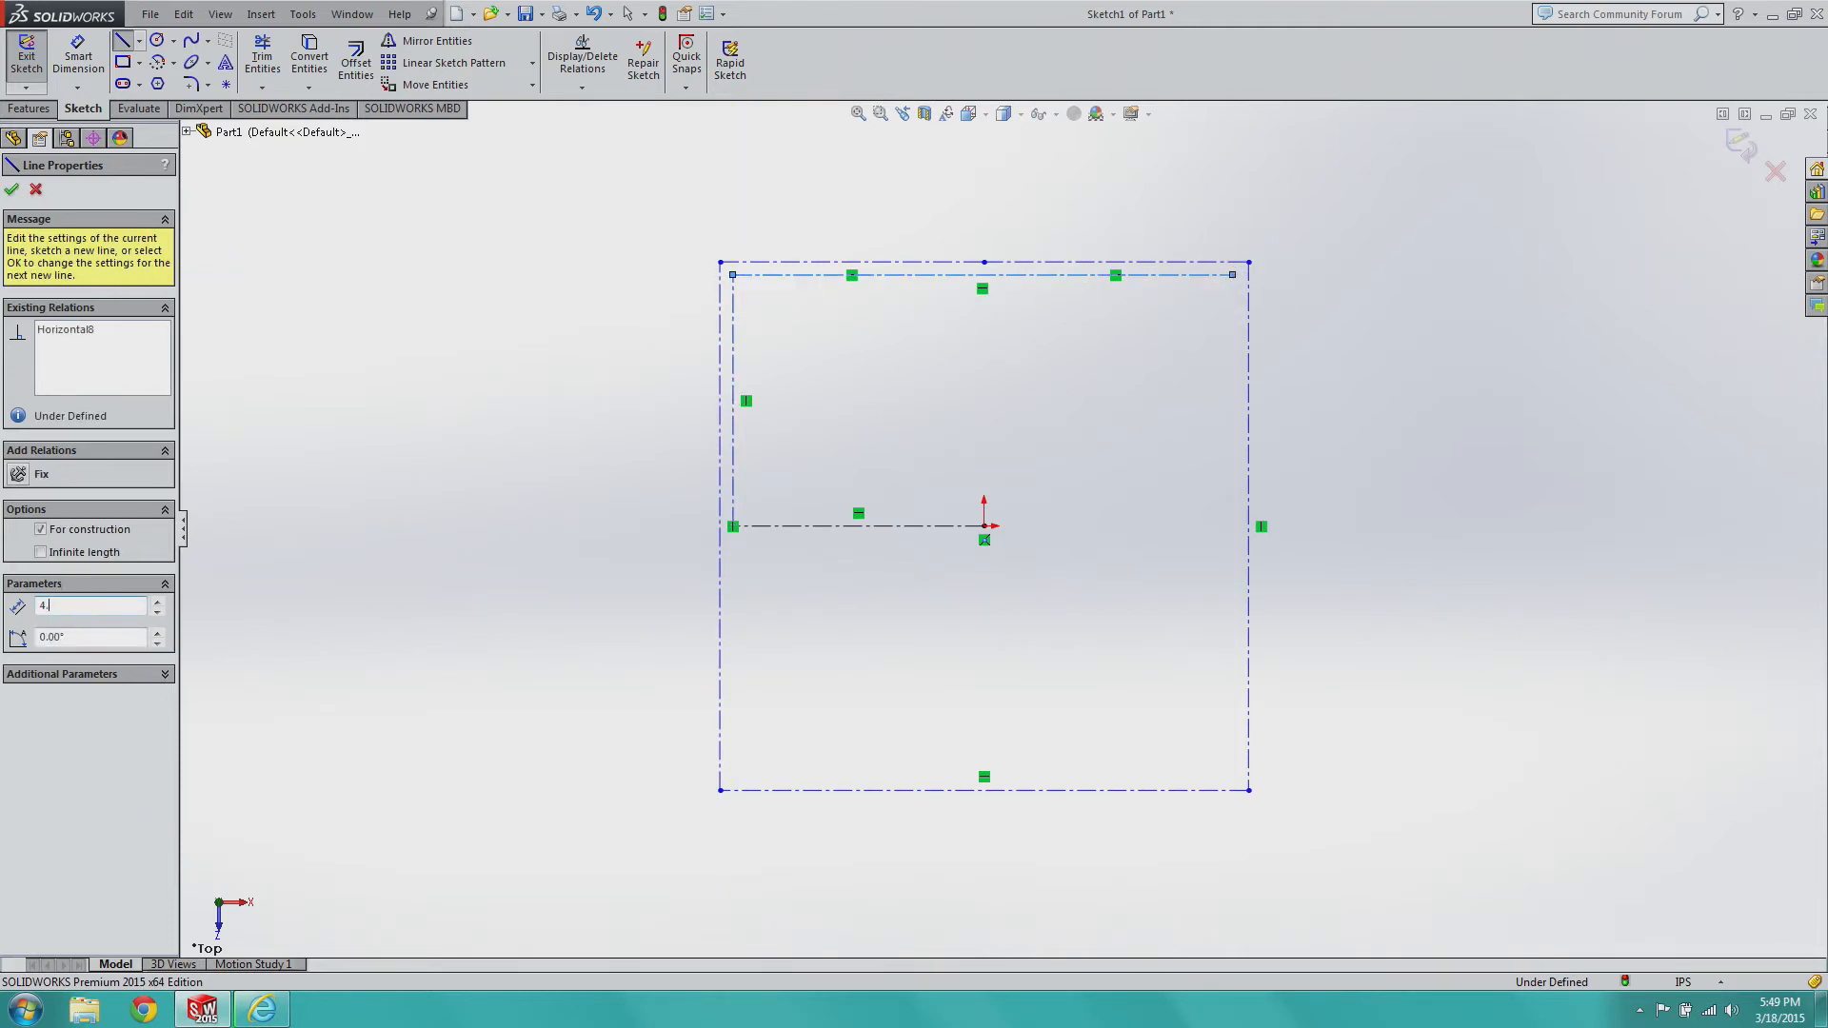
{"action": "type", "text": "75"}
{"action": "key", "text": "Return"}
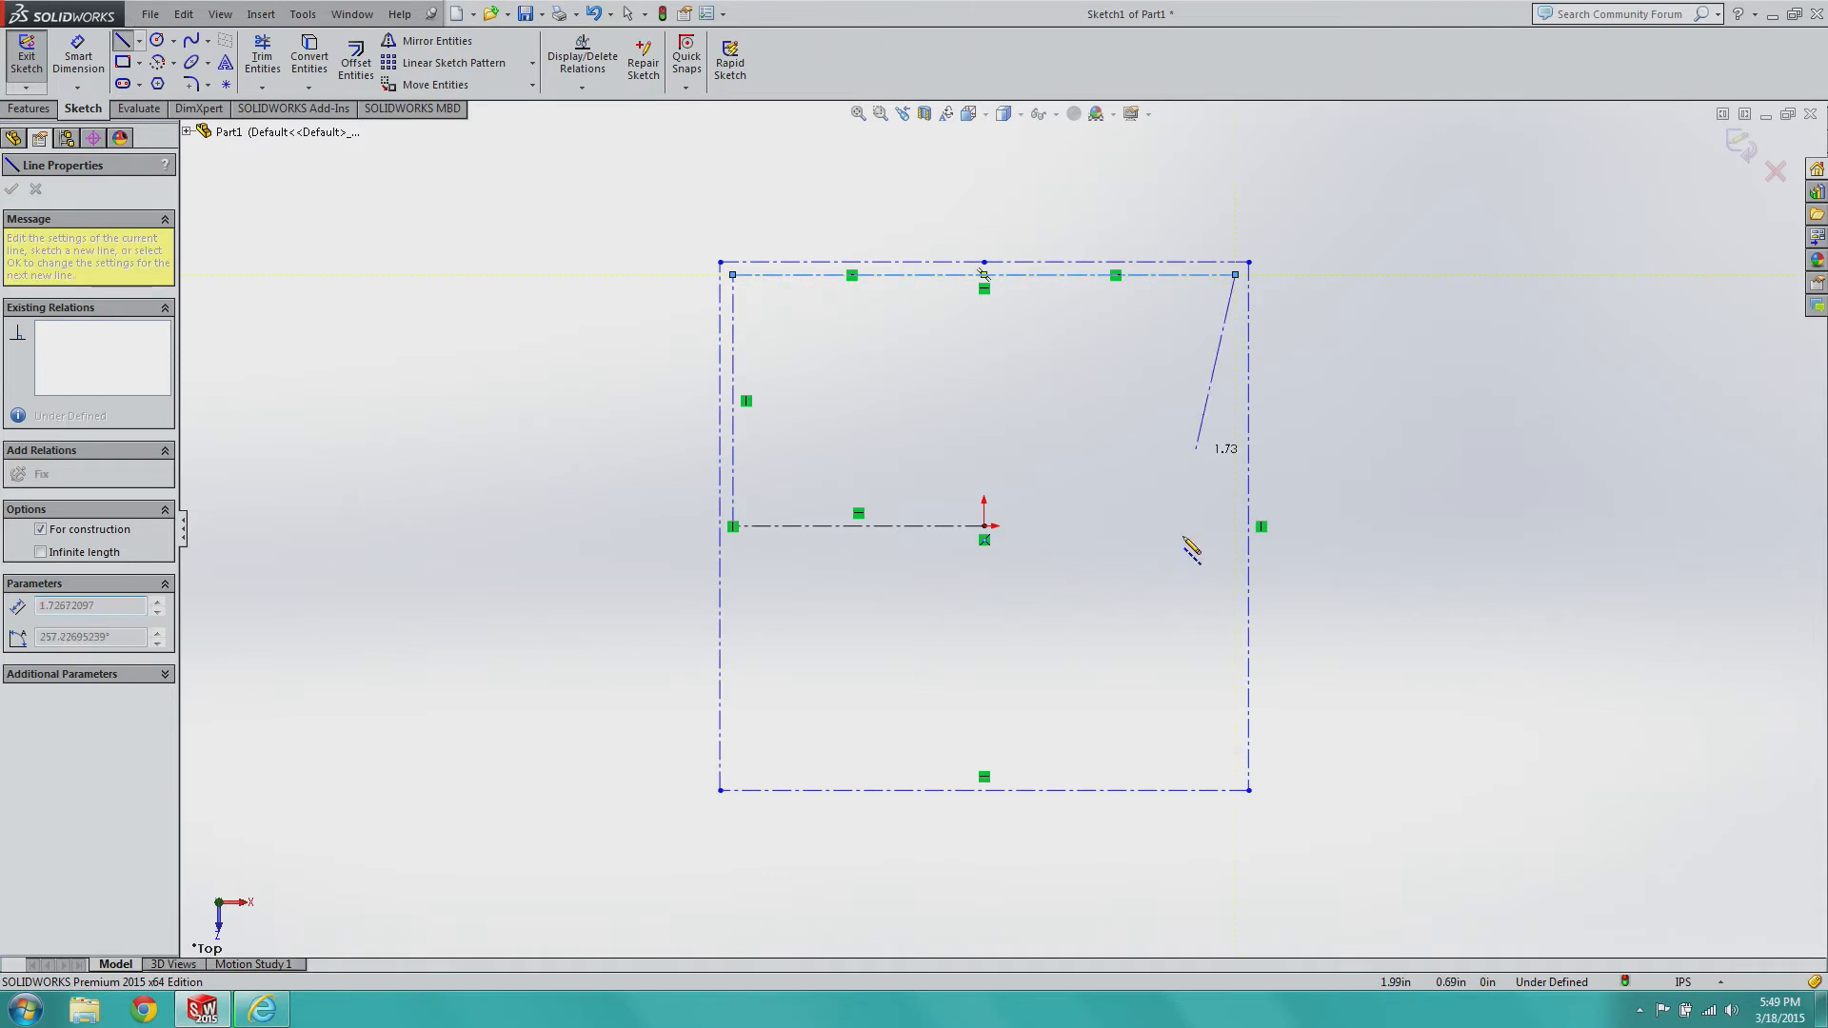
Complete the inner construction square with a 4.75 in right side, a bottom edge, and a vertical segment closing at the chain's starting corner.
{"action": "left_click", "coordinate": [1236, 769]}
{"action": "type", "text": "4.75"}
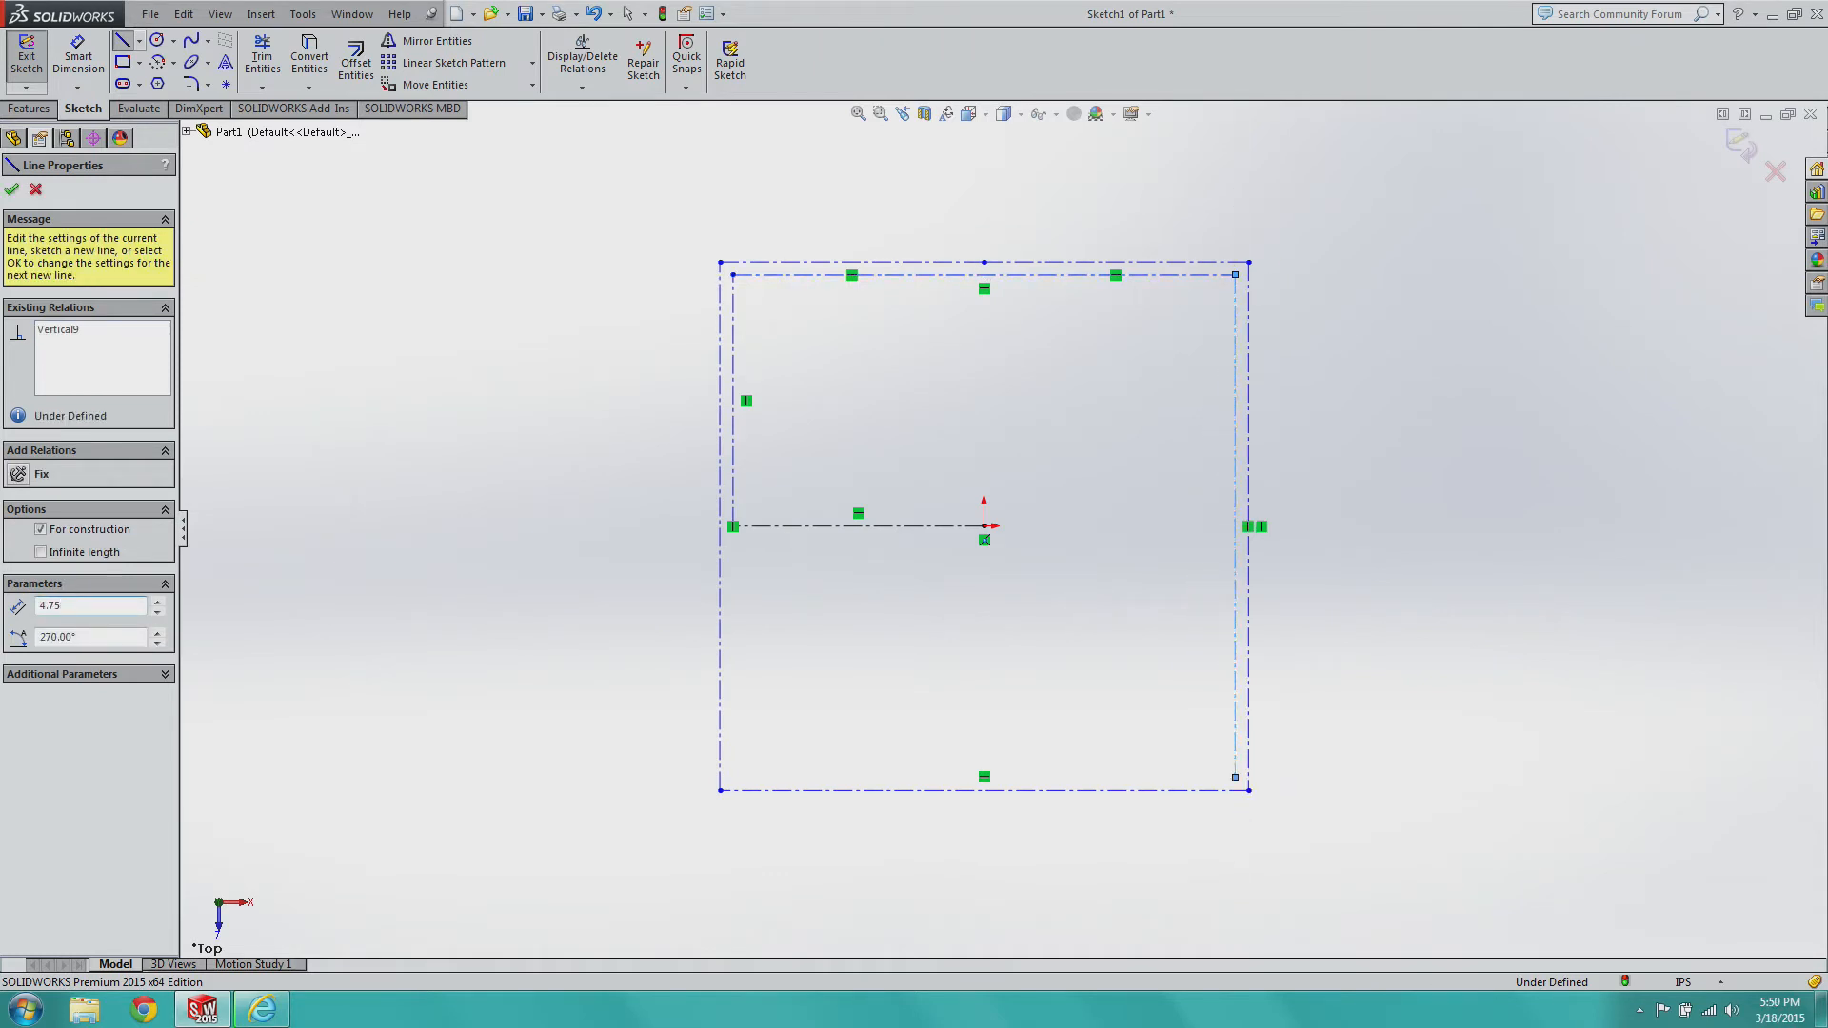
{"action": "key", "text": "Return"}
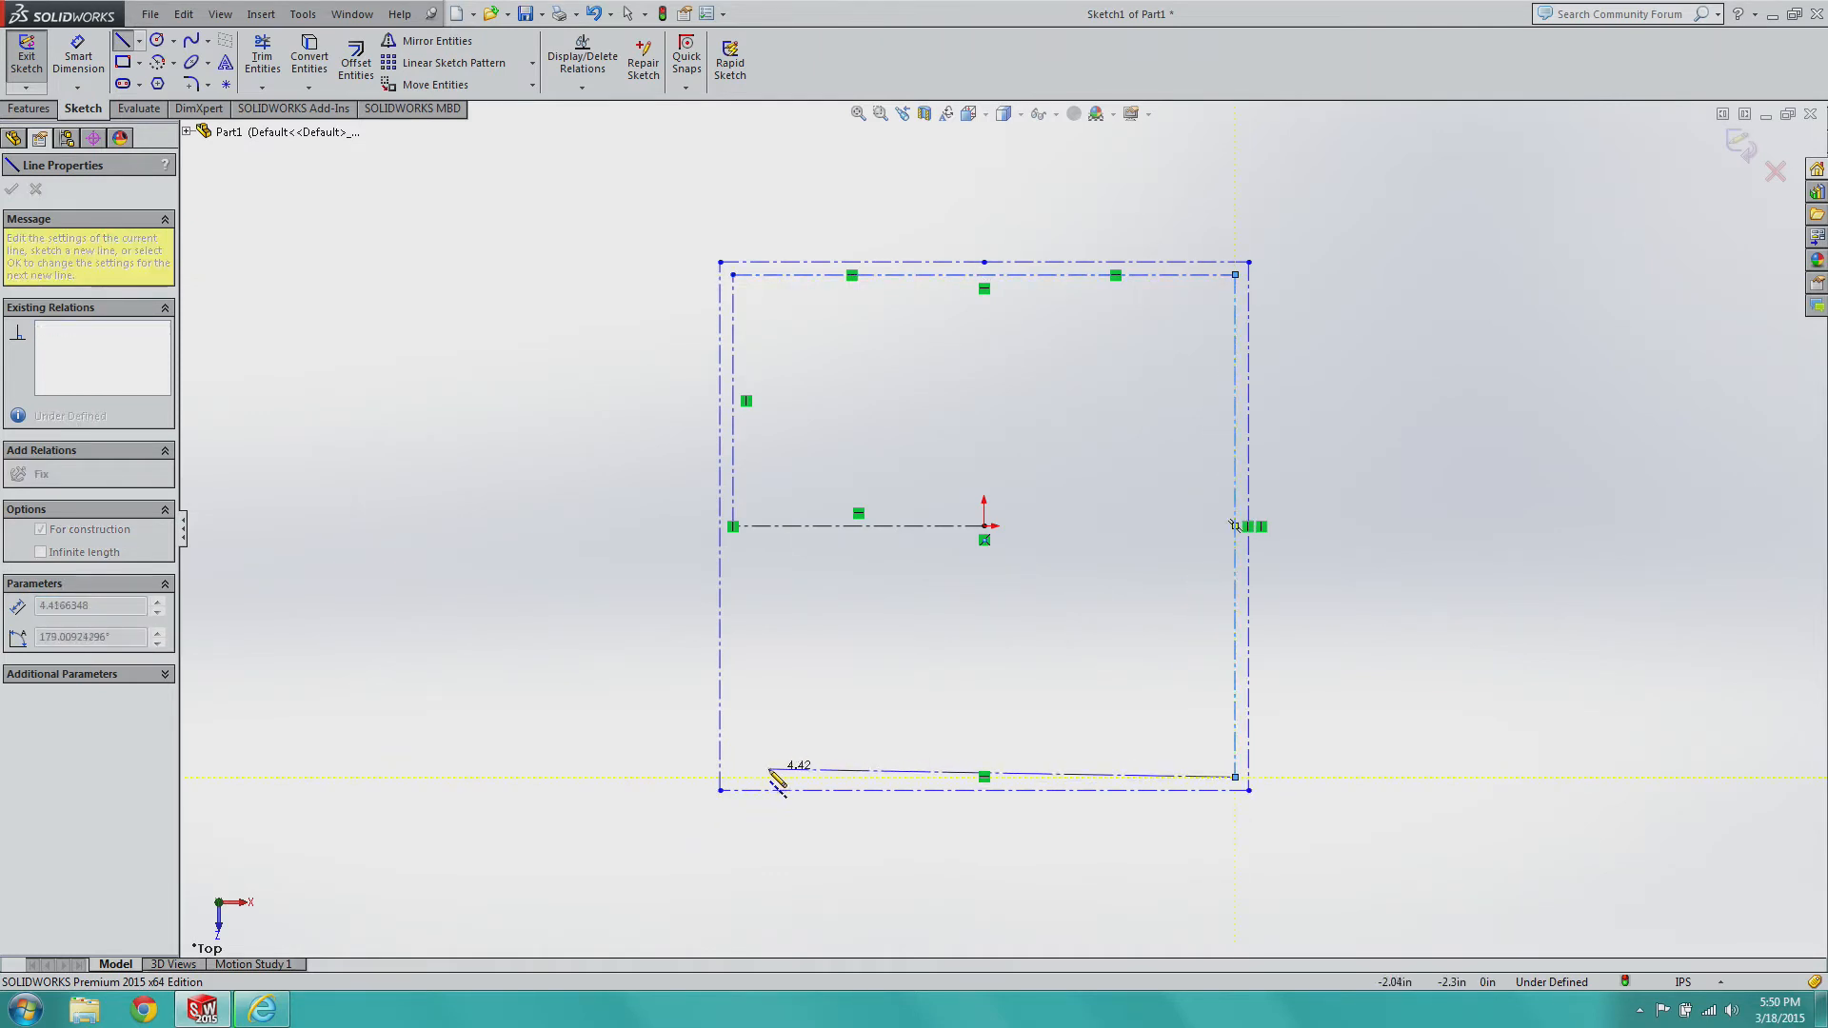
{"action": "left_click", "coordinate": [733, 777]}
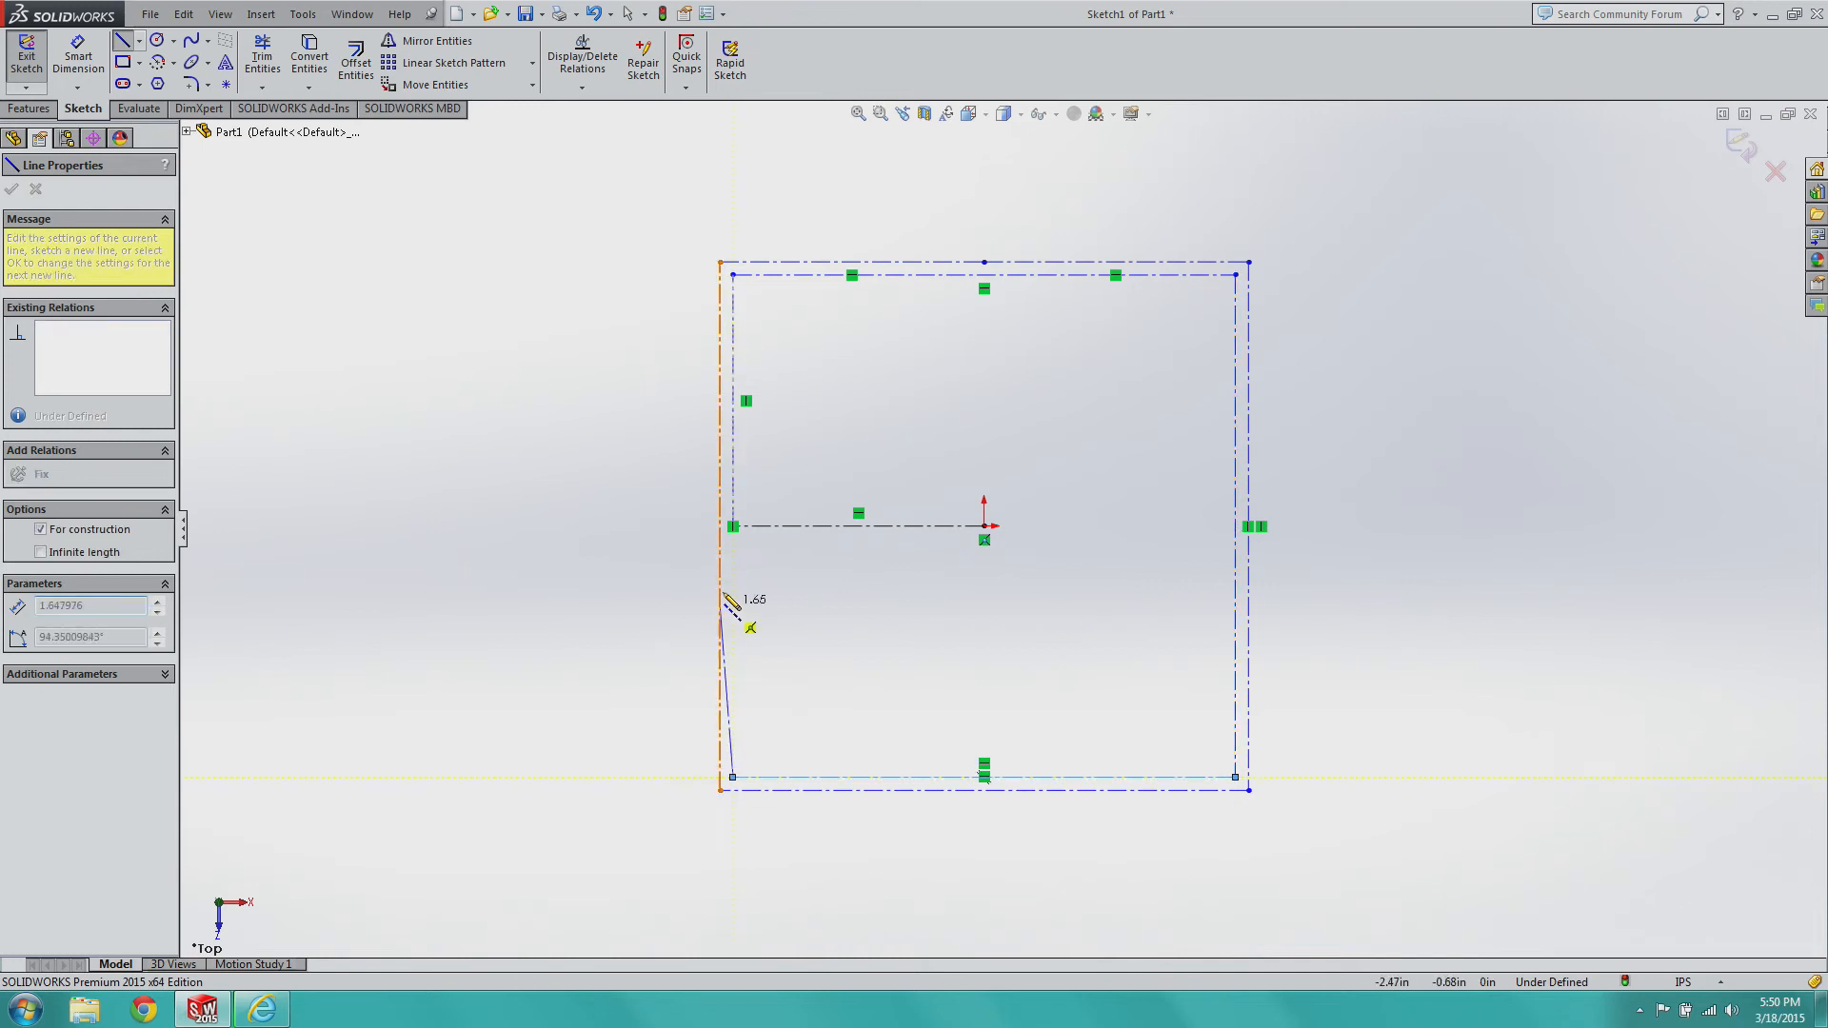
{"action": "left_click", "coordinate": [733, 528]}
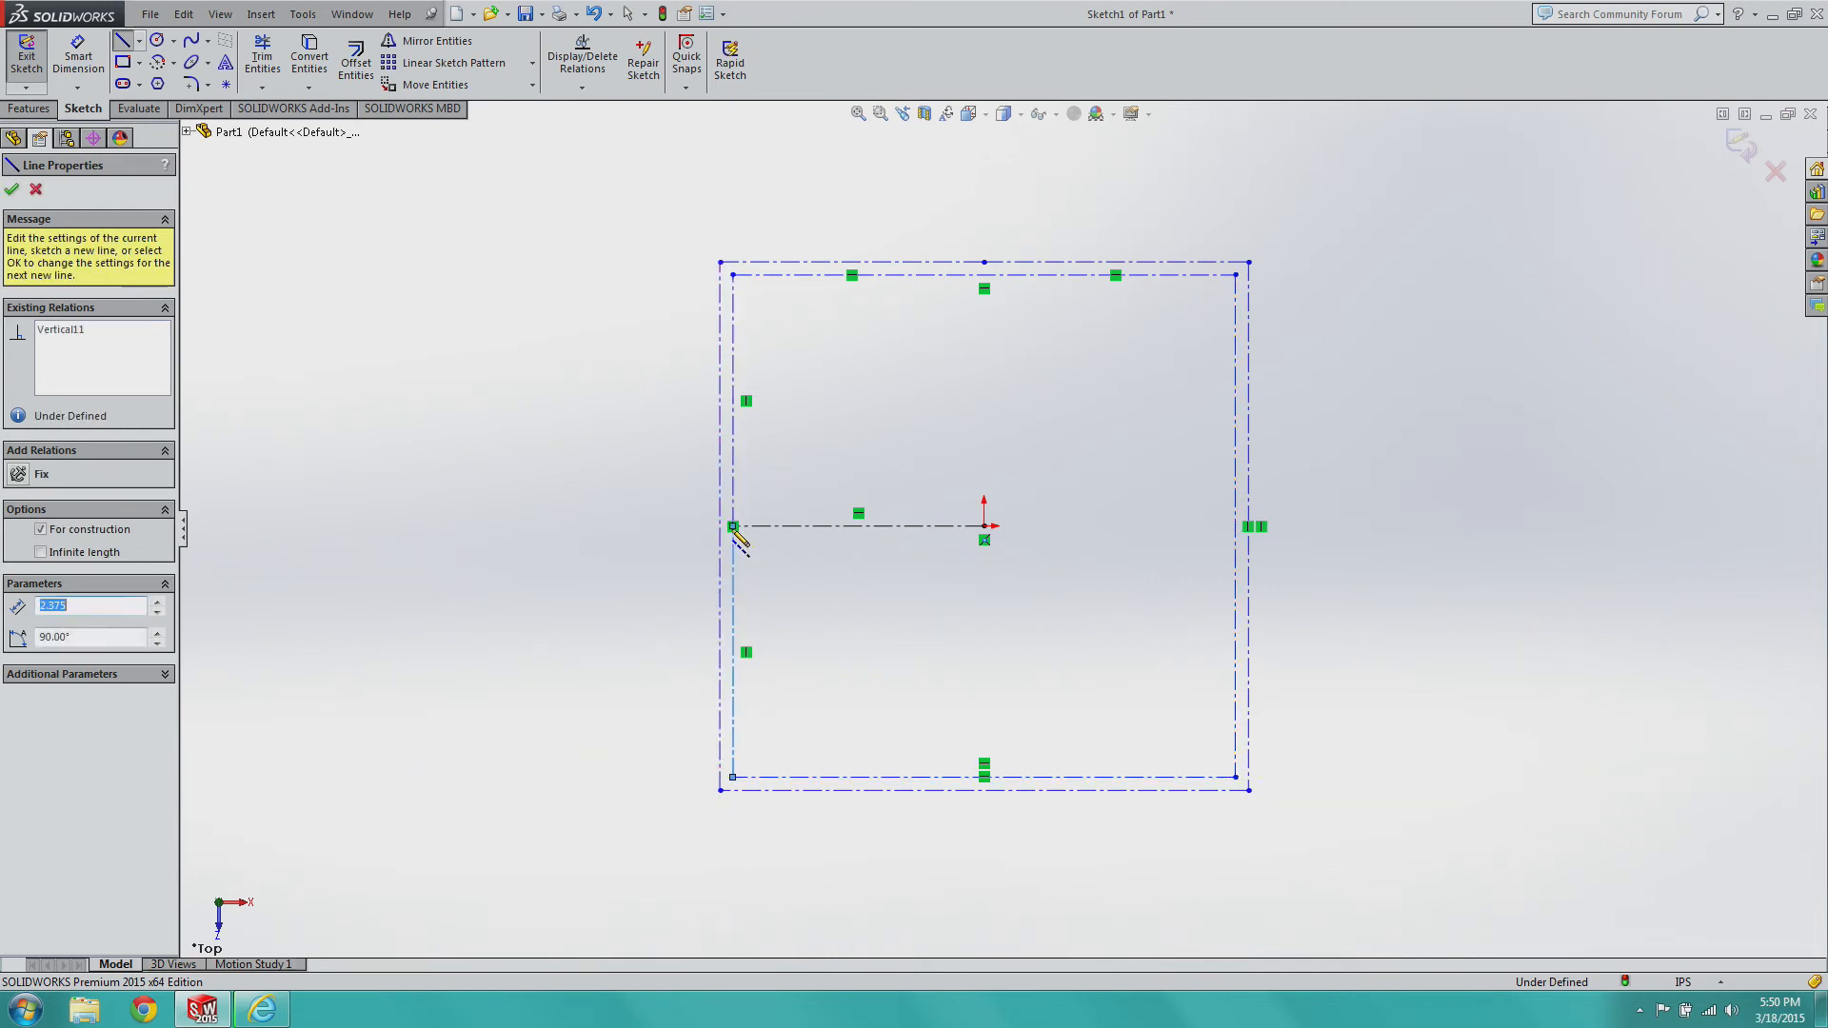
{"action": "key", "text": "Escape"}
Delete the horizontal centerline between the origin and the inner square's left side.
{"action": "left_click", "coordinate": [817, 529]}
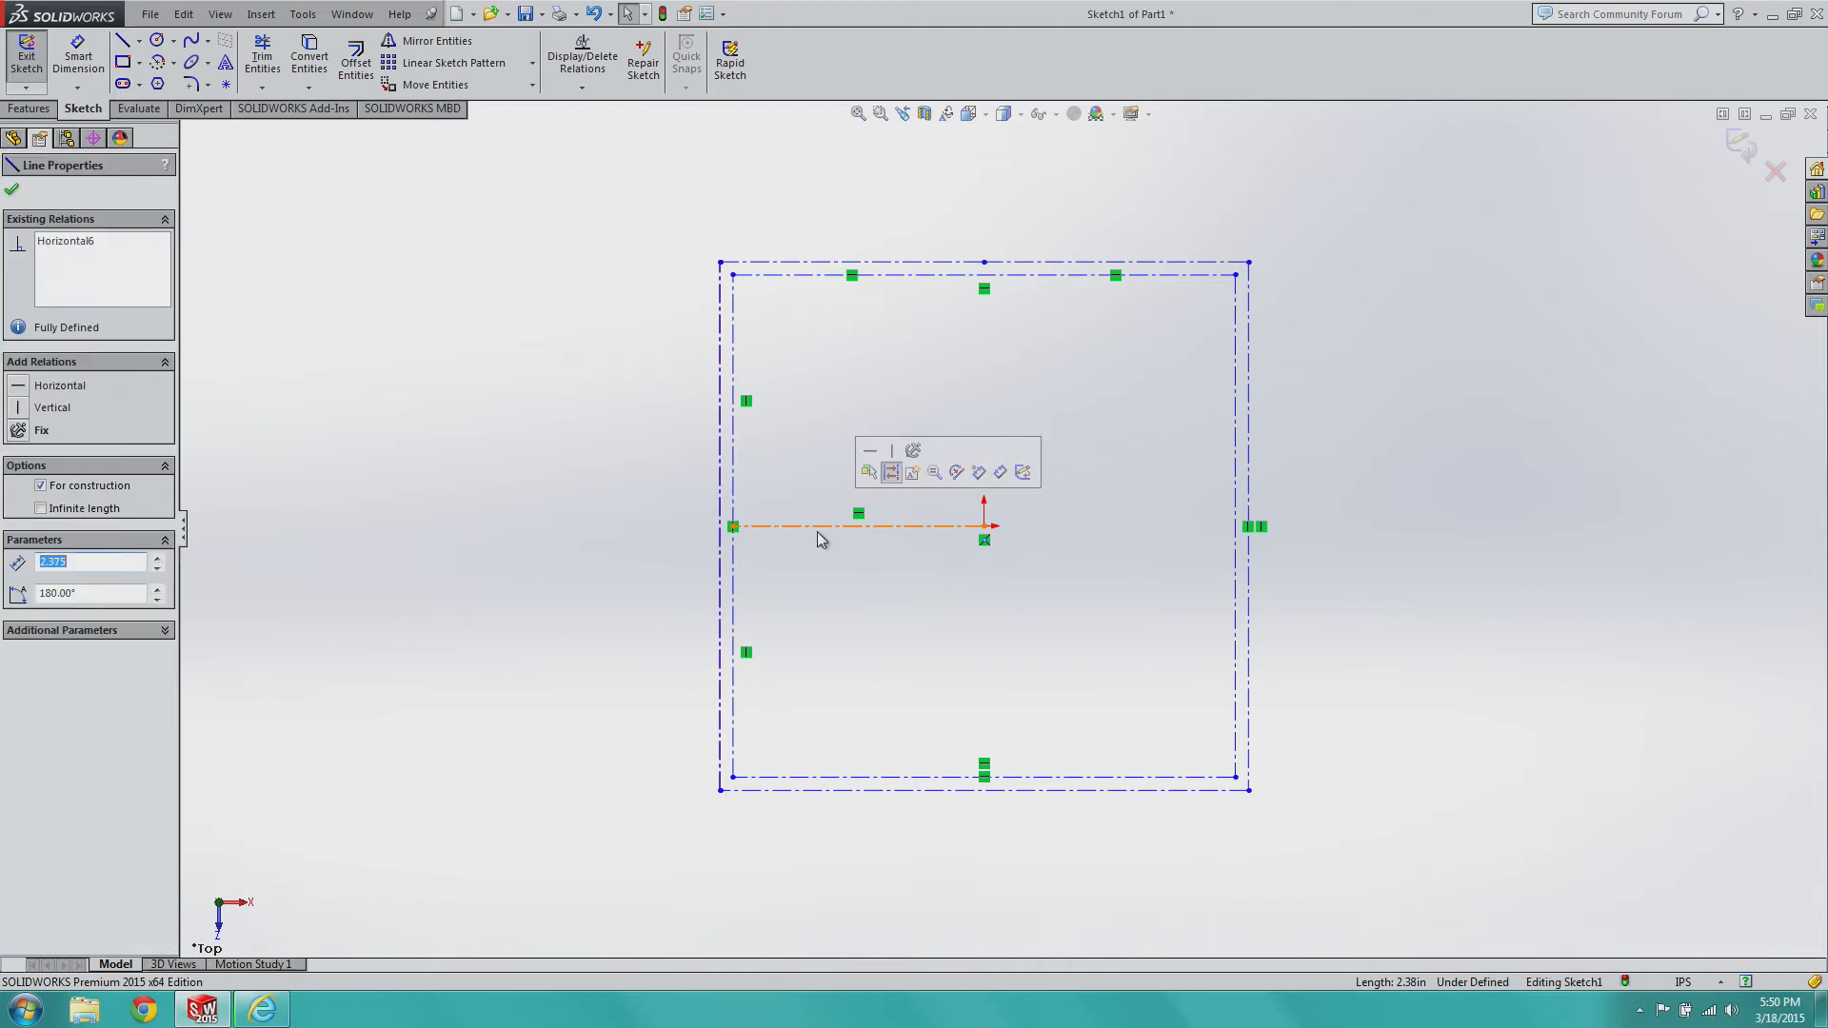
{"action": "key", "text": "Delete"}
Draw a 90° centerpoint arc about the inner square's upper-left corner, from the outer square's left edge to its top edge.
{"action": "scroll", "coordinate": [776, 358], "scroll_direction": "down", "scroll_amount": 10}
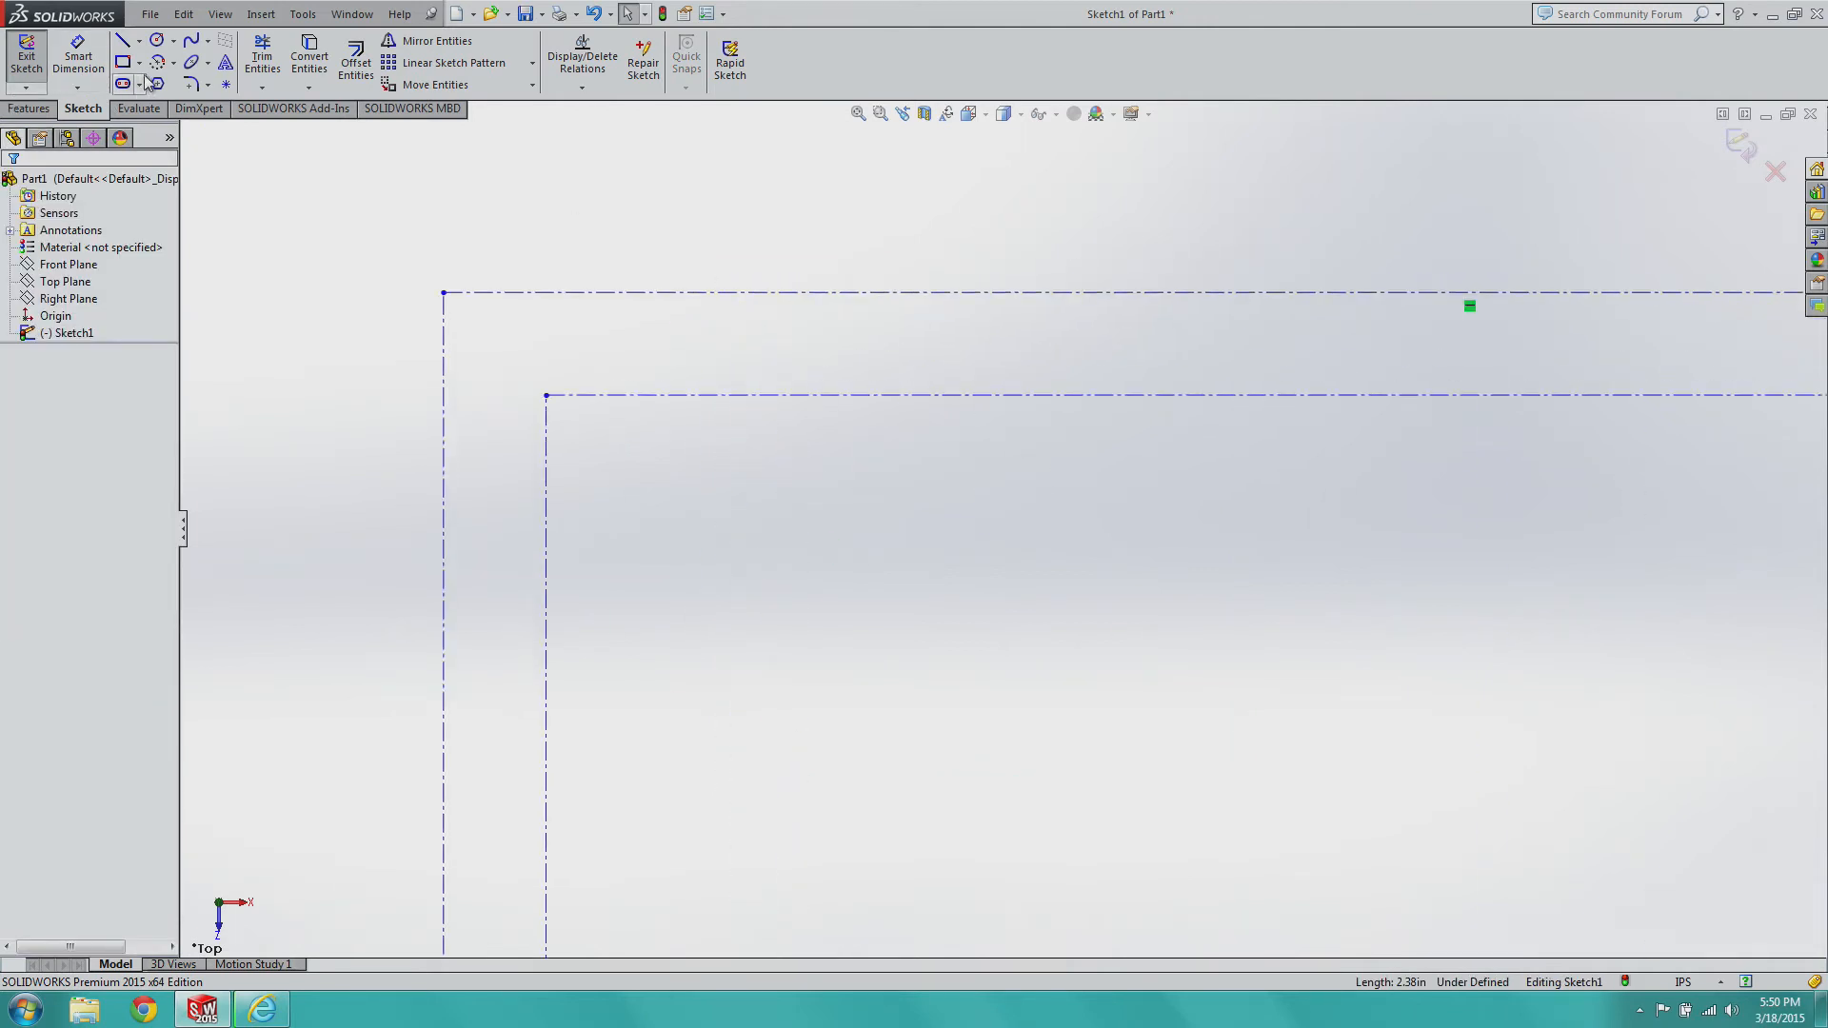
{"action": "scroll", "coordinate": [566, 514], "scroll_direction": "up", "scroll_amount": 3}
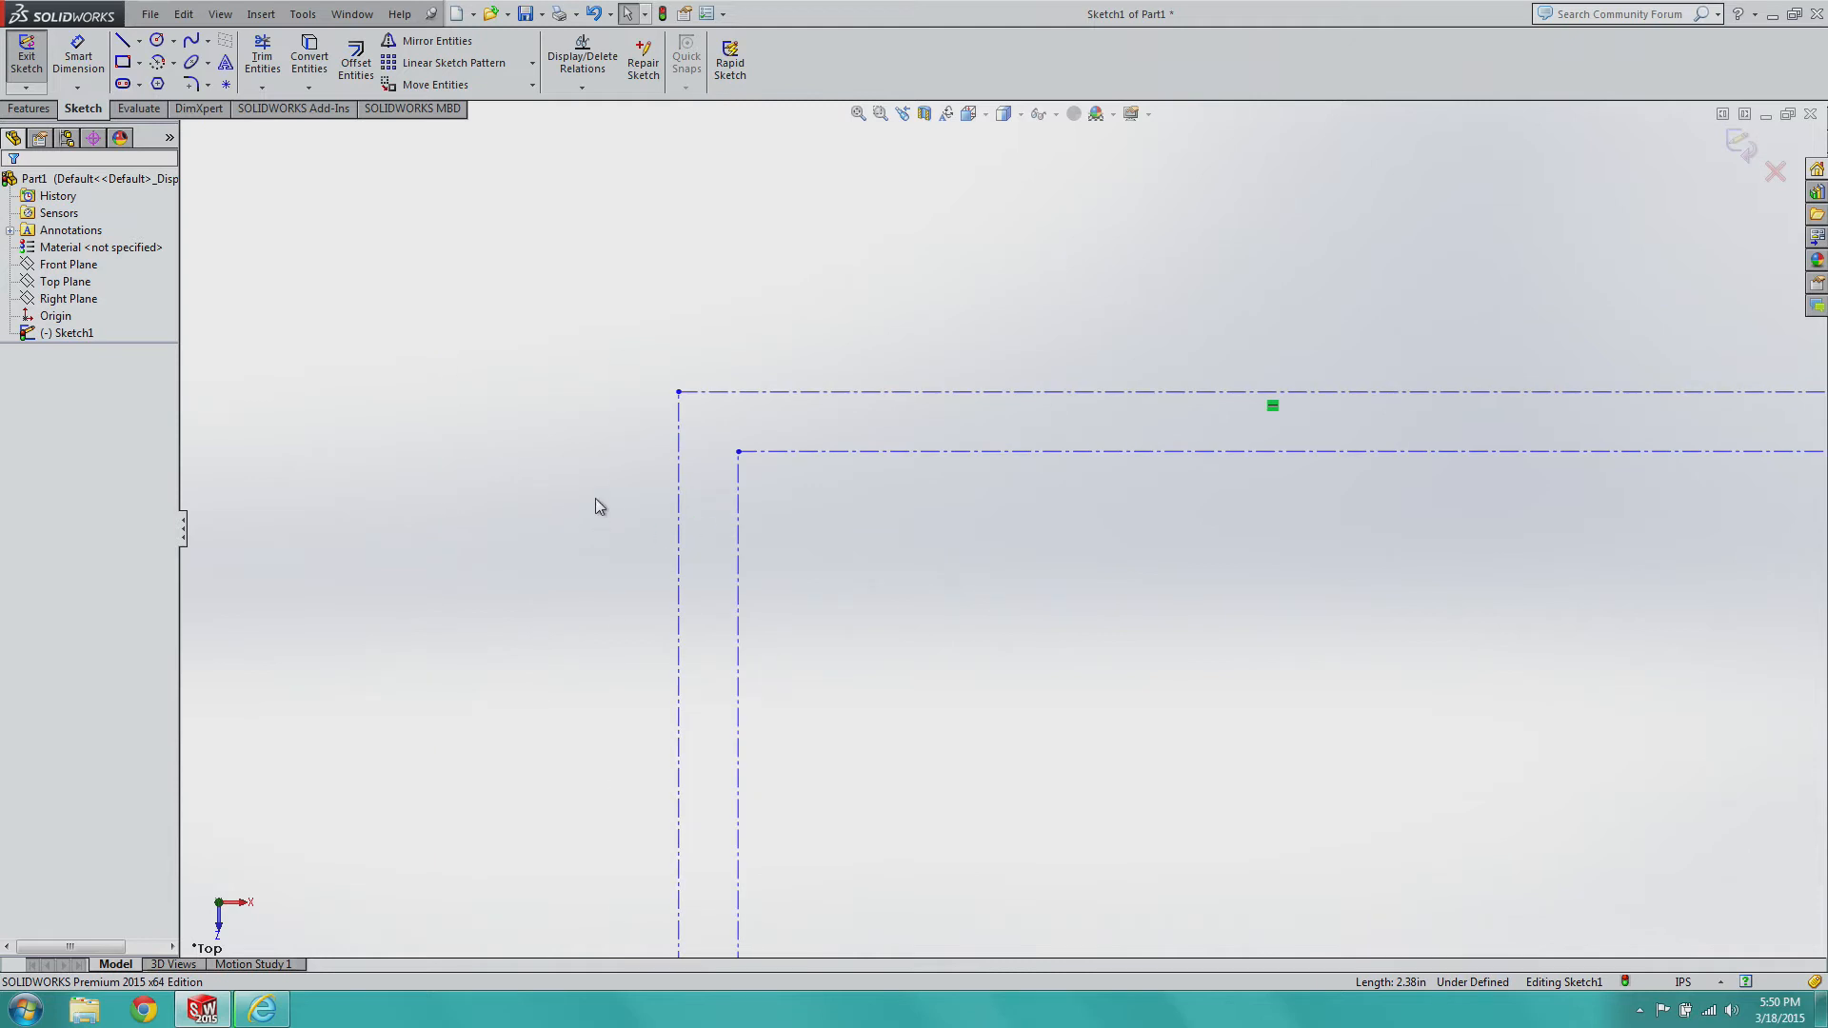
{"action": "left_click", "coordinate": [160, 72]}
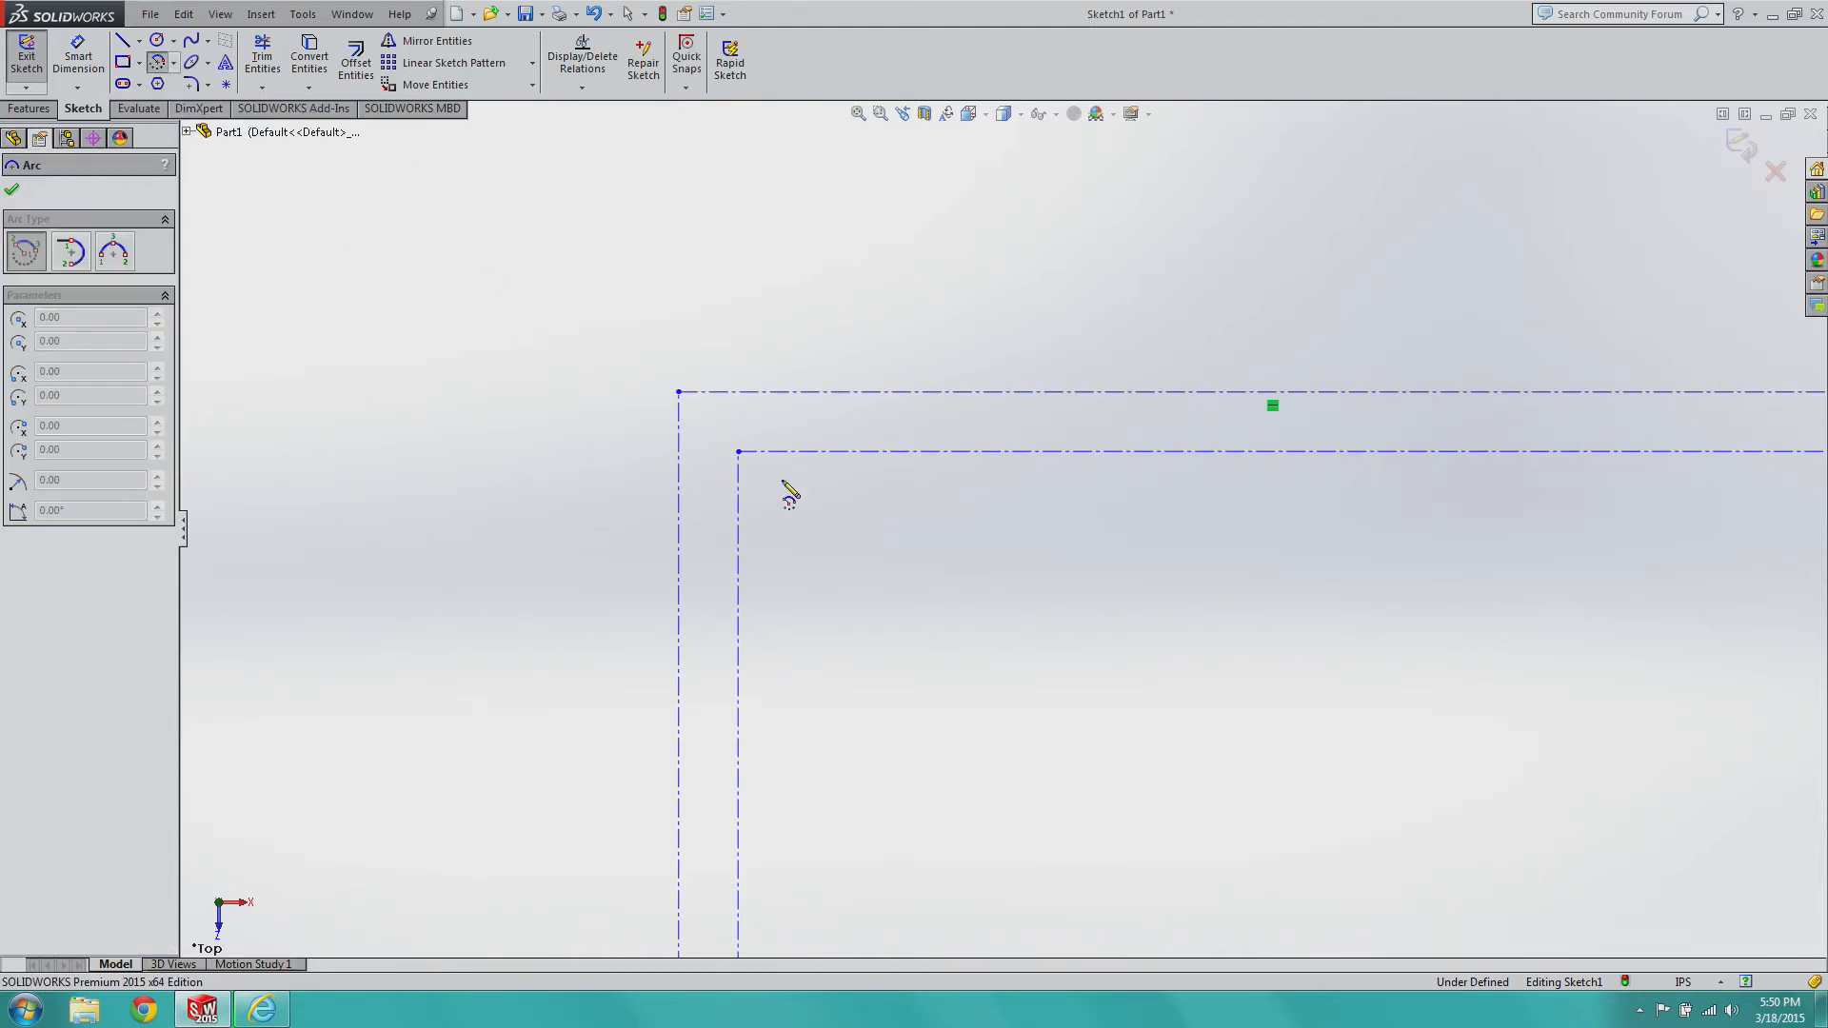
{"action": "left_click", "coordinate": [739, 452]}
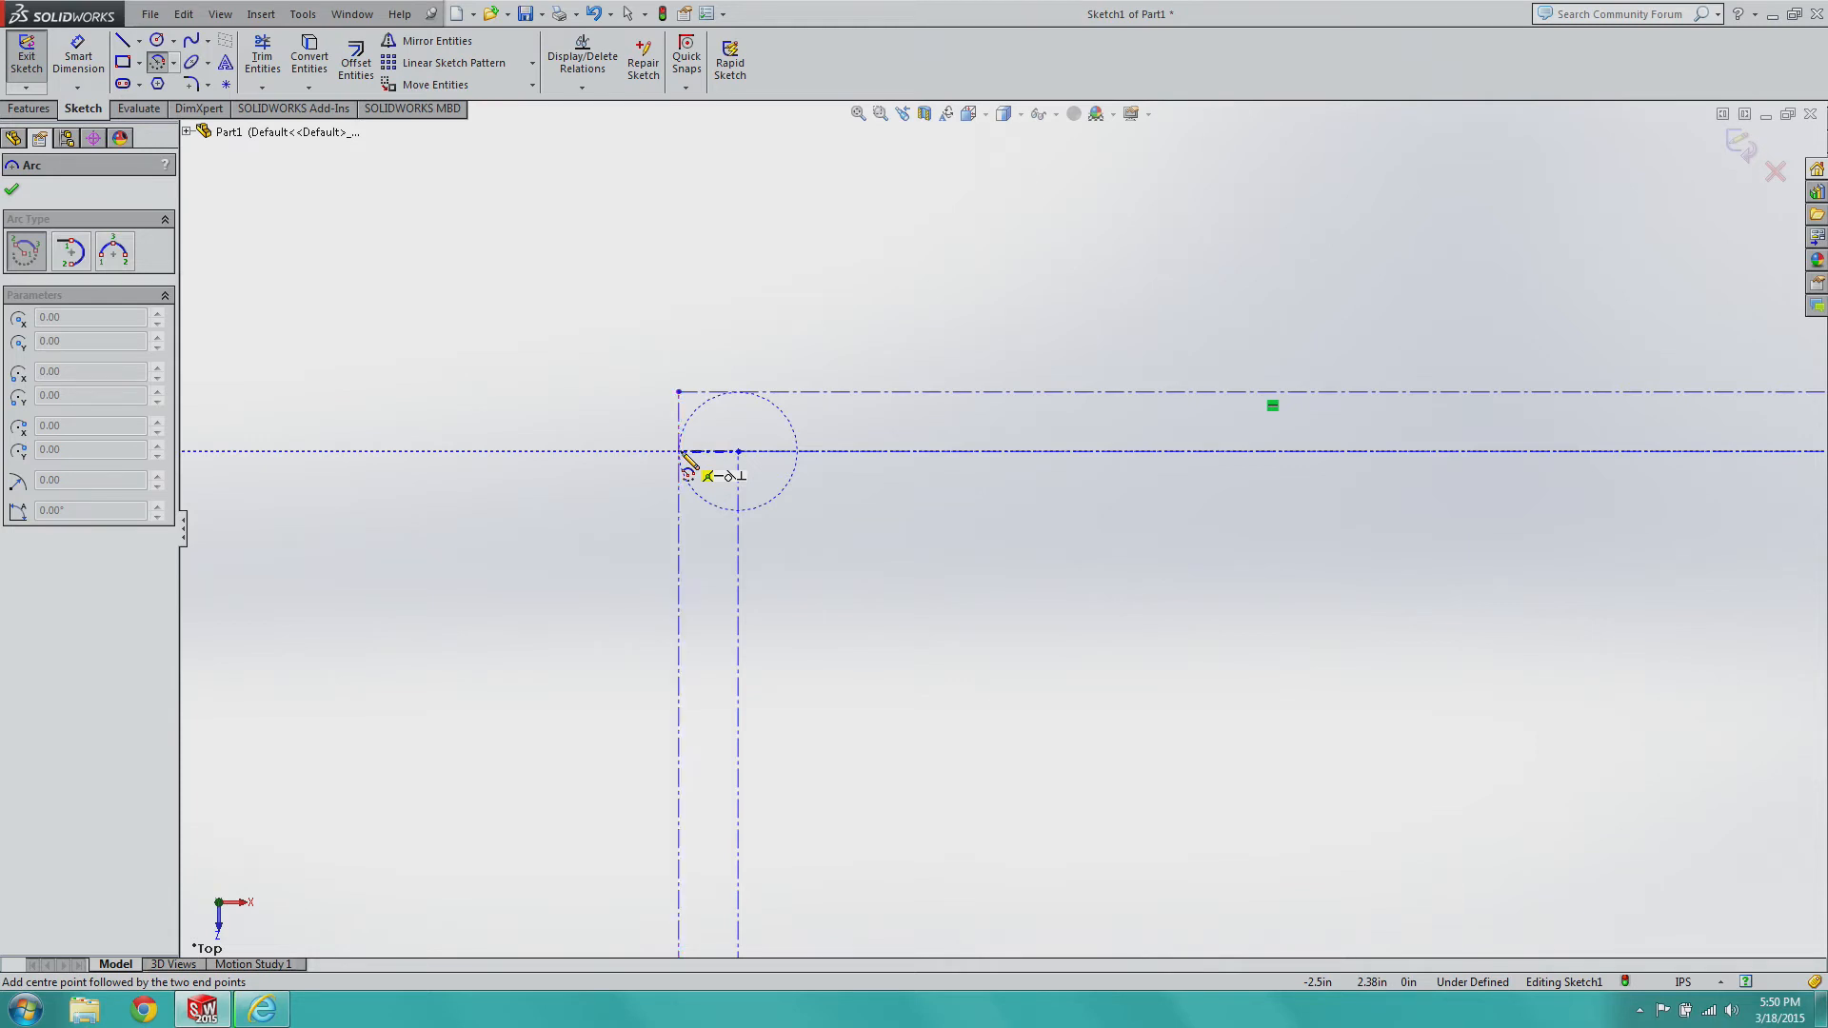
{"action": "left_click", "coordinate": [679, 452]}
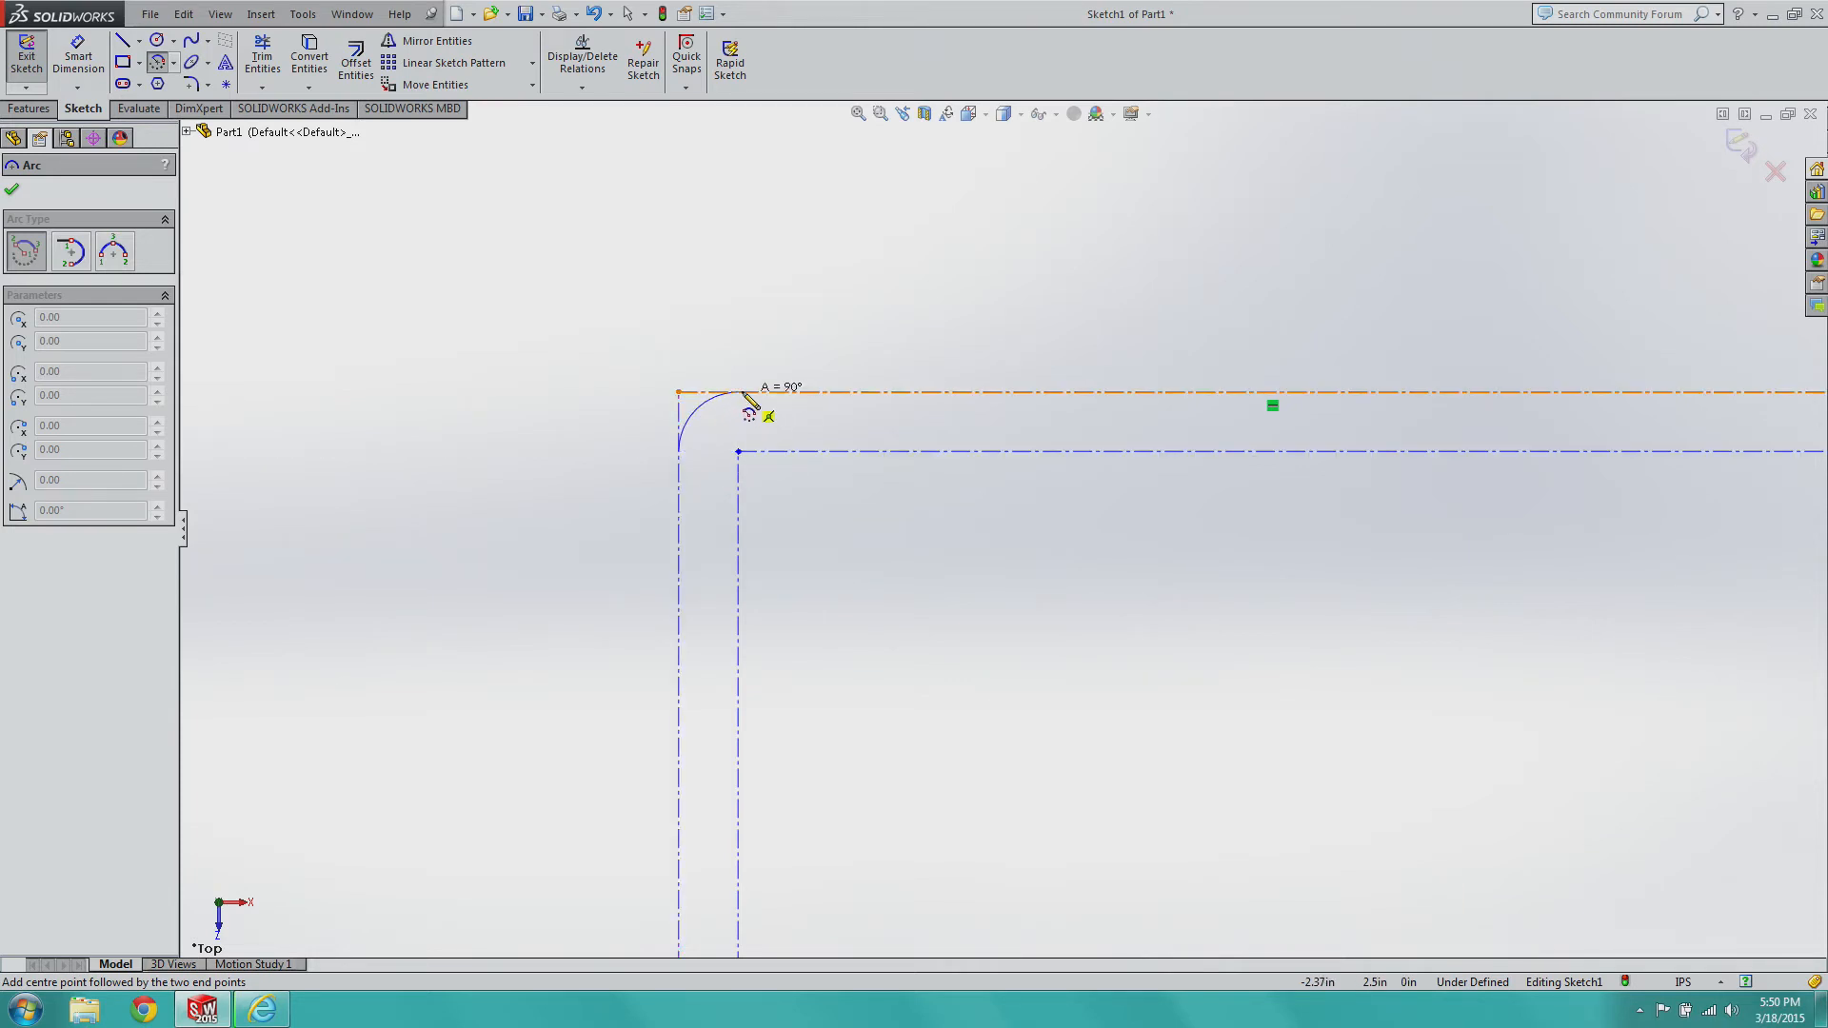
{"action": "left_click", "coordinate": [739, 393]}
Draw a 90° centerpoint arc about the inner square's upper-right corner, from the outer square's top edge to its right edge.
{"action": "key", "text": "z"}
{"action": "key", "text": "z"}
{"action": "key", "text": "z"}
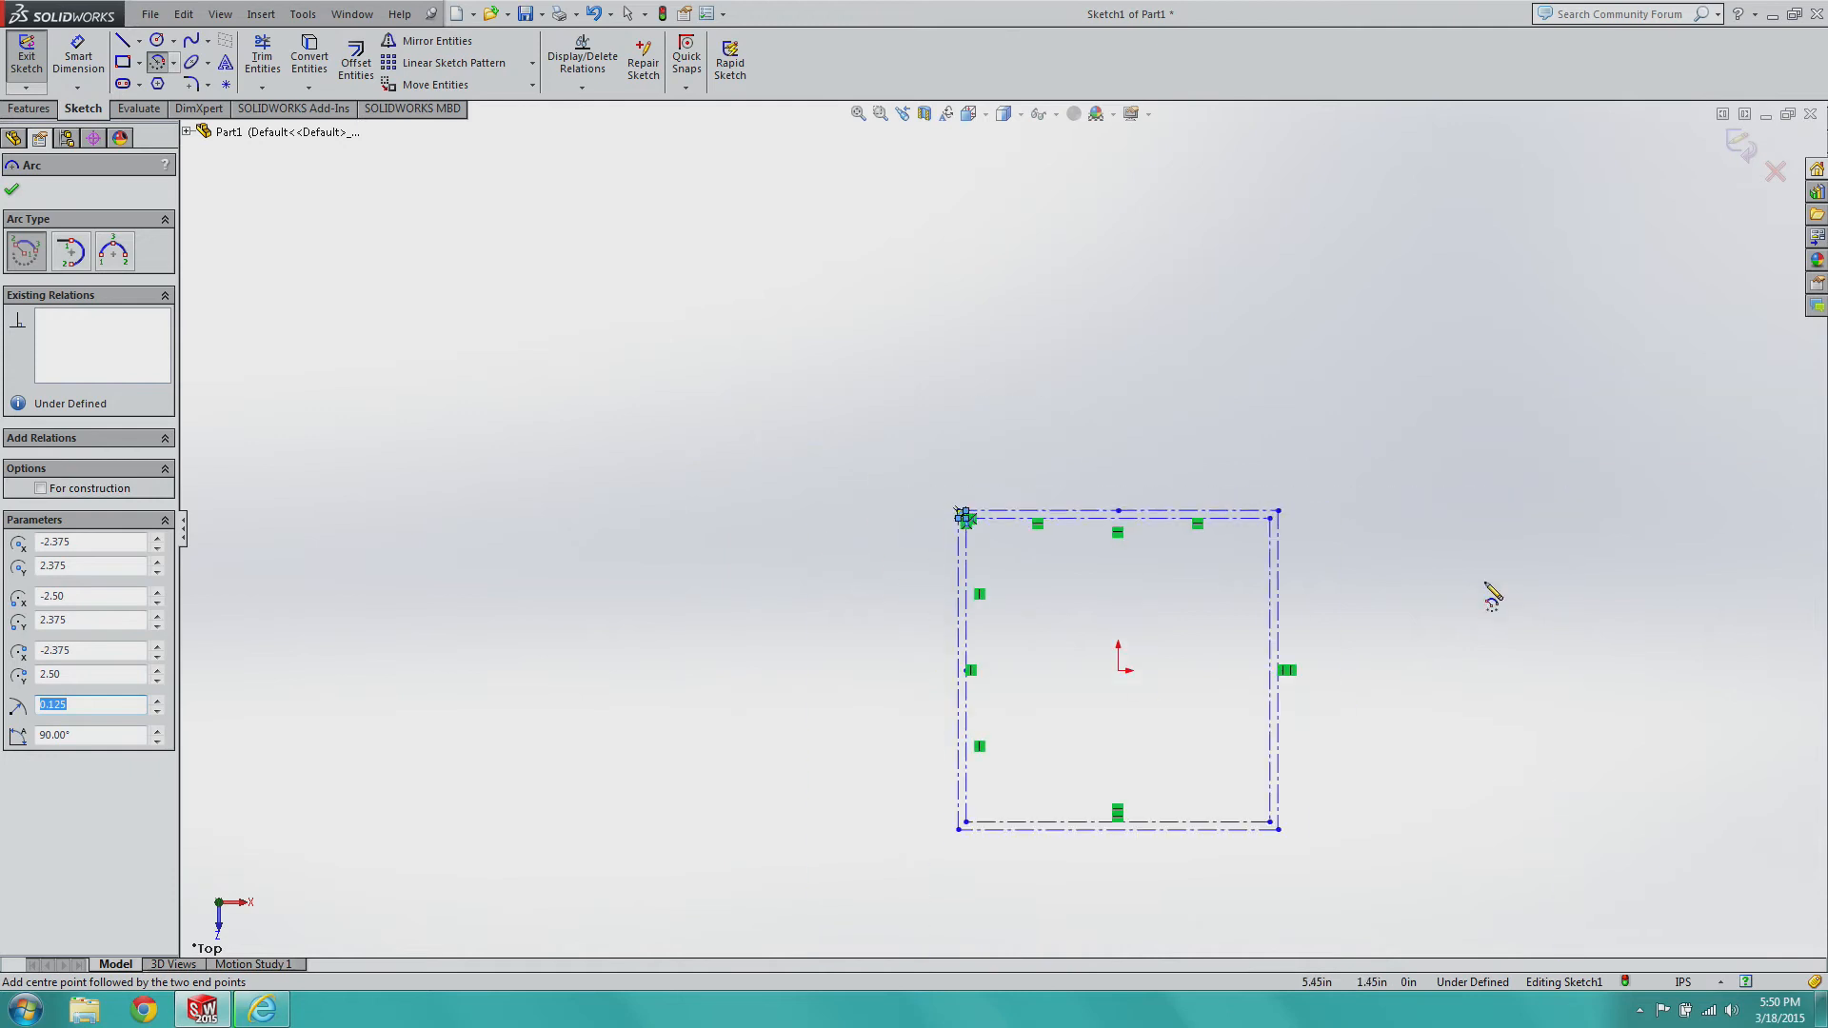
{"action": "scroll", "coordinate": [1485, 581], "scroll_direction": "down", "scroll_amount": 5}
{"action": "scroll", "coordinate": [1105, 495], "scroll_direction": "down", "scroll_amount": 5}
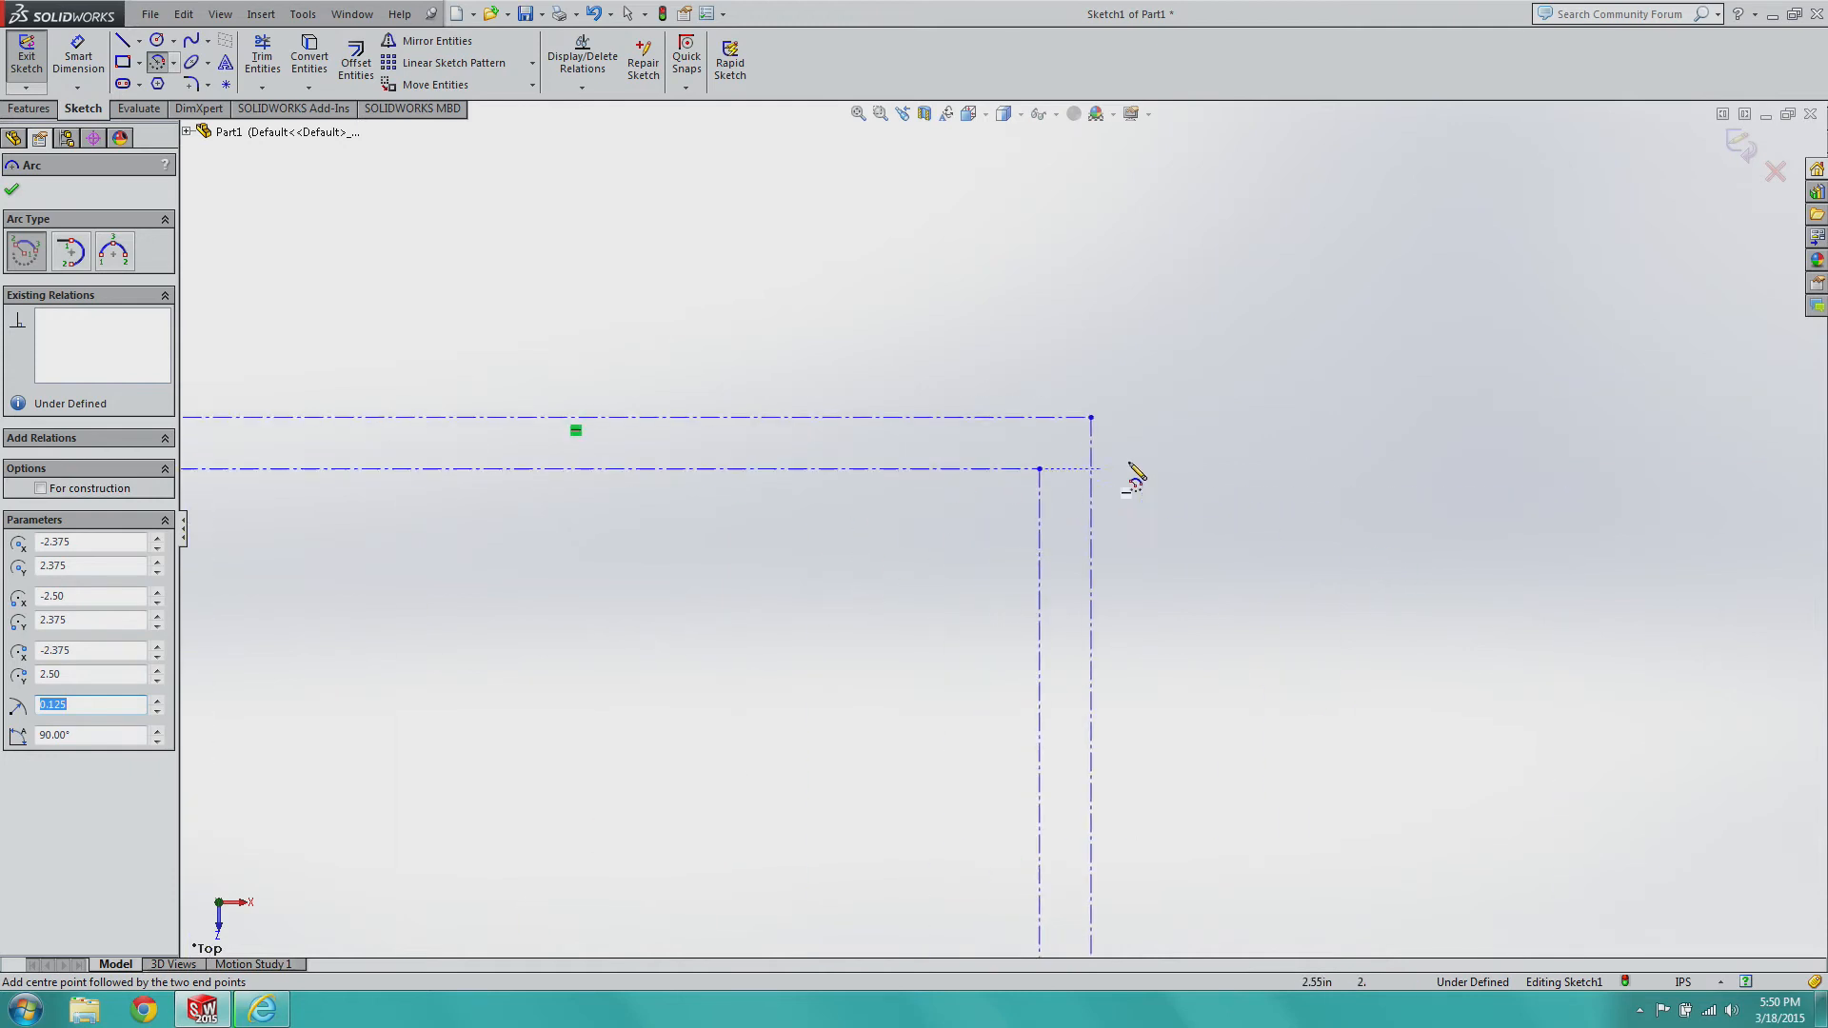
{"action": "left_click", "coordinate": [1038, 468]}
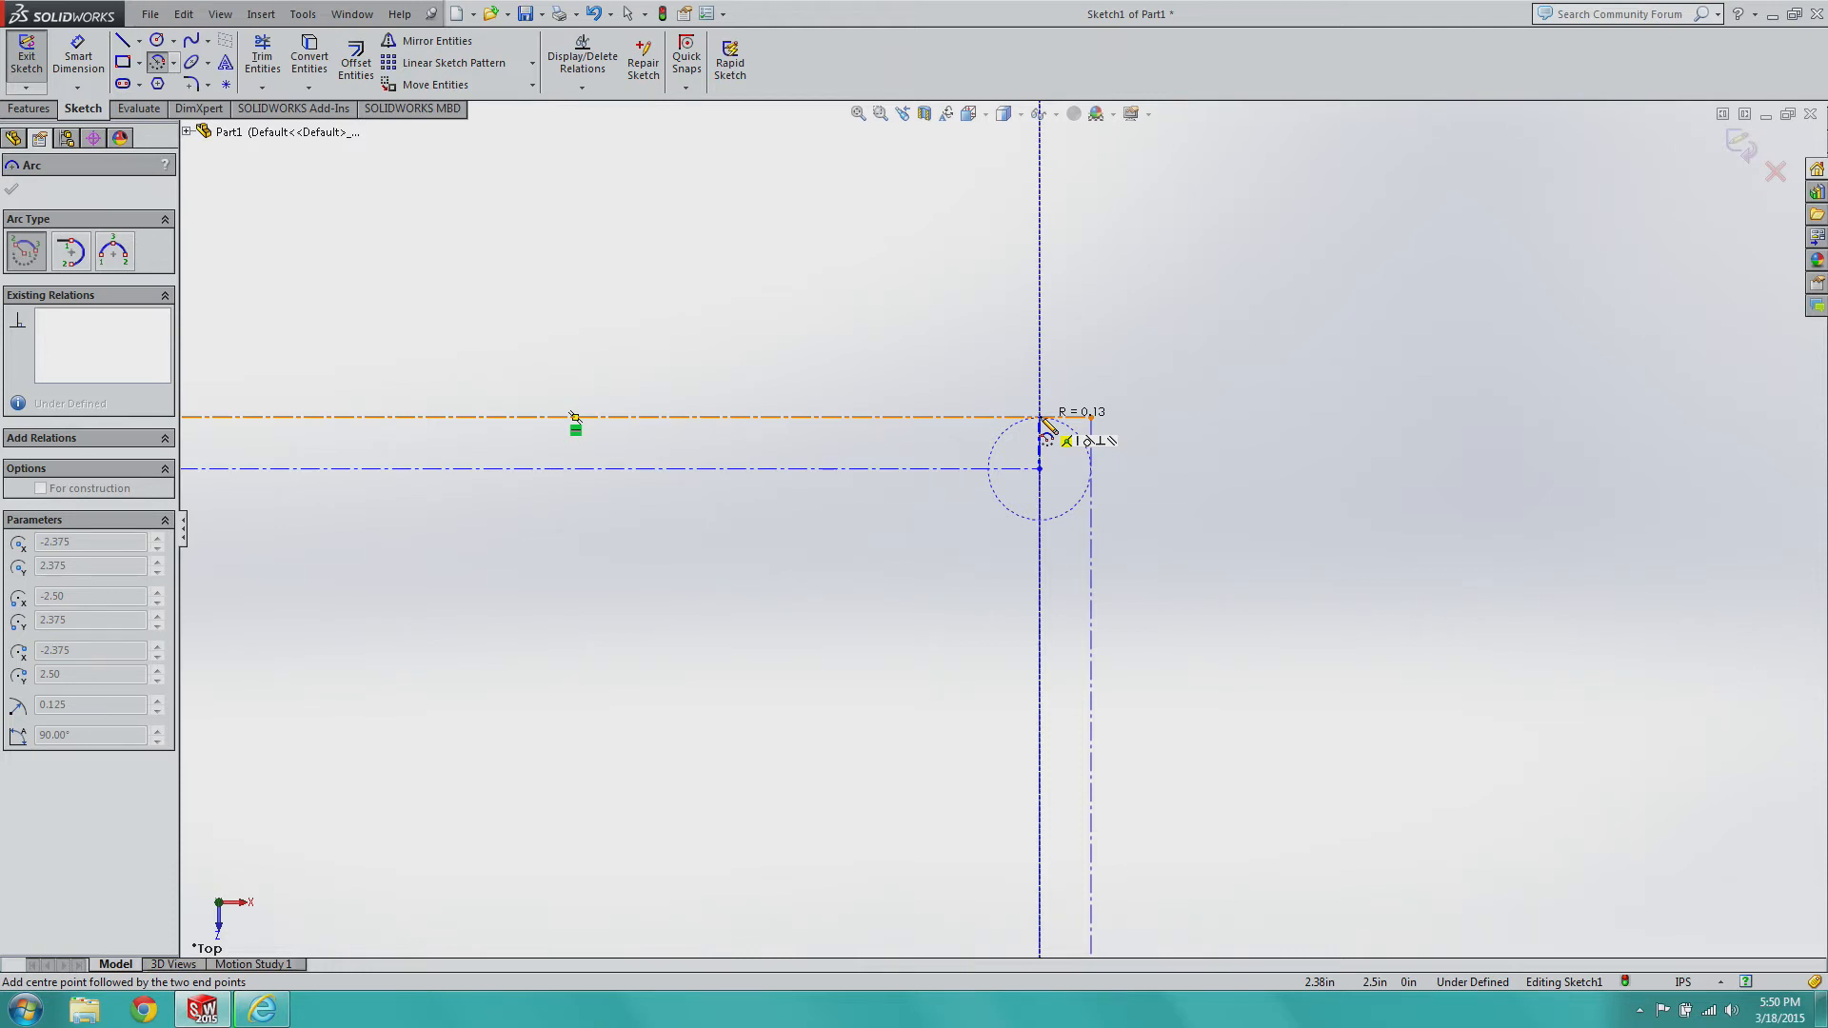
{"action": "left_click", "coordinate": [1041, 418]}
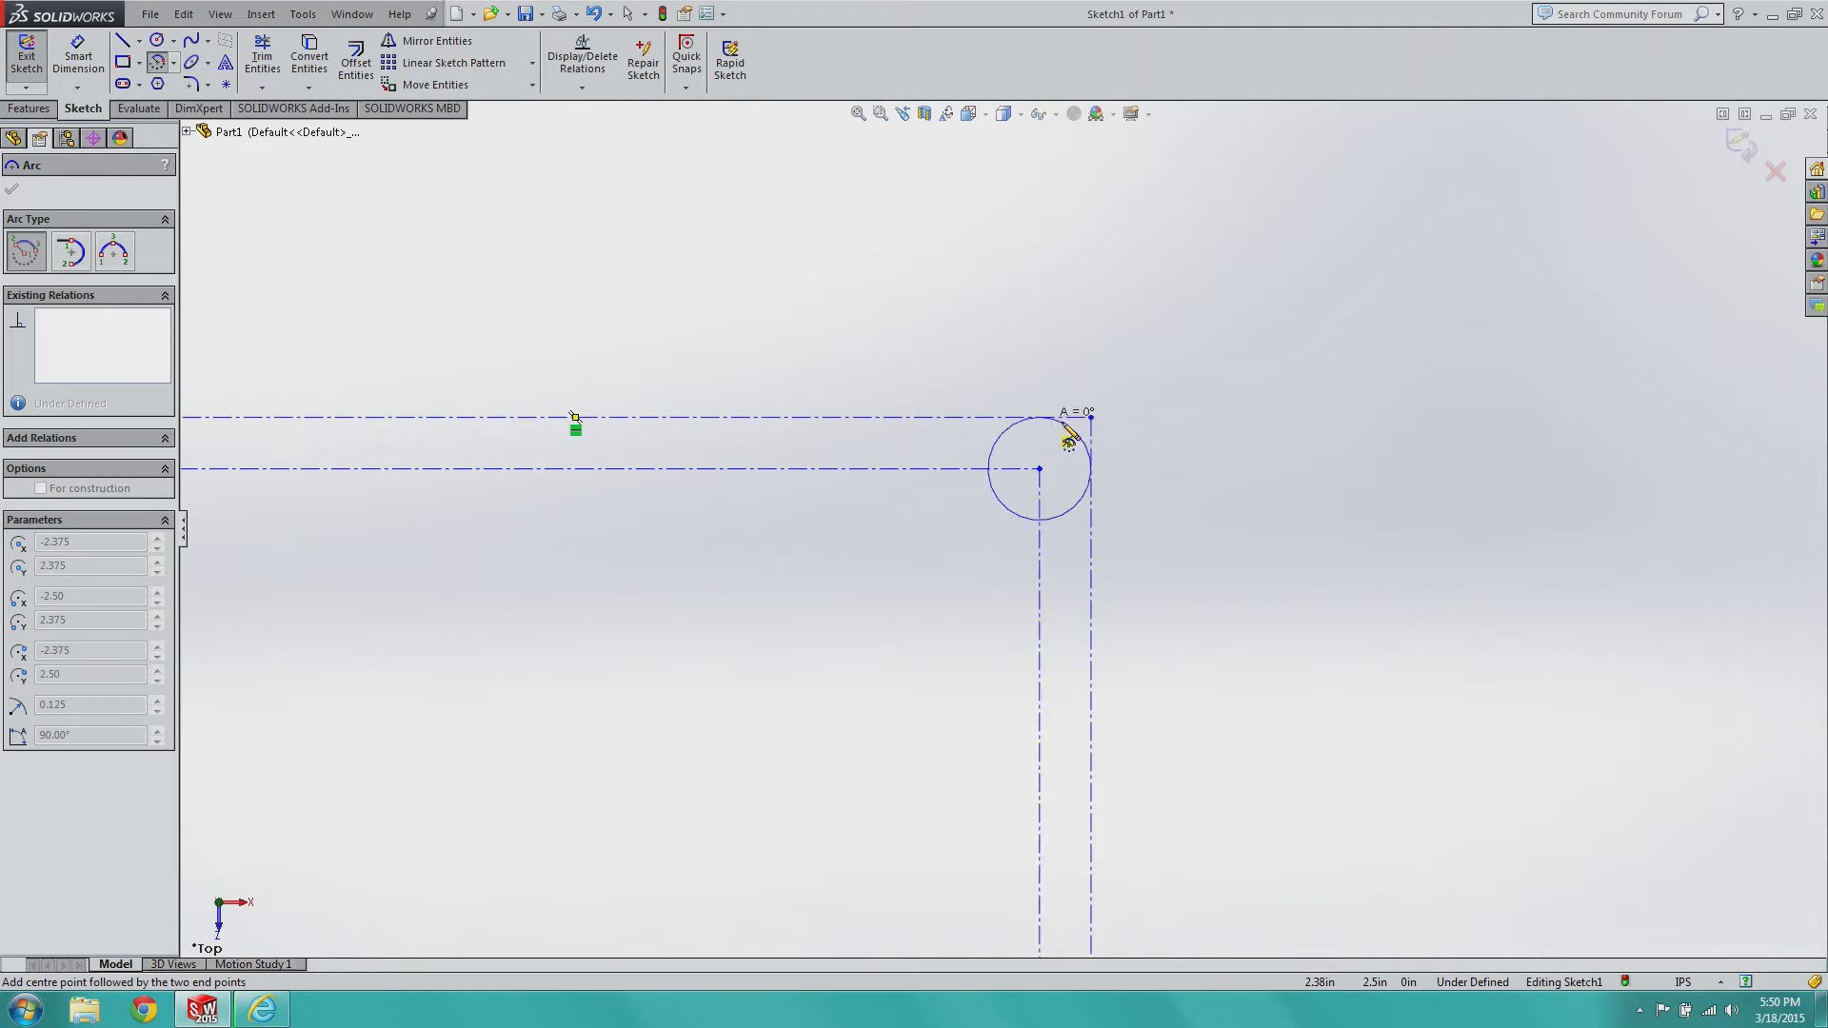
{"action": "left_click", "coordinate": [1097, 481]}
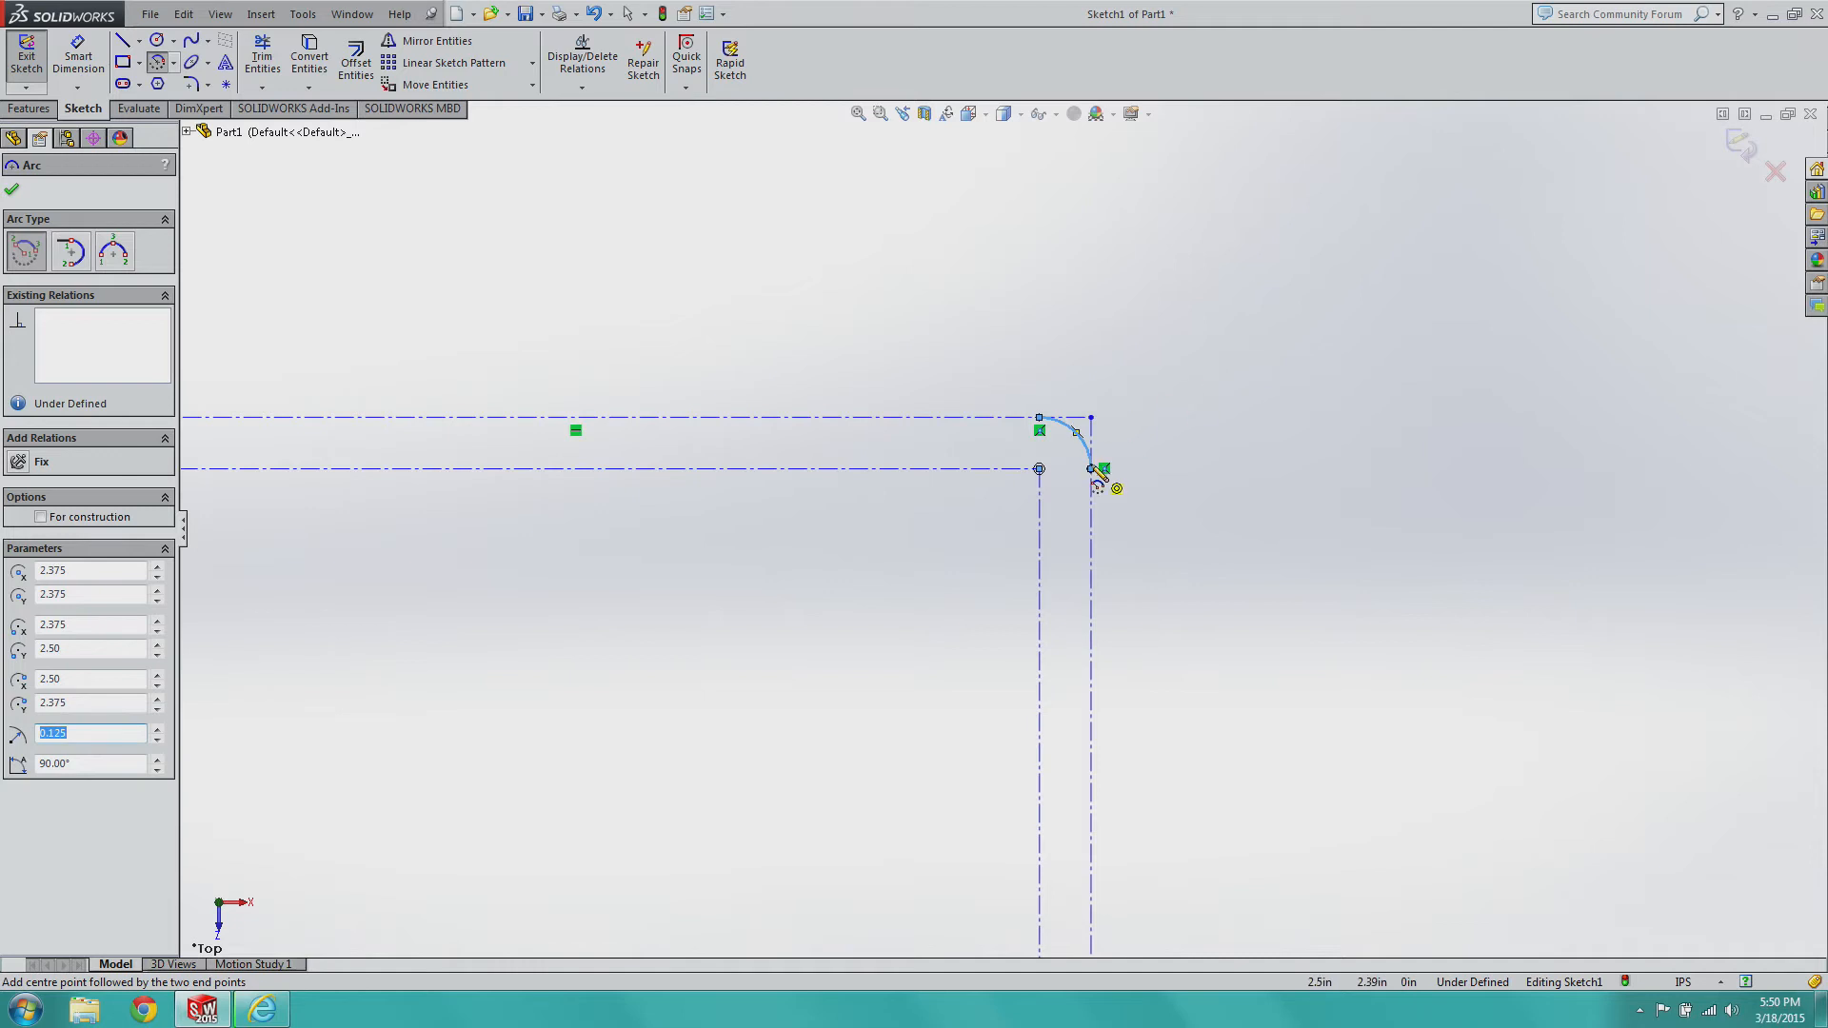
Draw a 90° centerpoint arc about the inner square's lower-right corner, from the outer square's right edge to its bottom edge.
{"action": "scroll", "coordinate": [1099, 478], "scroll_direction": "up", "scroll_amount": 5}
{"action": "scroll", "coordinate": [1009, 509], "scroll_direction": "up", "scroll_amount": 5}
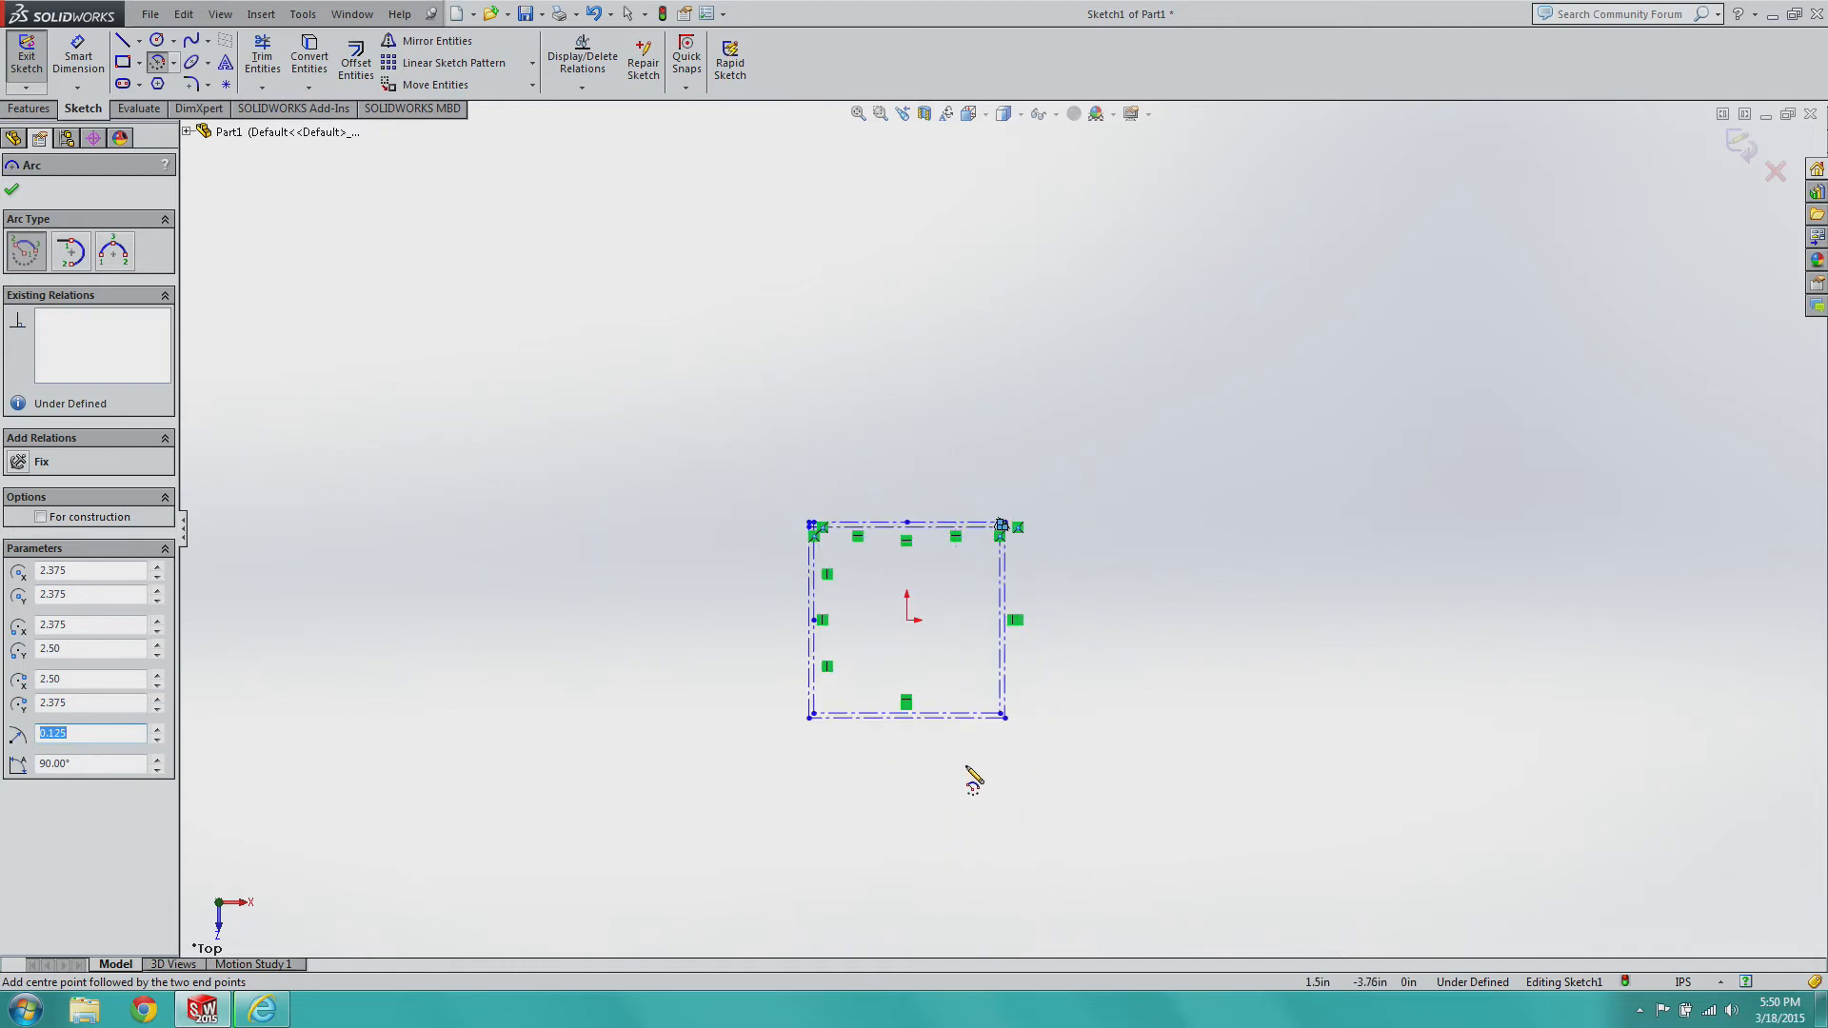
{"action": "scroll", "coordinate": [1085, 504], "scroll_direction": "down", "scroll_amount": 10}
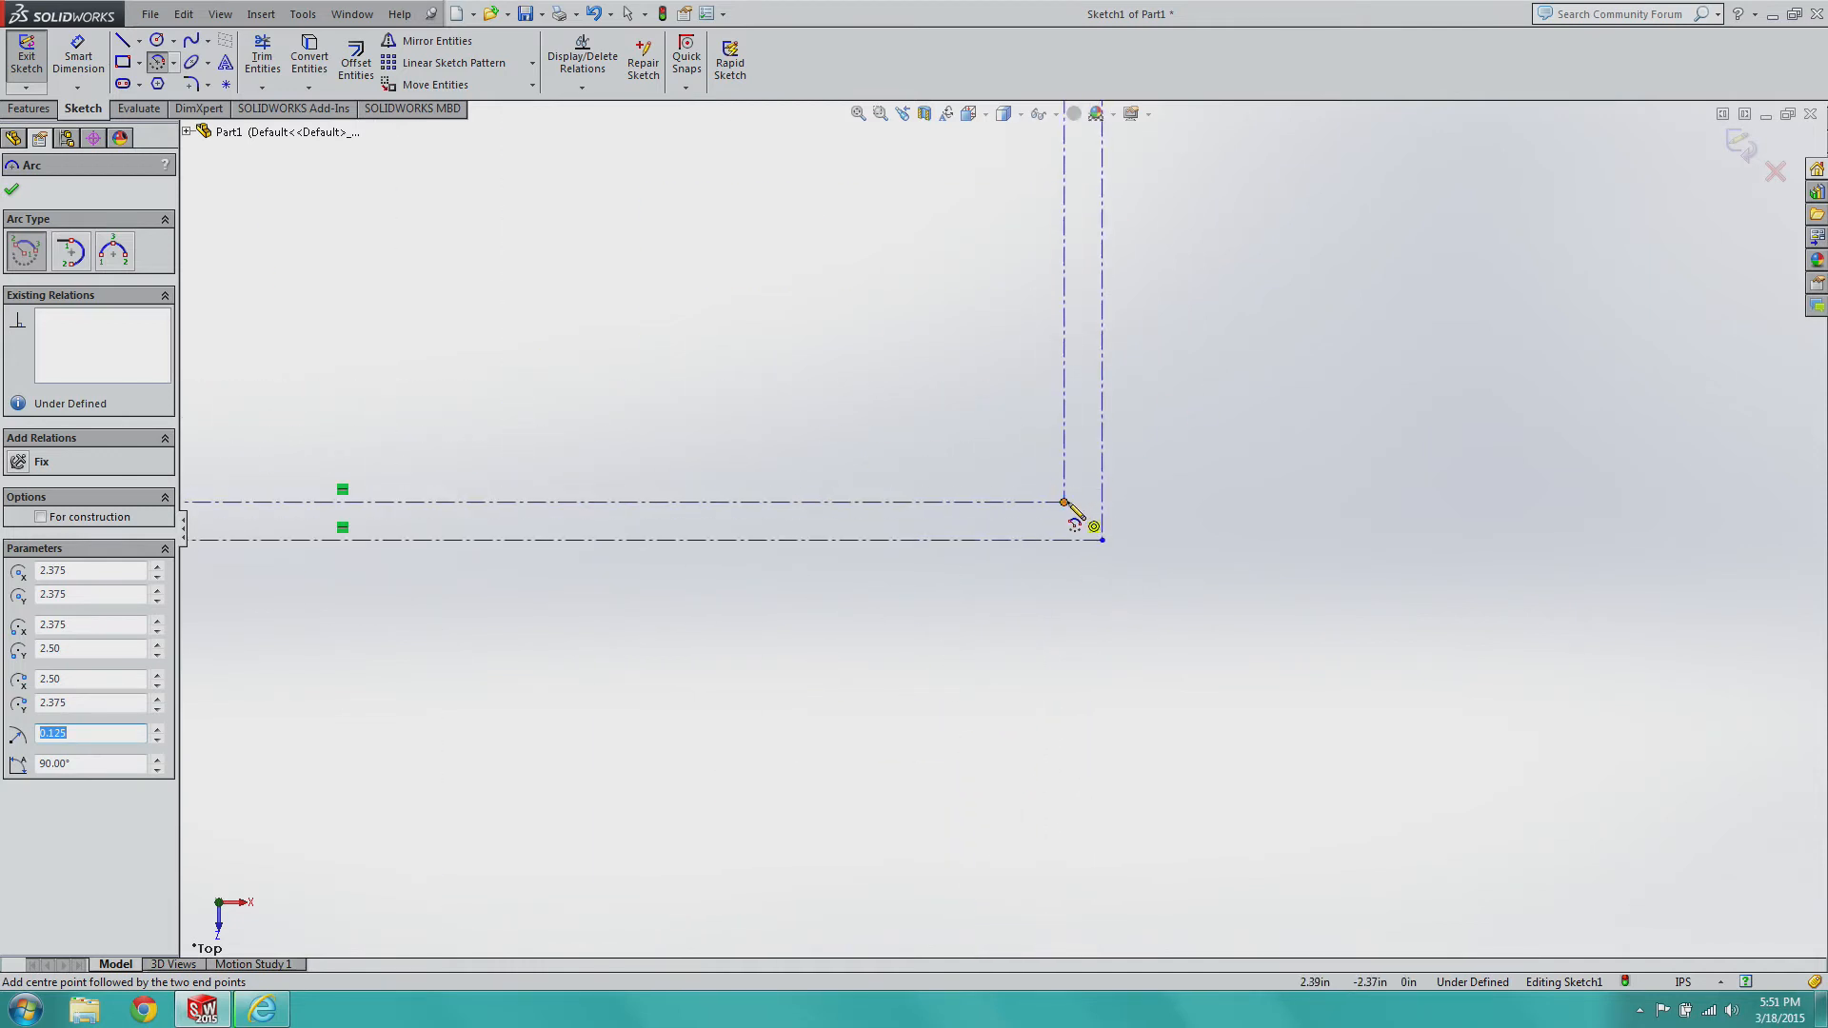
{"action": "left_click", "coordinate": [1064, 502]}
{"action": "left_click", "coordinate": [1104, 510]}
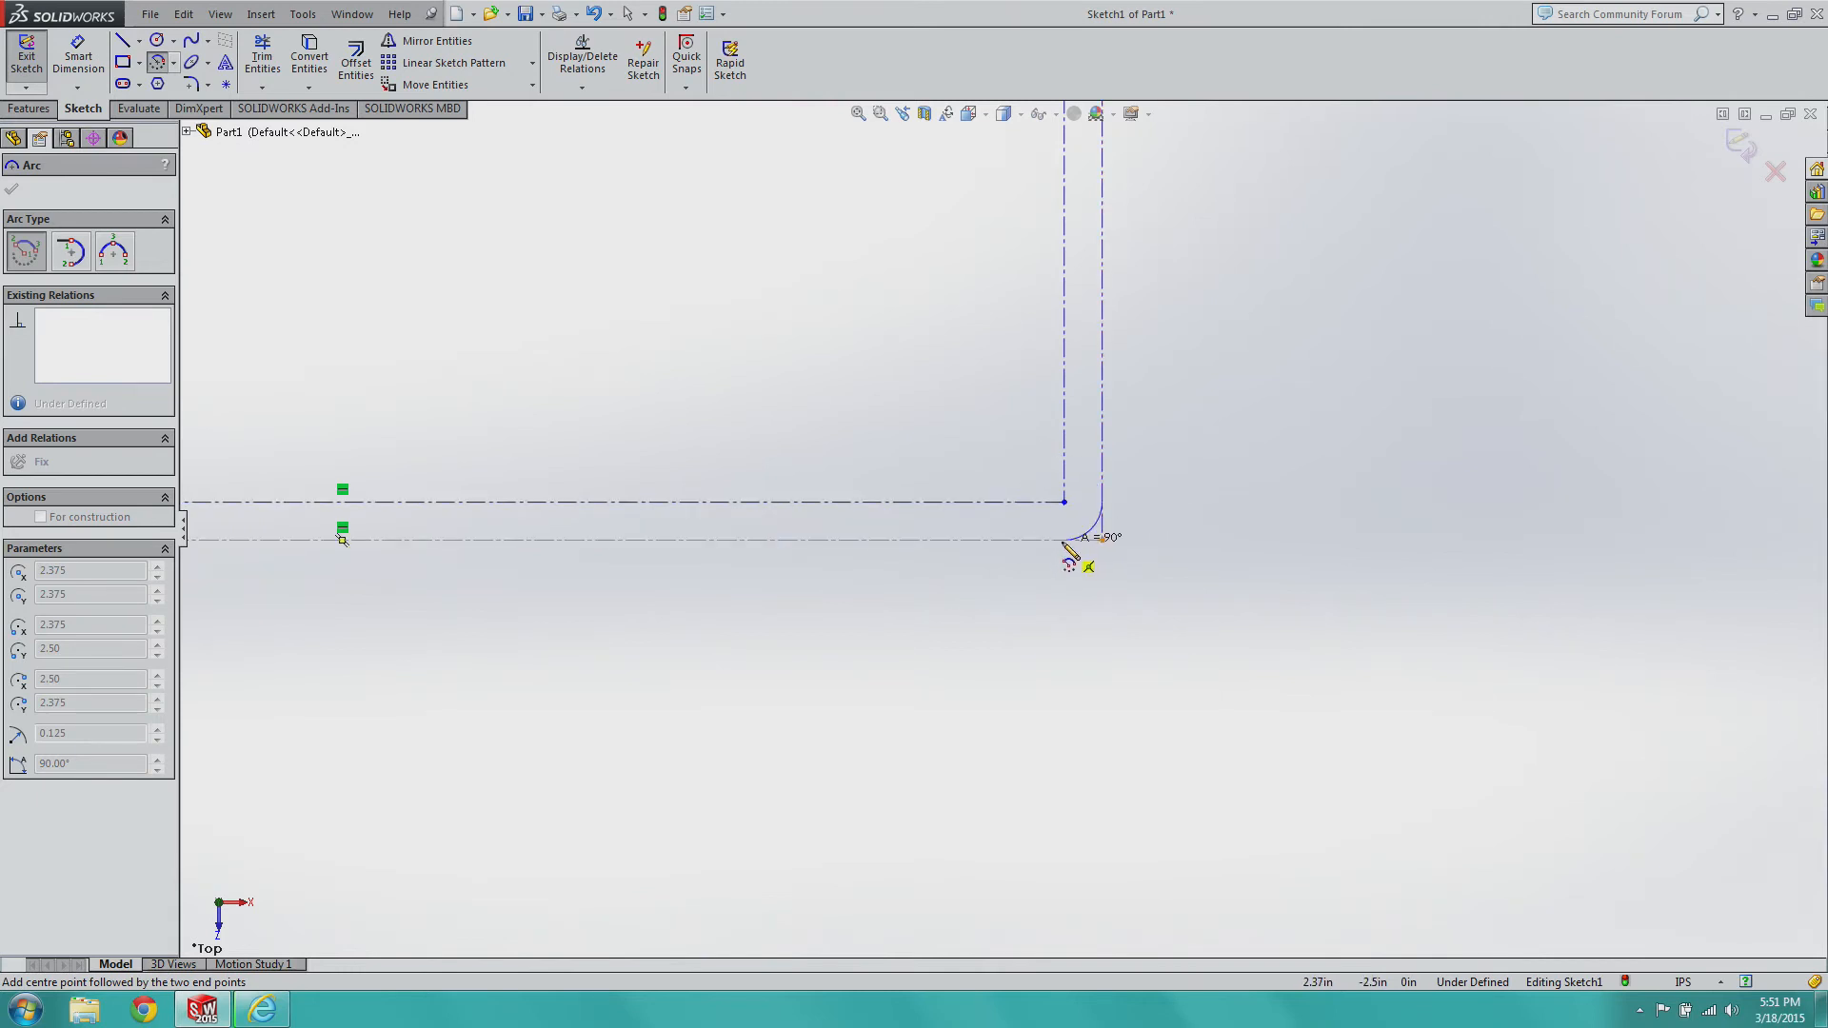
{"action": "left_click", "coordinate": [1070, 552]}
Draw a 90° centerpoint arc about the inner square's lower-left corner, from the outer square's bottom edge to its left edge.
{"action": "scroll", "coordinate": [1047, 529], "scroll_direction": "up", "scroll_amount": 8}
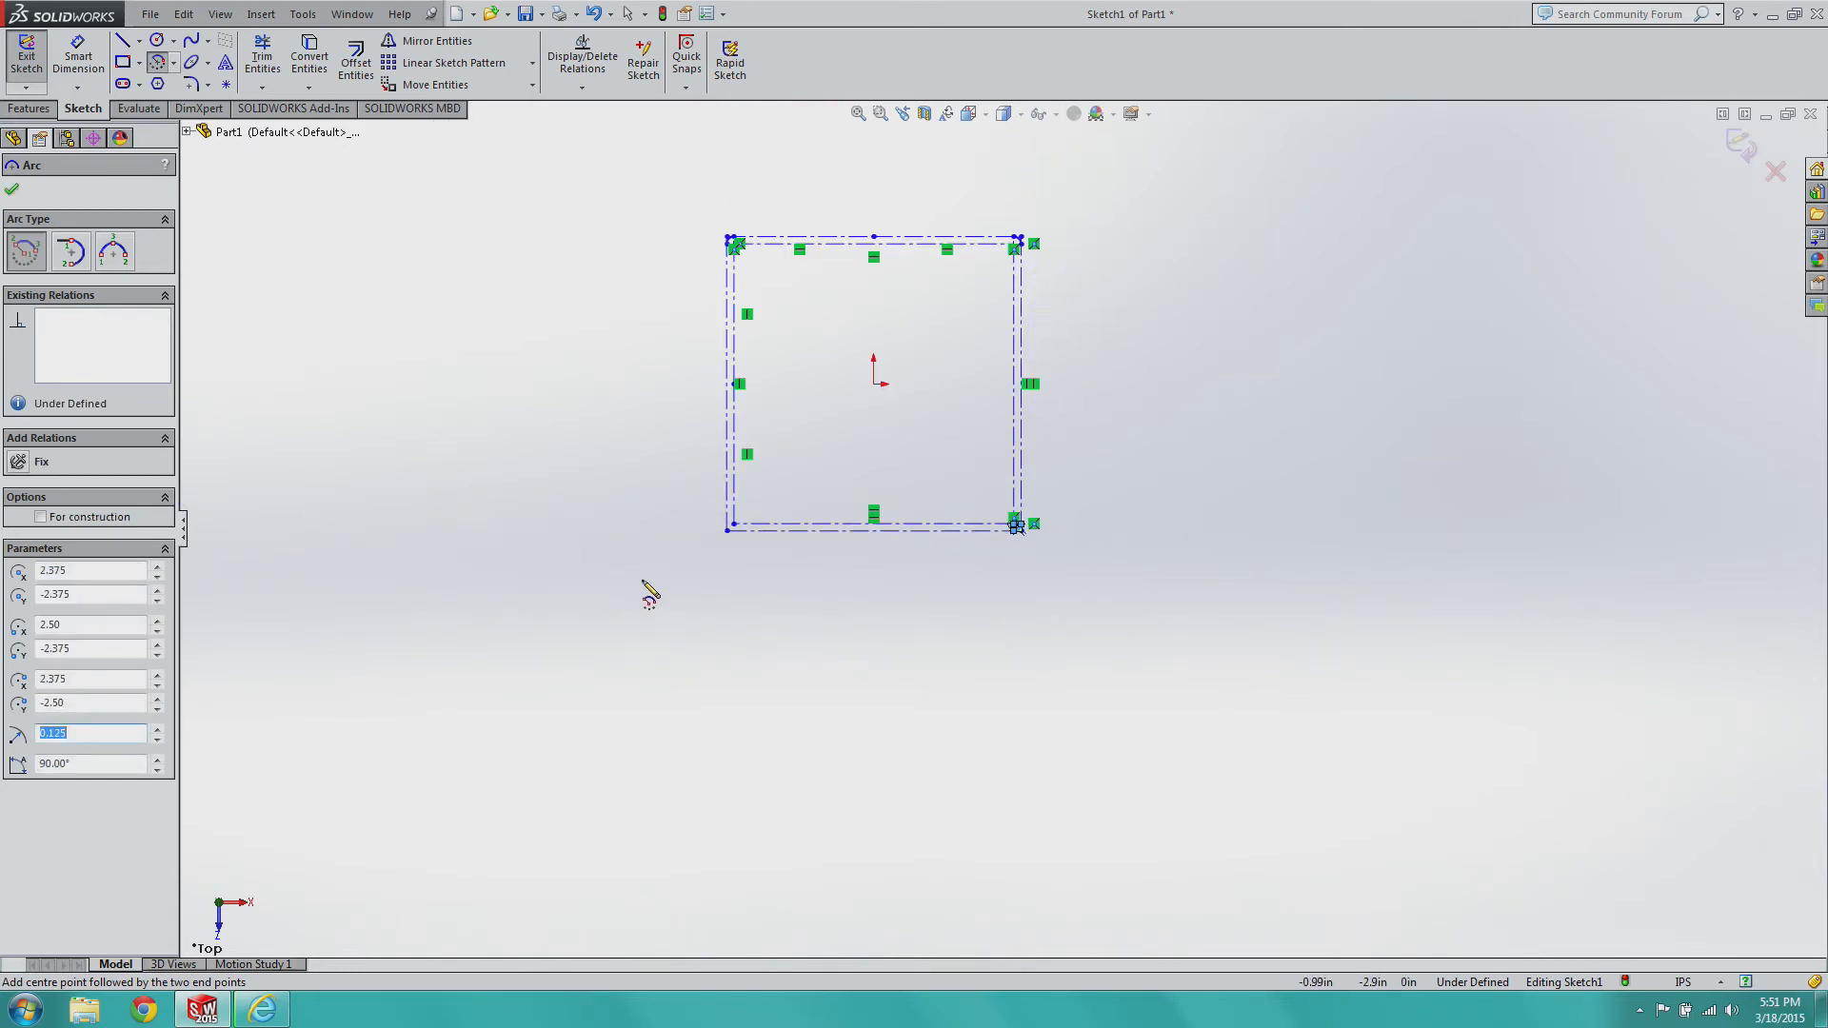
{"action": "scroll", "coordinate": [828, 541], "scroll_direction": "down", "scroll_amount": 8}
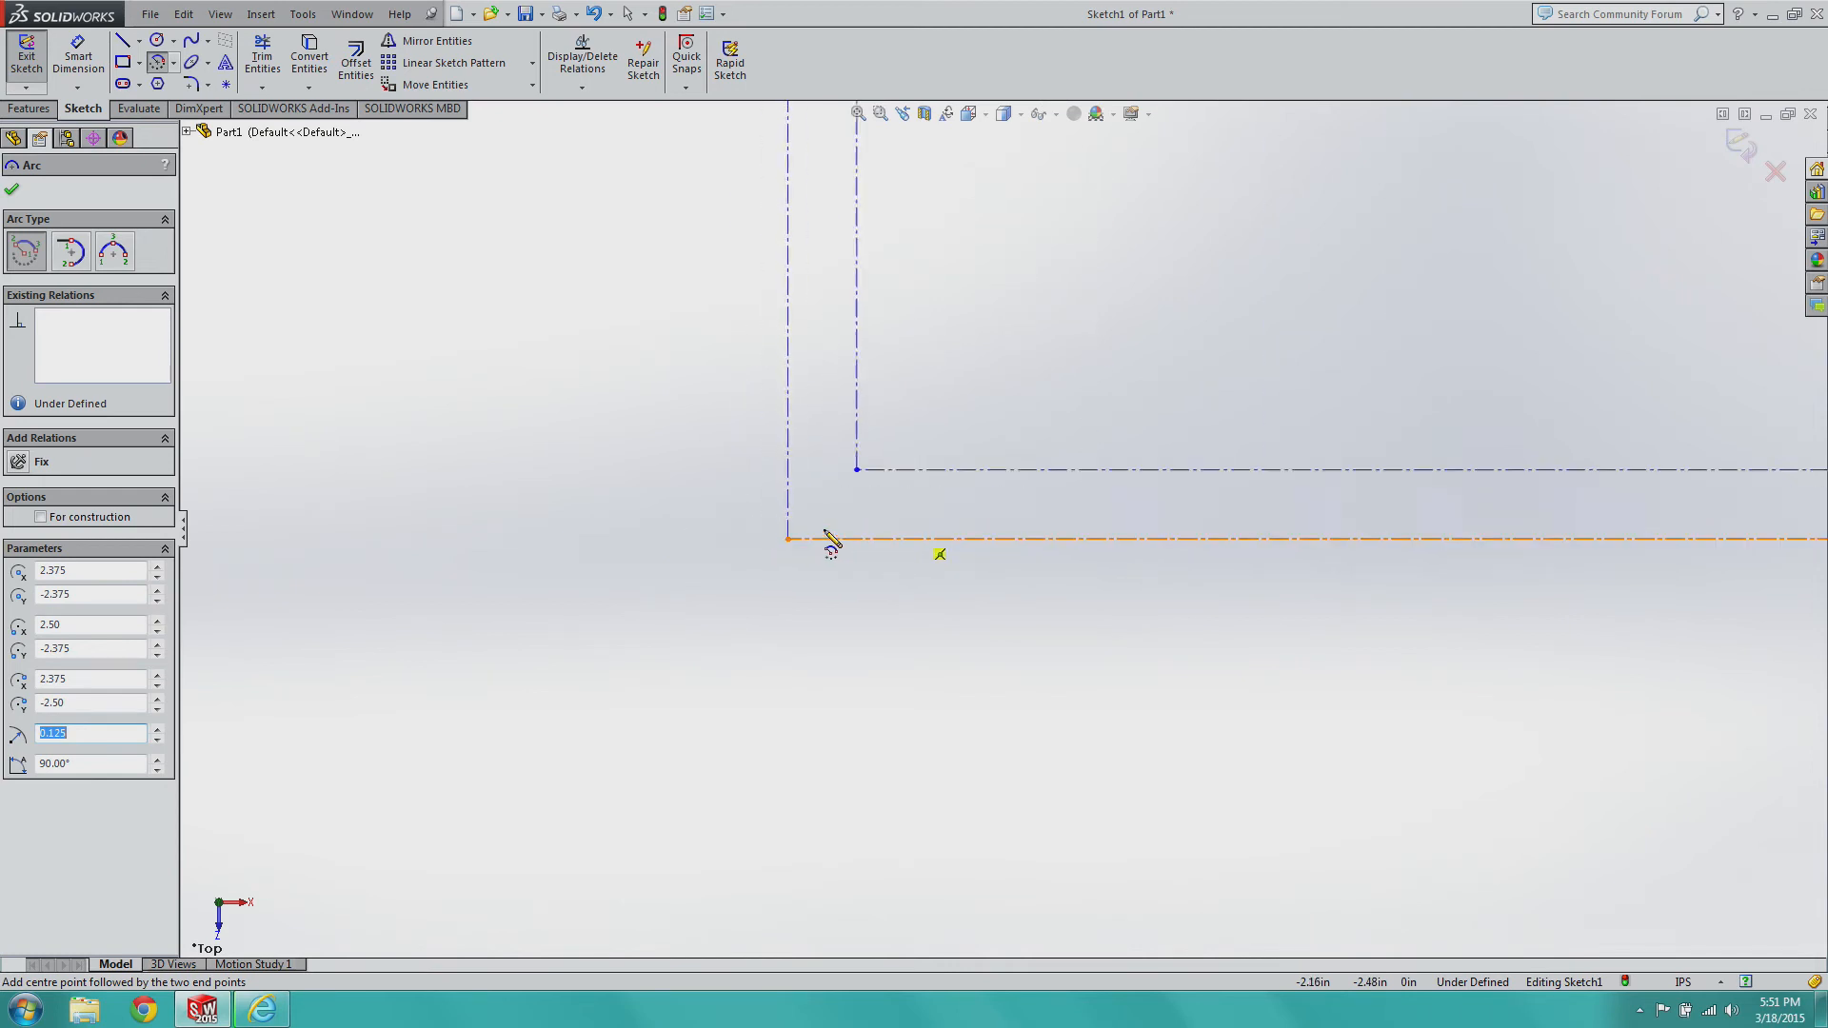
{"action": "scroll", "coordinate": [828, 541], "scroll_direction": "down", "scroll_amount": 1}
{"action": "left_click", "coordinate": [872, 458]}
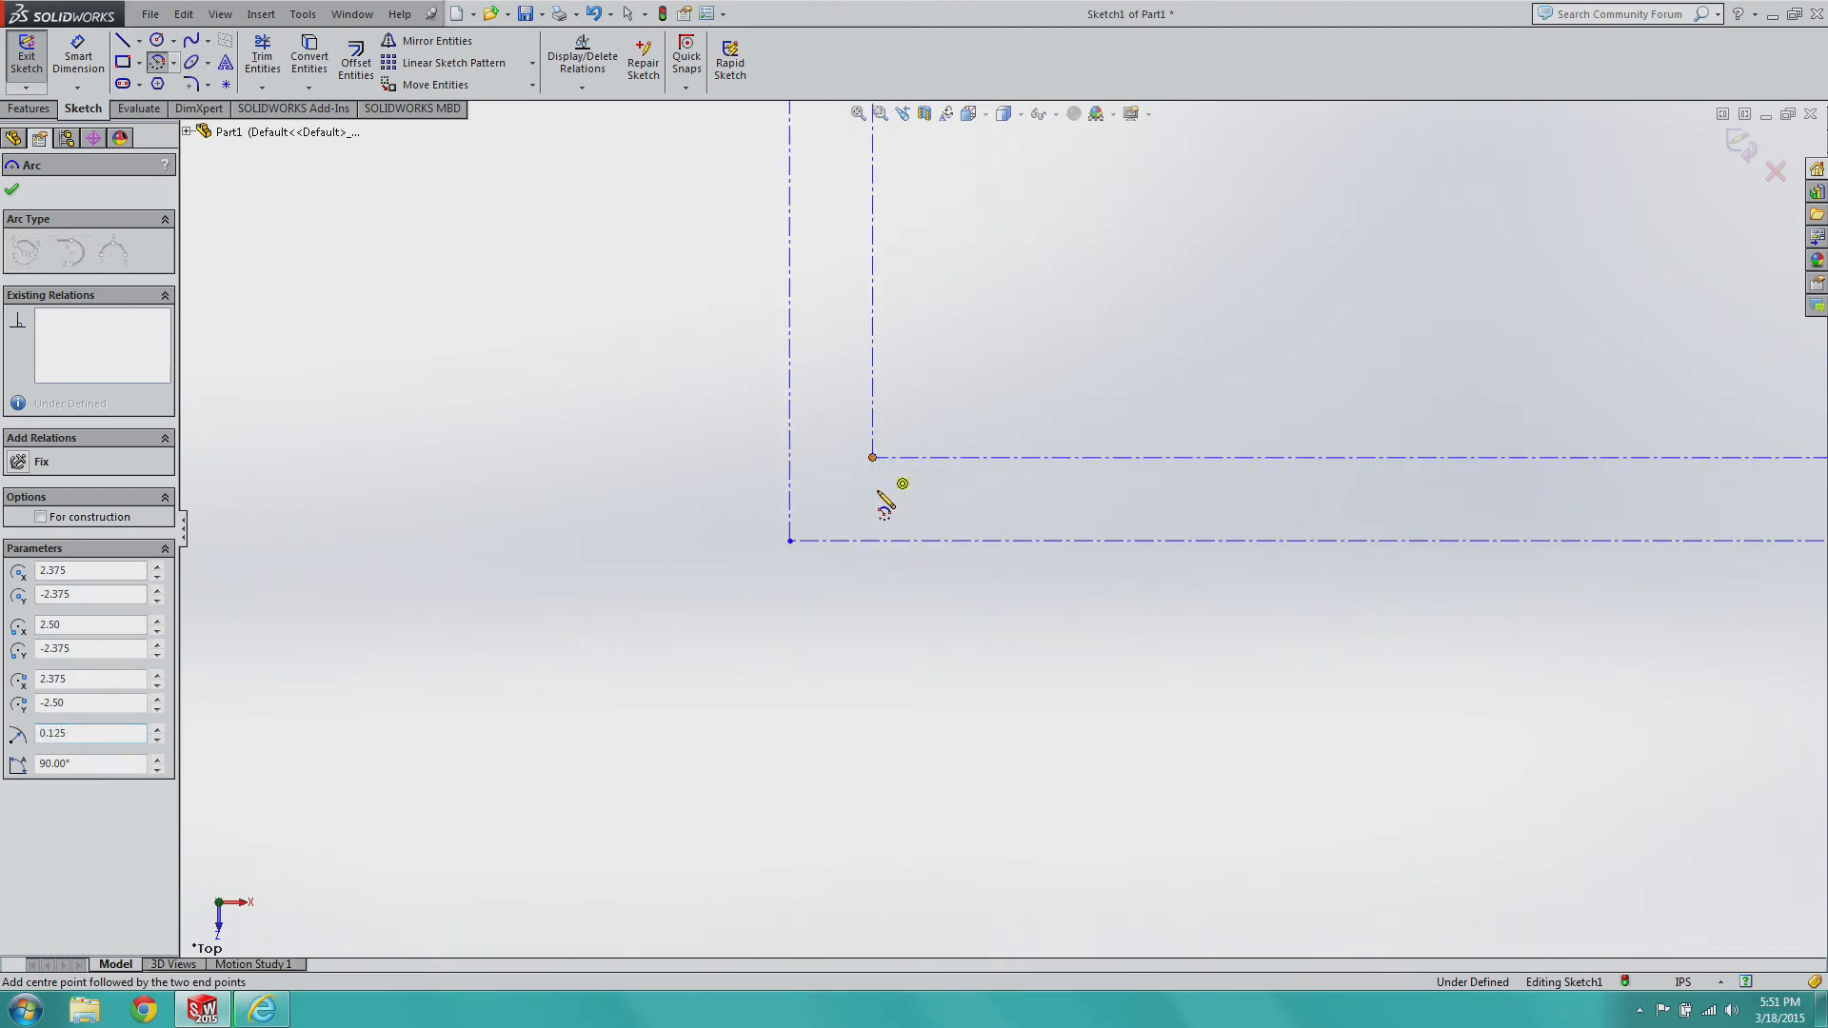
{"action": "left_click", "coordinate": [872, 541]}
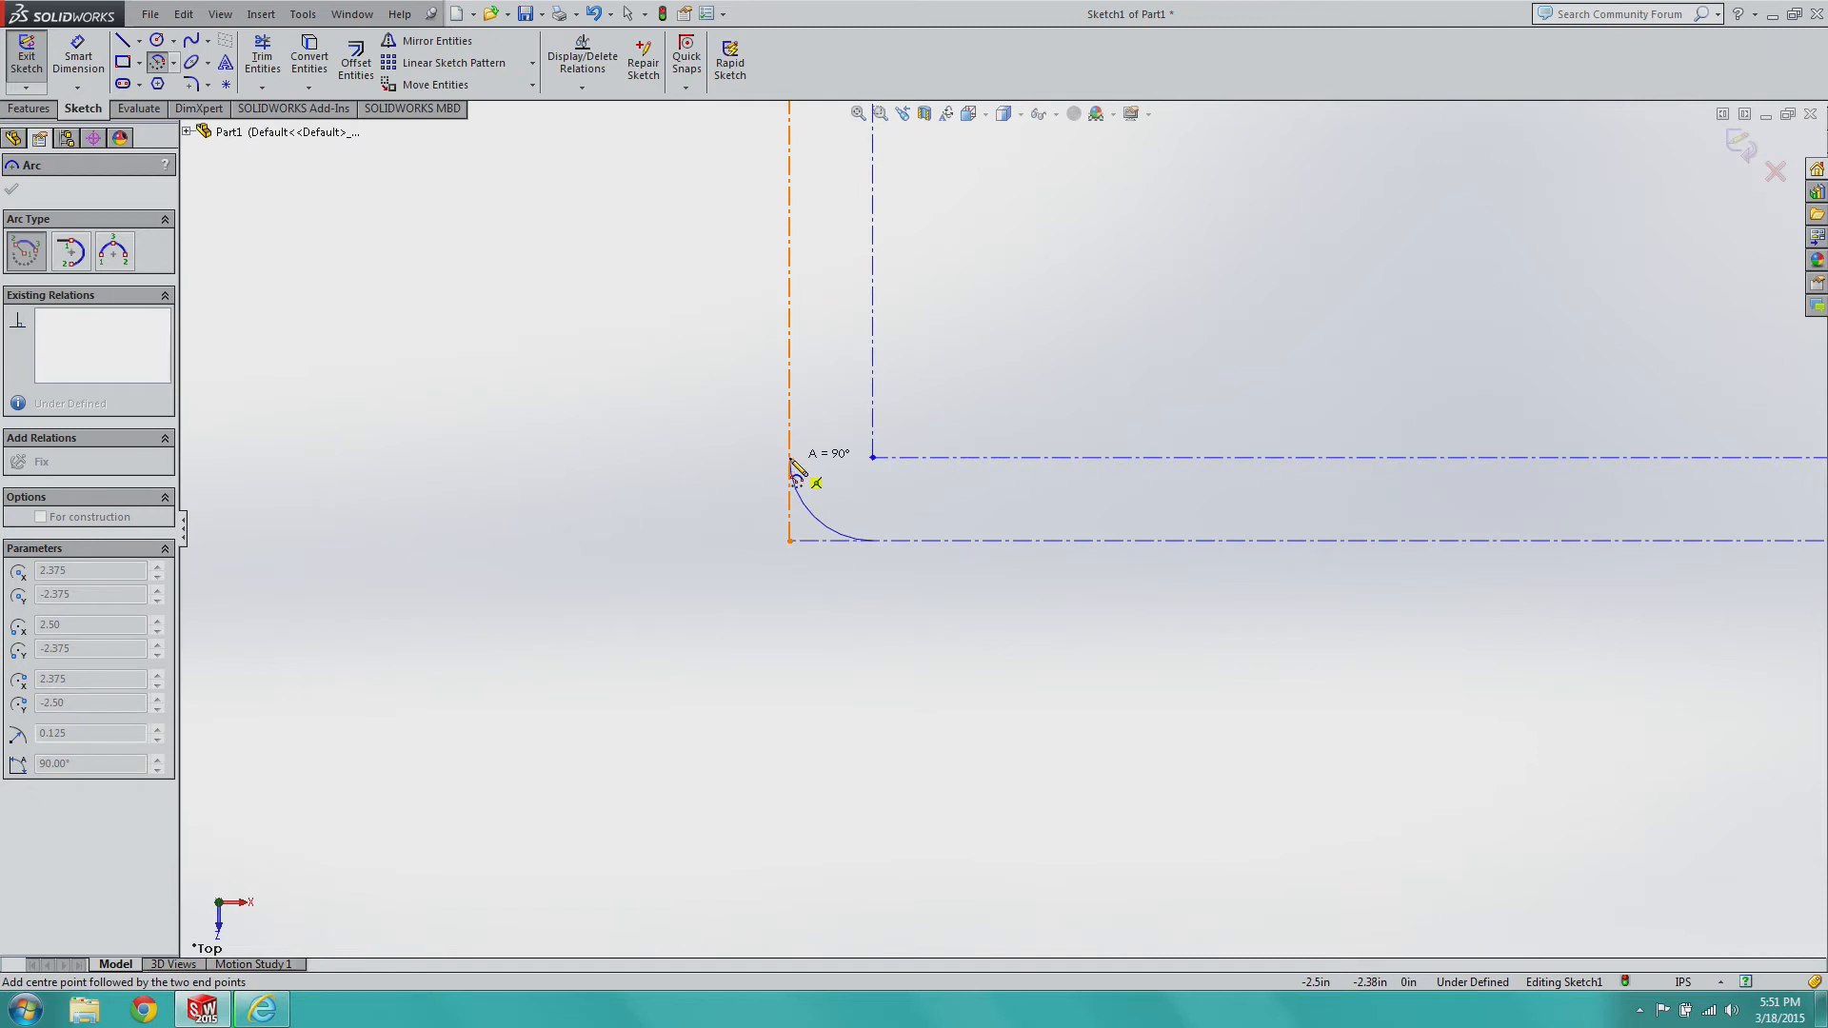
{"action": "left_click", "coordinate": [790, 458]}
{"action": "key", "text": "Escape"}
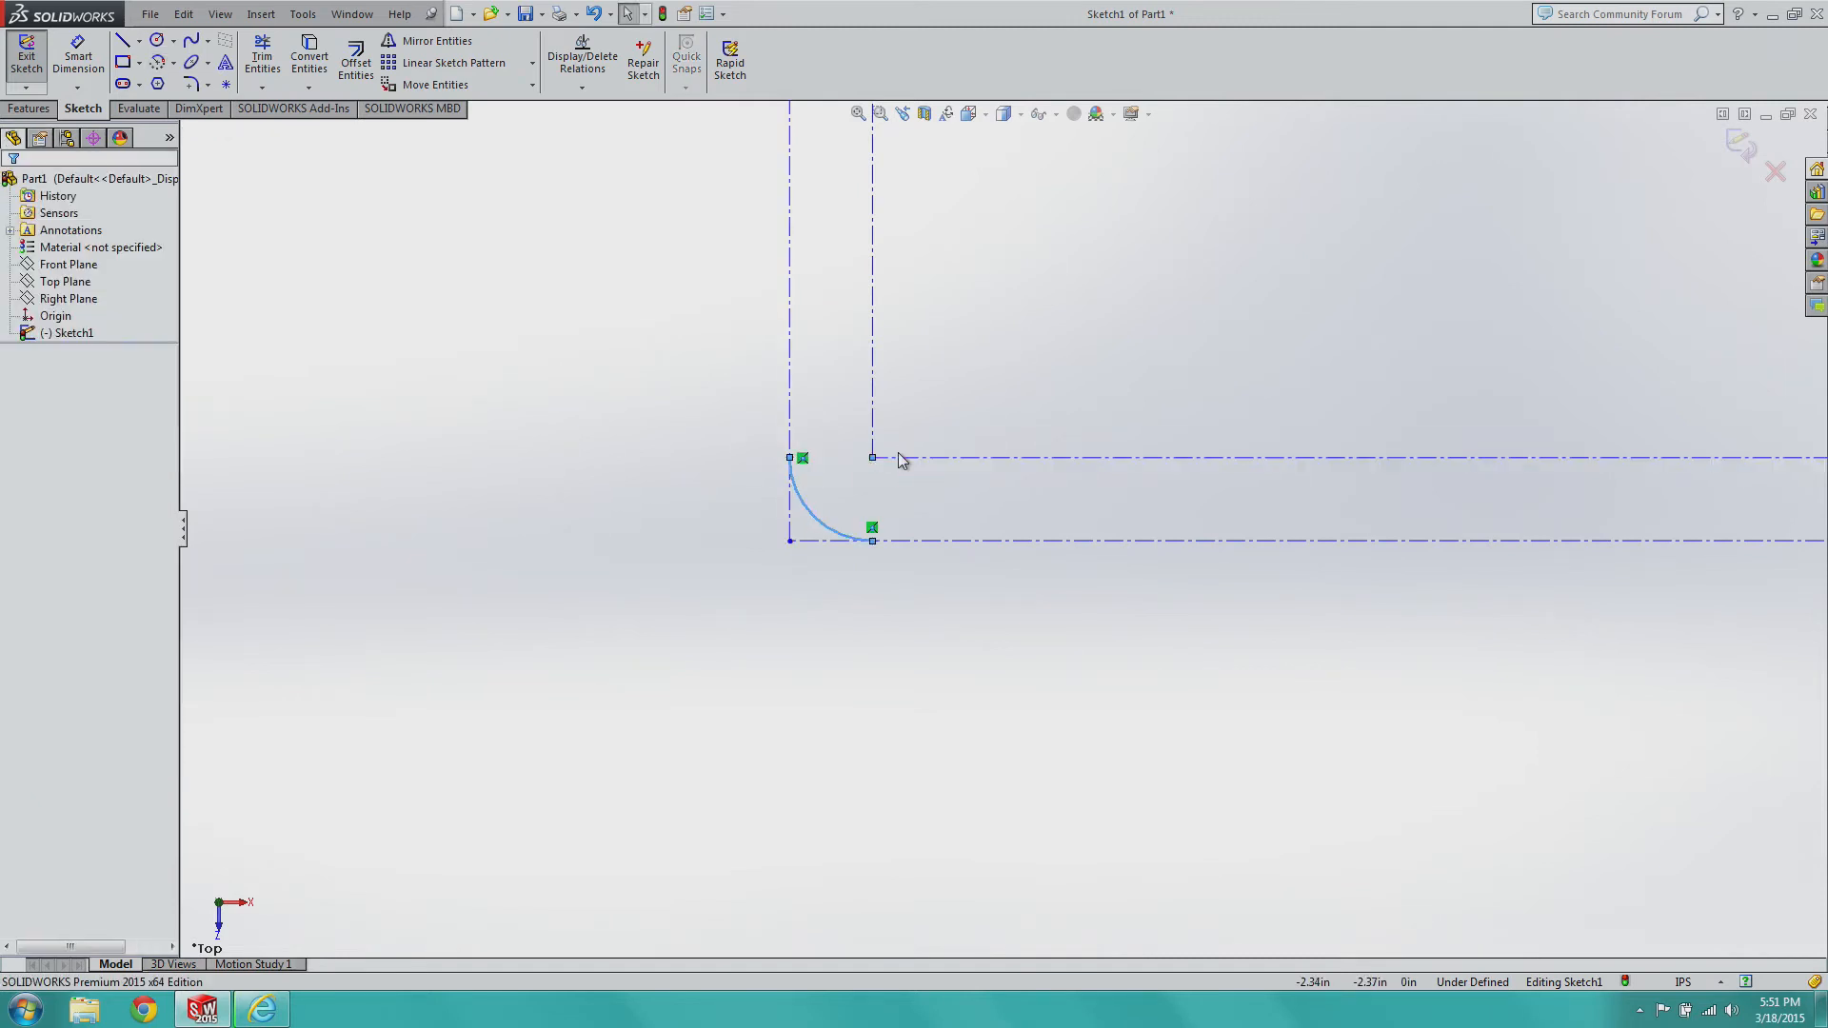
Delete the outer square's left and bottom centerlines, plus the inner square's bottom centerline and the lower segment of its left side.
{"action": "left_click", "coordinate": [790, 503]}
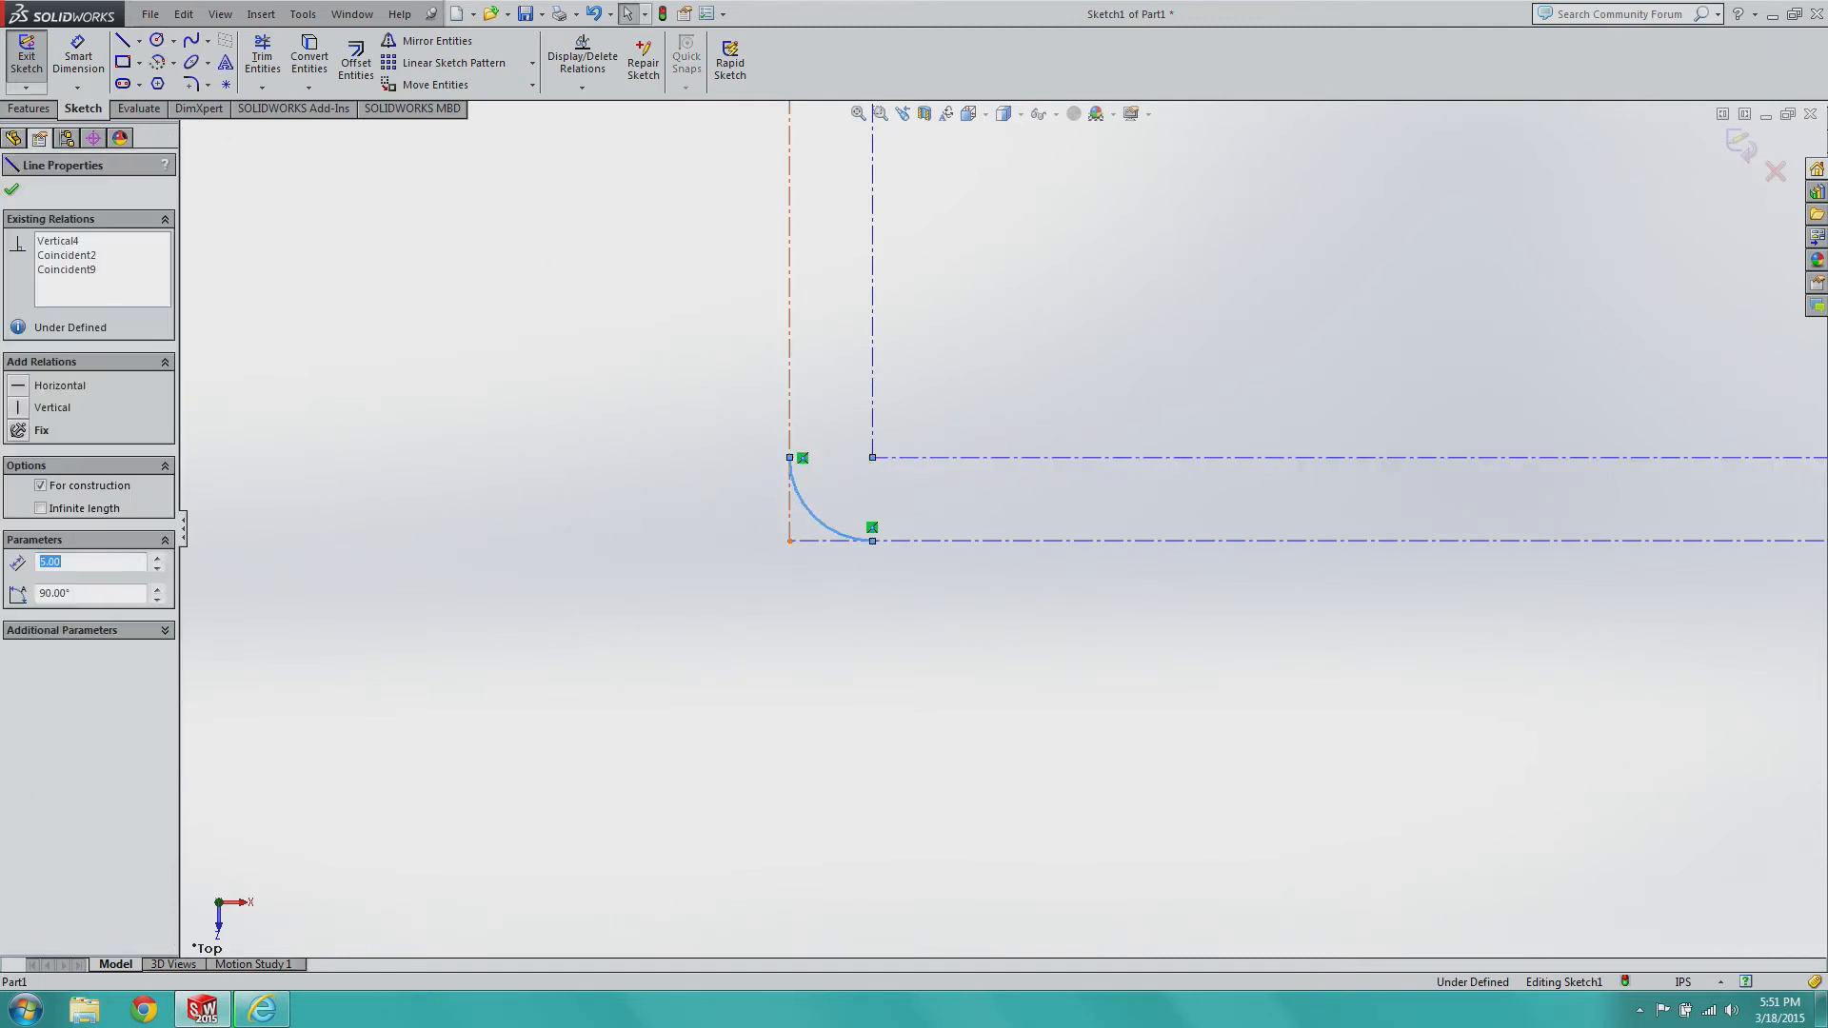
{"action": "key", "text": "Delete"}
{"action": "left_click", "coordinate": [912, 541]}
{"action": "key", "text": "Delete"}
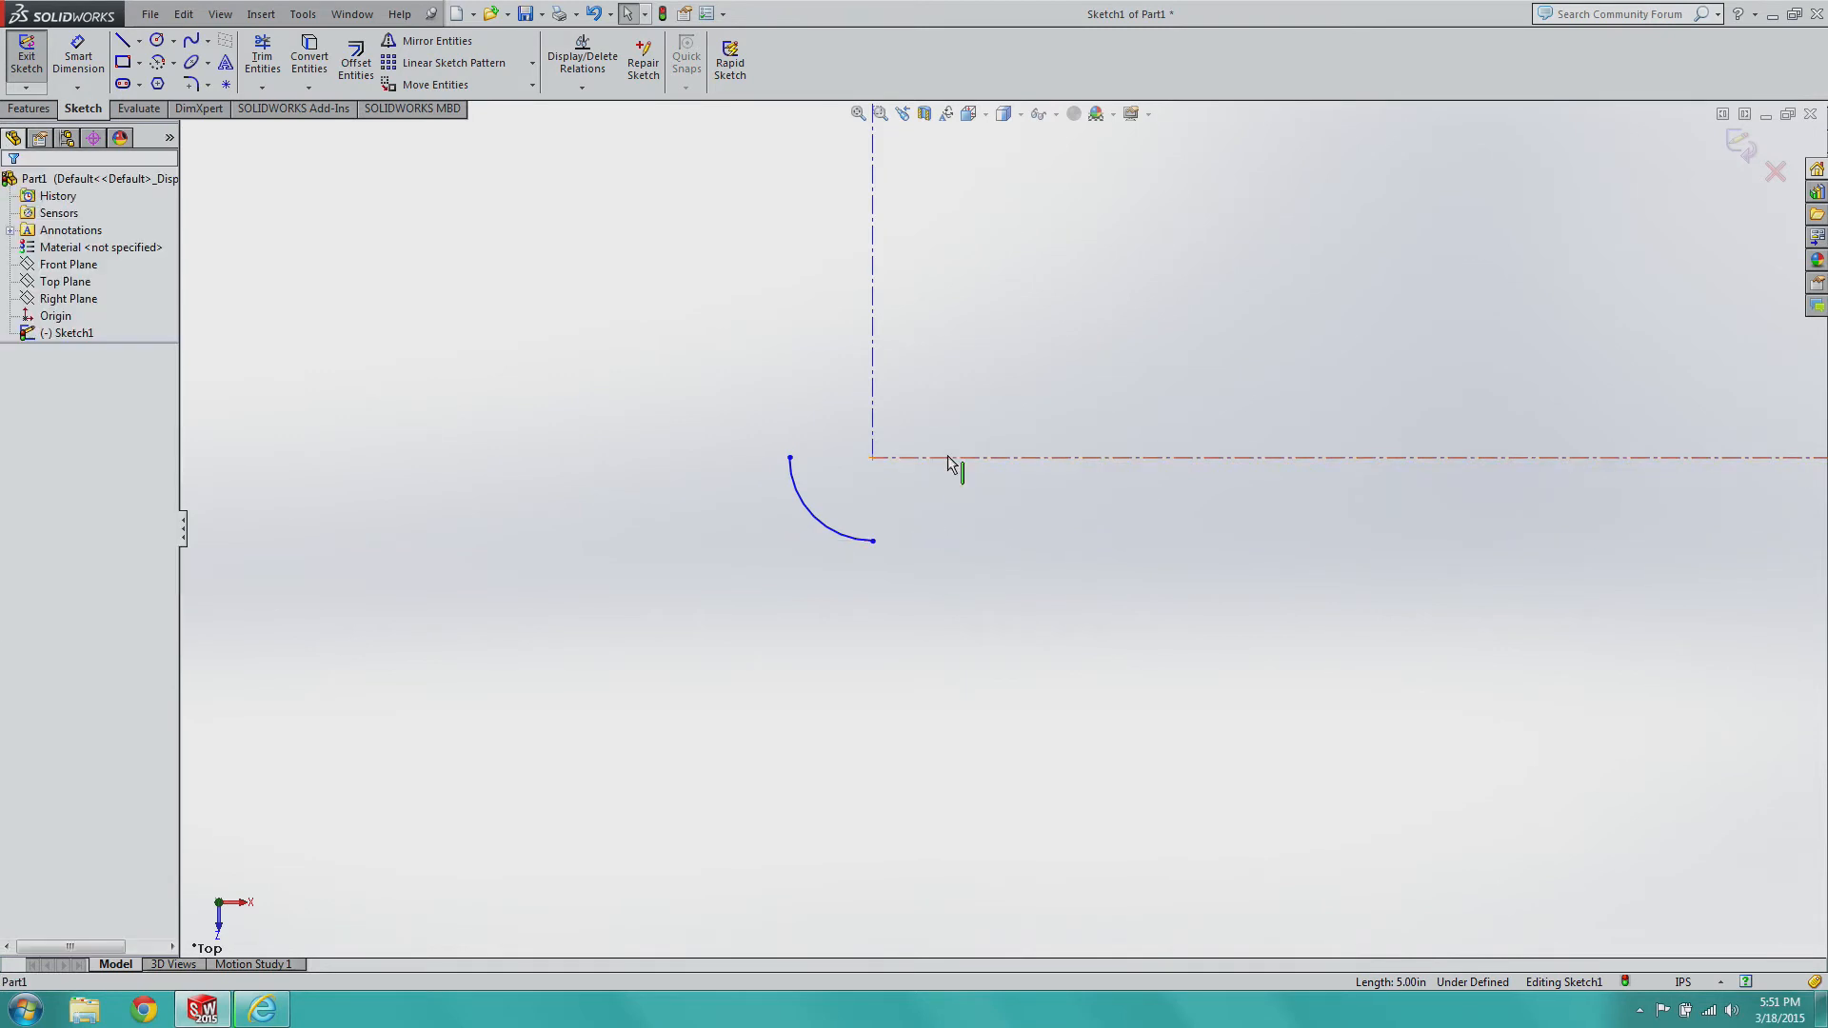
{"action": "key", "text": "Delete"}
{"action": "left_click", "coordinate": [872, 413]}
{"action": "key", "text": "Delete"}
{"action": "key", "text": "z"}
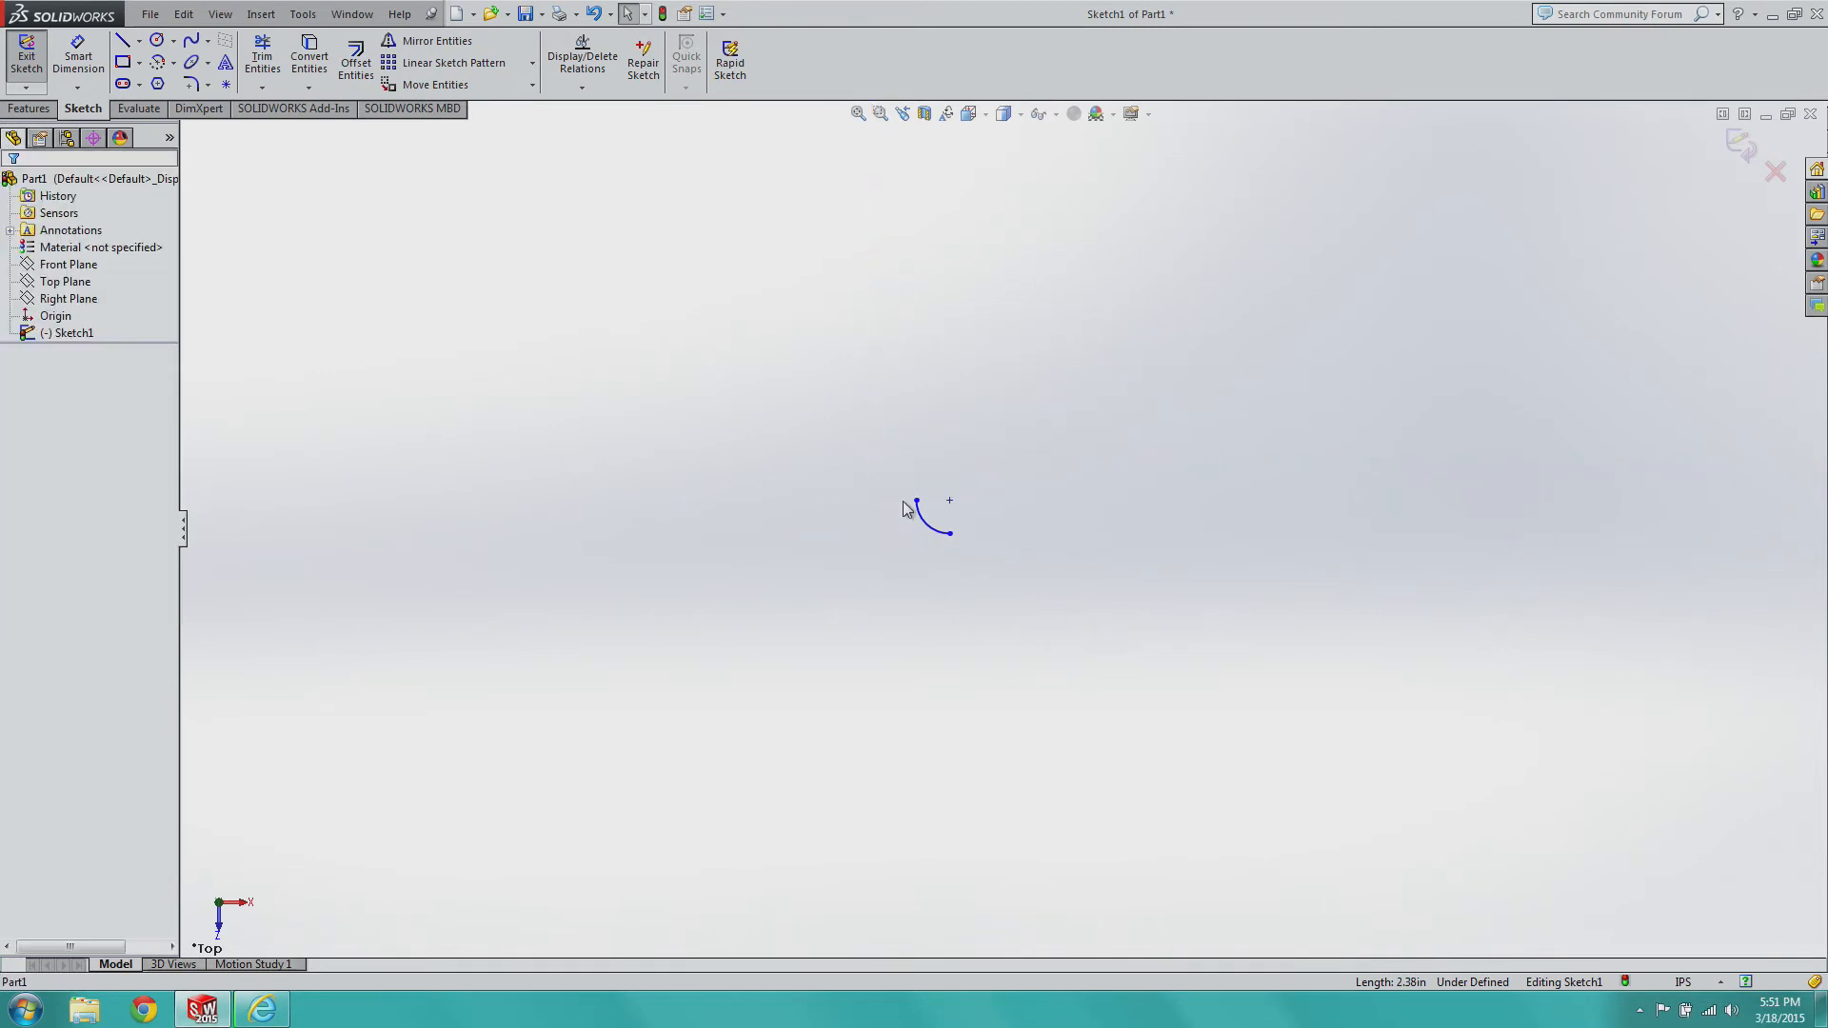
Delete the right-side centerlines of both the outer and inner construction squares.
{"action": "key", "text": "z"}
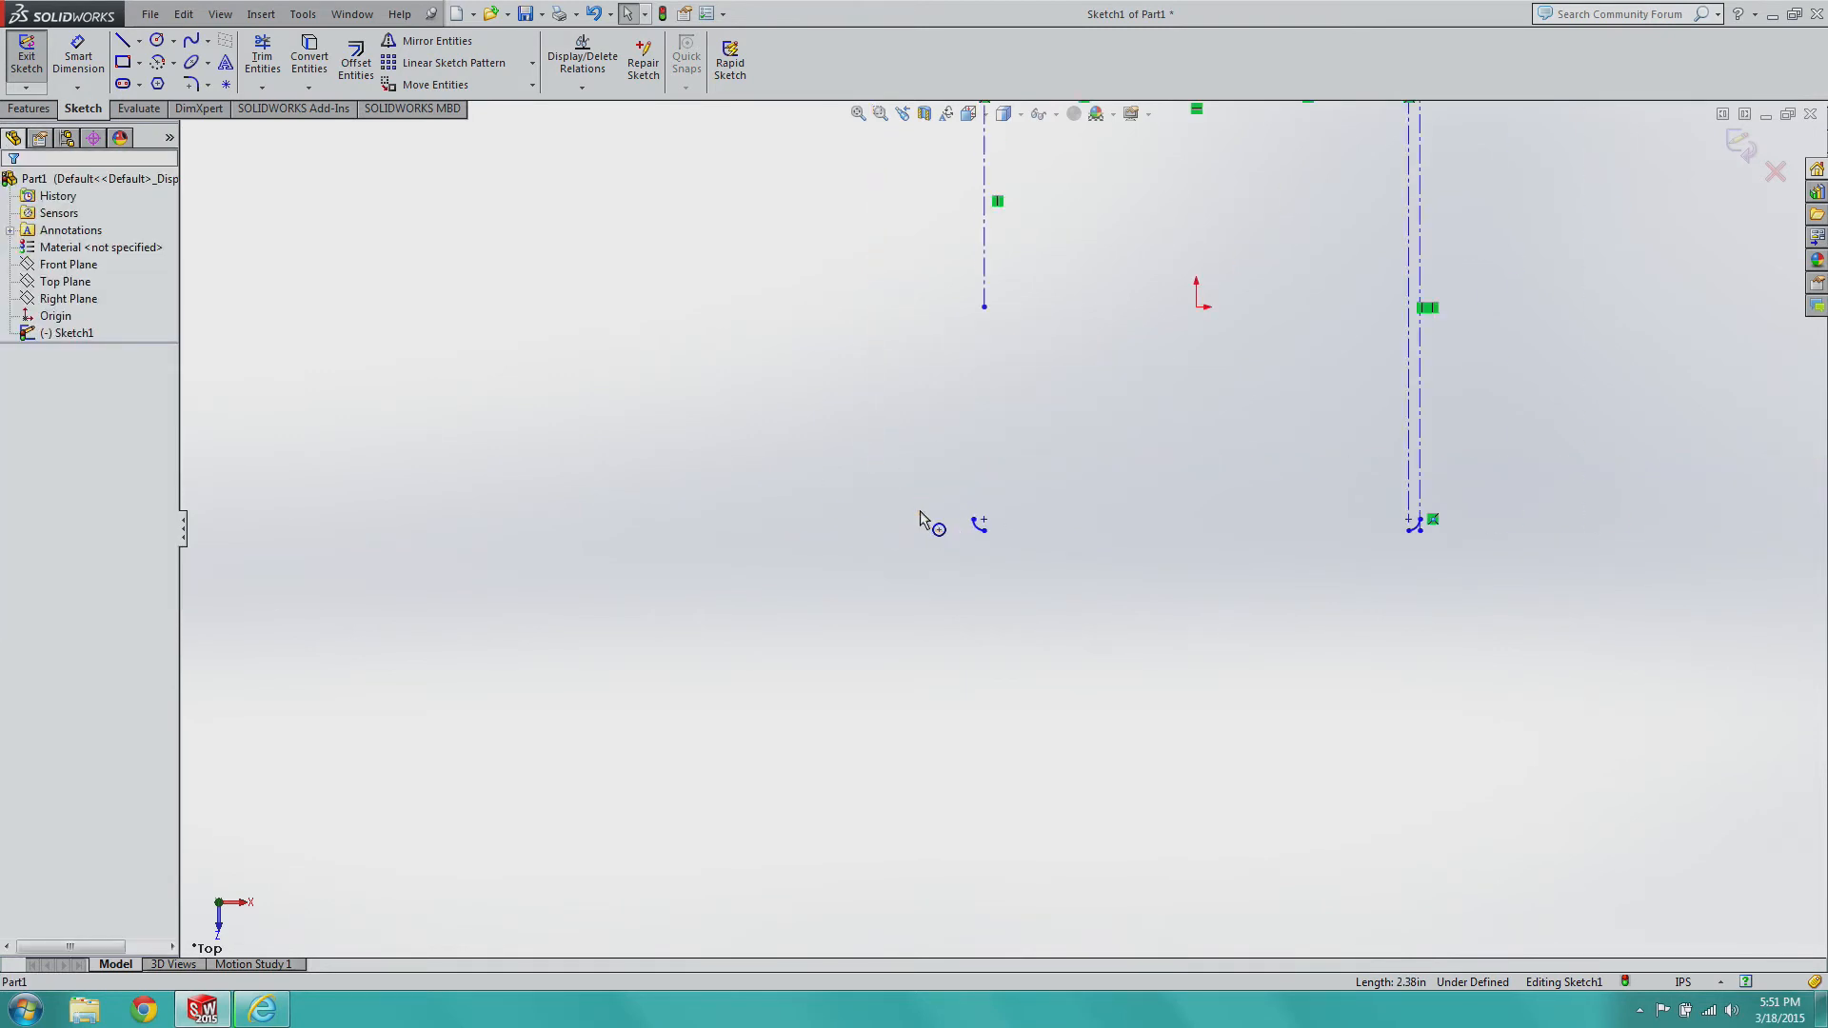
{"action": "left_click", "coordinate": [1420, 438]}
{"action": "key", "text": "Delete"}
{"action": "left_click", "coordinate": [1409, 433]}
{"action": "key", "text": "Delete"}
{"action": "scroll", "coordinate": [1406, 428], "scroll_direction": "up", "scroll_amount": 5}
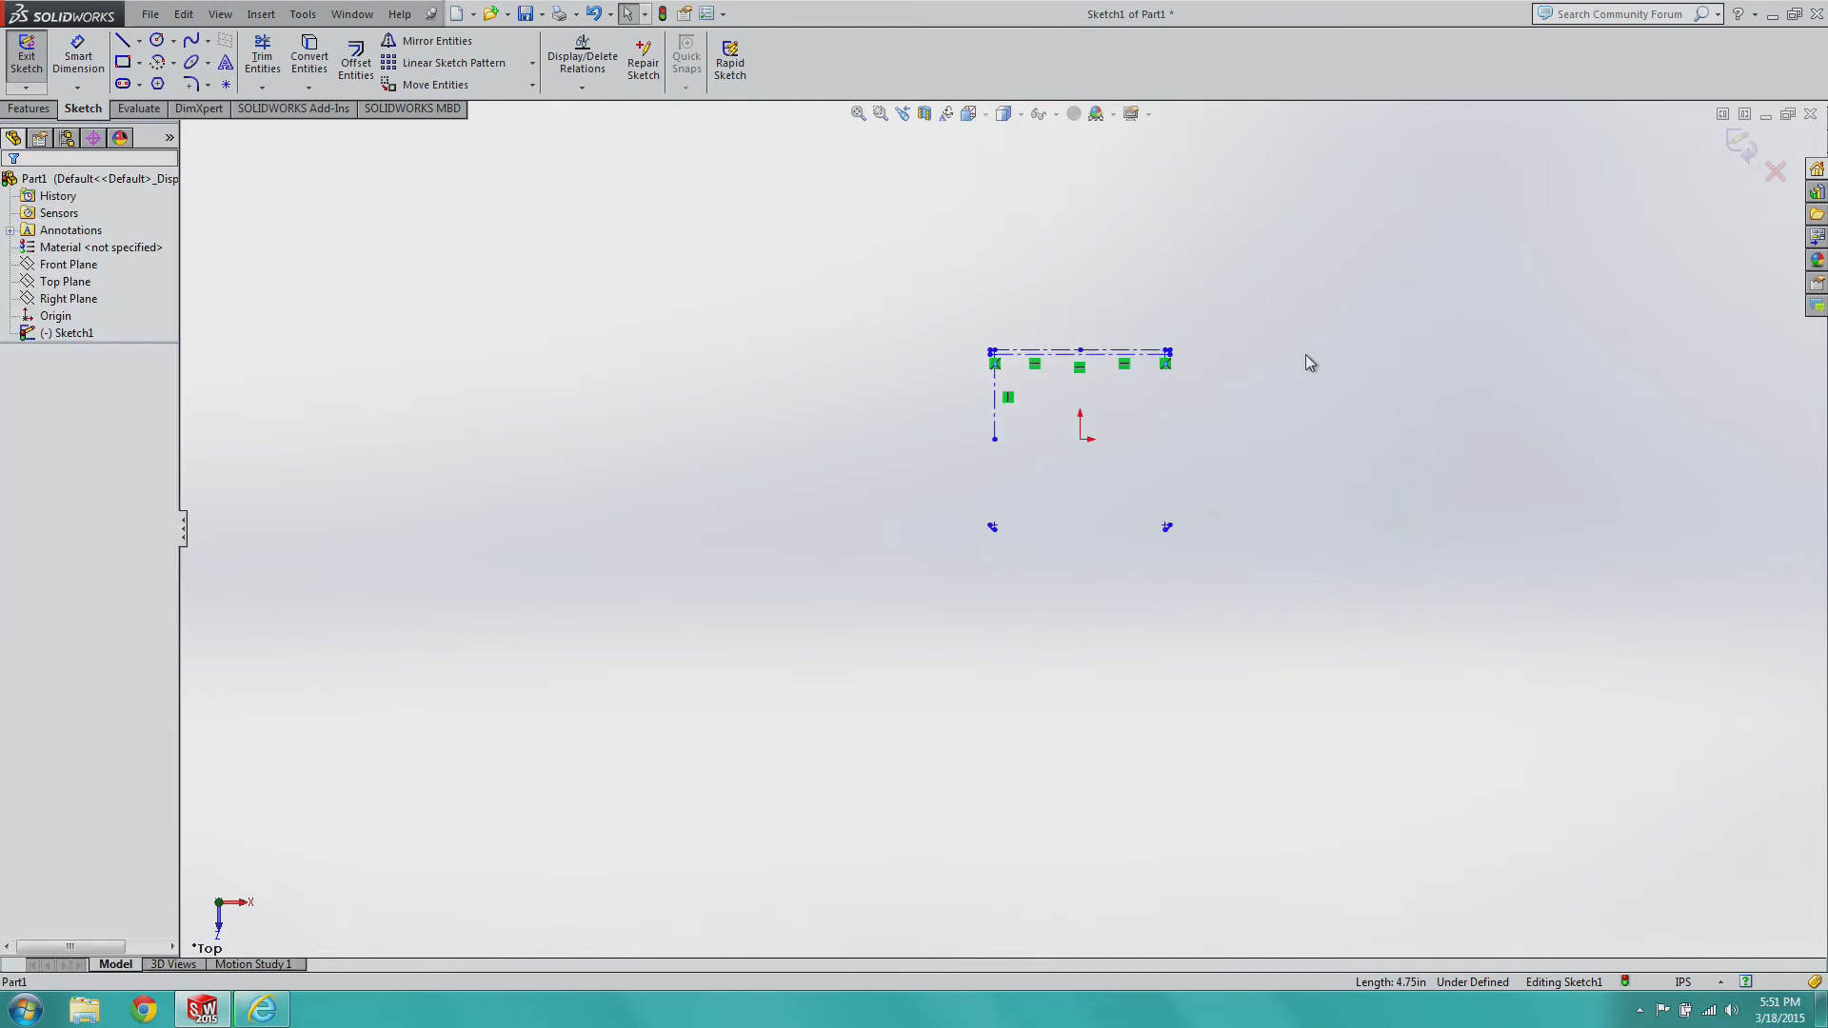
Delete the top centerlines of both construction squares and the remaining upper segment of the inner square's left side, leaving only the four arcs.
{"action": "left_click", "coordinate": [1066, 355]}
{"action": "key", "text": "Delete"}
{"action": "left_click", "coordinate": [1099, 353]}
{"action": "key", "text": "Delete"}
{"action": "left_click", "coordinate": [996, 408]}
{"action": "key", "text": "Delete"}
{"action": "scroll", "coordinate": [1150, 421], "scroll_direction": "down", "scroll_amount": 5}
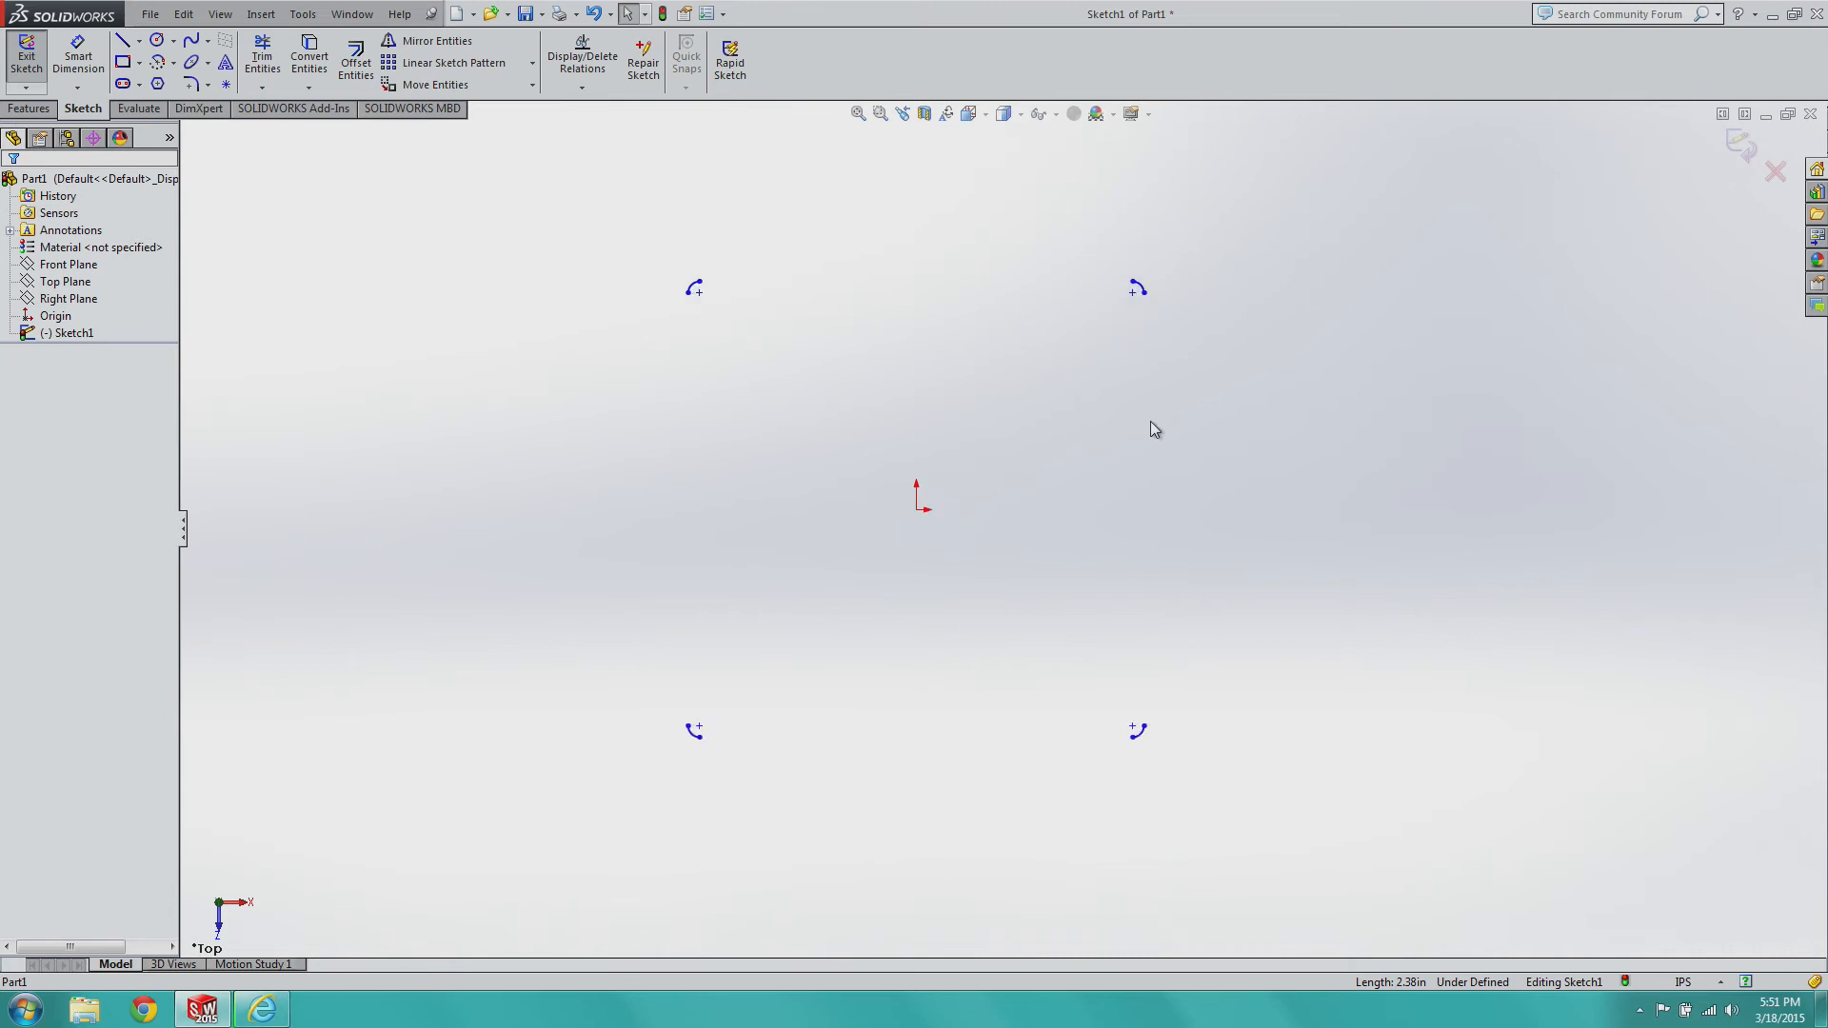
Draw a vertical line joining the outer endpoints of the two left corner arcs and a horizontal line joining the two upper arcs.
{"action": "left_click", "coordinate": [123, 42]}
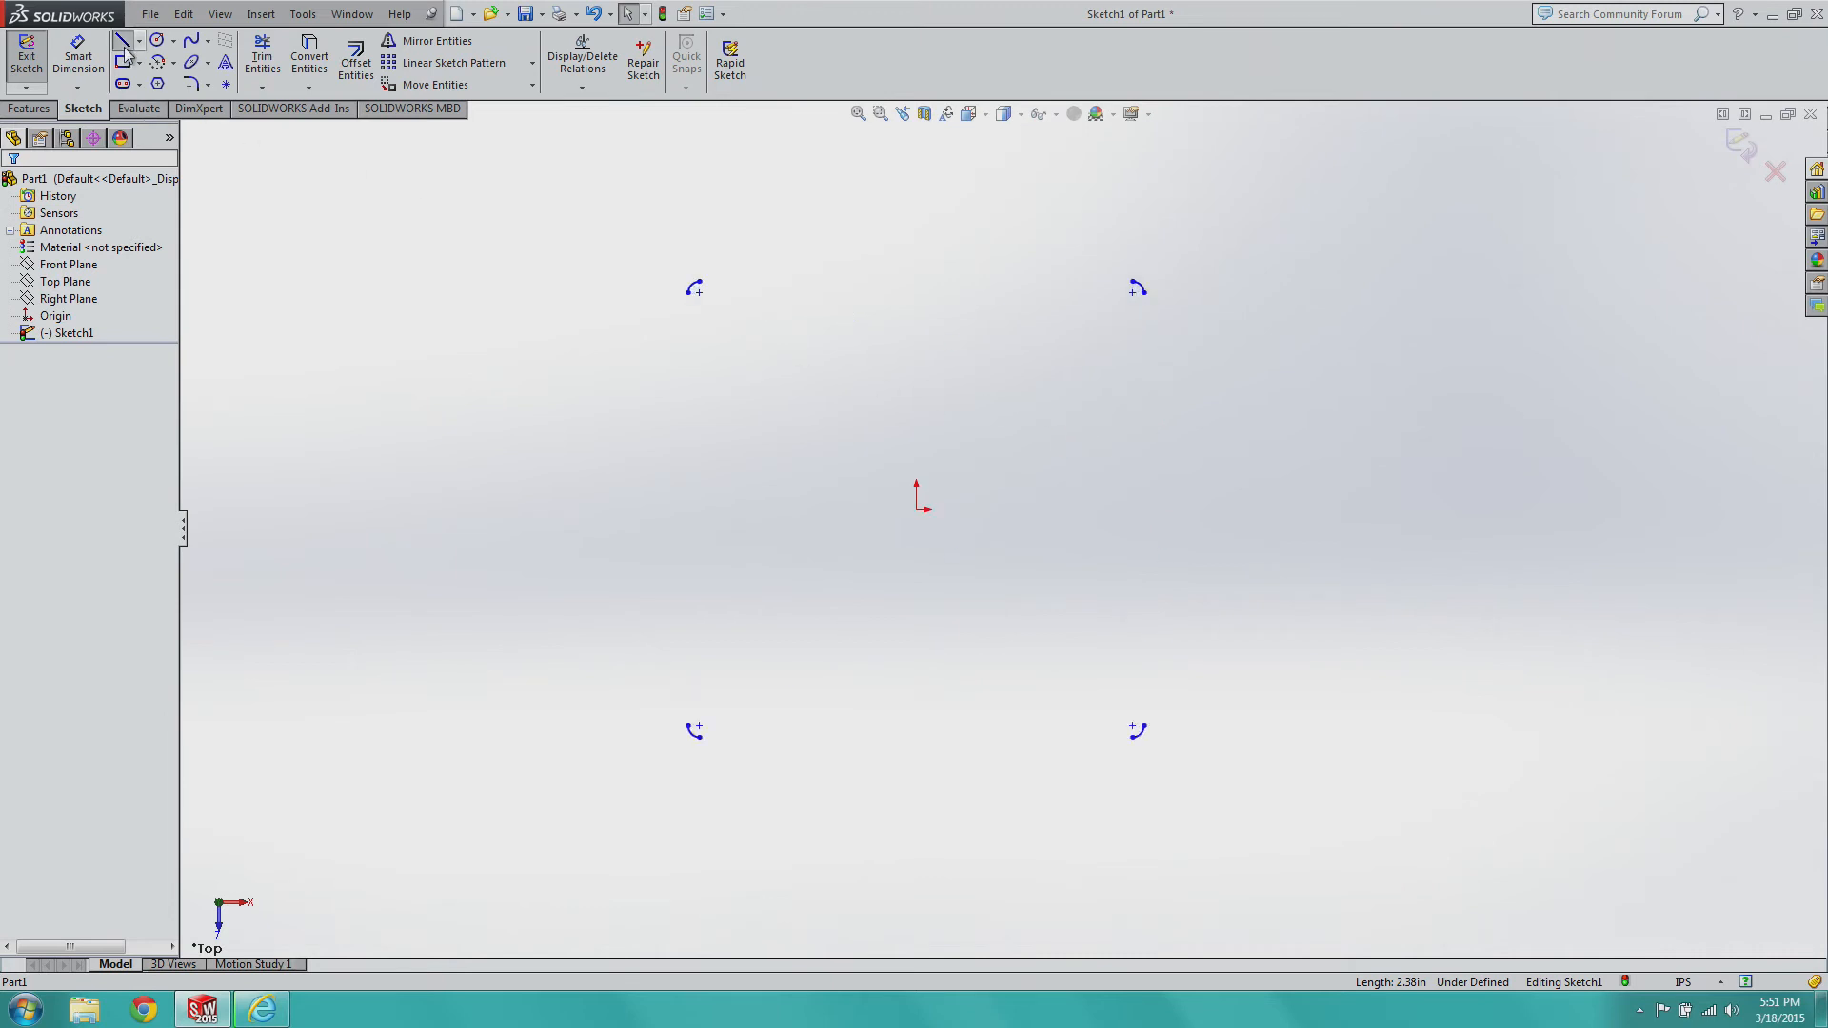
{"action": "left_click", "coordinate": [689, 292]}
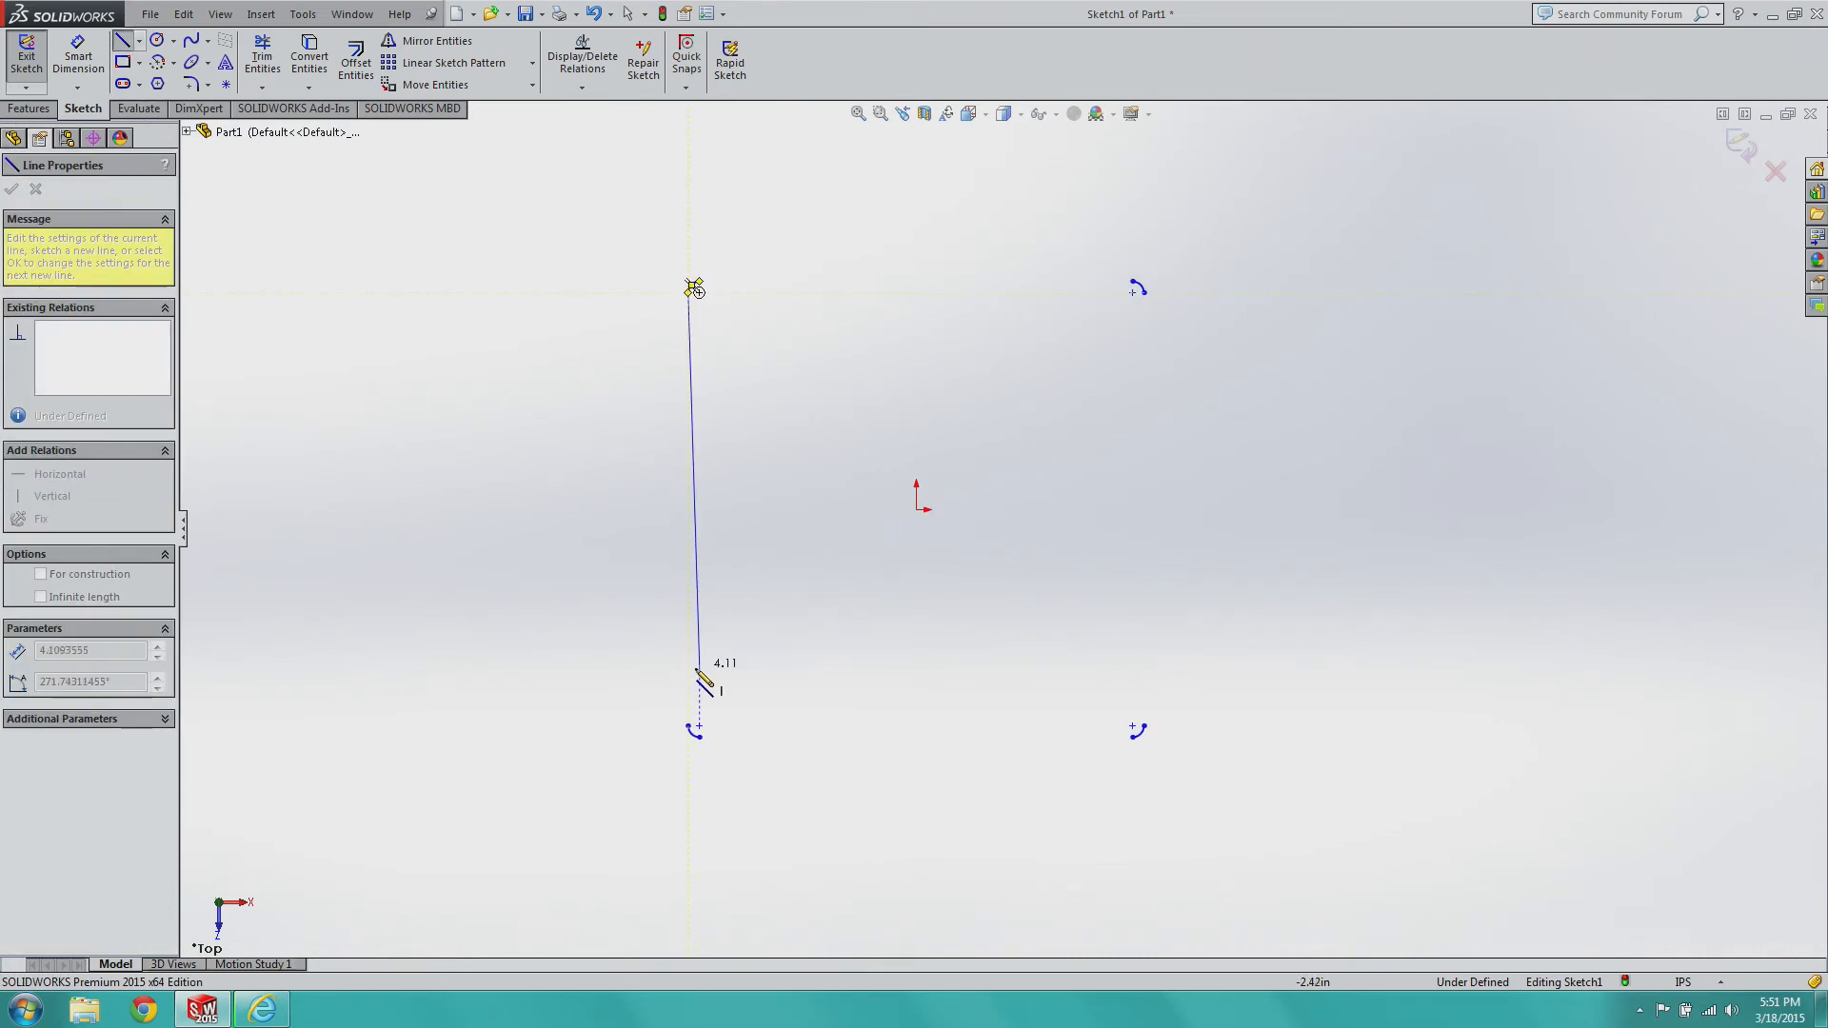
{"action": "left_click", "coordinate": [689, 727]}
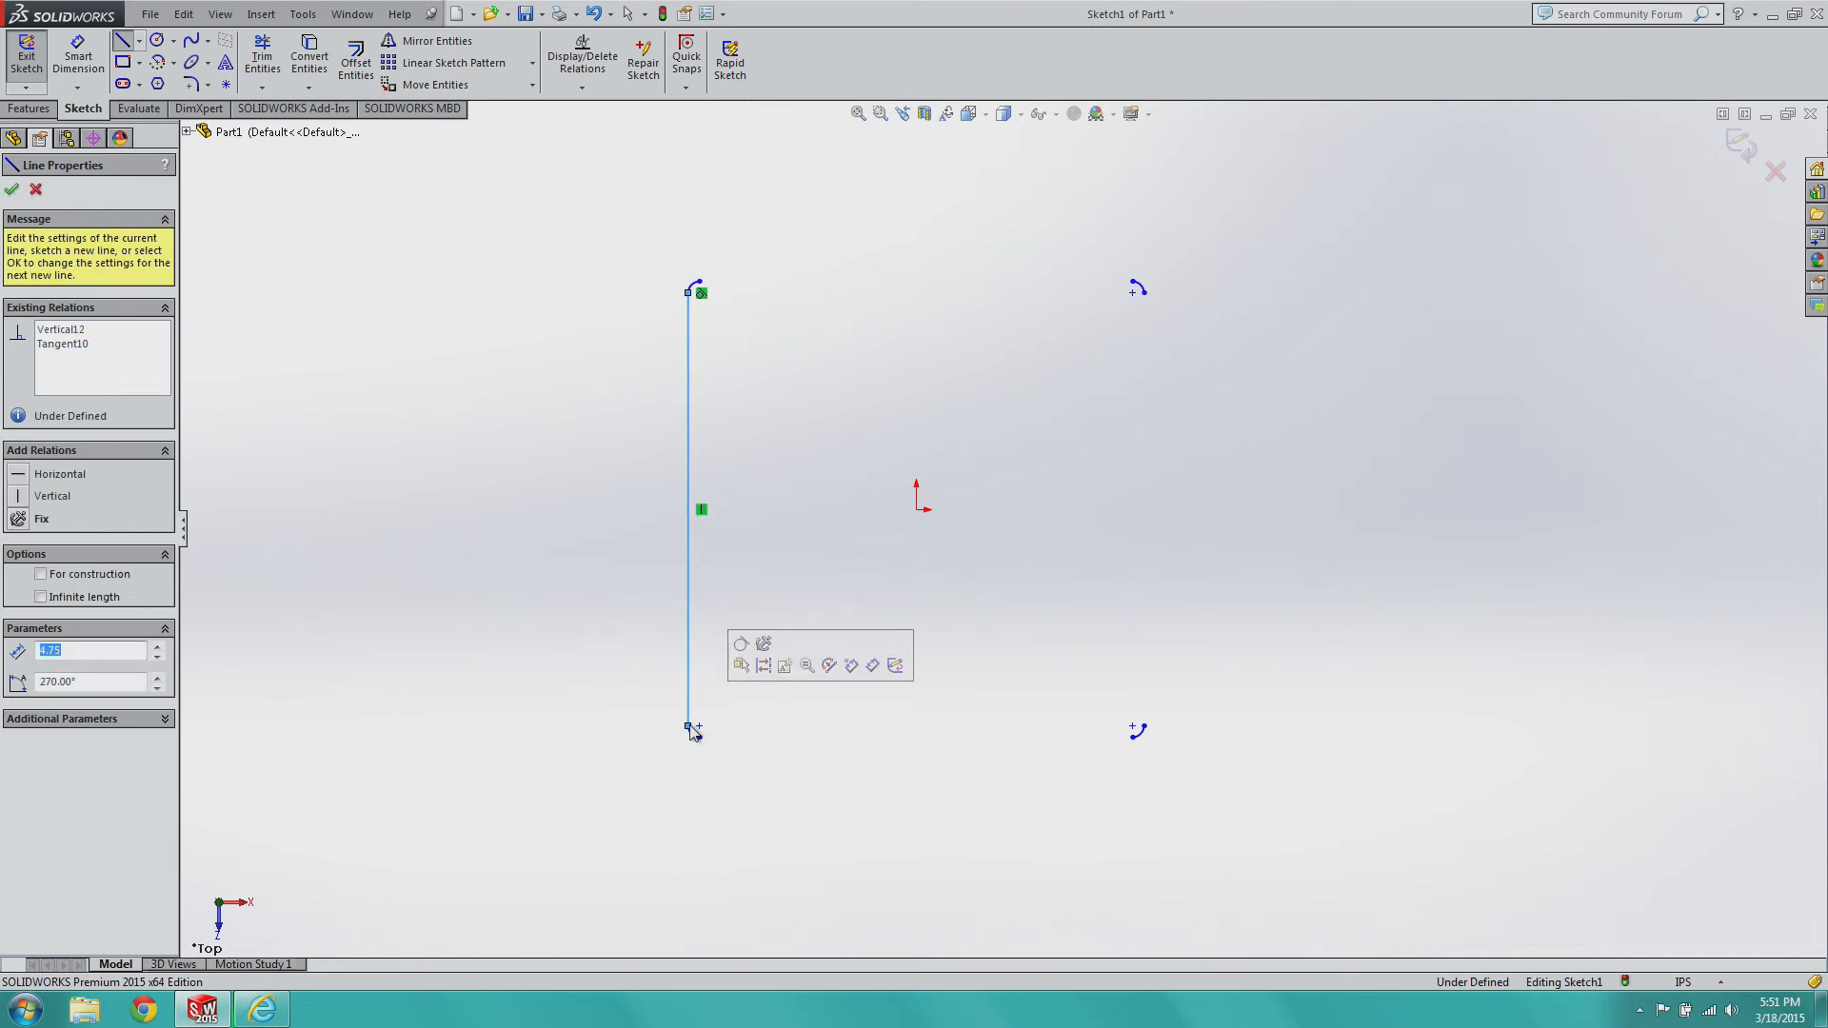
{"action": "left_click", "coordinate": [11, 188]}
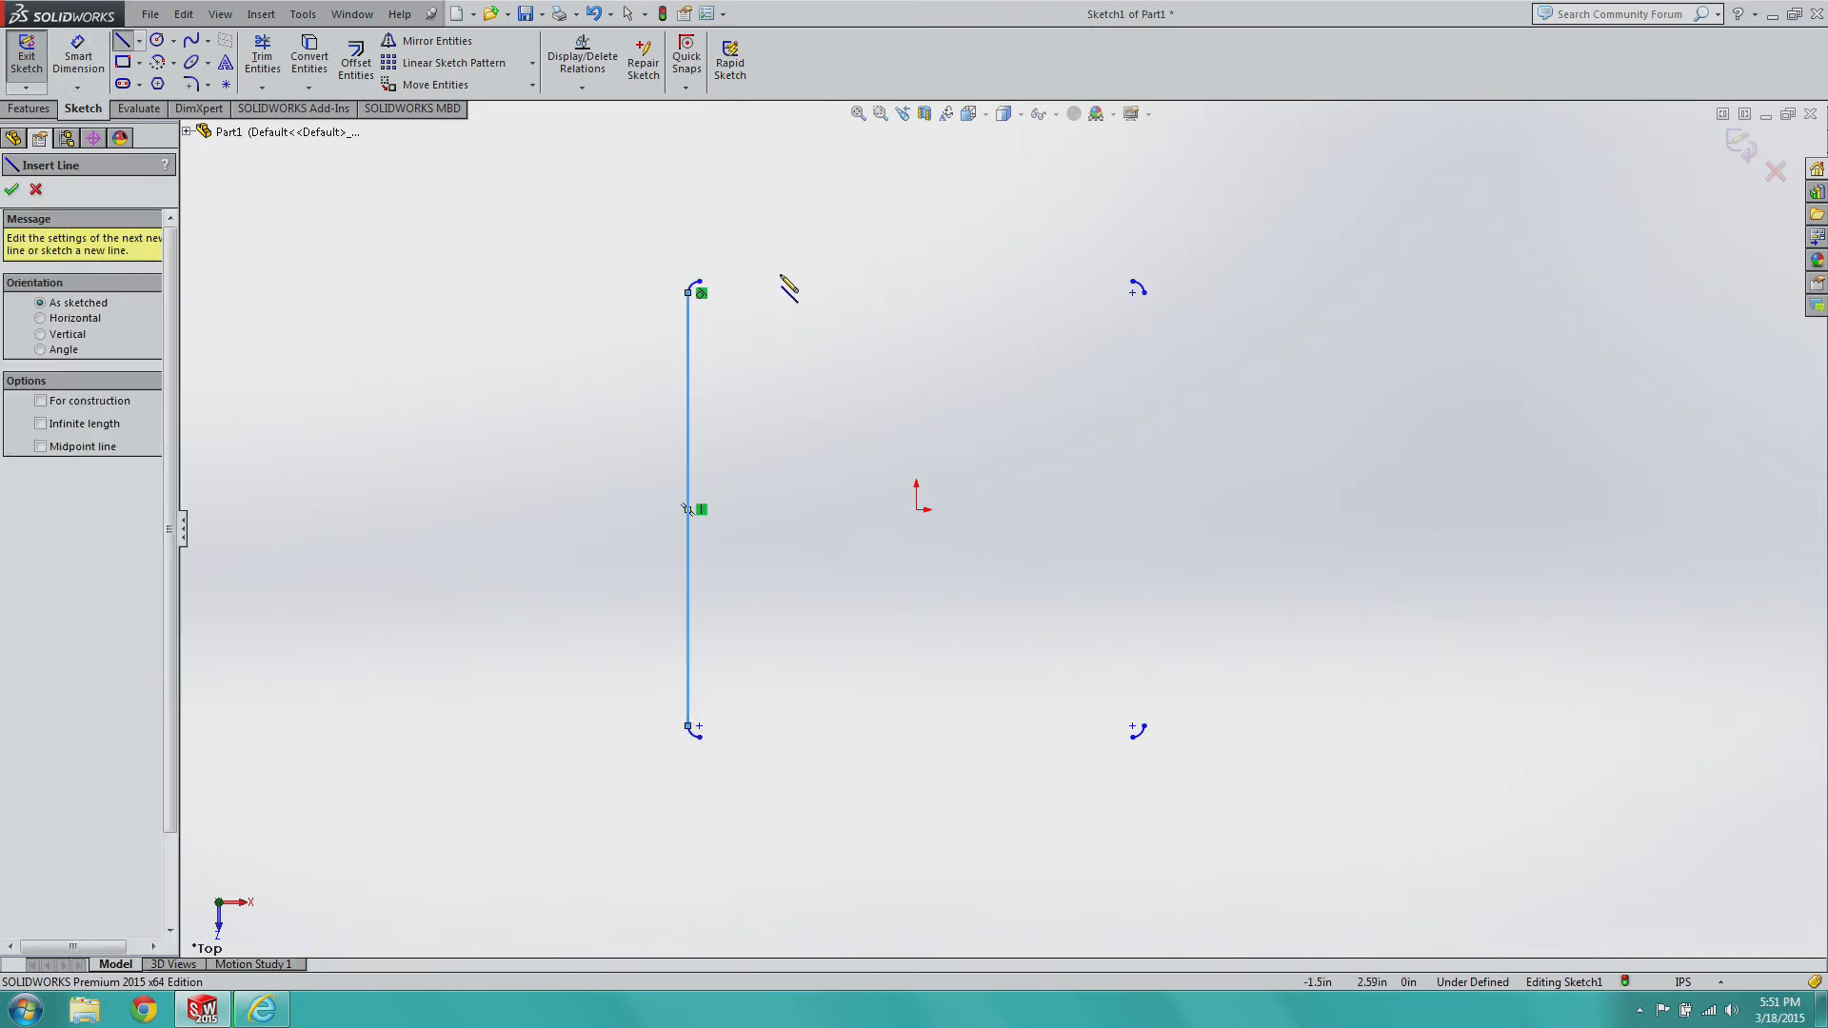
{"action": "mouse_move", "coordinate": [699, 283]}
{"action": "left_mouse_down"}
{"action": "mouse_move", "coordinate": [1171, 294]}
{"action": "mouse_move", "coordinate": [1133, 282]}
{"action": "left_mouse_up"}
{"action": "left_click", "coordinate": [11, 188]}
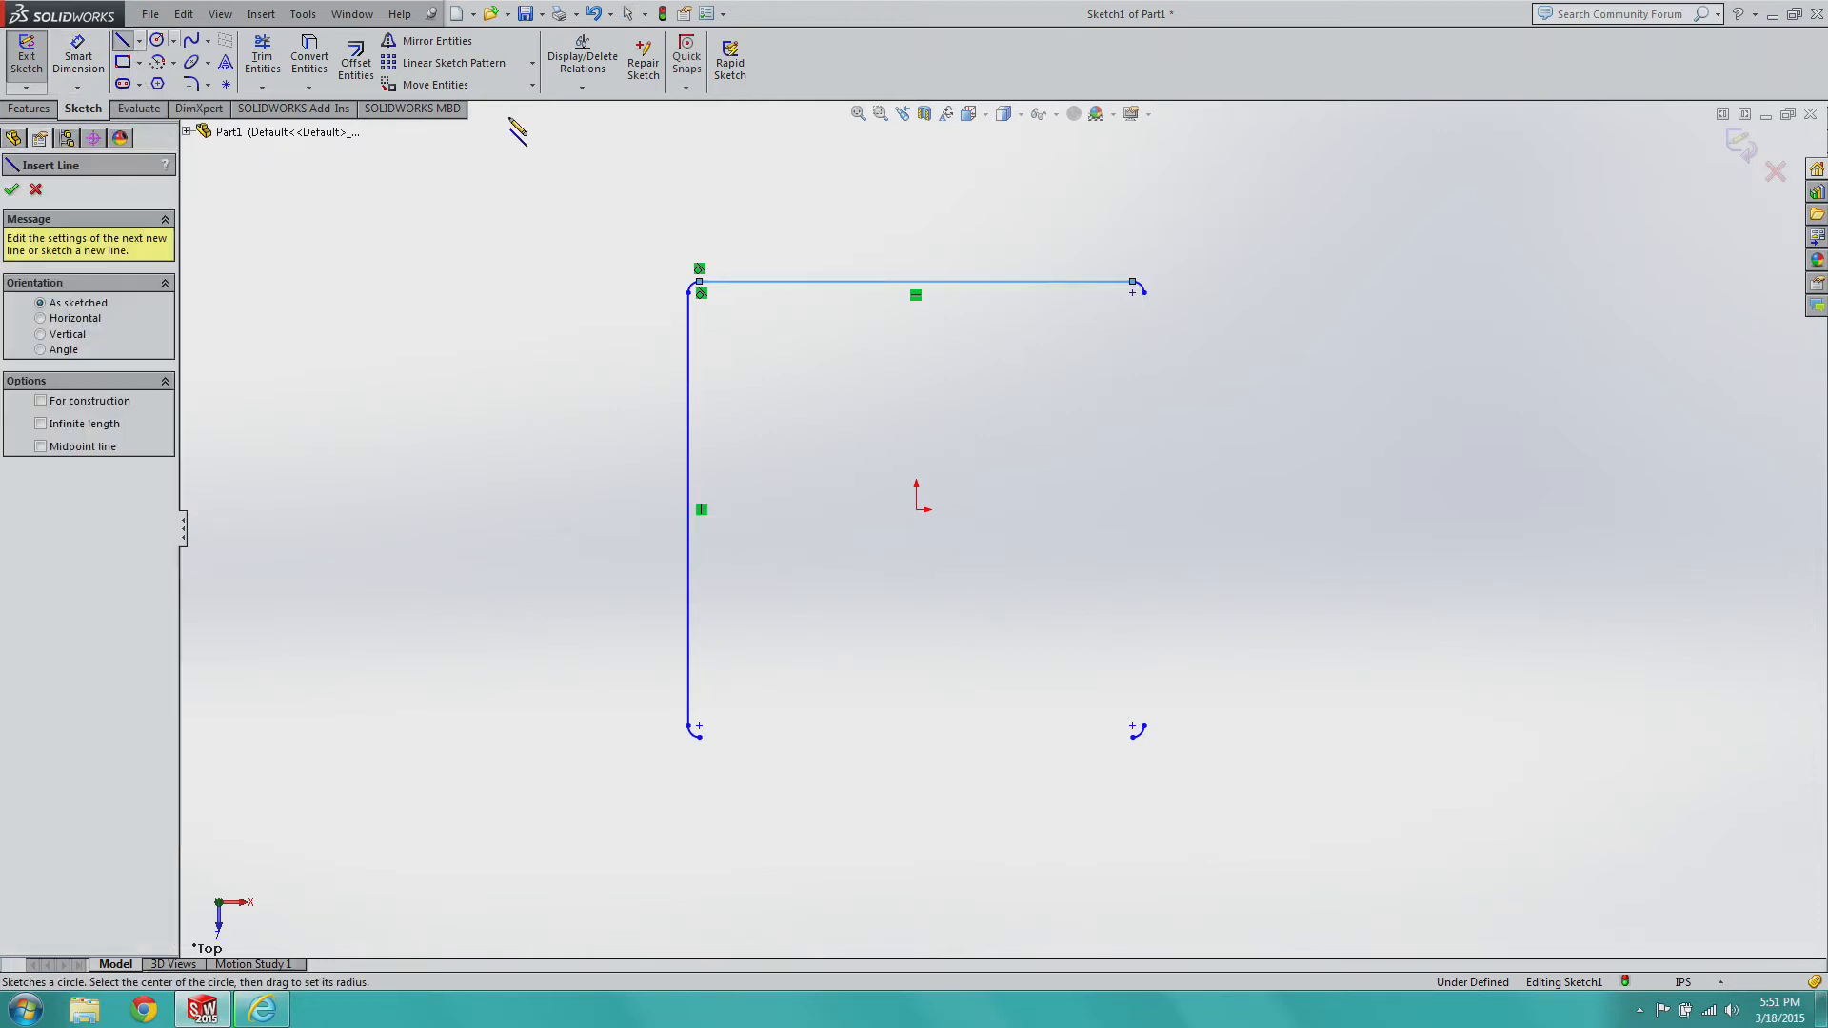
Draw a vertical 4.75 in line joining the outer endpoints of the two right corner arcs.
{"action": "left_click", "coordinate": [1134, 283]}
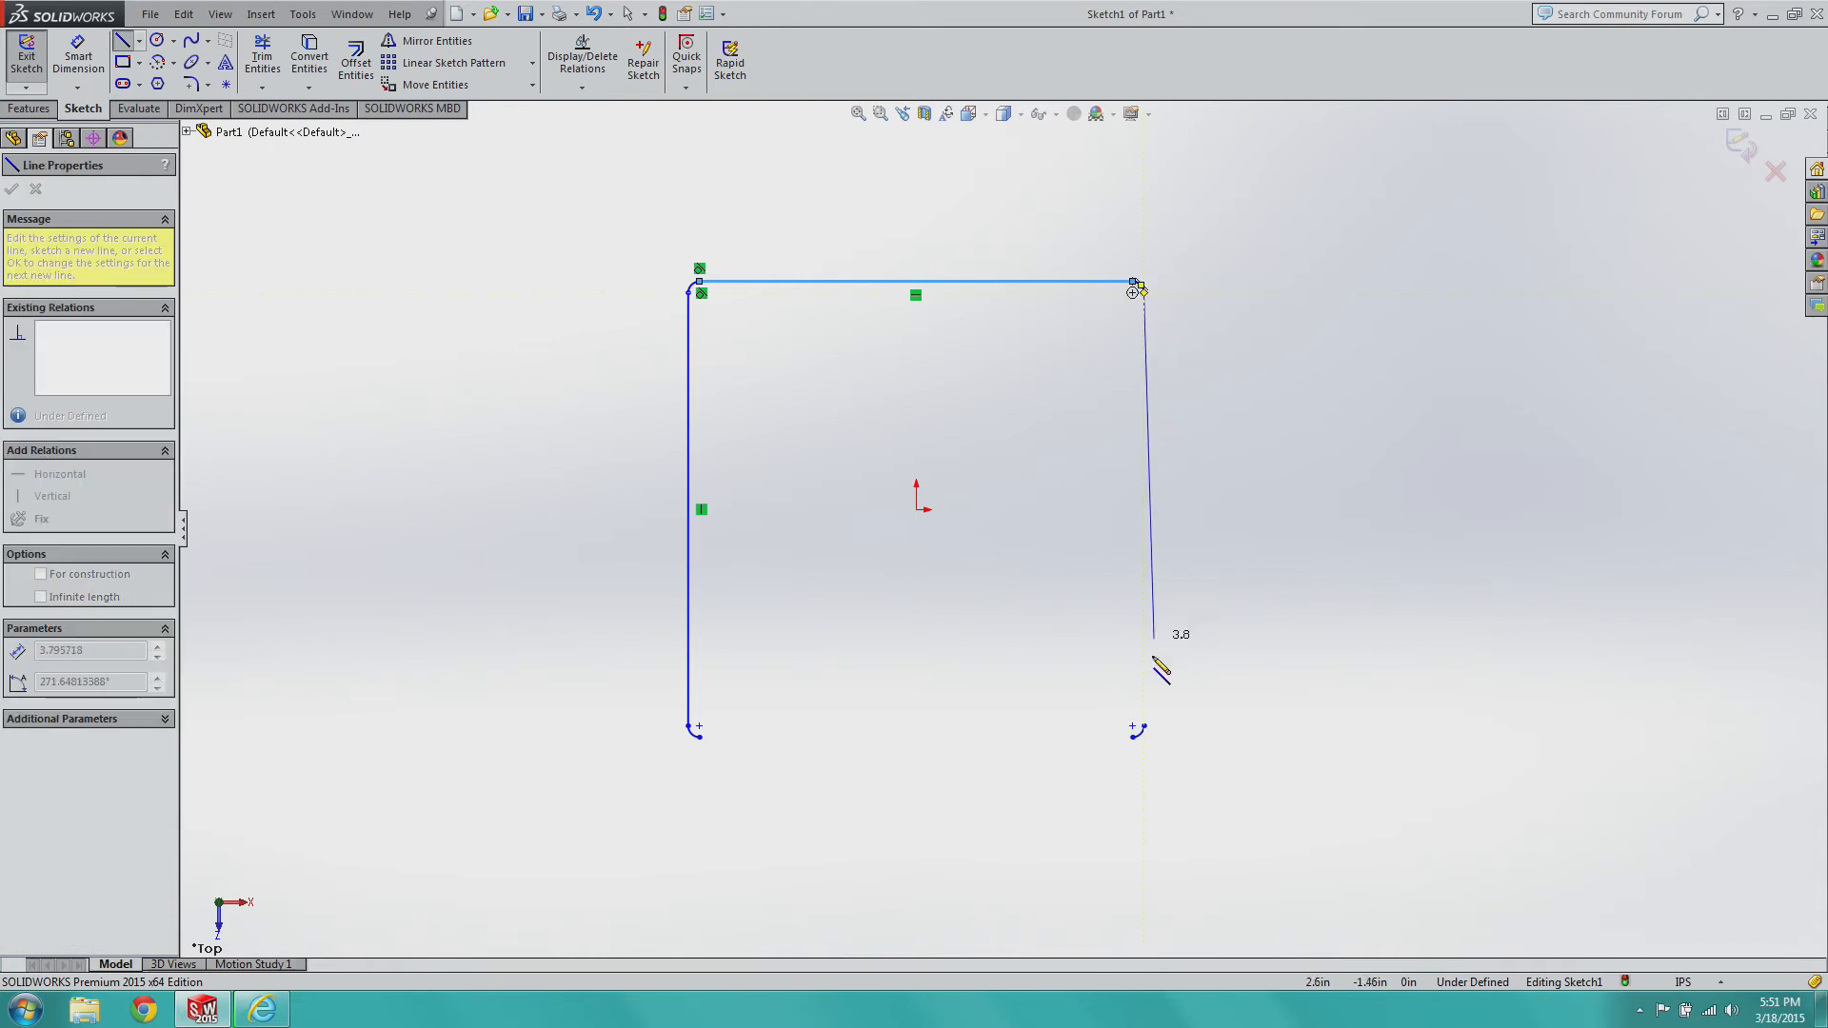
{"action": "left_click", "coordinate": [1144, 728]}
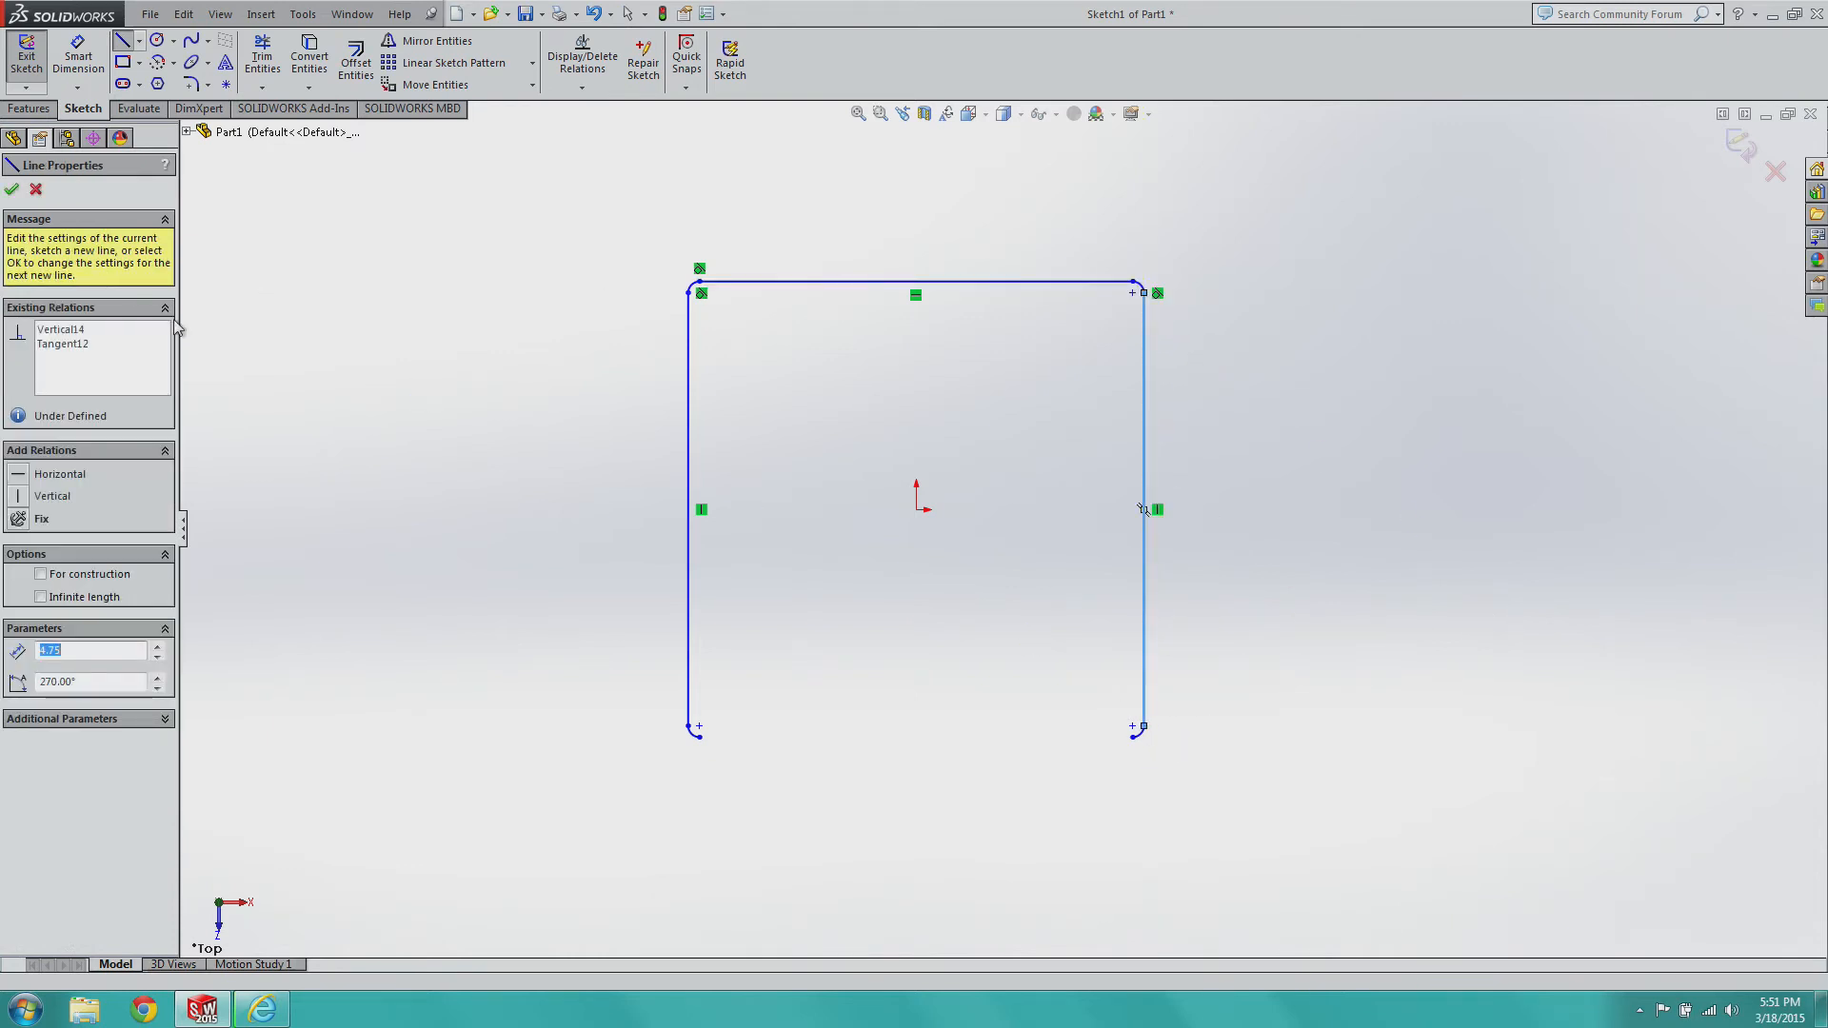
{"action": "left_click", "coordinate": [12, 190]}
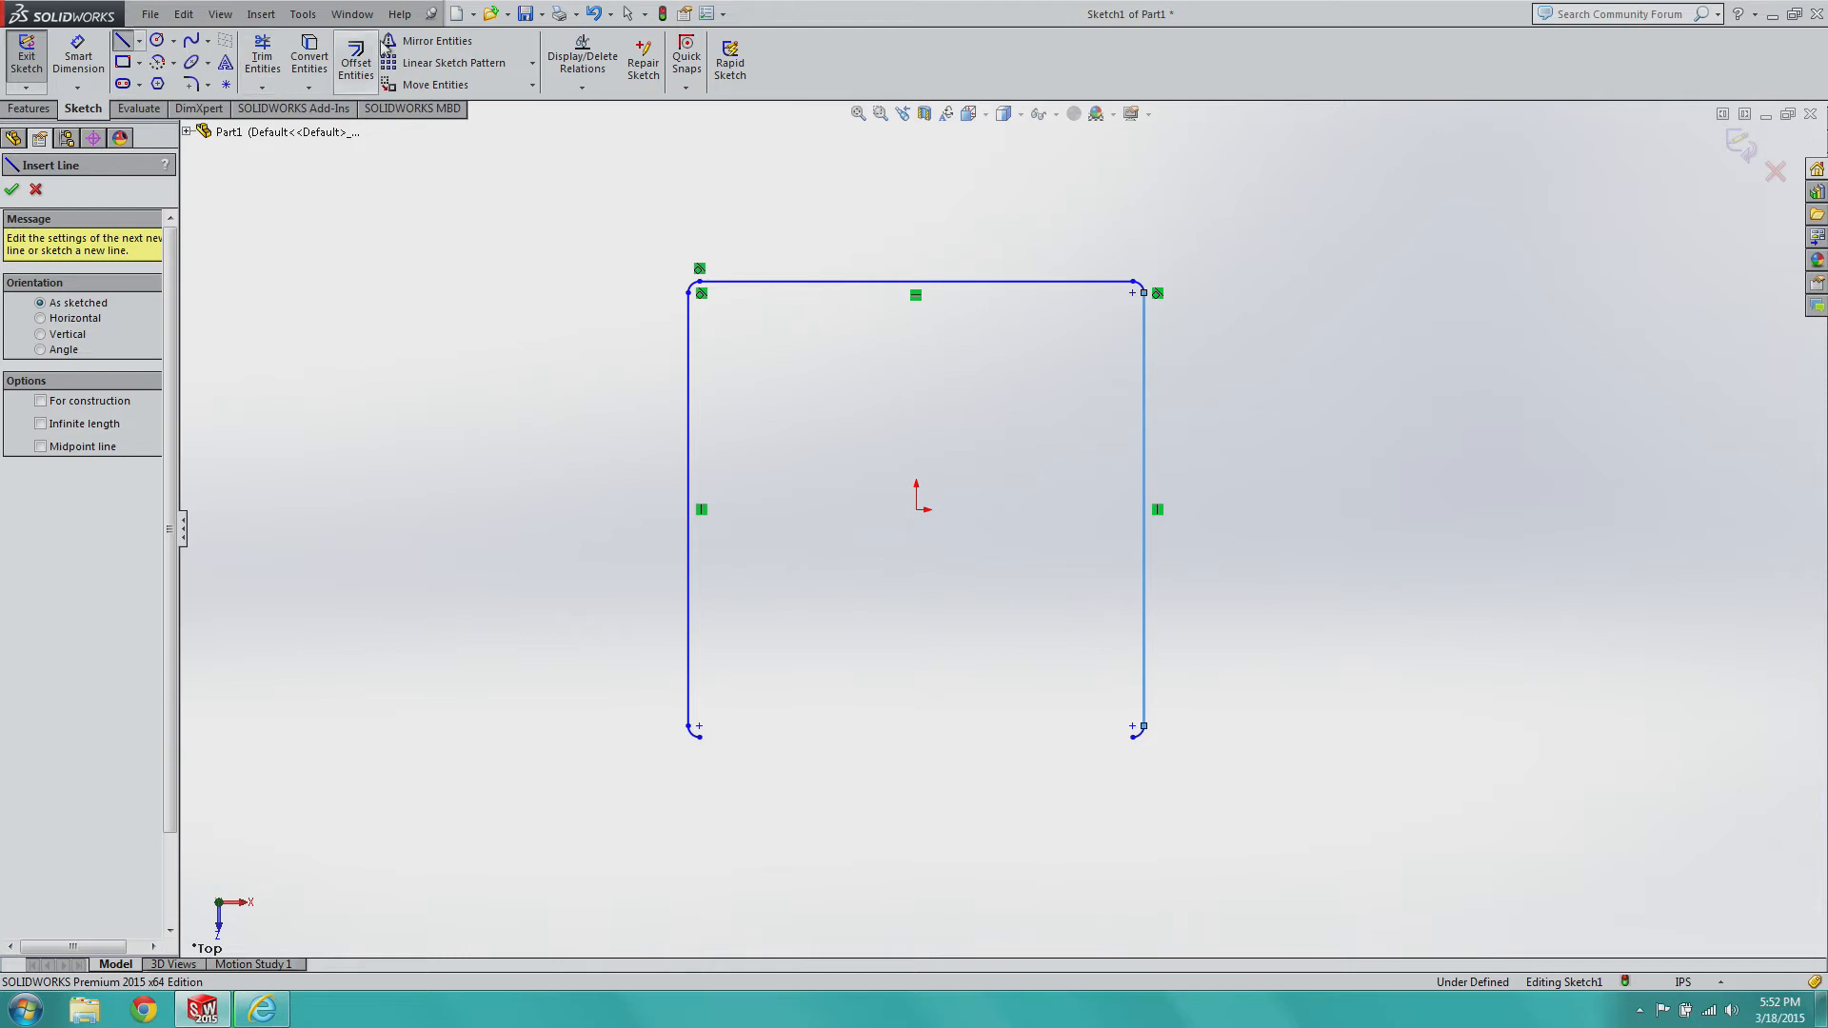
{"action": "left_click", "coordinate": [399, 13]}
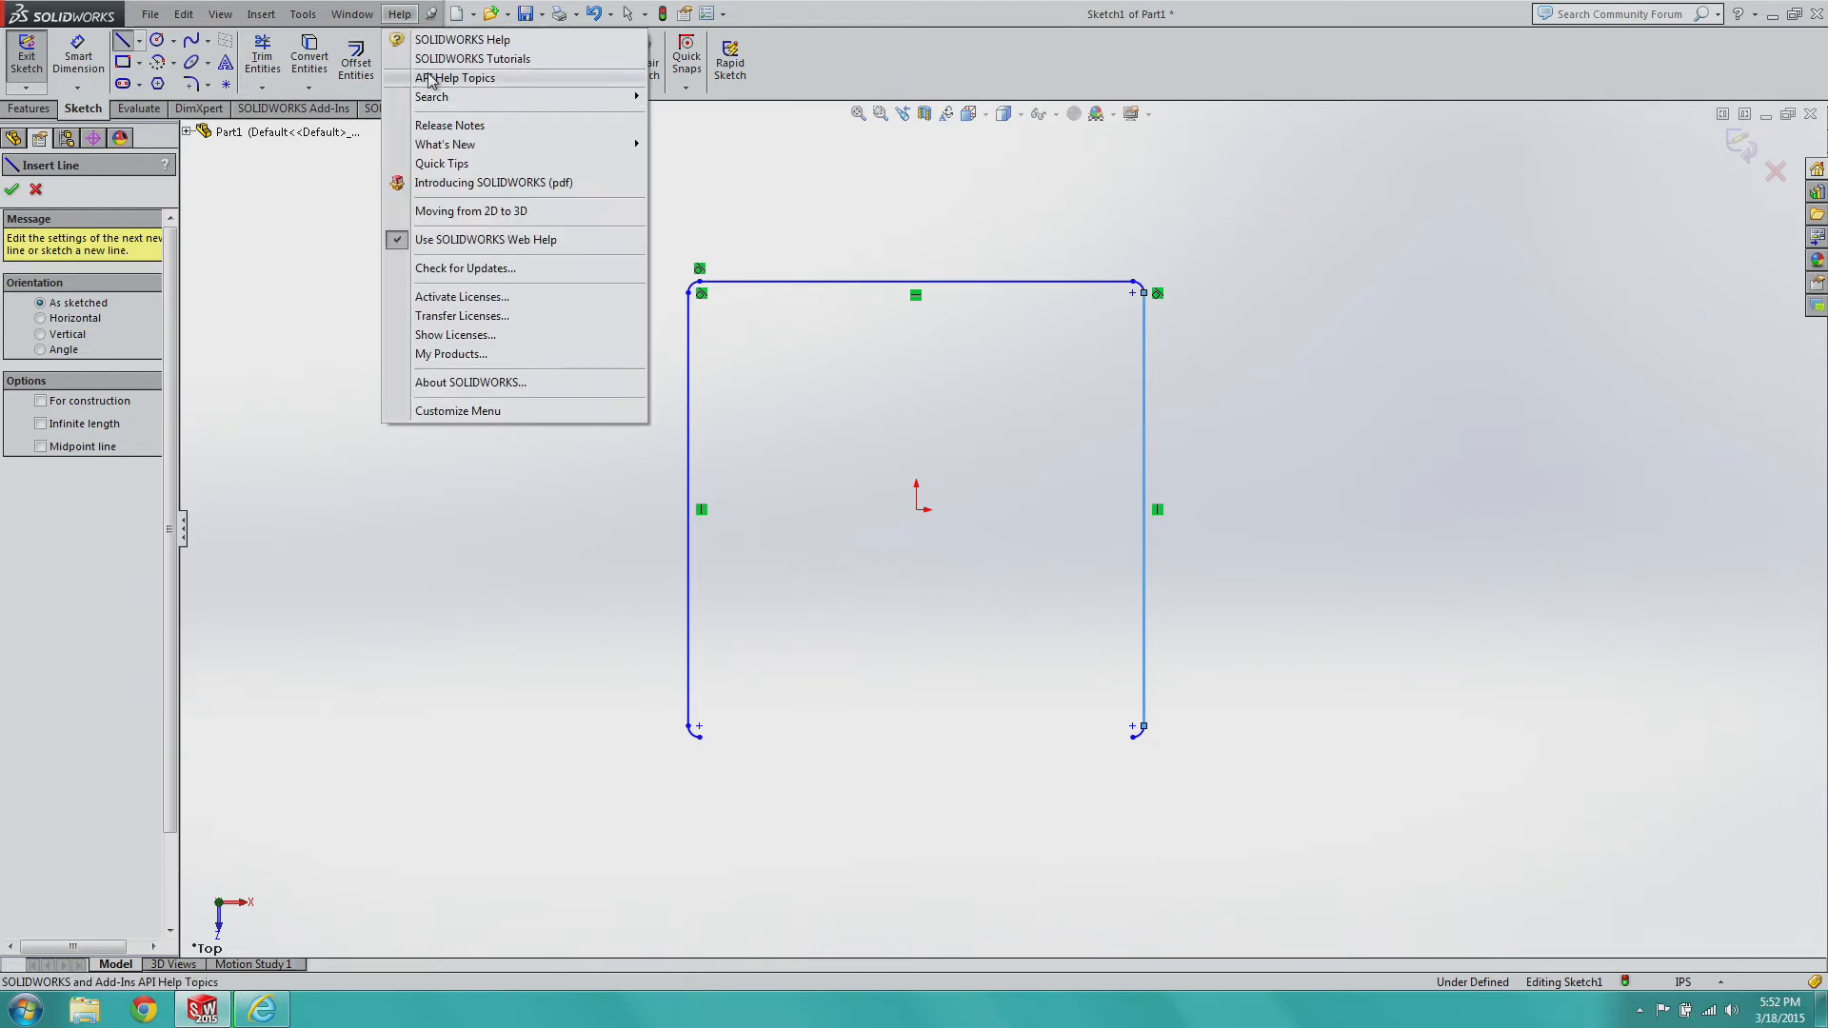
{"action": "left_click", "coordinate": [917, 8]}
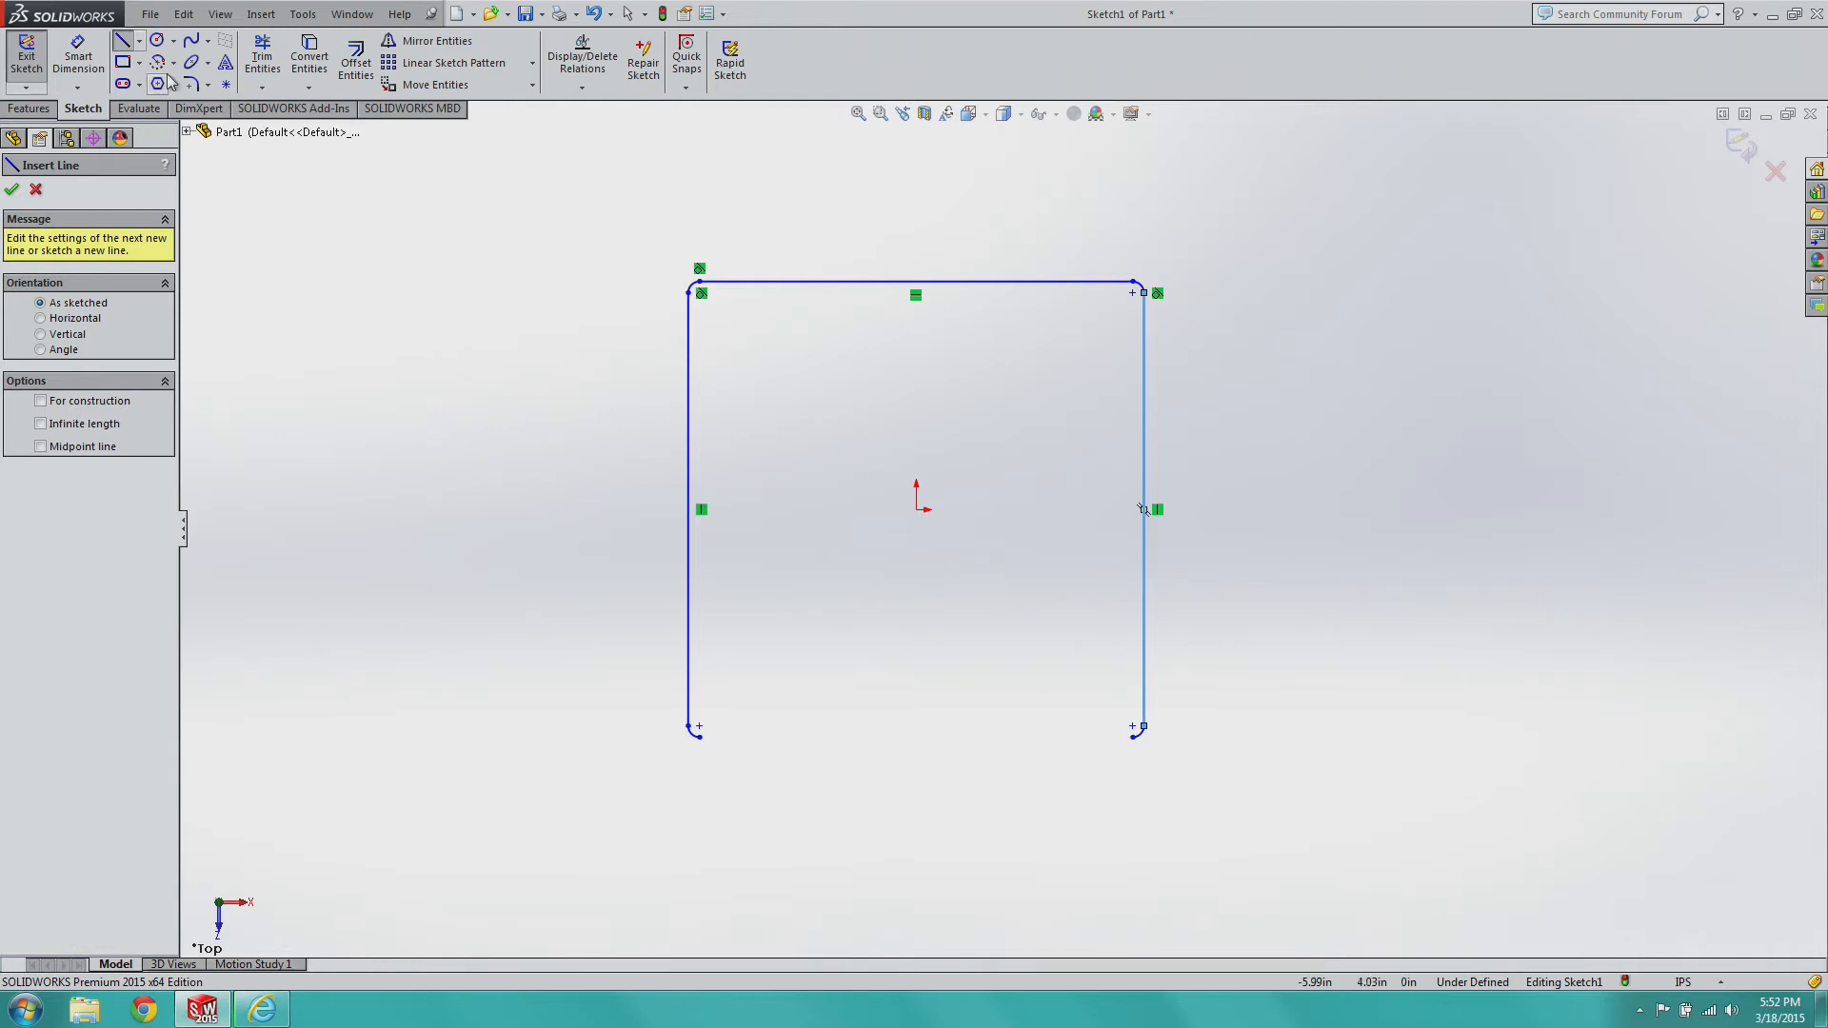
Try to close the profile's bottom side with a horizontal line between the lower arcs, and delete that line.
{"action": "left_click", "coordinate": [1133, 736]}
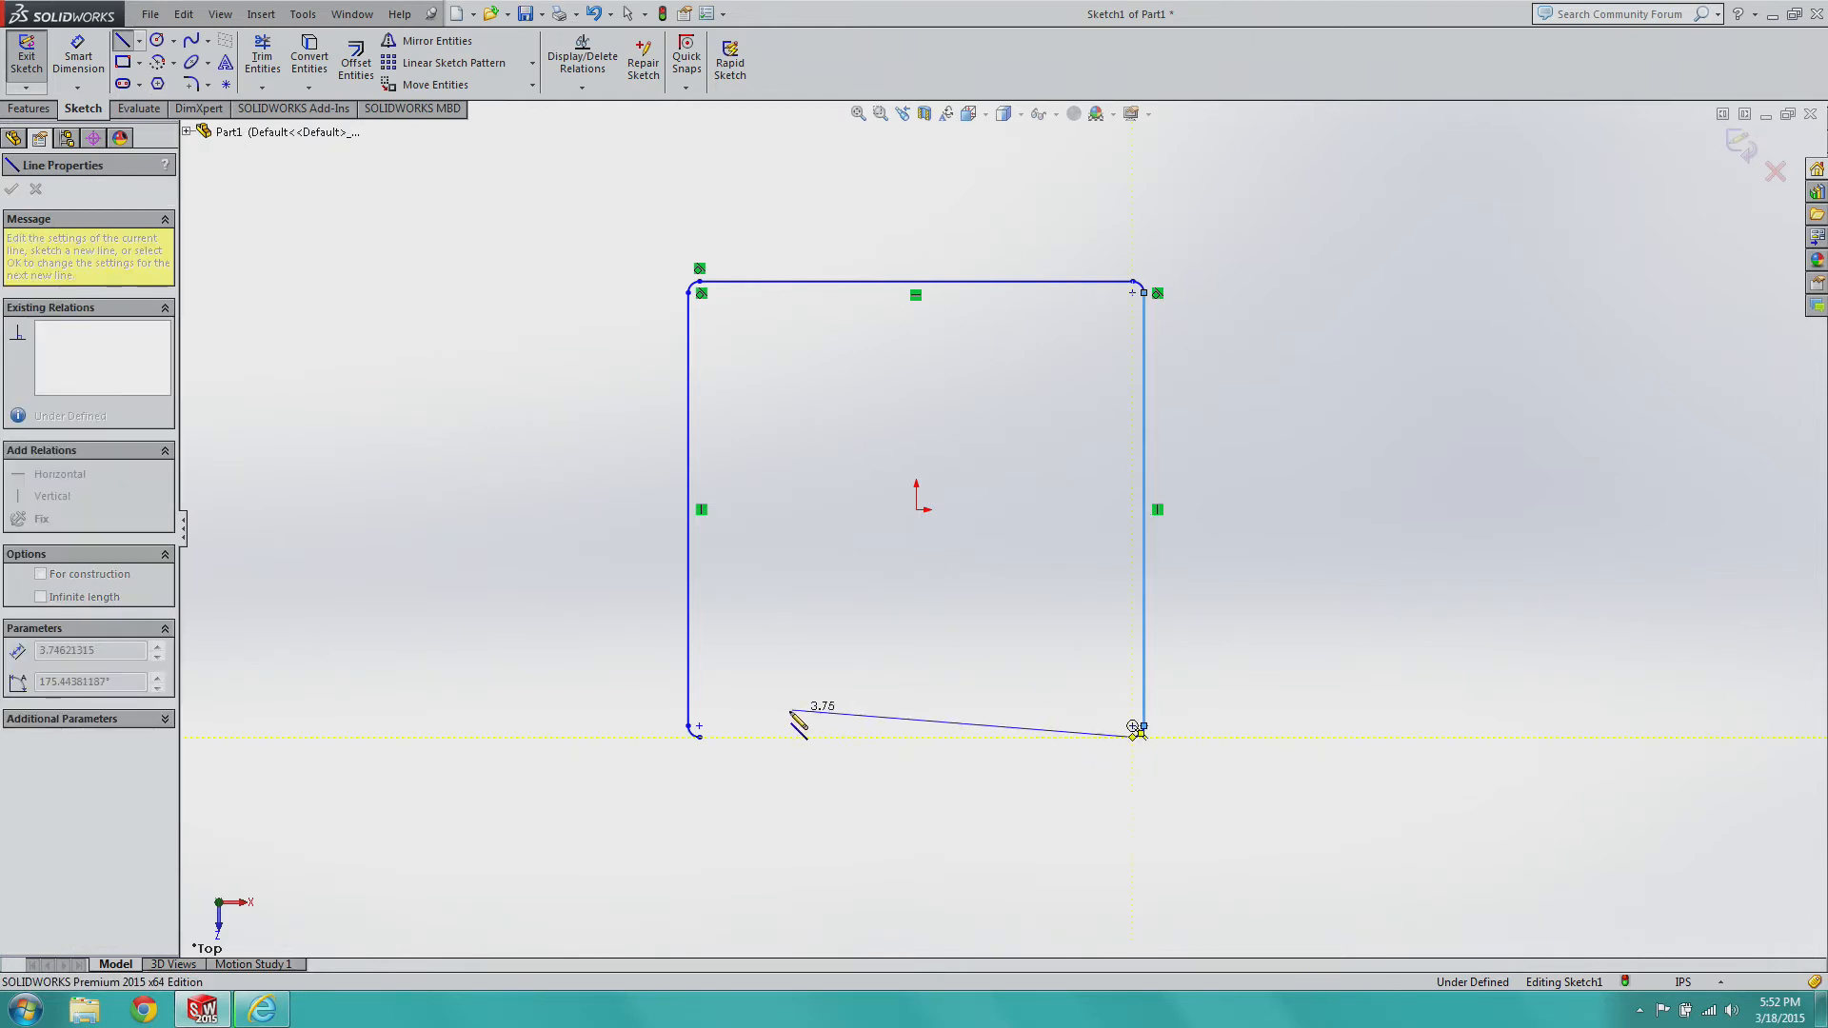
{"action": "left_click", "coordinate": [699, 736]}
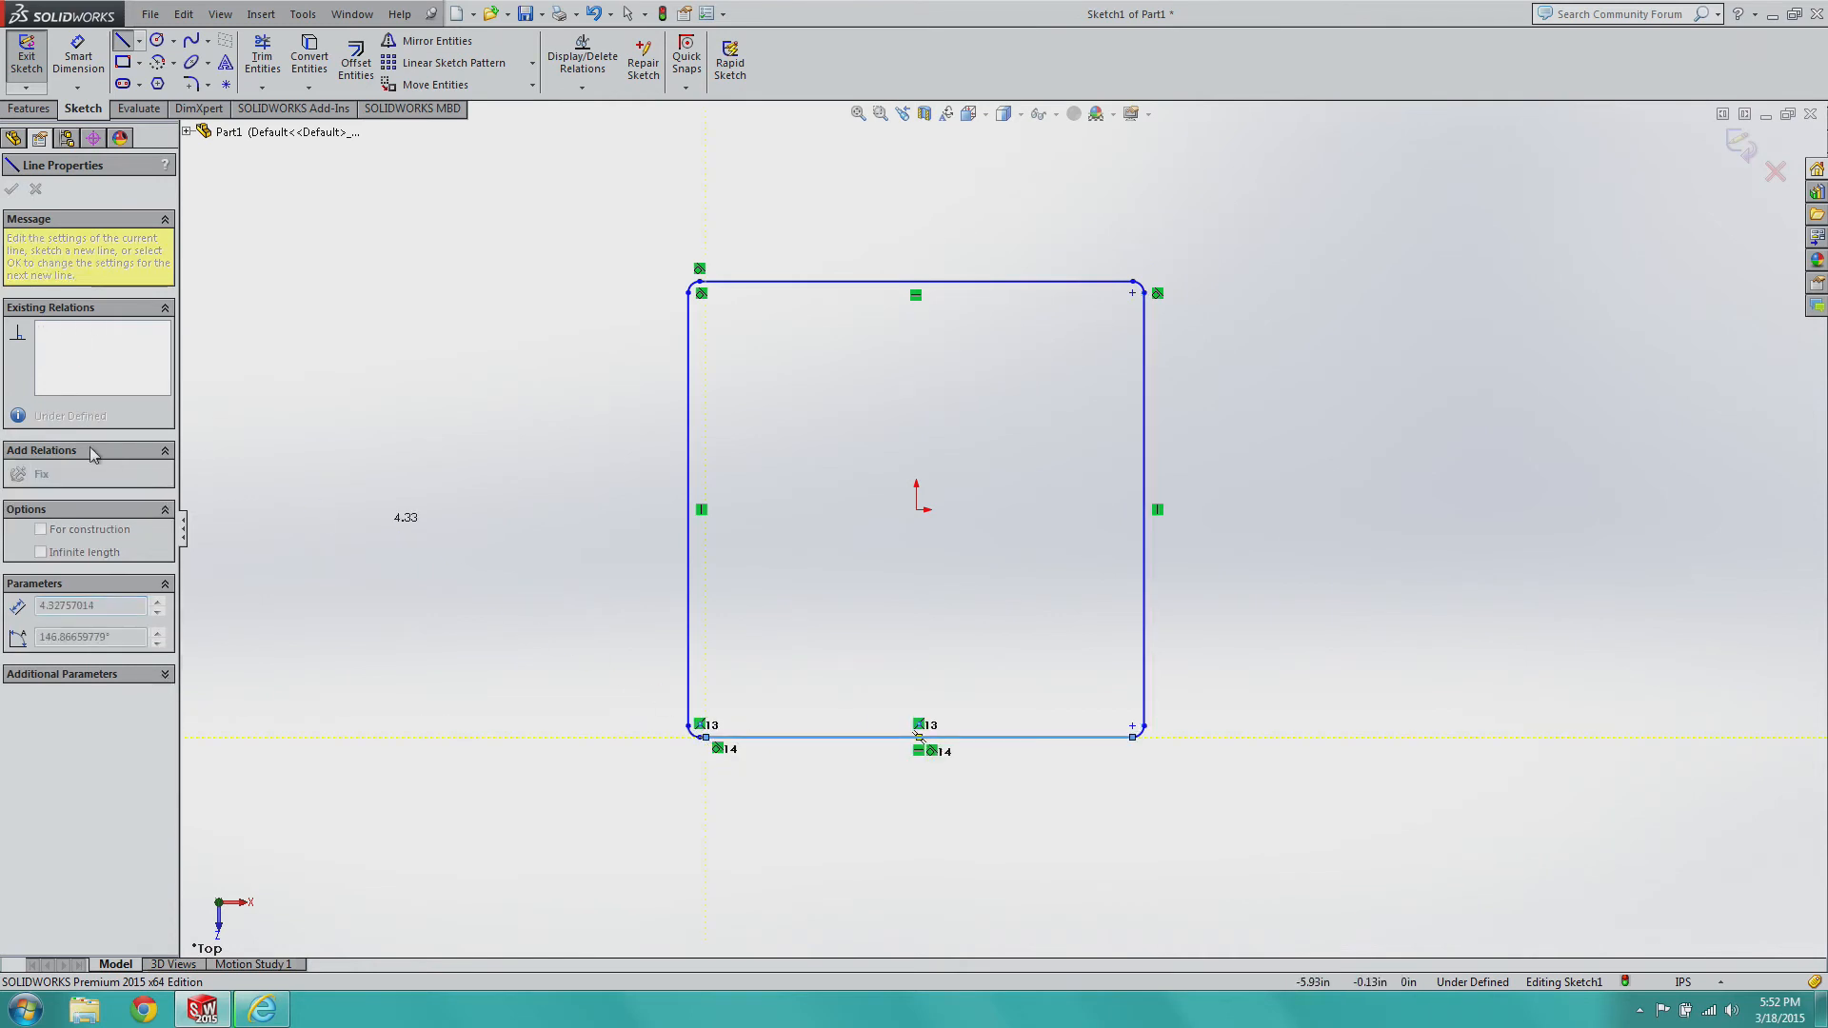
{"action": "key", "text": "Escape"}
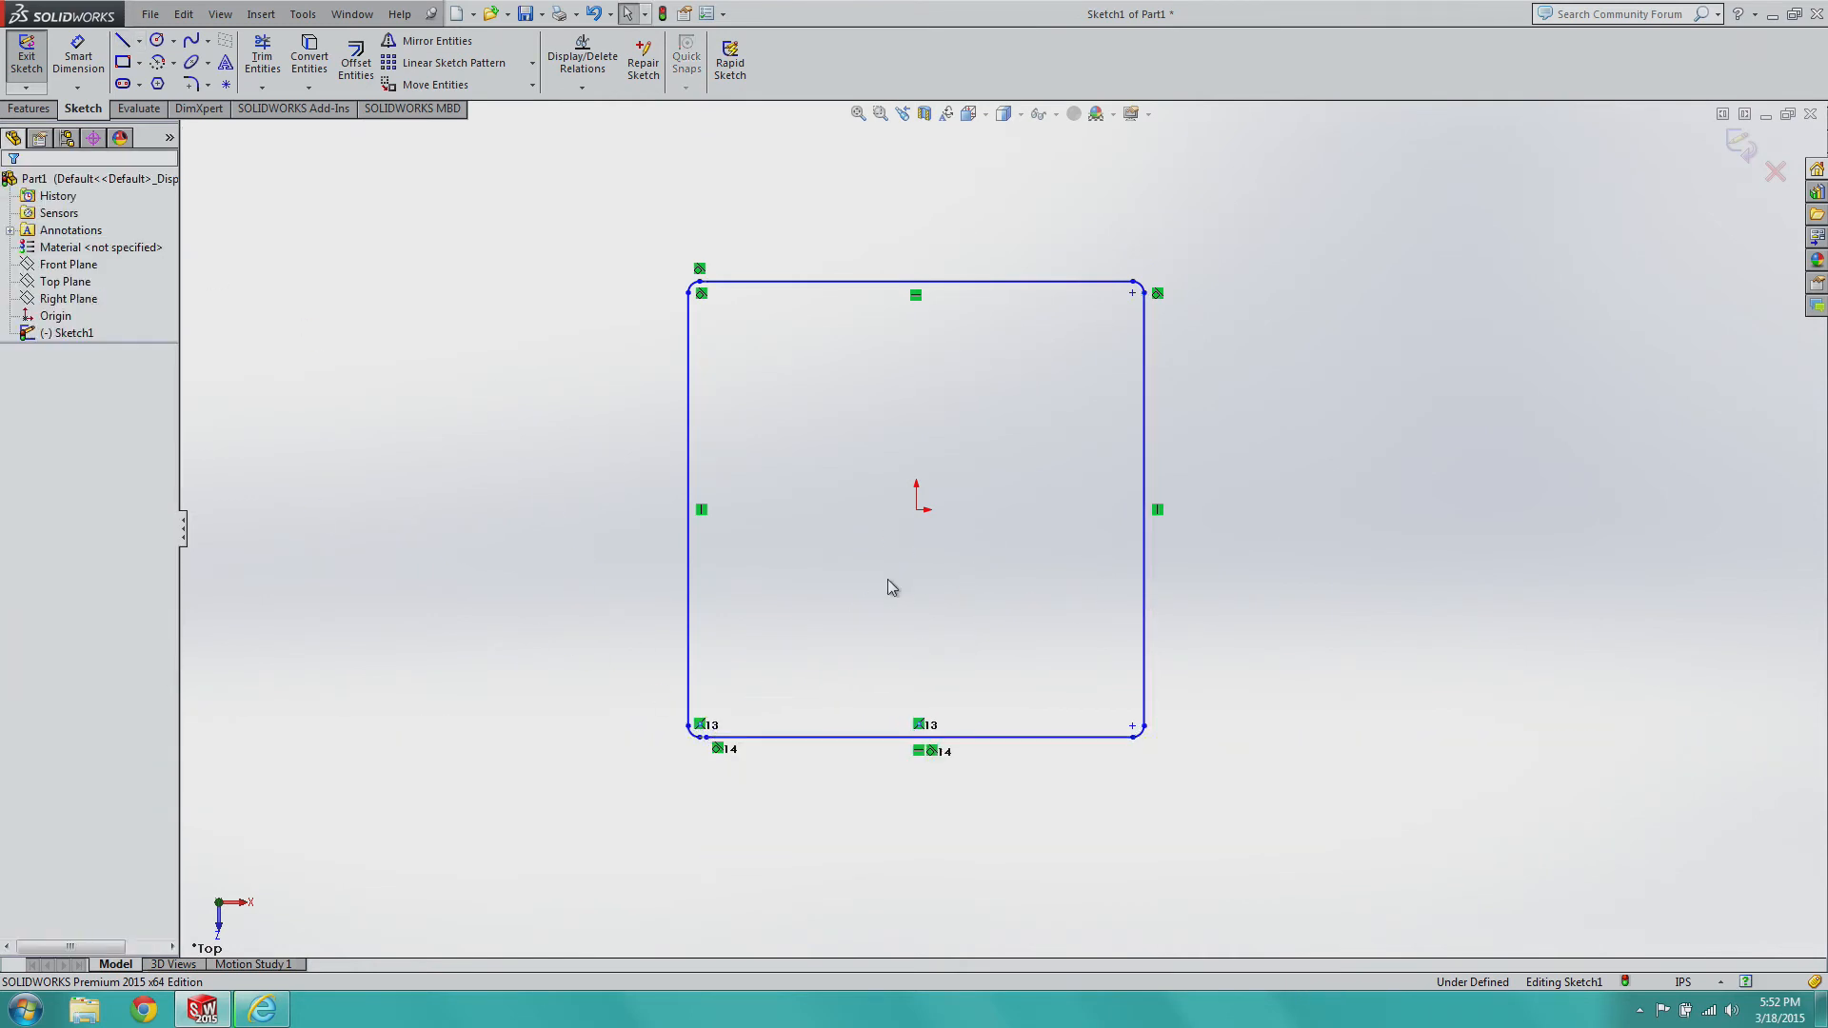
{"action": "scroll", "coordinate": [716, 785], "scroll_direction": "down", "scroll_amount": 1}
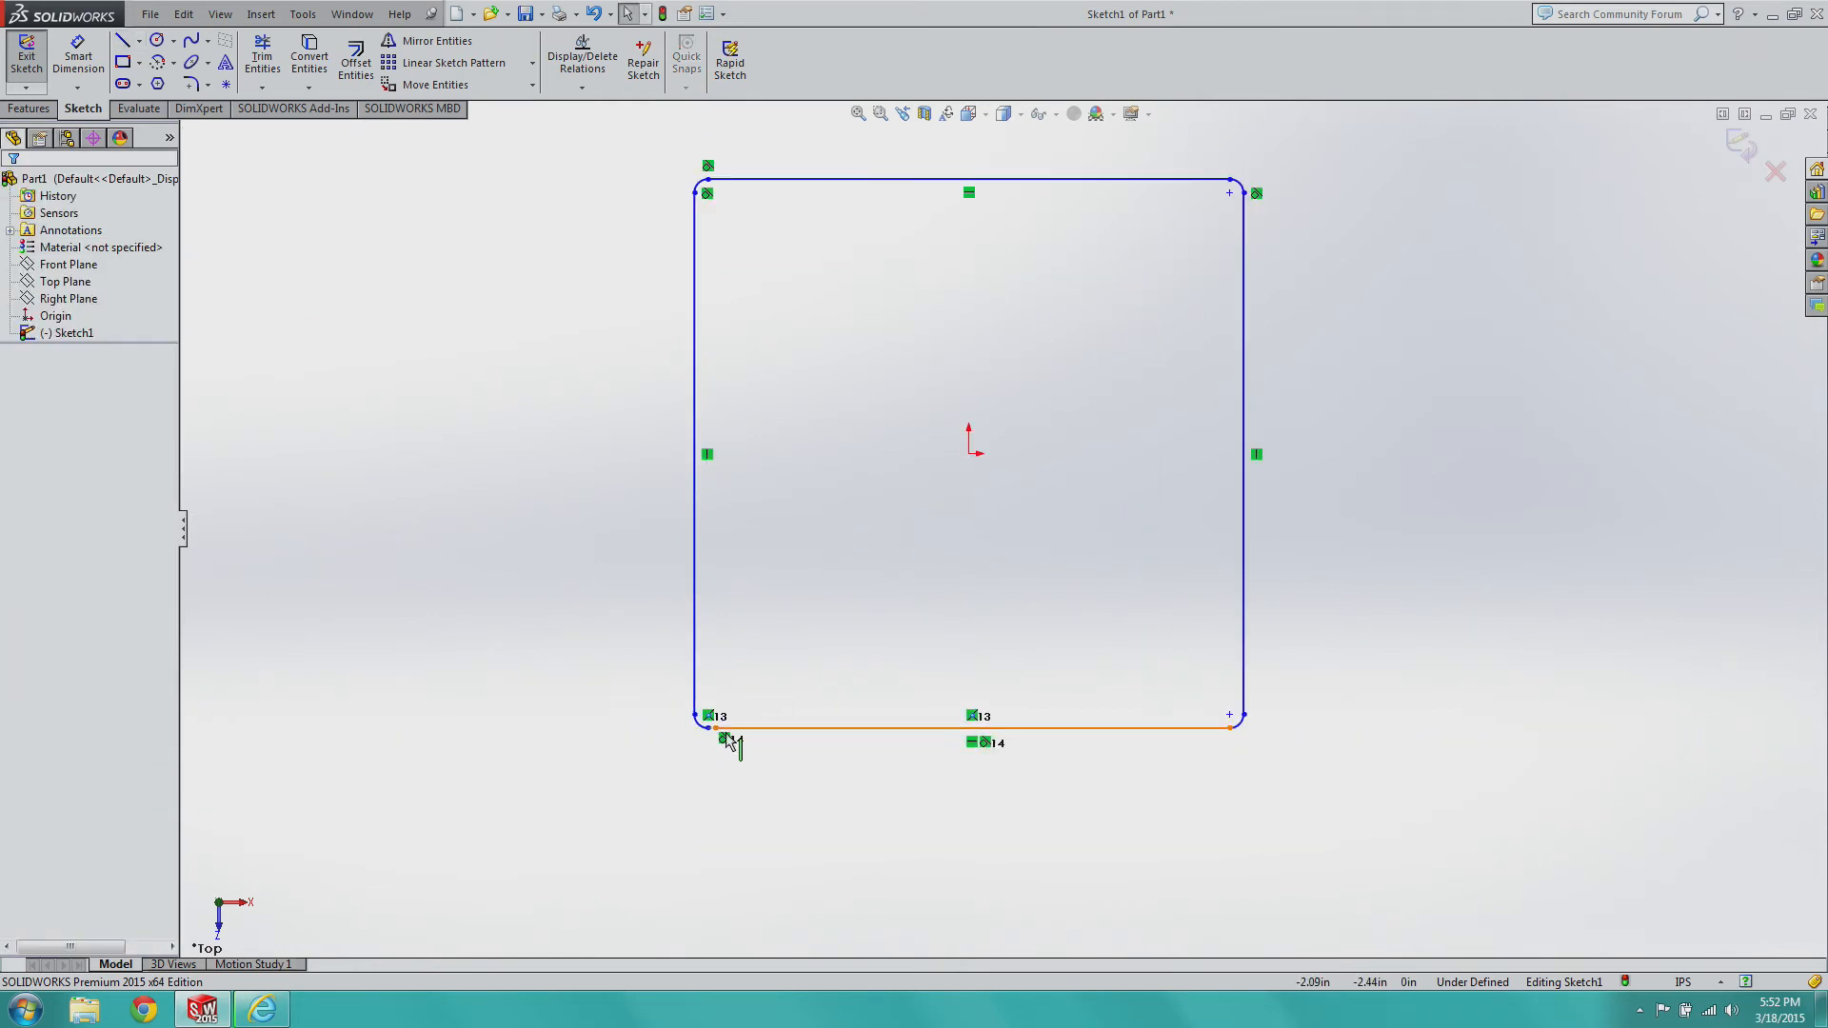
{"action": "left_click", "coordinate": [778, 728]}
{"action": "key", "text": "Delete"}
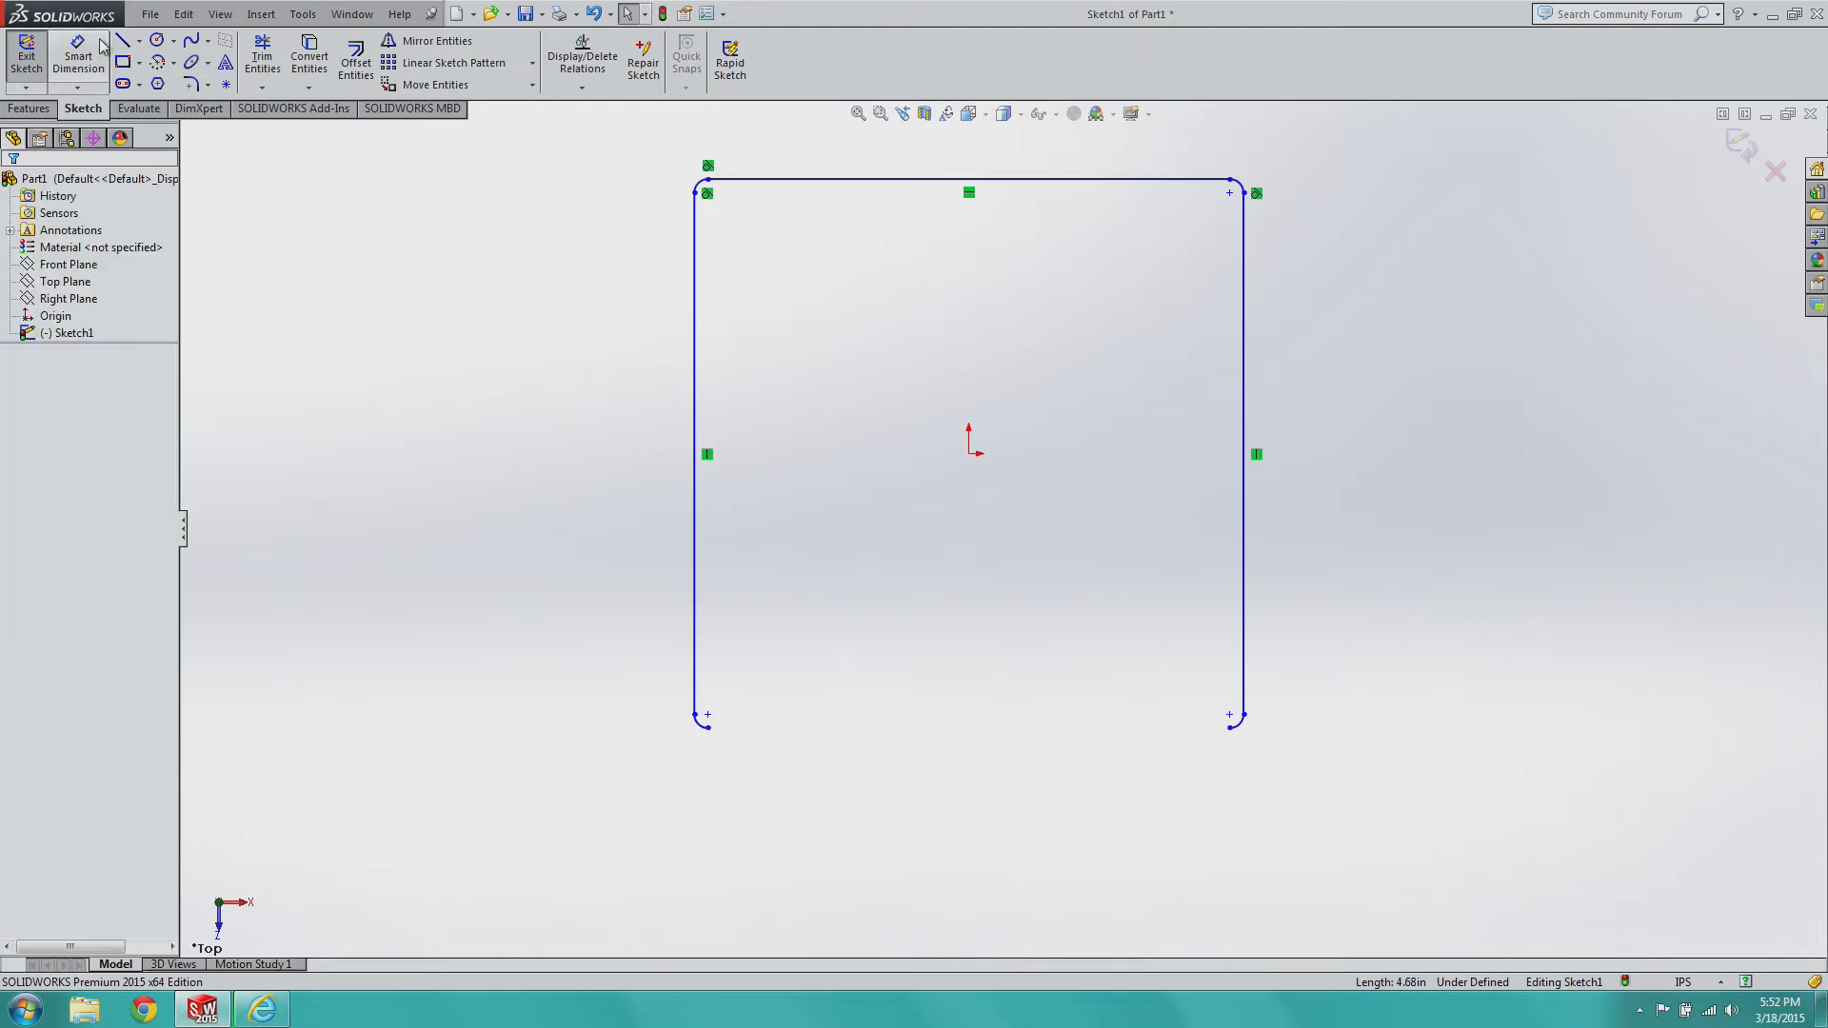
Draw a horizontal 4.75 in line from the lower-right arc's bottom endpoint to the lower-left arc's bottom endpoint and leave the Line tool.
{"action": "left_click", "coordinate": [123, 40]}
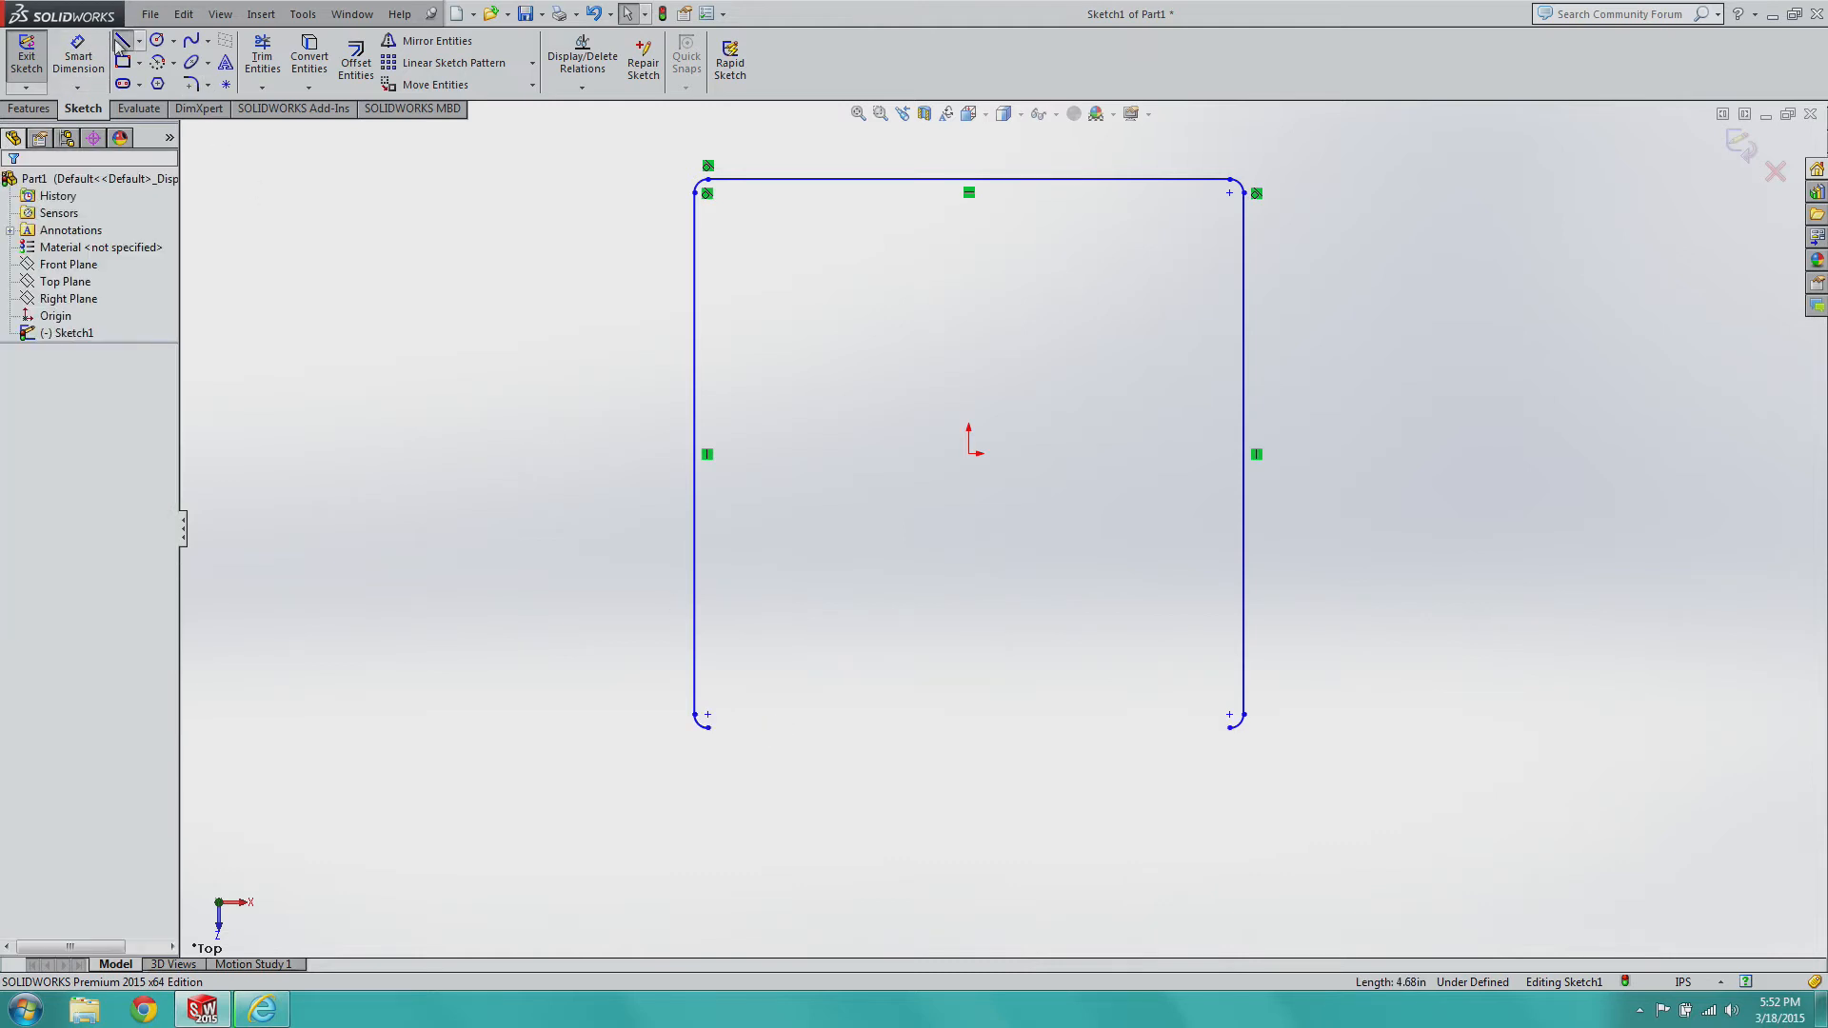
{"action": "left_click", "coordinate": [1230, 728]}
{"action": "left_click", "coordinate": [708, 729]}
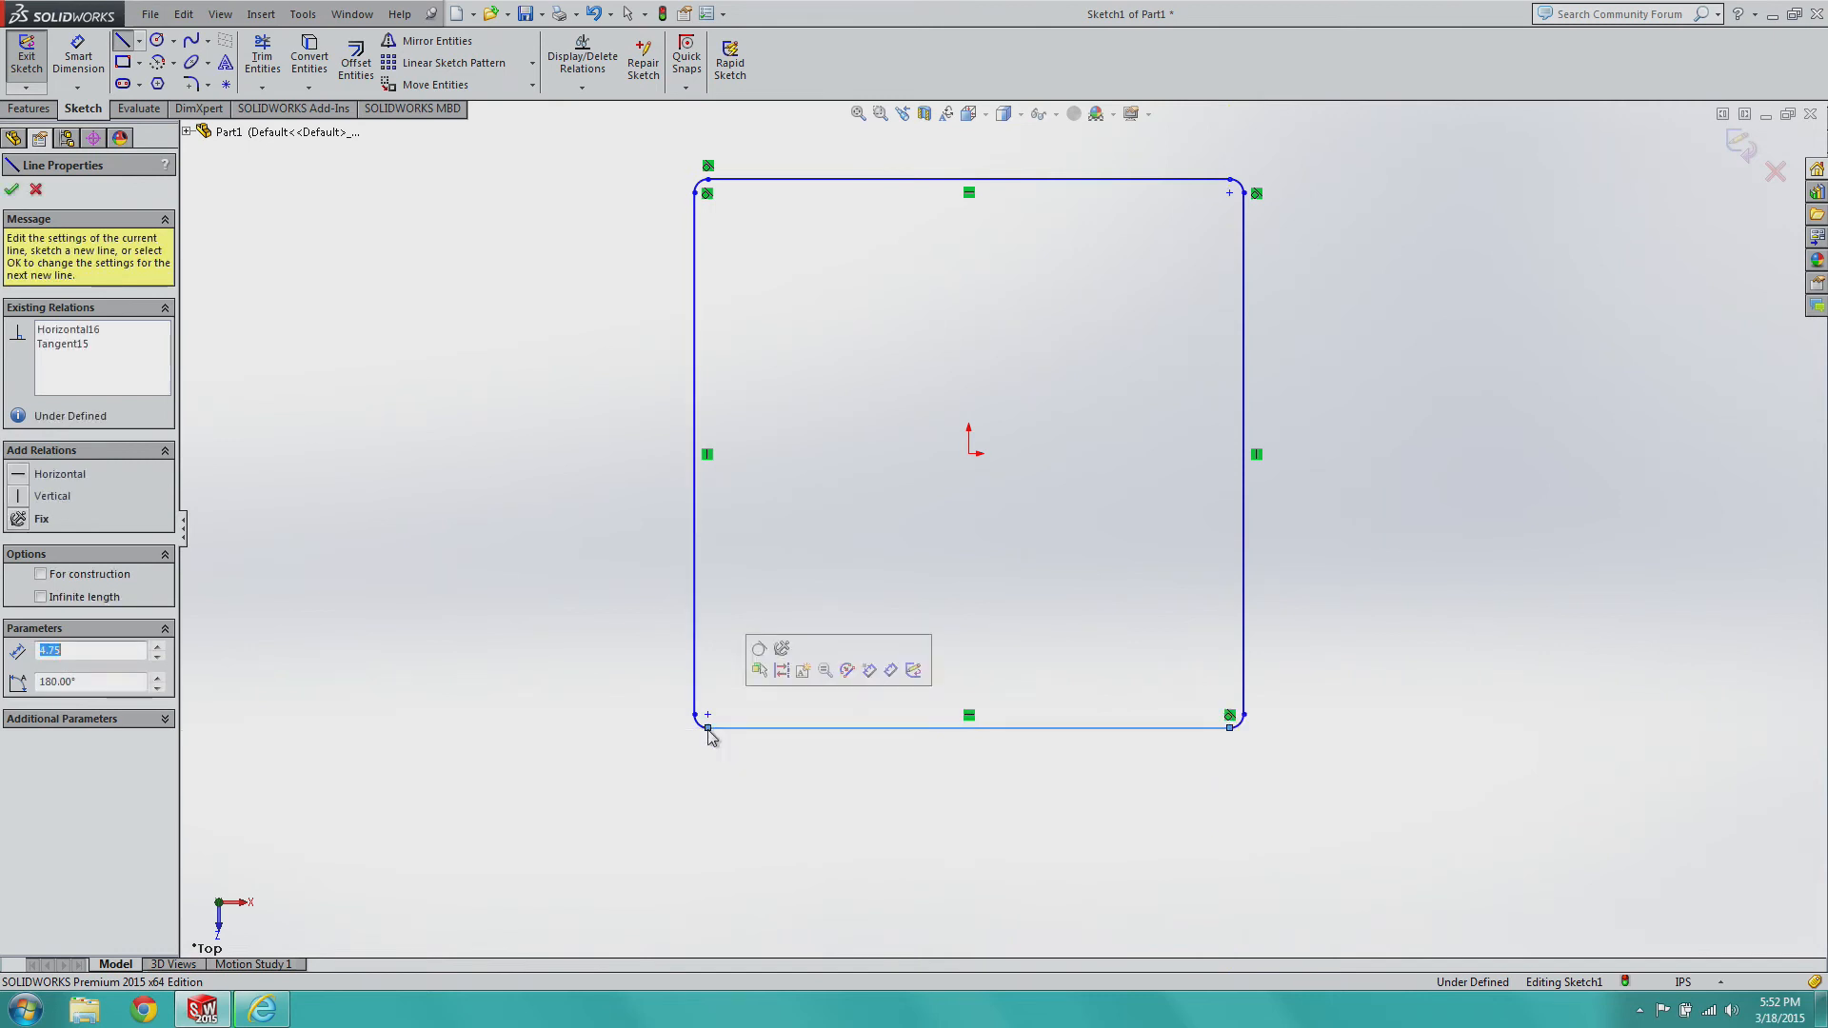
{"action": "left_click", "coordinate": [11, 190]}
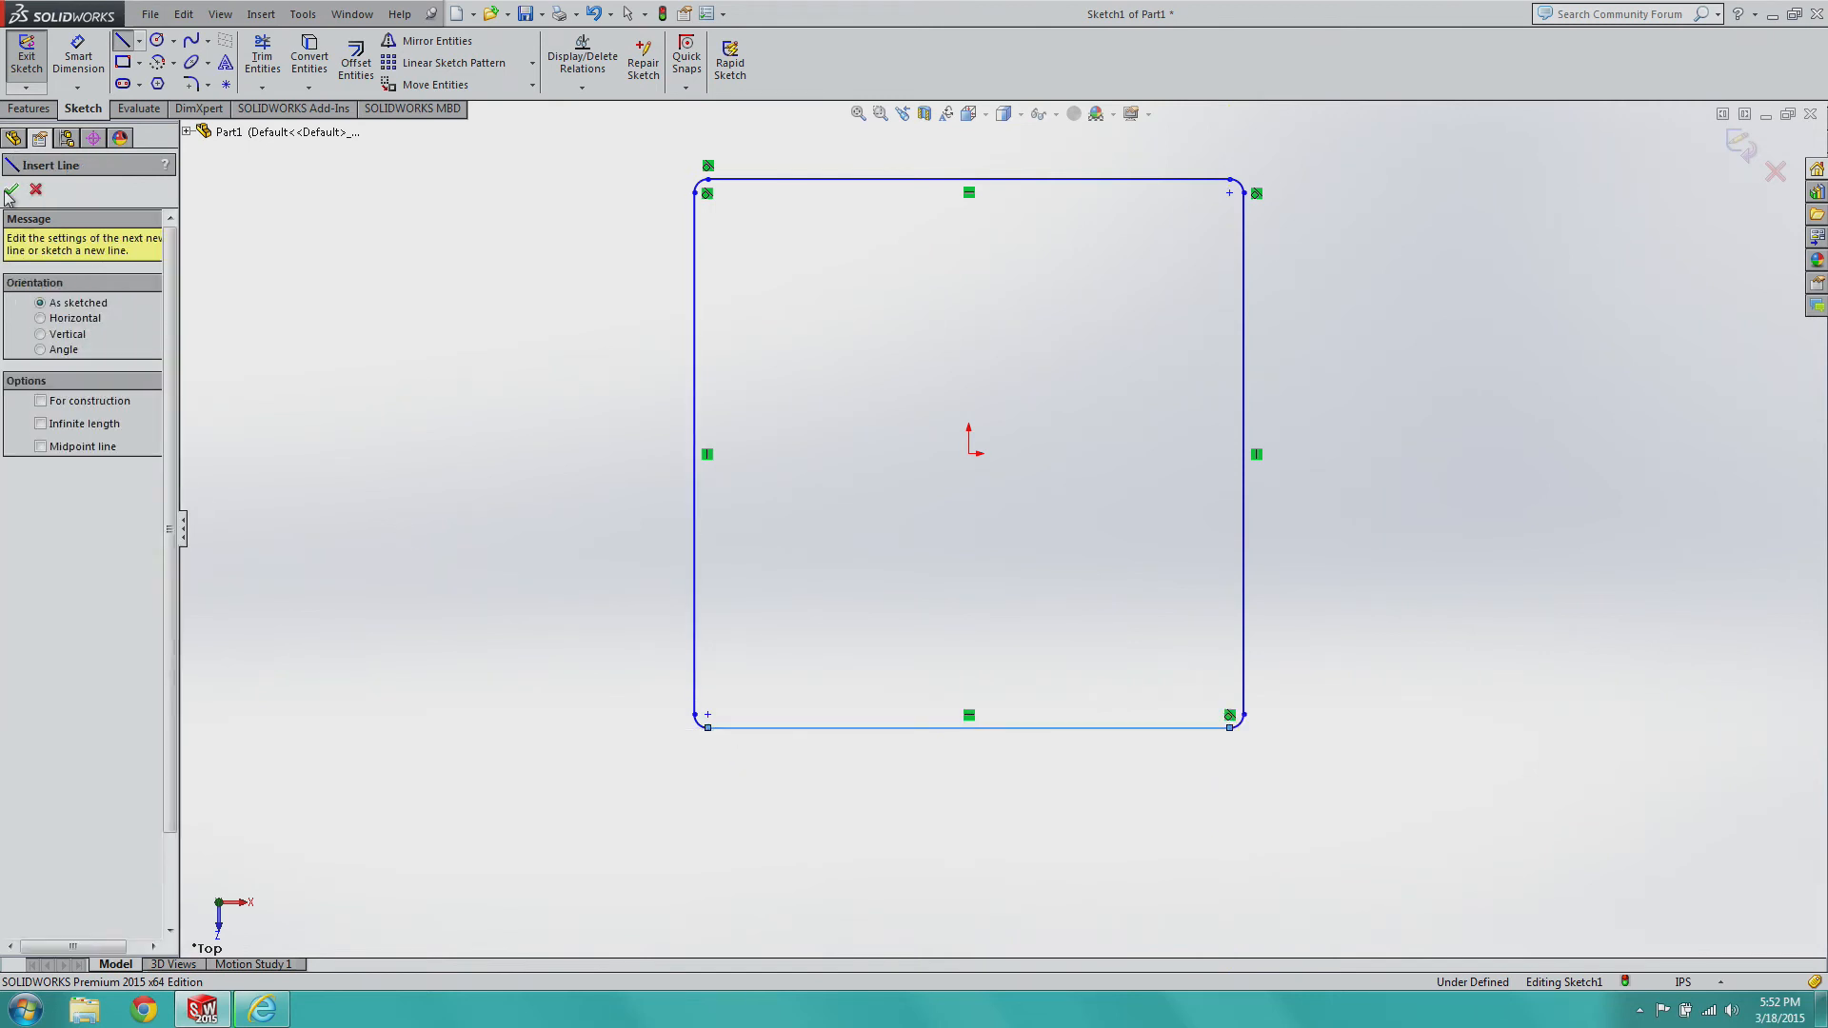
{"action": "scroll", "coordinate": [891, 448], "scroll_direction": "up", "scroll_amount": 3}
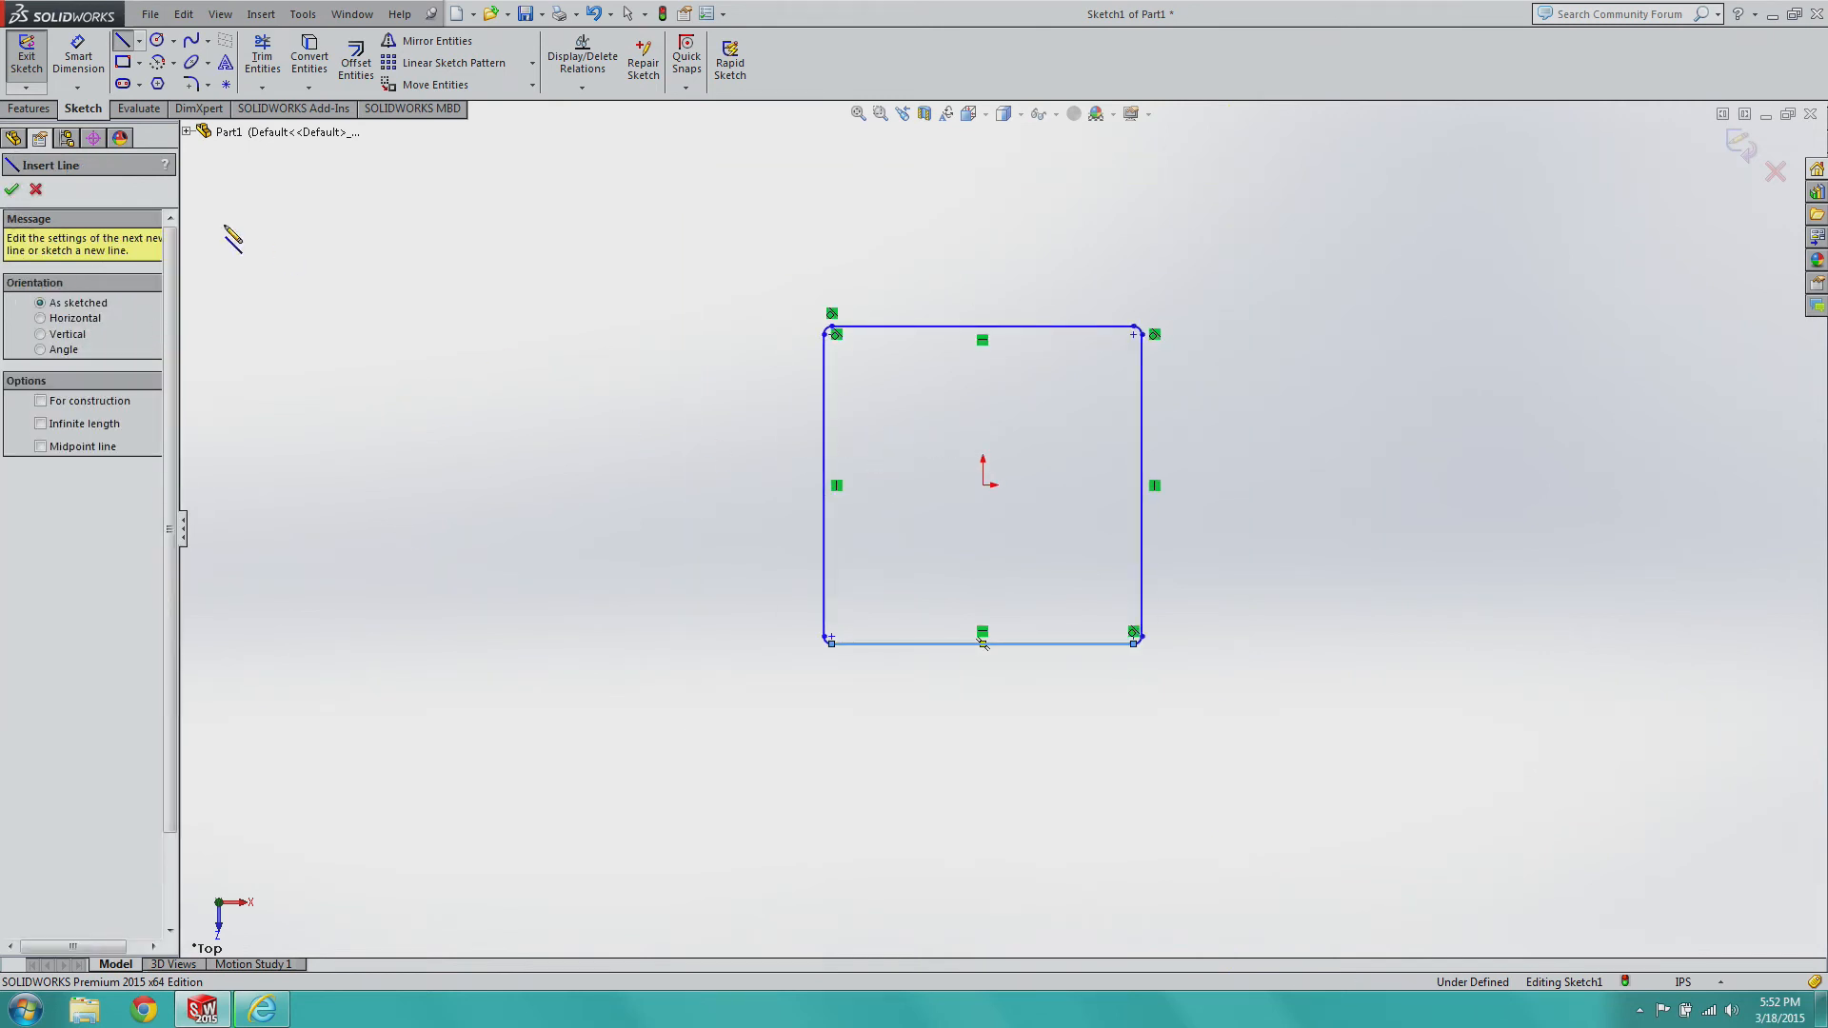
{"action": "left_click", "coordinate": [16, 192]}
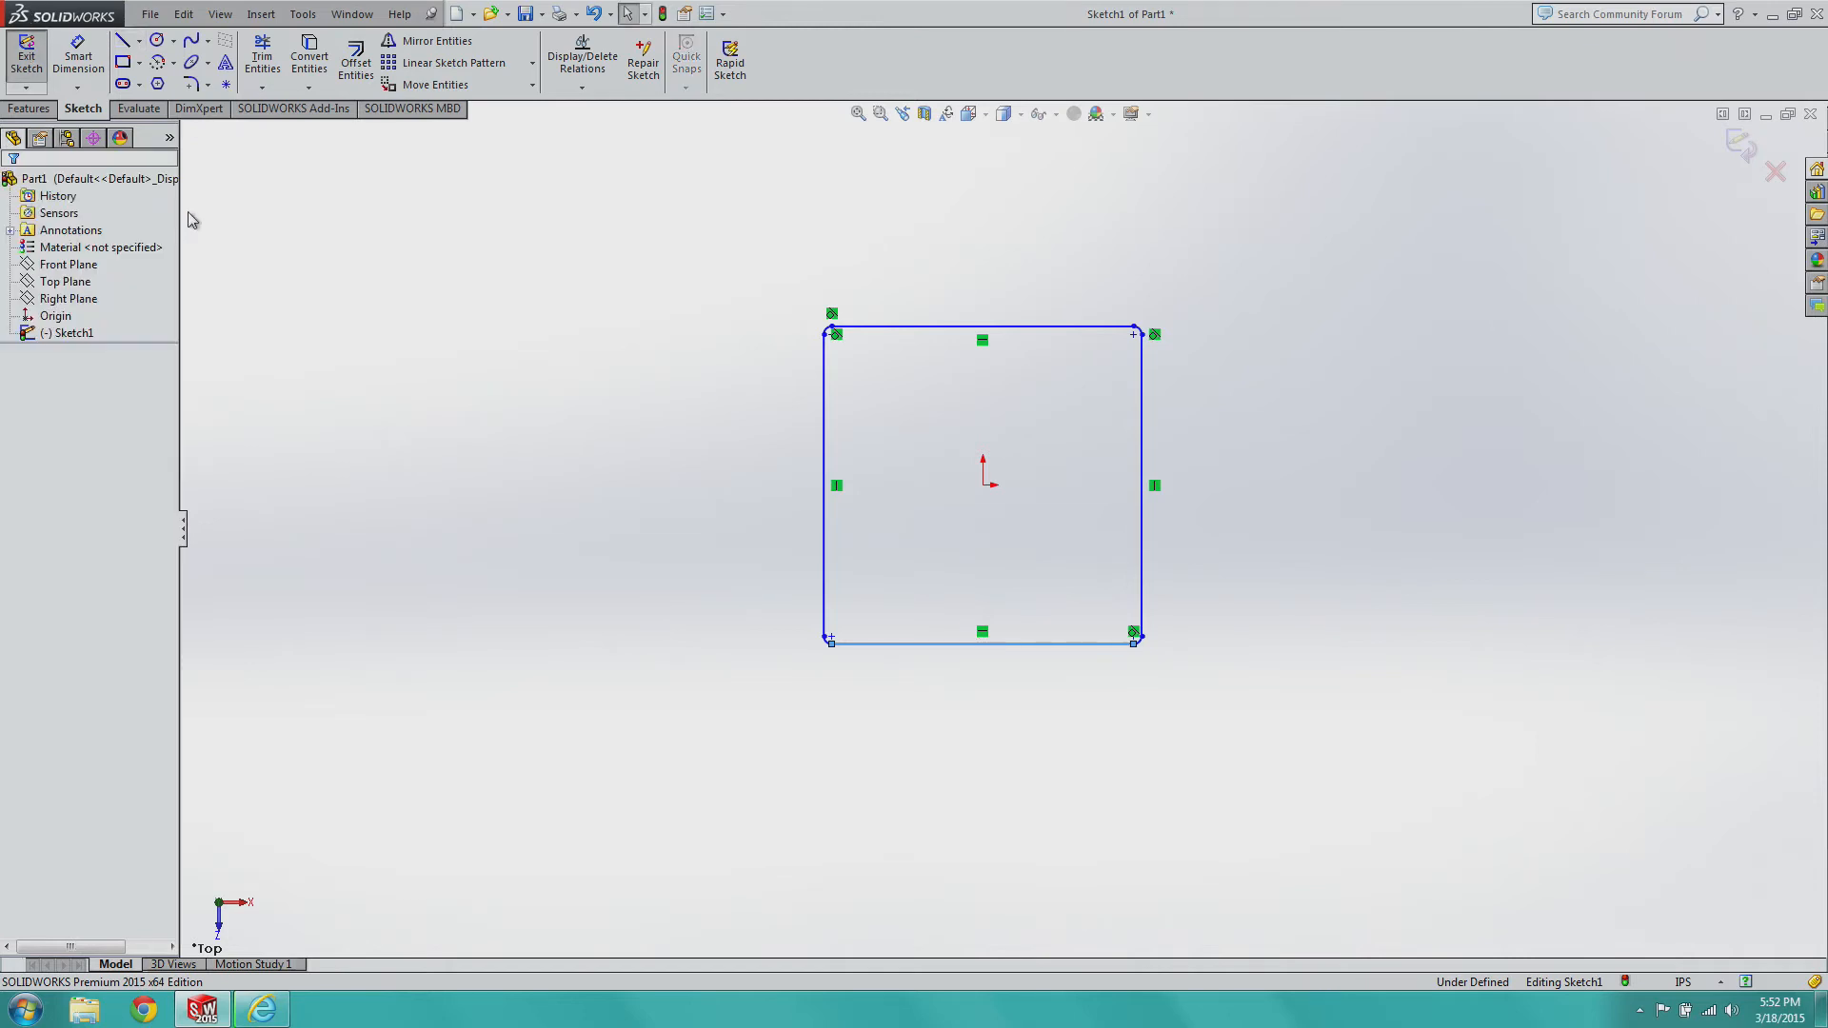
{"action": "scroll", "coordinate": [621, 396], "scroll_direction": "down", "scroll_amount": 3}
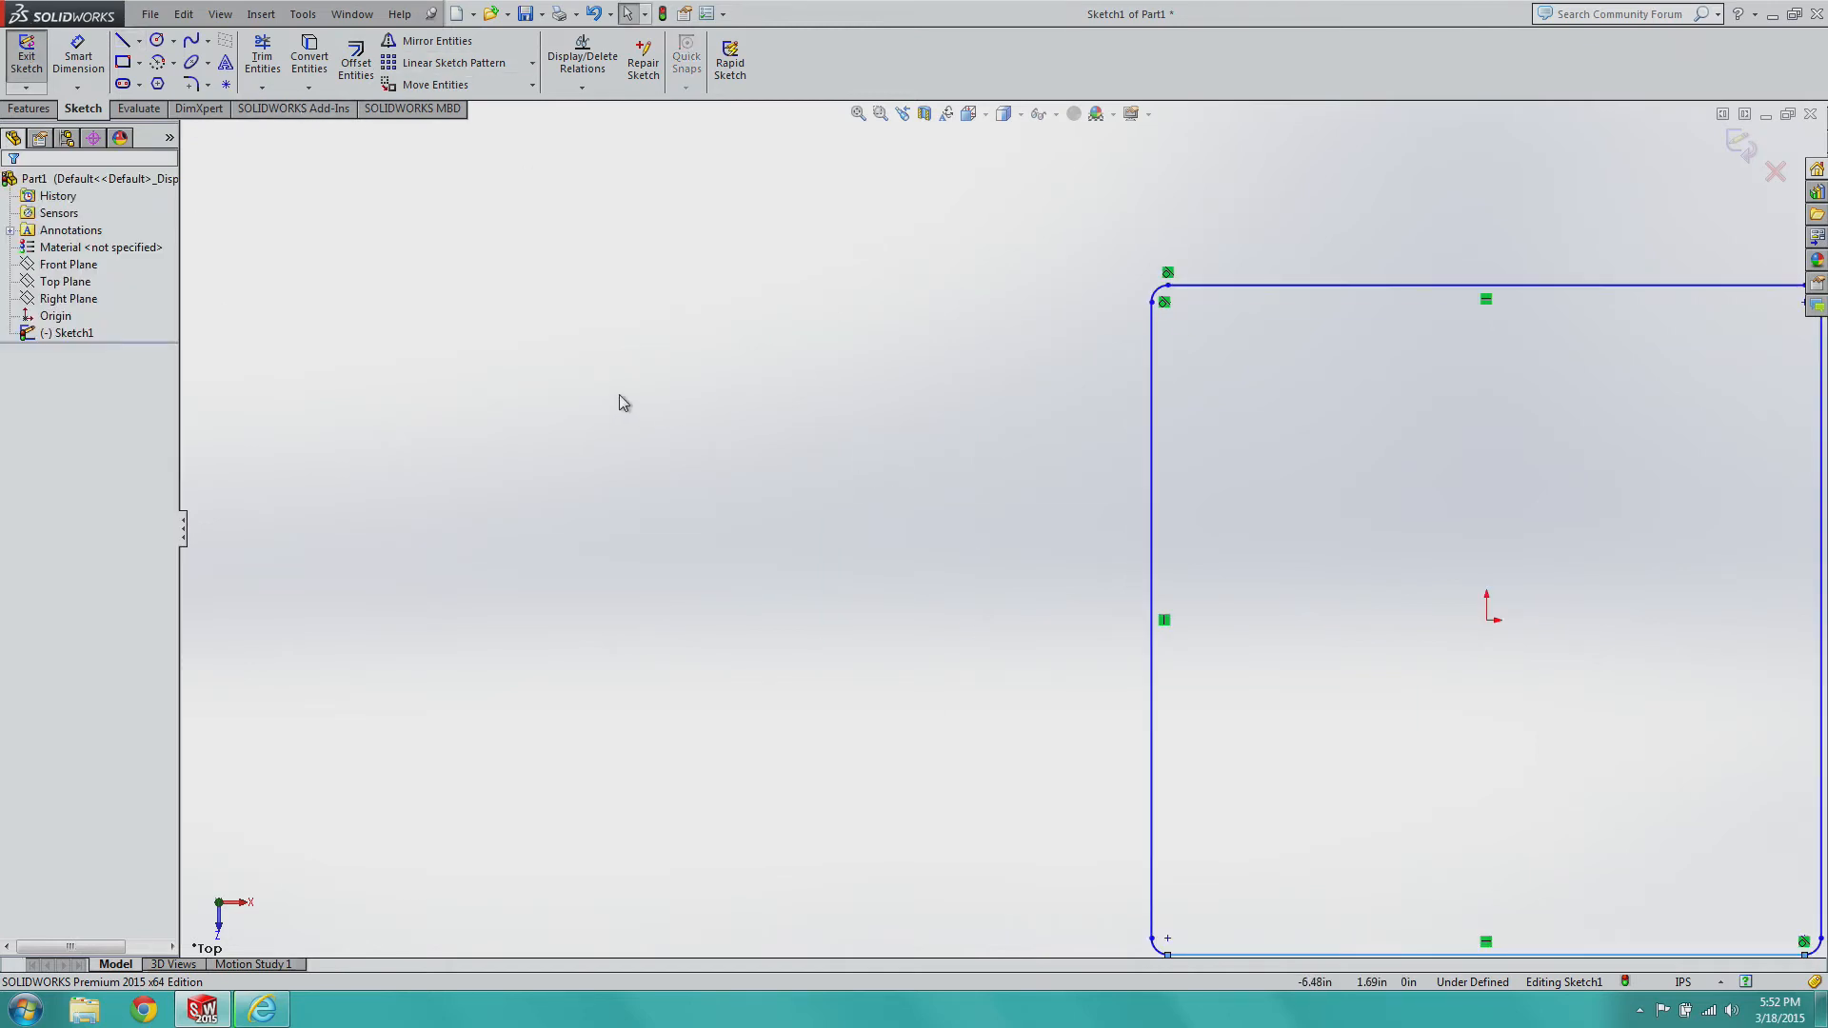
{"action": "scroll", "coordinate": [723, 371], "scroll_direction": "up", "scroll_amount": 5}
{"action": "scroll", "coordinate": [1295, 490], "scroll_direction": "down", "scroll_amount": 4}
{"action": "scroll", "coordinate": [987, 453], "scroll_direction": "up", "scroll_amount": 3}
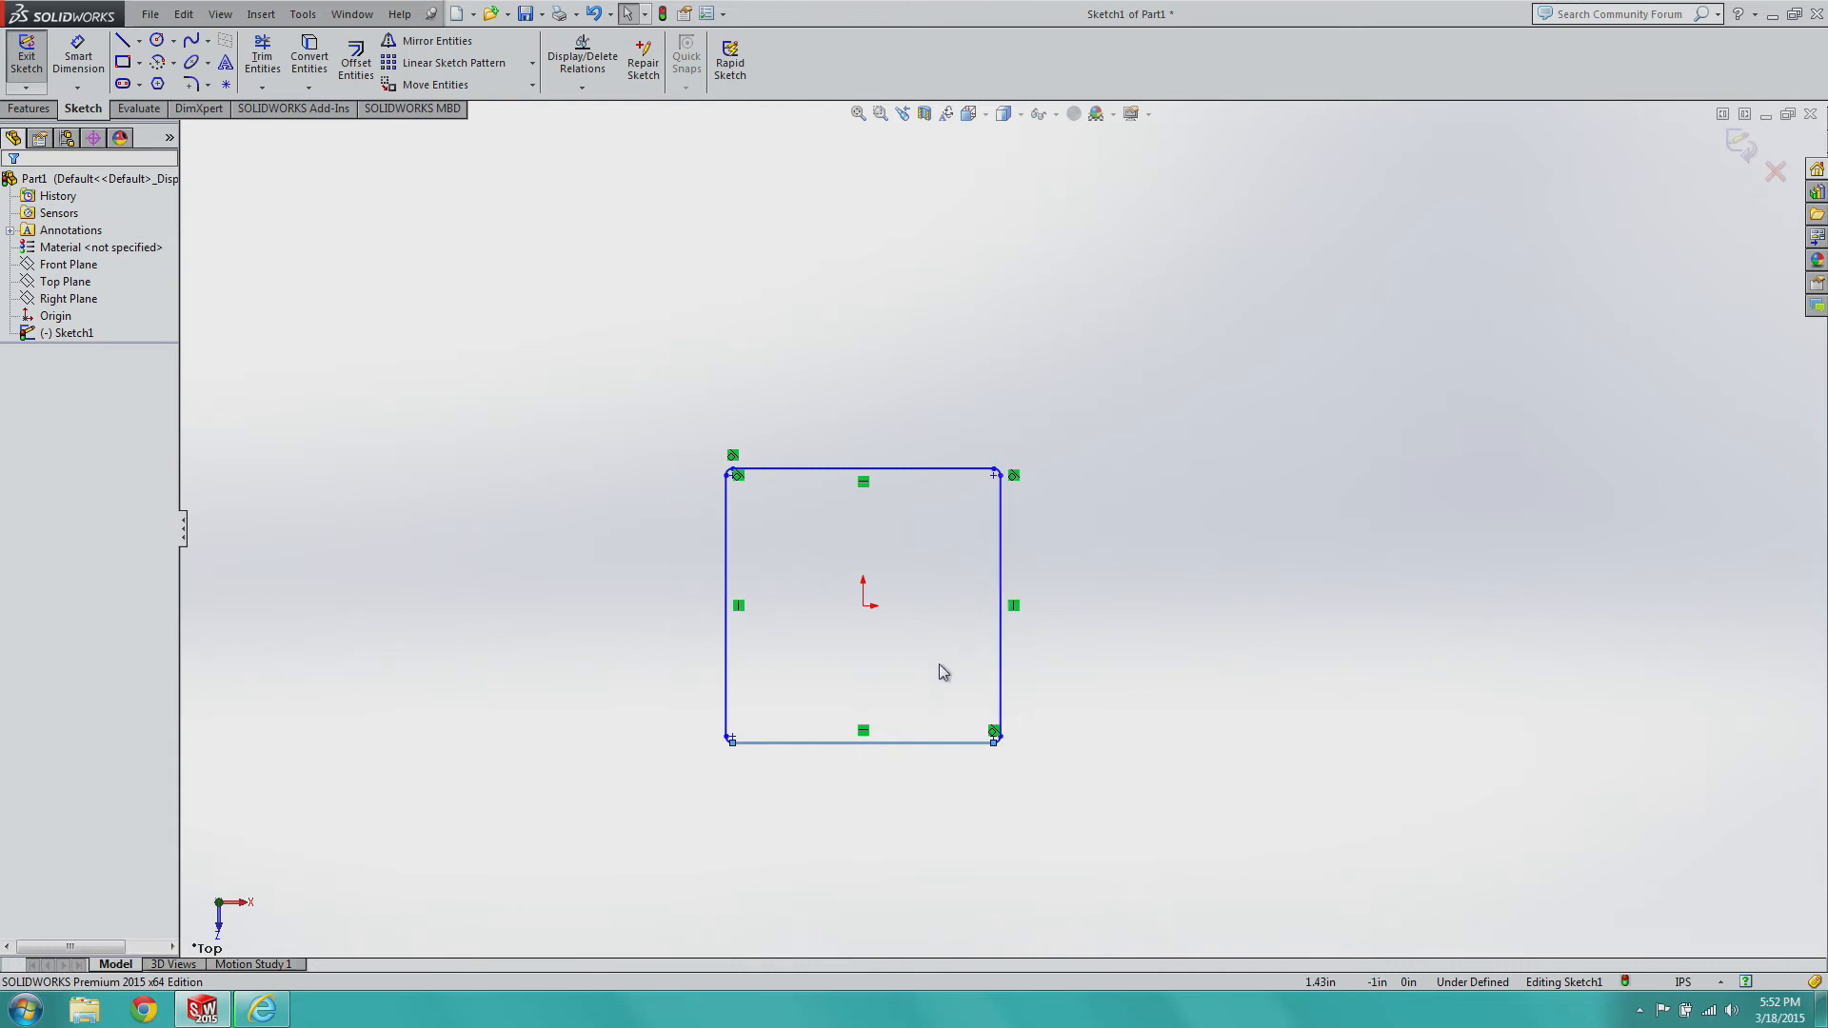
{"action": "scroll", "coordinate": [943, 672], "scroll_direction": "down", "scroll_amount": 2}
{"action": "scroll", "coordinate": [893, 453], "scroll_direction": "down", "scroll_amount": 2}
{"action": "scroll", "coordinate": [901, 414], "scroll_direction": "up", "scroll_amount": 2}
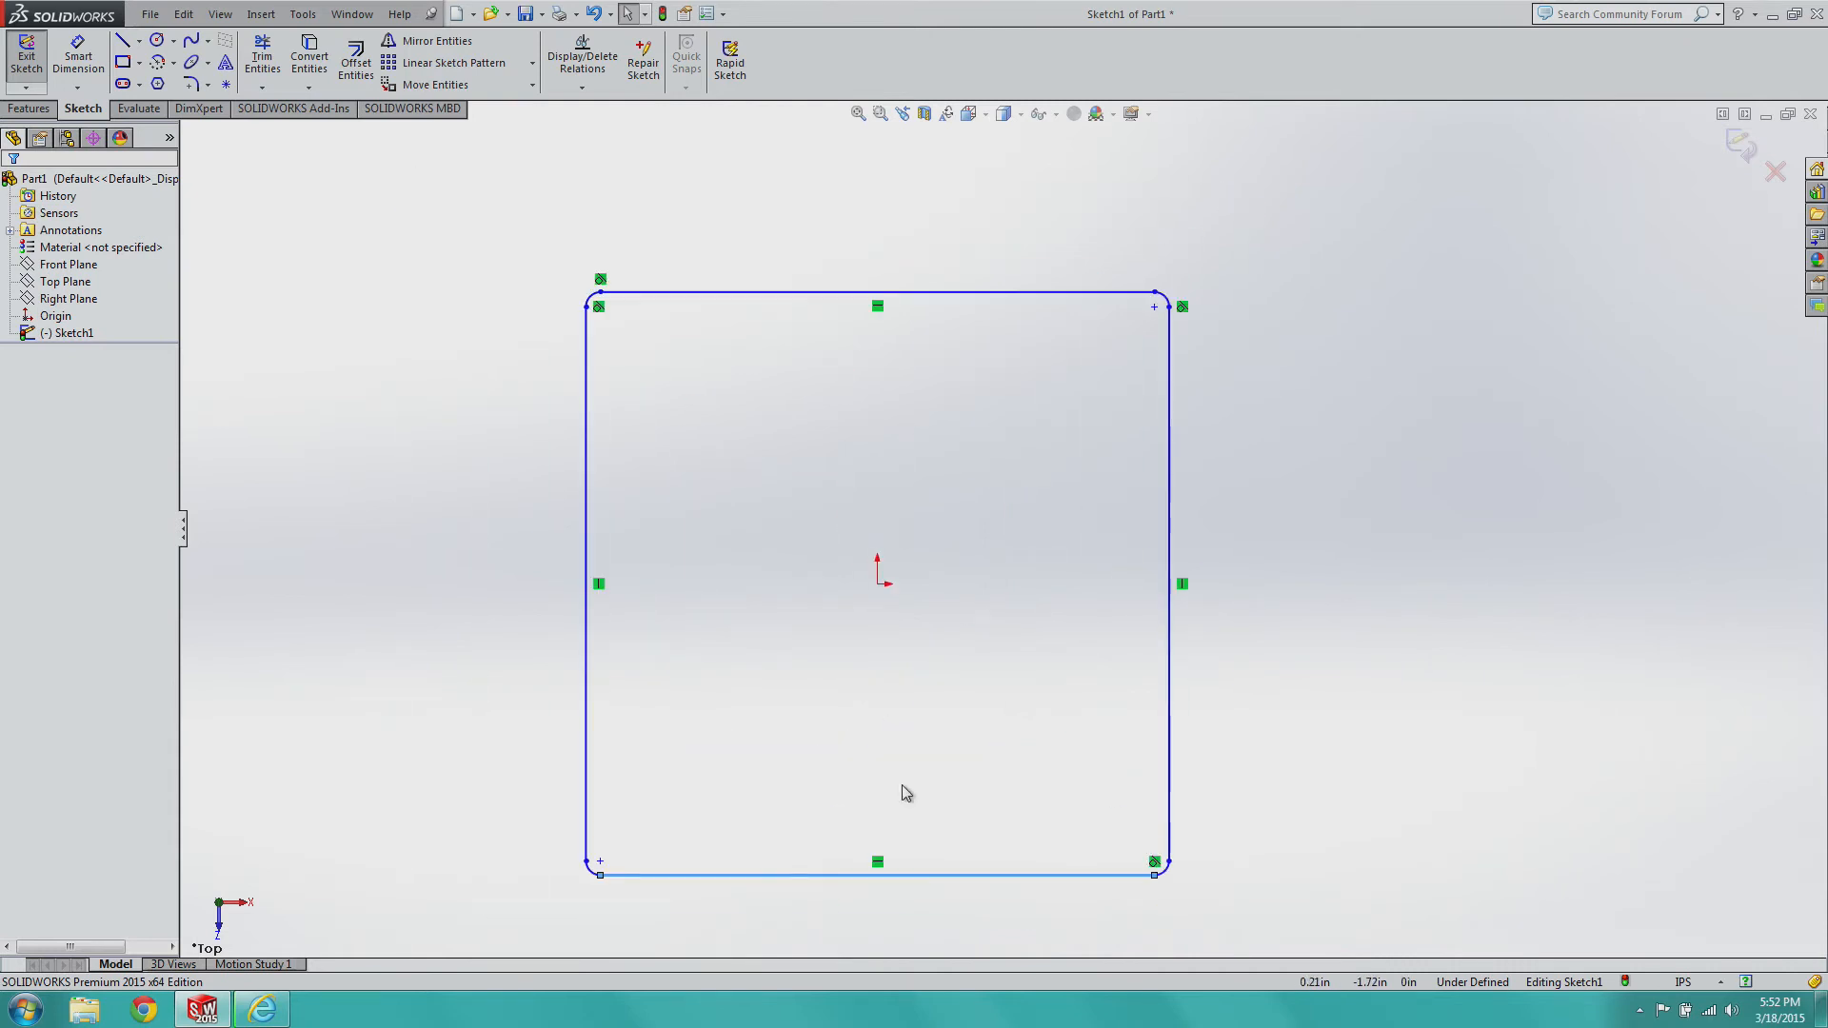
{"action": "scroll", "coordinate": [906, 793], "scroll_direction": "down", "scroll_amount": 1}
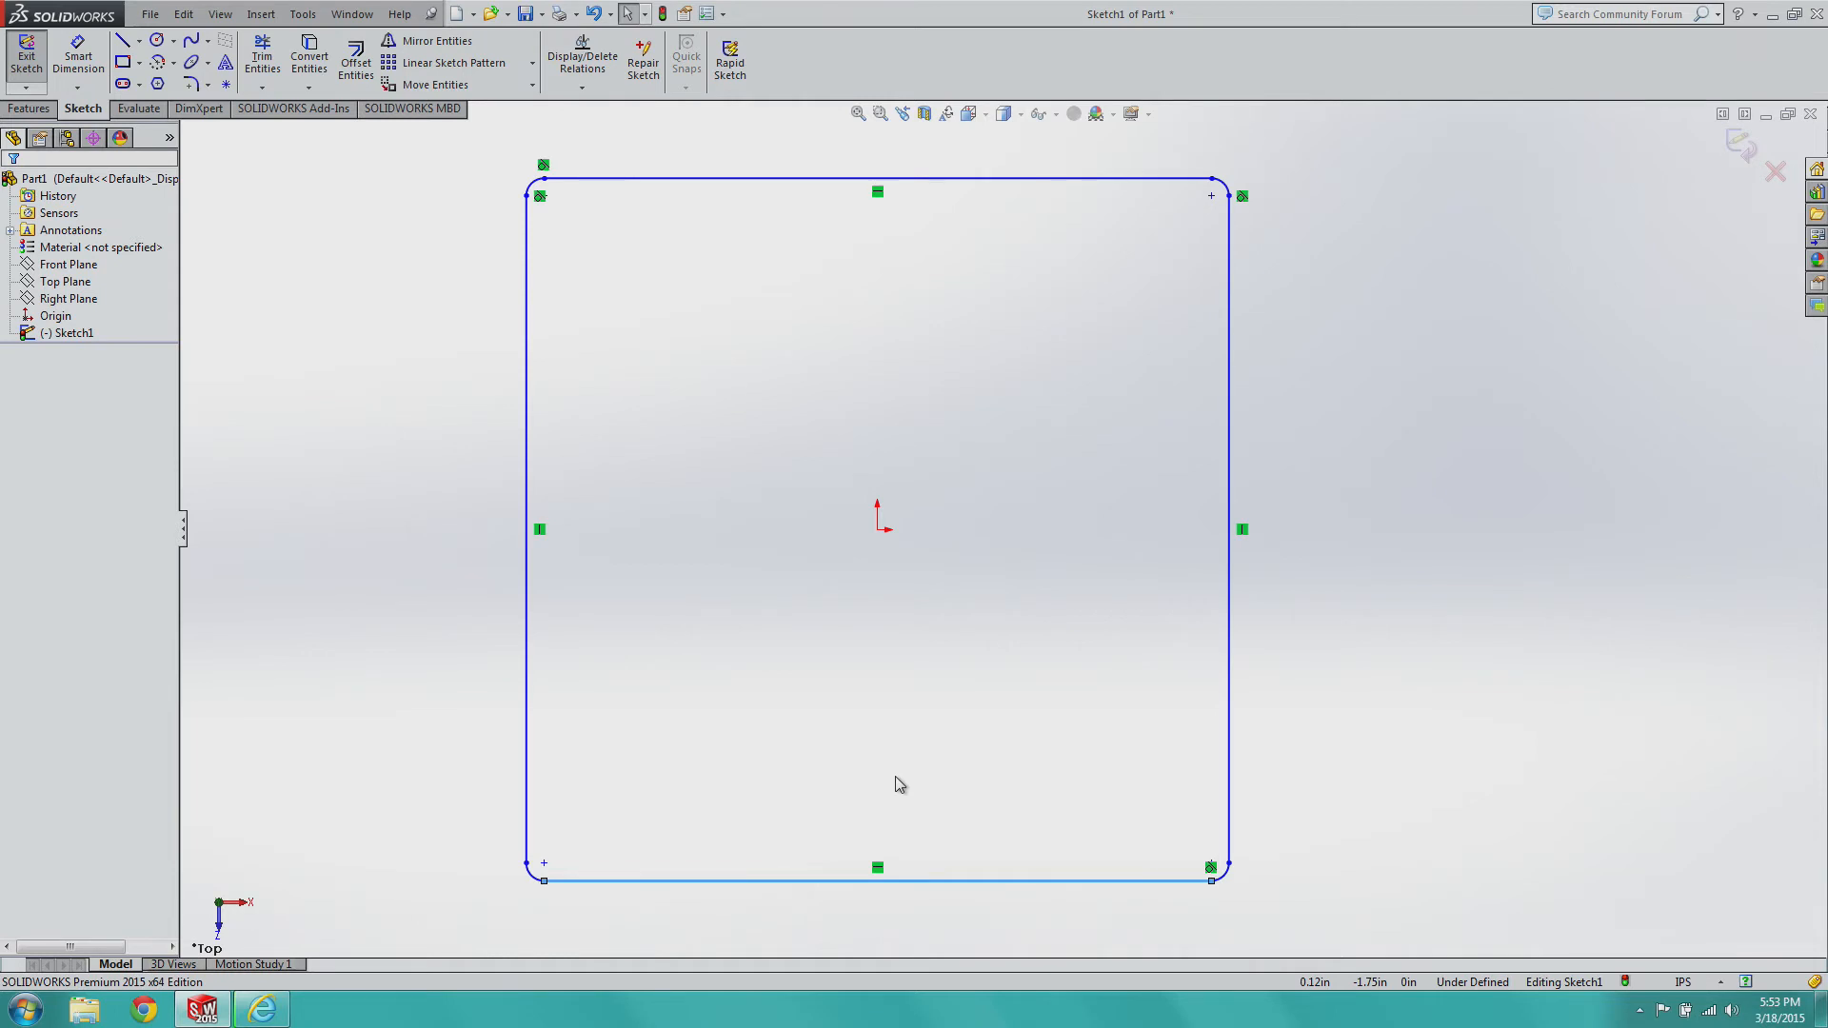
Exit the sketch and extrude the rounded square profile as a blind boss with a depth of 1 in.
{"action": "left_click", "coordinate": [33, 76]}
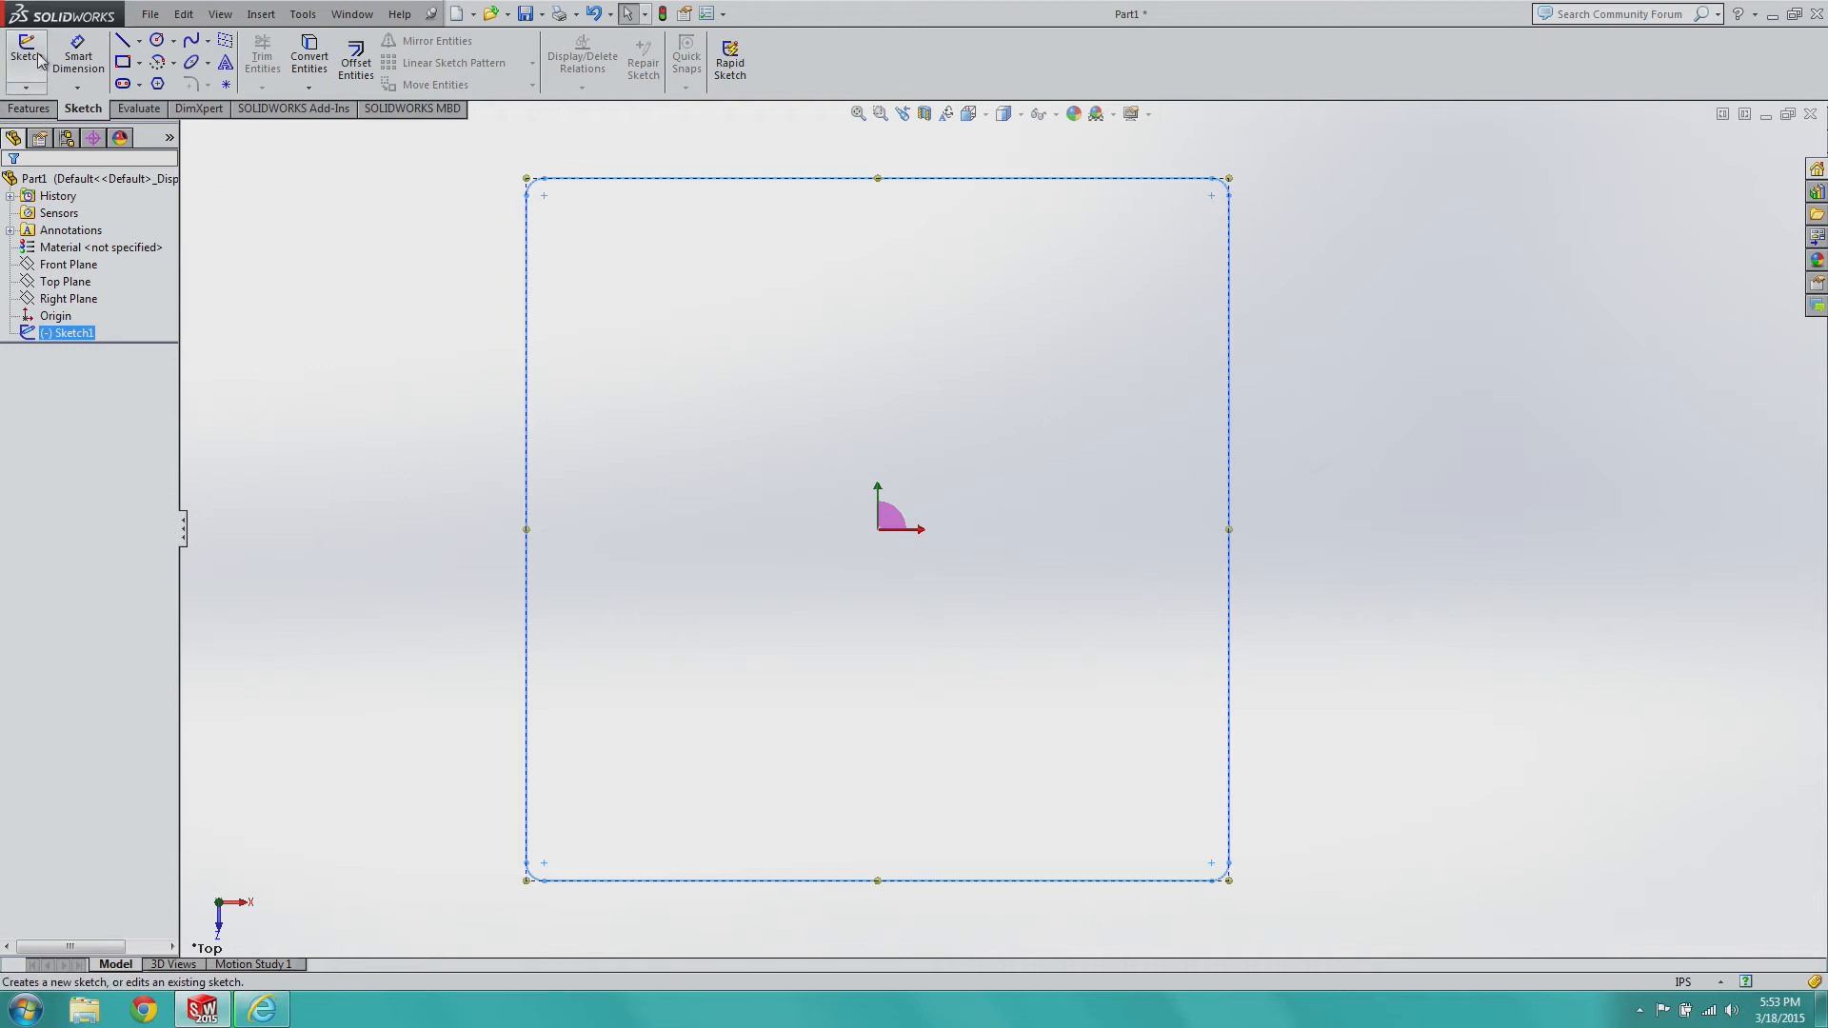
{"action": "left_click", "coordinate": [40, 111]}
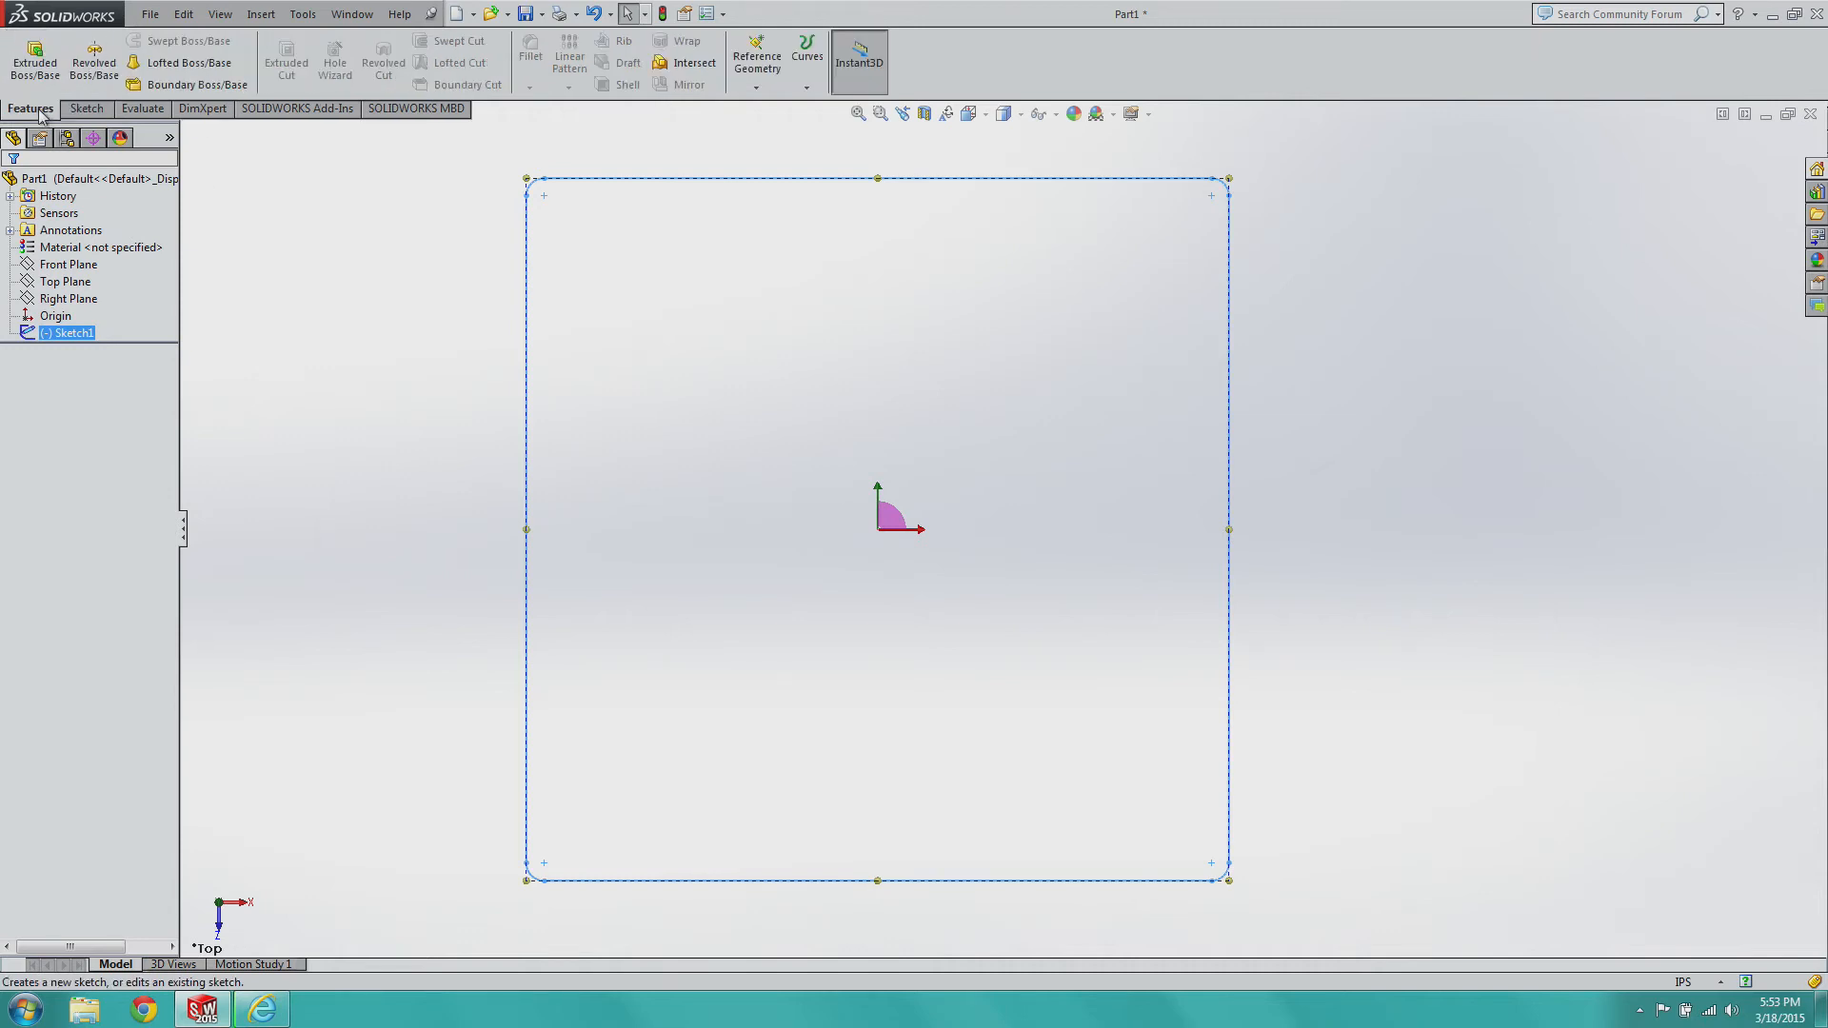
{"action": "left_click", "coordinate": [46, 65]}
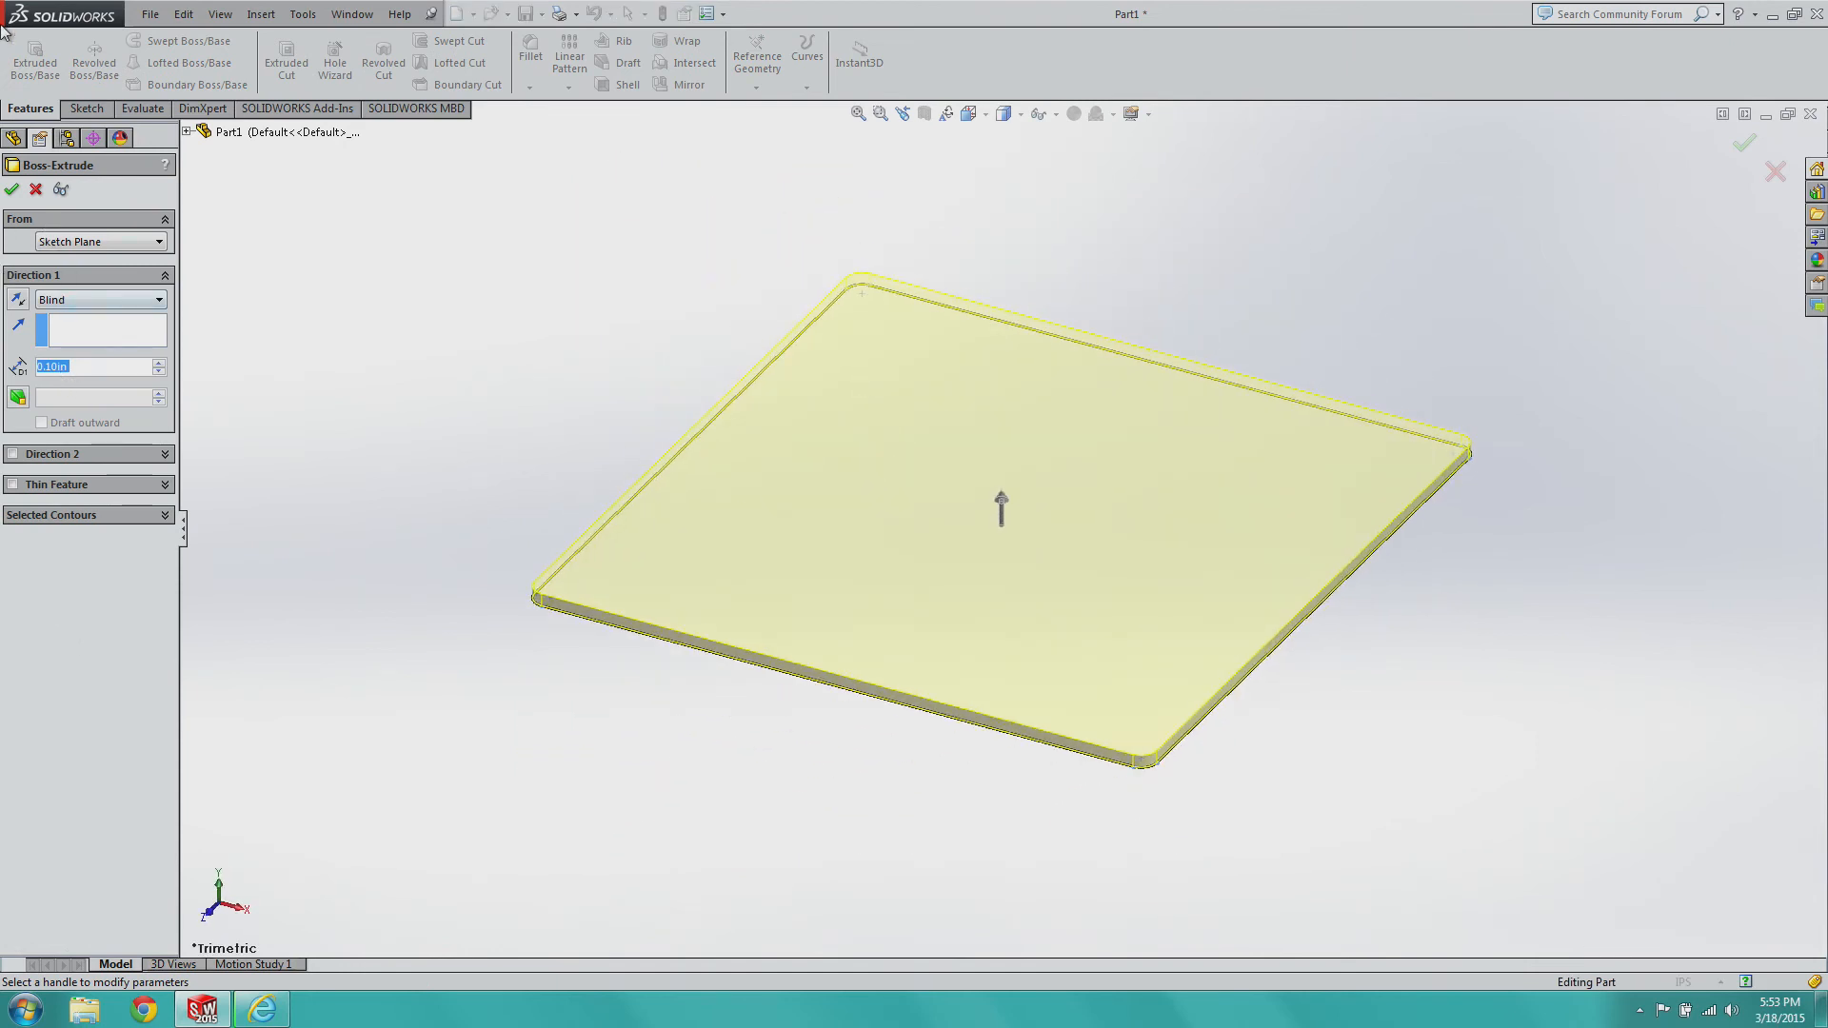
{"action": "left_click", "coordinate": [35, 189]}
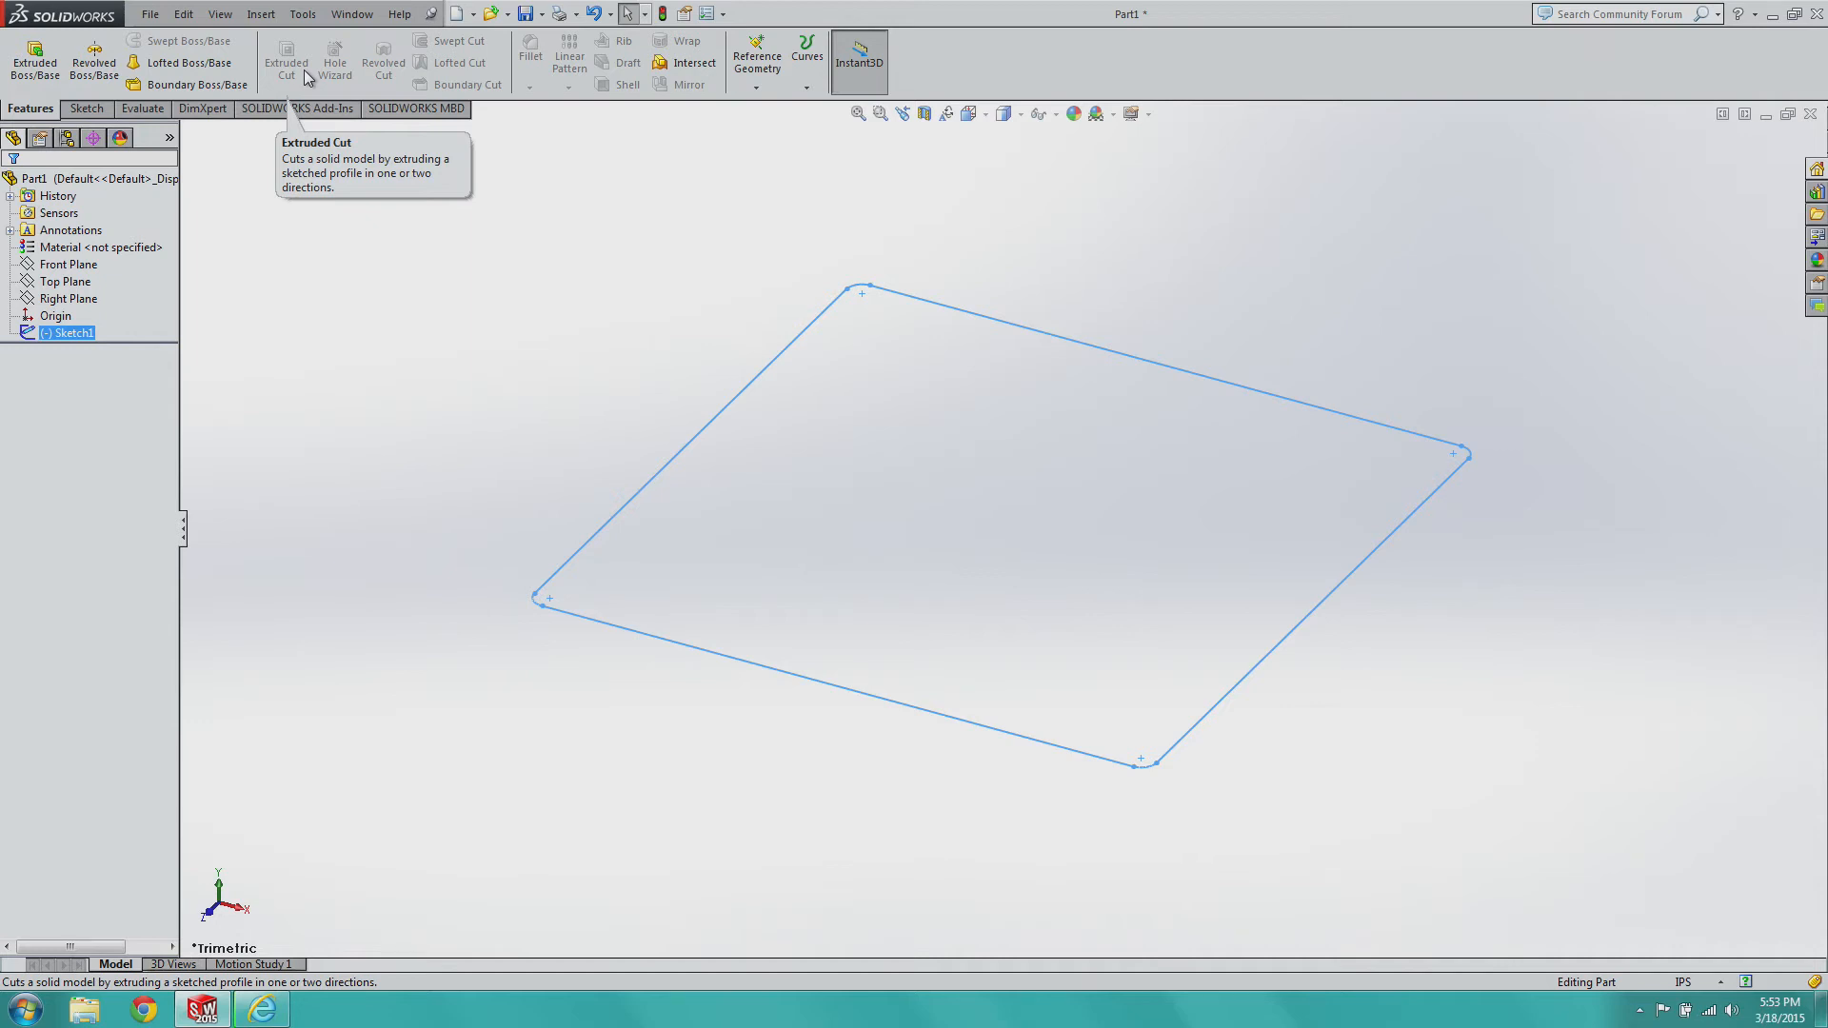
{"action": "left_click", "coordinate": [35, 57]}
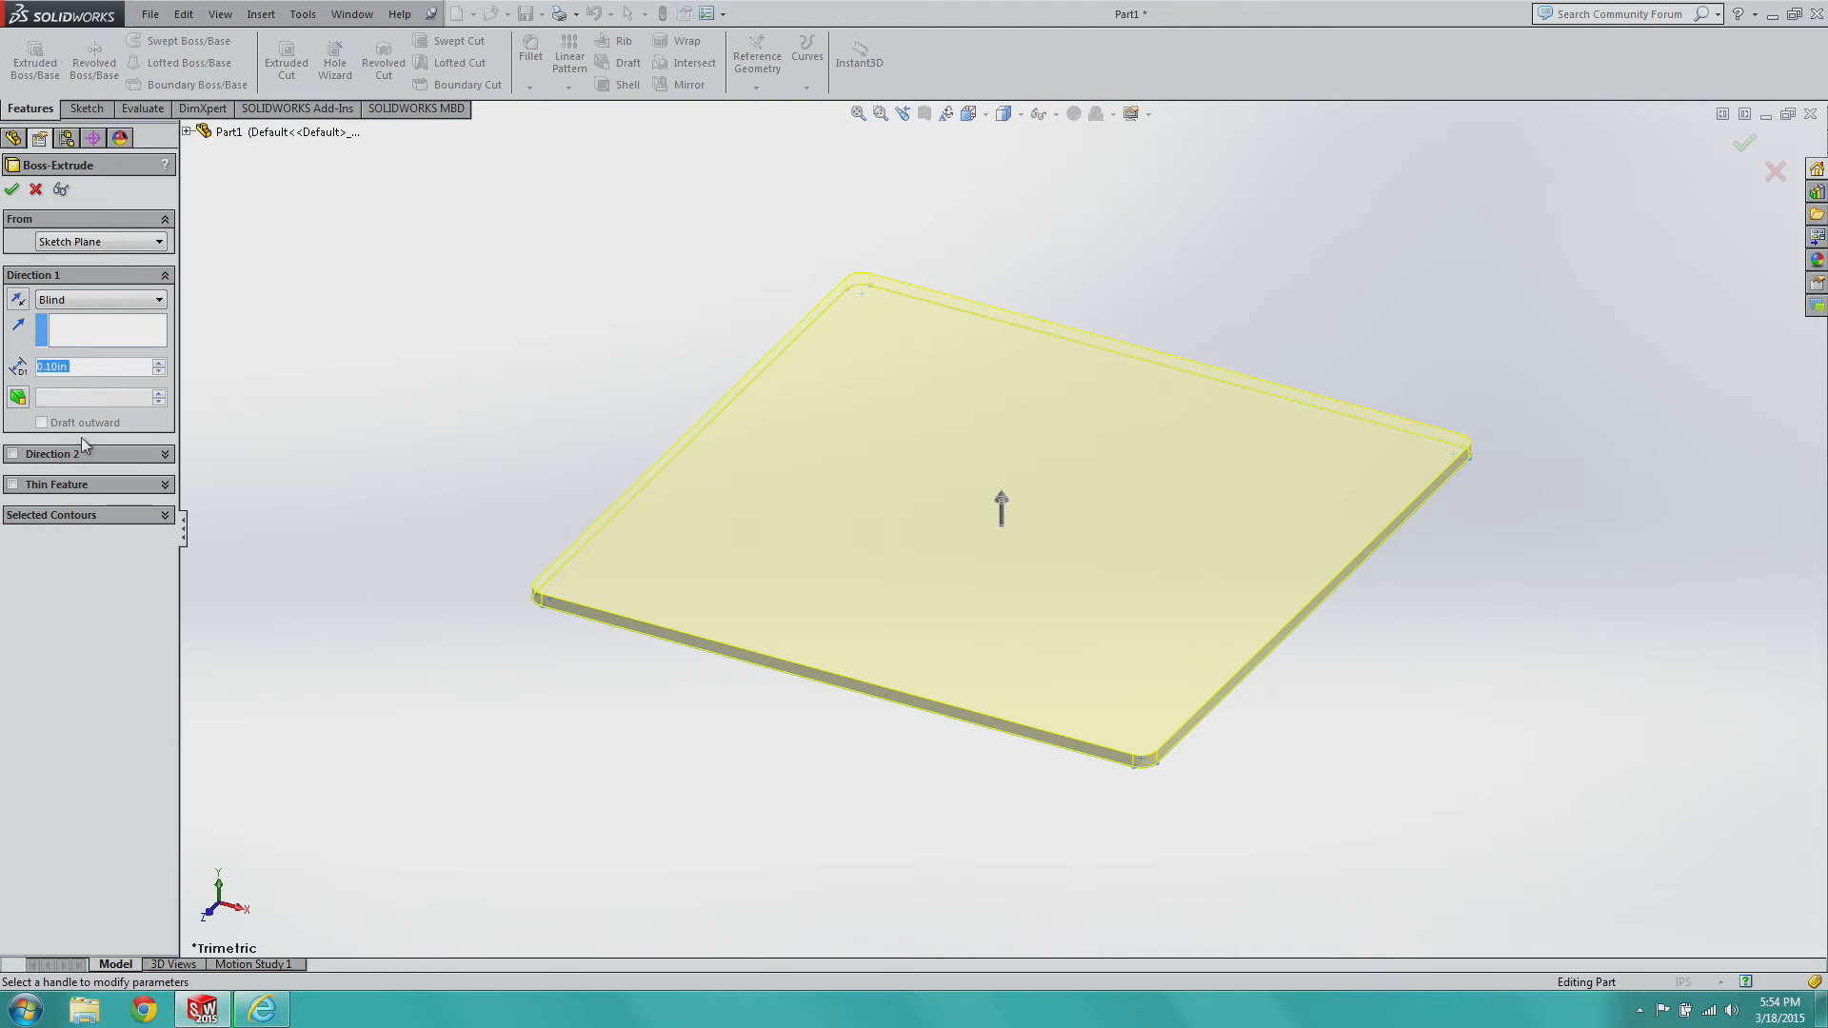
{"action": "type", "text": "1"}
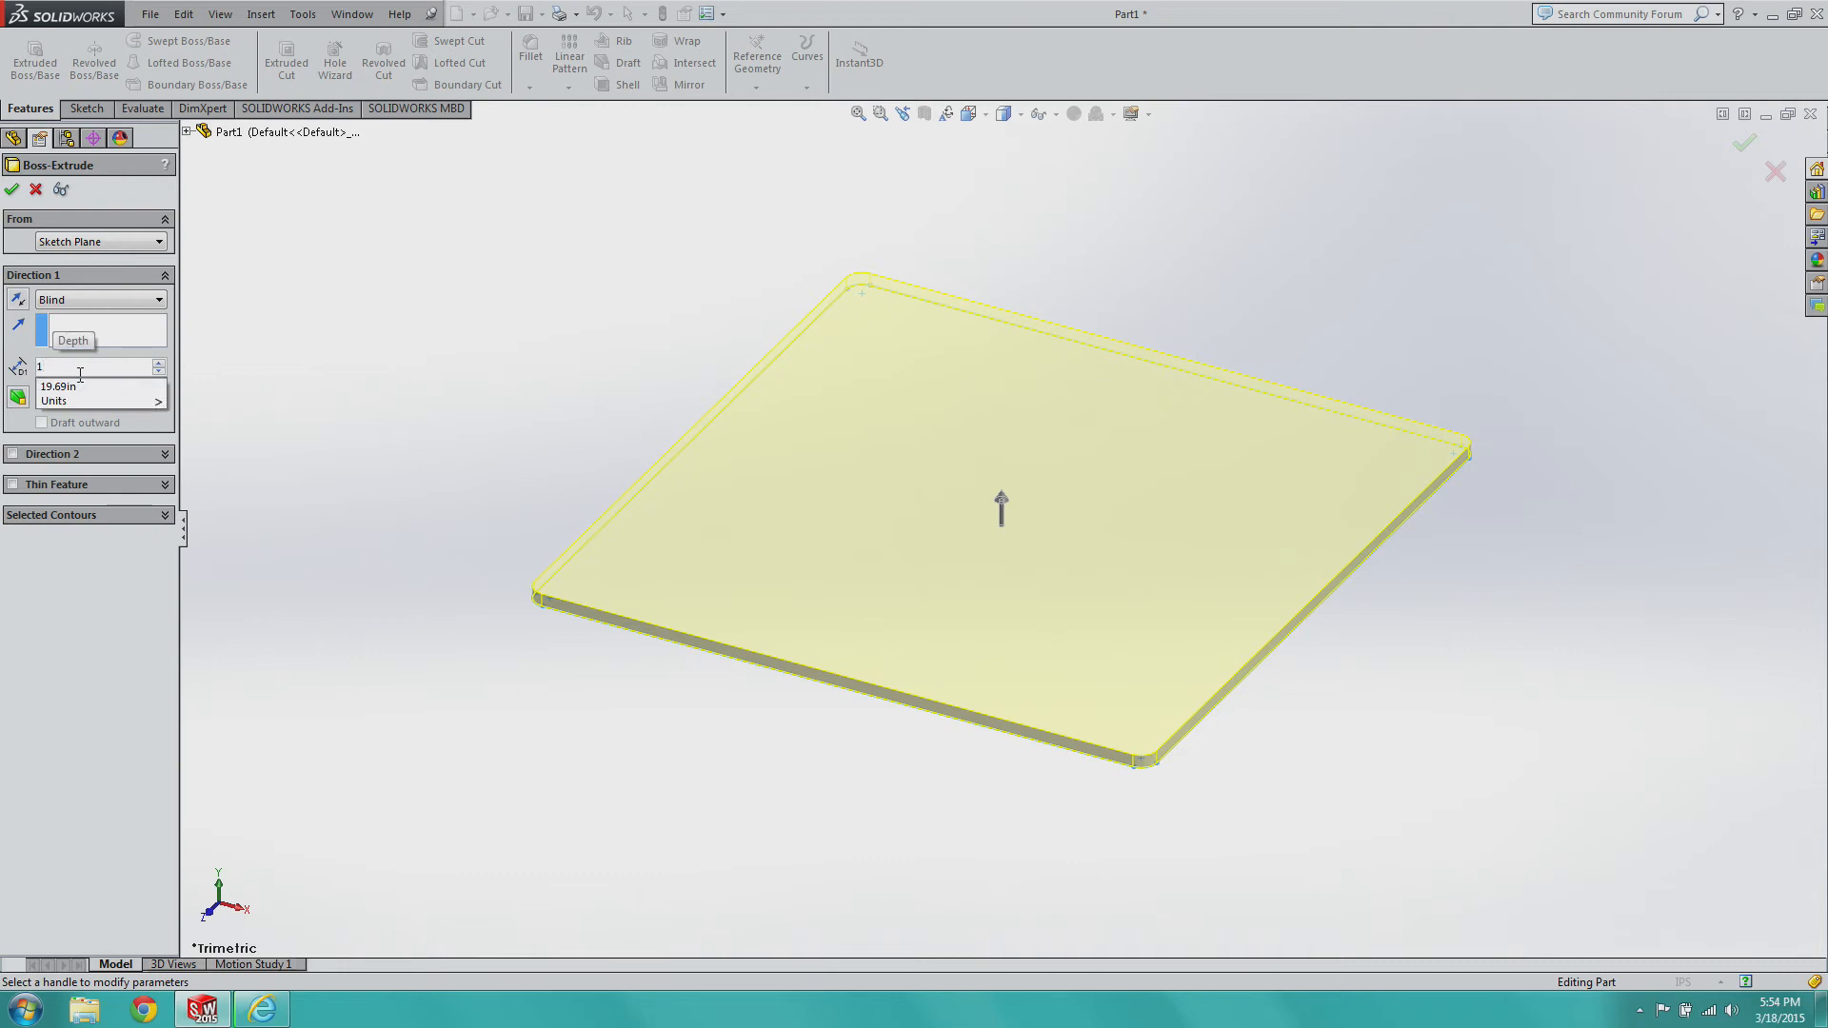
{"action": "key", "text": "Return"}
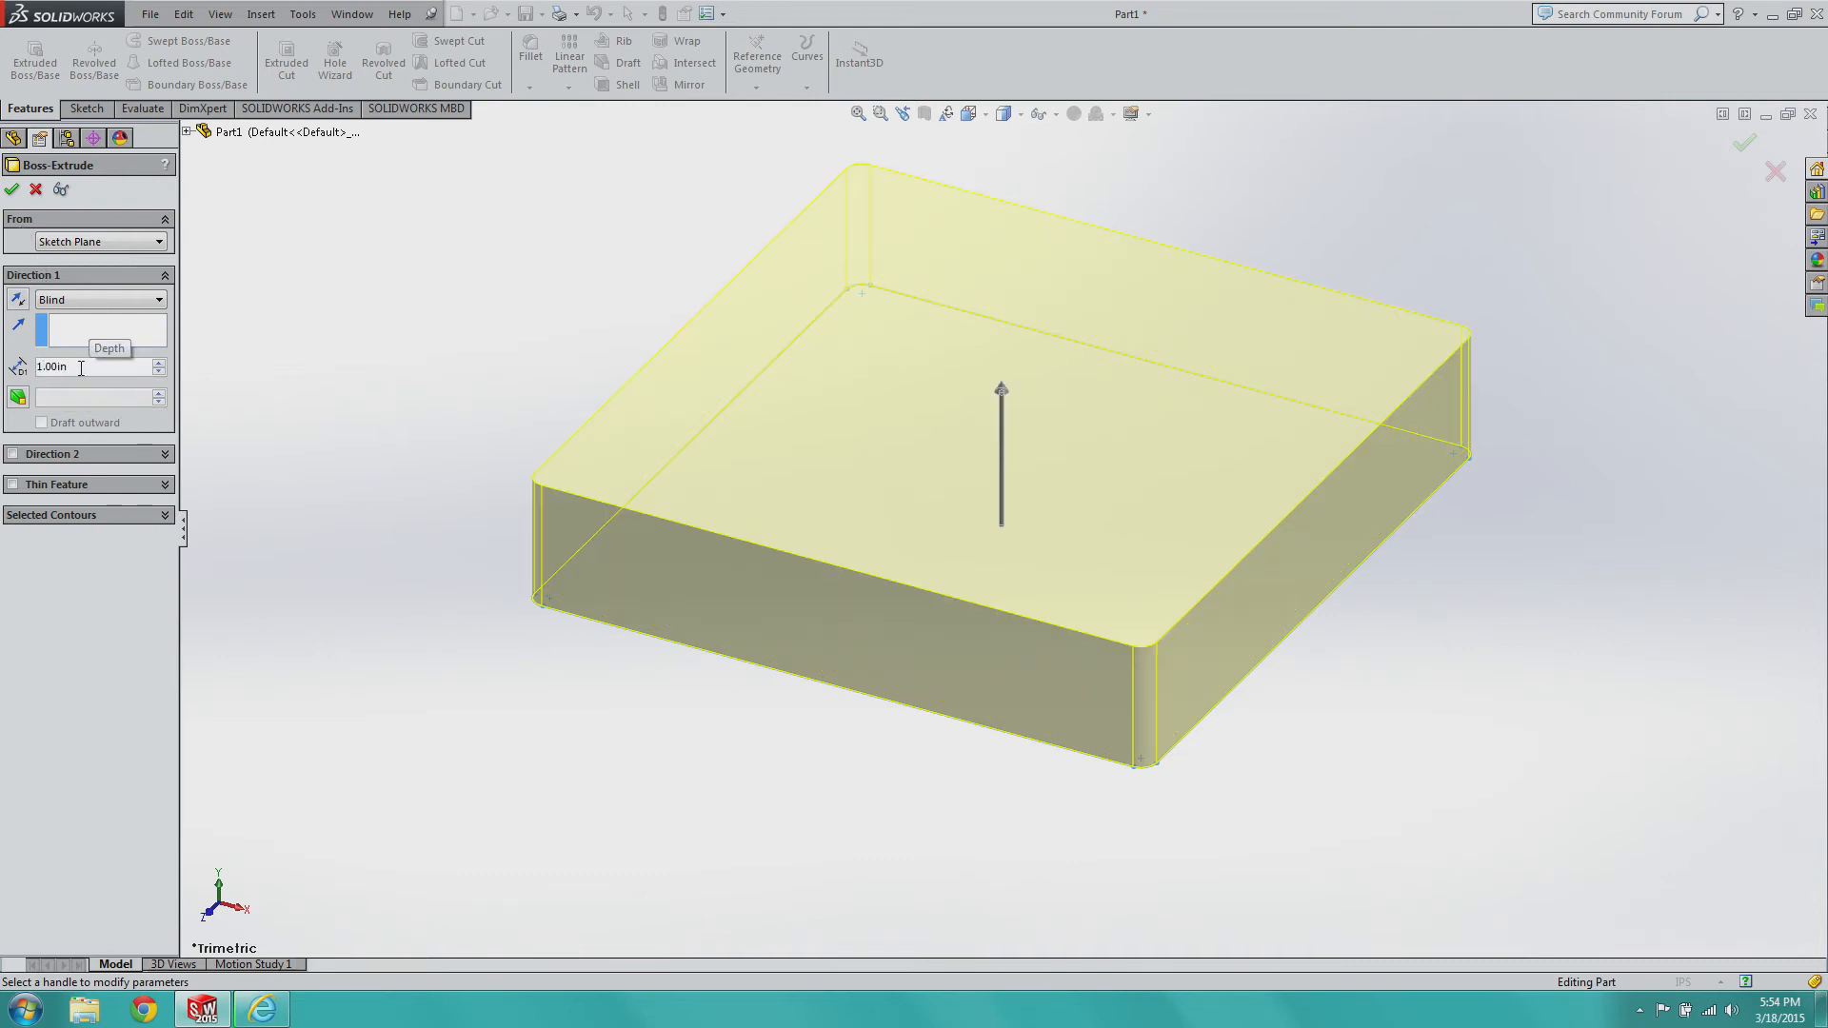
{"action": "left_click", "coordinate": [20, 188]}
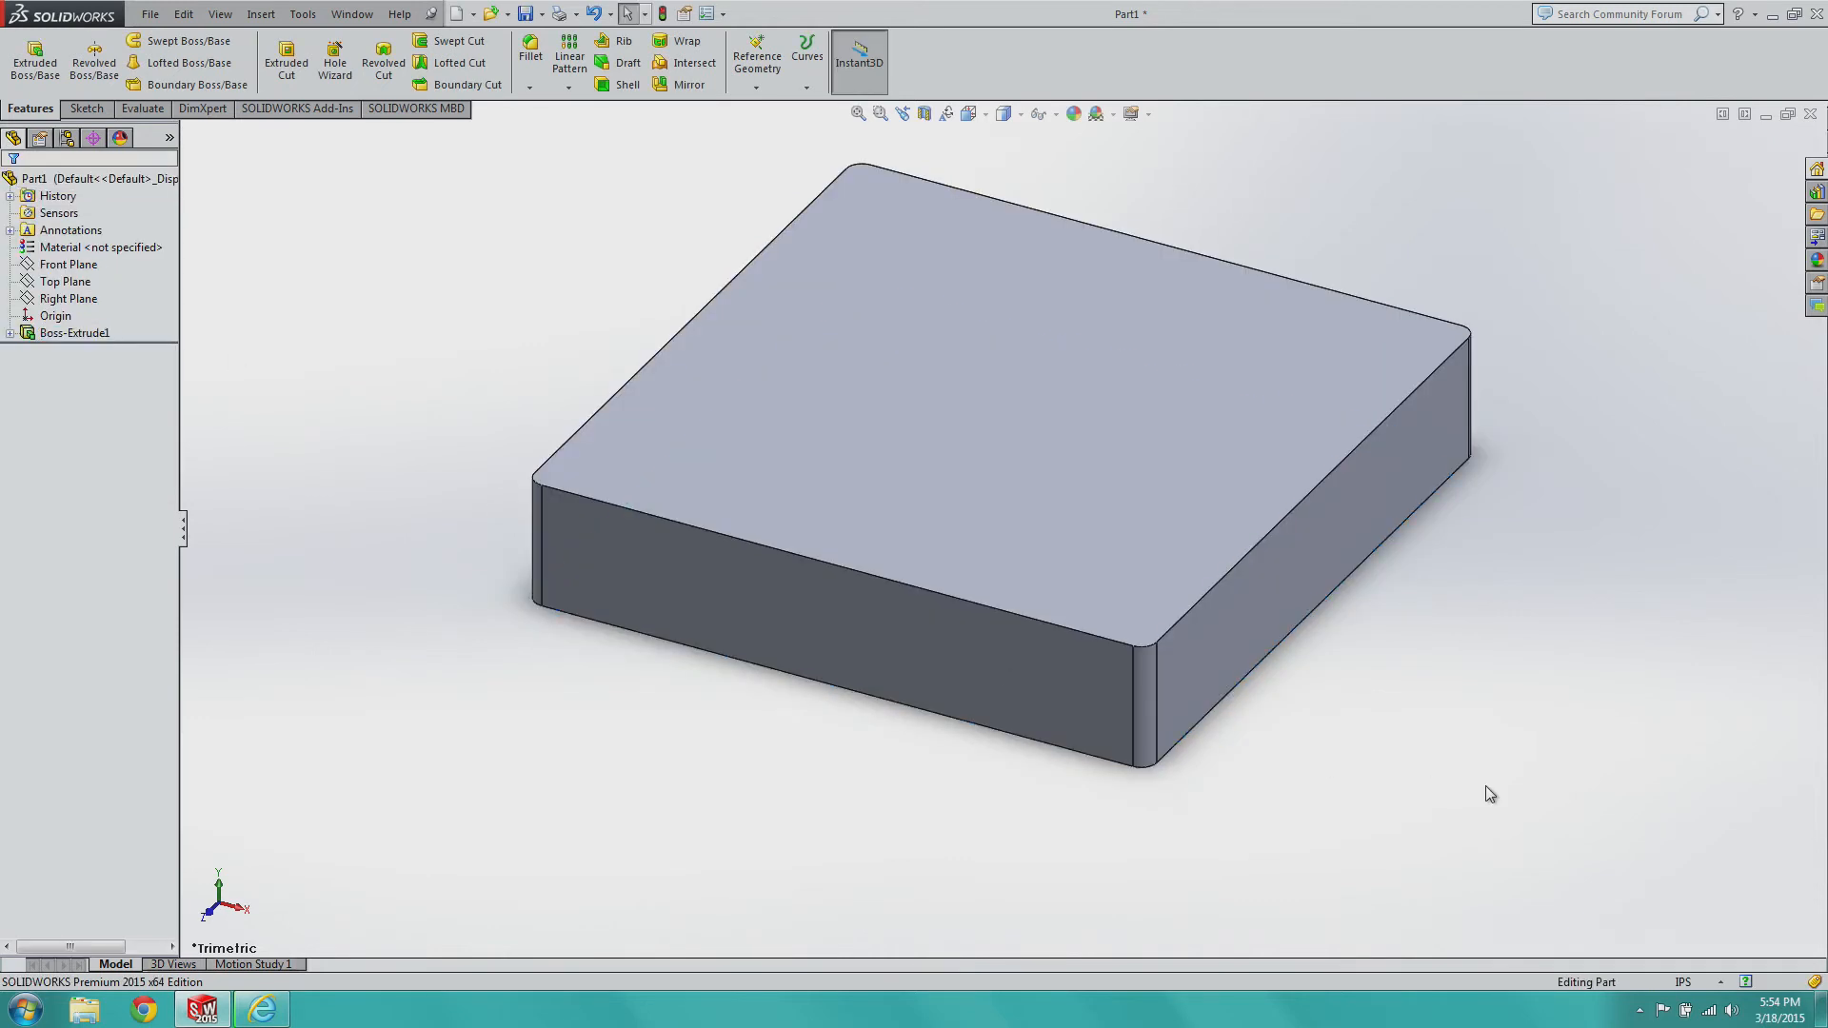
Sketch a diamond on the block's top face with four lines joining the midpoints of its edges, and leave the Line tool.
{"action": "left_click", "coordinate": [967, 115]}
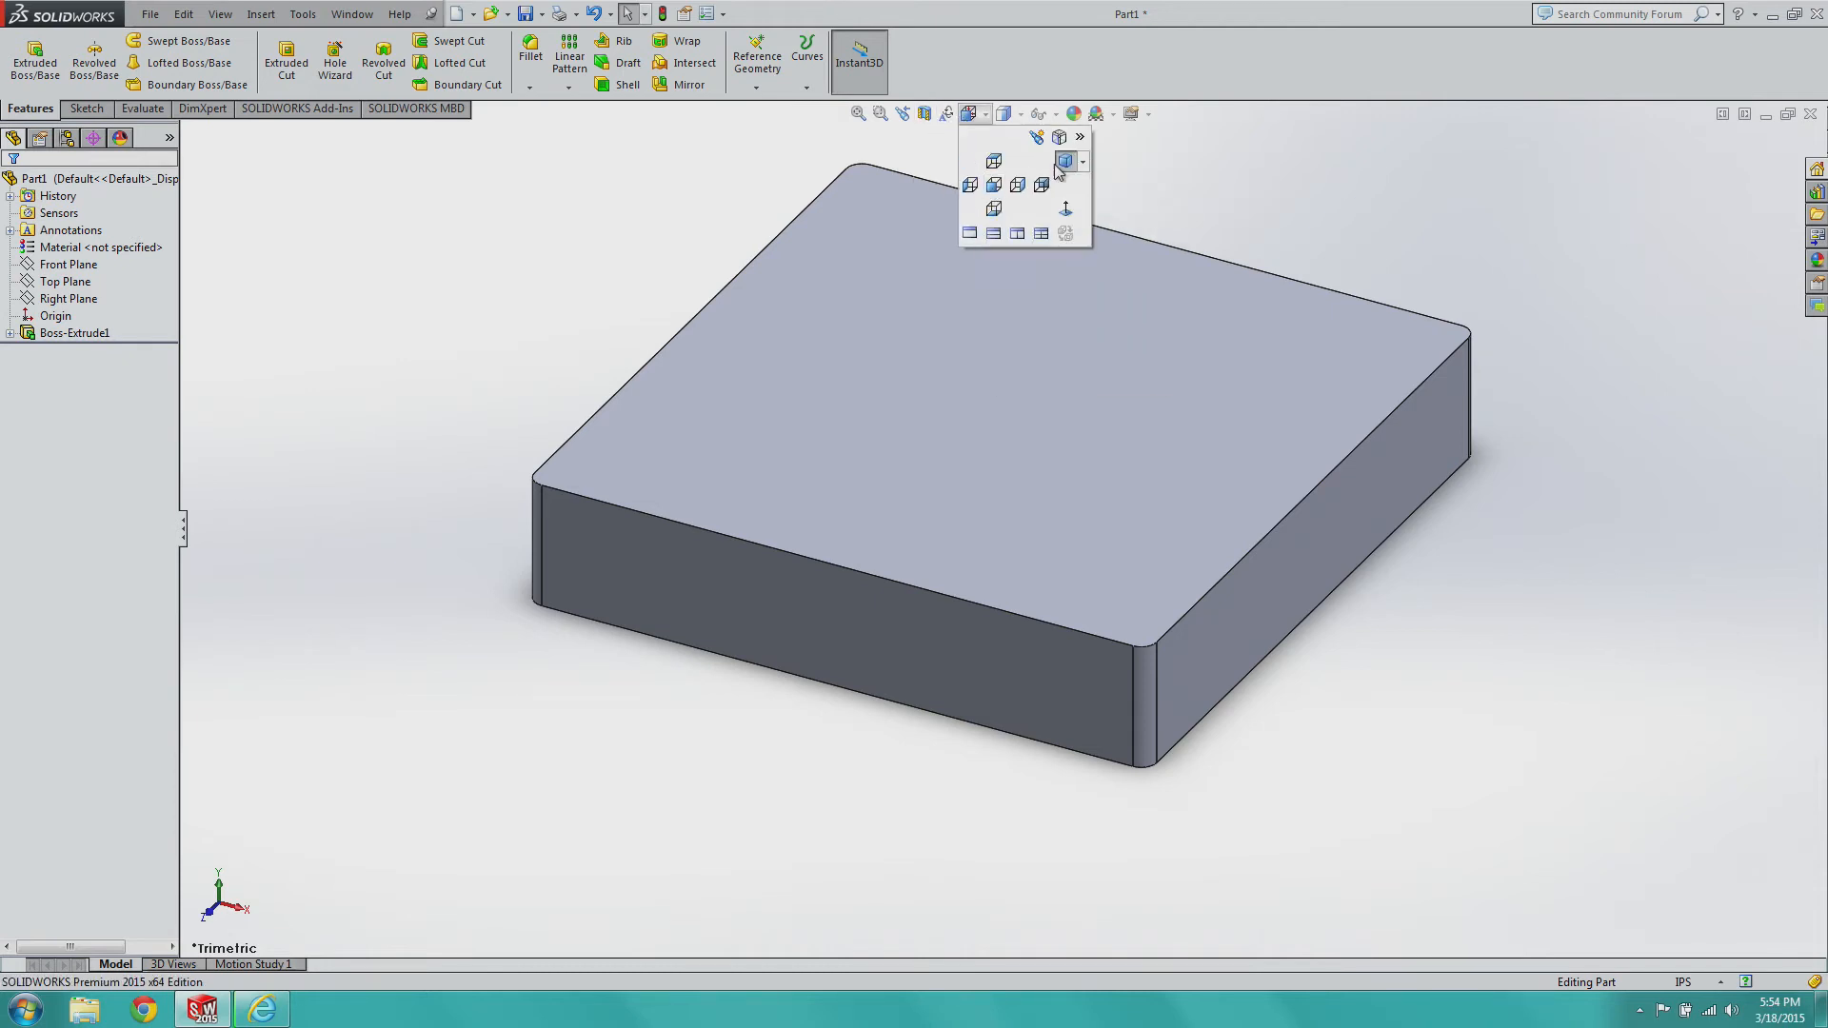
{"action": "left_click", "coordinate": [1001, 175]}
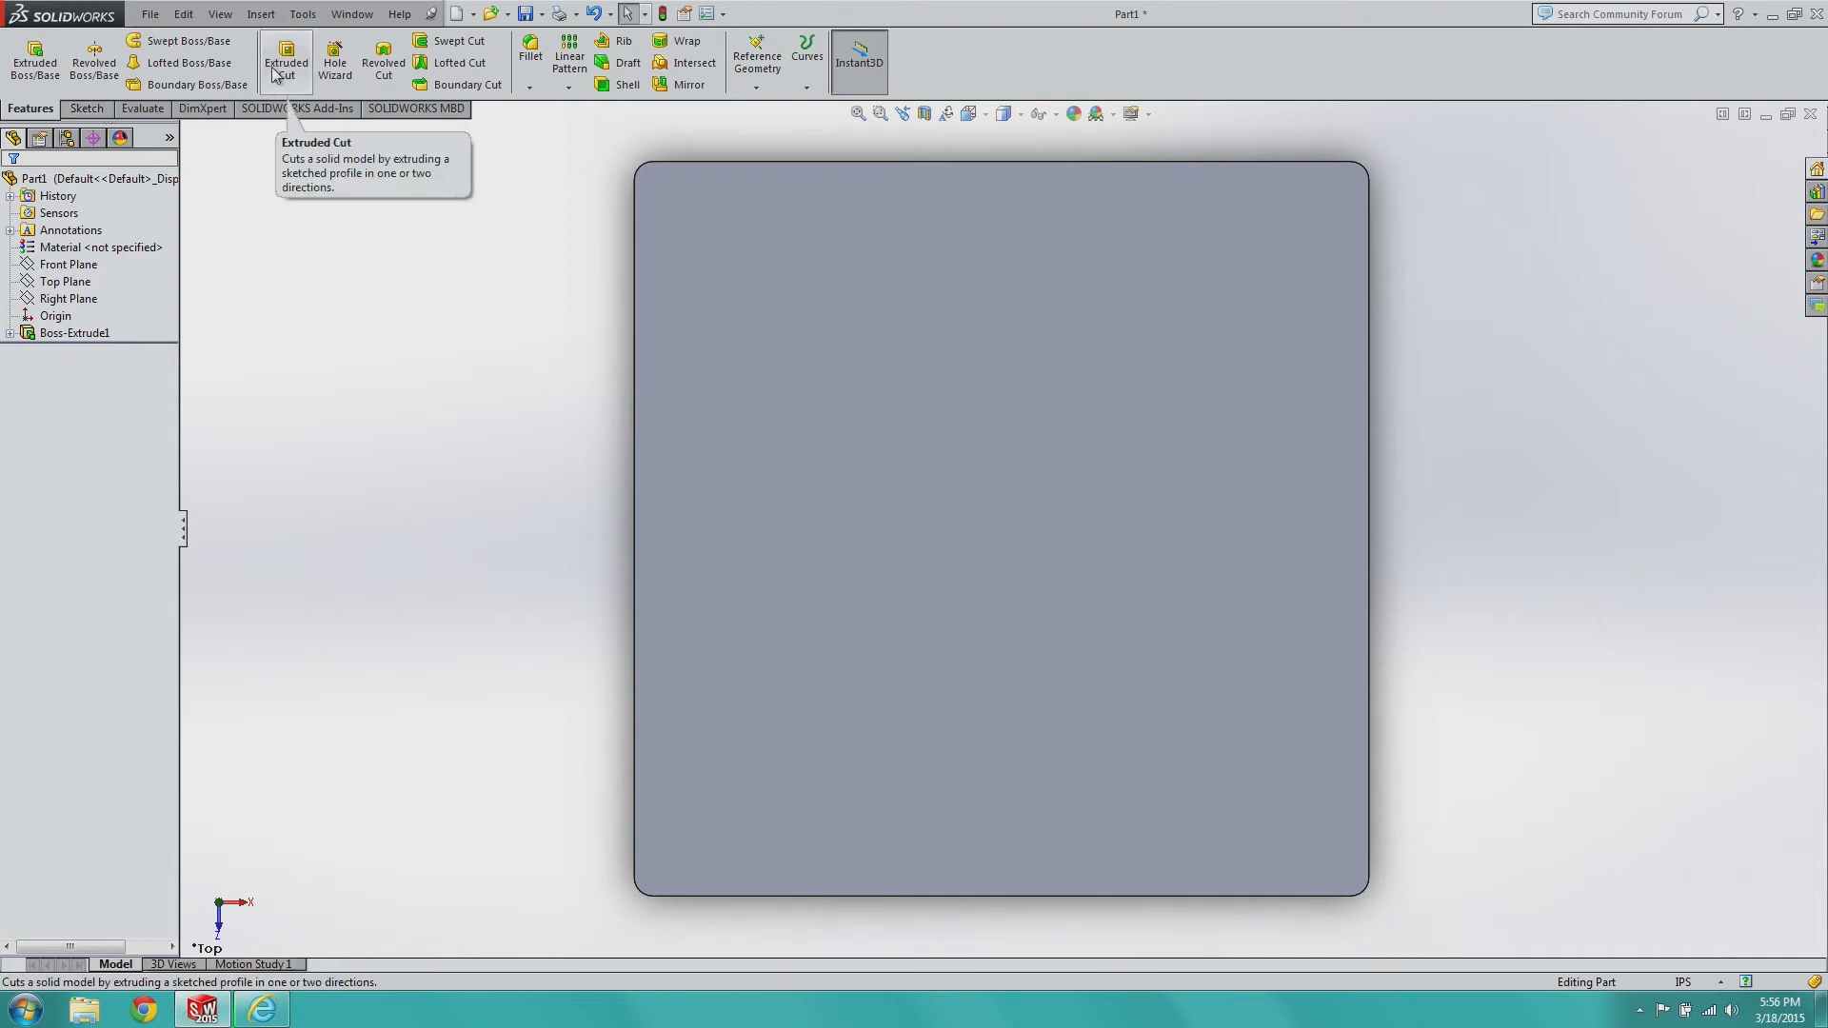
{"action": "left_click", "coordinate": [86, 109]}
{"action": "left_click", "coordinate": [27, 52]}
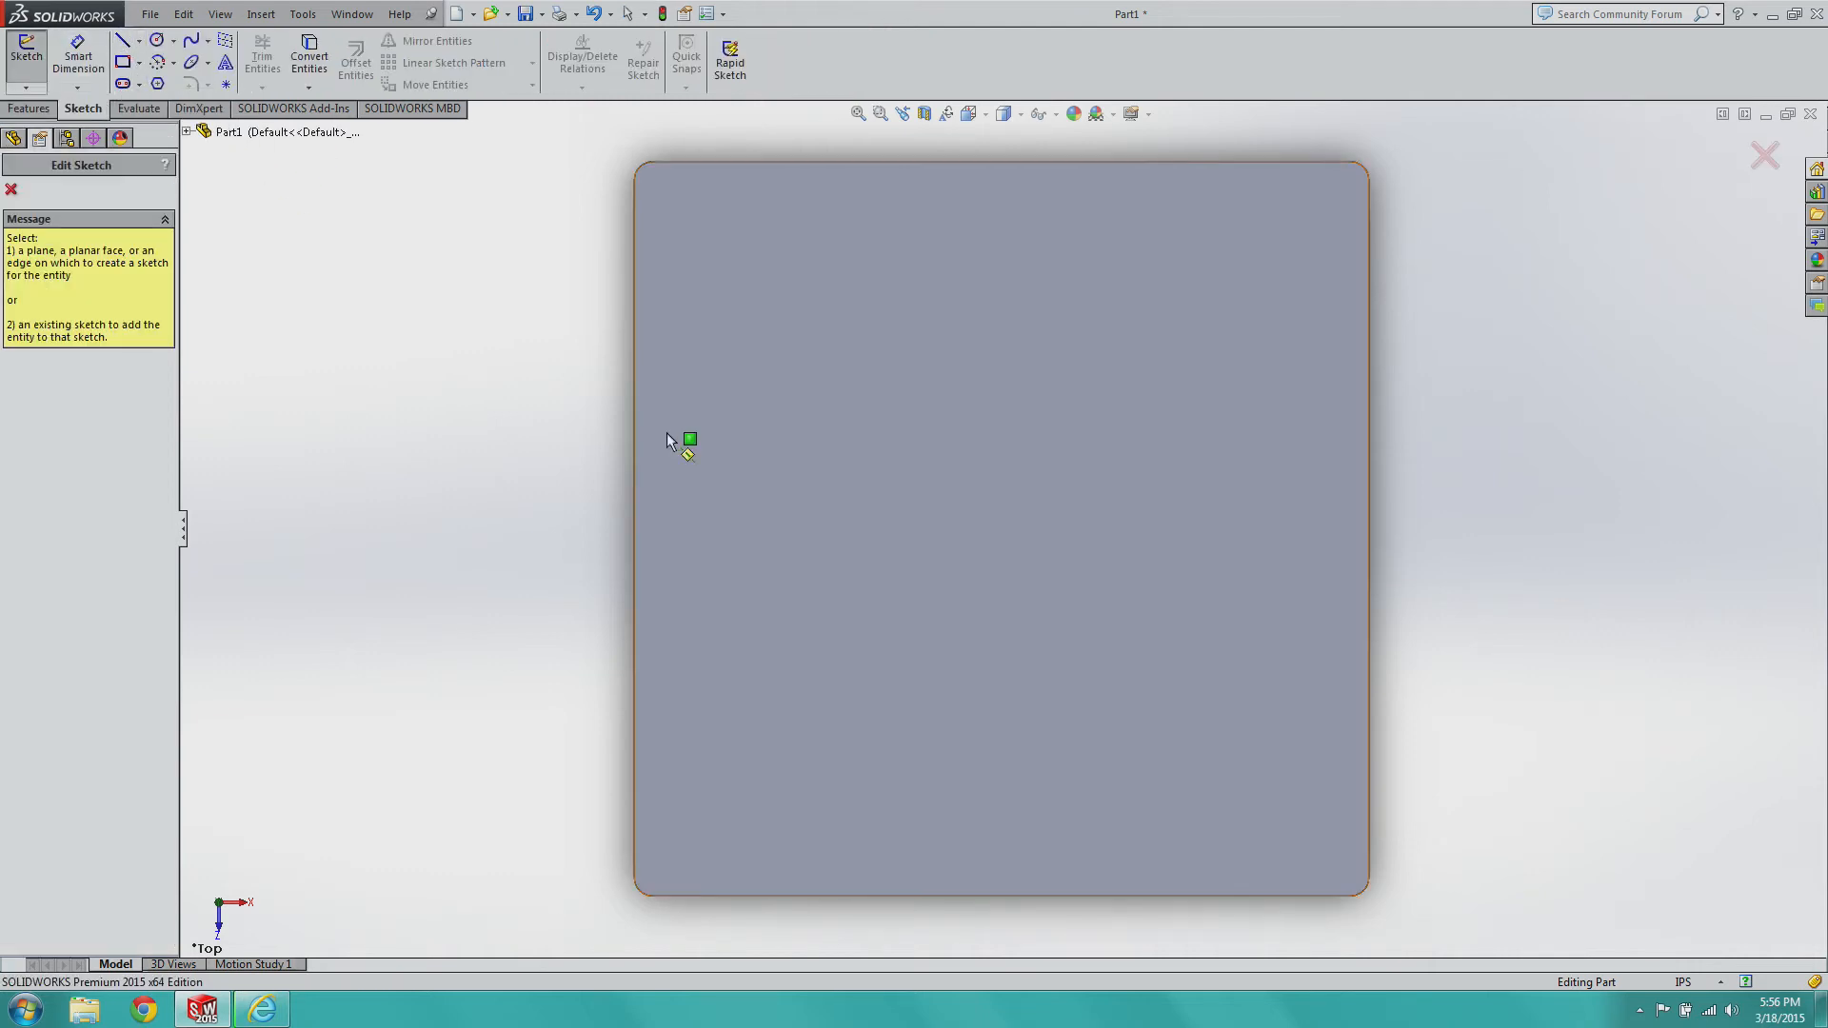
{"action": "left_click", "coordinate": [666, 488]}
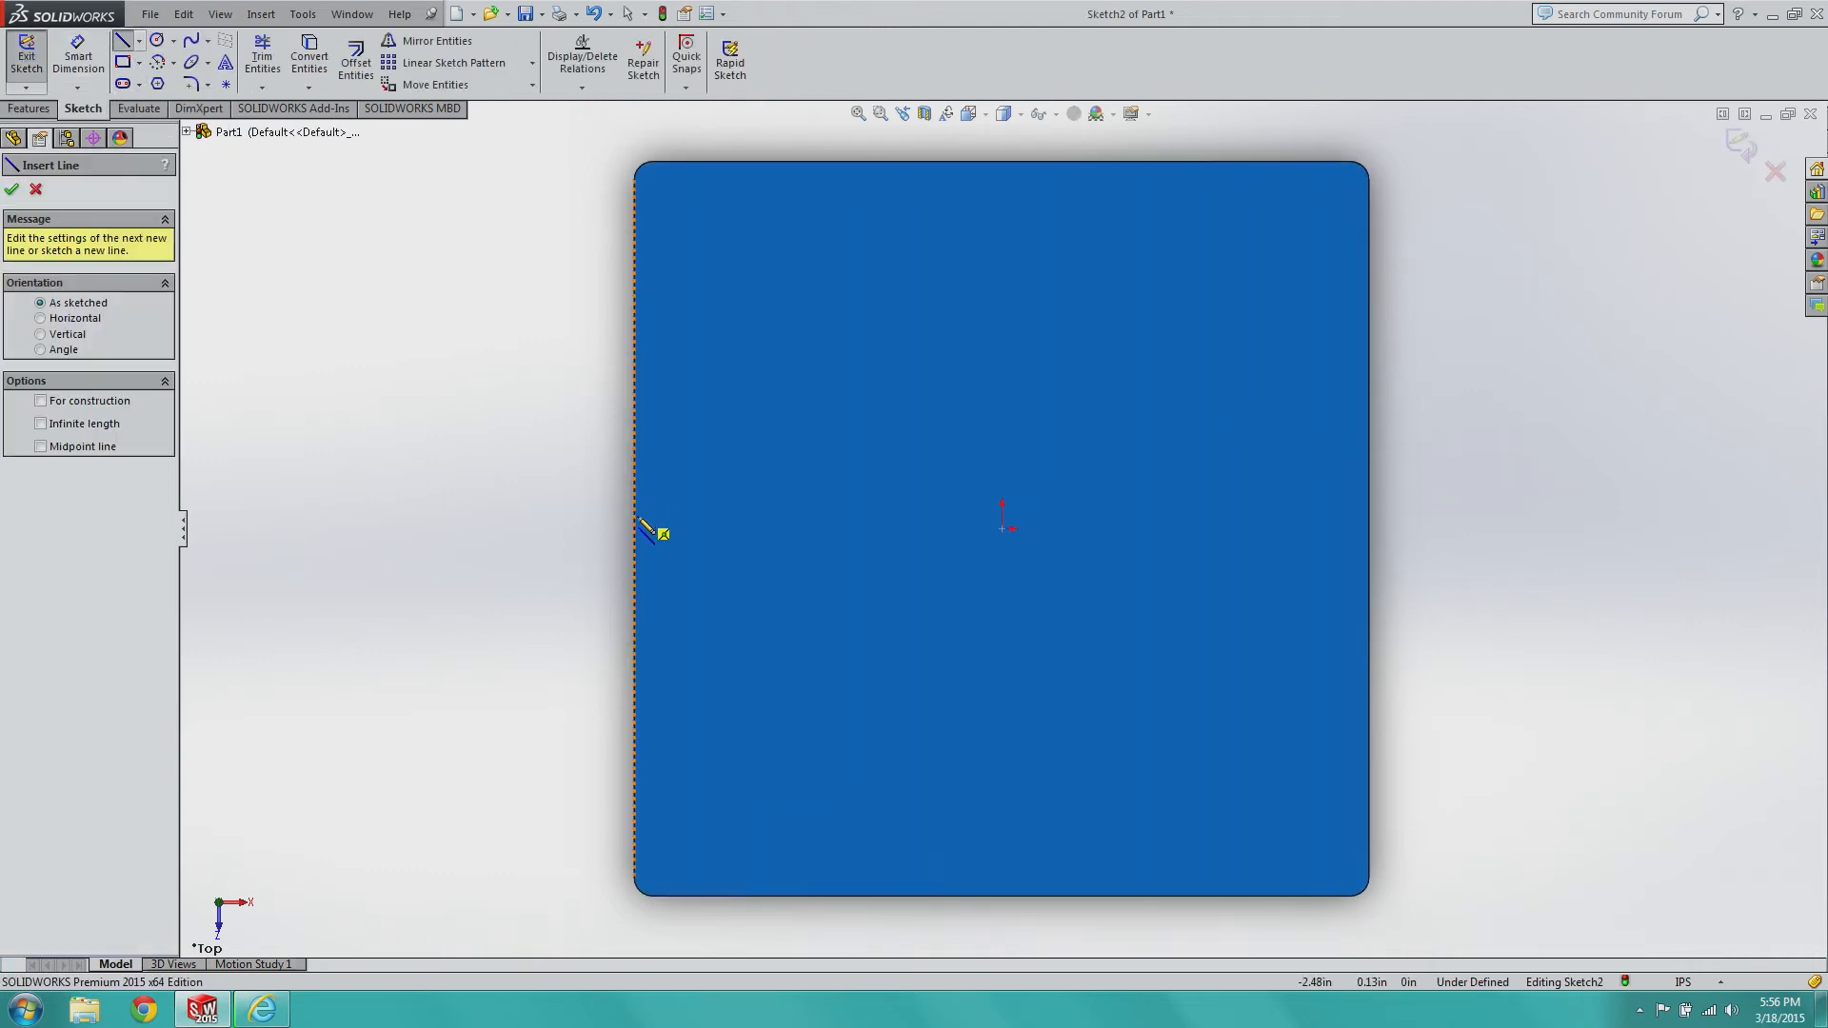
{"action": "left_click", "coordinate": [635, 528]}
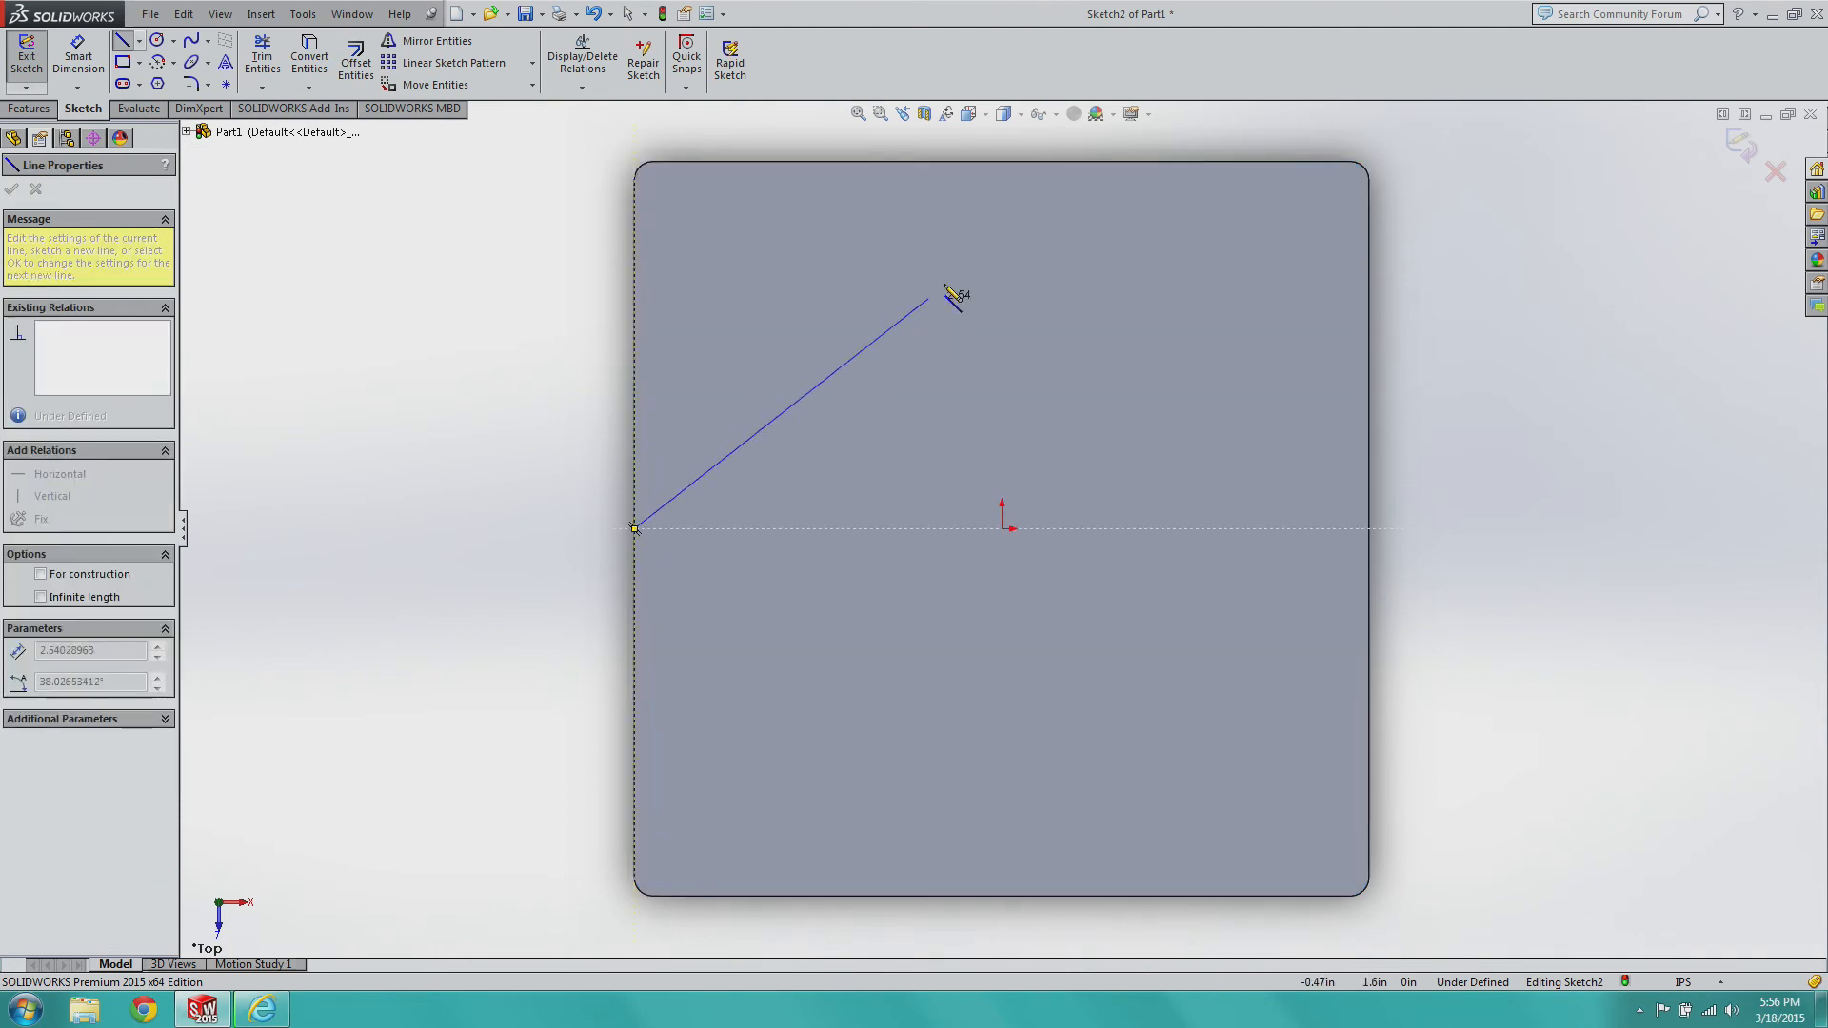
{"action": "left_click", "coordinate": [1003, 163]}
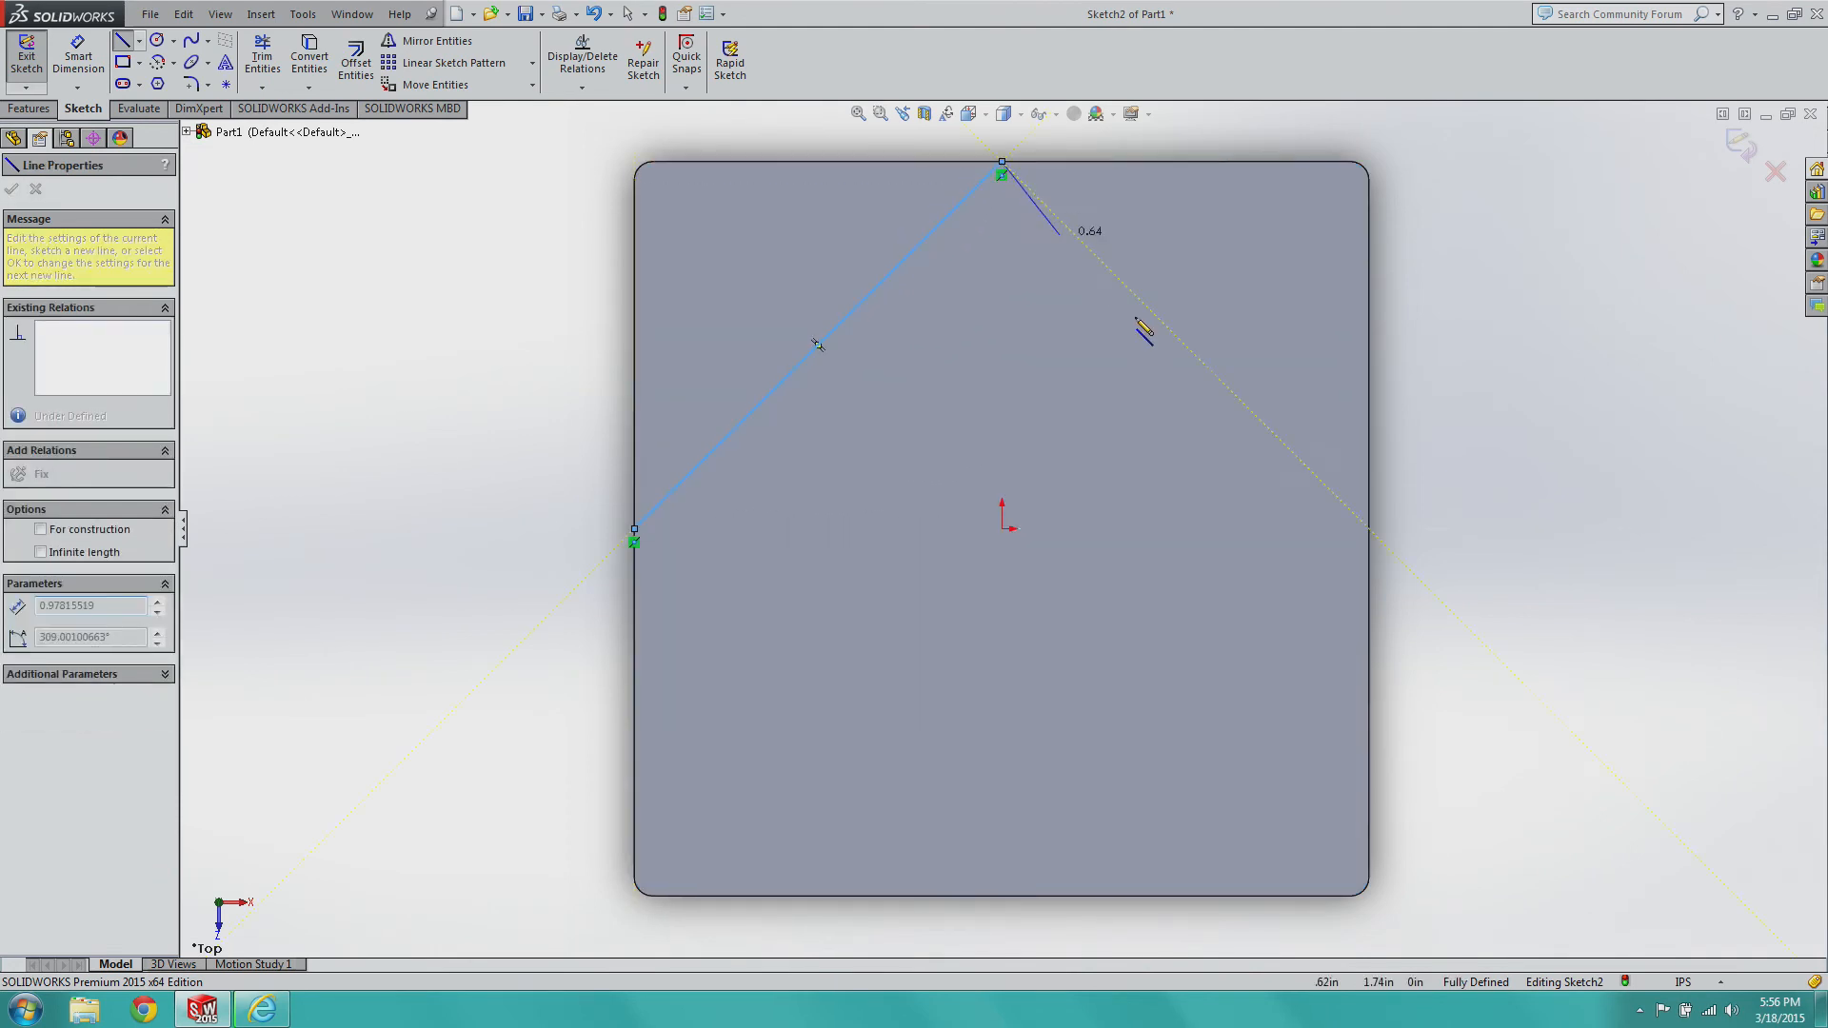
{"action": "left_click", "coordinate": [1368, 528]}
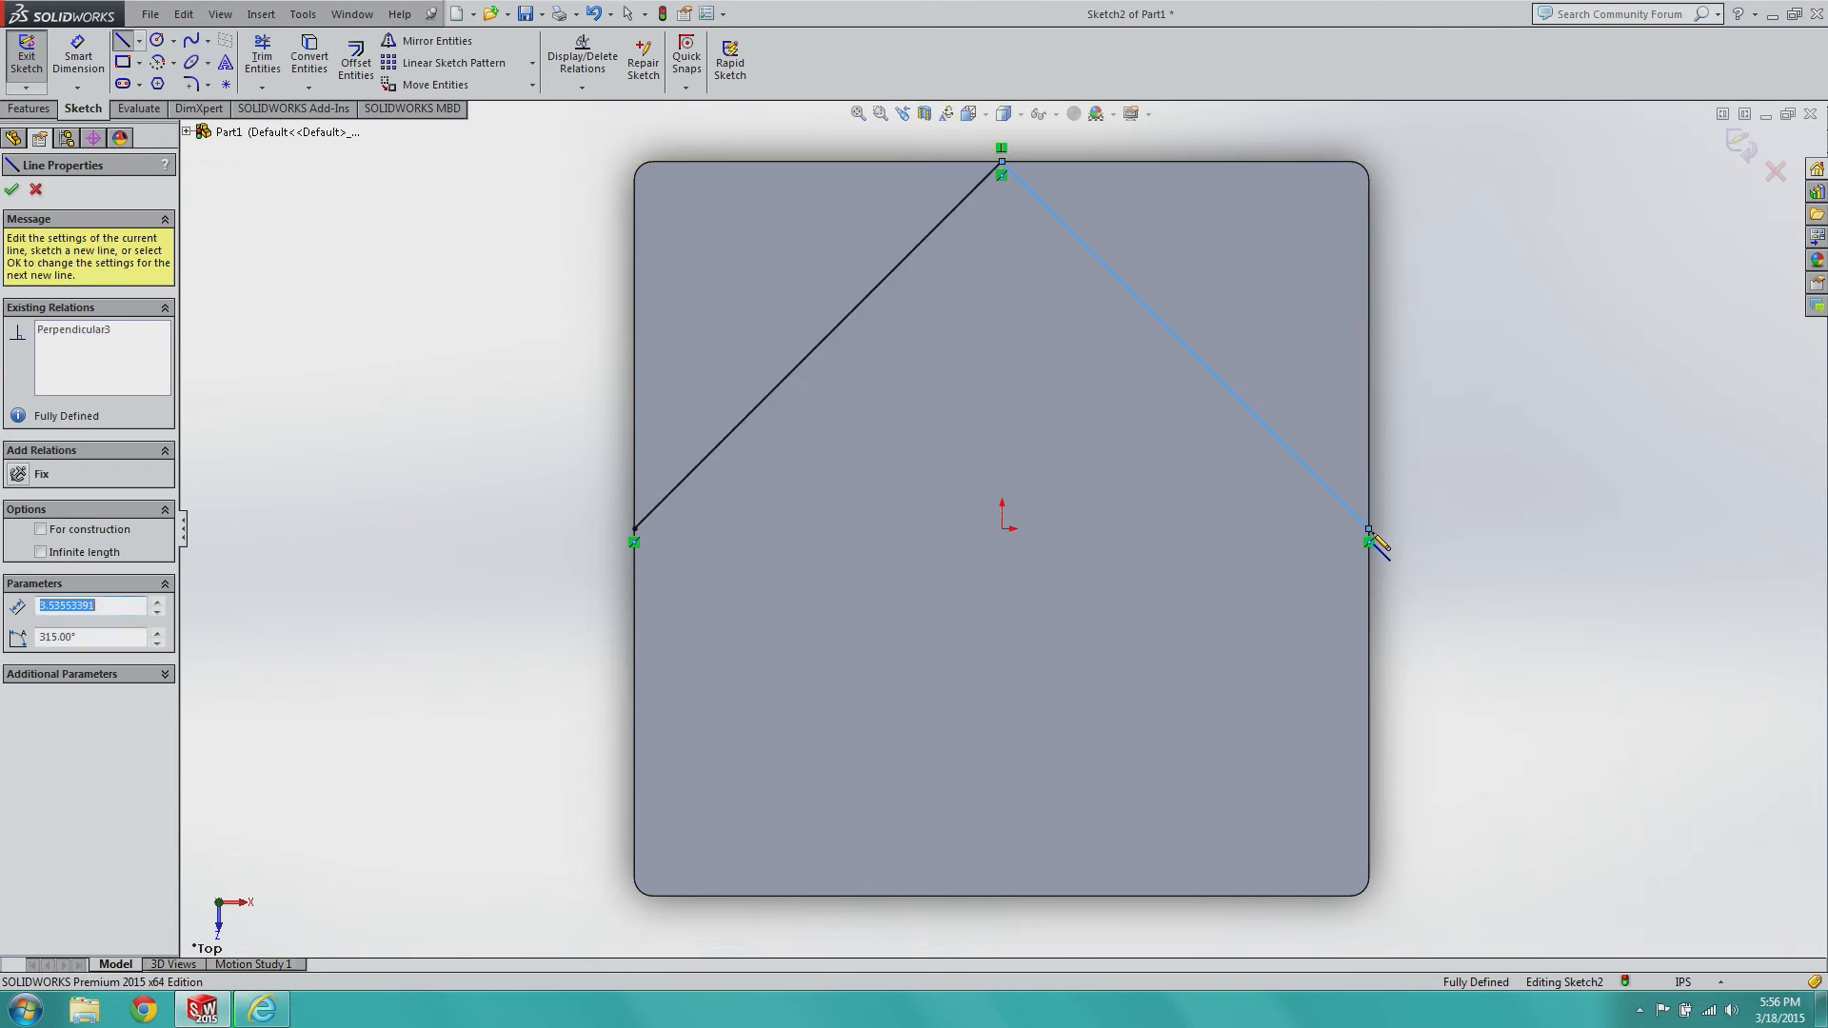
{"action": "left_click", "coordinate": [1003, 895]}
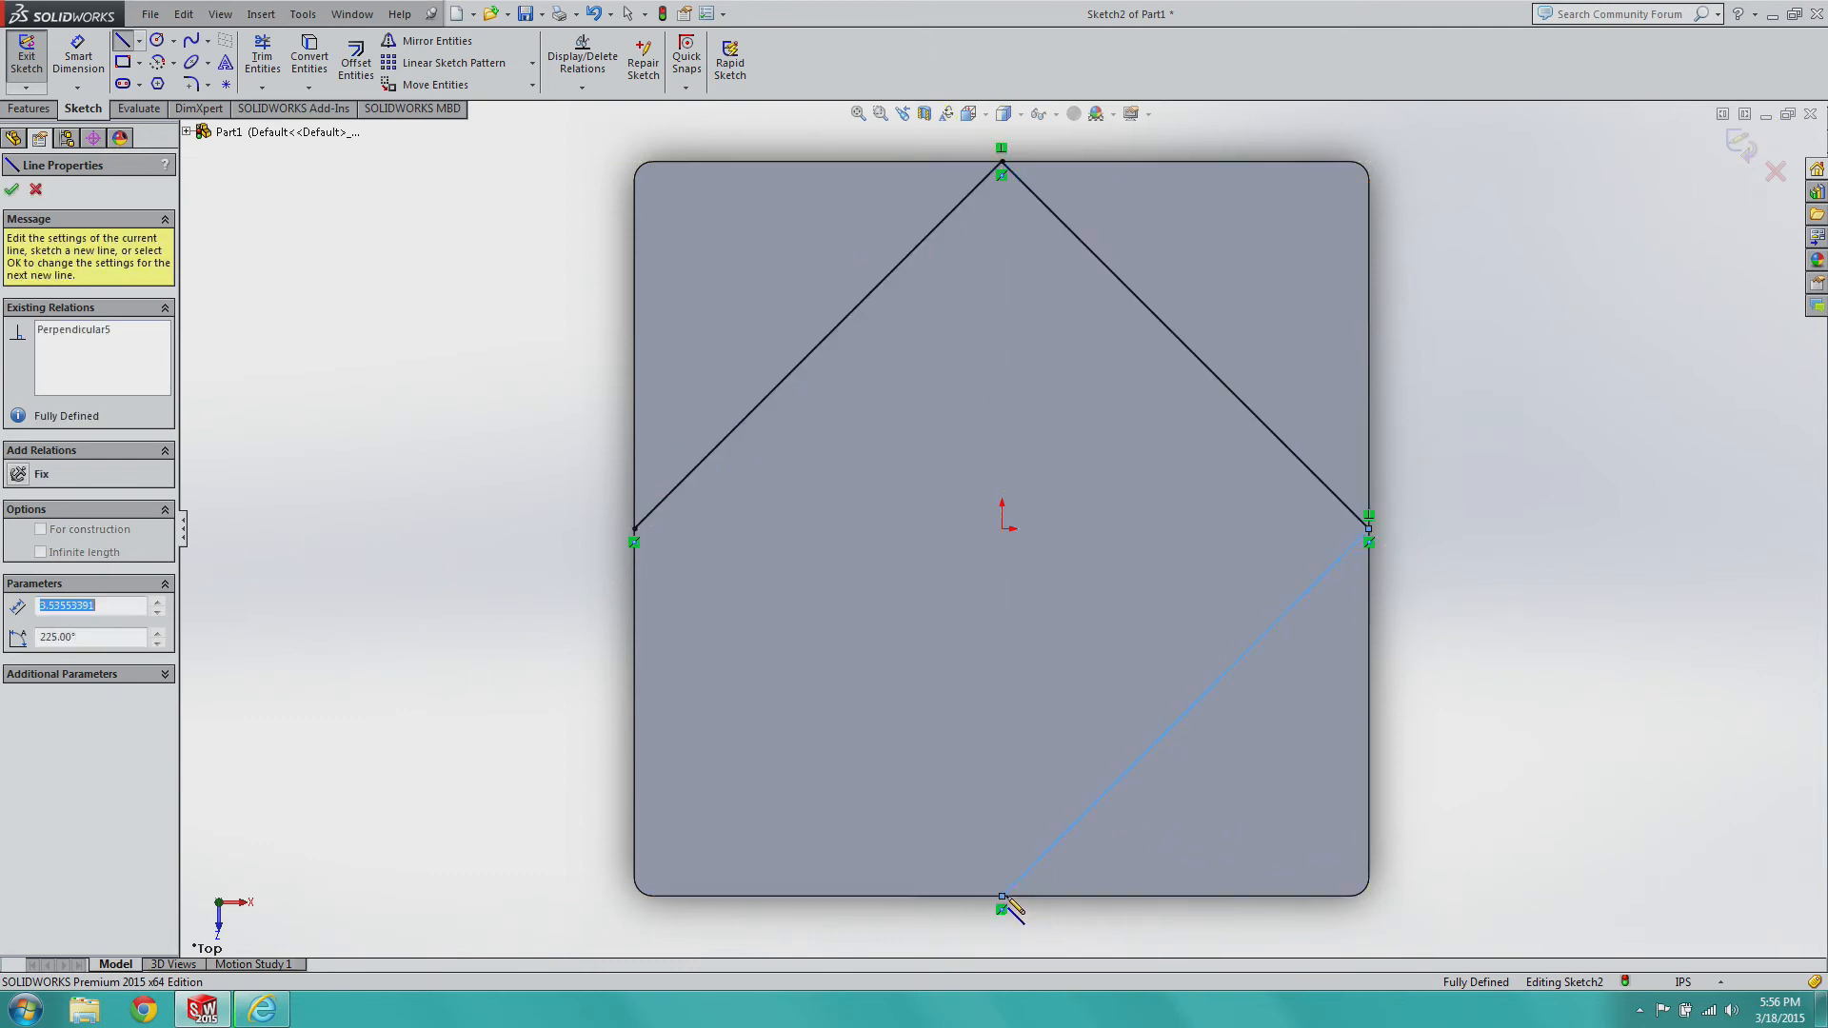
{"action": "left_click", "coordinate": [647, 538]}
{"action": "left_click", "coordinate": [12, 188]}
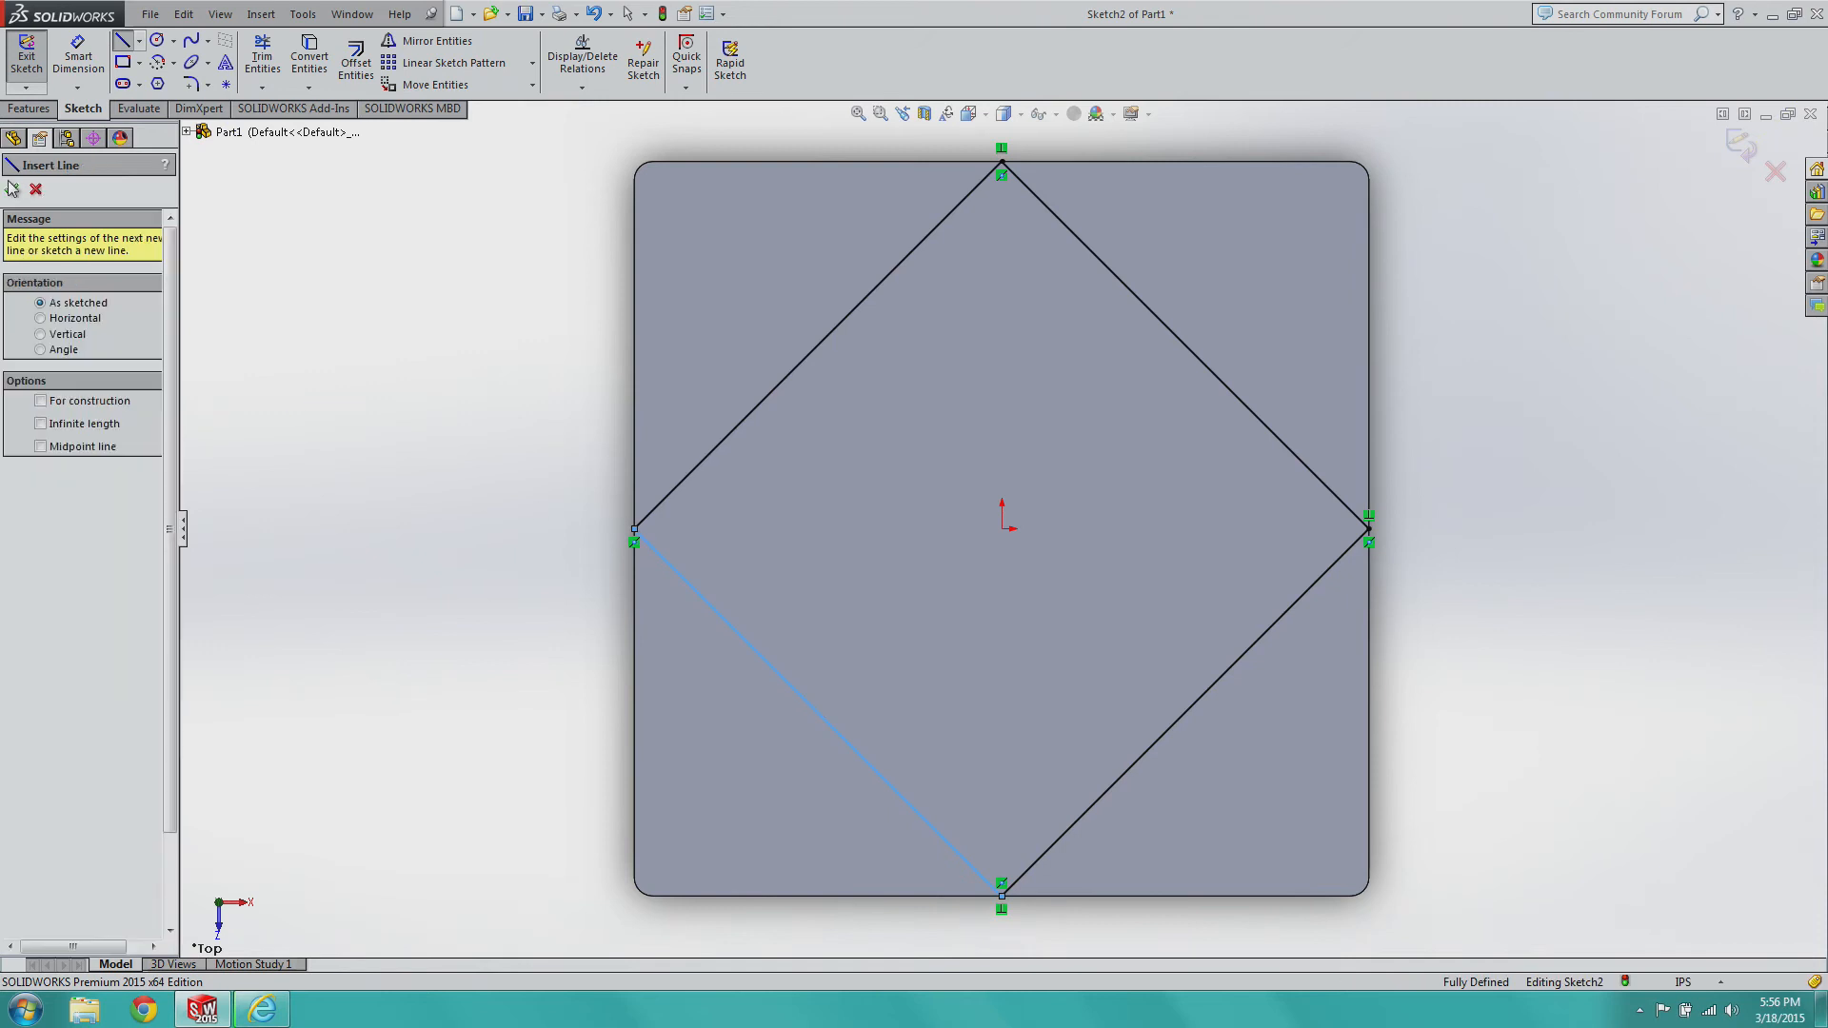
Exit the sketch and extrude the diamond upward as a blind boss with a depth of 0.5 in.
{"action": "left_click", "coordinate": [27, 55]}
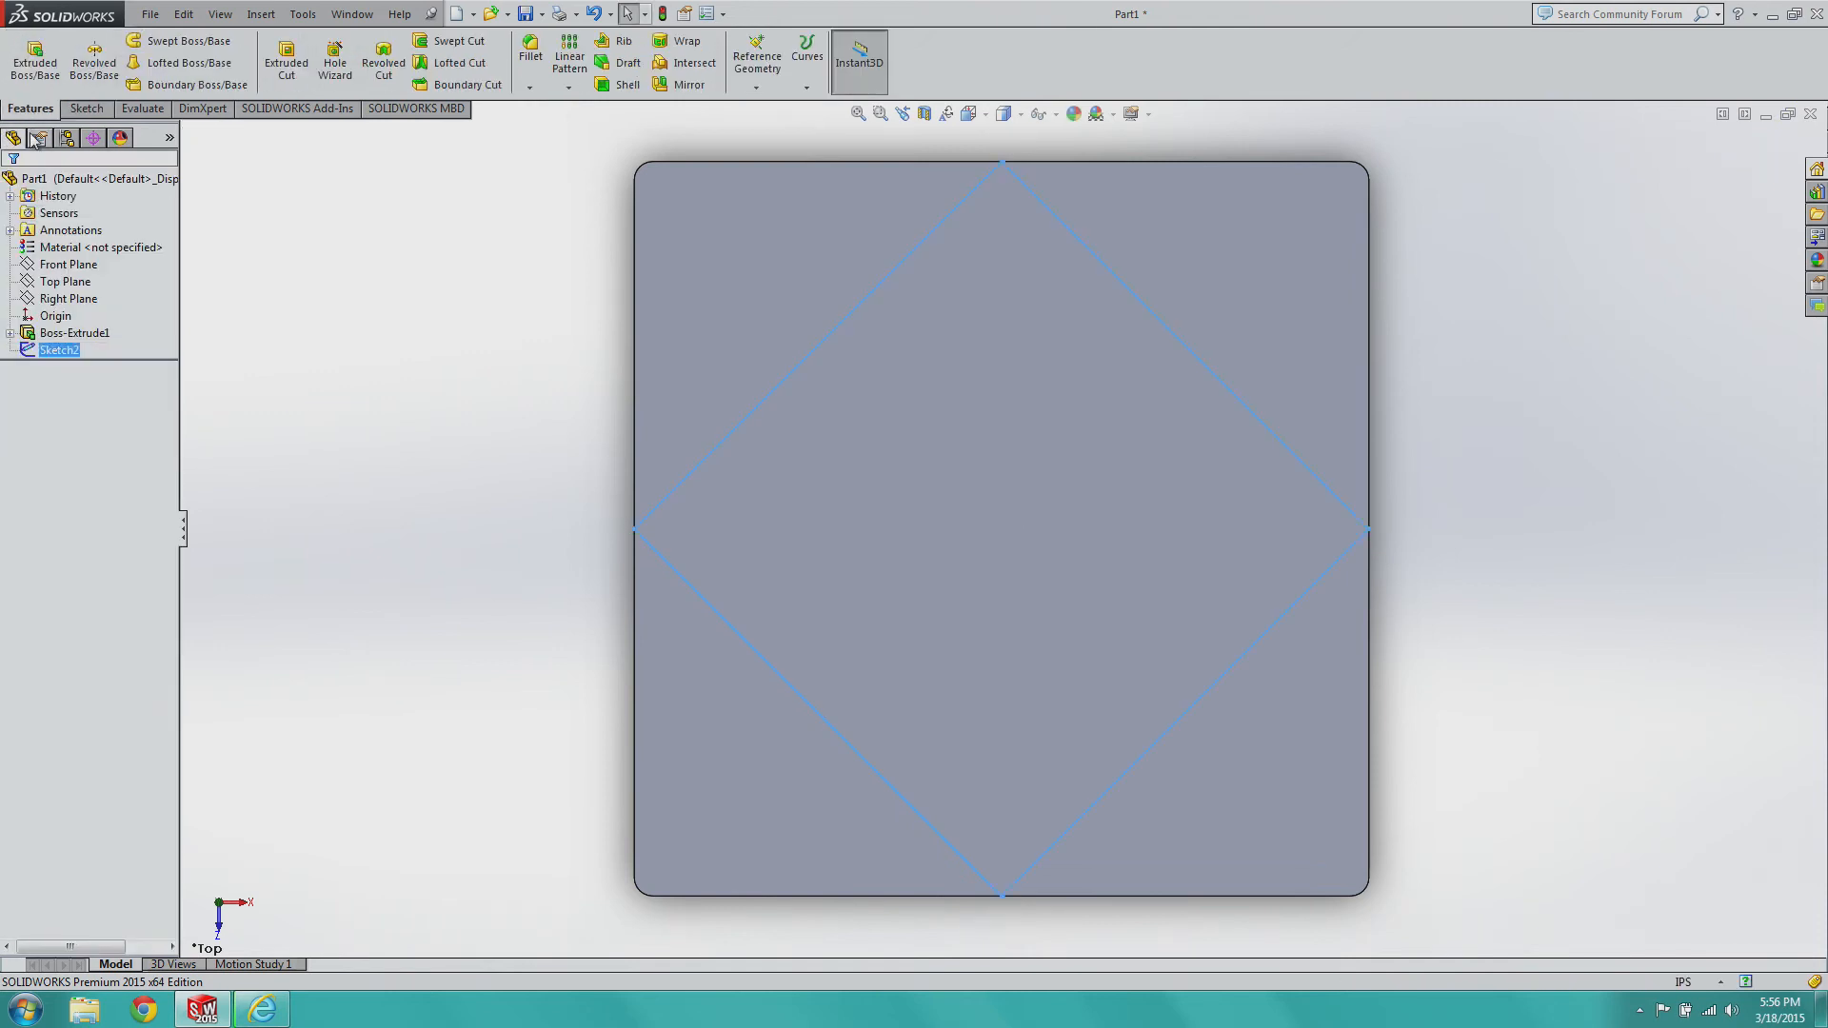
{"action": "left_click", "coordinate": [36, 57]}
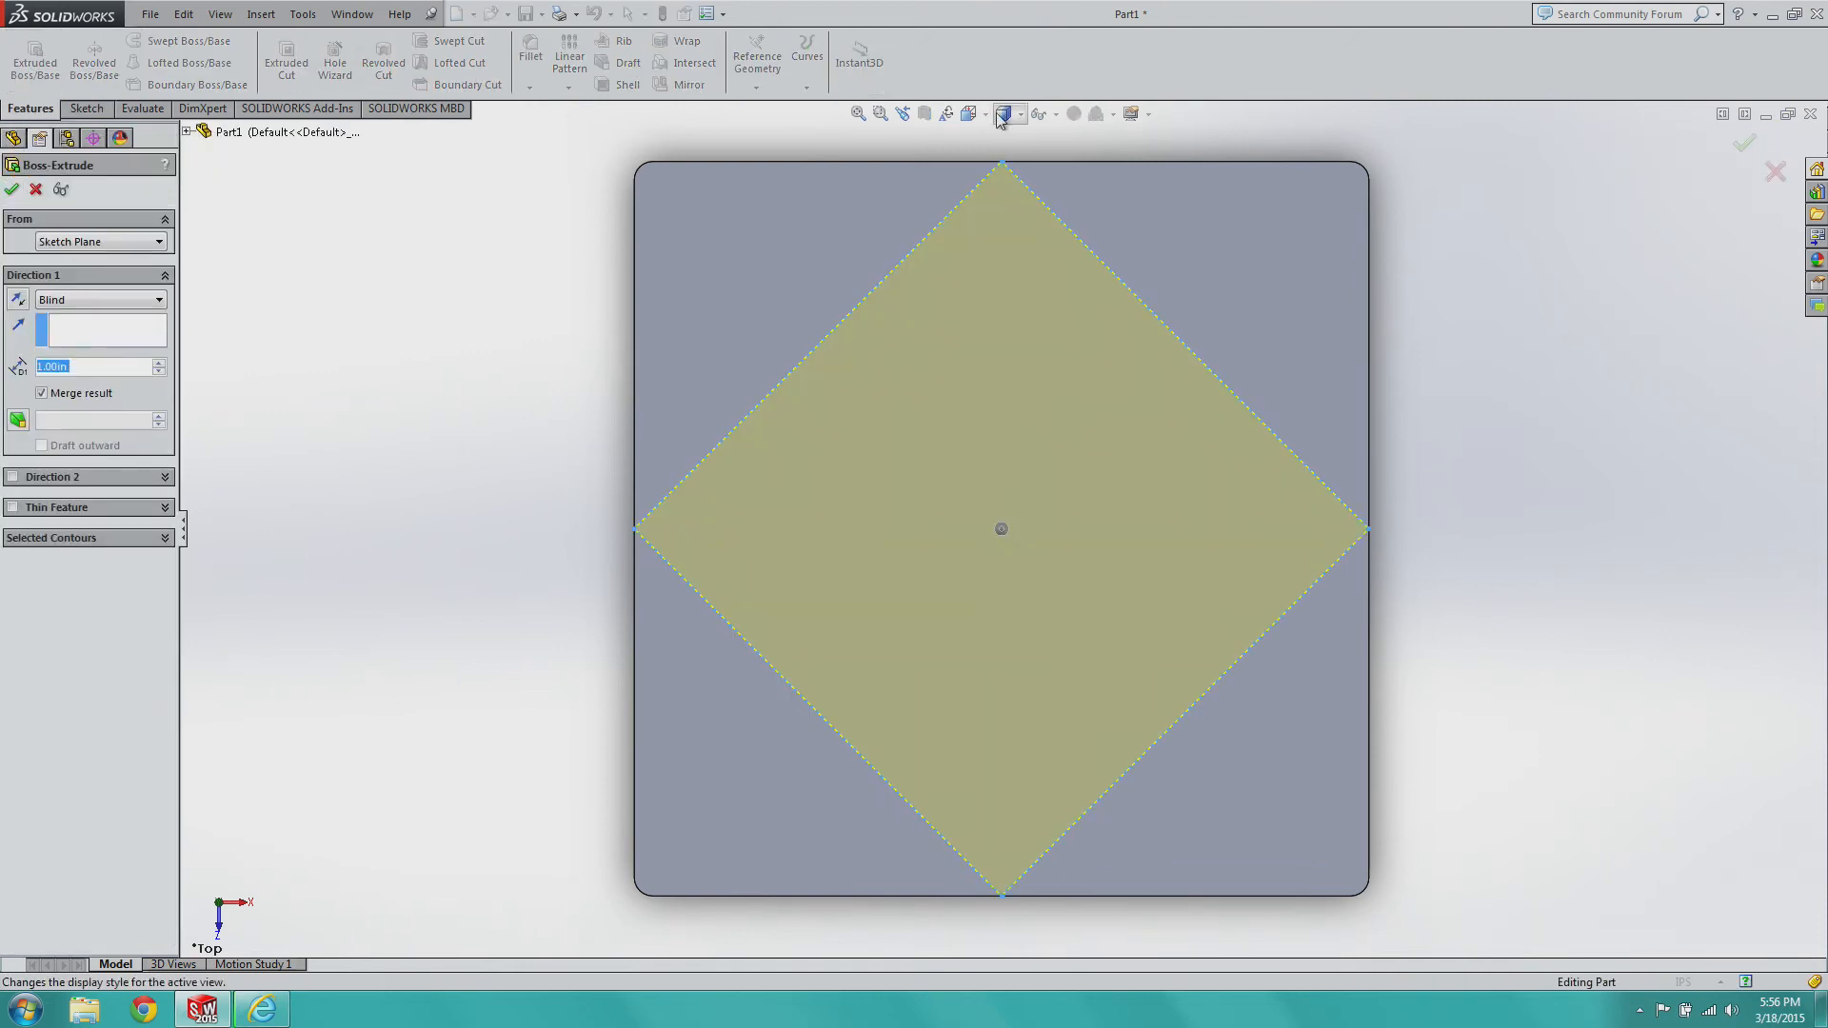
{"action": "left_click", "coordinate": [969, 114]}
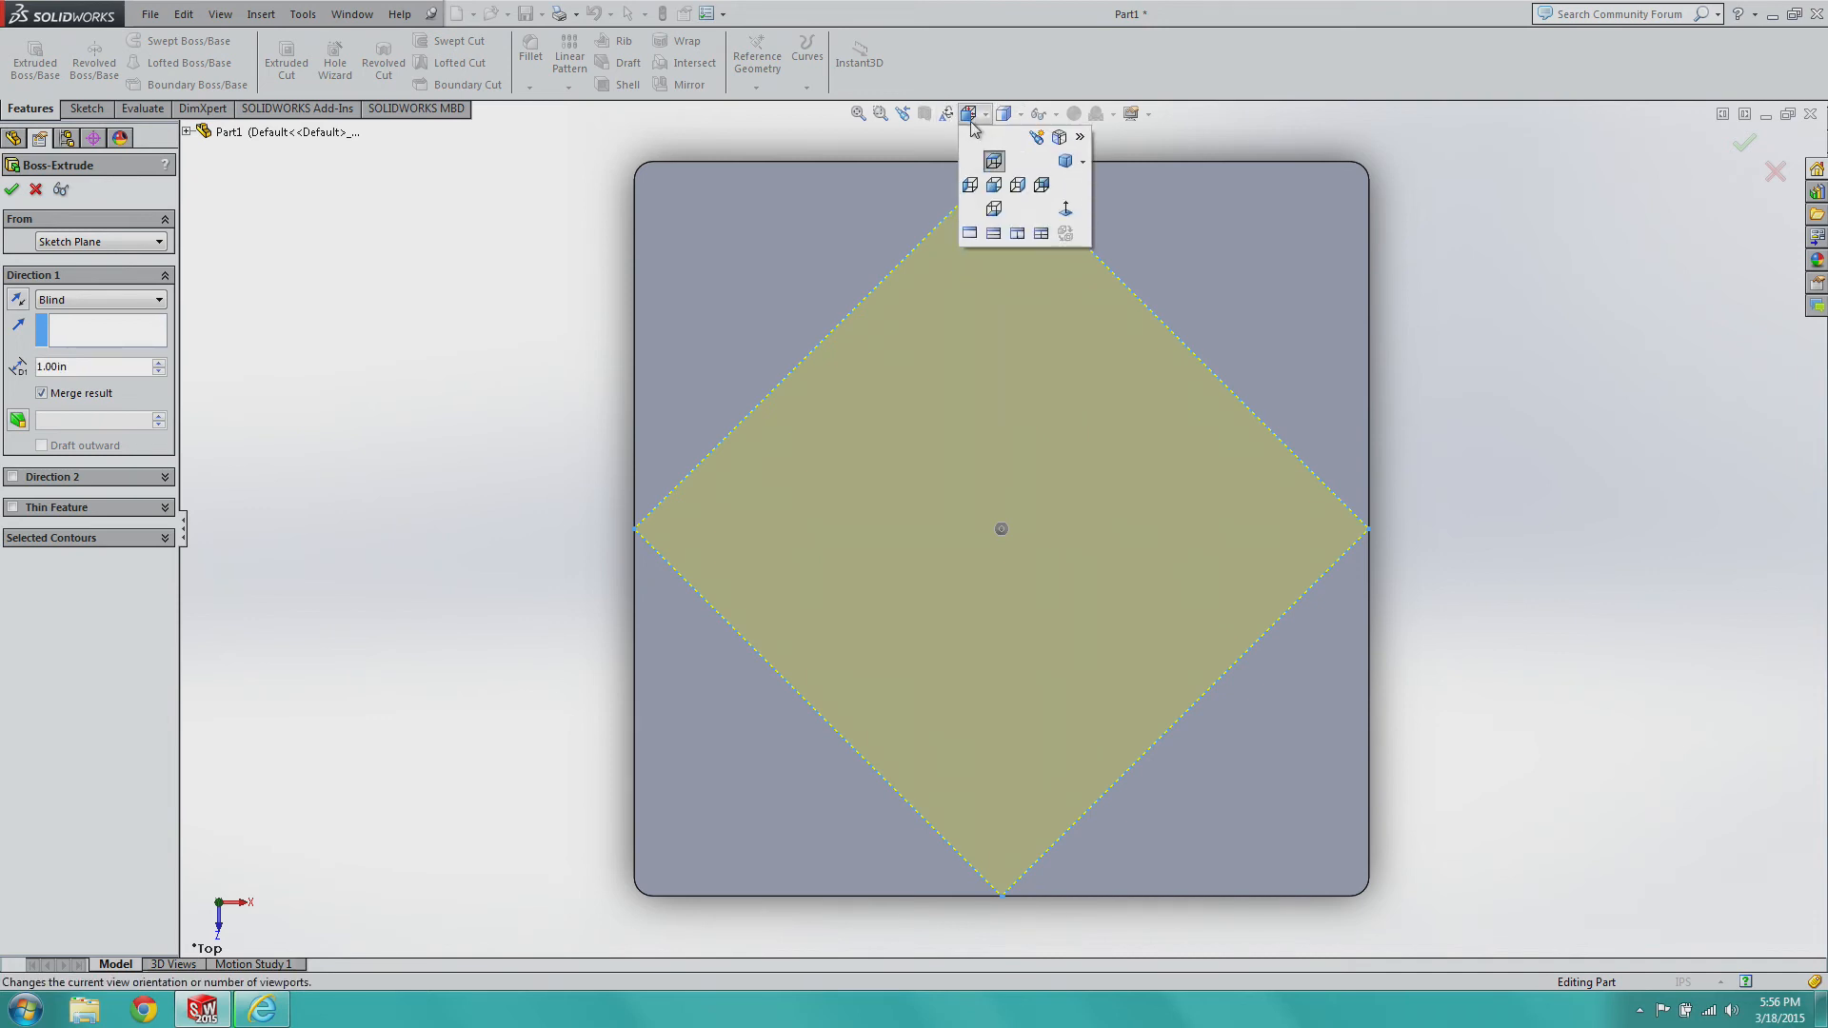
{"action": "left_click", "coordinate": [1062, 162]}
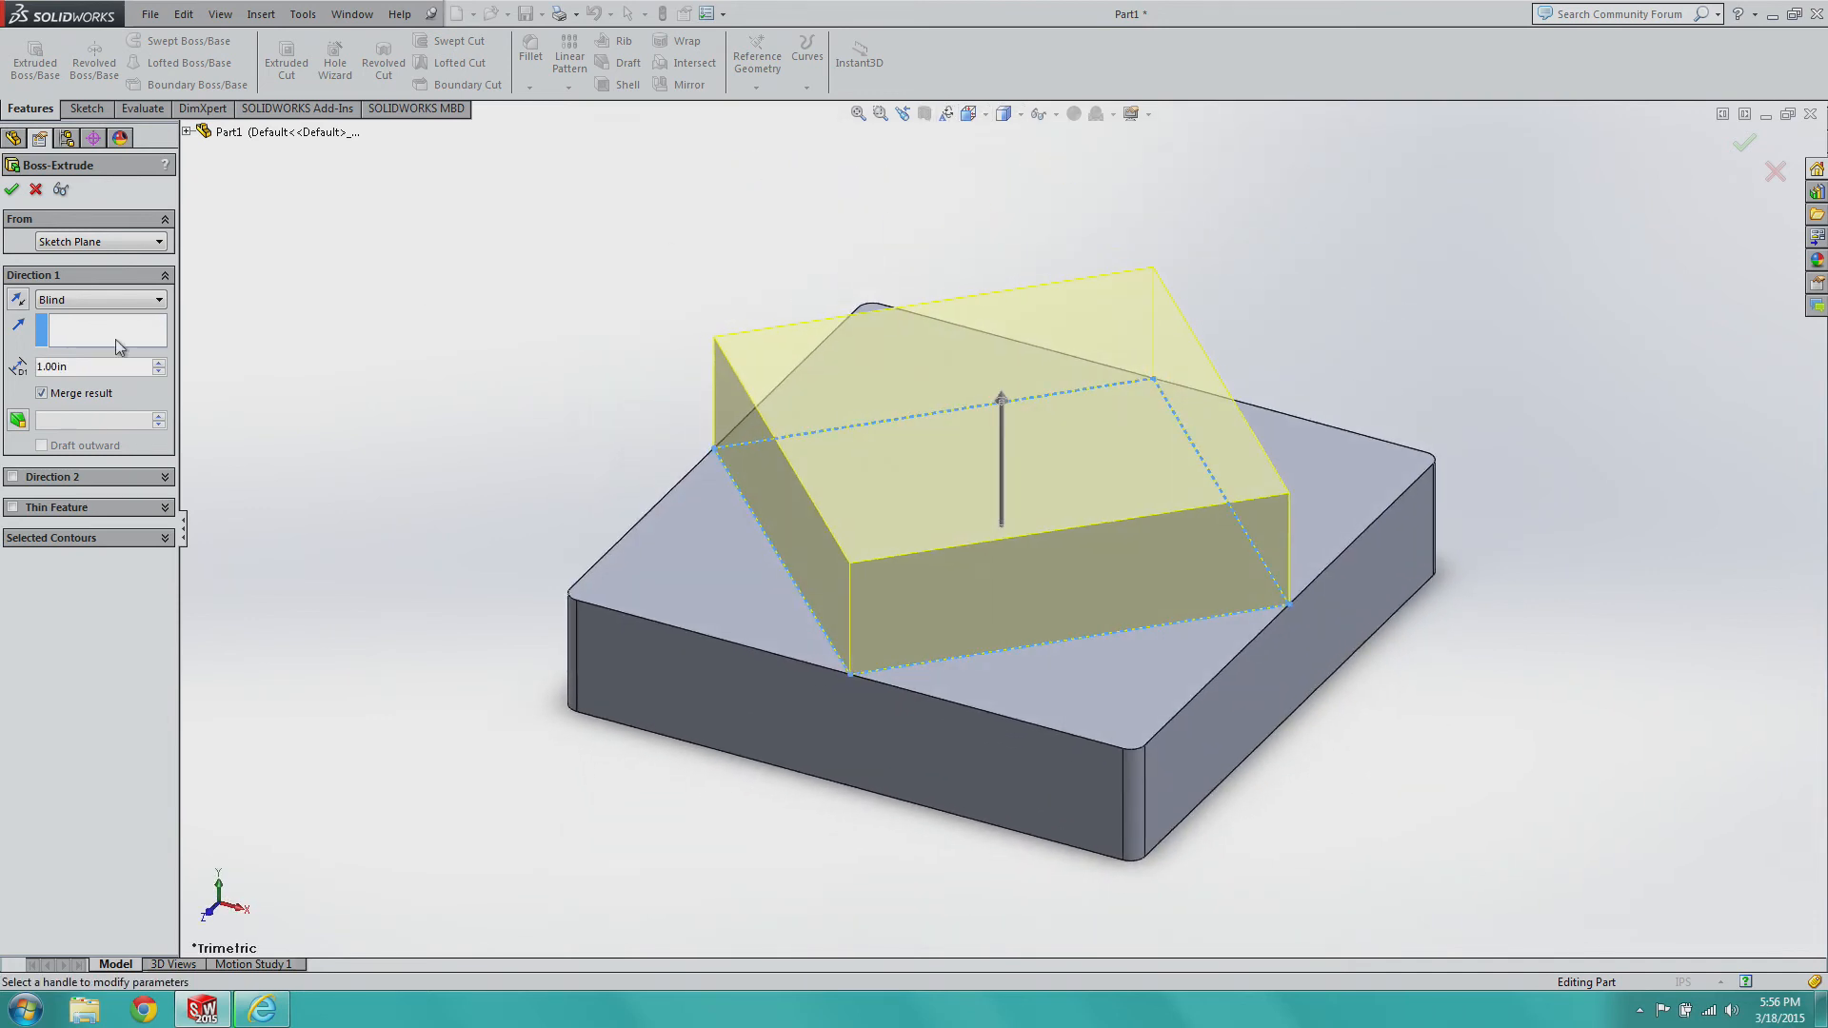
{"action": "double_click", "coordinate": [86, 366]}
{"action": "type", "text": "0.5"}
{"action": "key", "text": "Return"}
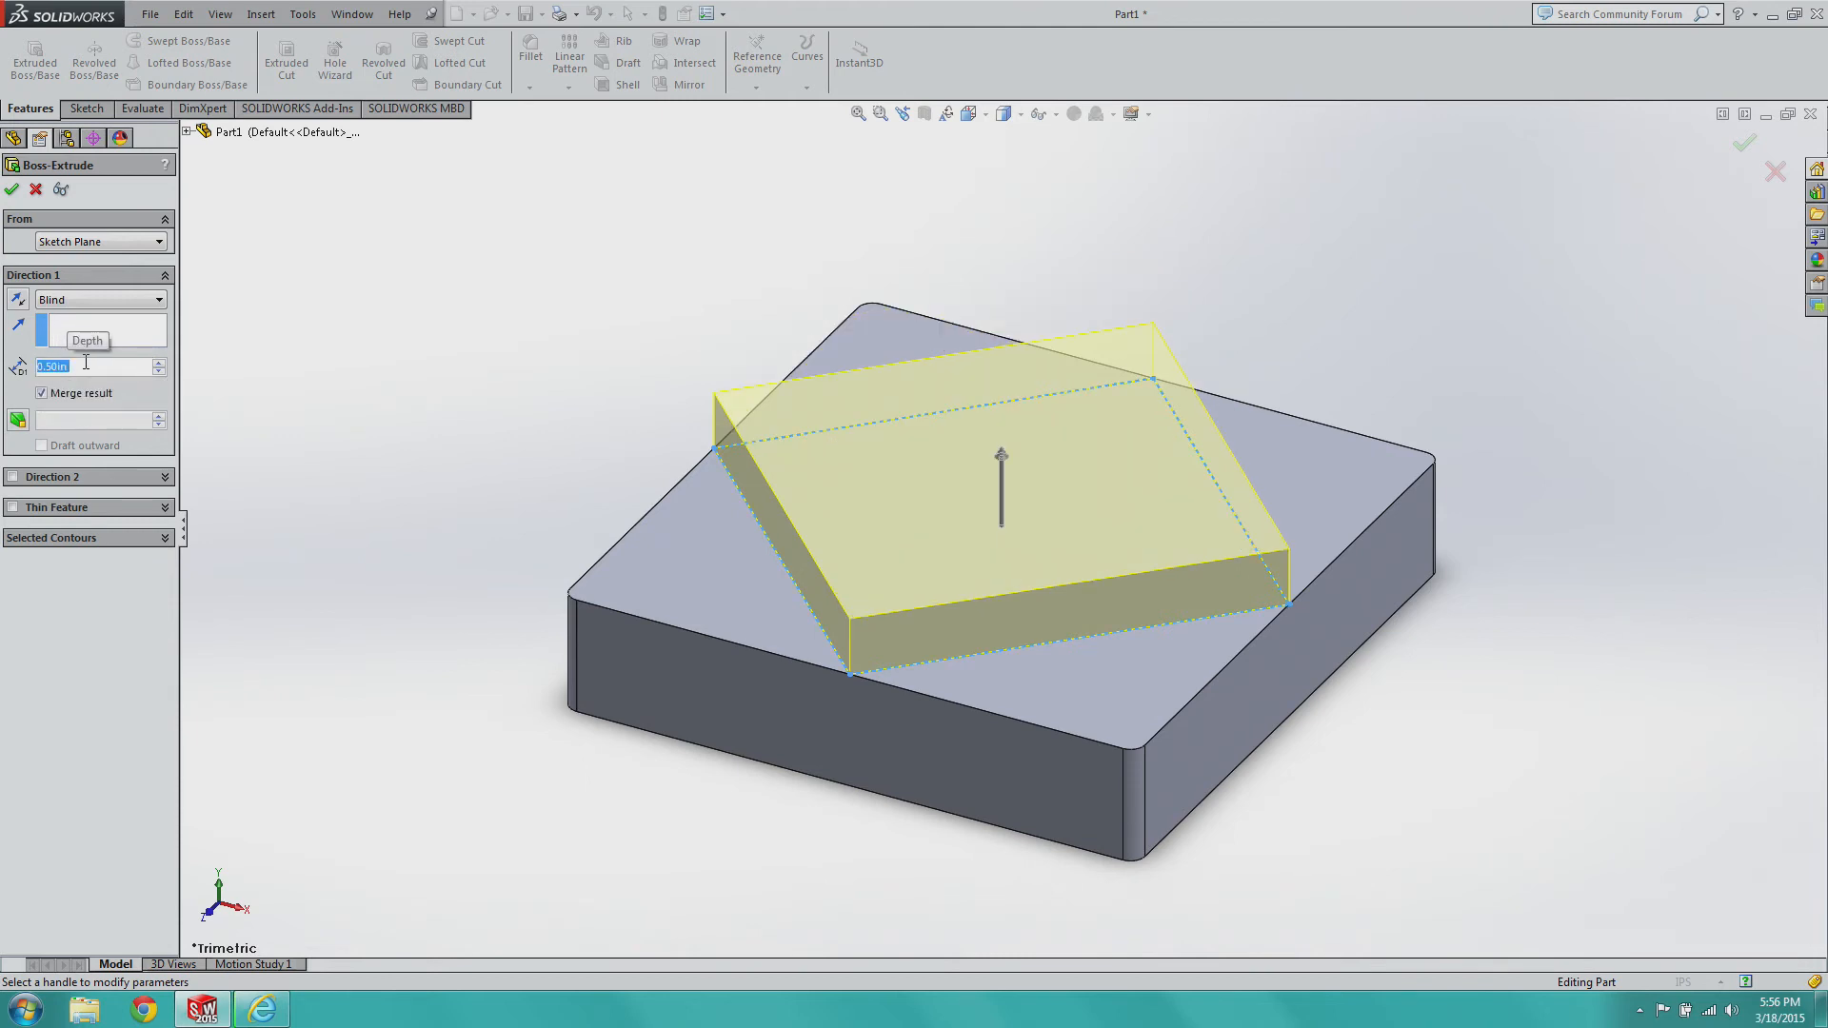
{"action": "left_click", "coordinate": [12, 189]}
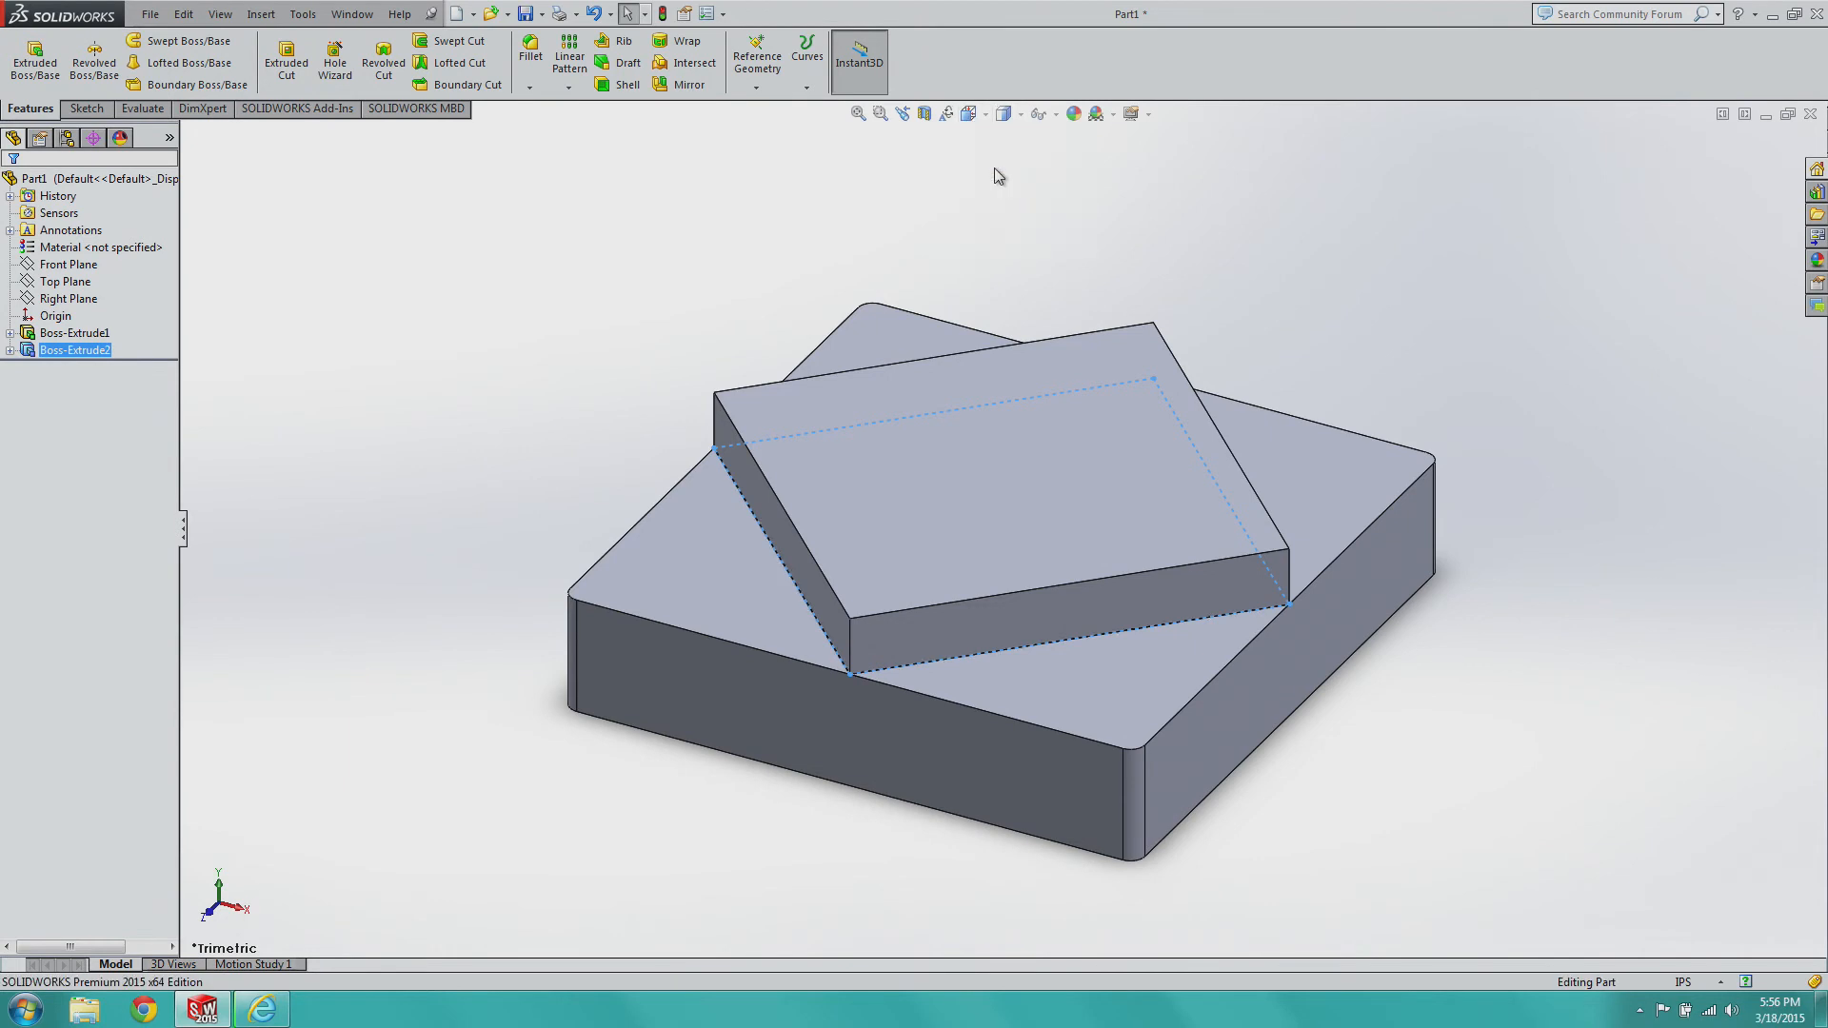
Sketch a circle of about 1.8 in radius on the diamond boss's top face, centred on the origin and reaching the diamond's edges.
{"action": "key", "text": "ctrl+5"}
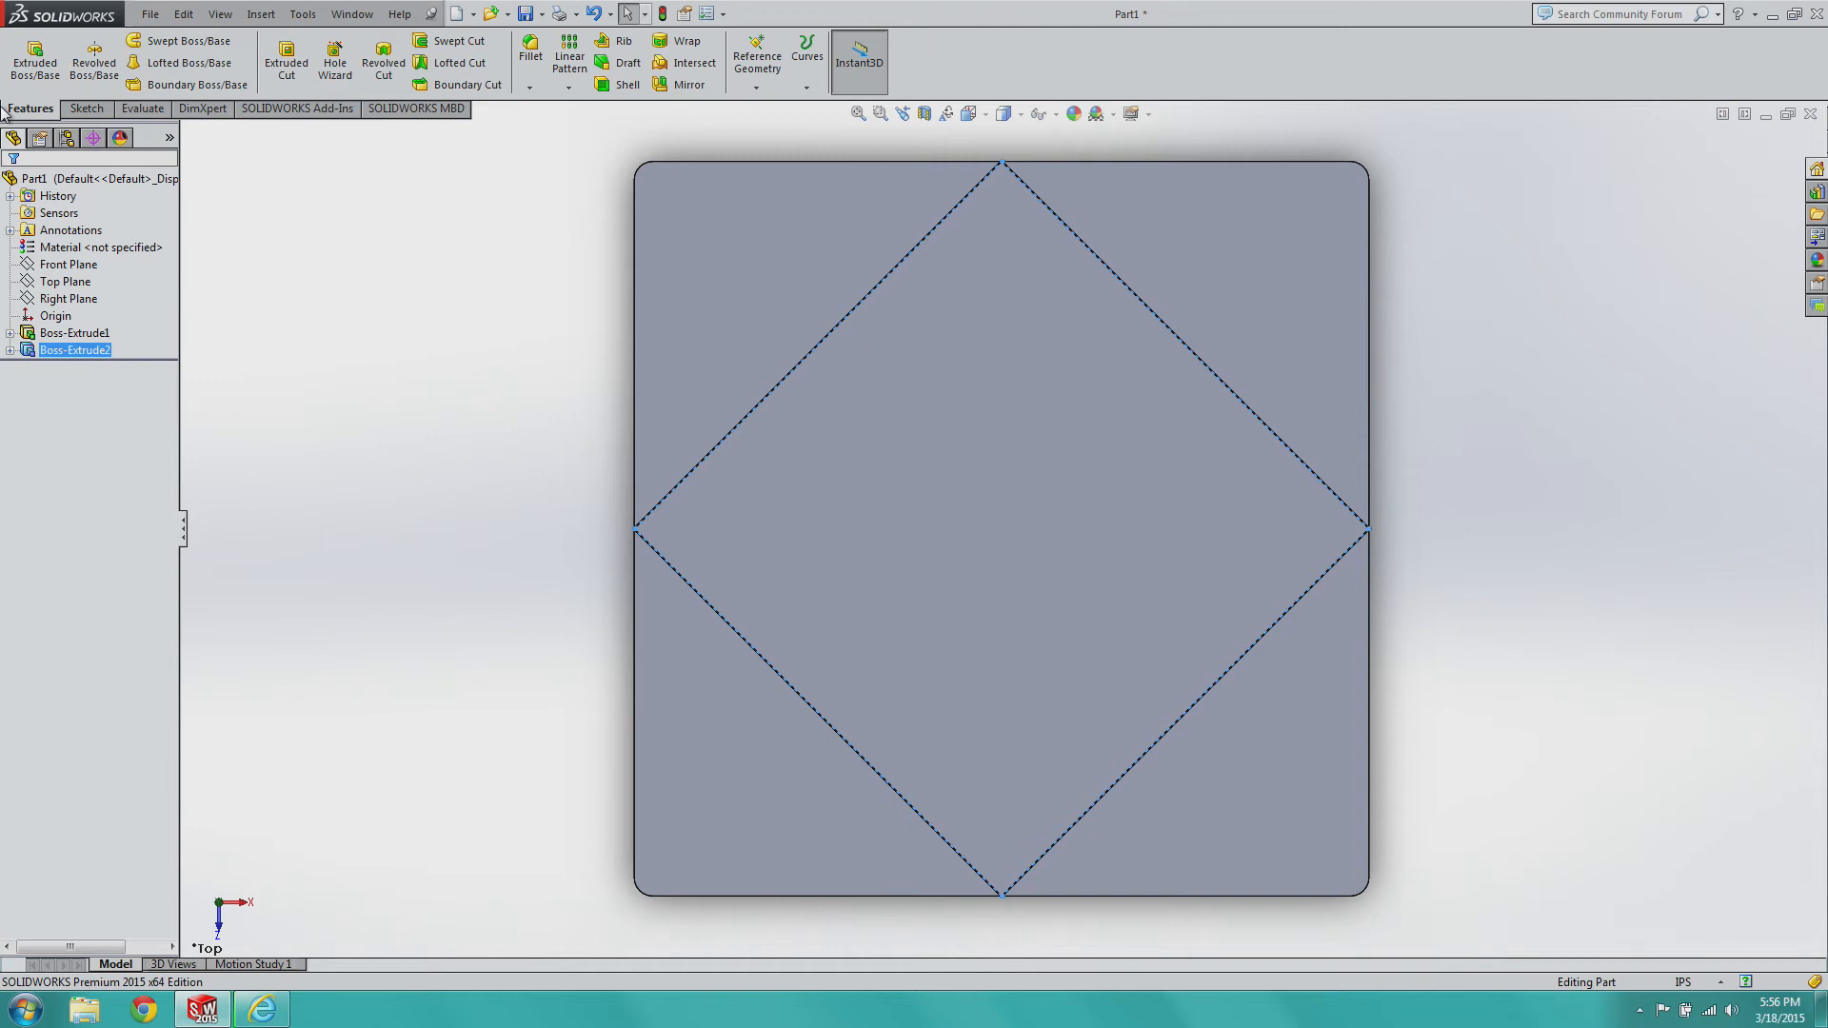
{"action": "left_click", "coordinate": [82, 110]}
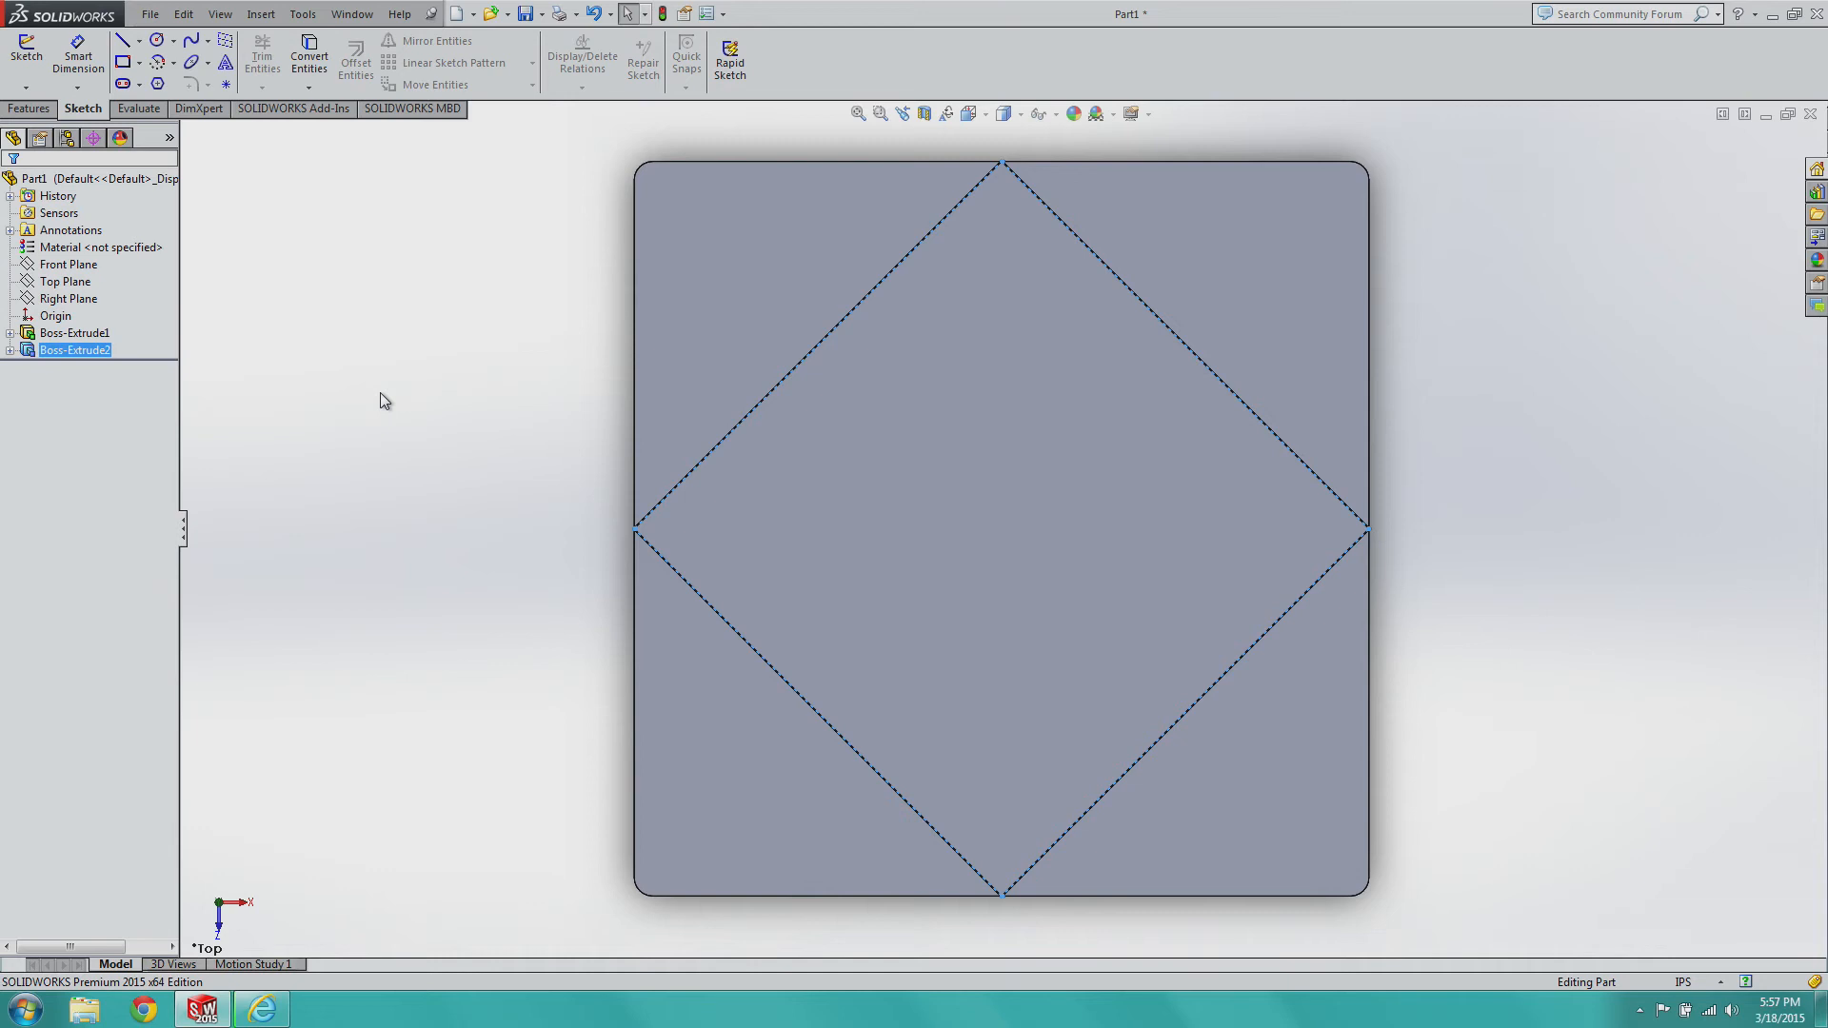
{"action": "left_click", "coordinate": [174, 40]}
{"action": "left_click", "coordinate": [195, 62]}
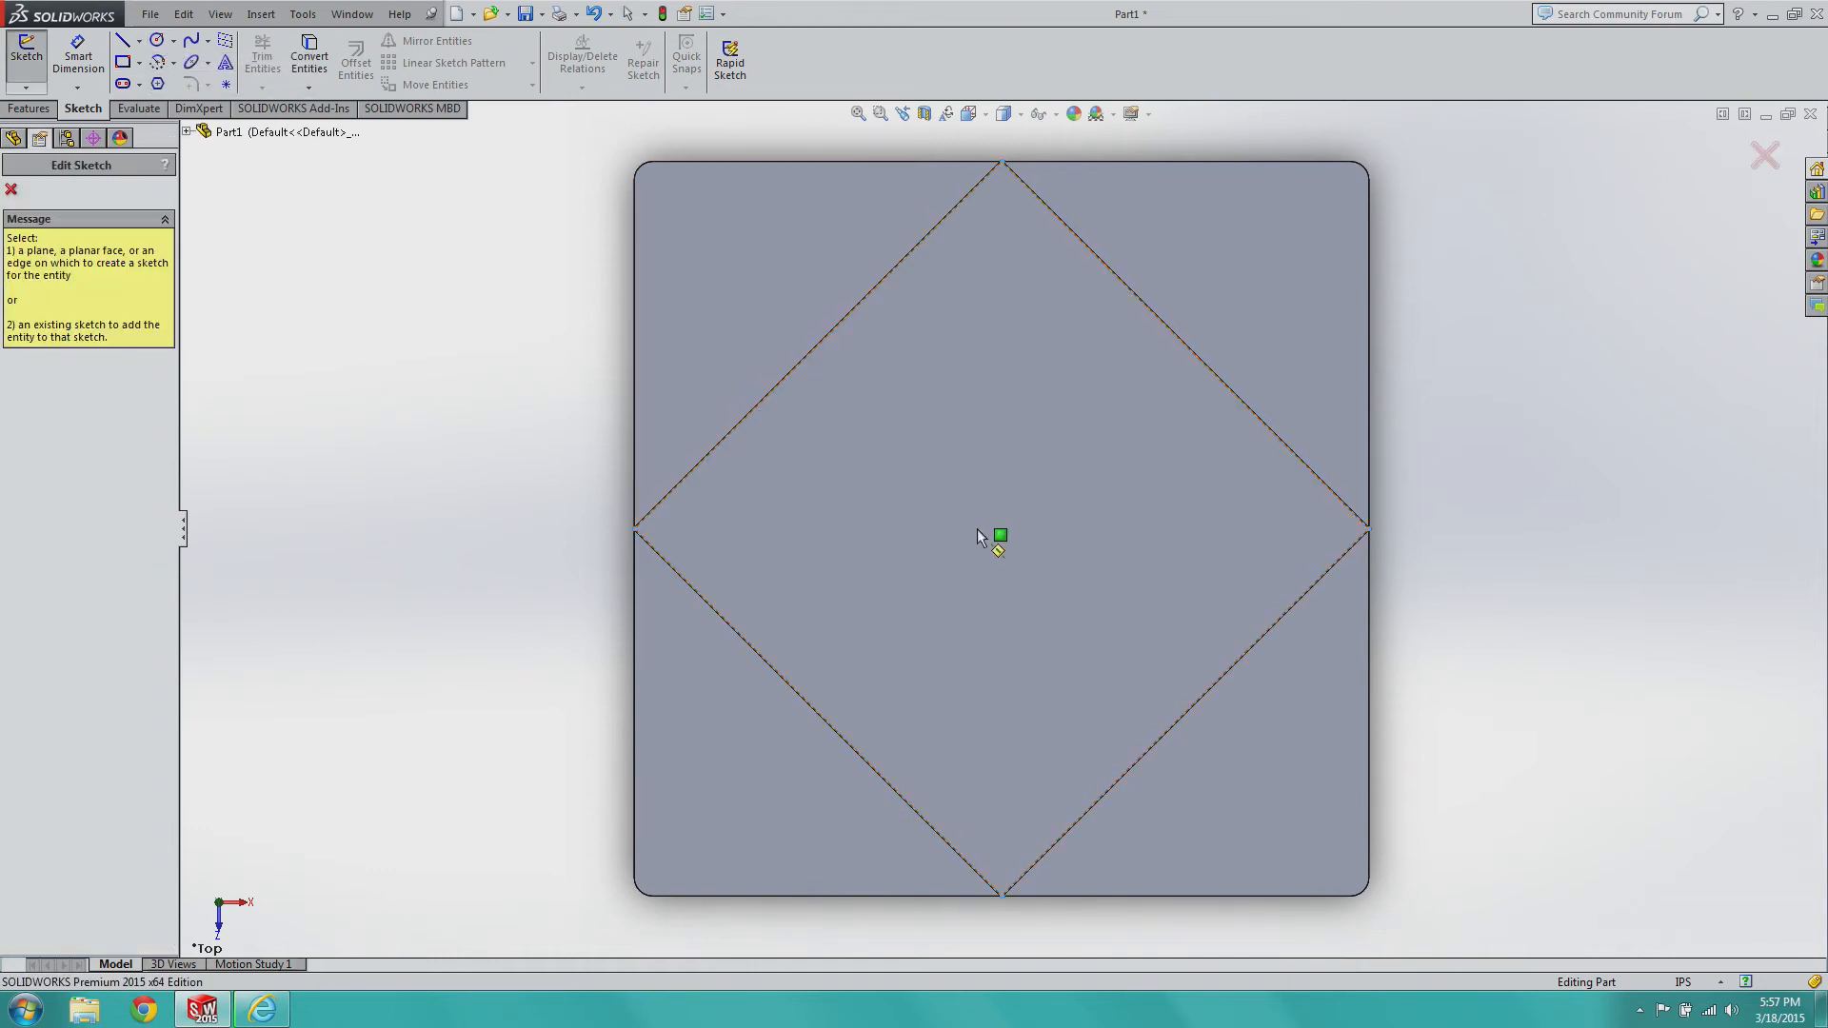
{"action": "left_click", "coordinate": [1021, 530]}
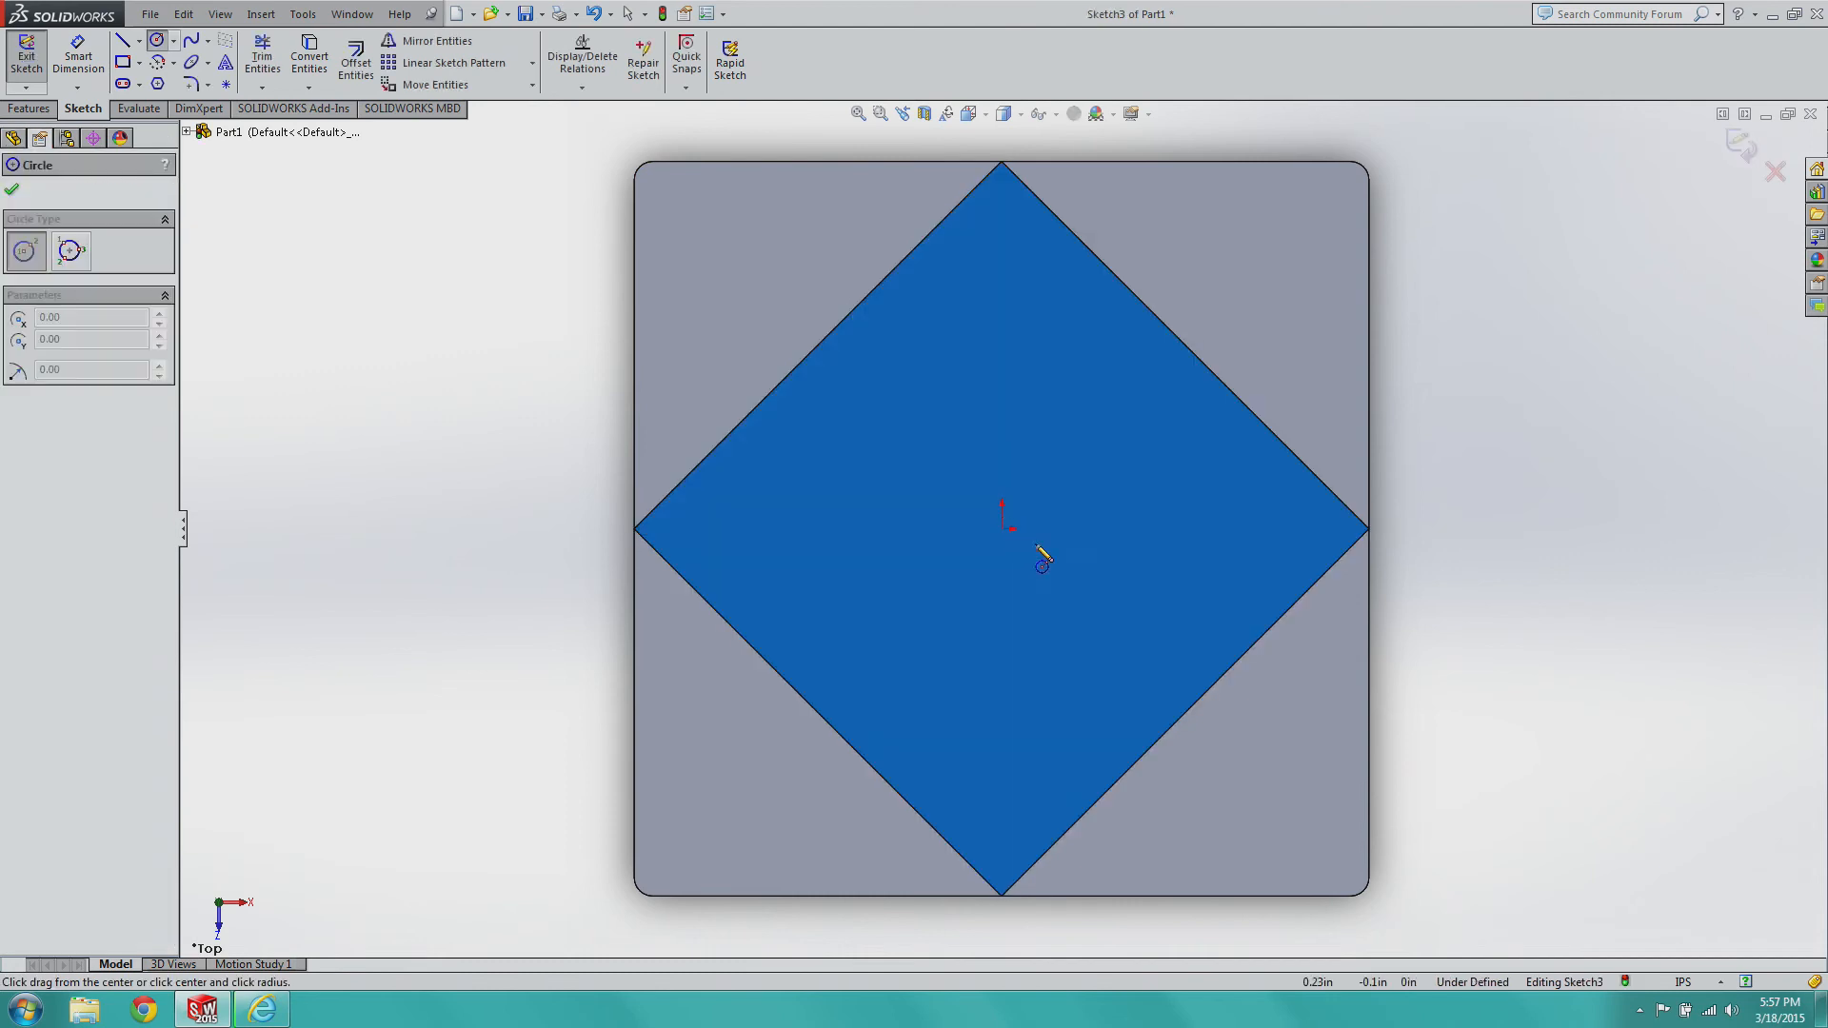
{"action": "left_click", "coordinate": [1003, 529]}
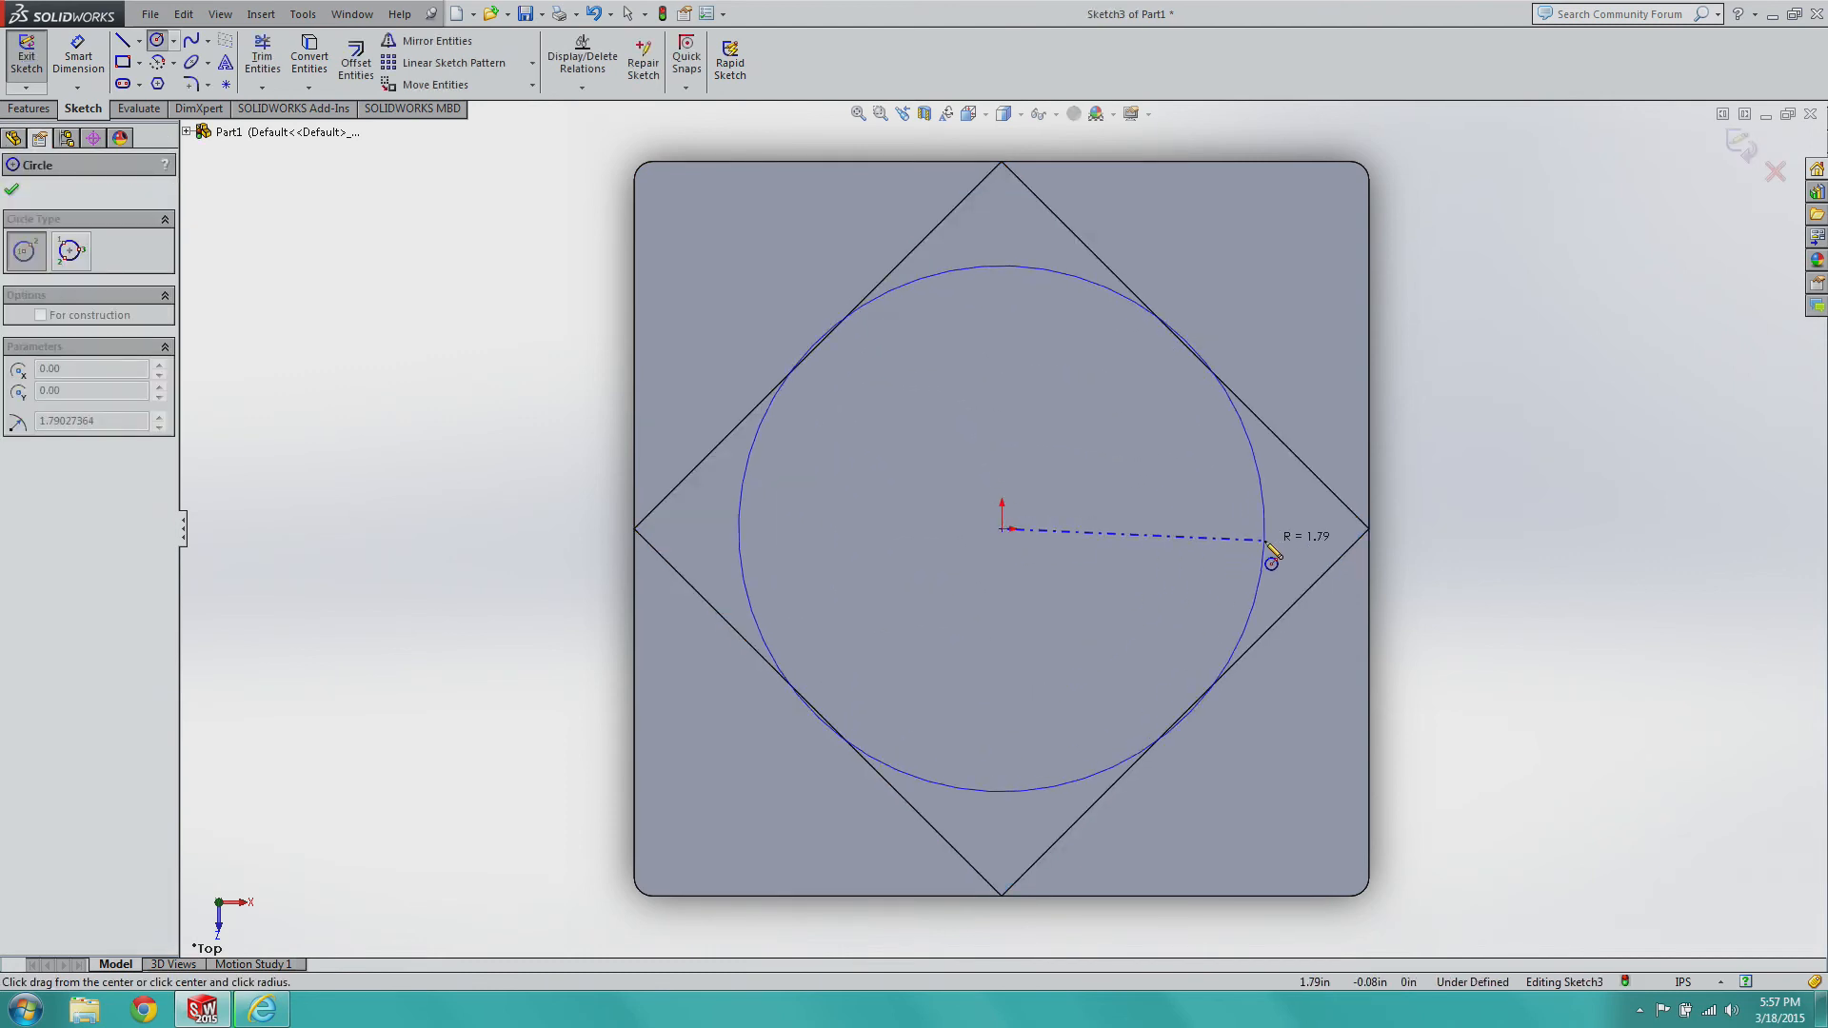
{"action": "left_click", "coordinate": [1216, 374]}
{"action": "left_click", "coordinate": [11, 187]}
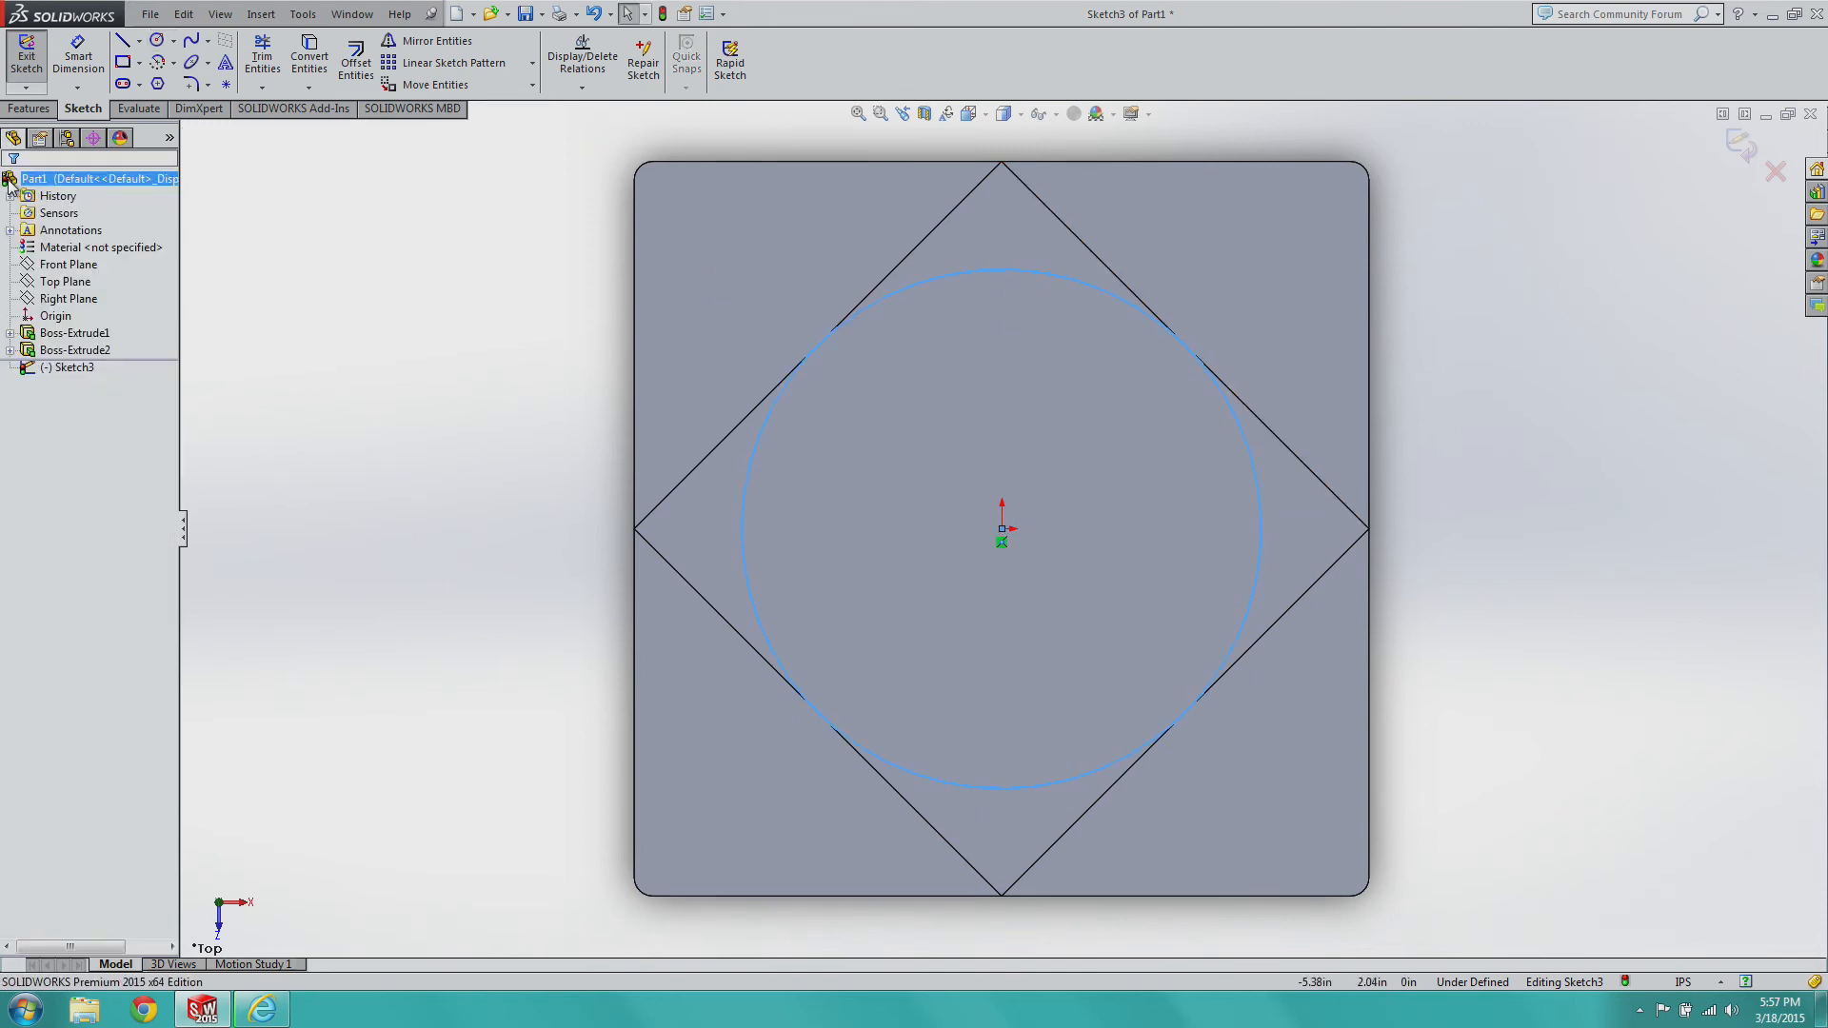
Exit the sketch and extrude the circle upward as a blind boss with a depth of 2 in.
{"action": "scroll", "coordinate": [474, 528], "scroll_direction": "up", "scroll_amount": 7}
{"action": "scroll", "coordinate": [727, 499], "scroll_direction": "down", "scroll_amount": 5}
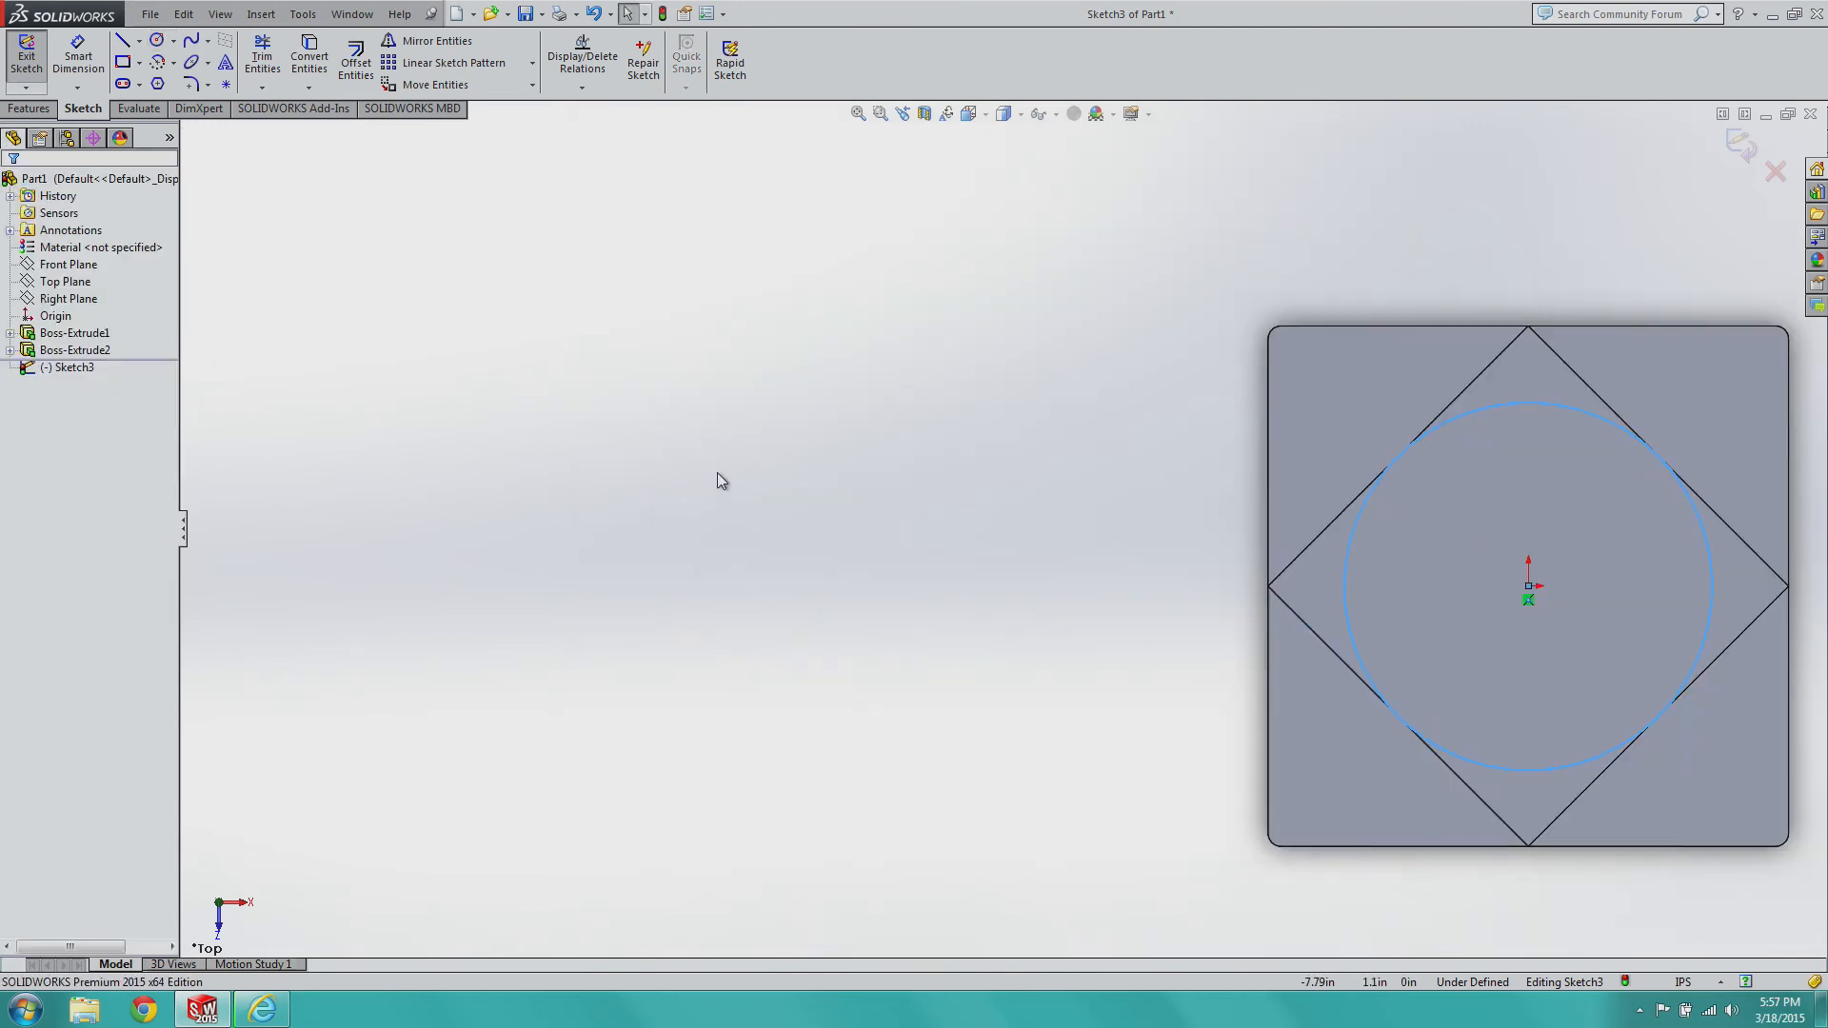
{"action": "scroll", "coordinate": [1562, 626], "scroll_direction": "up", "scroll_amount": 6}
{"action": "scroll", "coordinate": [1287, 632], "scroll_direction": "down", "scroll_amount": 4}
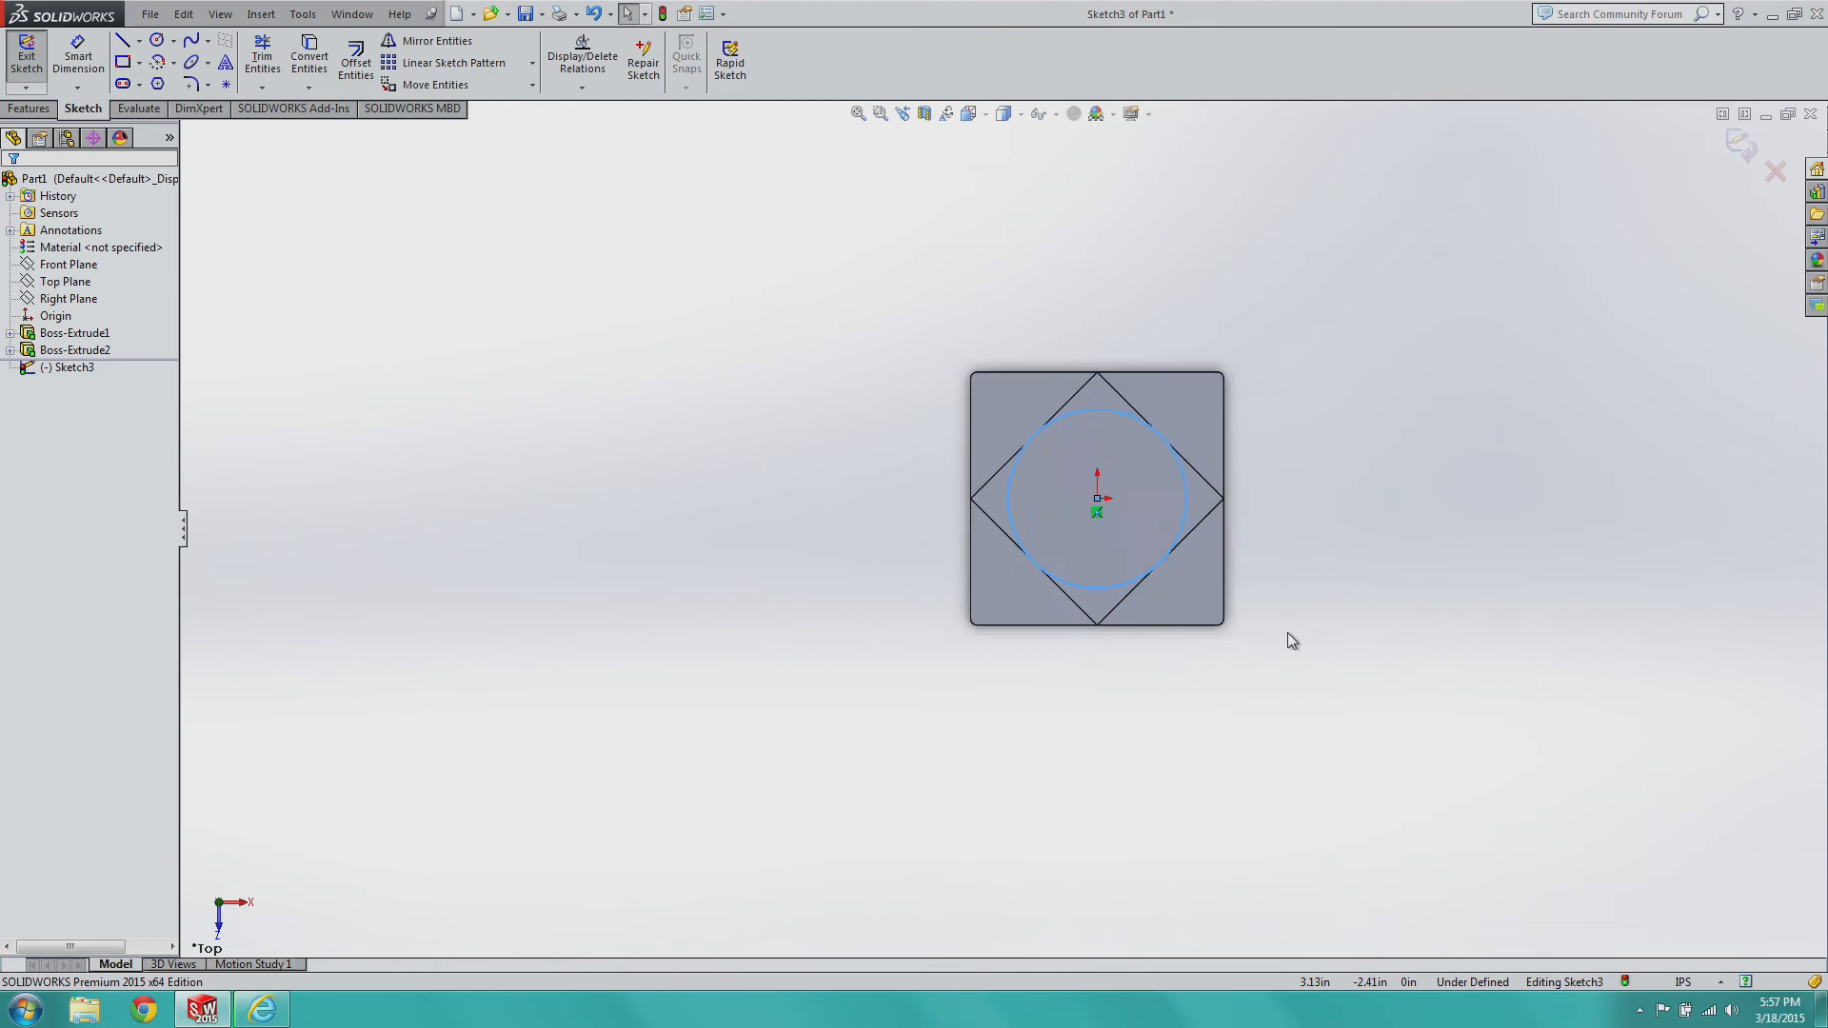
{"action": "left_click", "coordinate": [32, 67]}
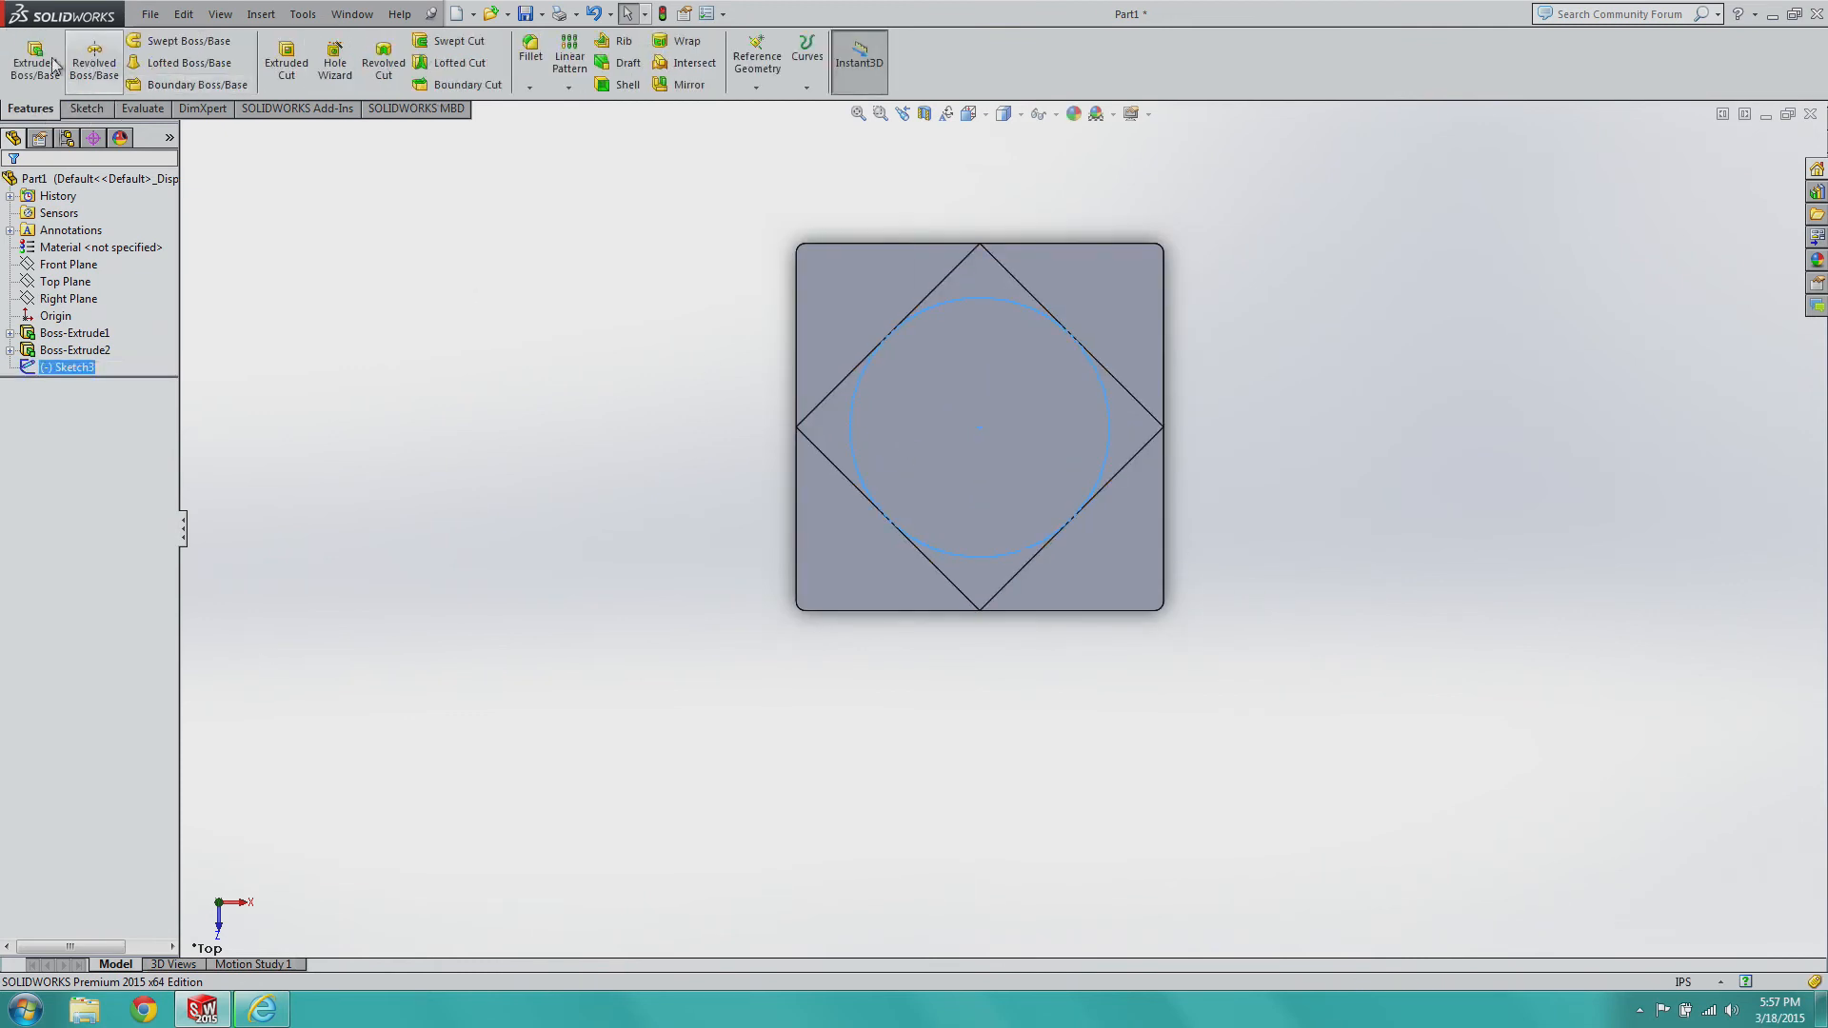
{"action": "left_click", "coordinate": [35, 63]}
{"action": "left_click", "coordinate": [968, 115]}
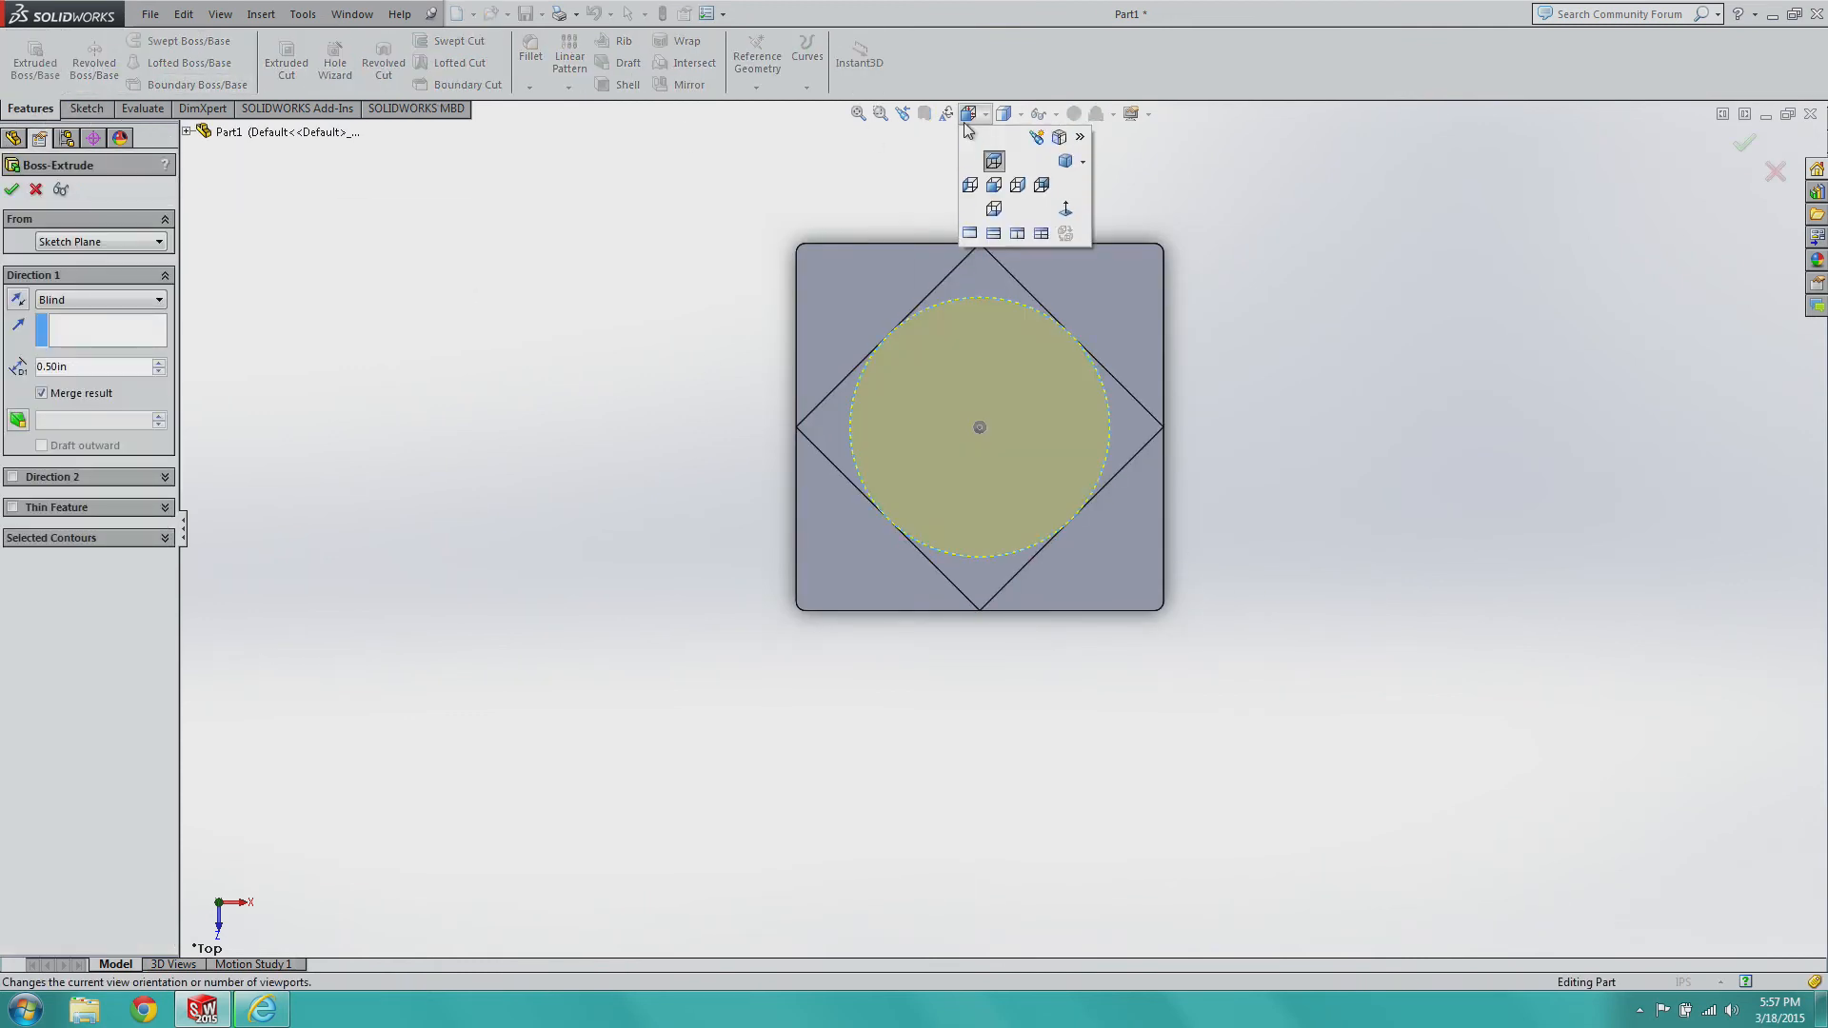
{"action": "left_click", "coordinate": [1065, 162]}
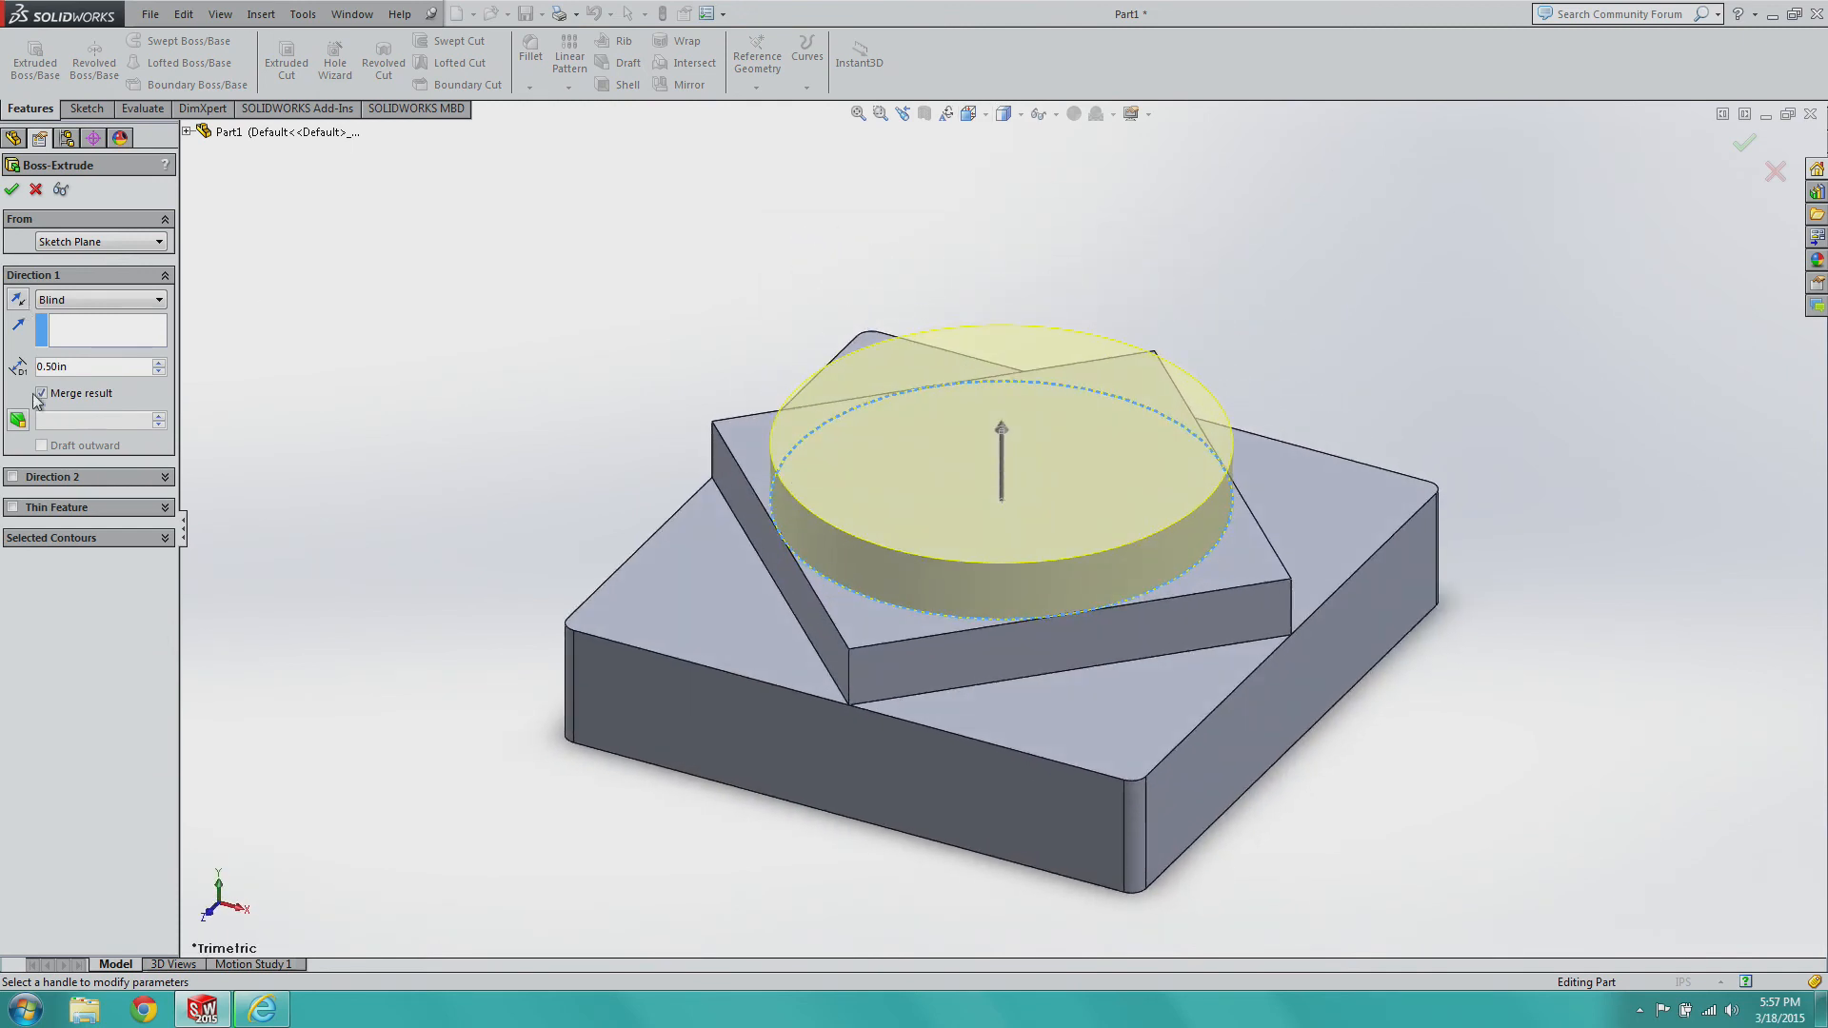
{"action": "double_click", "coordinate": [68, 367]}
{"action": "type", "text": "2"}
{"action": "key", "text": "Return"}
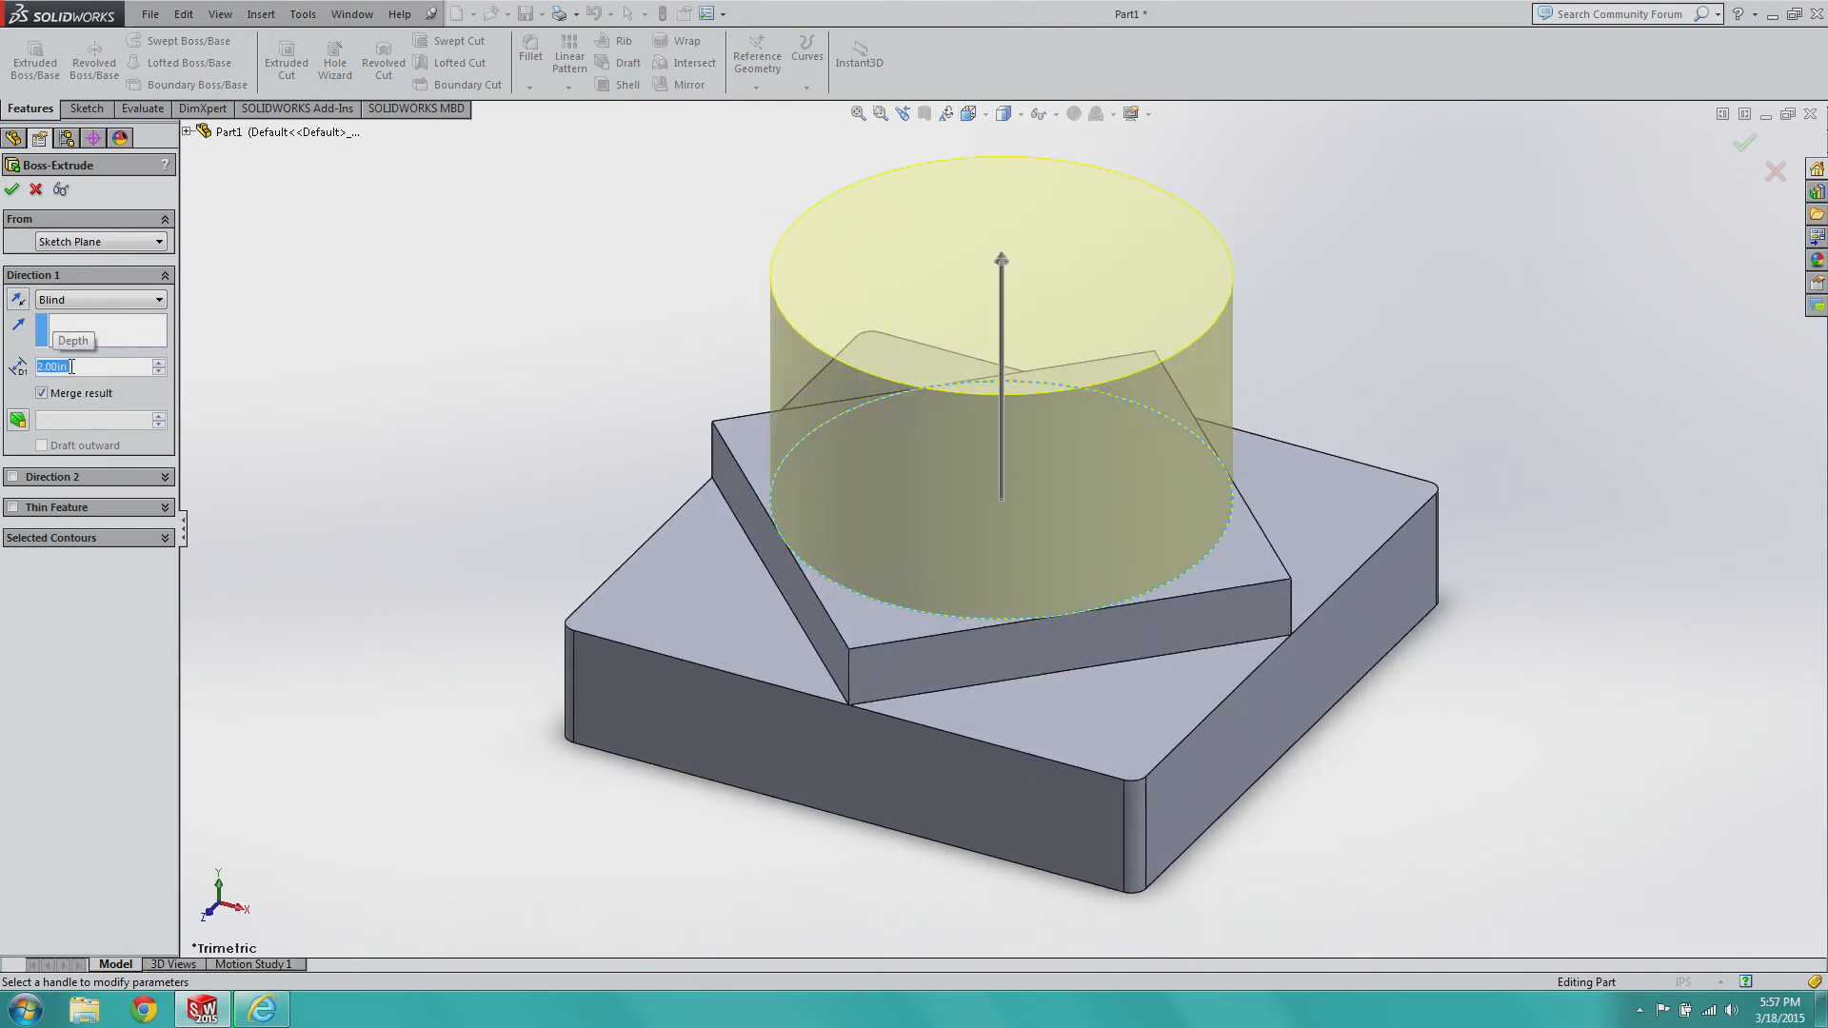
{"action": "left_click", "coordinate": [12, 191]}
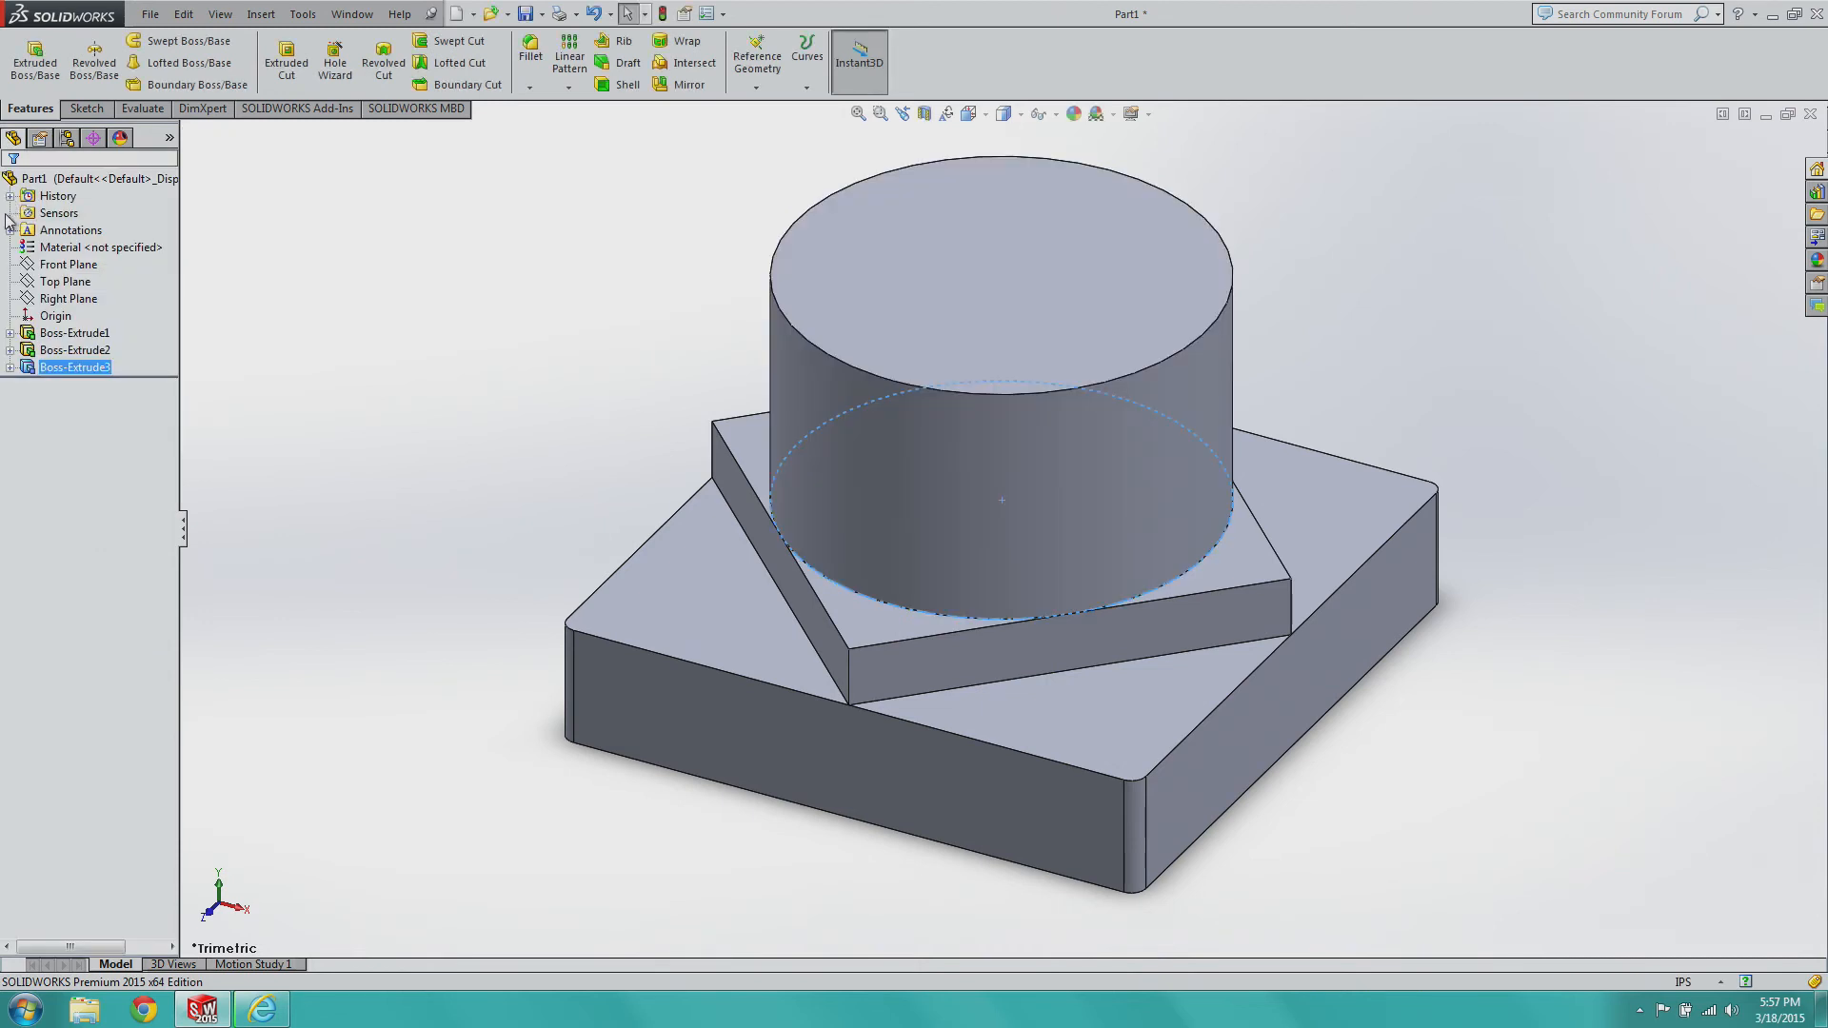
{"action": "left_click", "coordinate": [313, 217]}
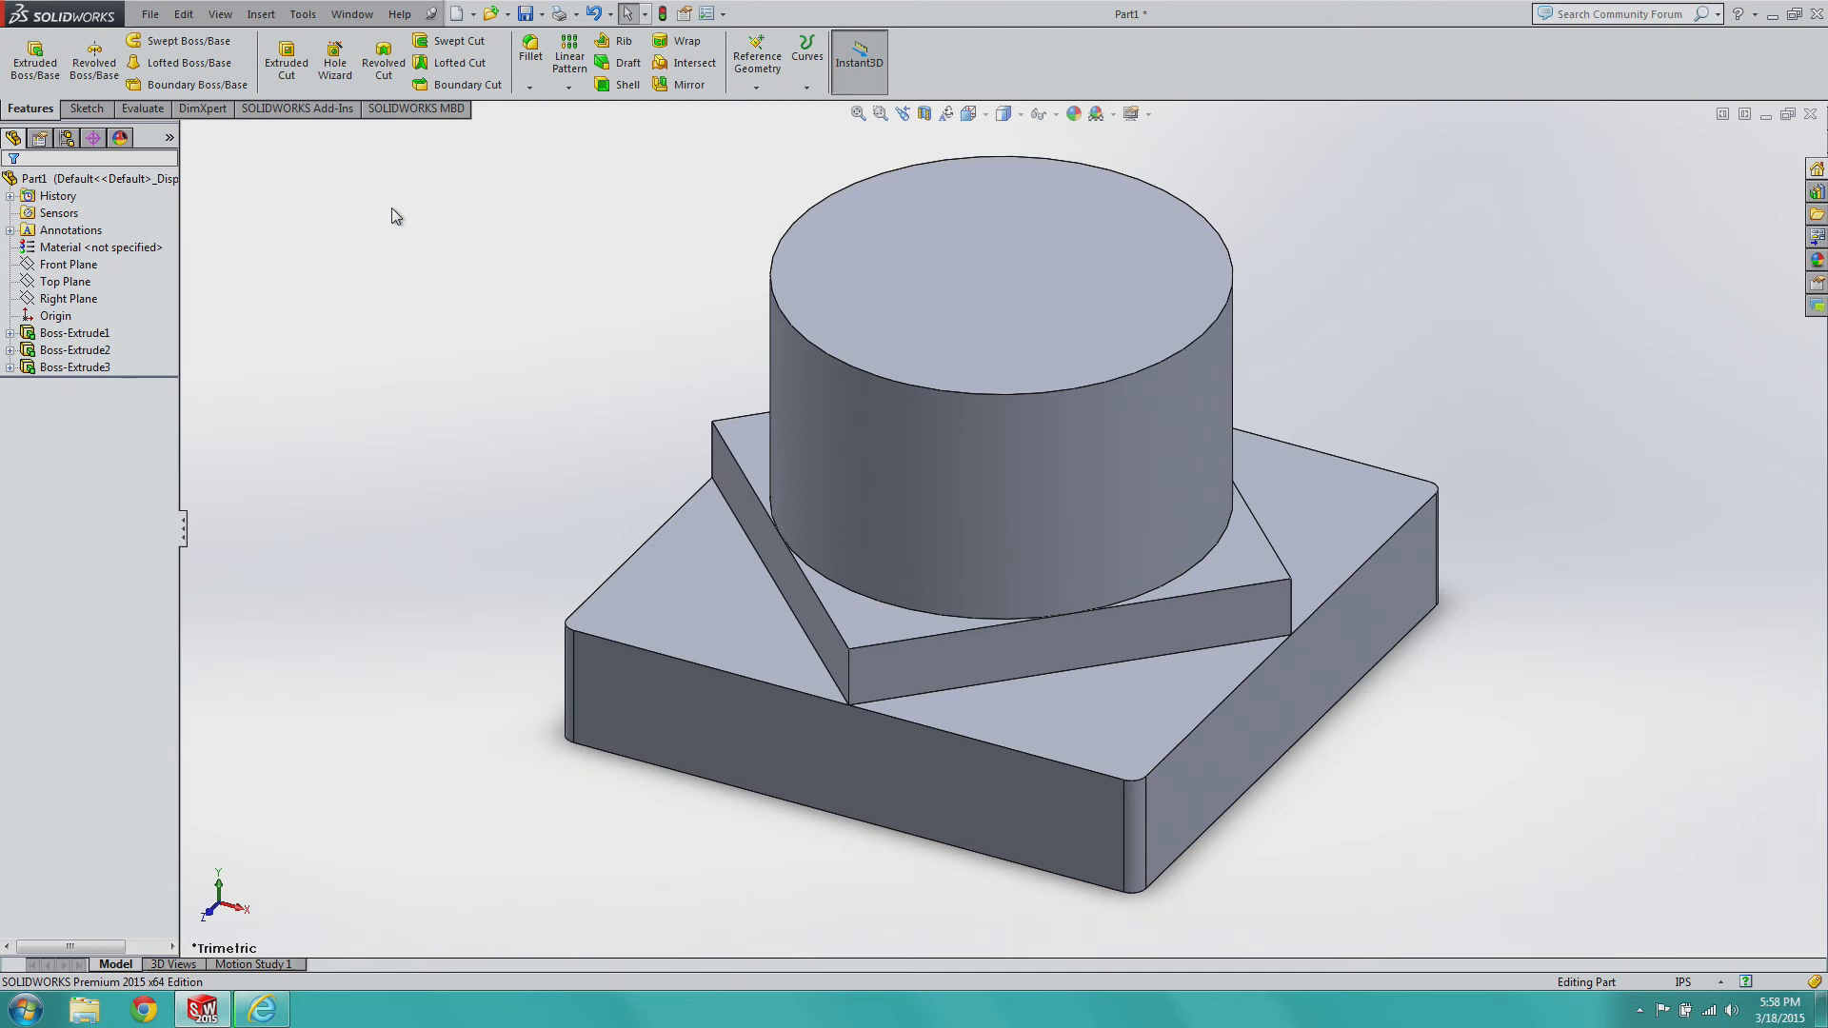
Sketch a circle with a radius of 0.50 in on the cylinder's top face, centred on the origin, and leave the Circle tool.
{"action": "left_click", "coordinate": [86, 108]}
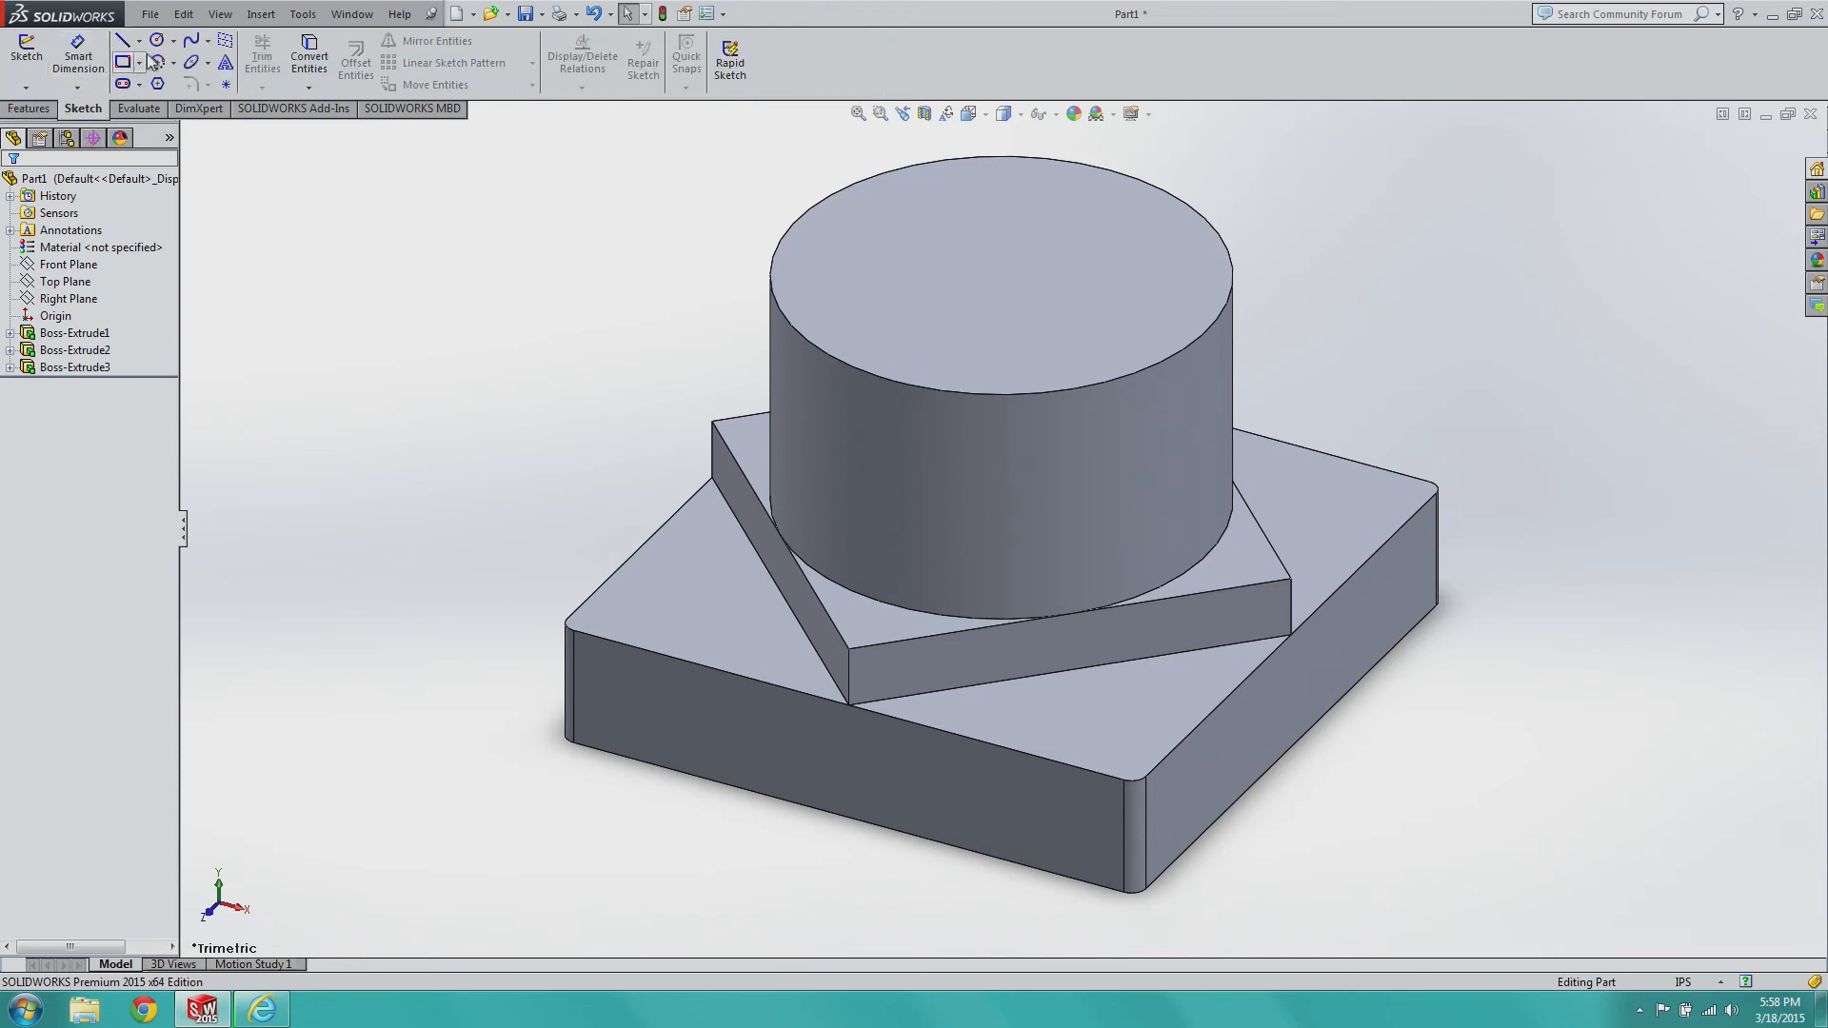
{"action": "left_click", "coordinate": [26, 53]}
{"action": "left_click", "coordinate": [1047, 294]}
{"action": "key", "text": "c"}
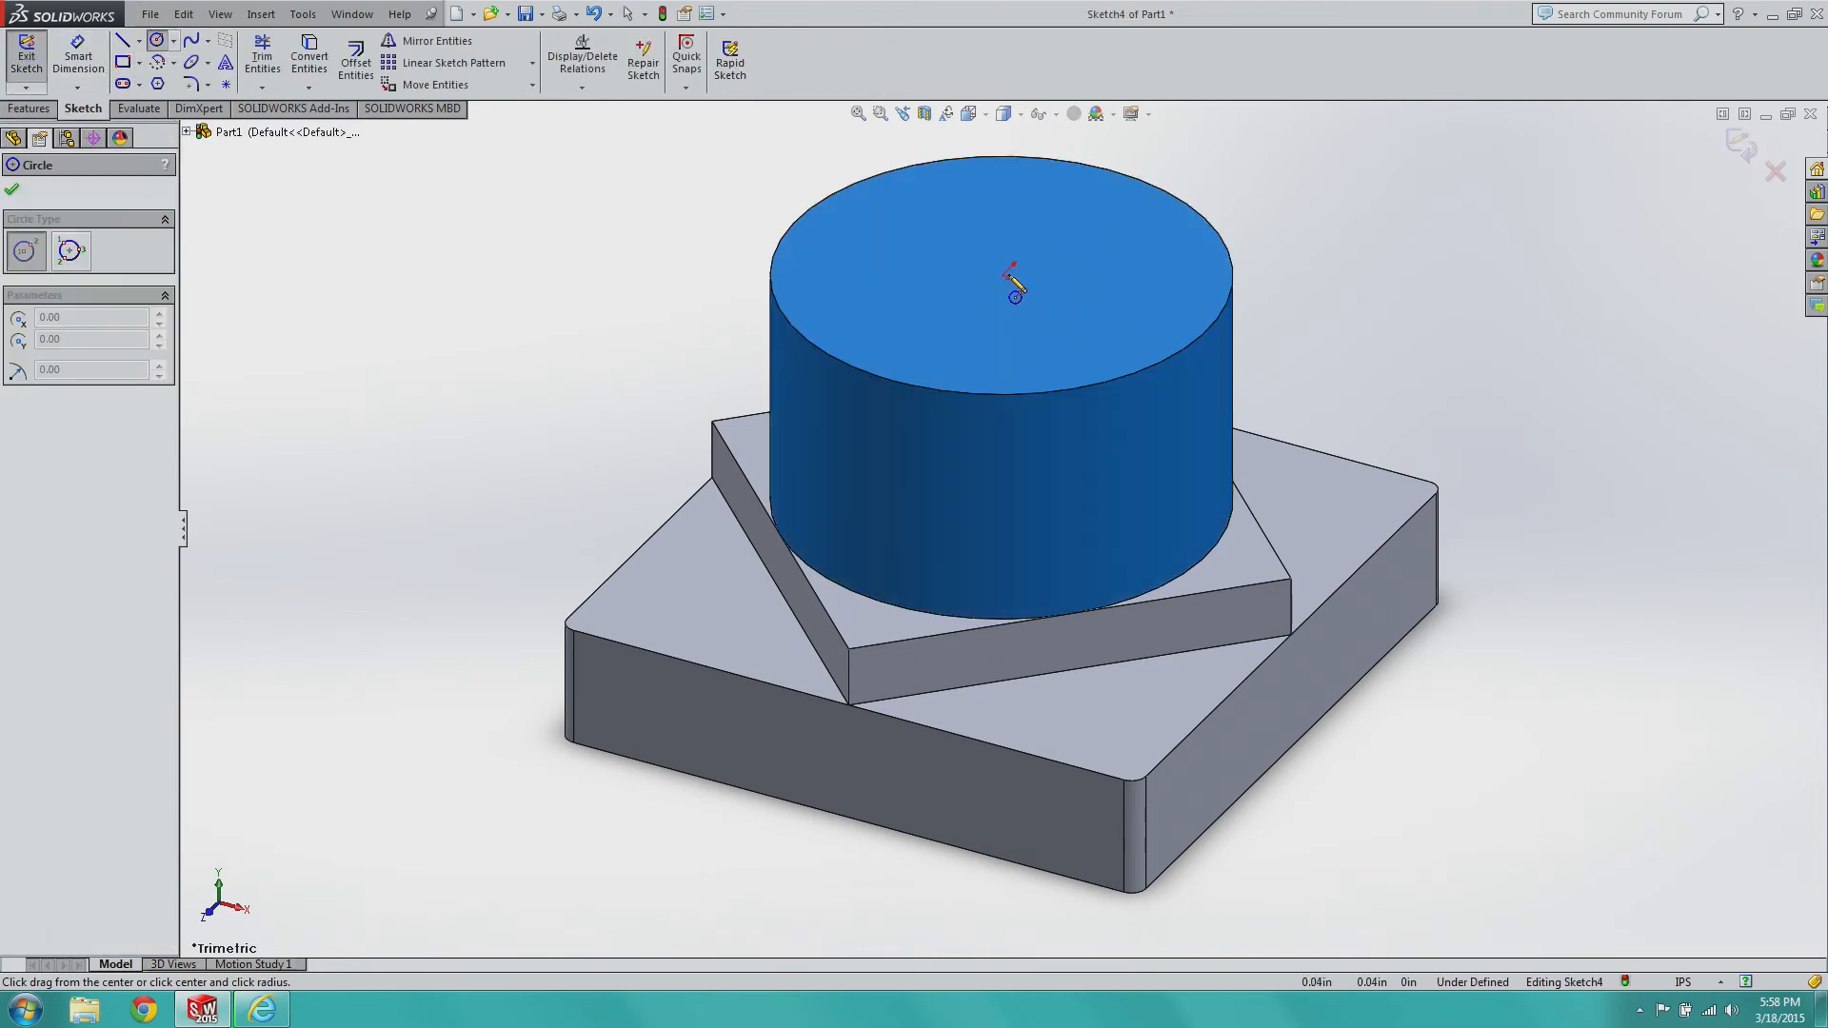
{"action": "left_click", "coordinate": [1003, 275]}
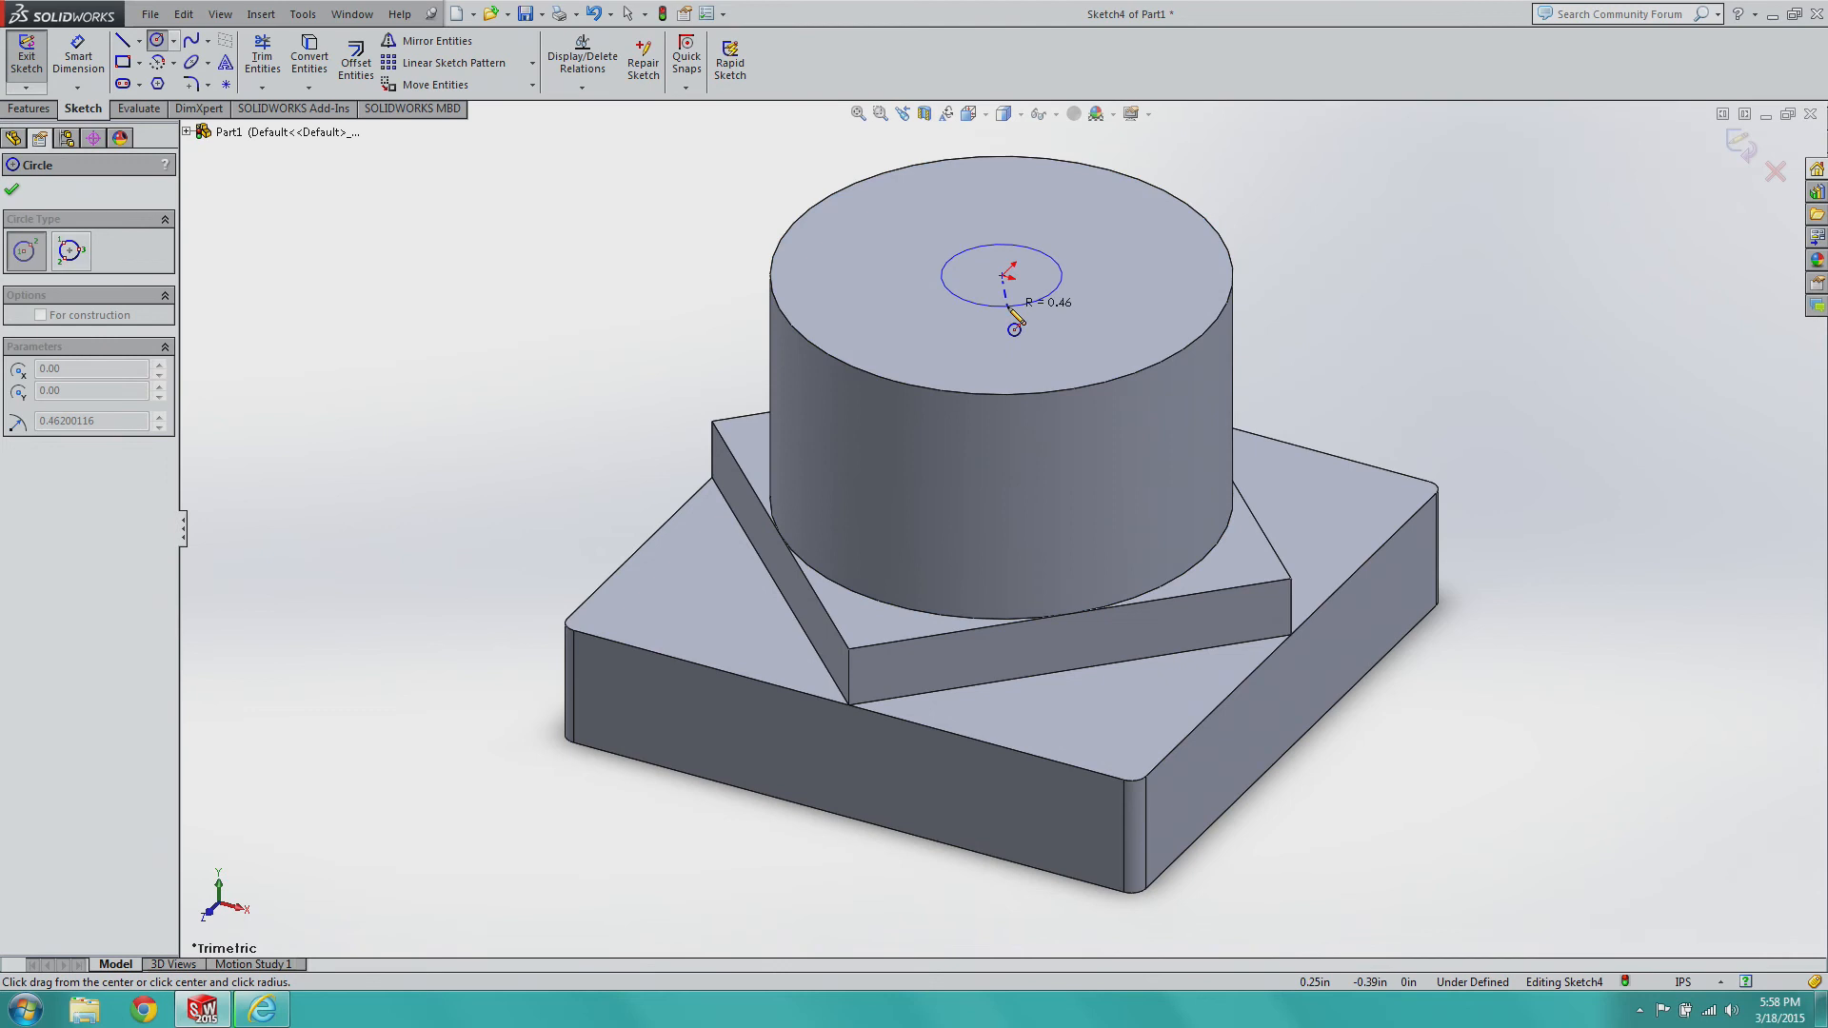
{"action": "left_click", "coordinate": [1011, 309]}
{"action": "type", "text": "0."}
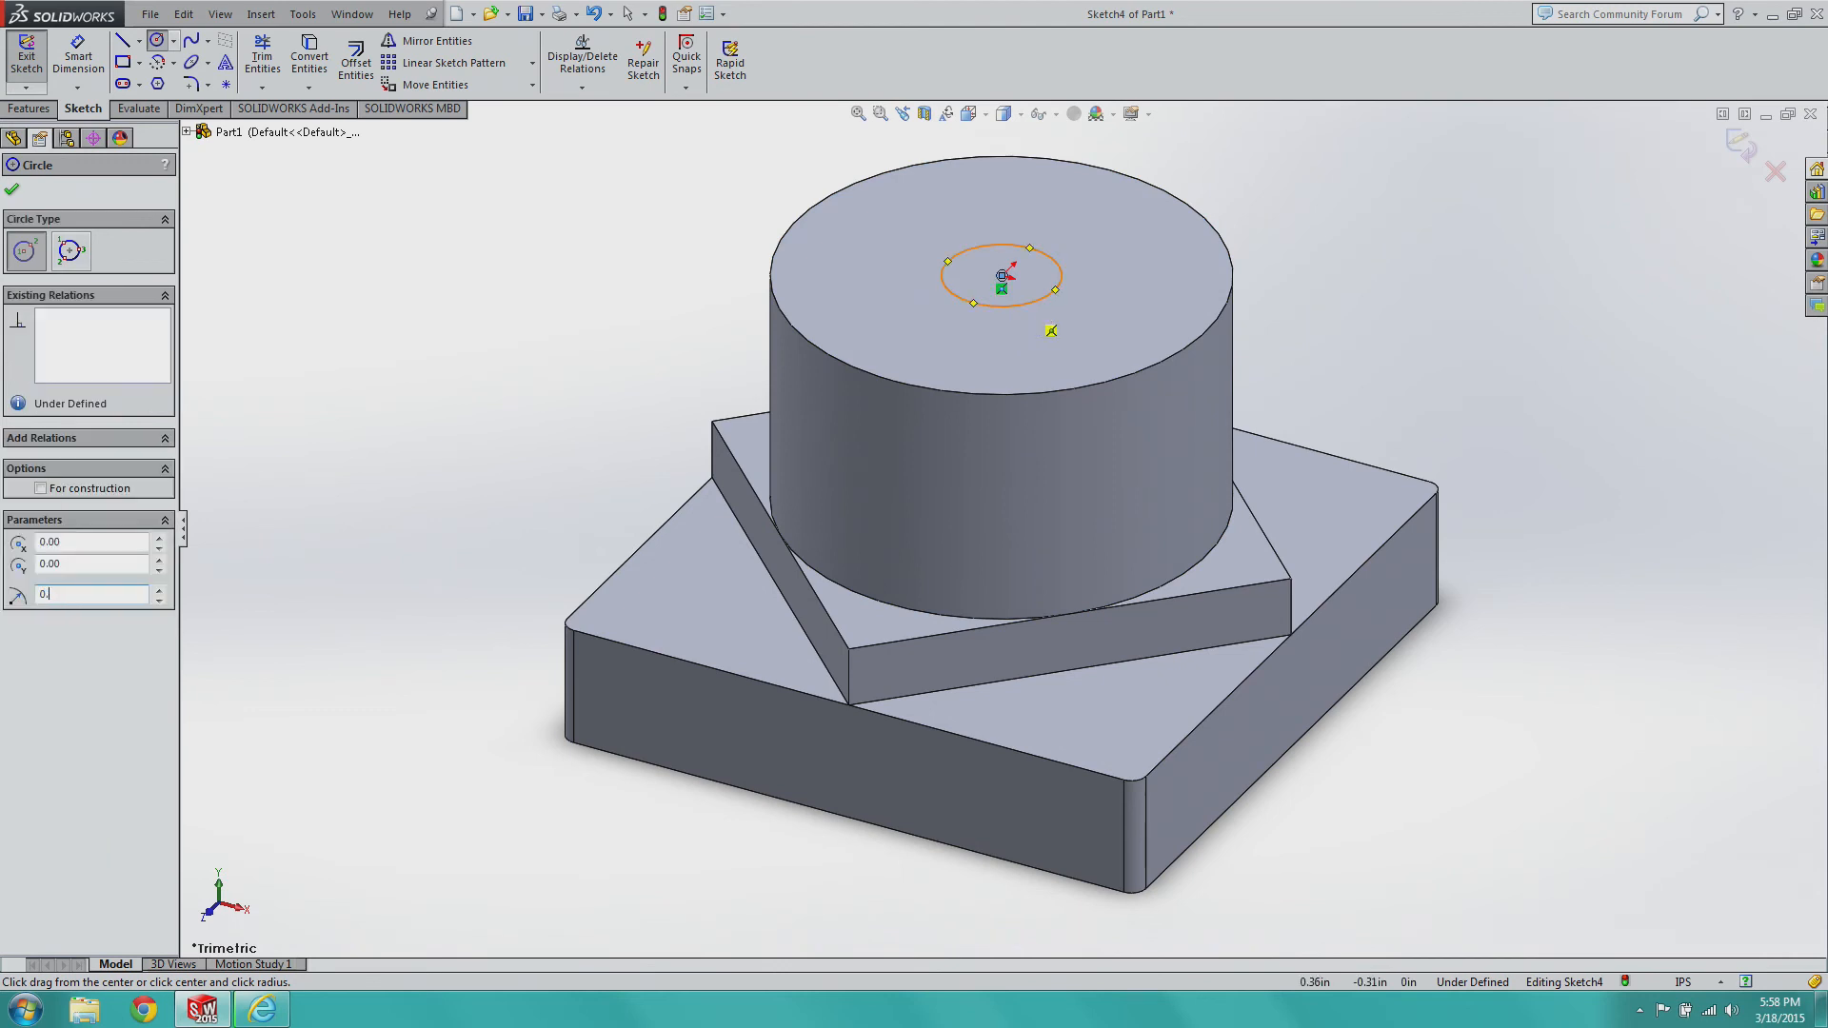
{"action": "type", "text": "50"}
{"action": "key", "text": "Return"}
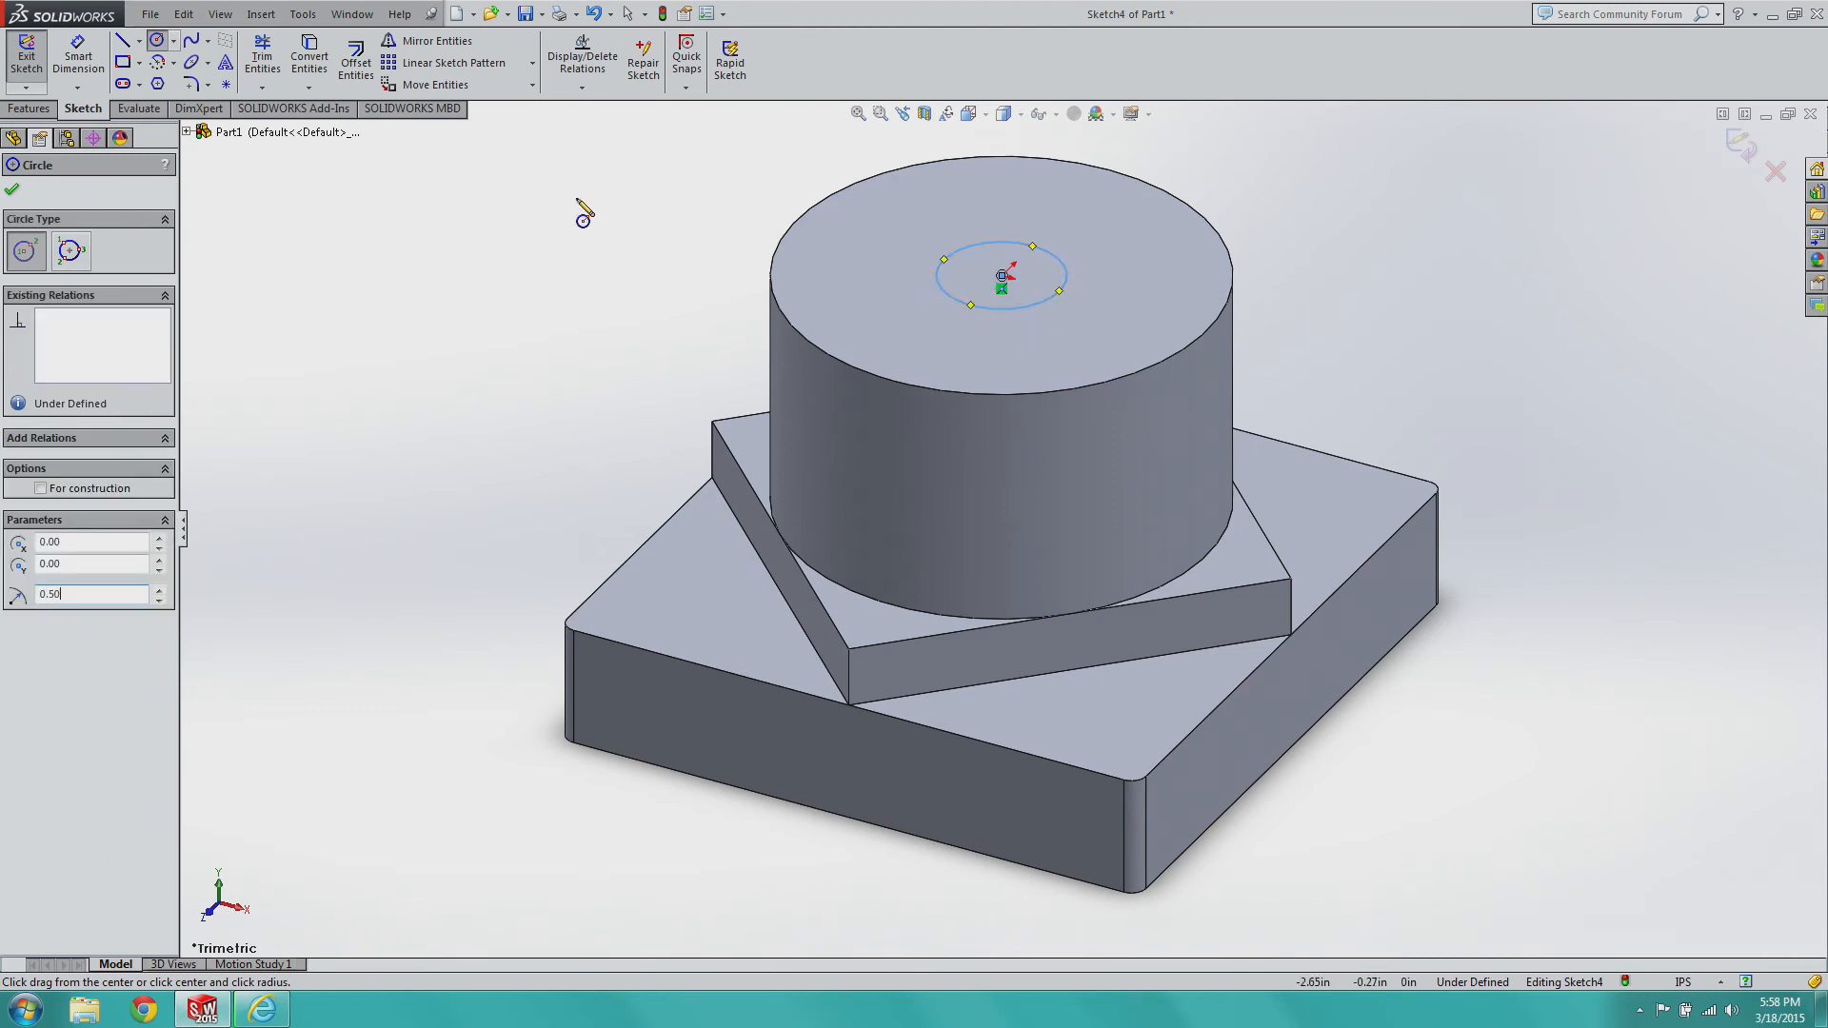
{"action": "left_click", "coordinate": [11, 188]}
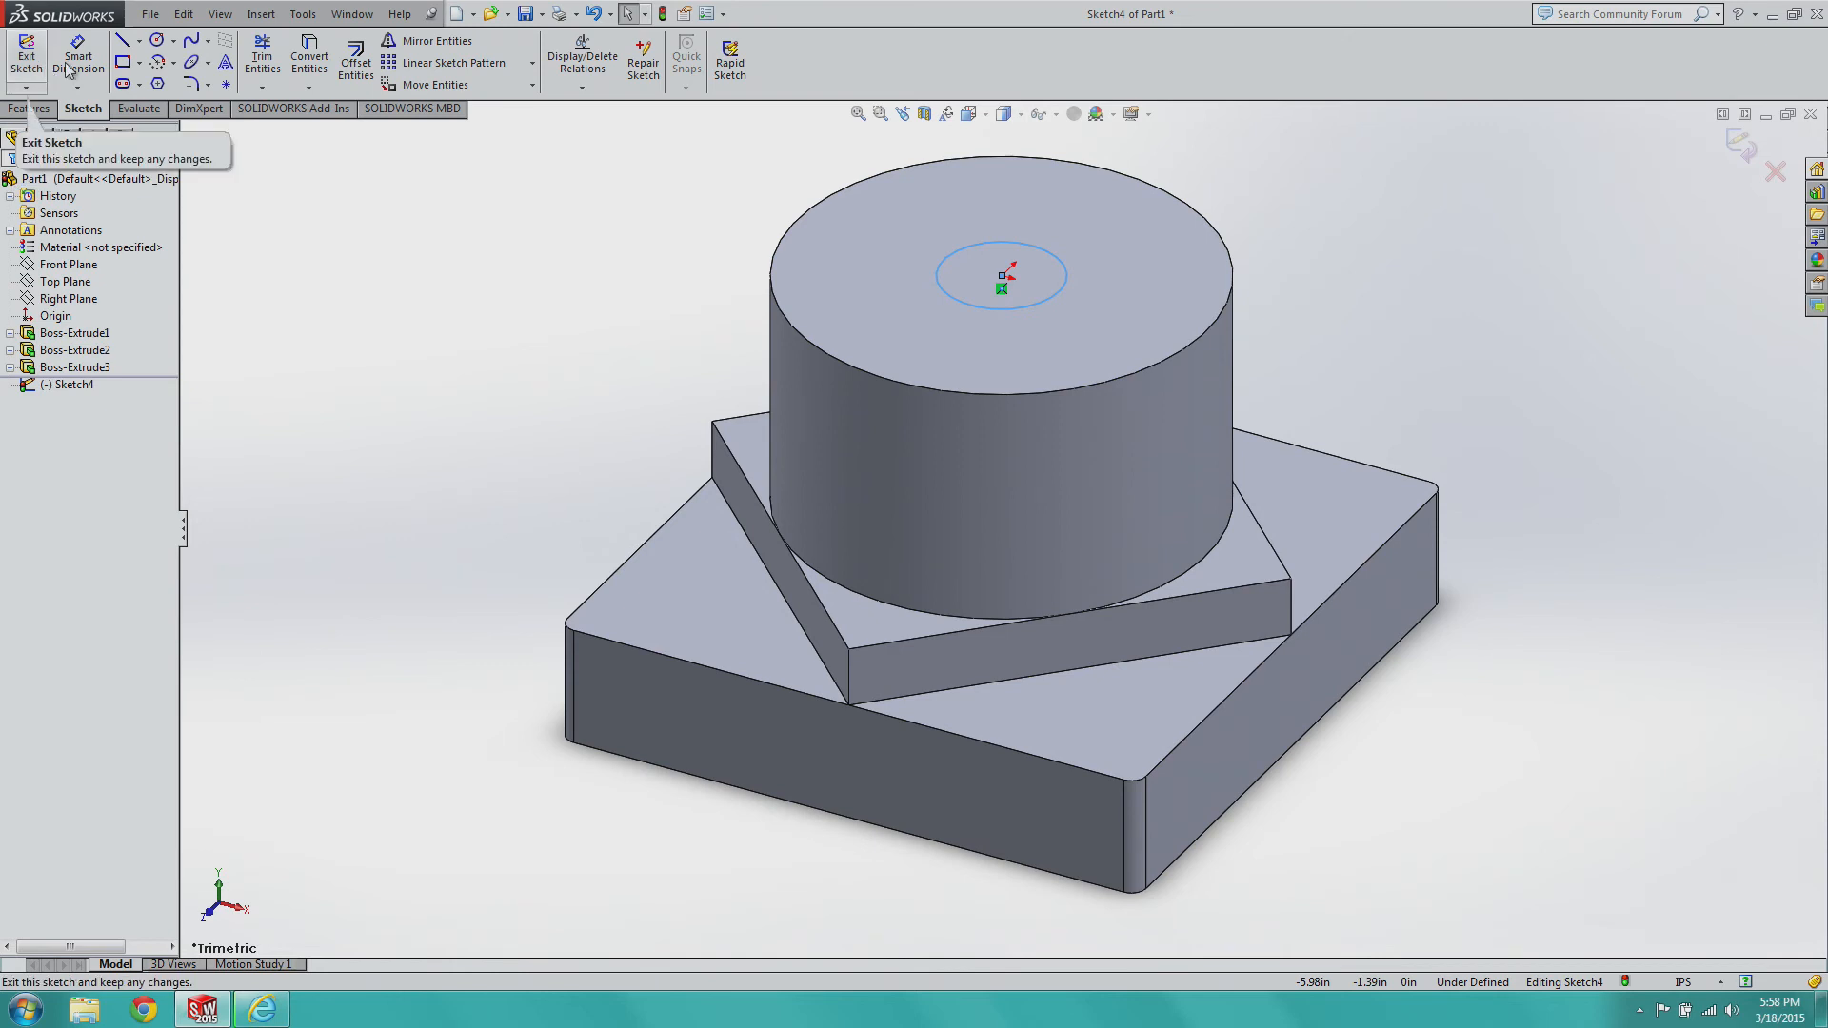
Exit the sketch and cut the central circle down through the whole part with a Through All extruded cut.
{"action": "left_click", "coordinate": [34, 76]}
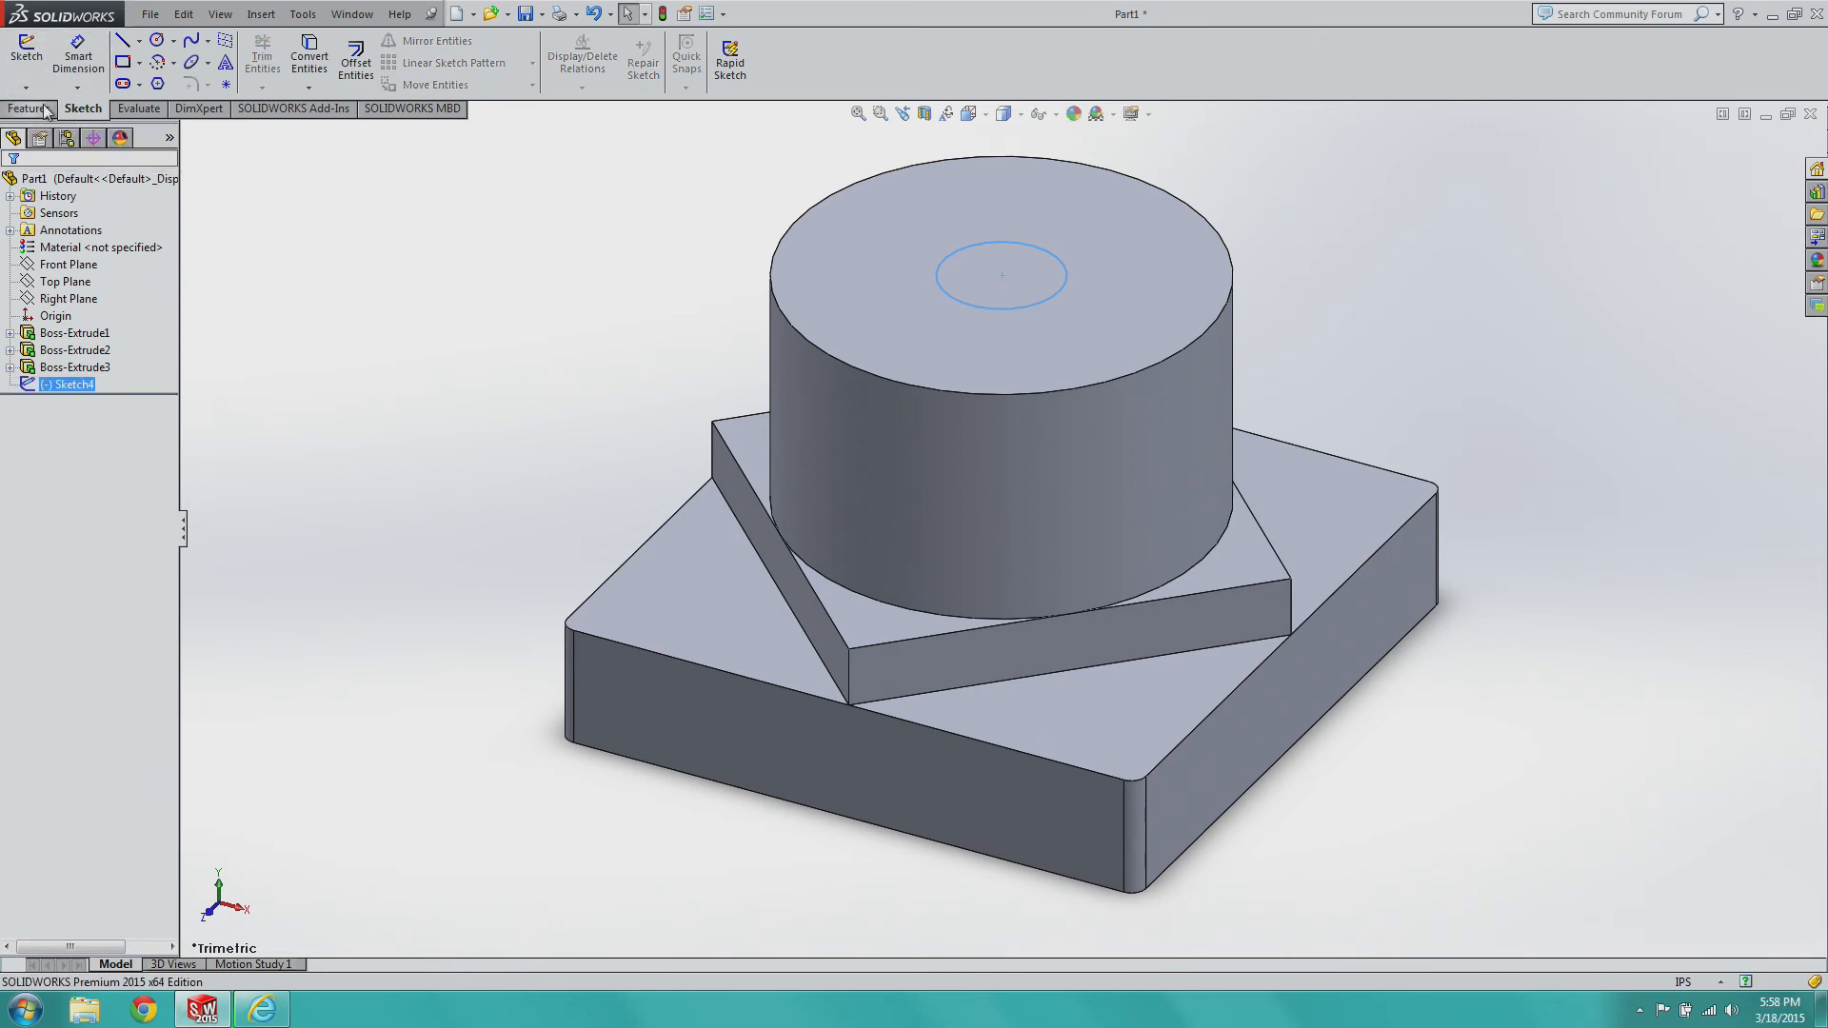
{"action": "left_click", "coordinate": [286, 65]}
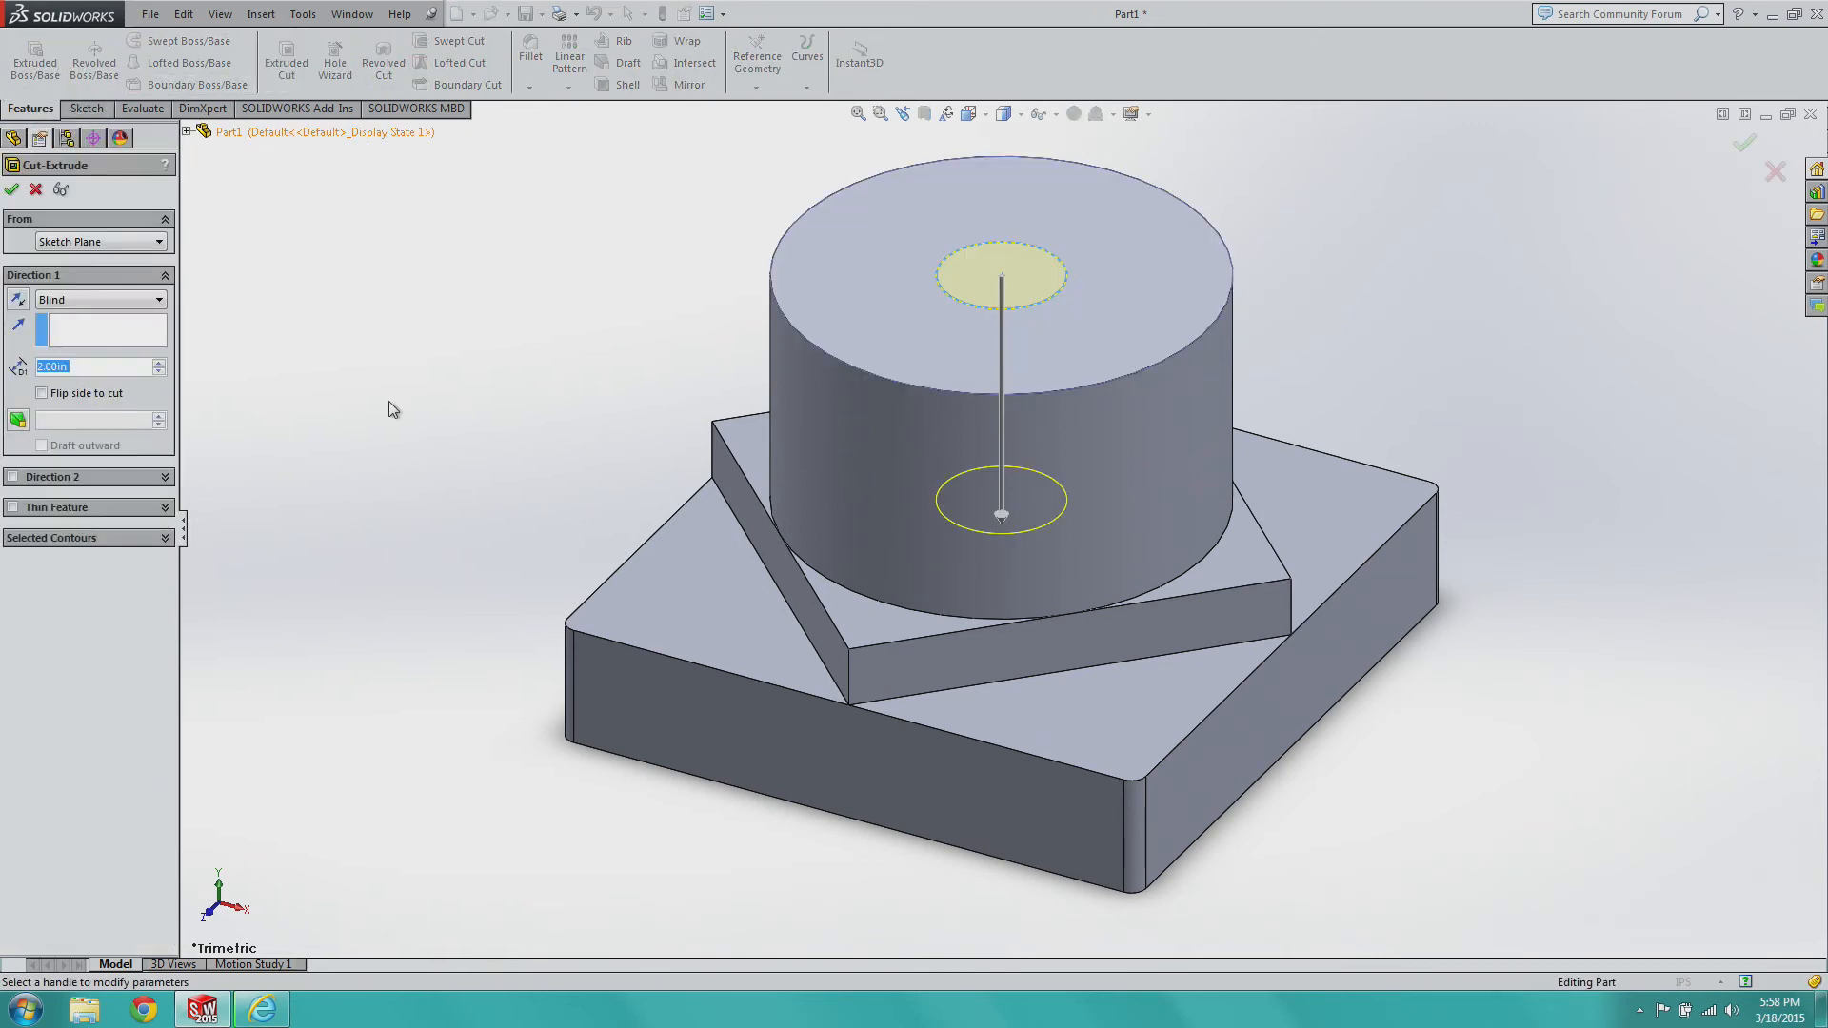
{"action": "left_click", "coordinate": [47, 300]}
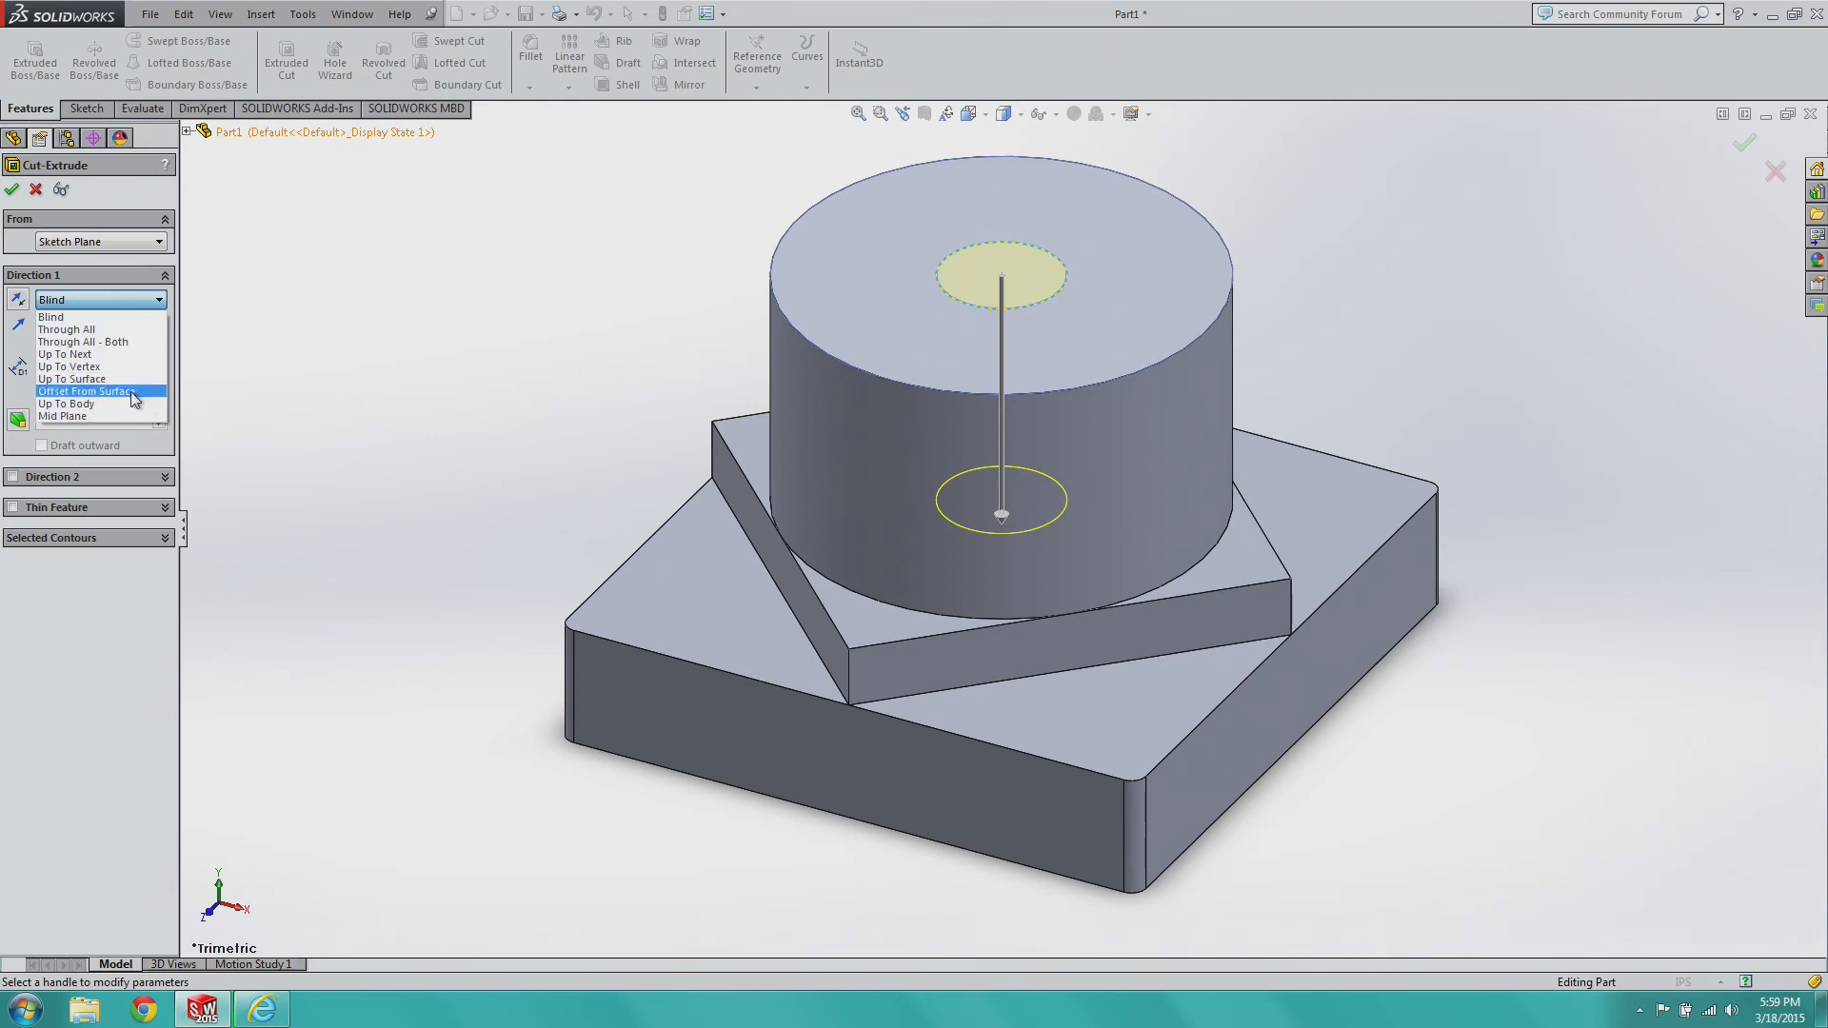
{"action": "left_click", "coordinate": [117, 319]}
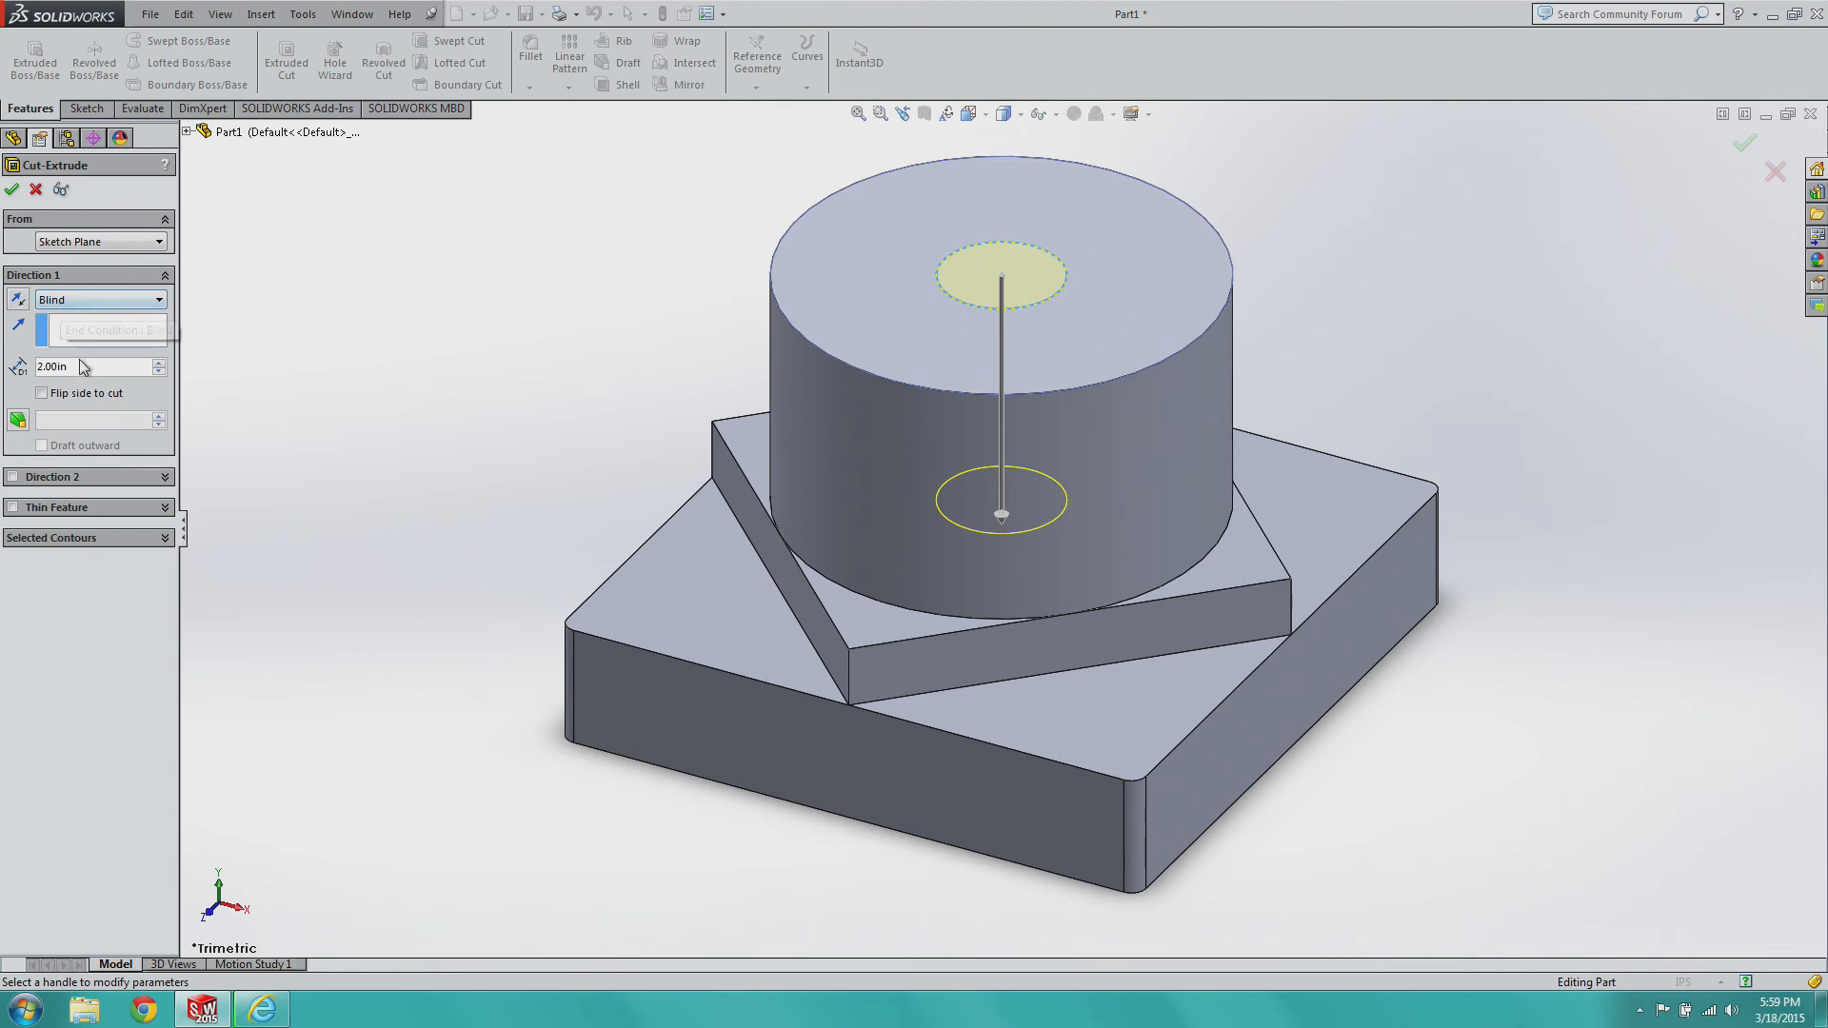
{"action": "left_click", "coordinate": [63, 301]}
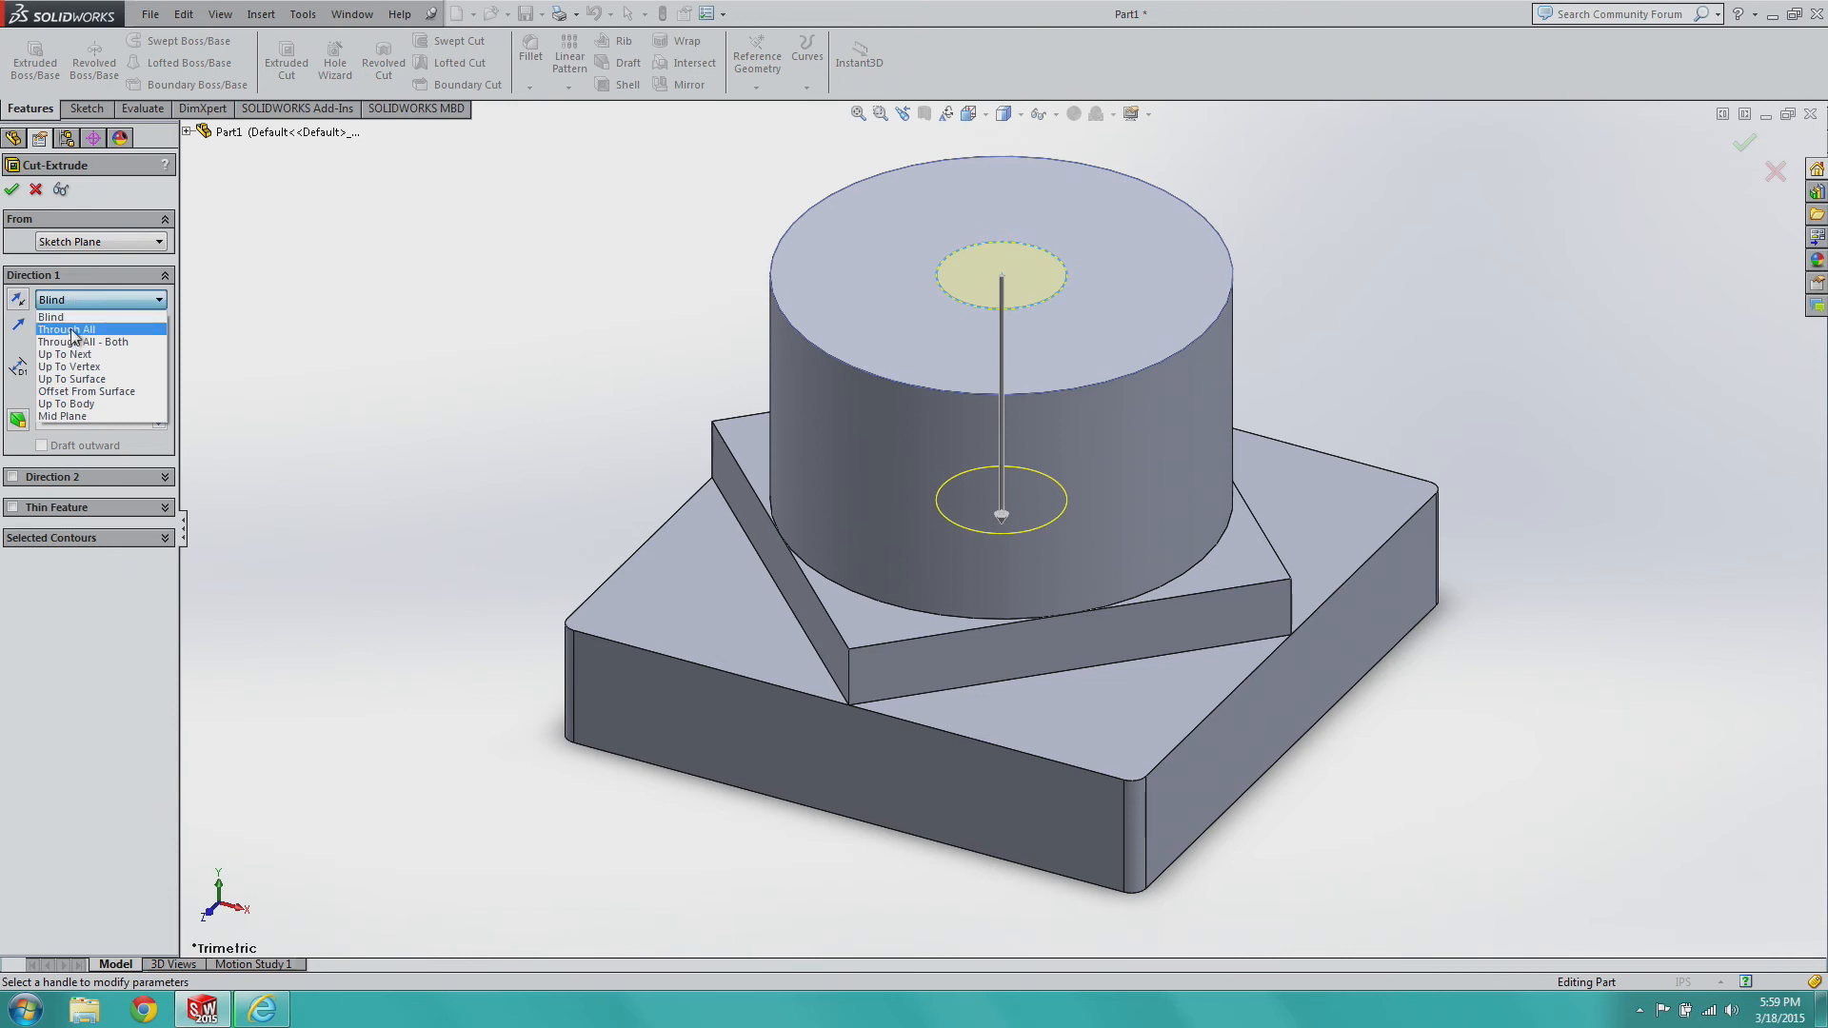
{"action": "left_click", "coordinate": [73, 330]}
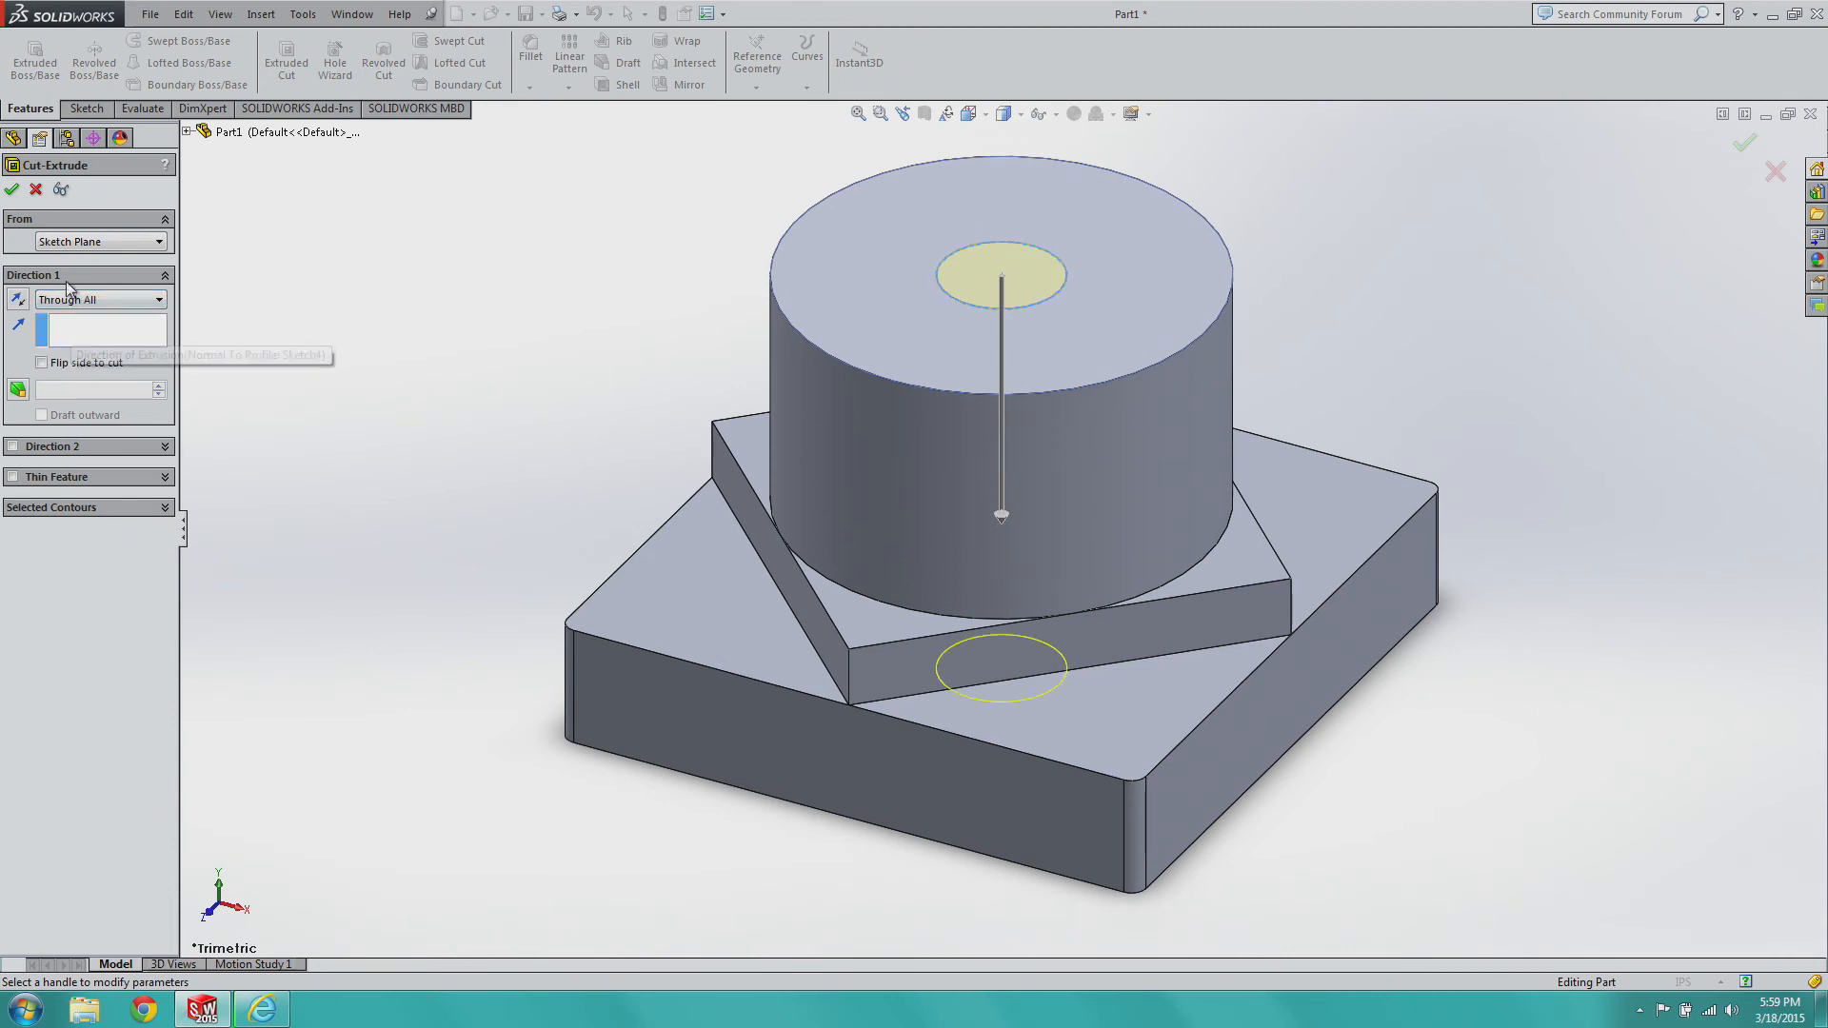
{"action": "left_click", "coordinate": [11, 189]}
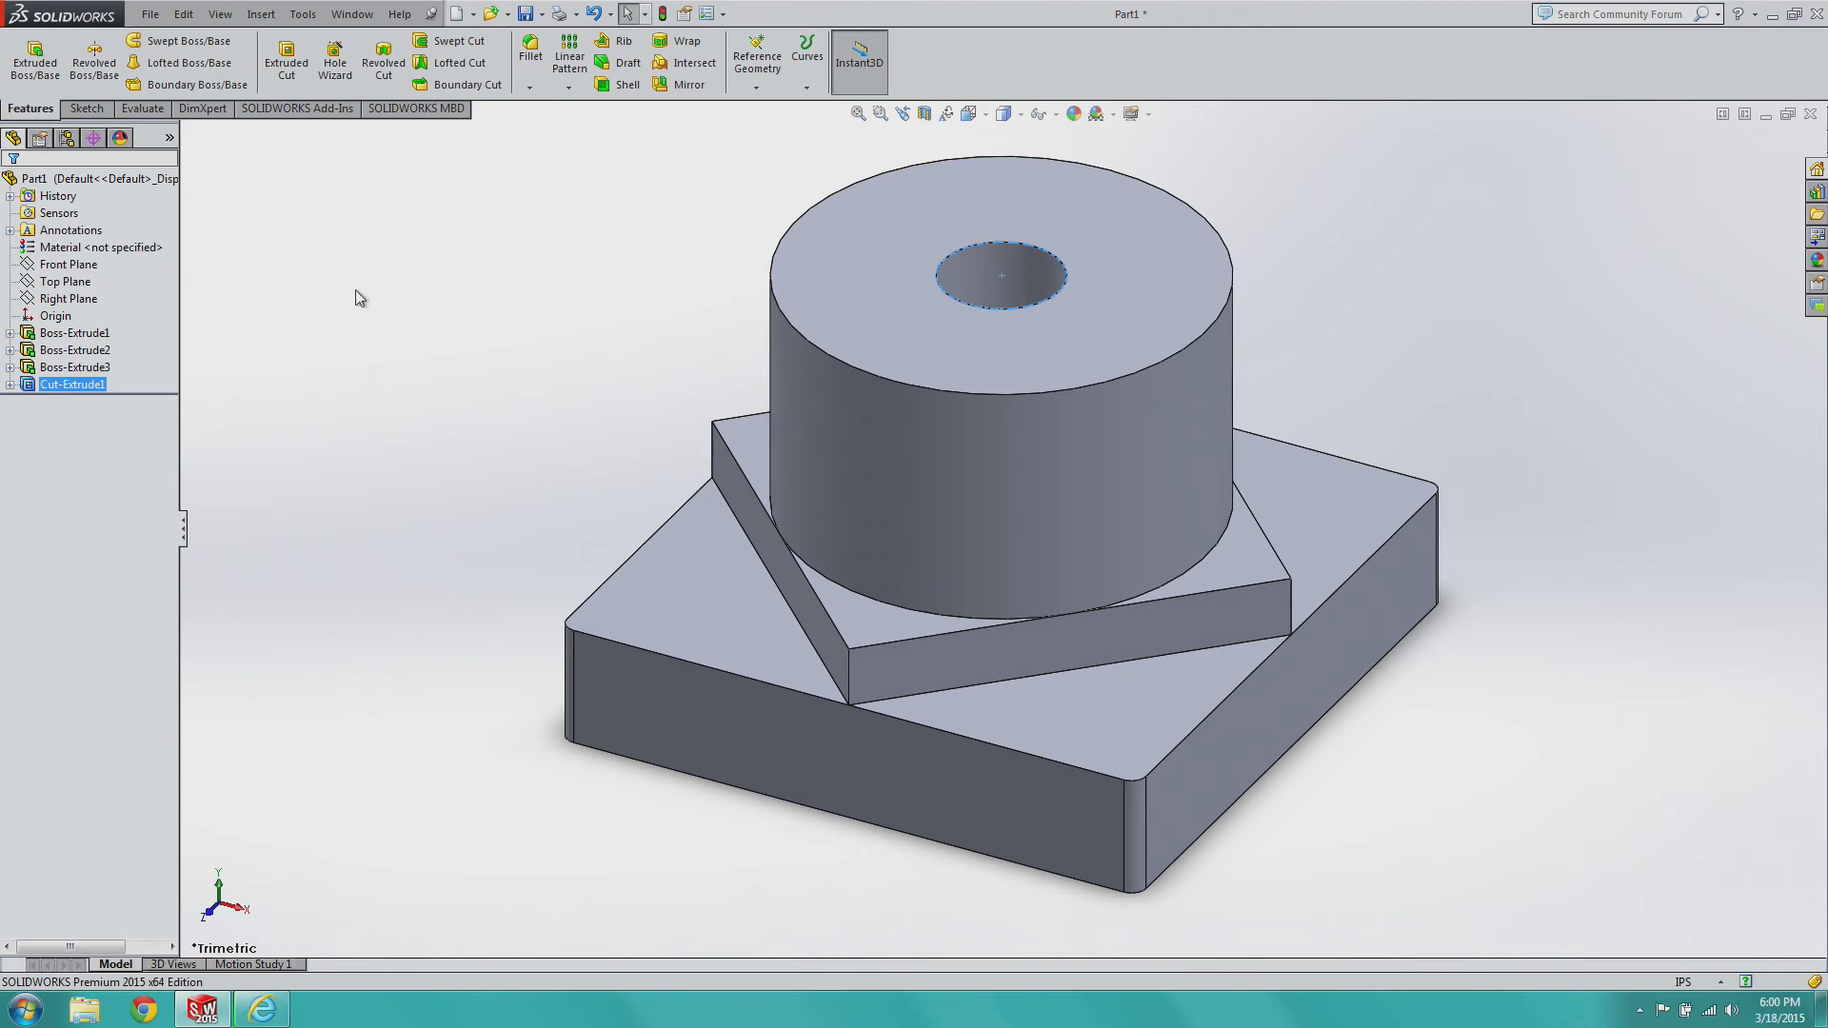
In the top view, start a sketch on the base block's top face with a centerline from the diamond's upper-left edge midpoint to the block's upper-left corner.
{"action": "left_click", "coordinate": [757, 607]}
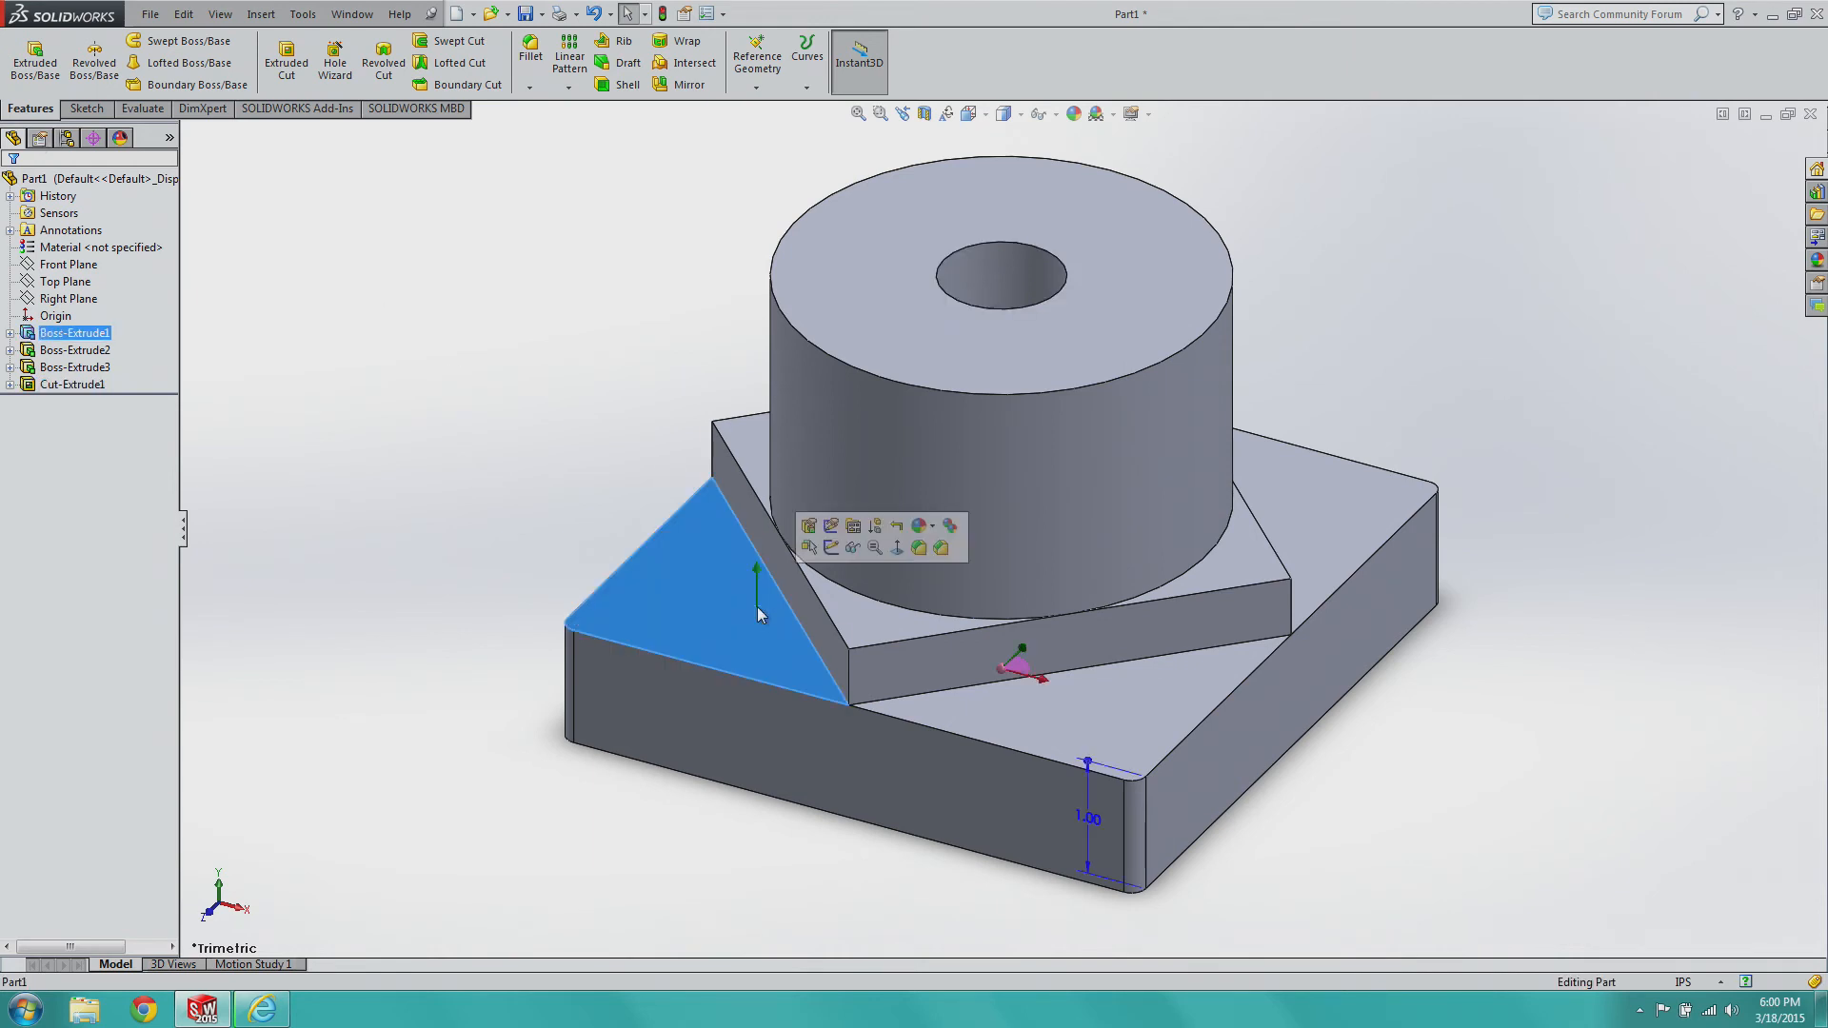
{"action": "left_click", "coordinate": [563, 549]}
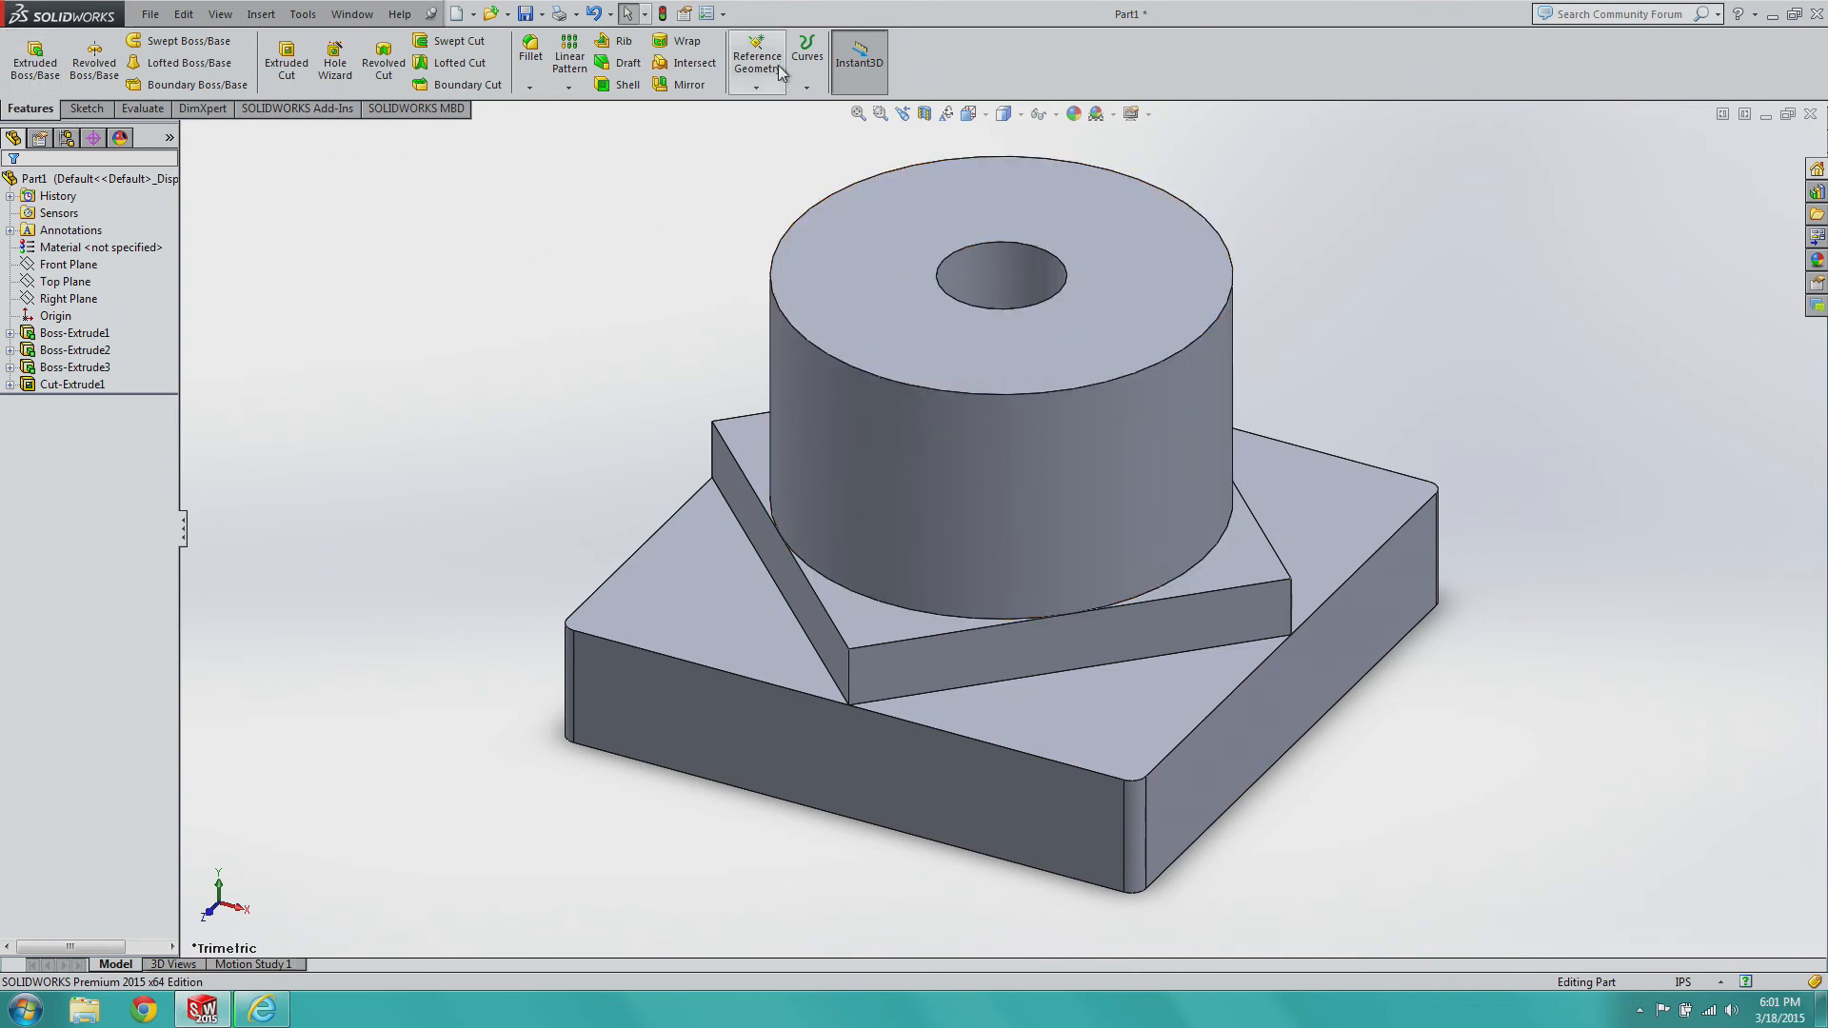
{"action": "left_click", "coordinate": [968, 113]}
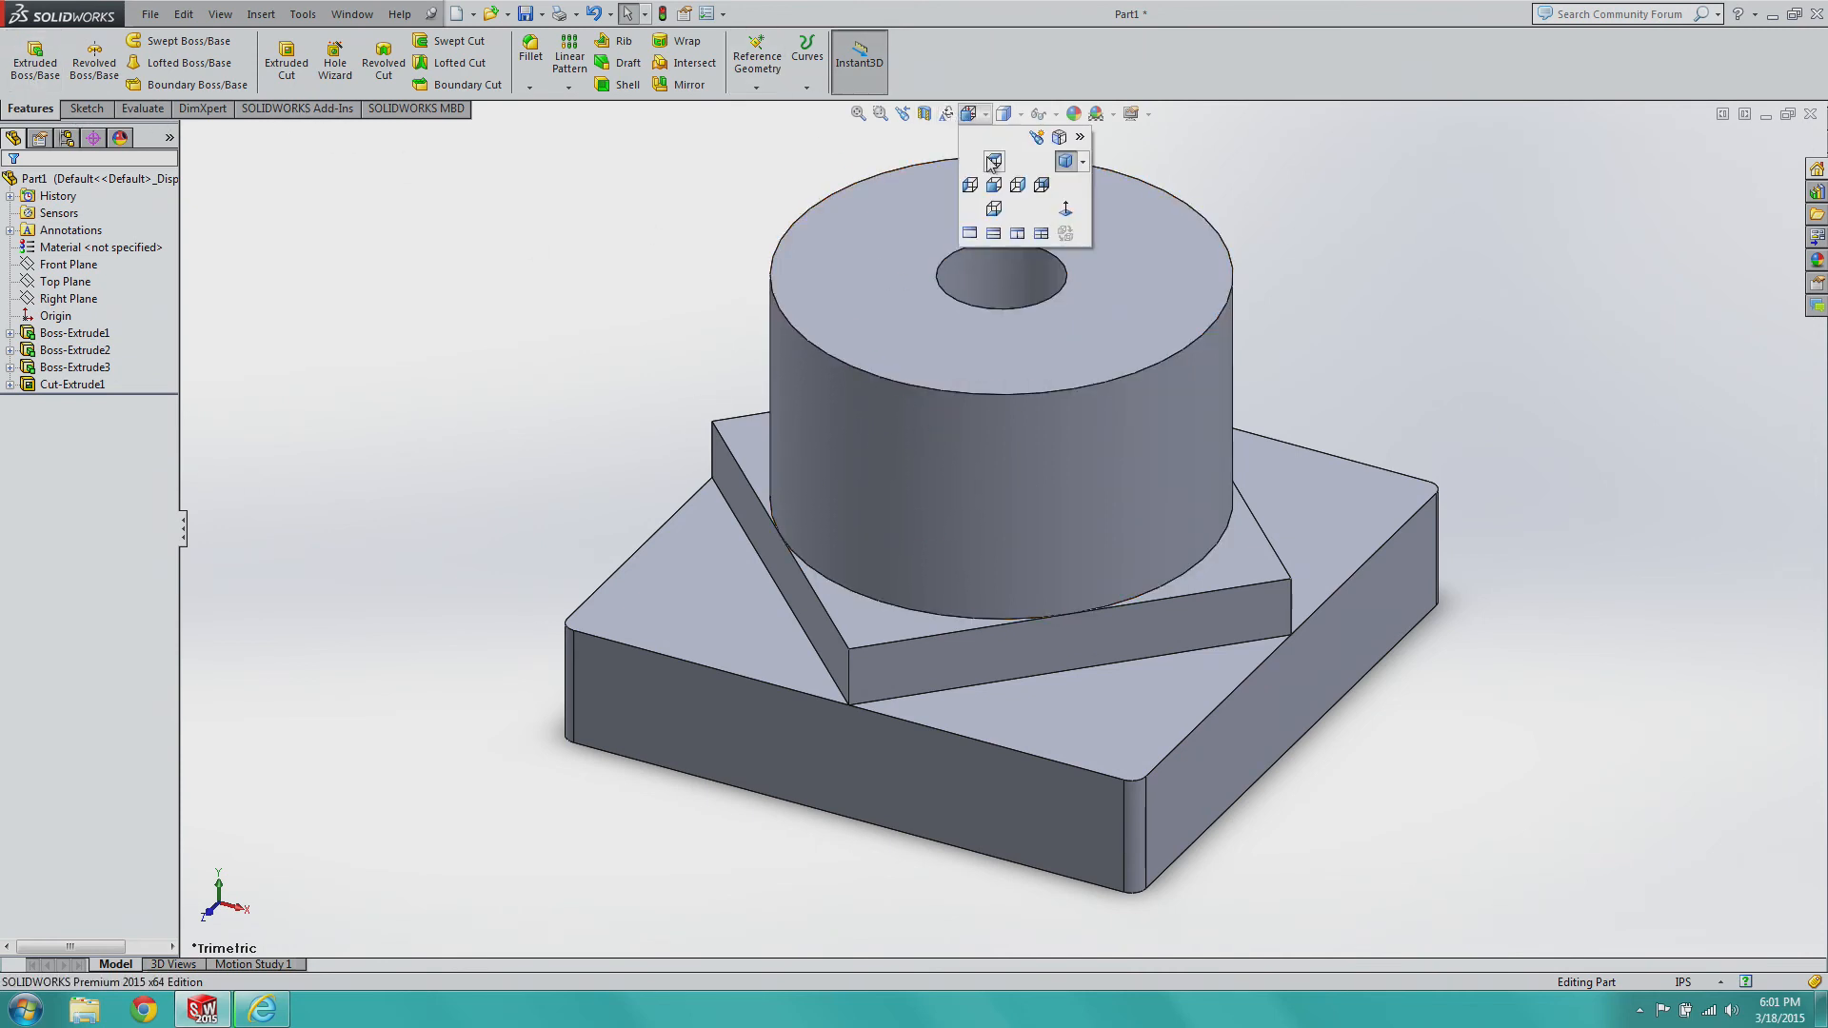
{"action": "left_click", "coordinate": [992, 162]}
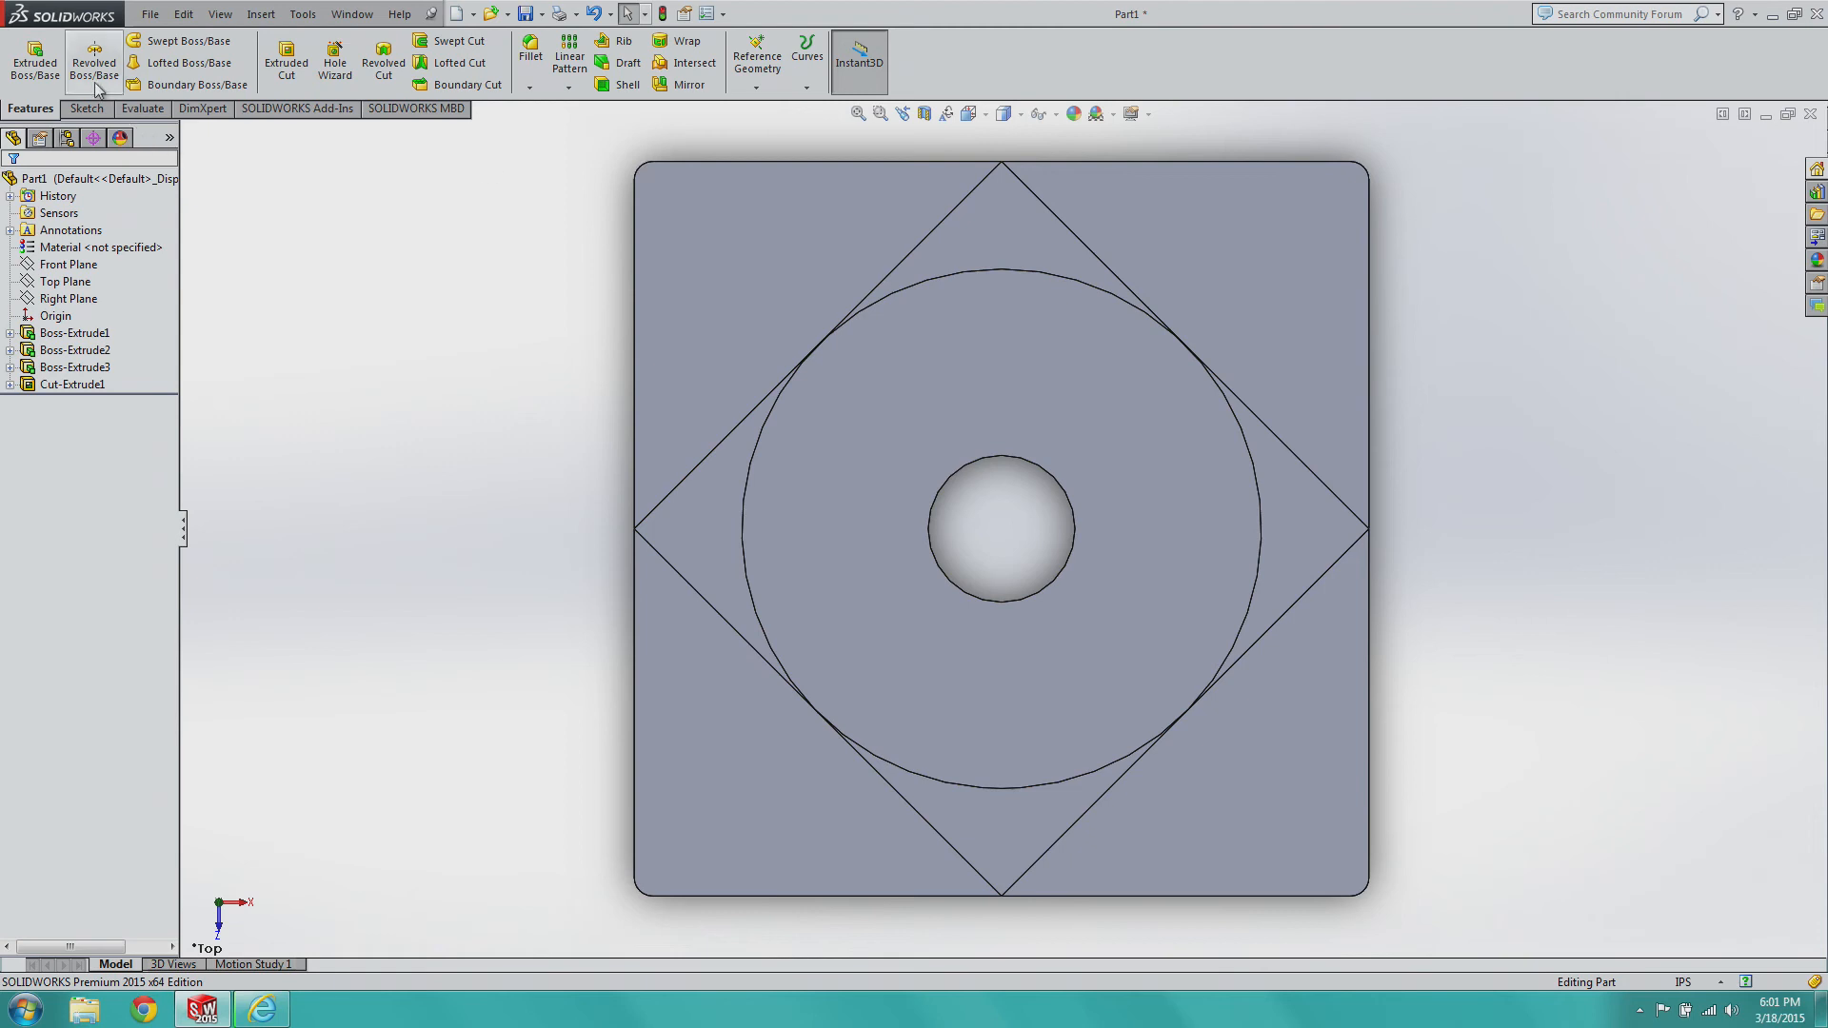
{"action": "left_click", "coordinate": [85, 108]}
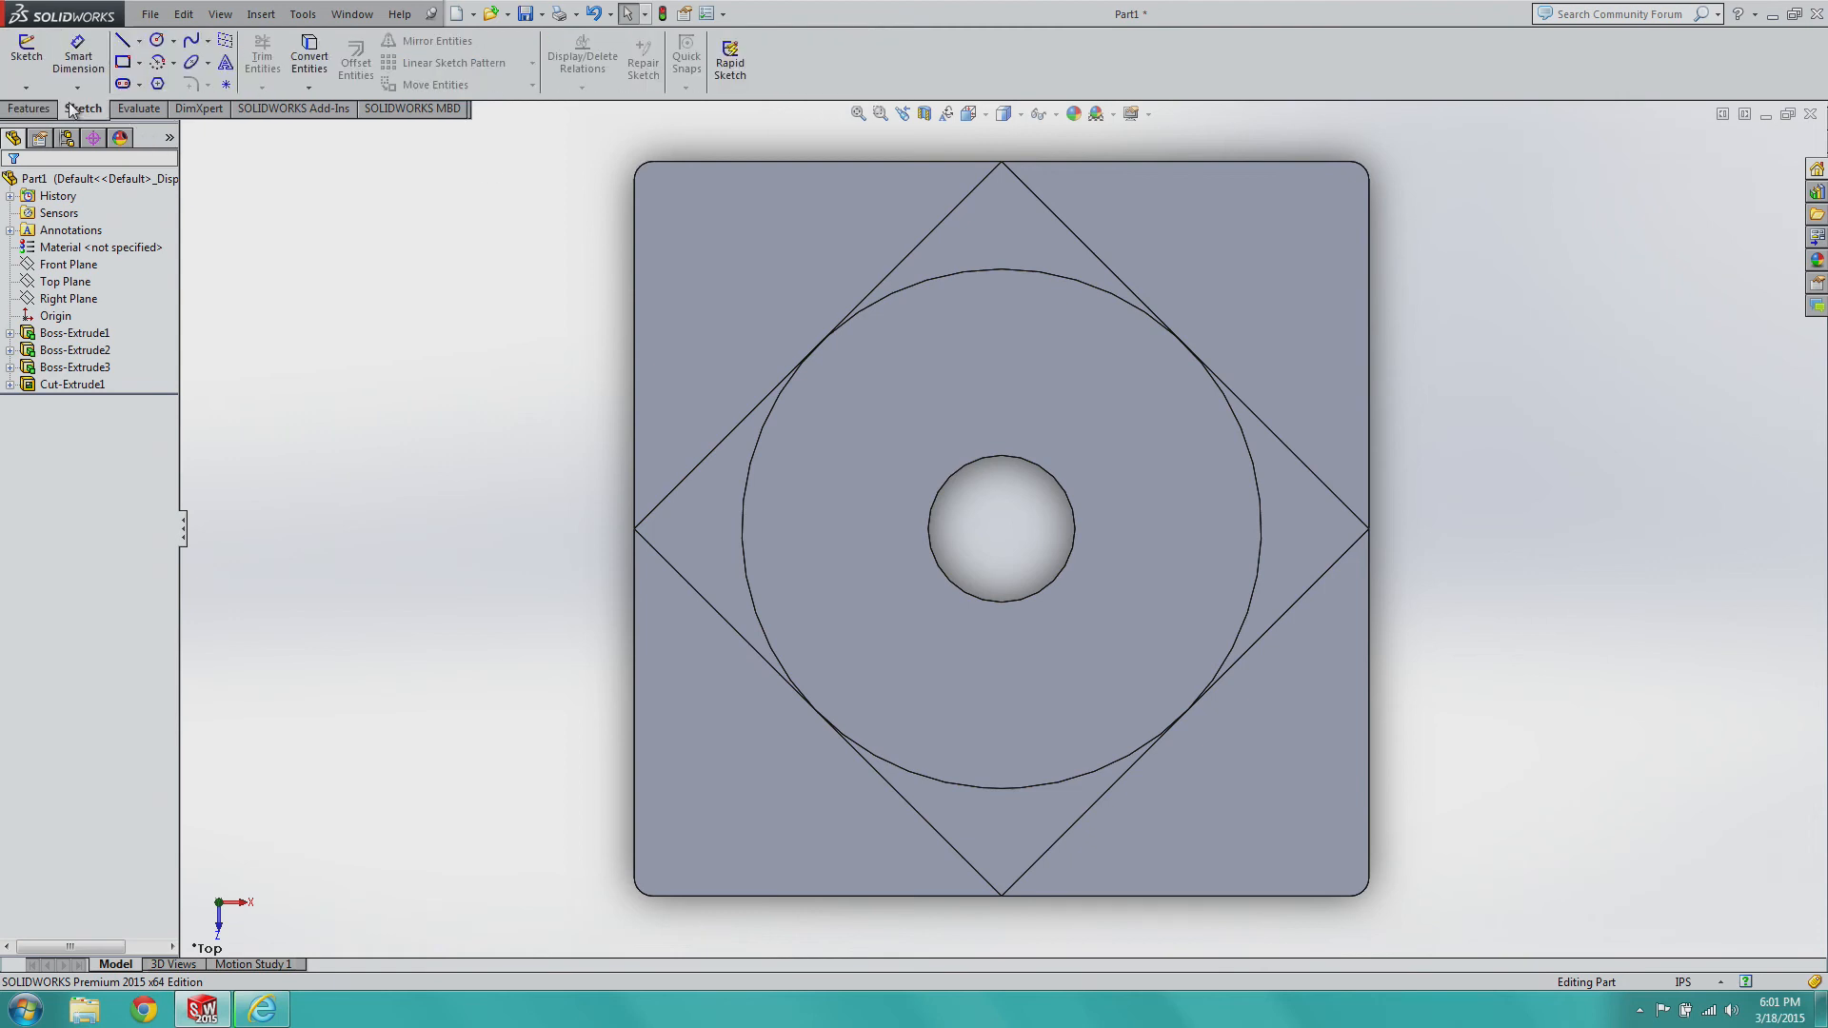
{"action": "left_click", "coordinate": [139, 43]}
{"action": "left_click", "coordinate": [167, 77]}
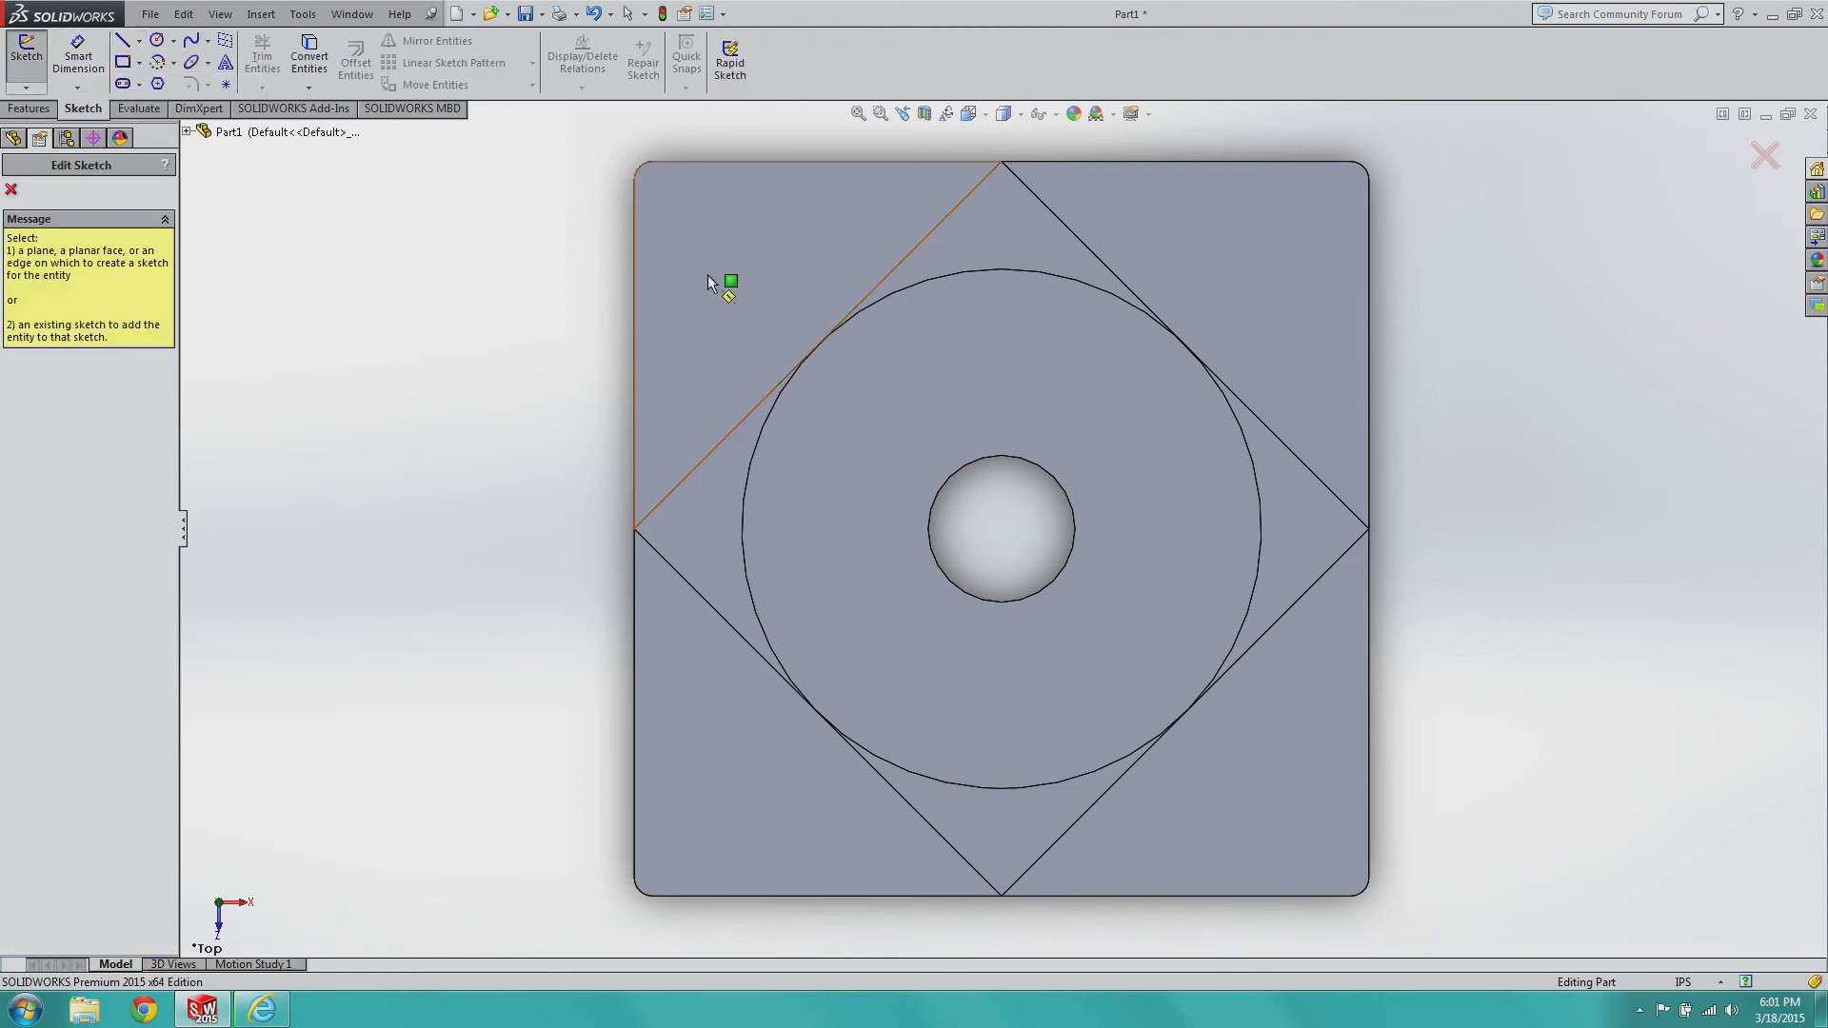
{"action": "left_click", "coordinate": [827, 333]}
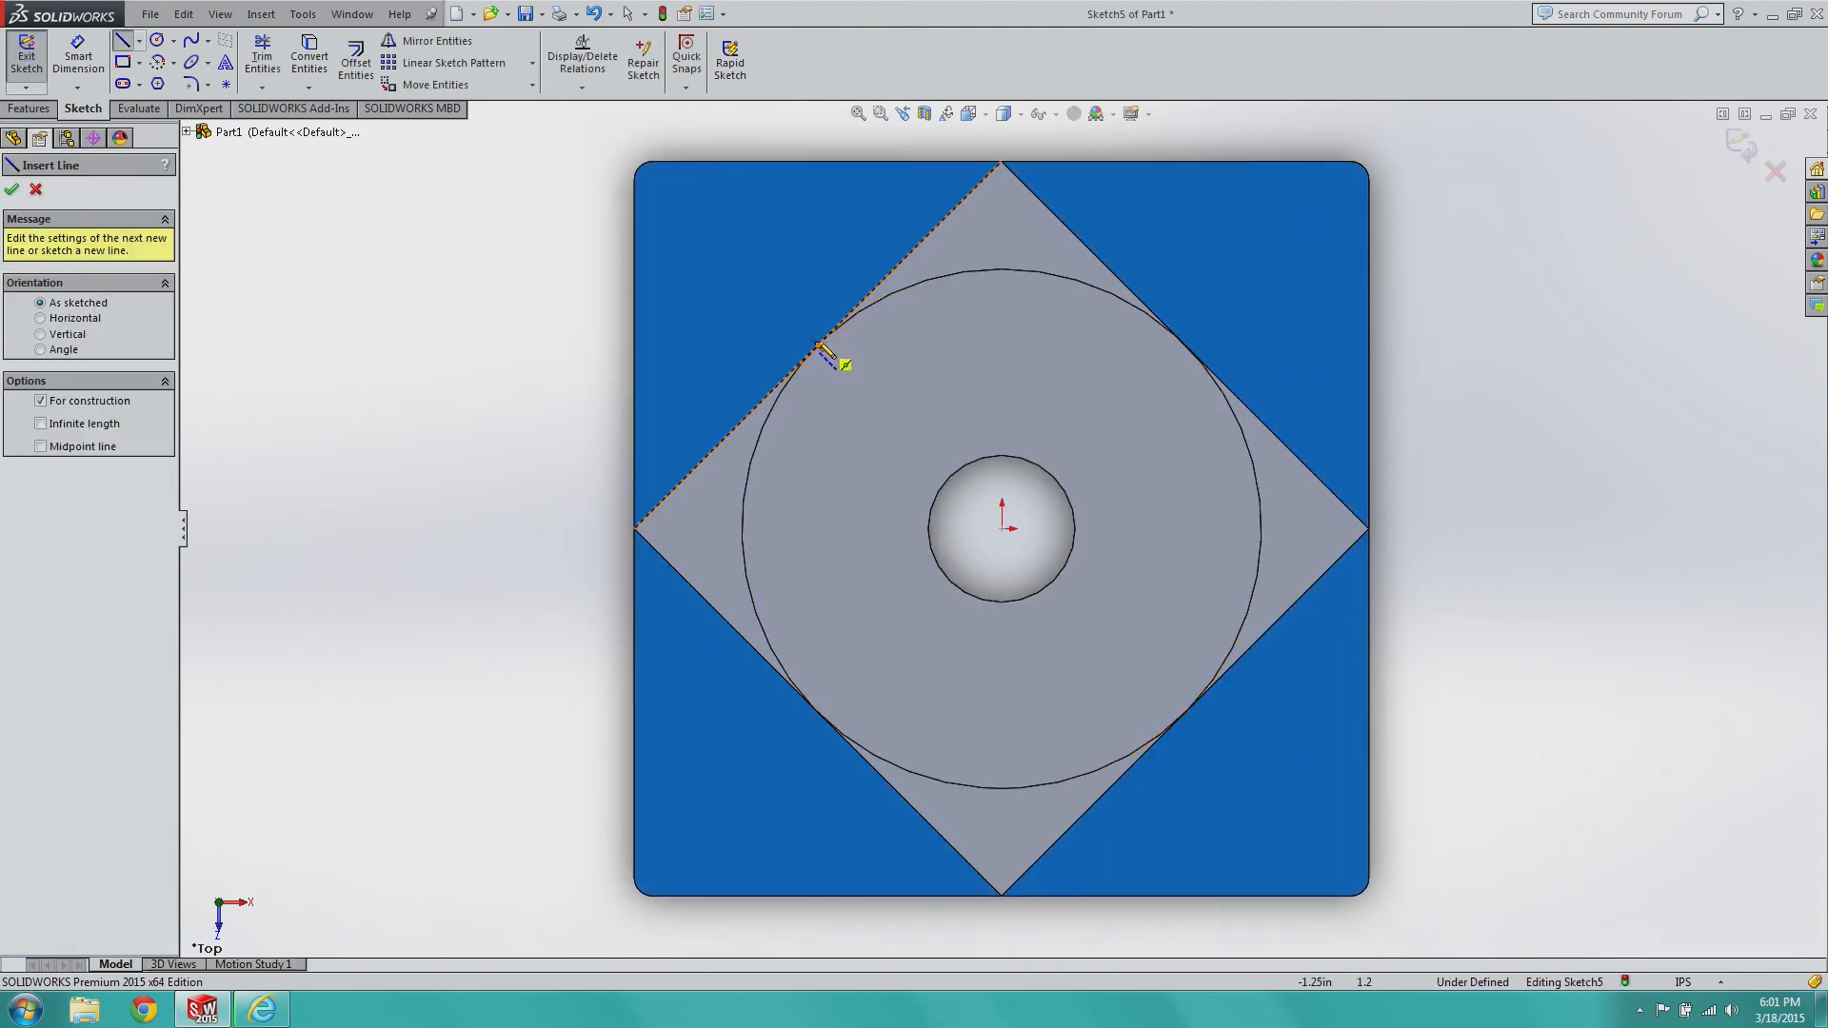
{"action": "left_click", "coordinate": [818, 346]}
{"action": "left_click", "coordinate": [638, 168]}
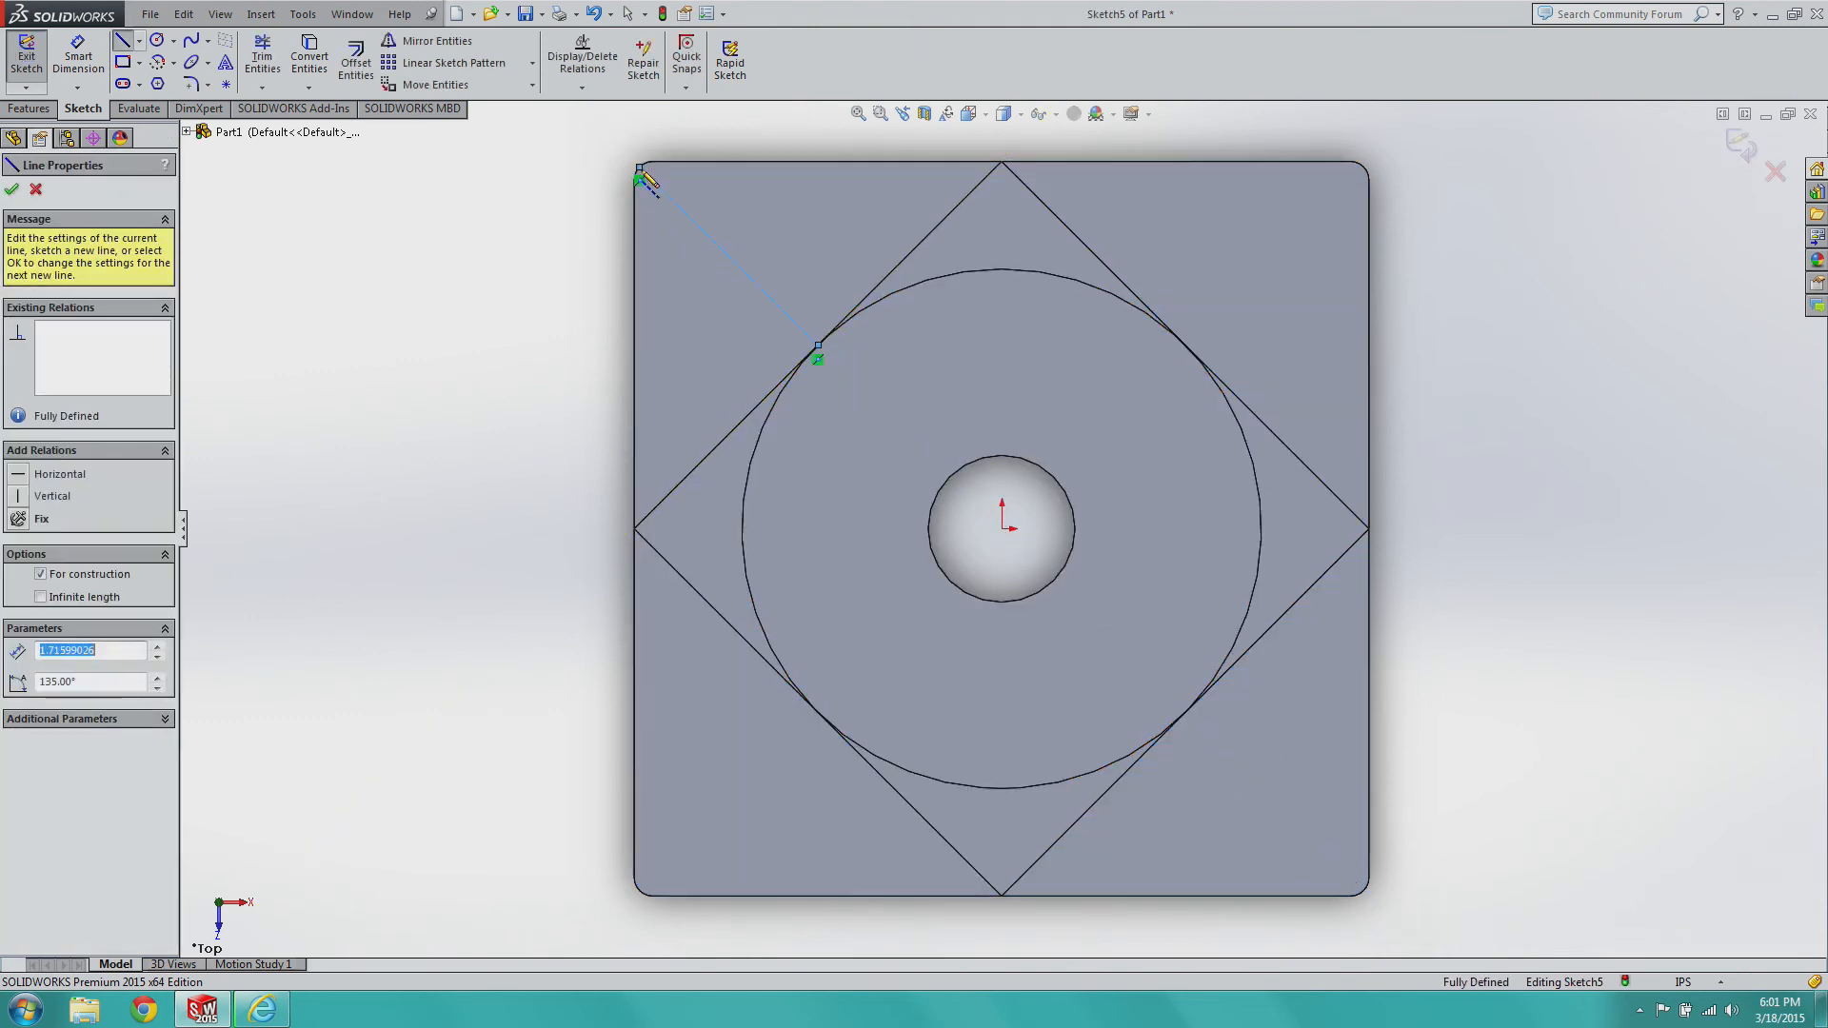
{"action": "key", "text": "Escape"}
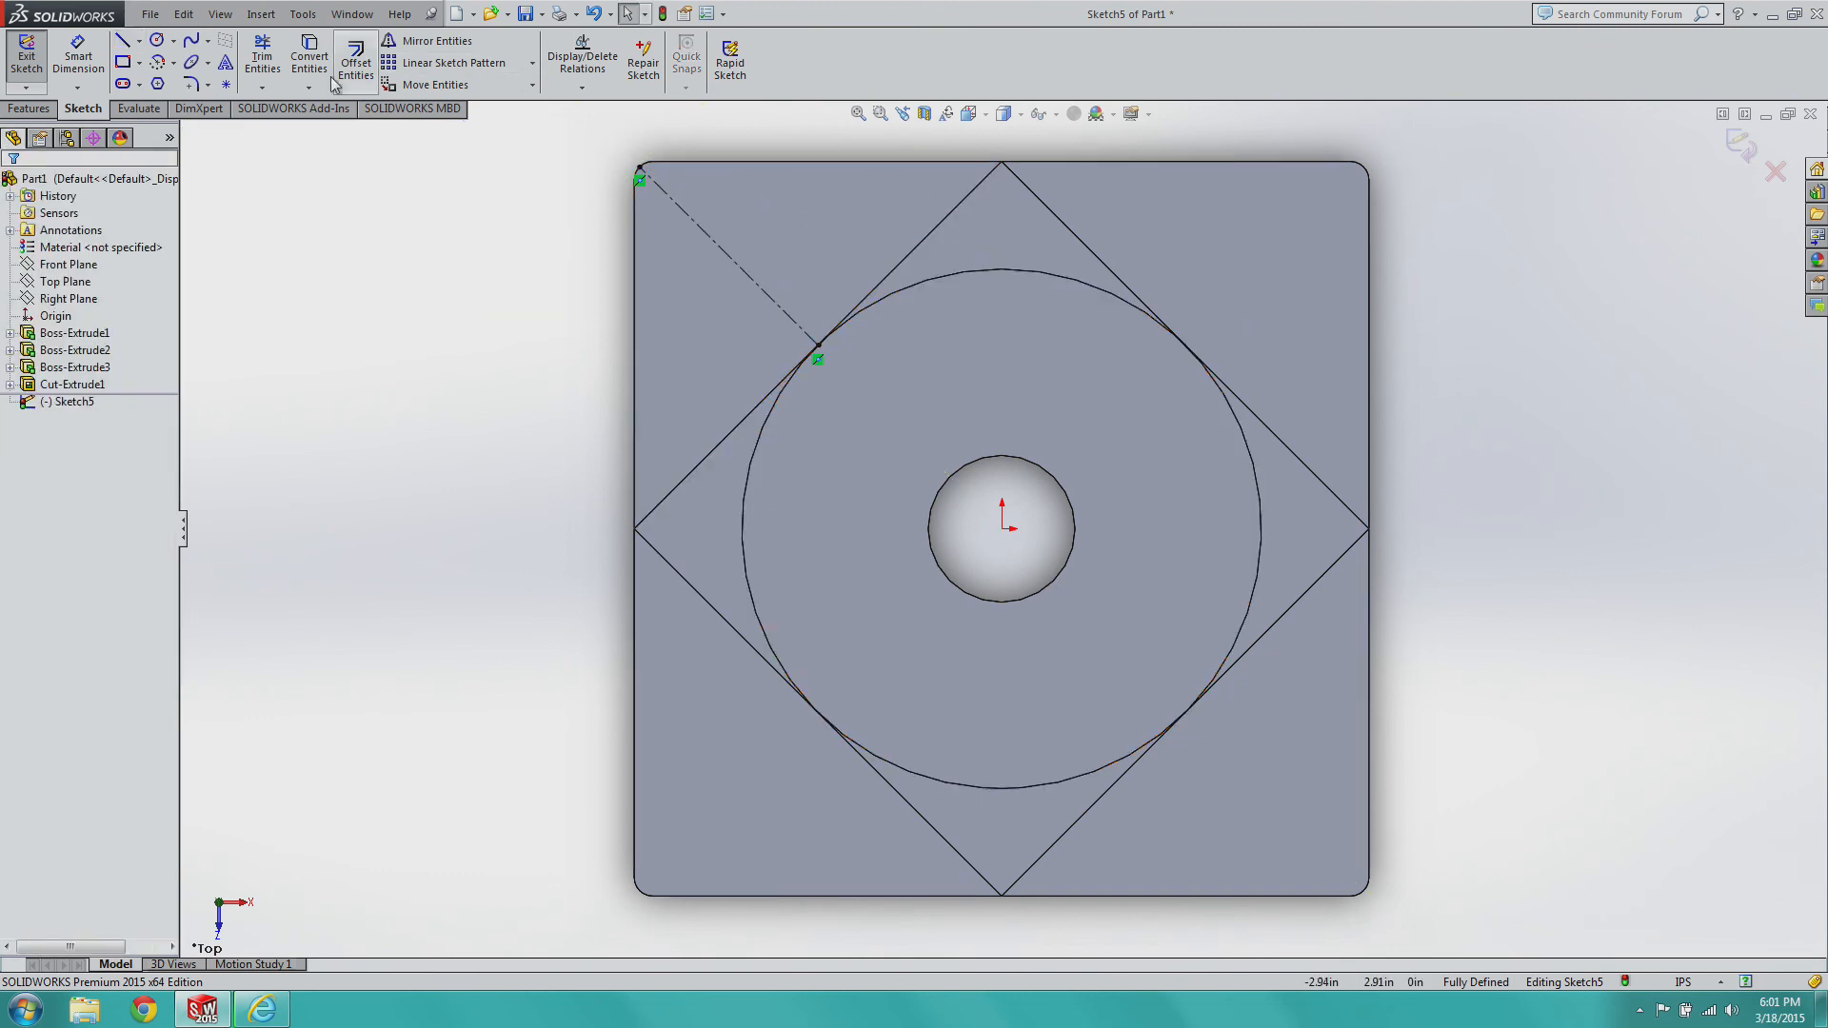
Draw a centerline from the midpoint of the diamond's upper-right edge to the block's upper-right rounded corner.
{"action": "left_click", "coordinate": [139, 41]}
{"action": "left_click", "coordinate": [162, 81]}
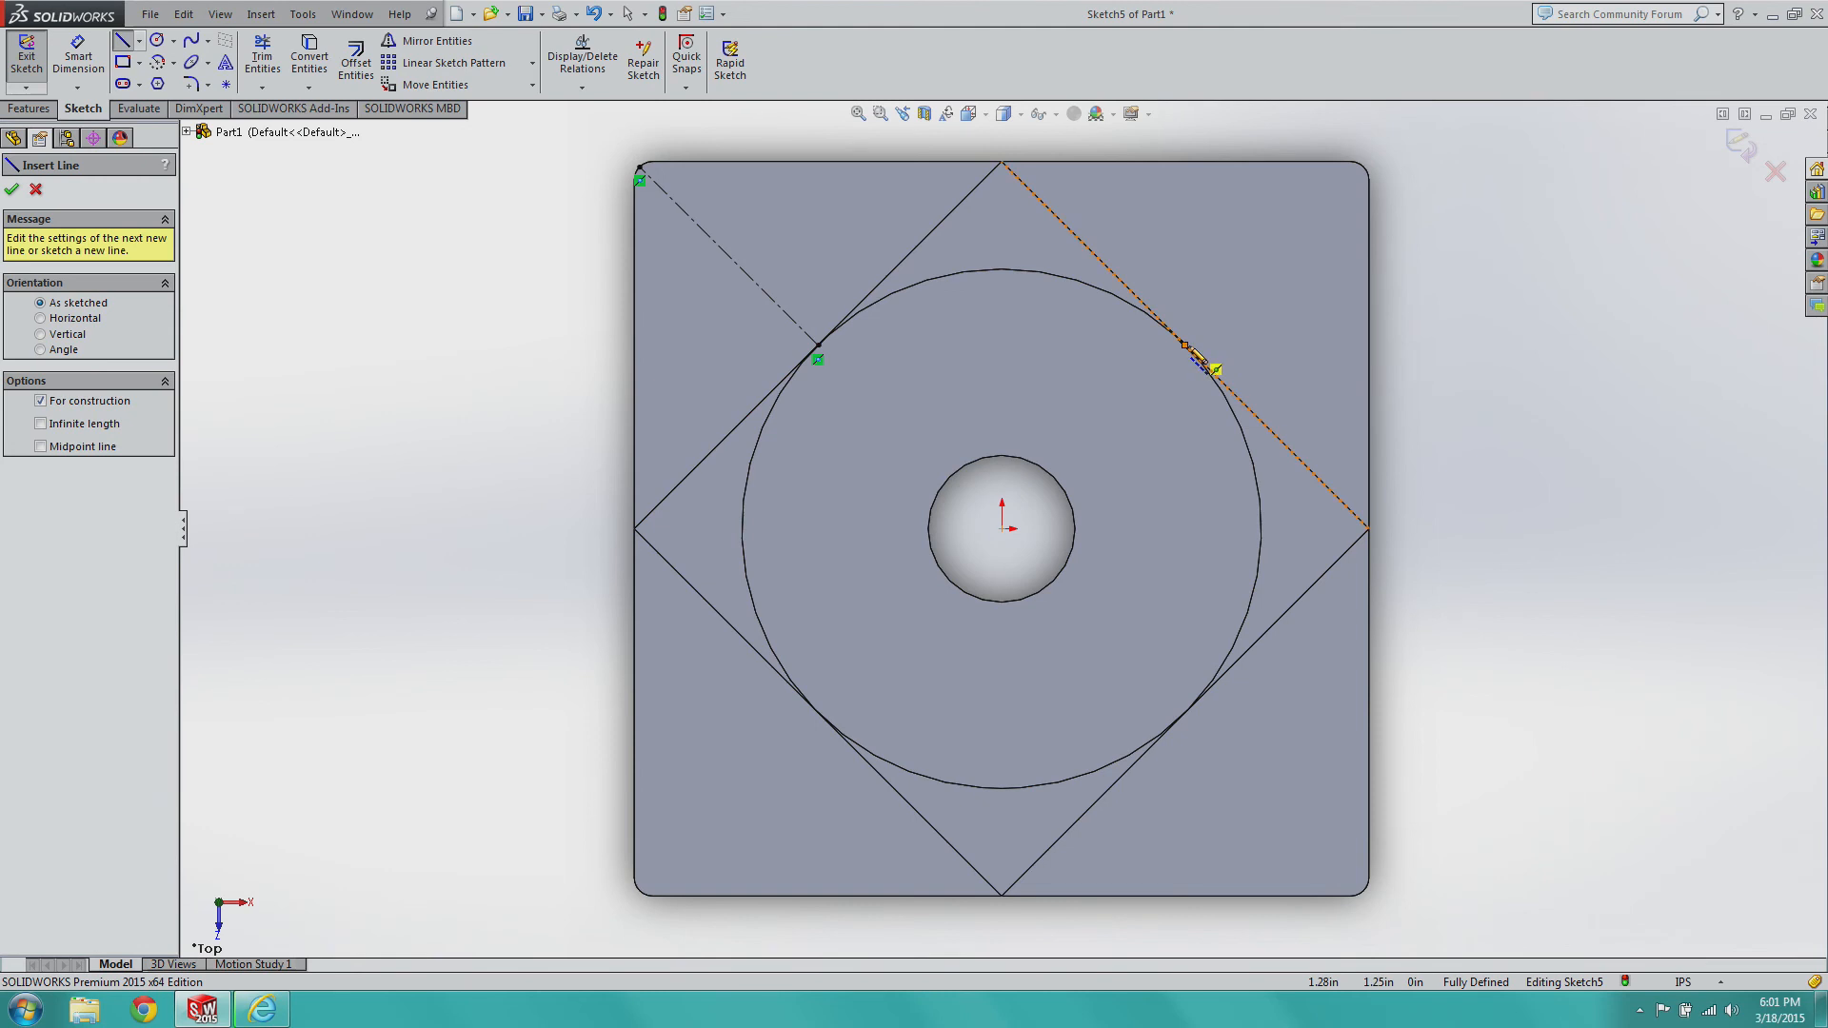
{"action": "left_click", "coordinate": [1192, 351]}
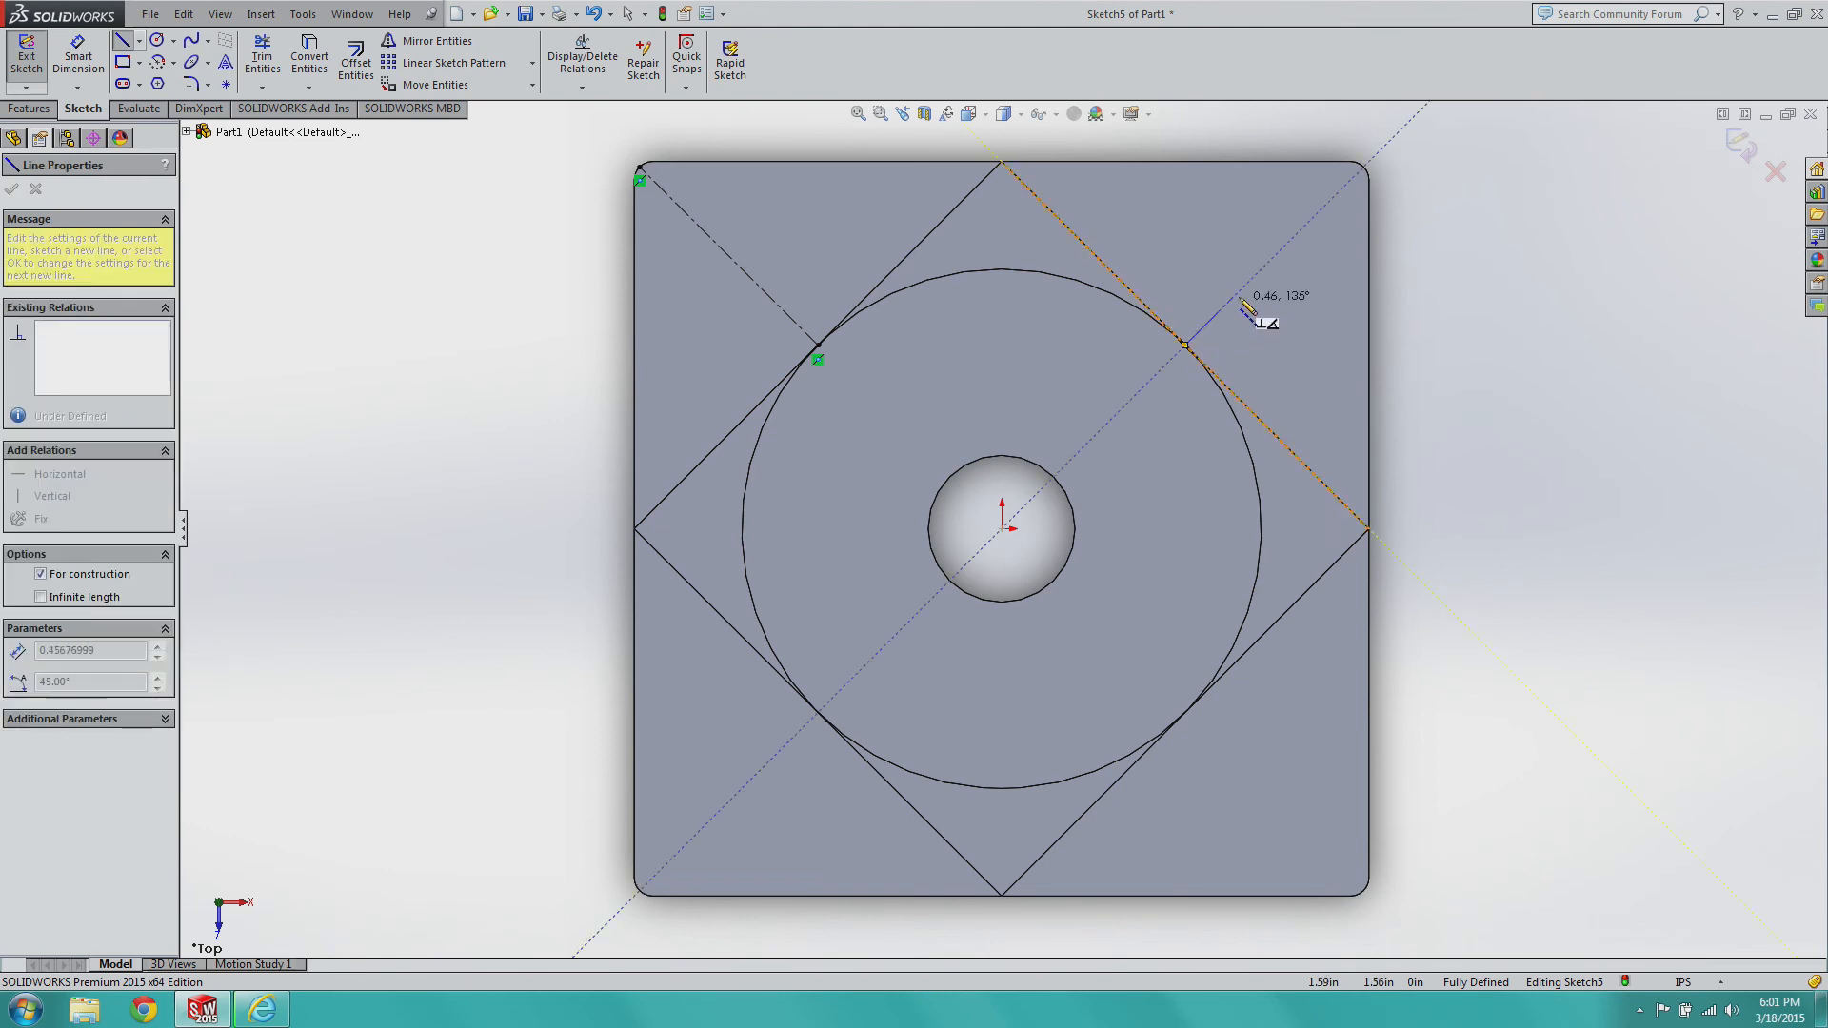
{"action": "left_click", "coordinate": [1364, 177]}
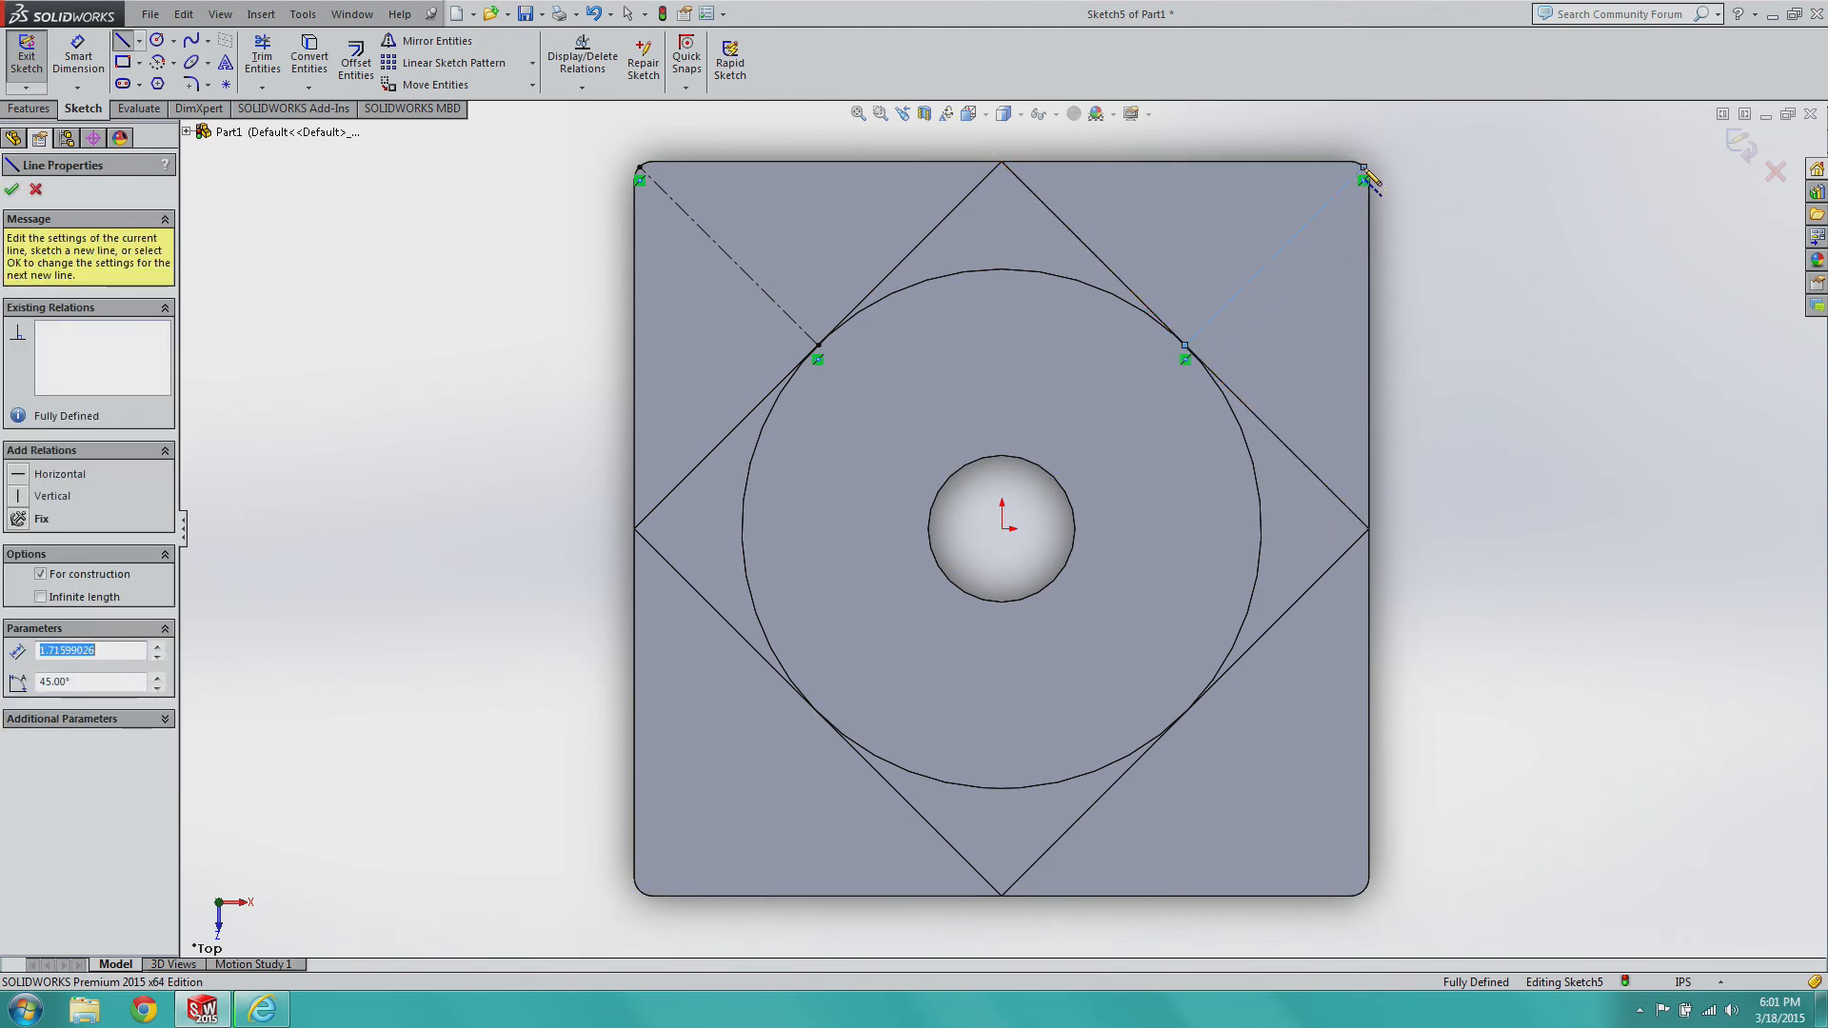
{"action": "key", "text": "Escape"}
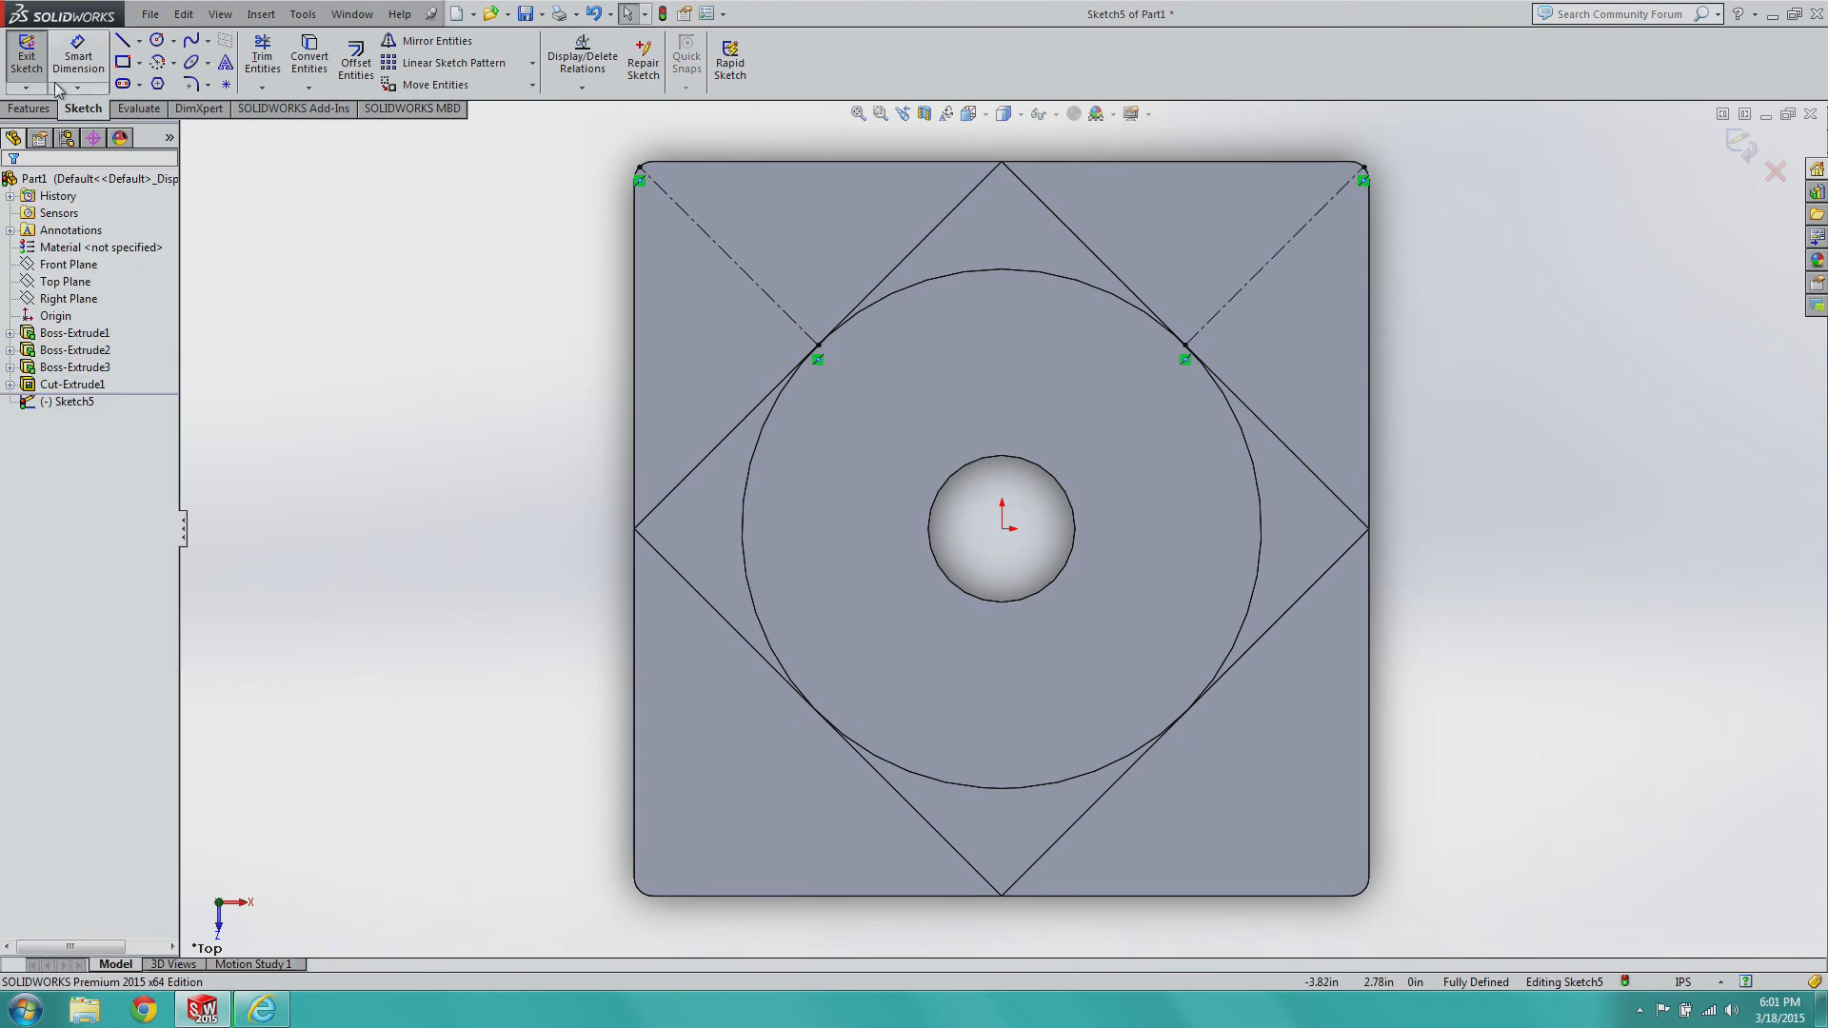
Draw a centerline from the midpoint of the diamond's lower-left edge to the block's lower-left rounded corner.
{"action": "left_click", "coordinate": [139, 41]}
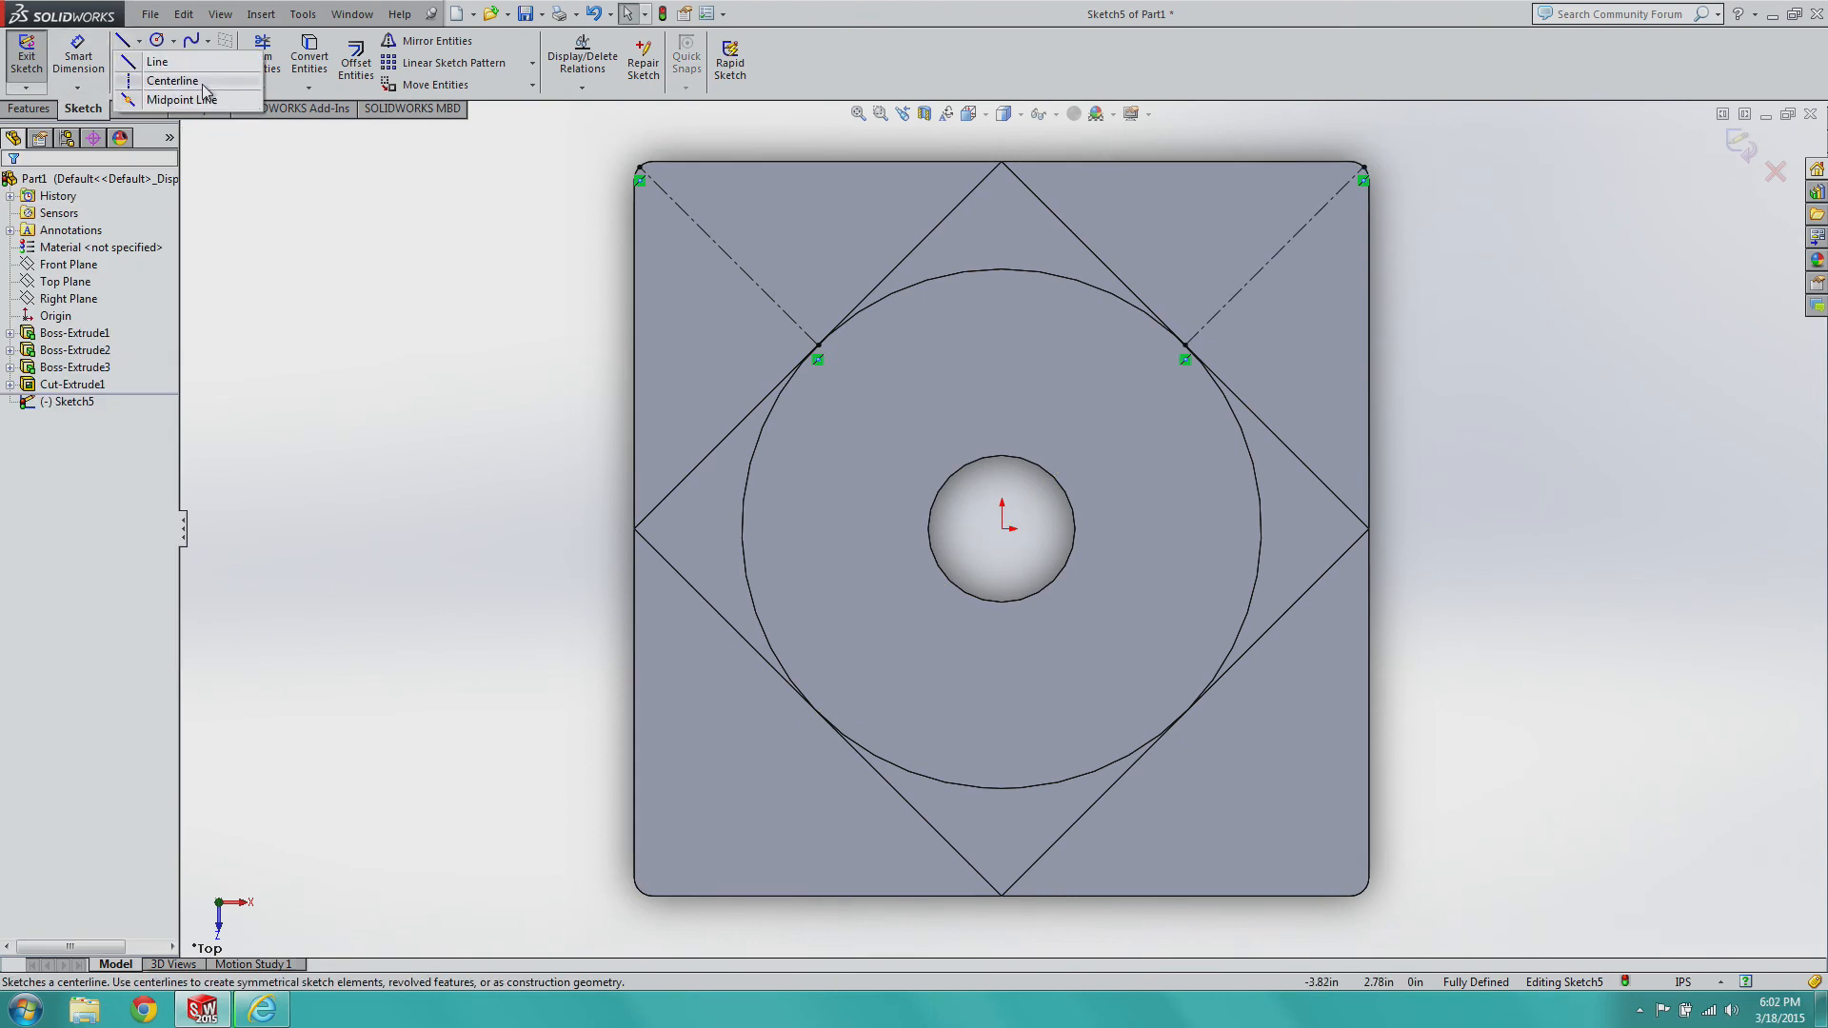
{"action": "left_click", "coordinate": [171, 81]}
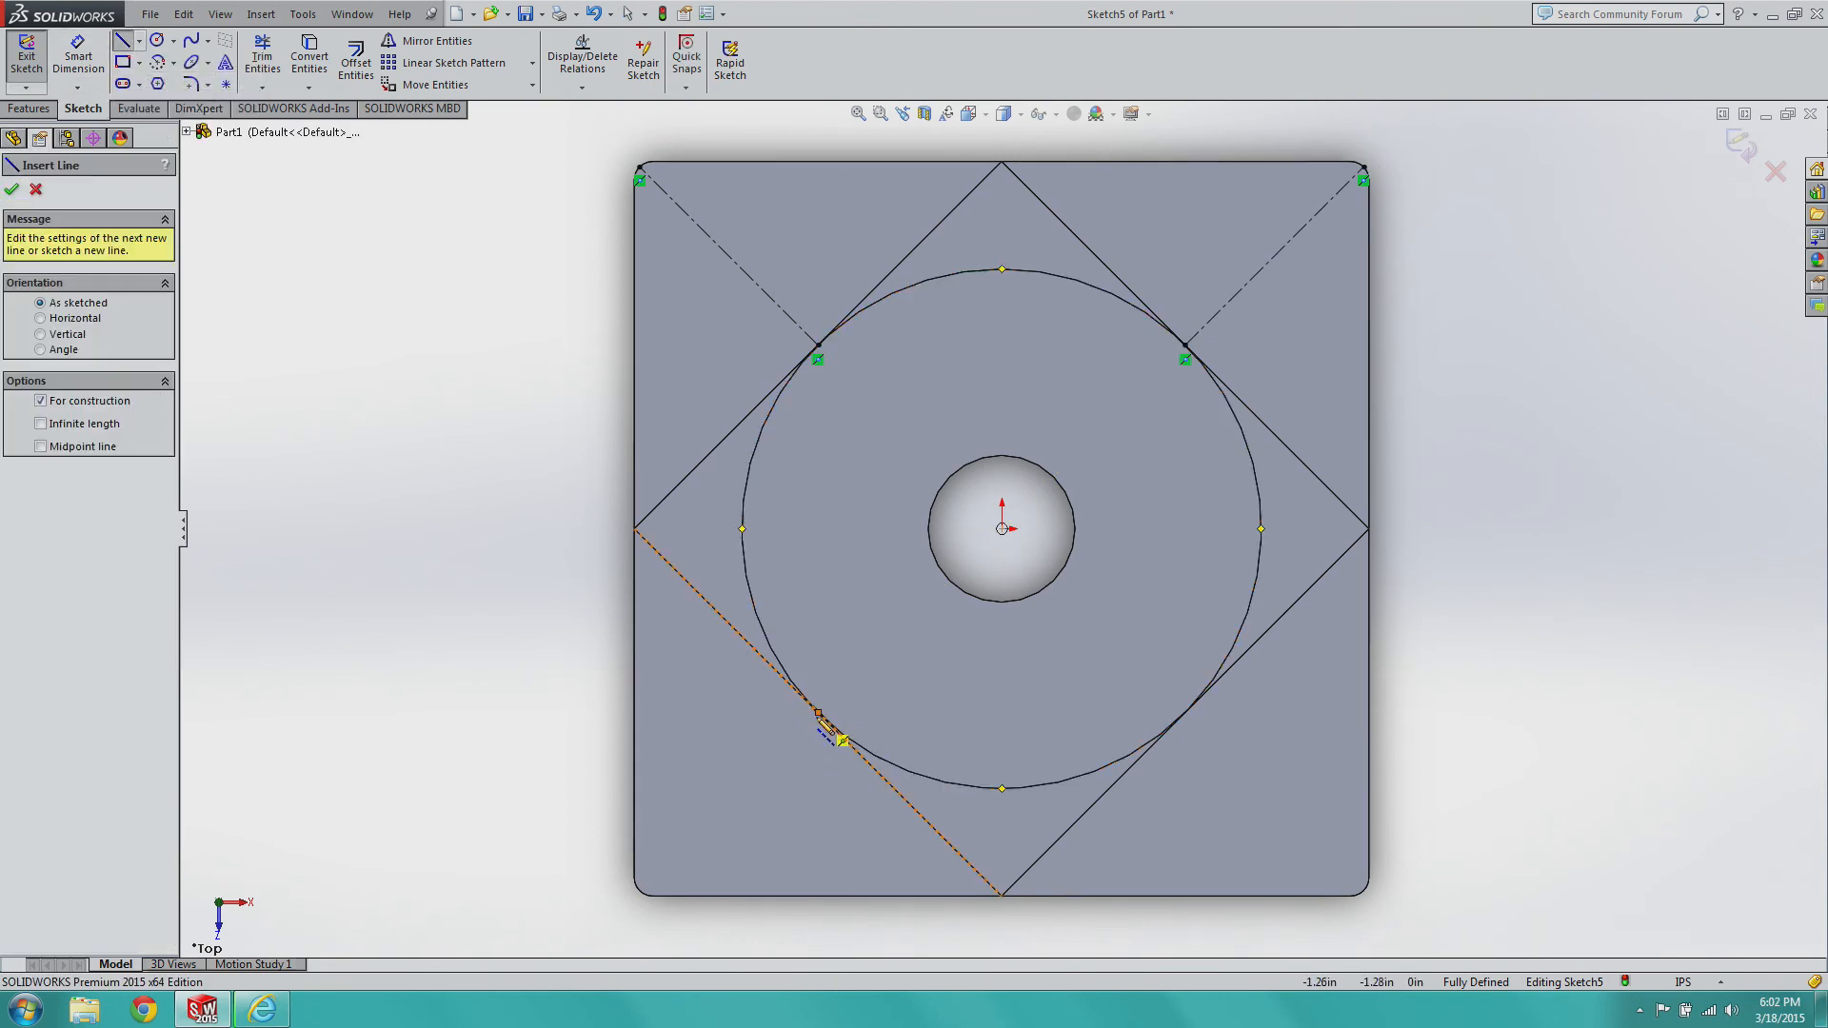
{"action": "left_click", "coordinate": [818, 712]}
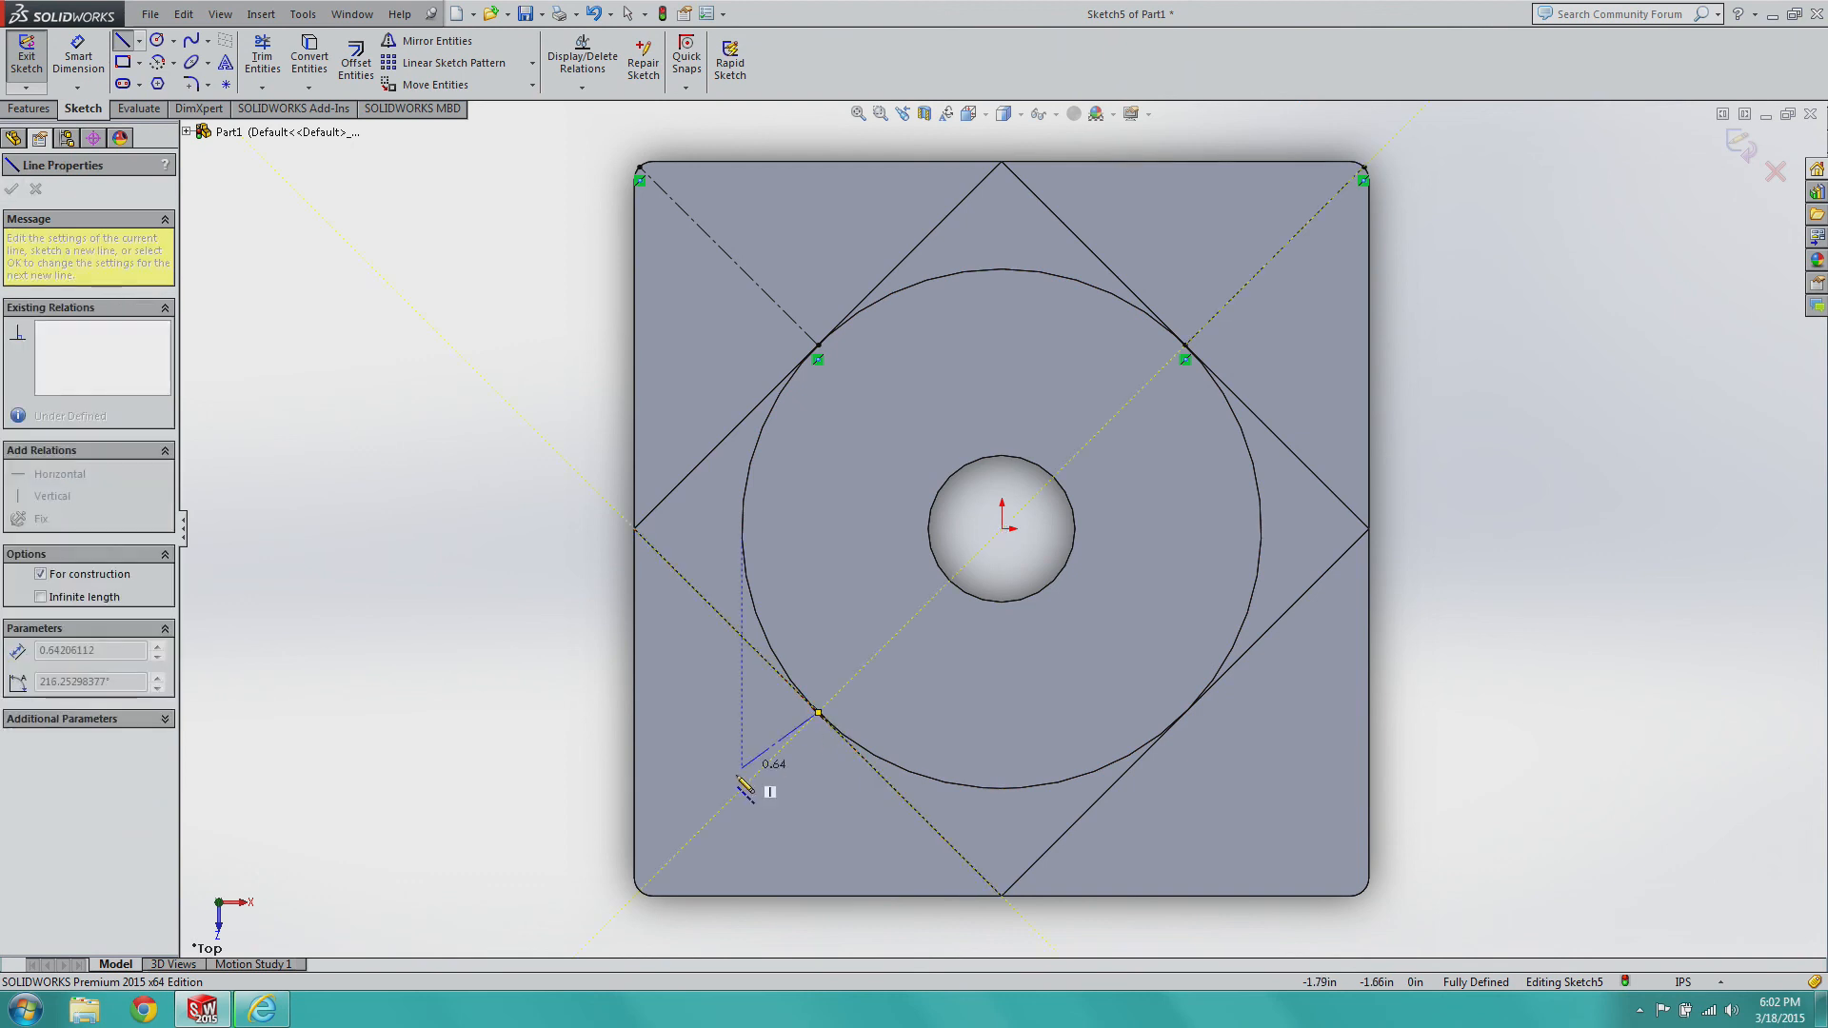
{"action": "left_click", "coordinate": [639, 892]}
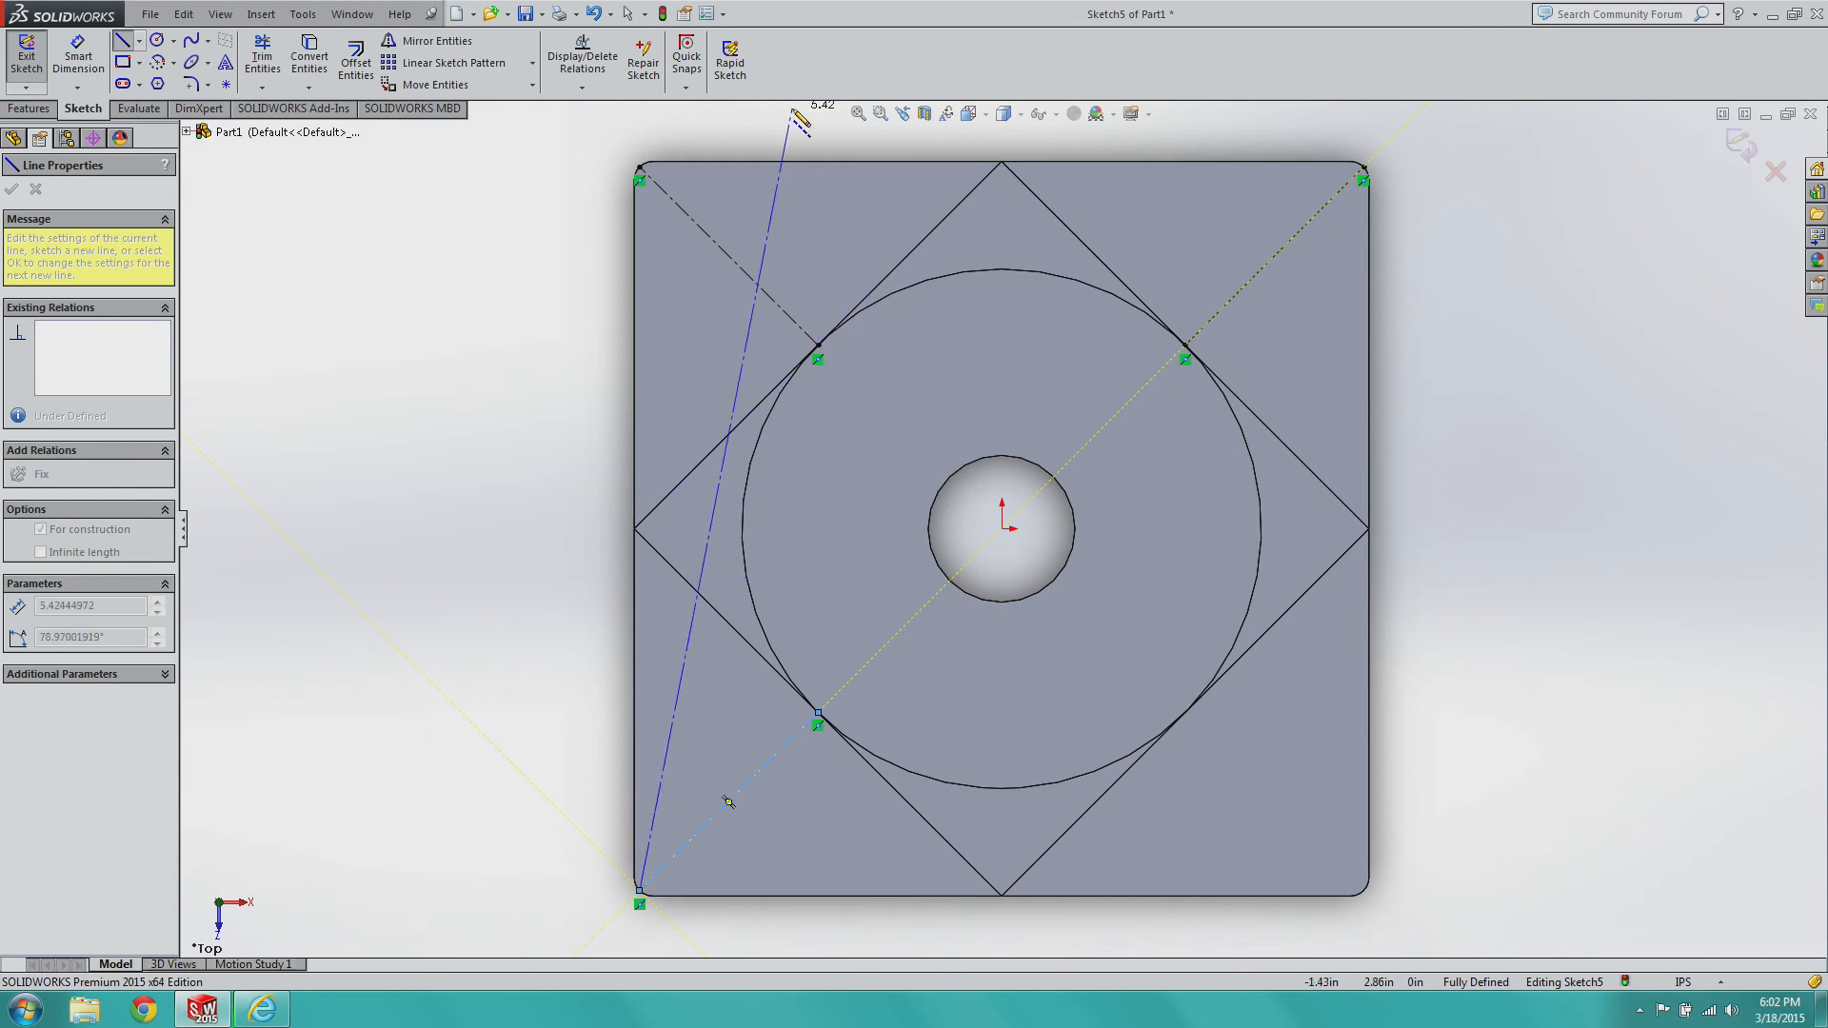
{"action": "key", "text": "Escape"}
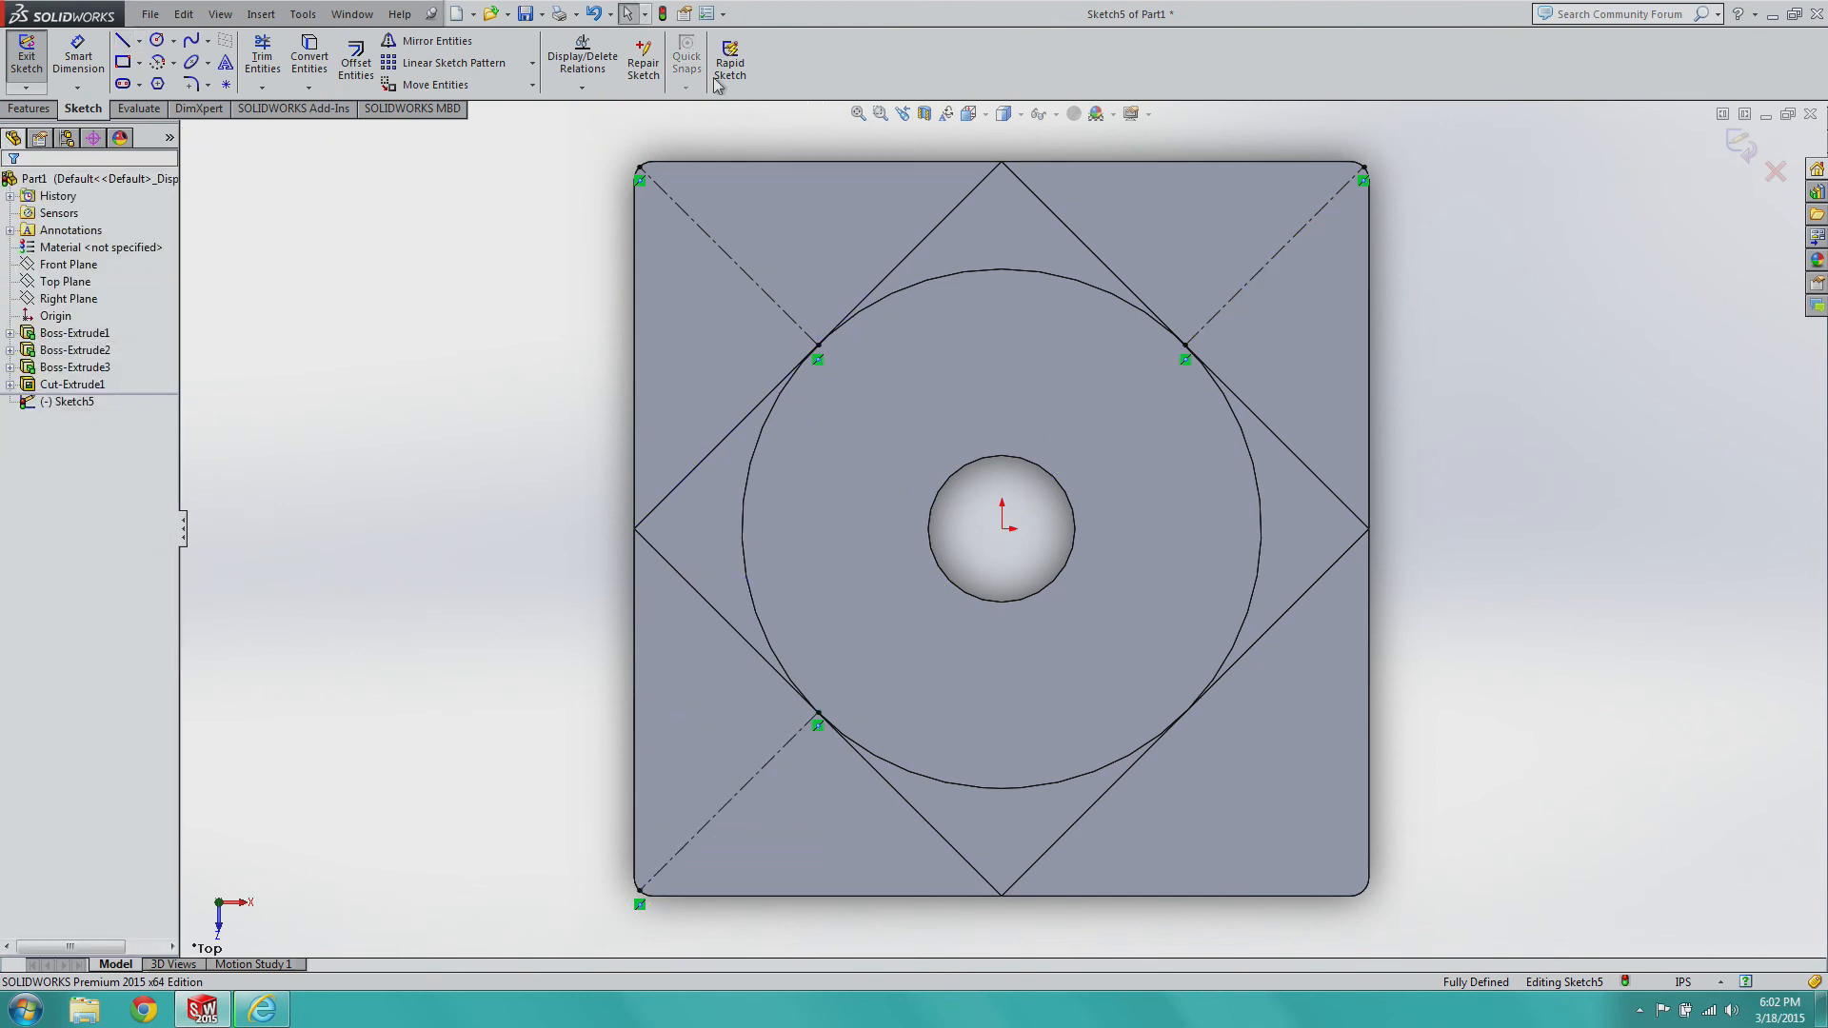
Draw a centerline from the midpoint of the diamond's lower-right edge to the block's lower-right rounded corner.
{"action": "left_click", "coordinate": [139, 41]}
{"action": "left_click", "coordinate": [188, 84]}
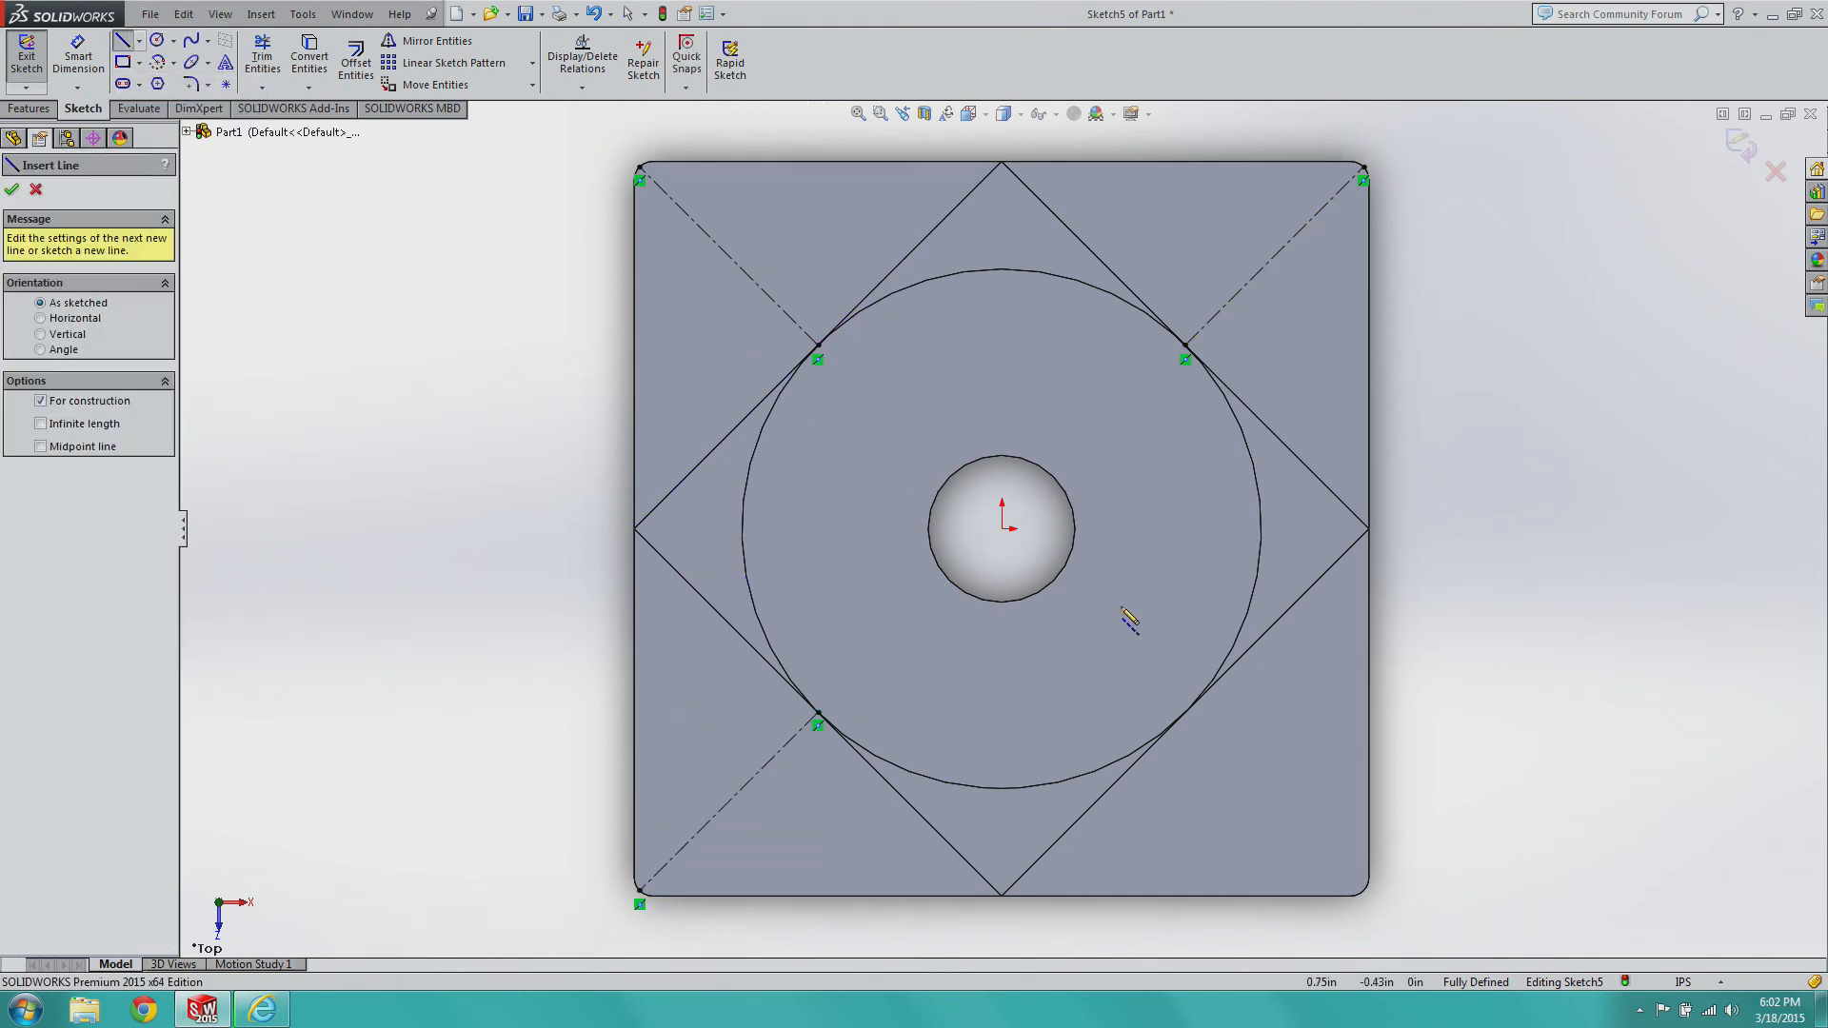
{"action": "left_click", "coordinate": [1185, 712]}
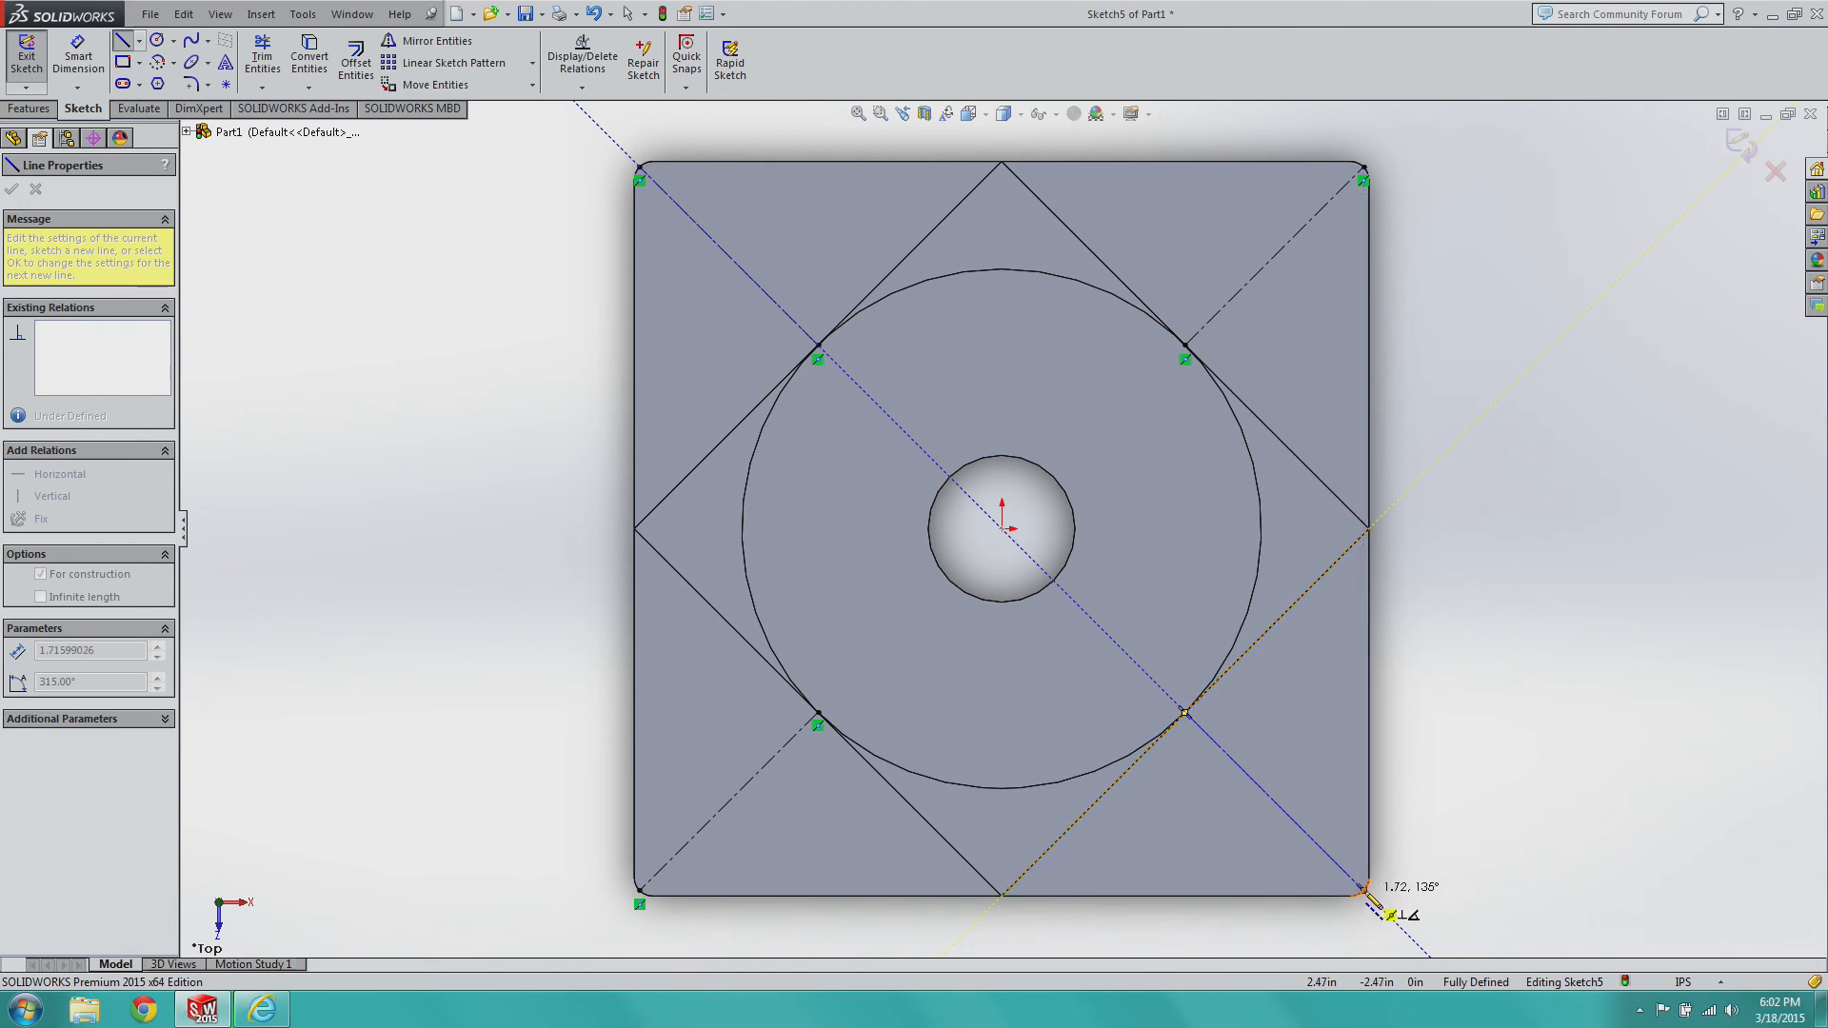
{"action": "left_click", "coordinate": [1364, 893]}
{"action": "key", "text": "Escape"}
{"action": "key", "text": "Escape"}
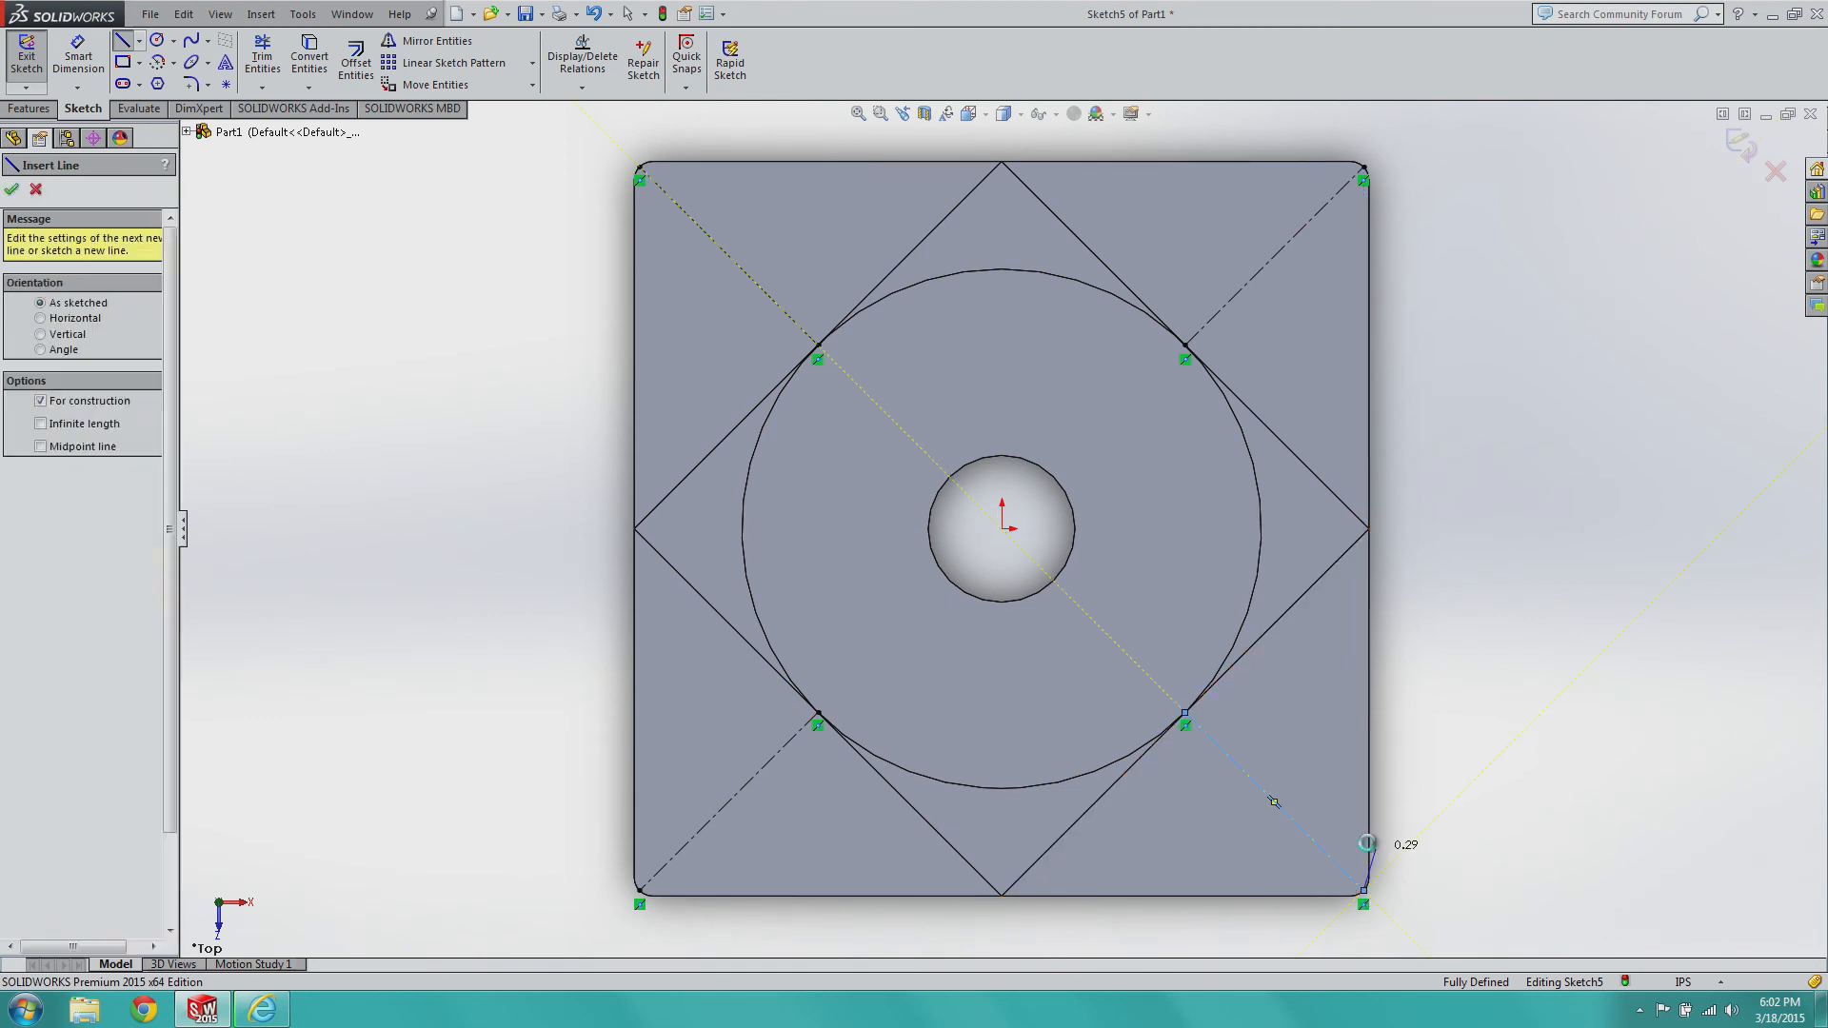
Sketch a circle with a radius of 0.125 in centred on the midpoint of the upper-left centerline.
{"action": "left_click", "coordinate": [157, 62]}
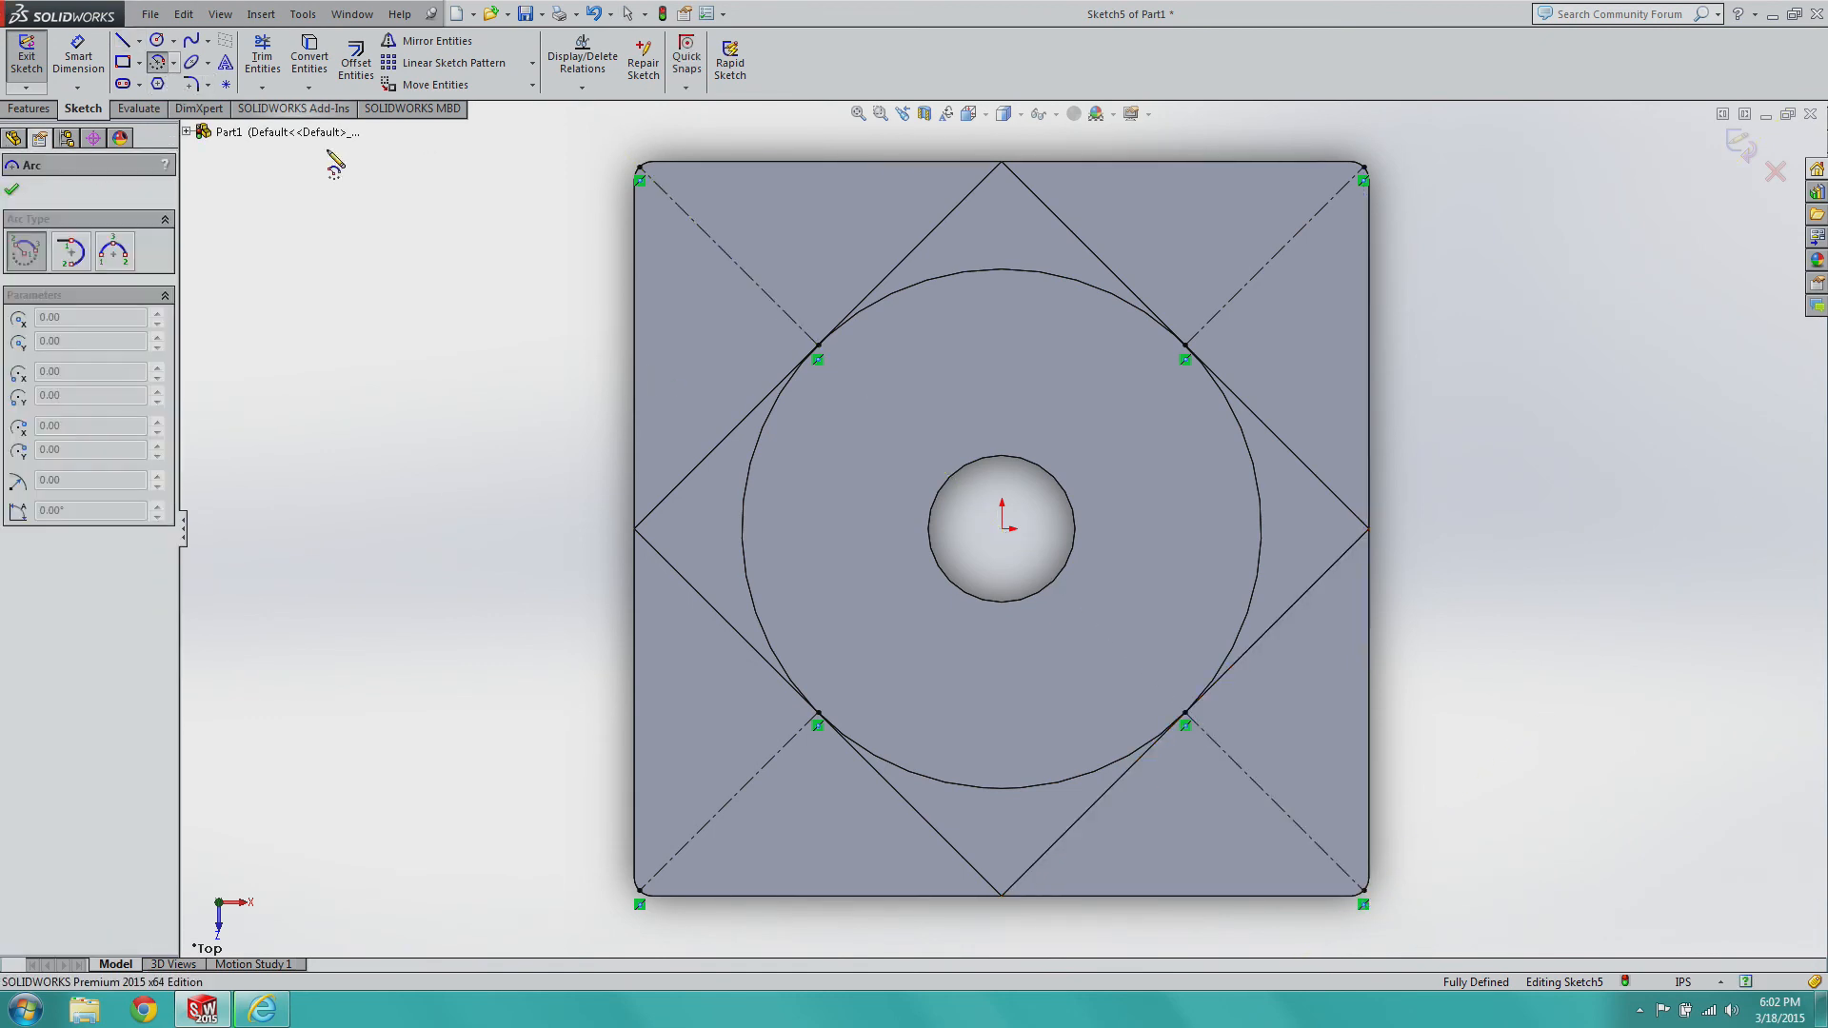
{"action": "left_click", "coordinate": [159, 40]}
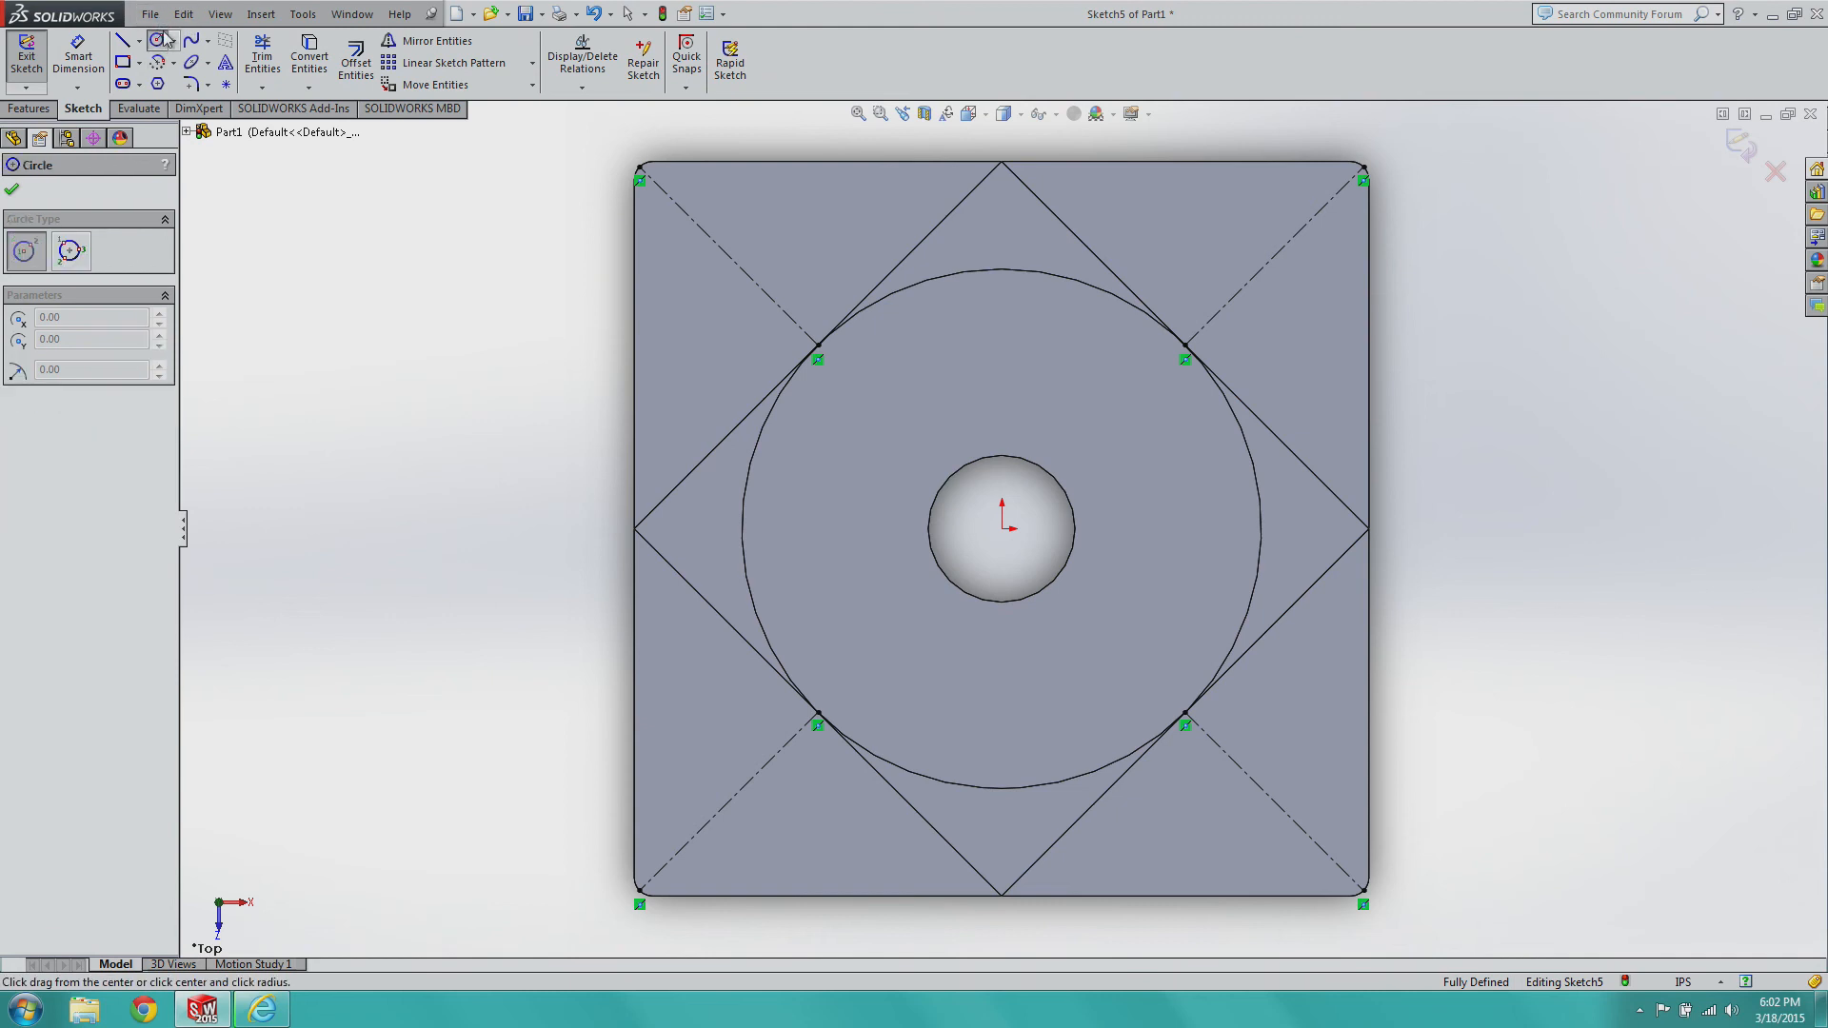
{"action": "left_click", "coordinate": [728, 255]}
{"action": "left_click", "coordinate": [752, 249]}
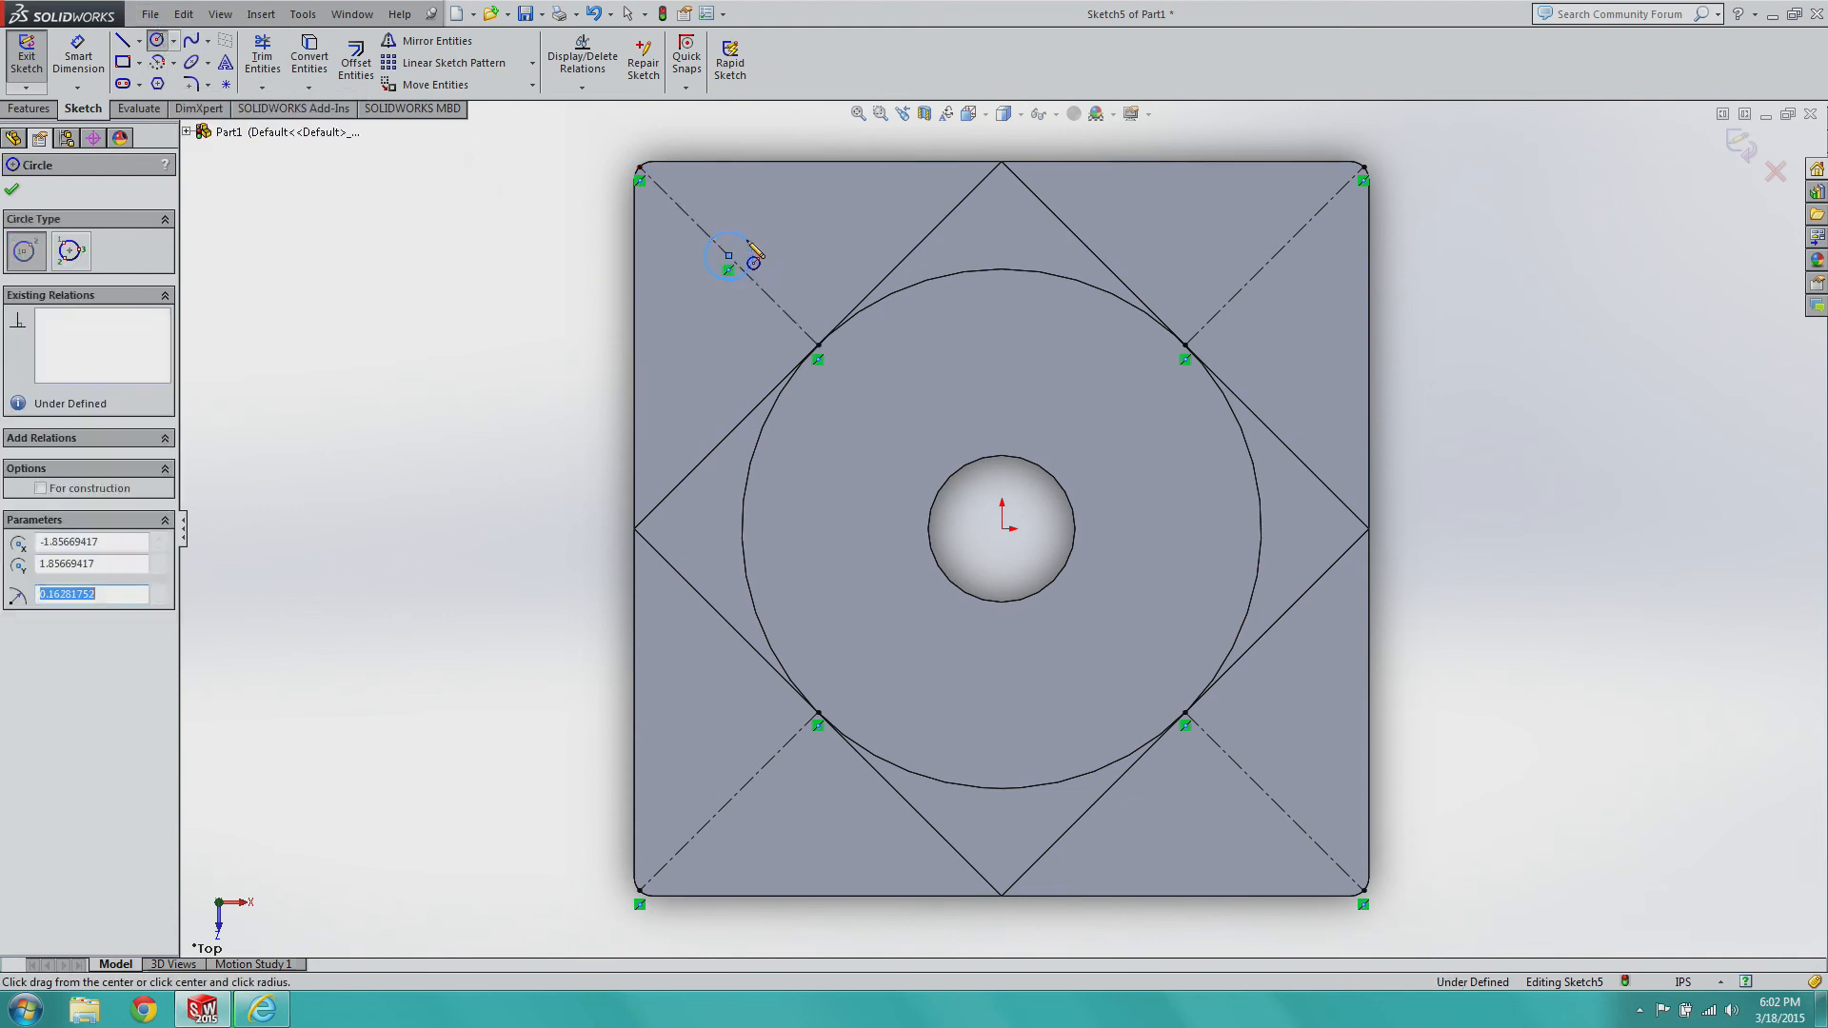
{"action": "type", "text": "0.125"}
{"action": "left_click", "coordinate": [11, 190]}
Sketch a circle with a radius of 0.125 in centred on the midpoint of the upper-right centerline.
{"action": "left_click", "coordinate": [158, 43]}
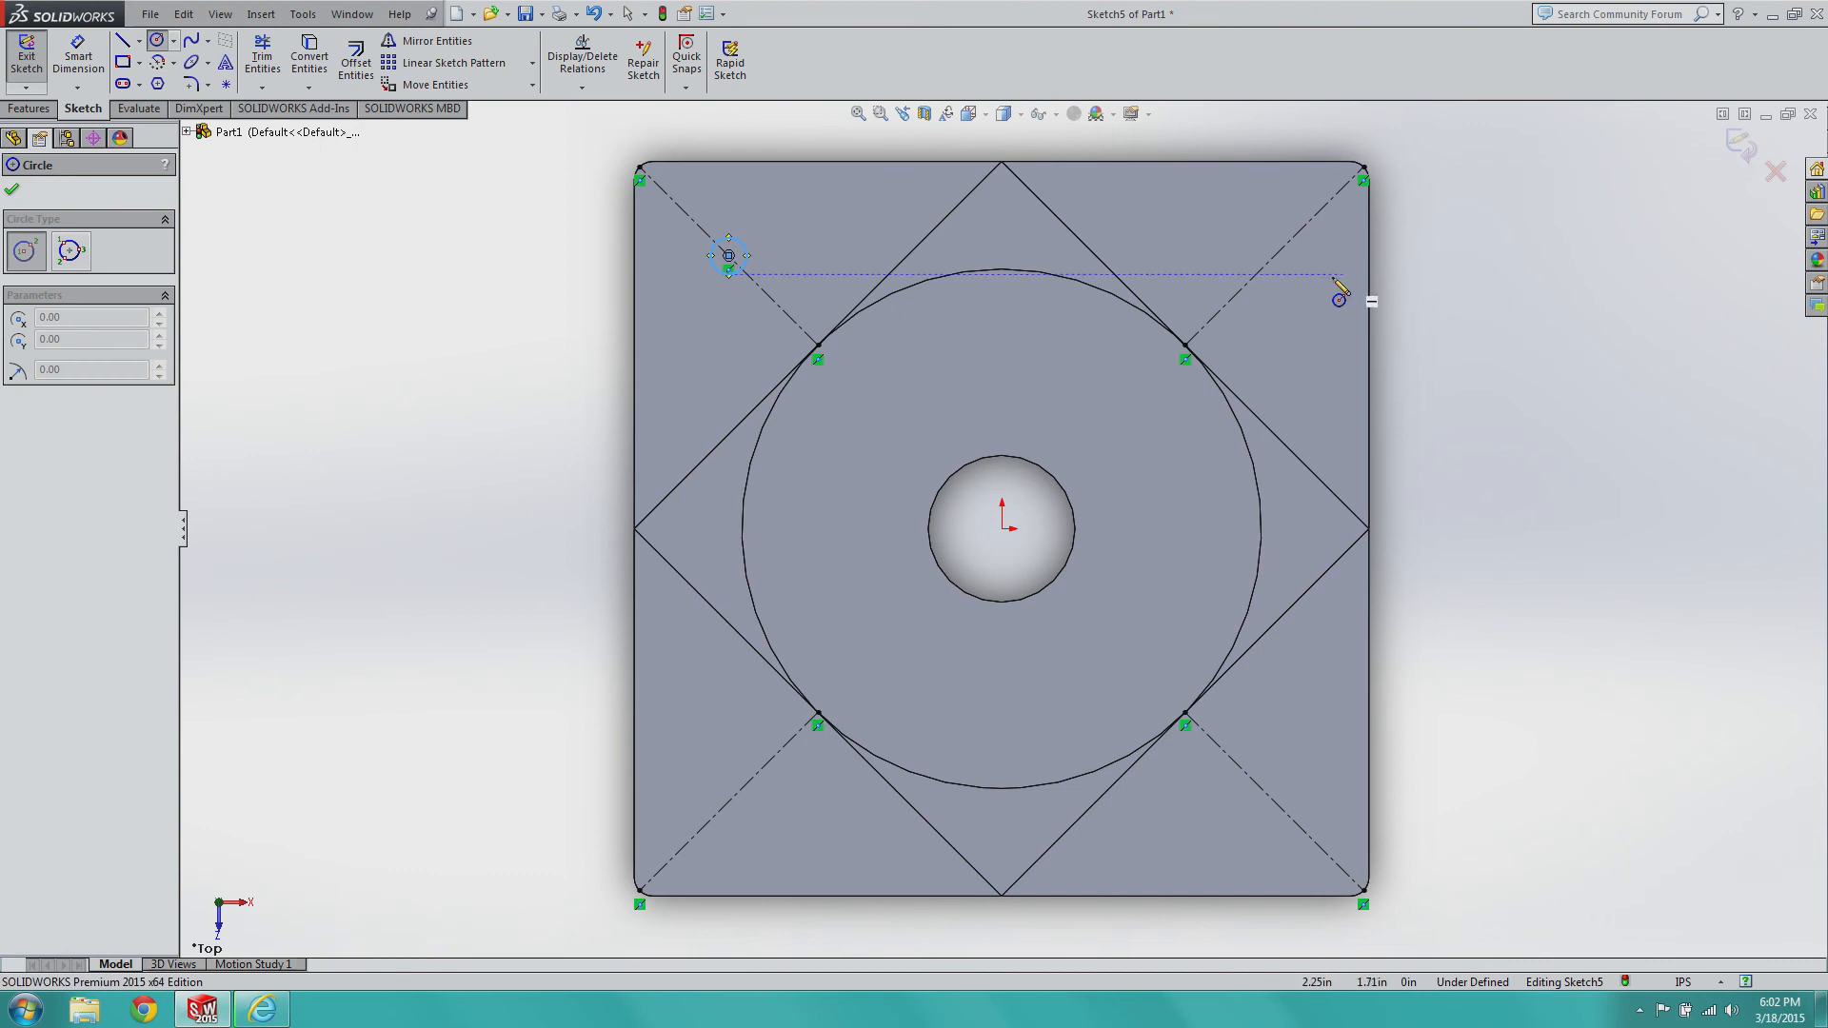
{"action": "left_click", "coordinate": [1274, 255]}
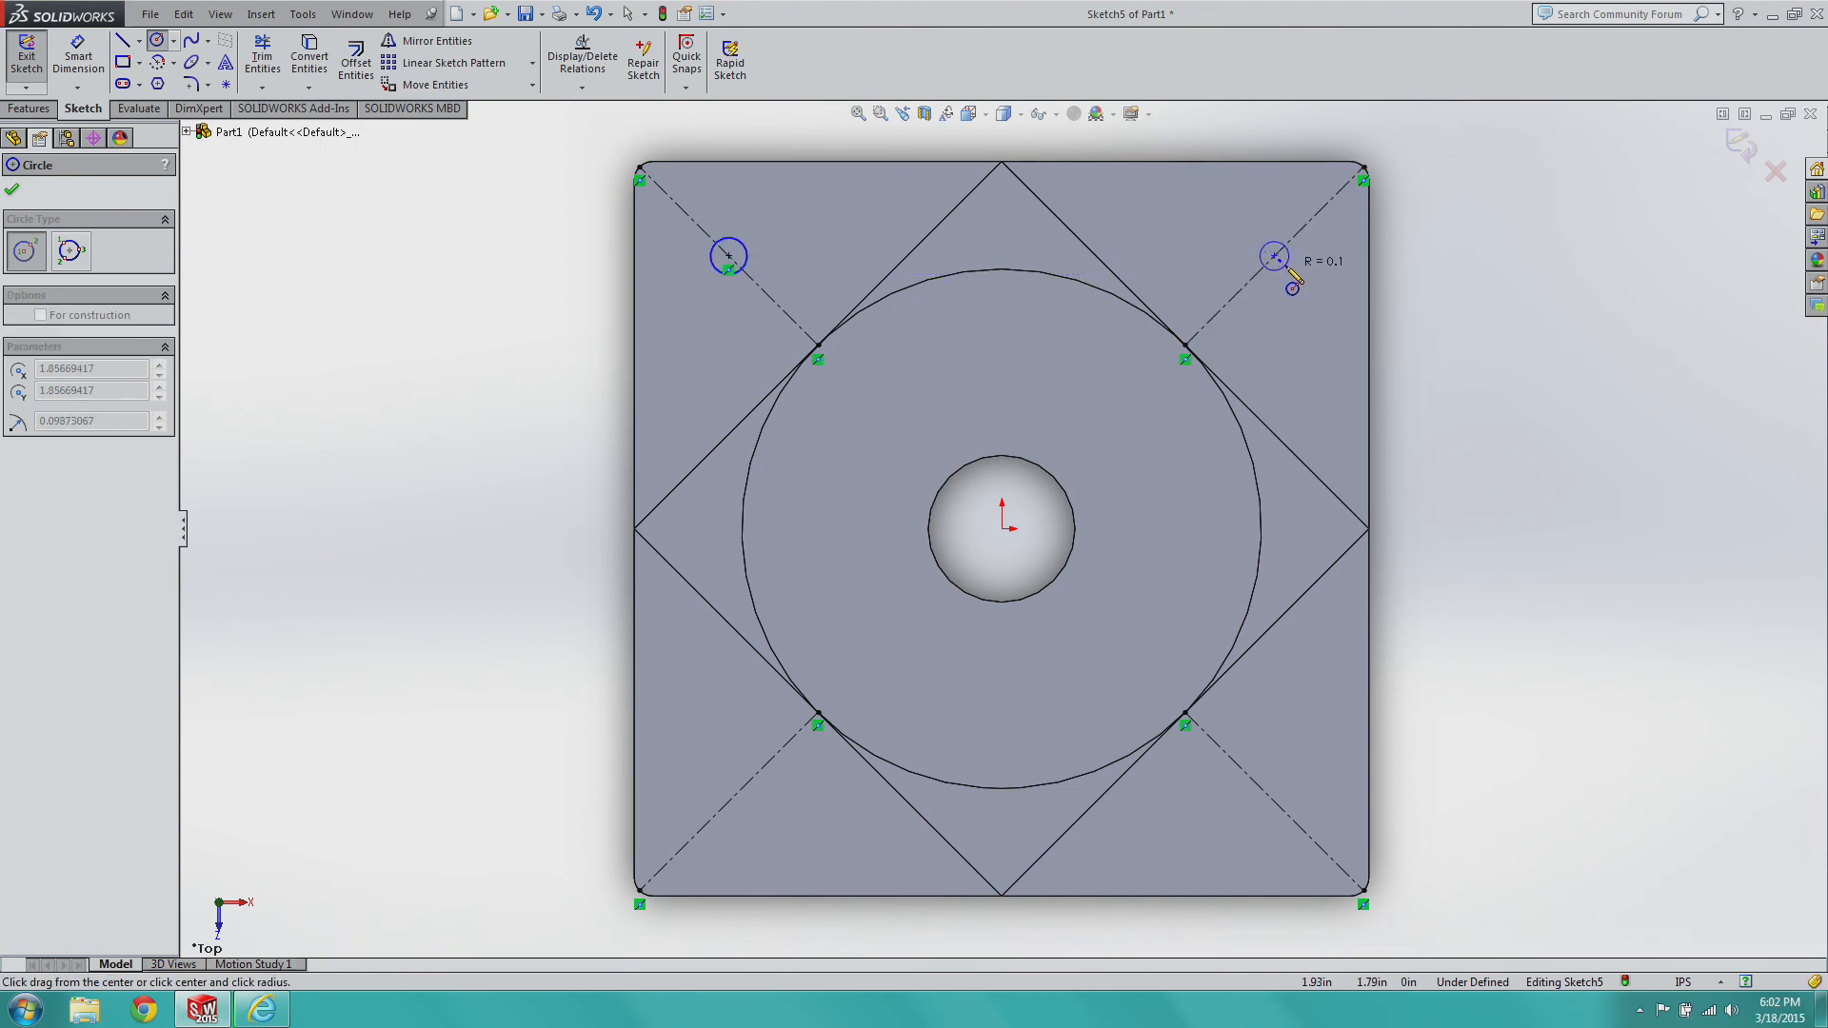
{"action": "left_click", "coordinate": [1291, 271]}
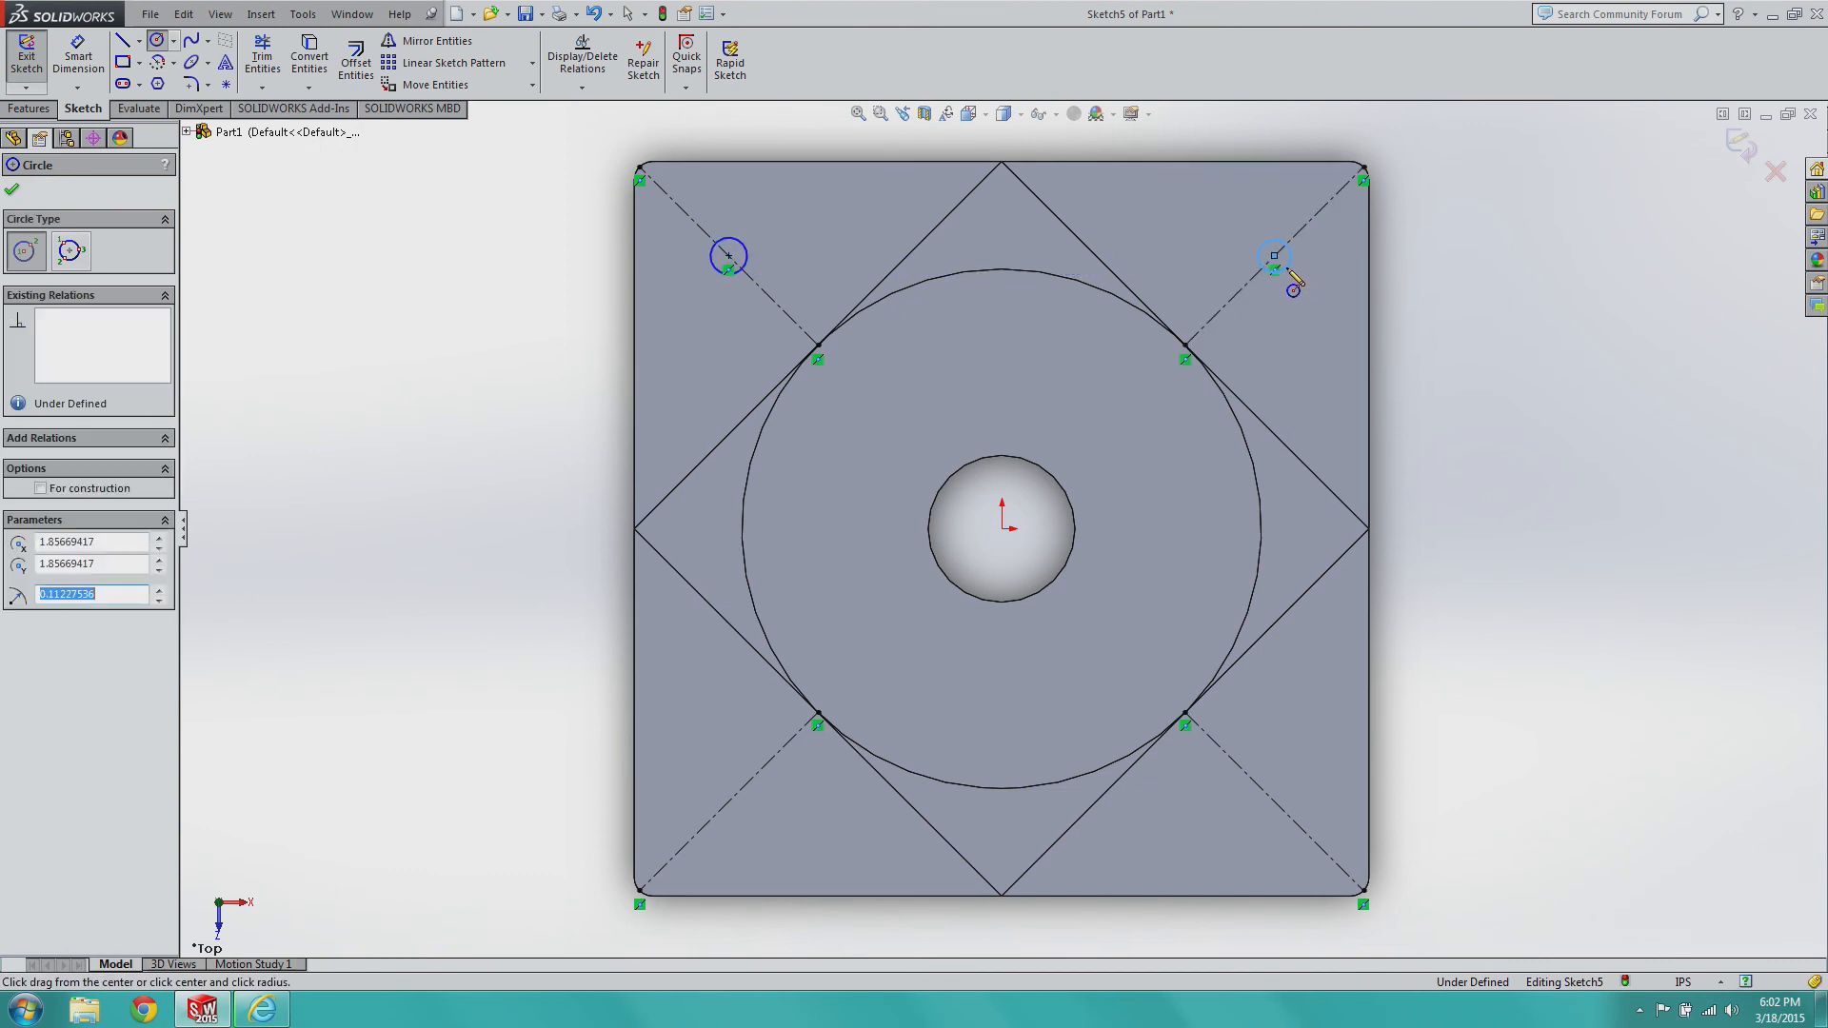
{"action": "type", "text": "0.125"}
{"action": "left_click", "coordinate": [12, 188]}
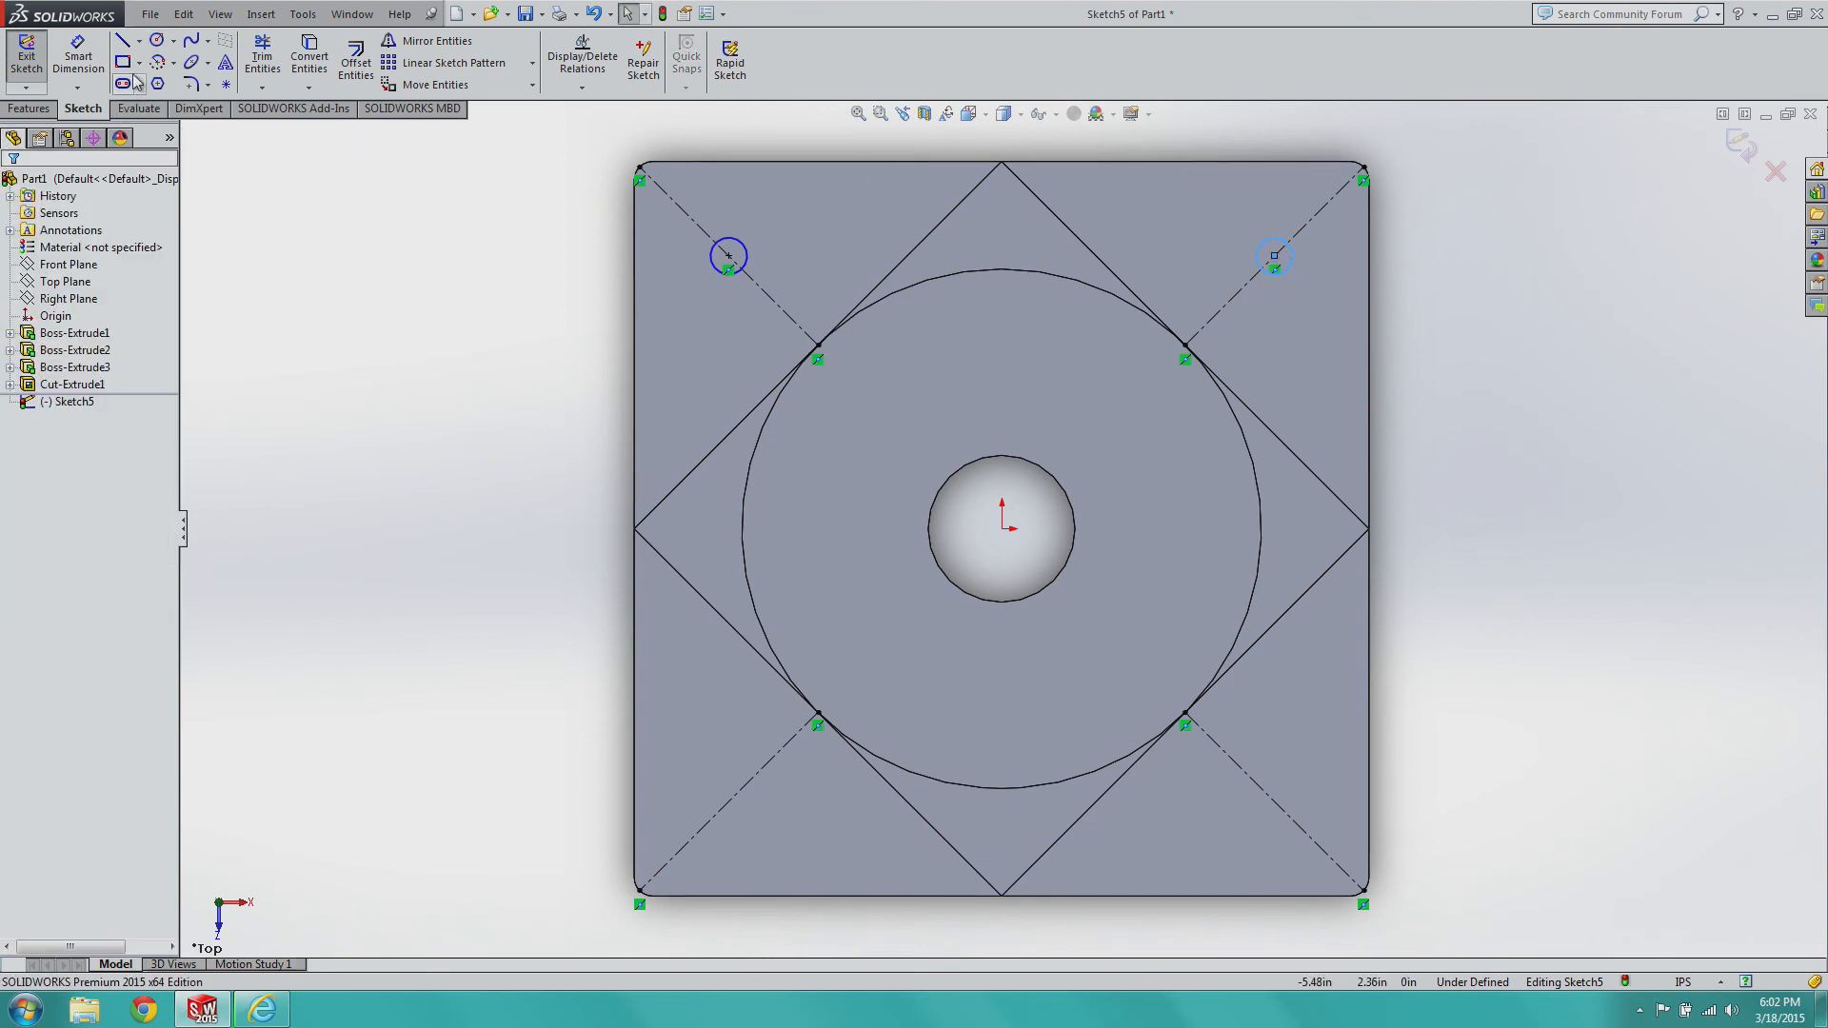
Sketch a circle with a radius of 0.125 in centred on the midpoint of the lower-left centerline.
{"action": "left_click", "coordinate": [156, 41]}
{"action": "left_click", "coordinate": [728, 803]}
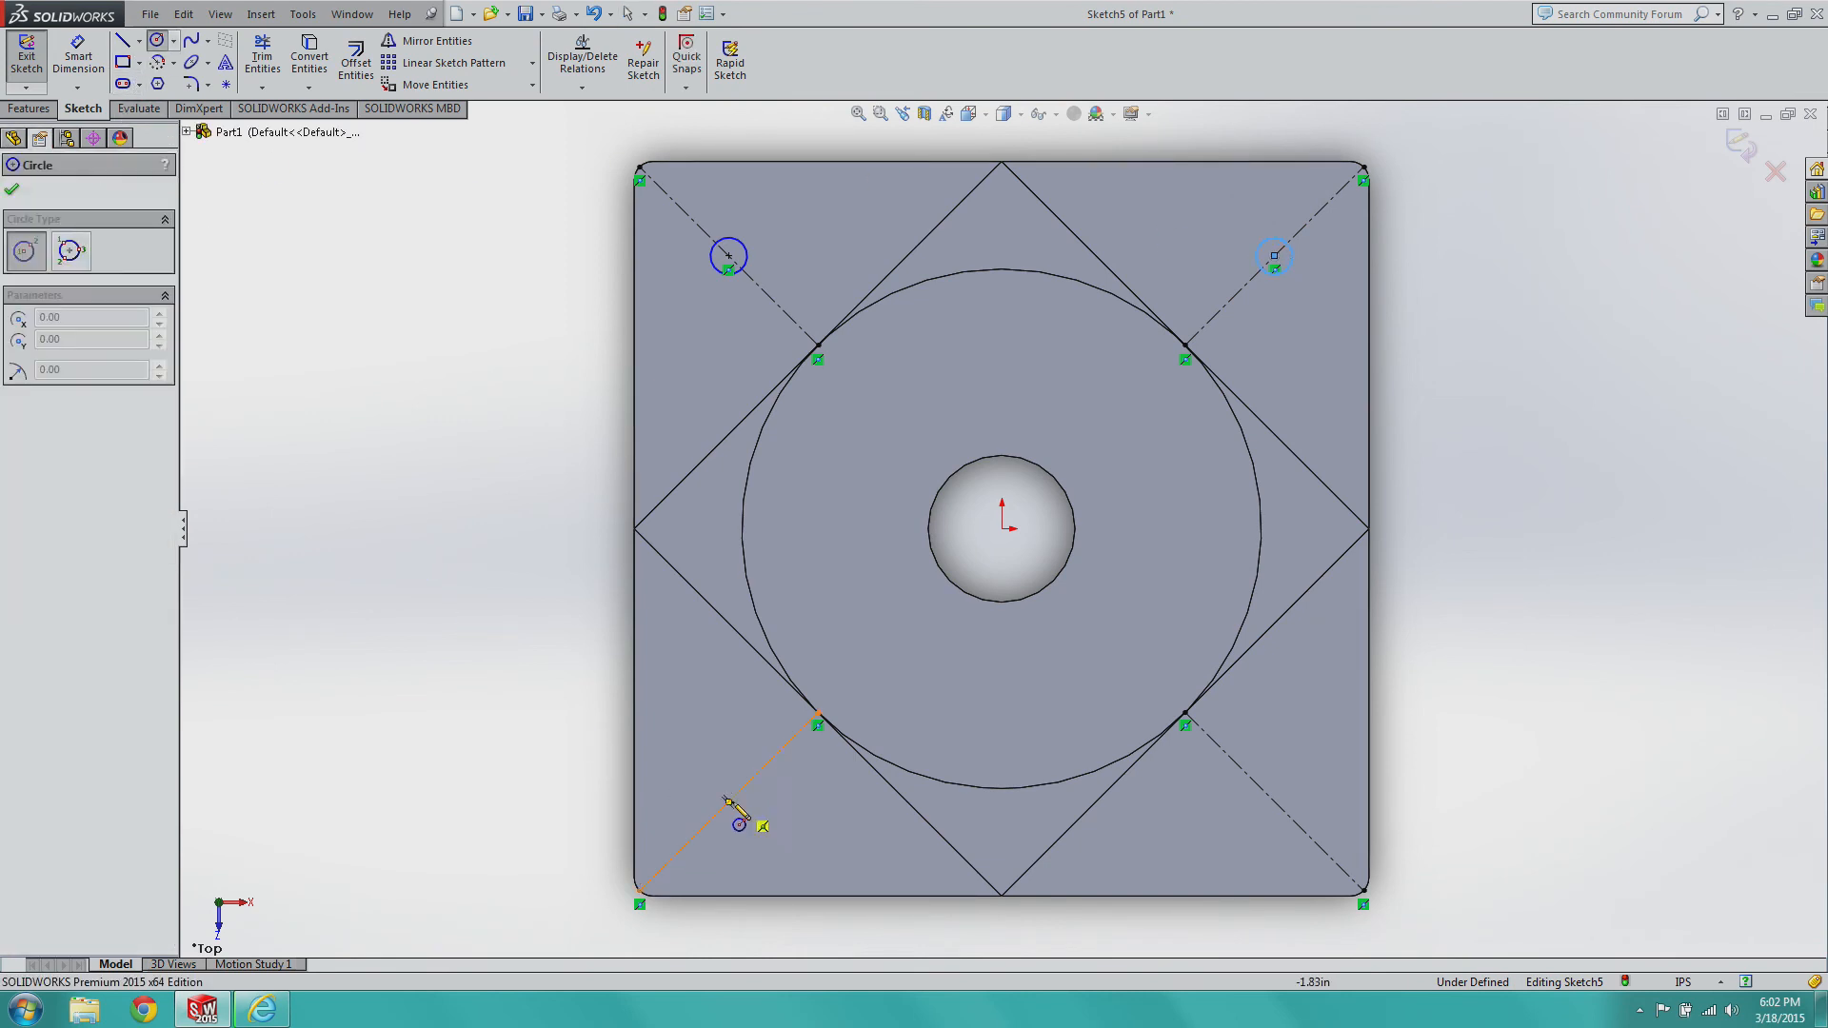
{"action": "left_click", "coordinate": [745, 823]}
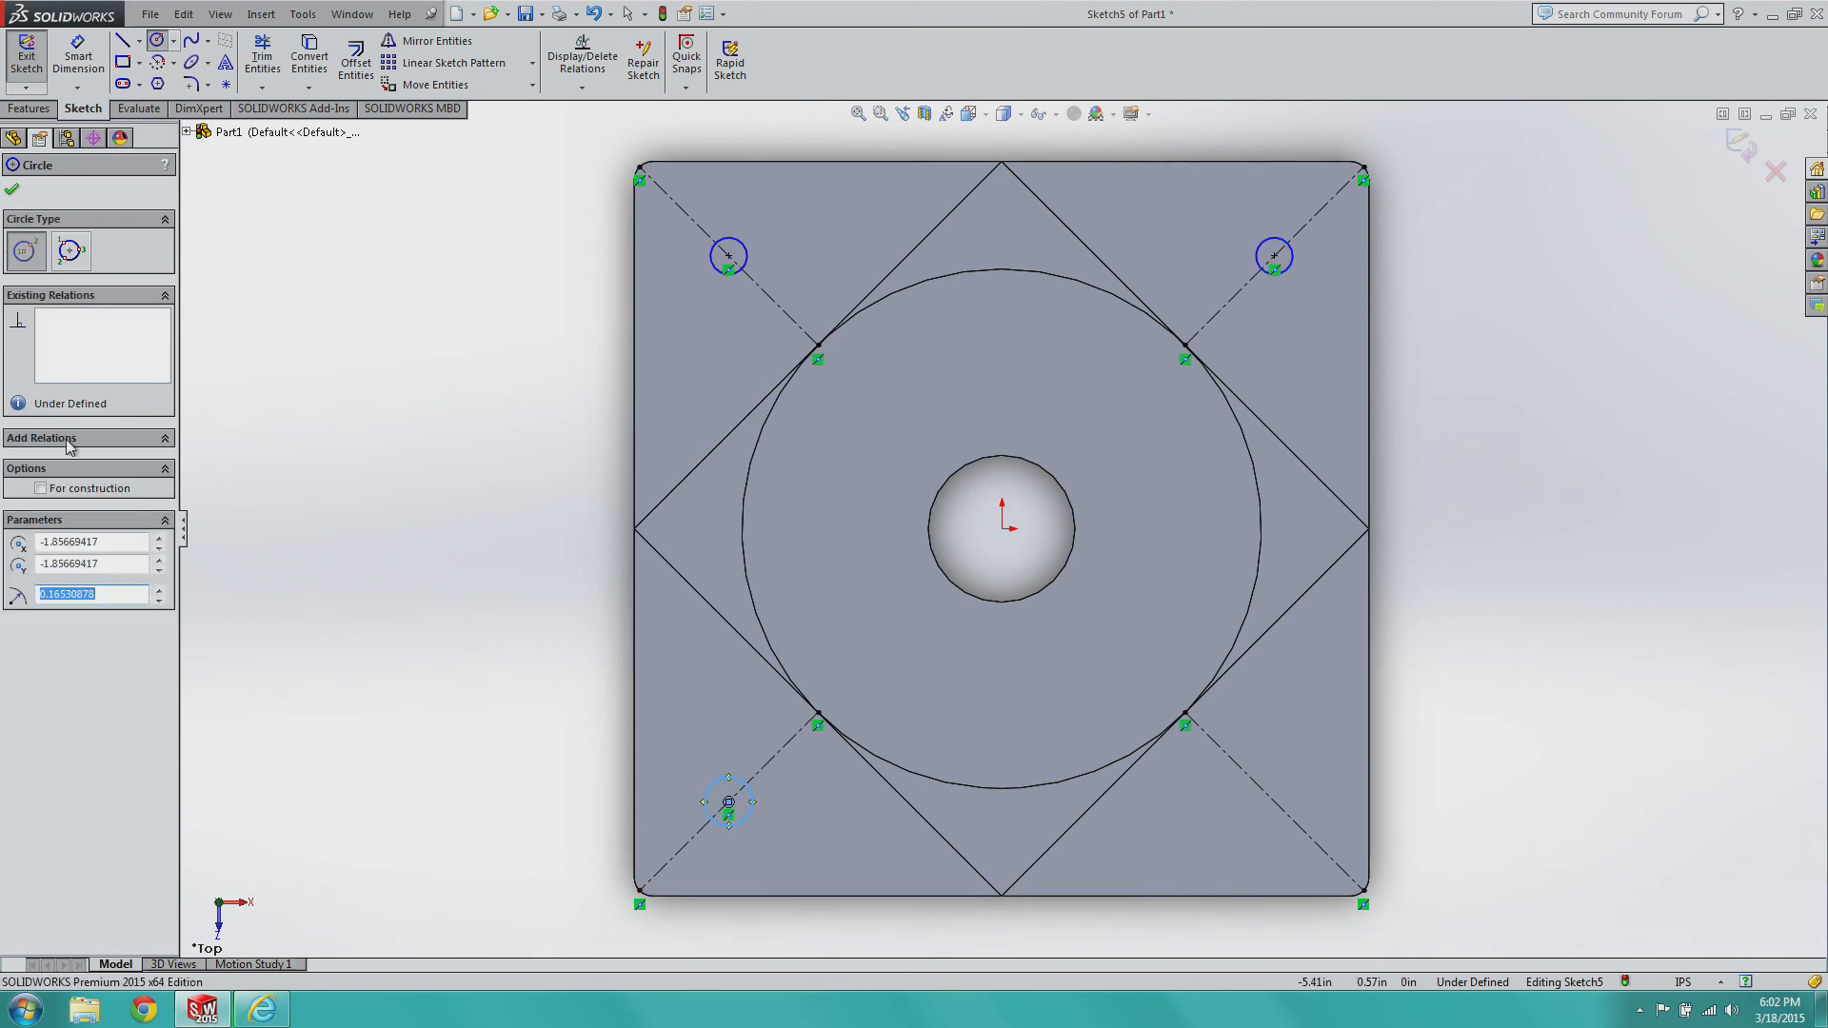
{"action": "type", "text": "0.125"}
{"action": "key", "text": "Return"}
{"action": "left_click", "coordinate": [11, 189]}
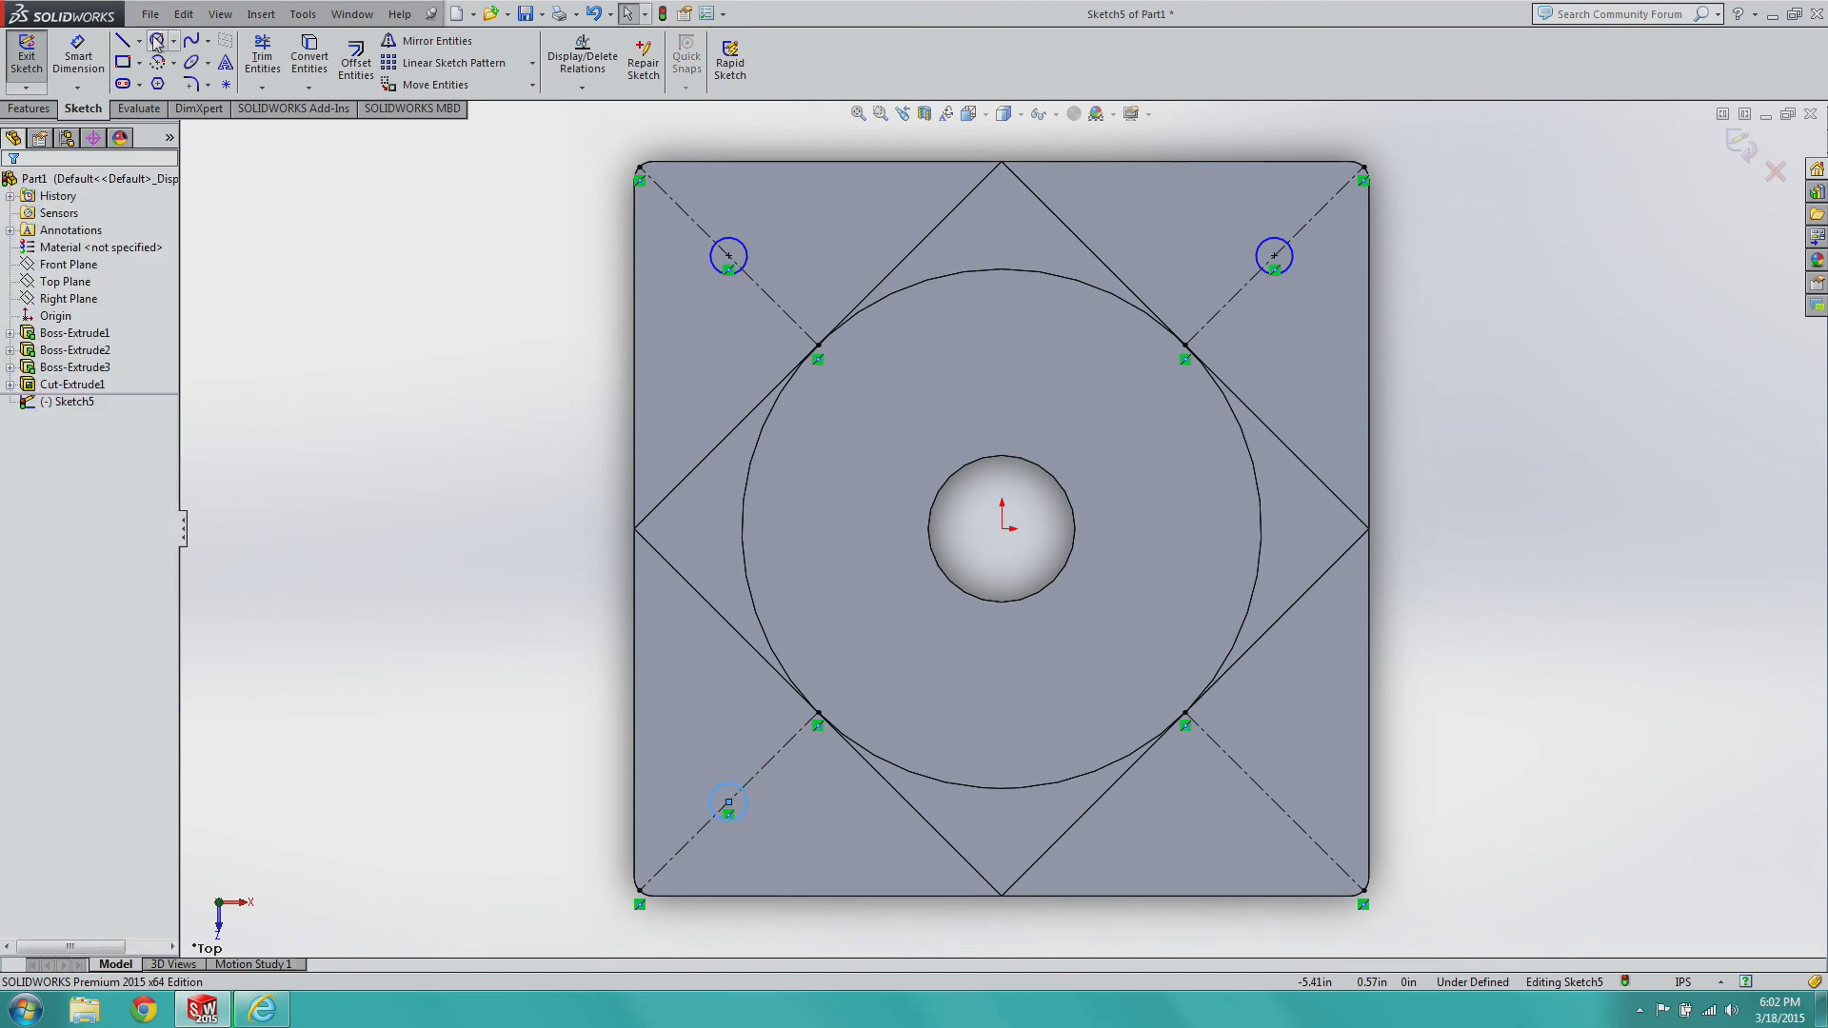
Sketch a circle with a radius of 1/8 in centred on the midpoint of the lower-right centerline.
{"action": "left_click", "coordinate": [157, 43]}
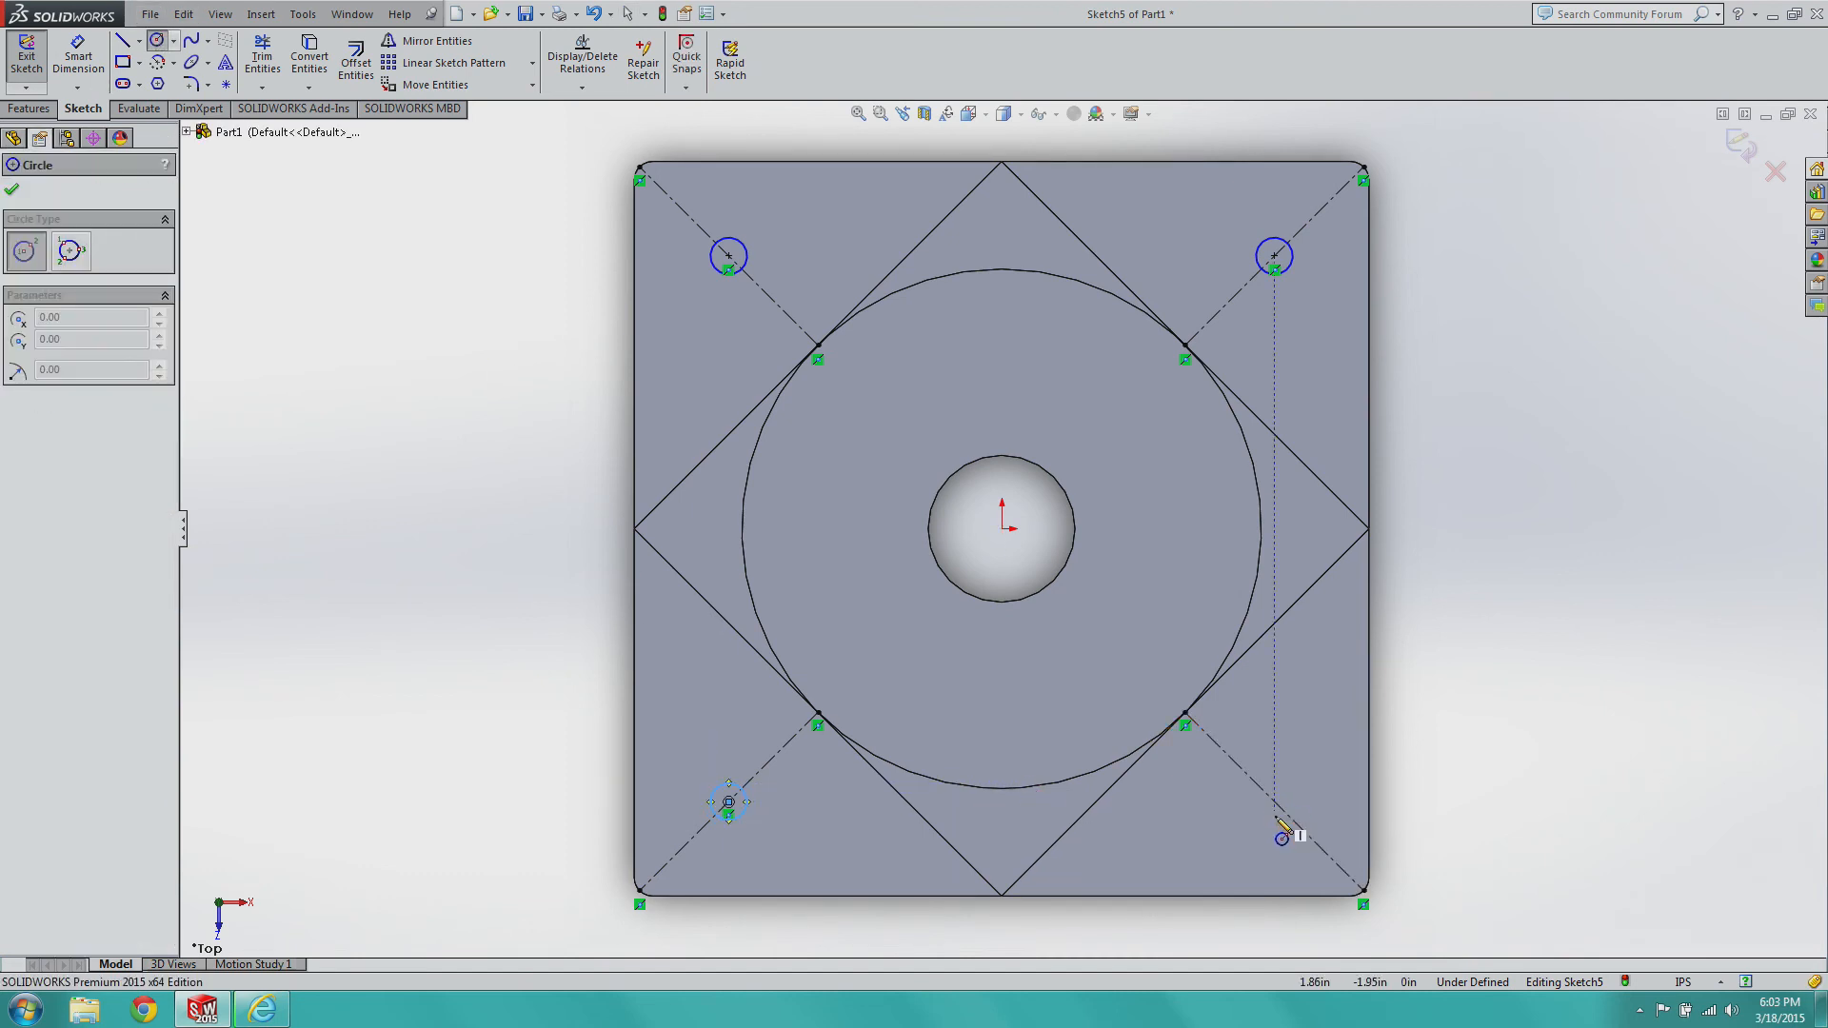
{"action": "left_click", "coordinate": [1274, 802]}
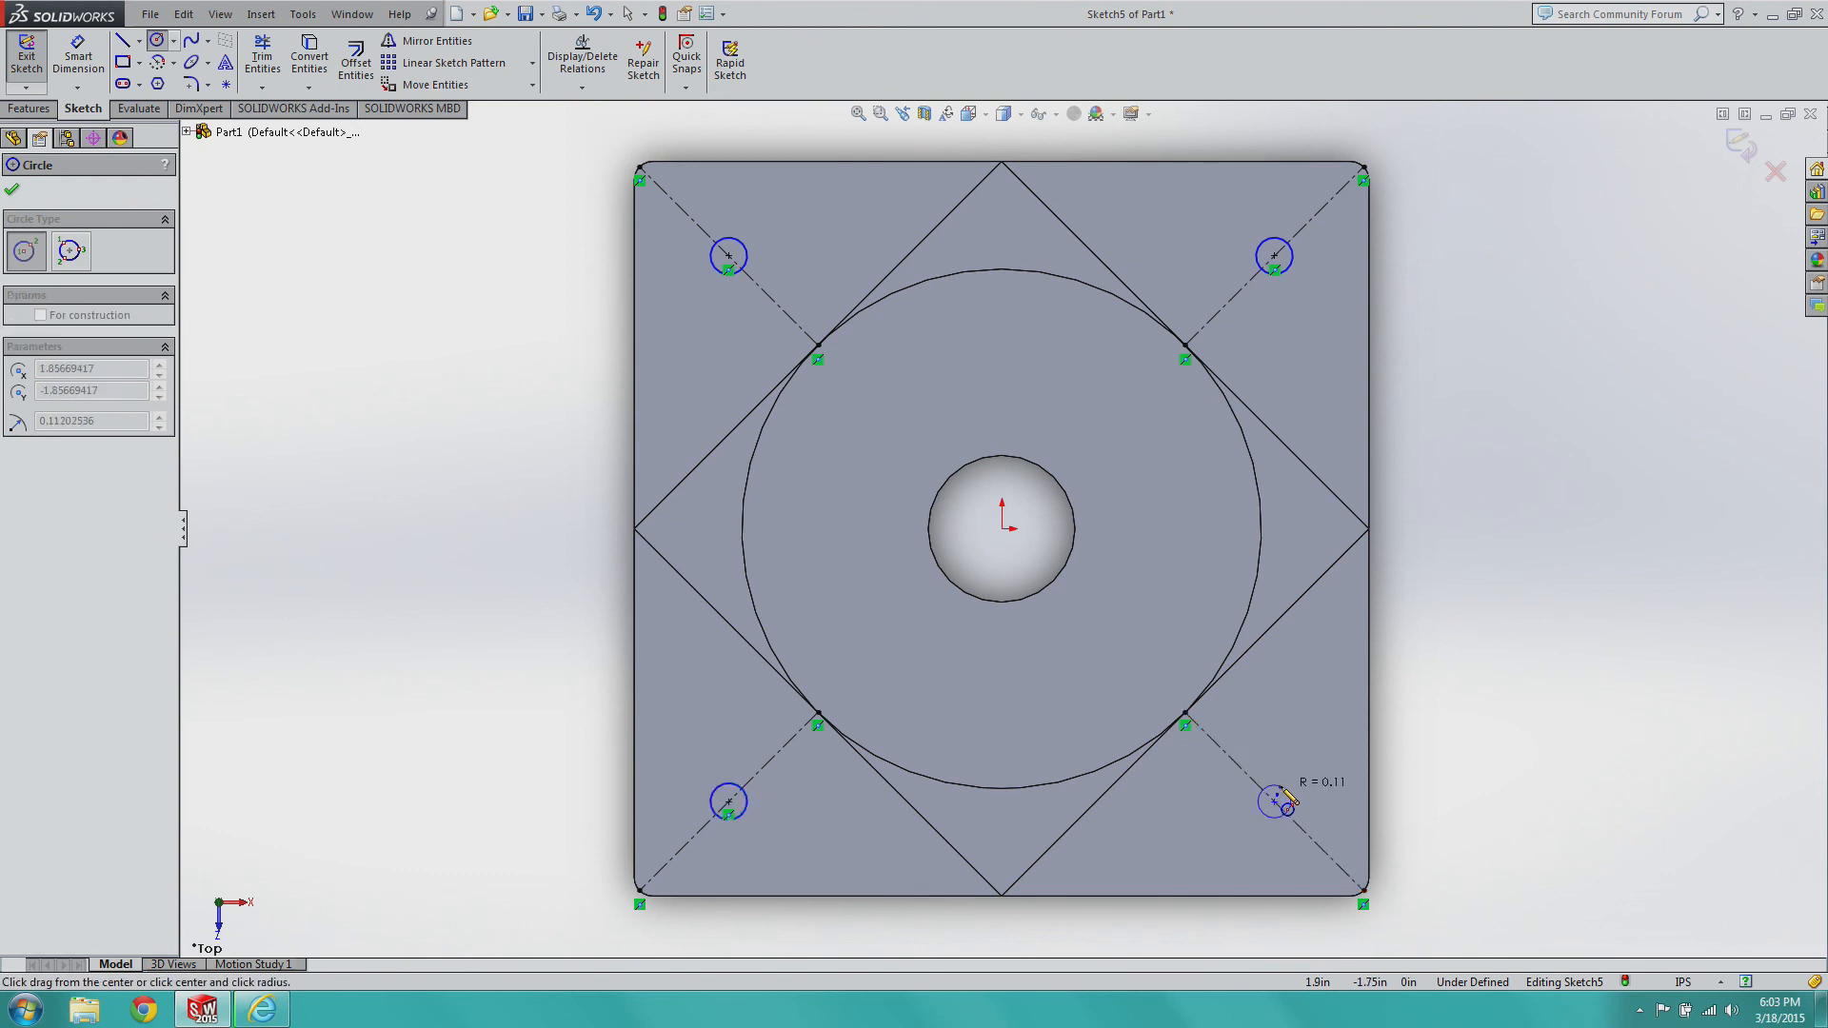
{"action": "left_click", "coordinate": [1287, 796]}
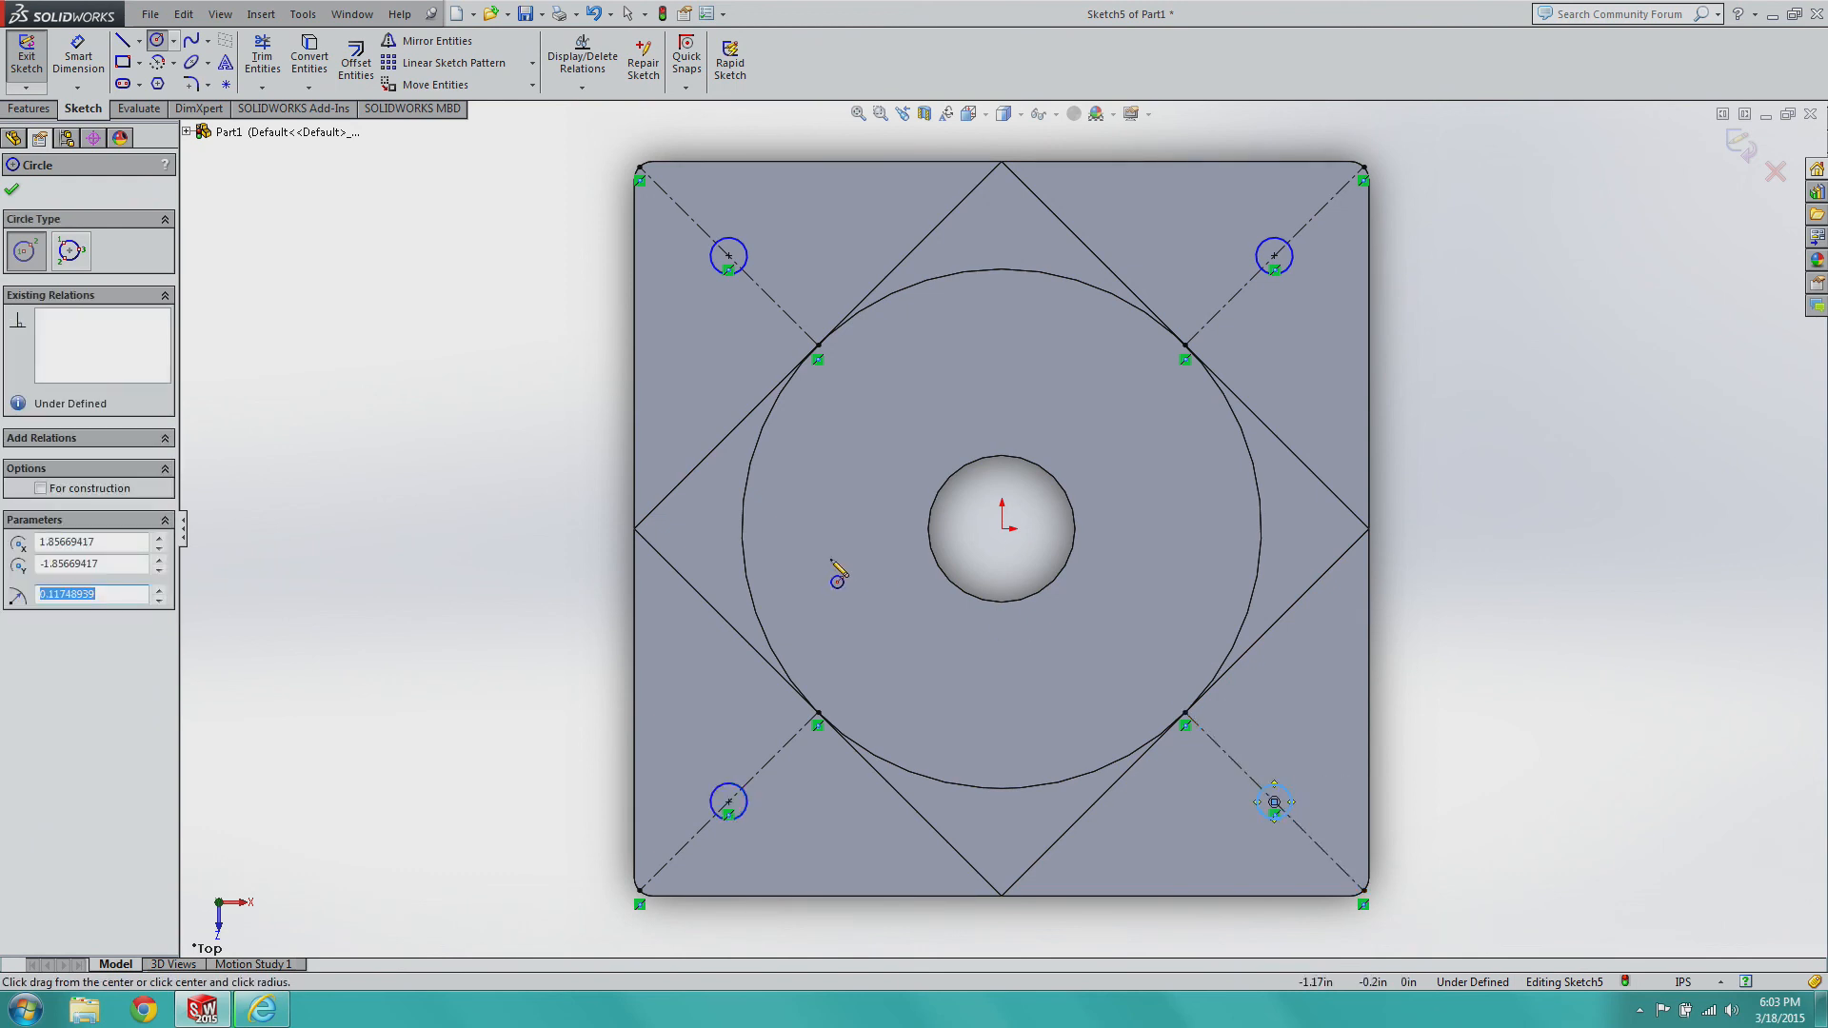
{"action": "type", "text": "1/8"}
{"action": "key", "text": "Return"}
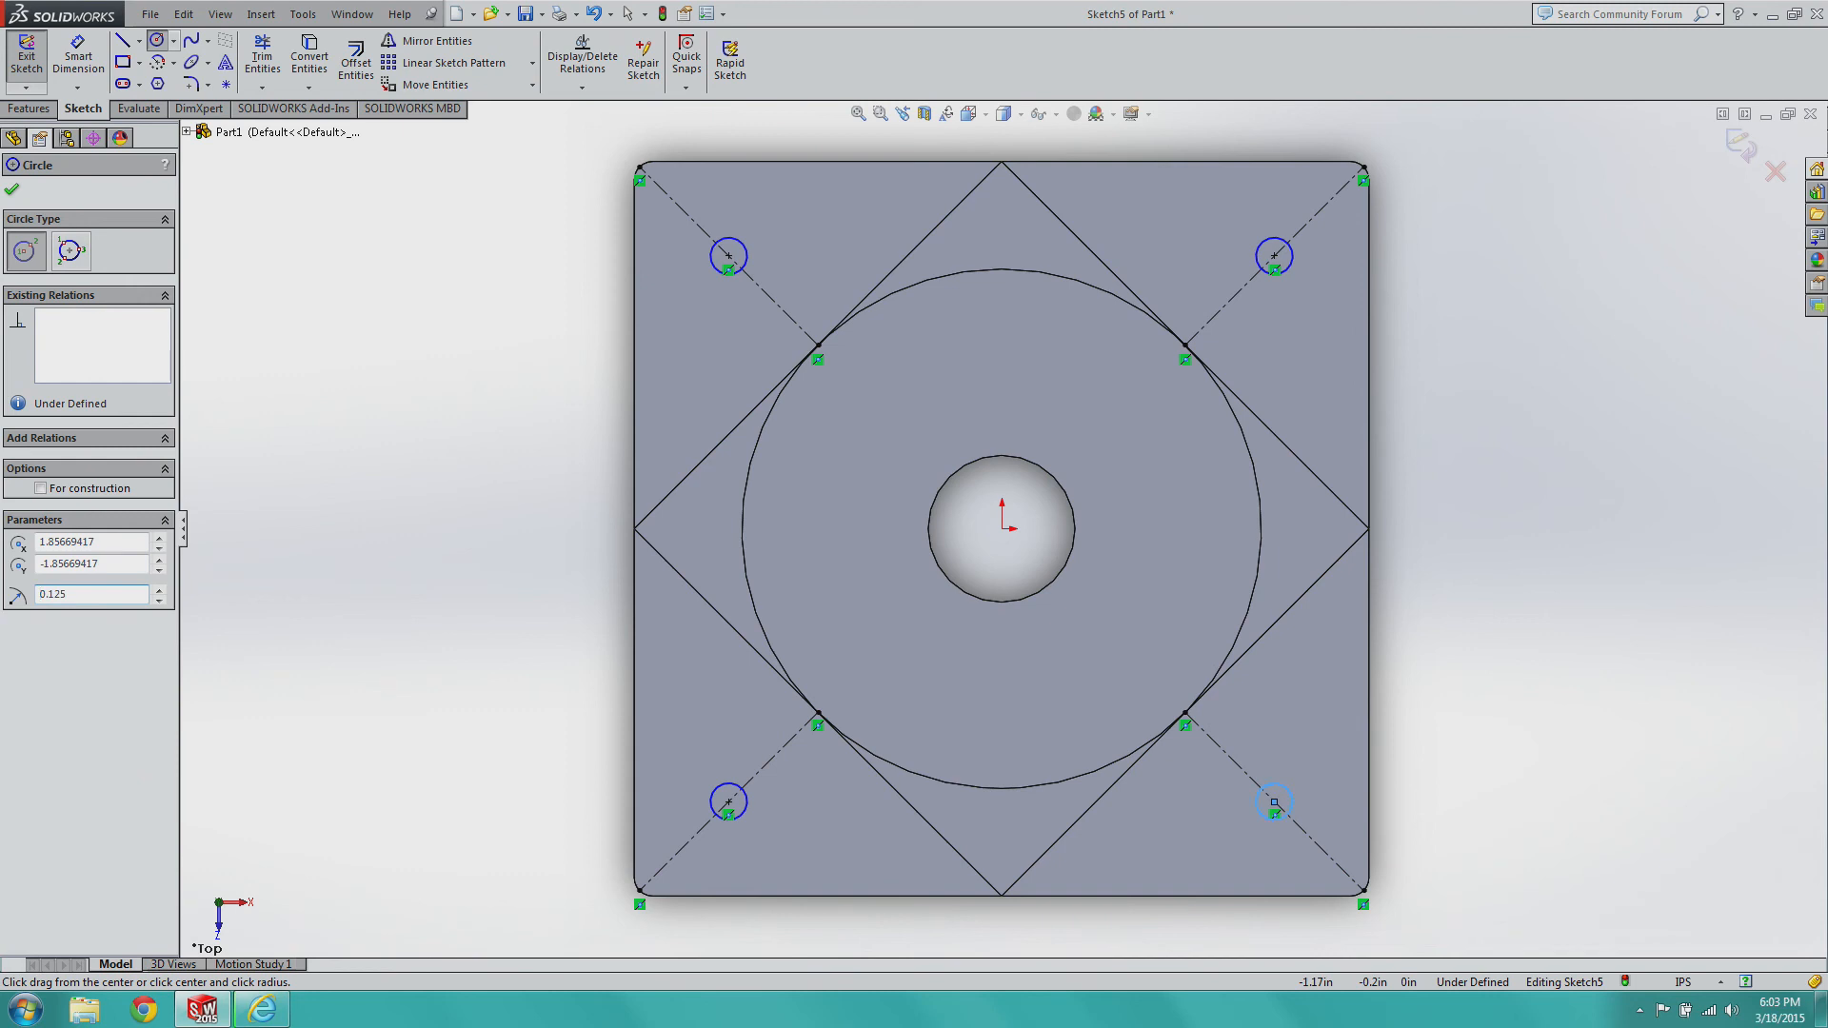
{"action": "left_click", "coordinate": [11, 189]}
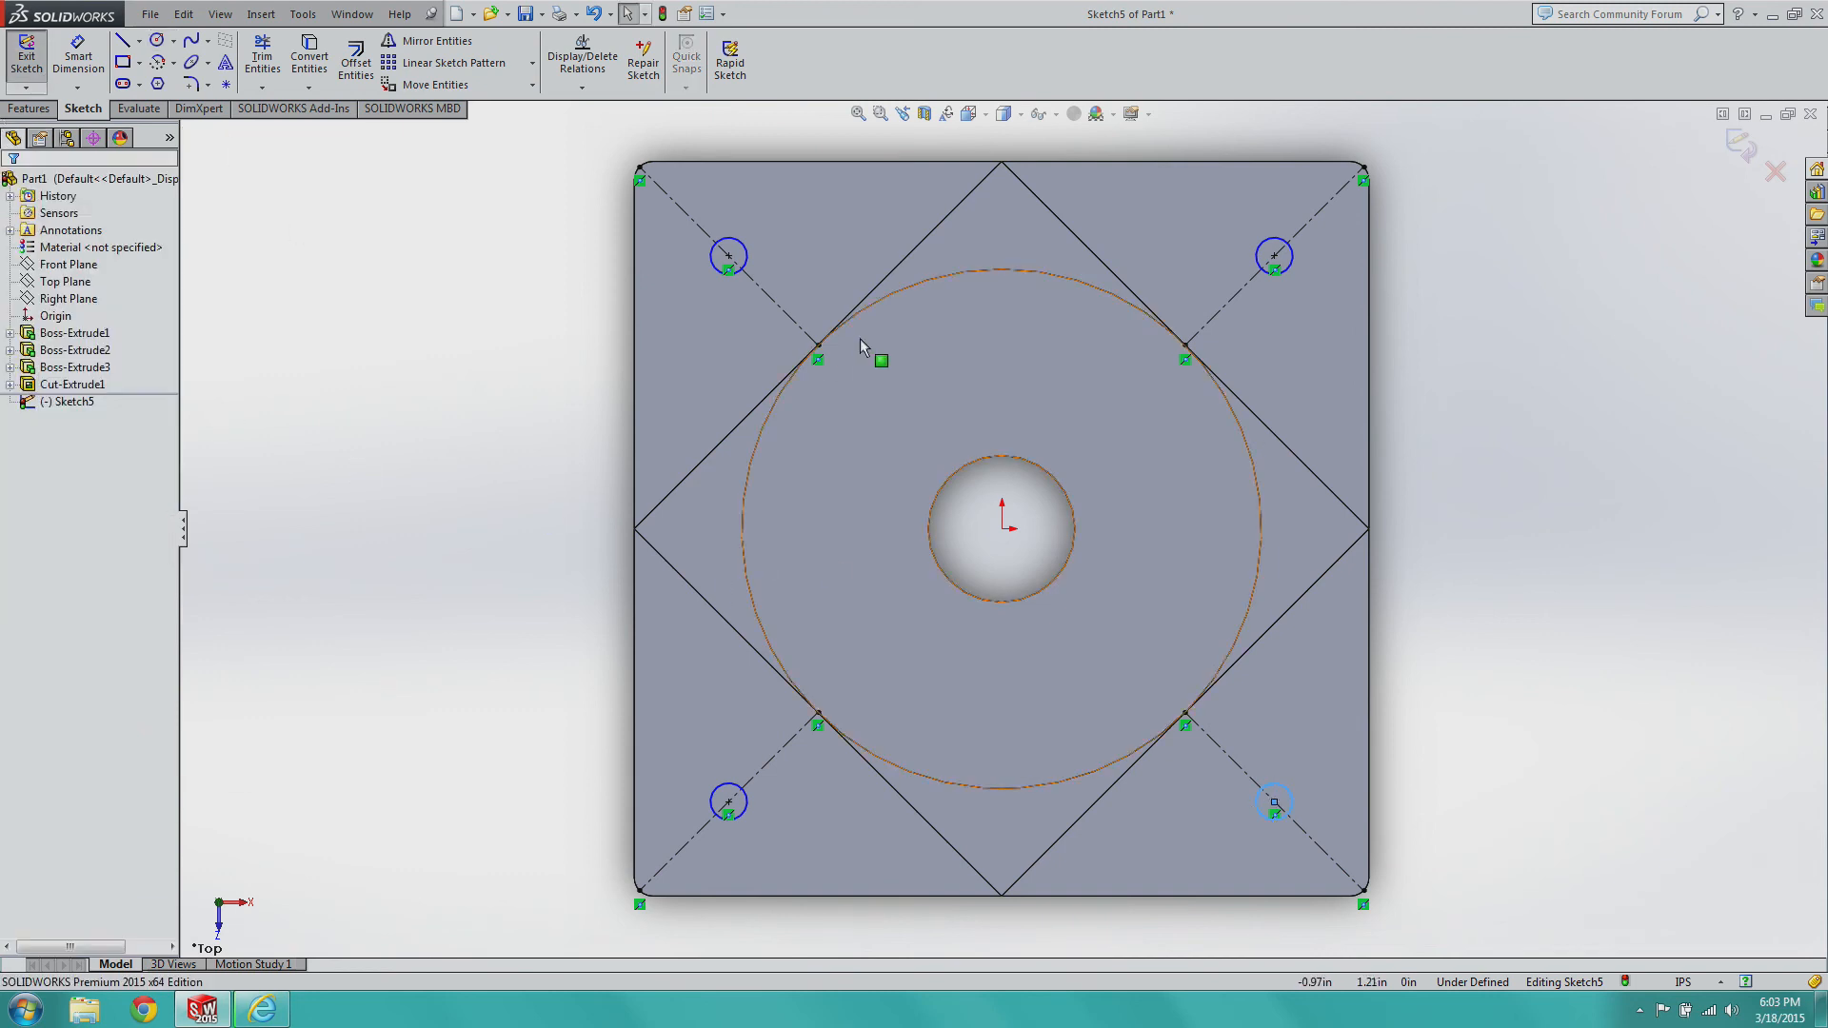
Delete the four diagonal centerlines from the sketch, keeping the four corner circles.
{"action": "left_click", "coordinate": [775, 303]}
{"action": "left_click", "coordinate": [773, 304]}
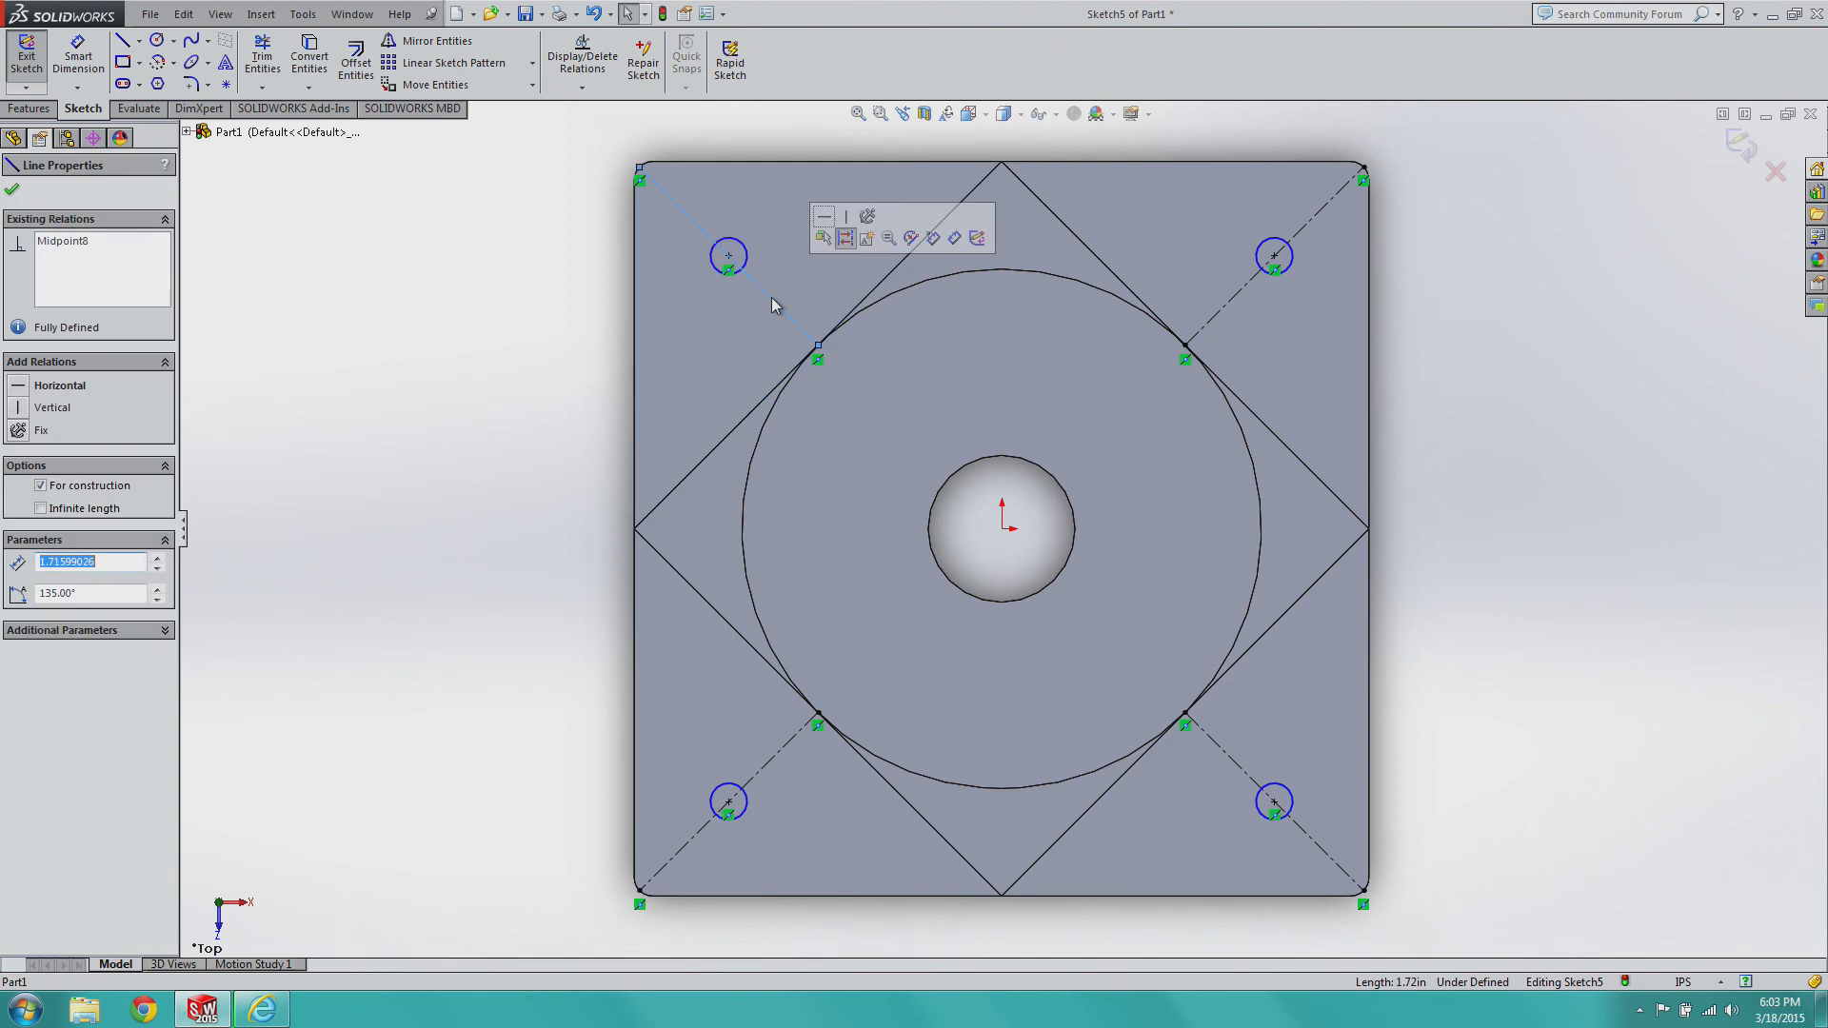
{"action": "key", "text": "Delete"}
{"action": "left_click", "coordinate": [1233, 298]}
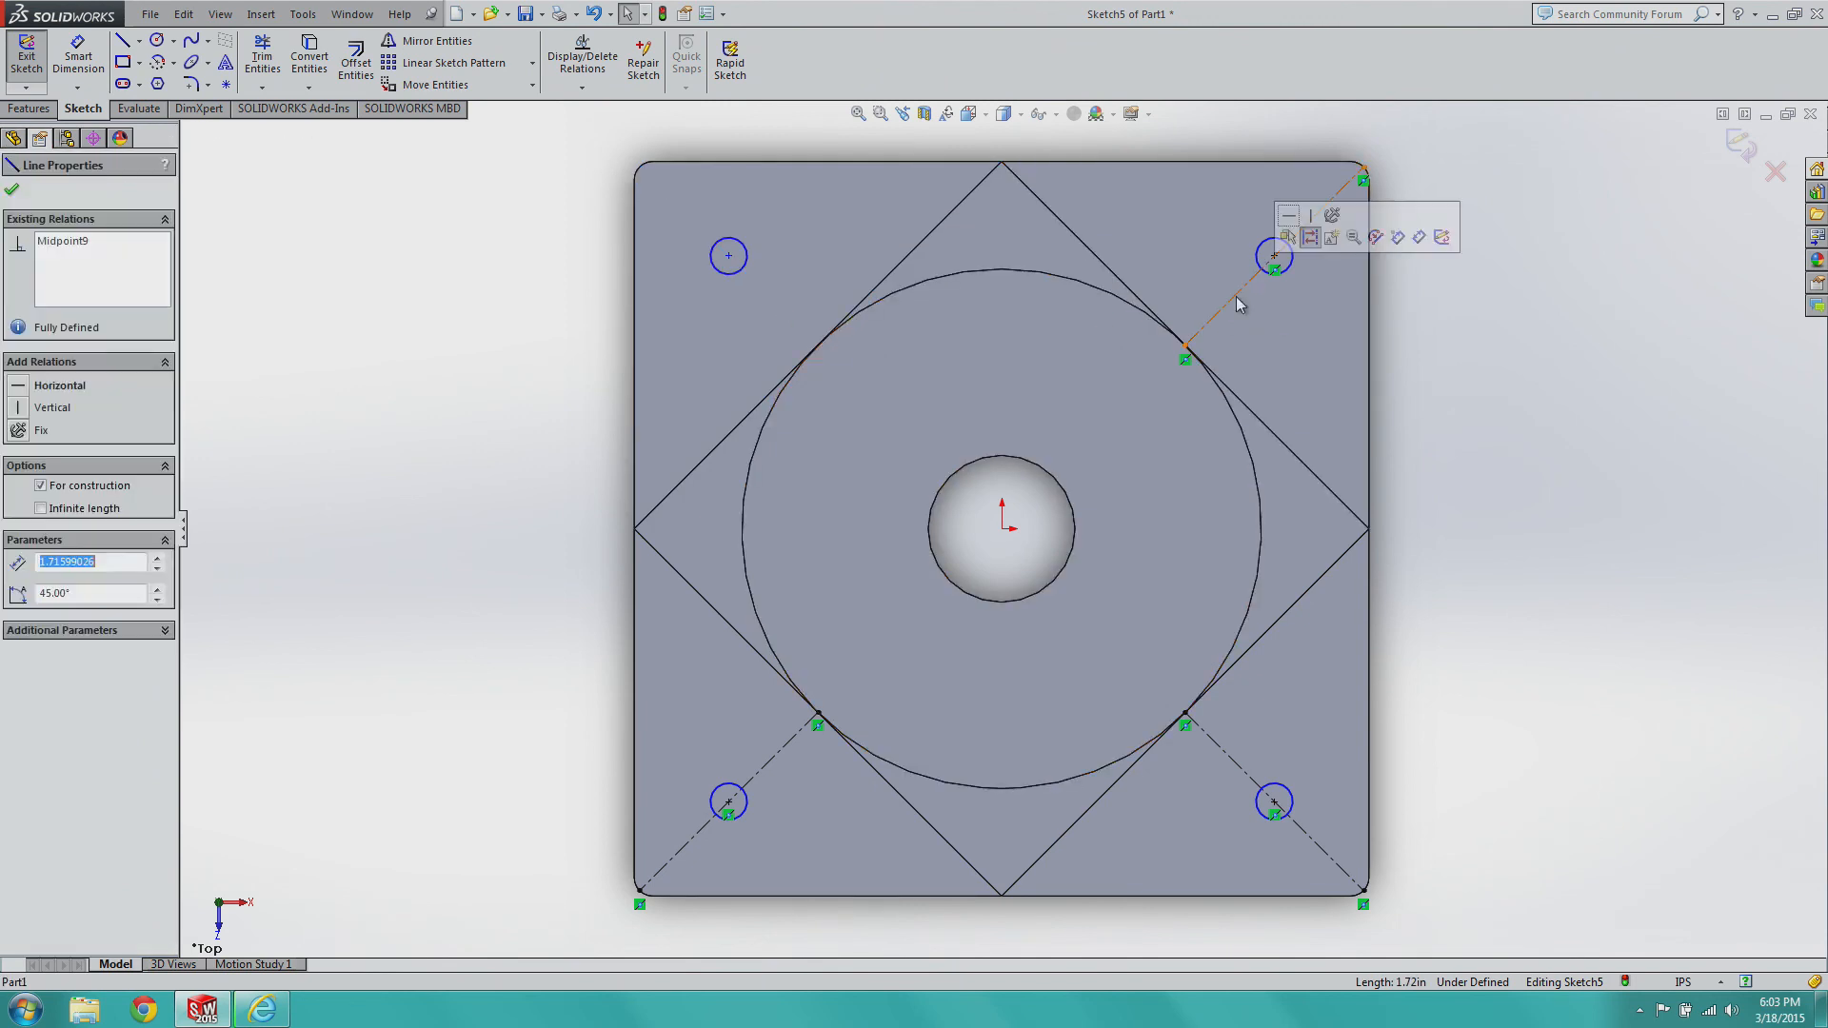
{"action": "key", "text": "Delete"}
{"action": "left_click", "coordinate": [1220, 746]}
{"action": "key", "text": "Delete"}
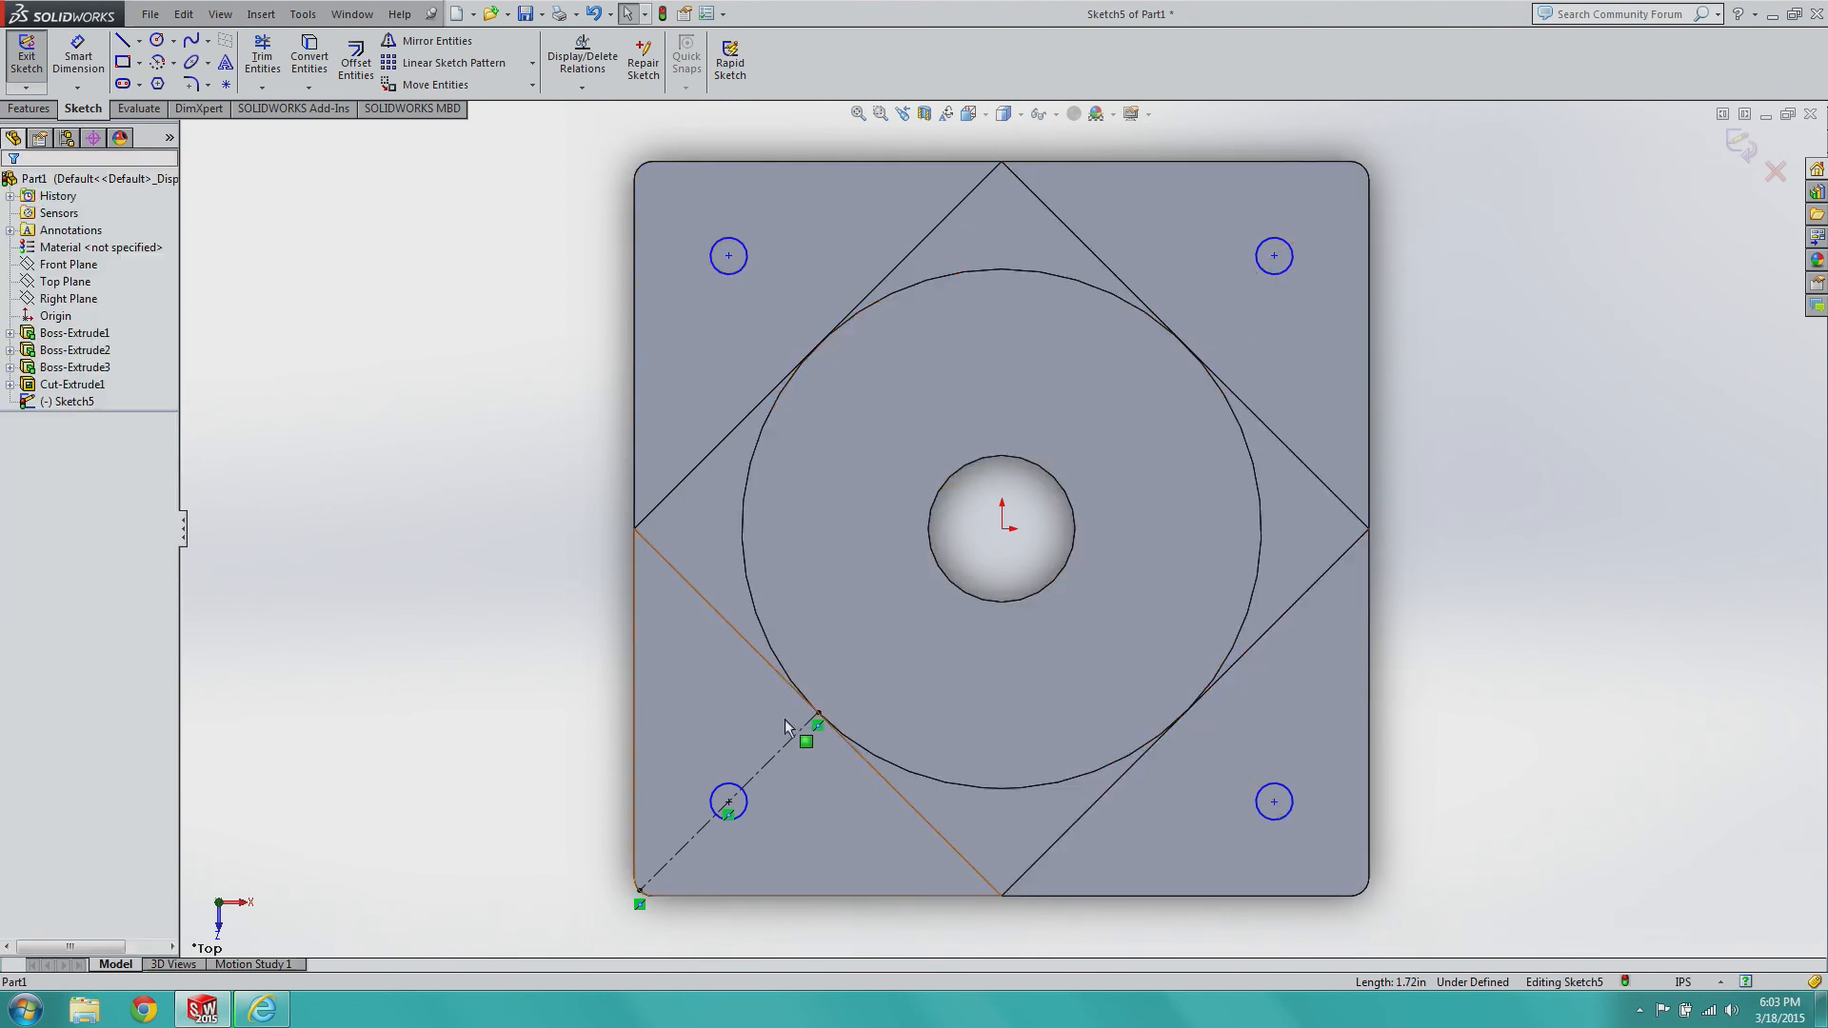
{"action": "left_click", "coordinate": [789, 751]}
{"action": "key", "text": "Delete"}
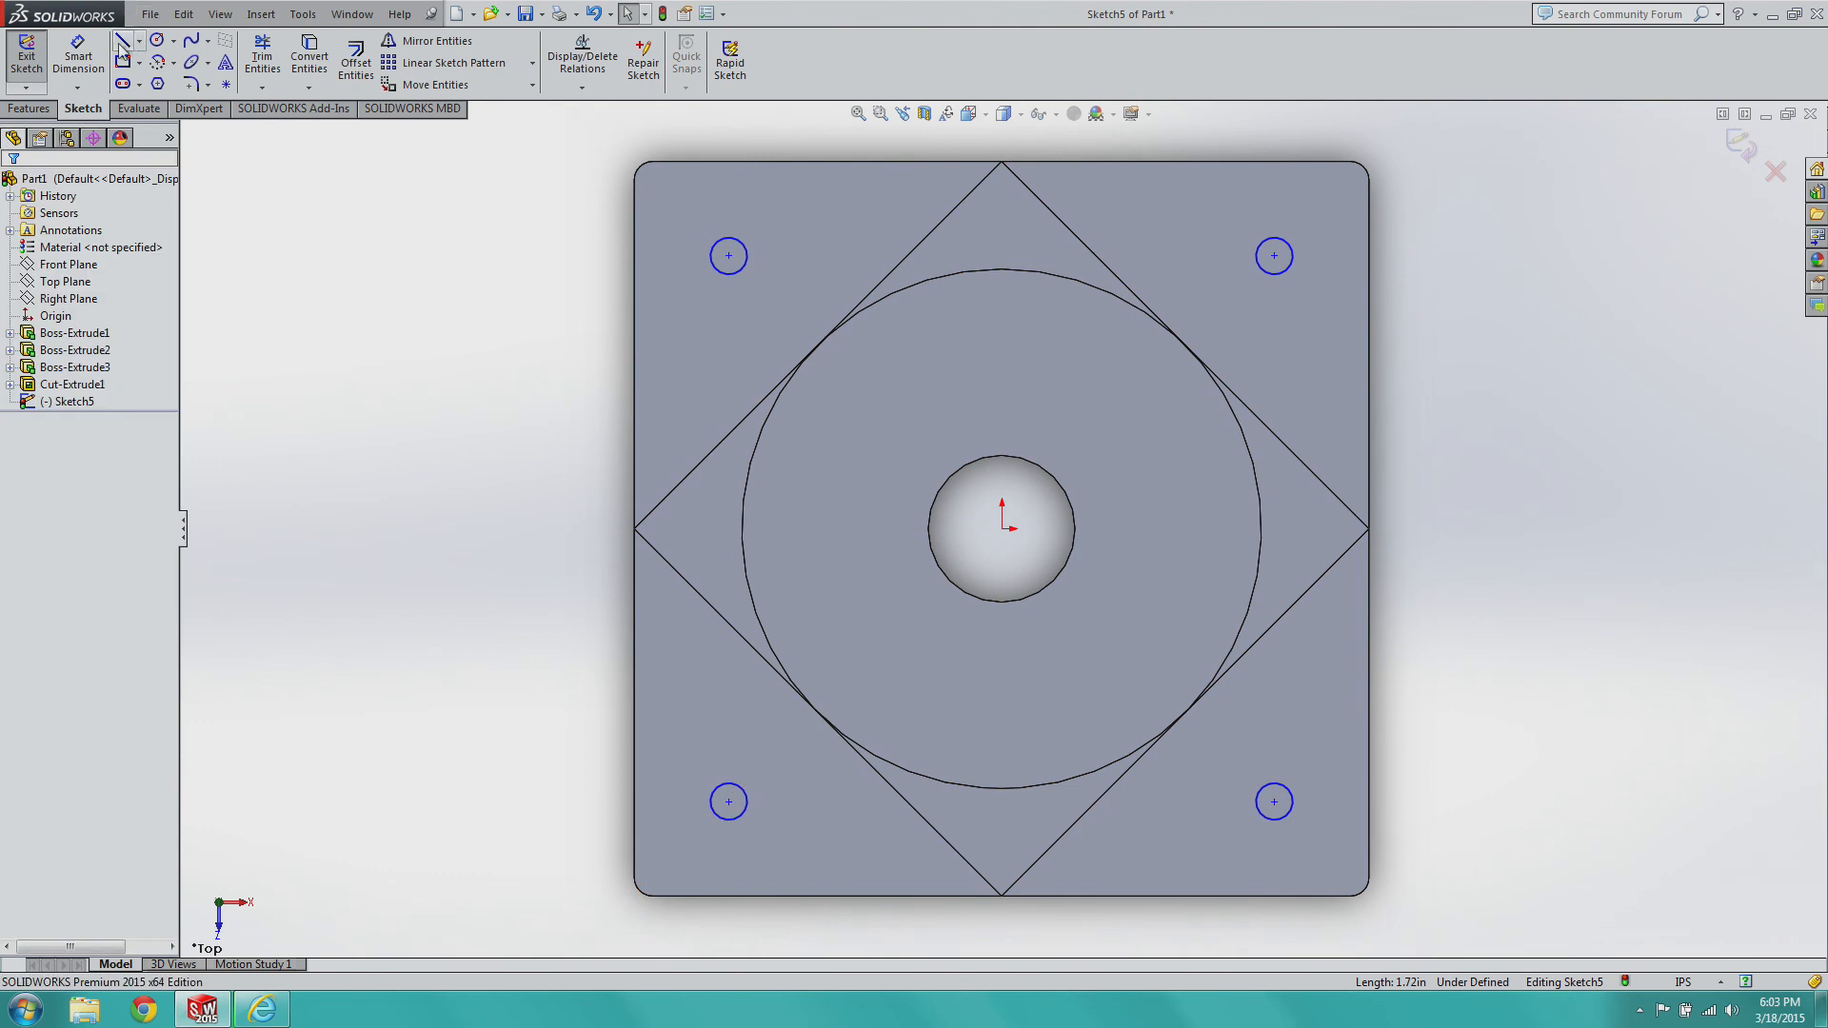
Finish the sketch and make an Extruded Cut of the four corner circles with the Through All end condition.
{"action": "left_click", "coordinate": [27, 55]}
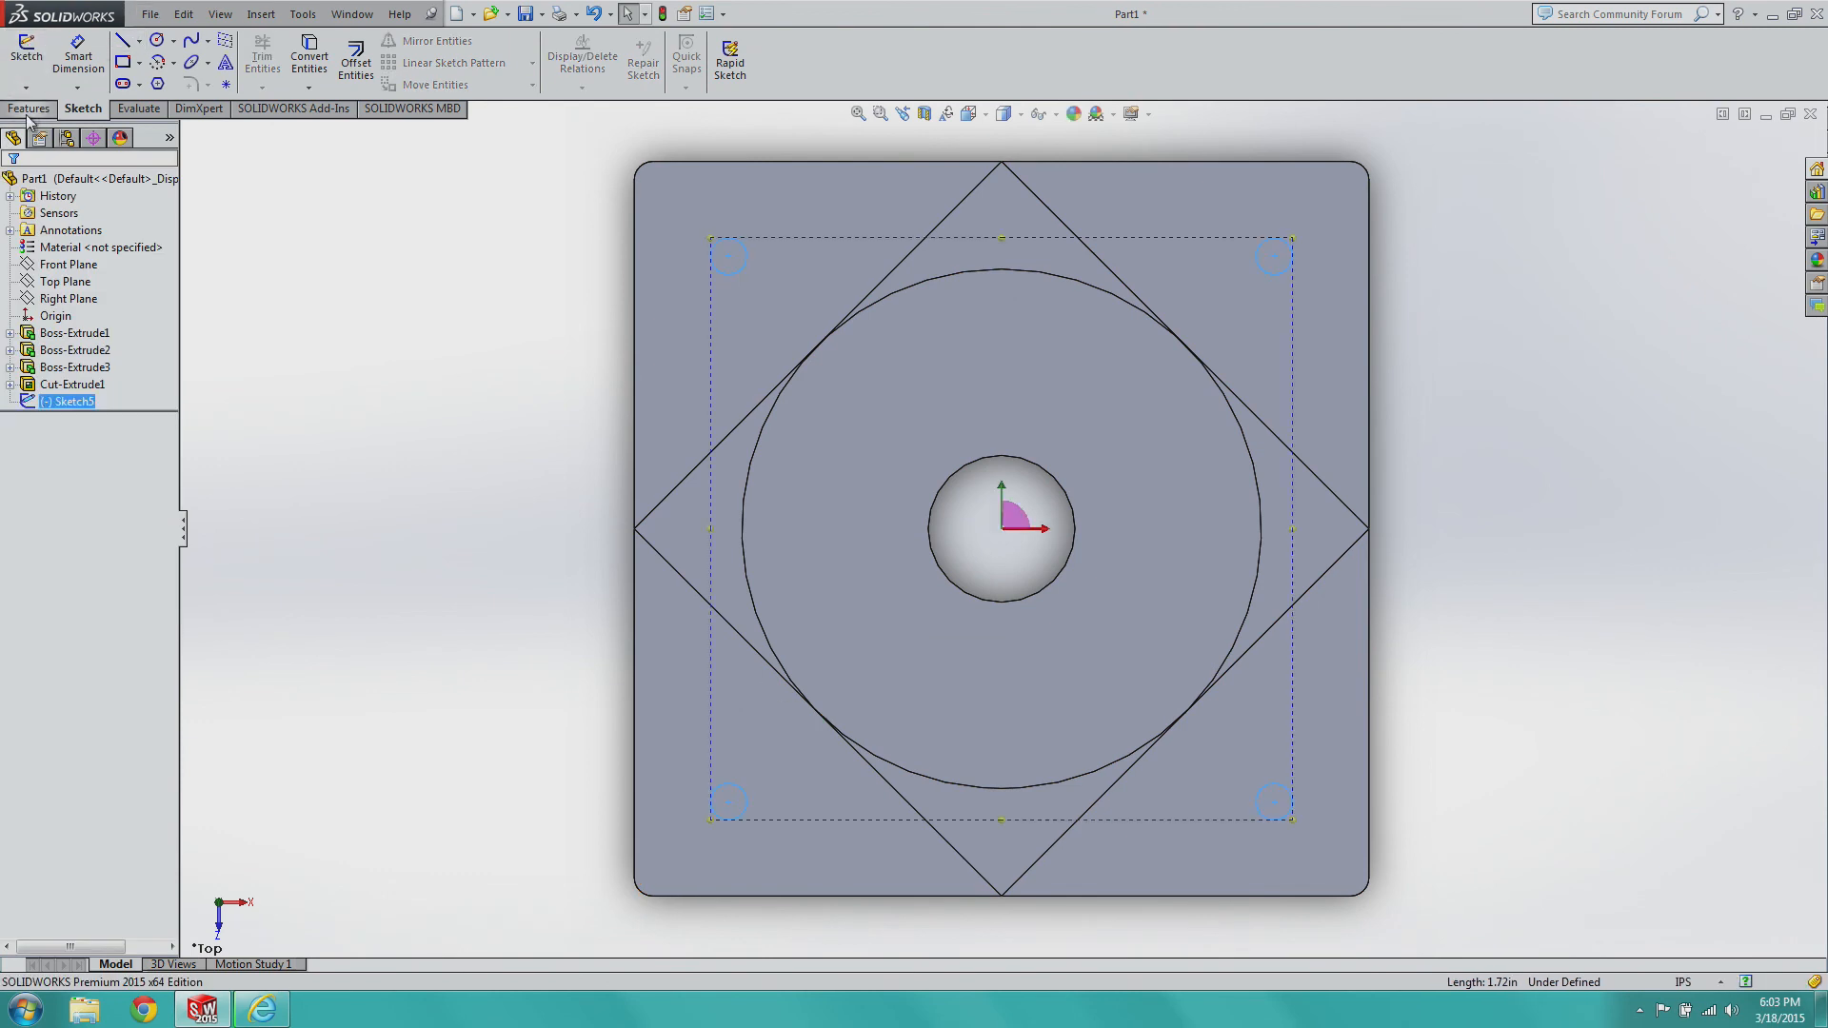
{"action": "left_click", "coordinate": [28, 108]}
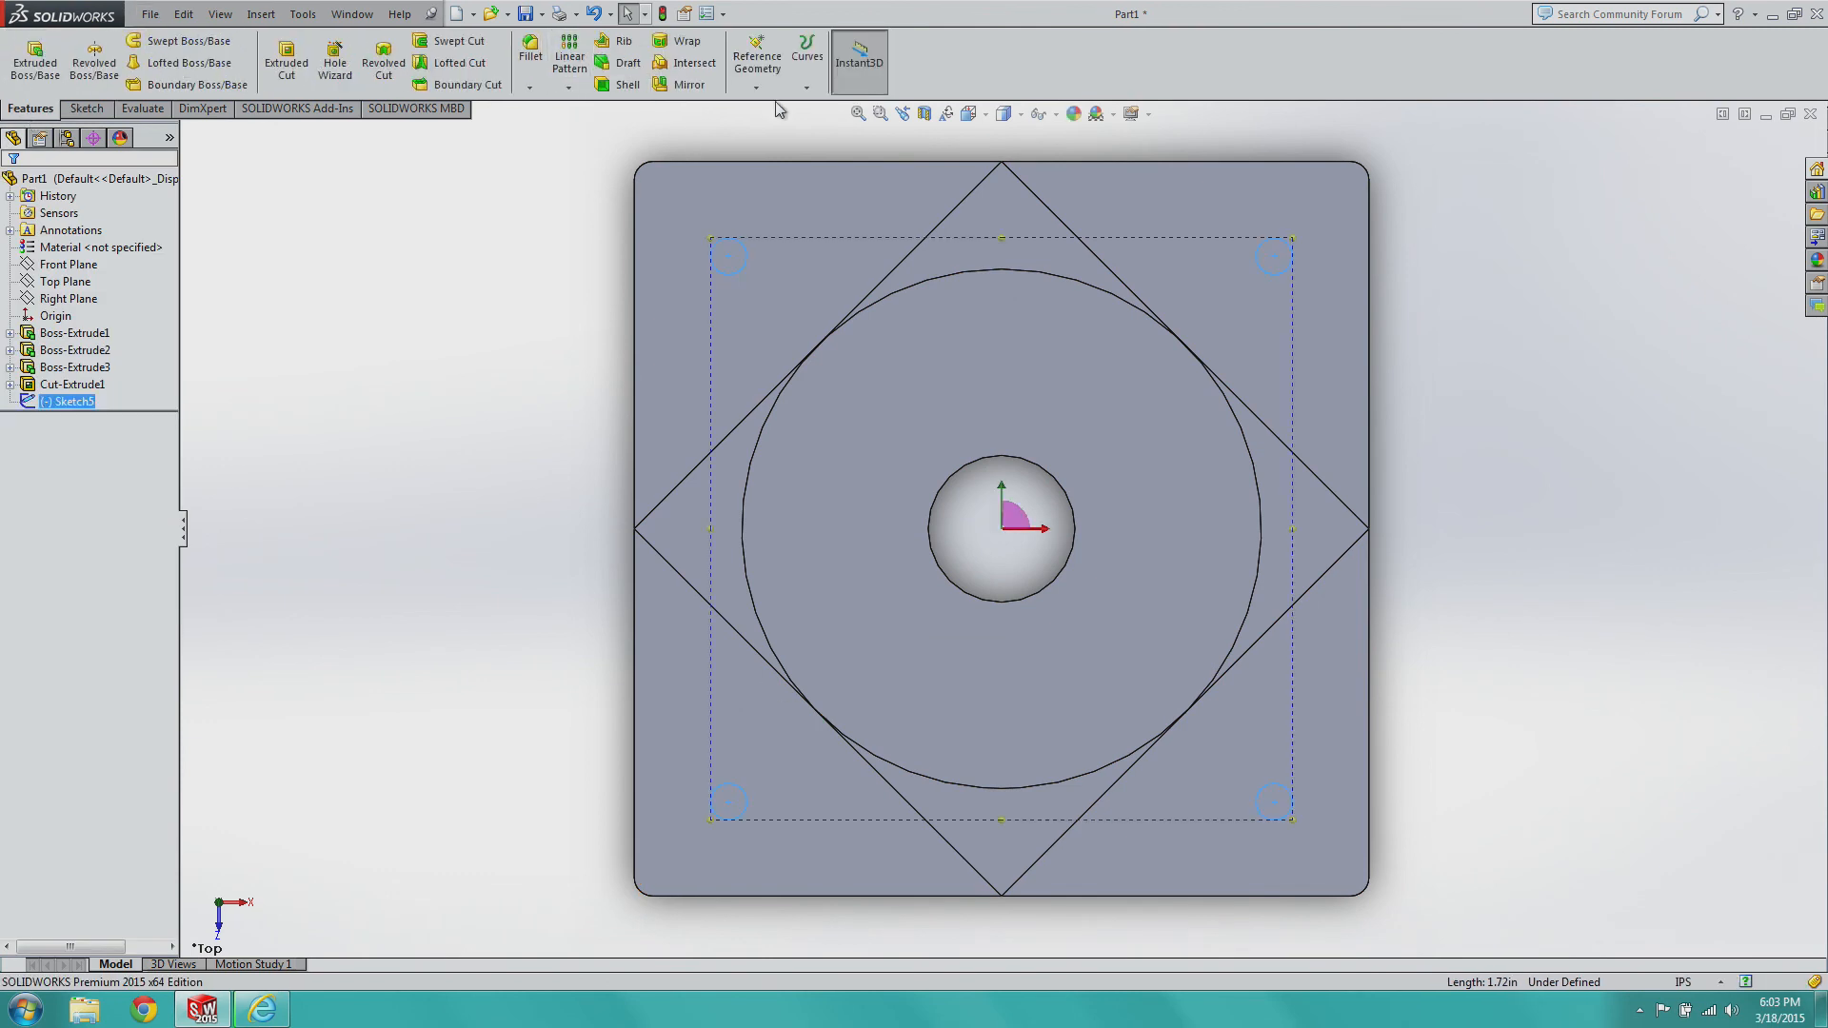
{"action": "left_click", "coordinate": [968, 114]}
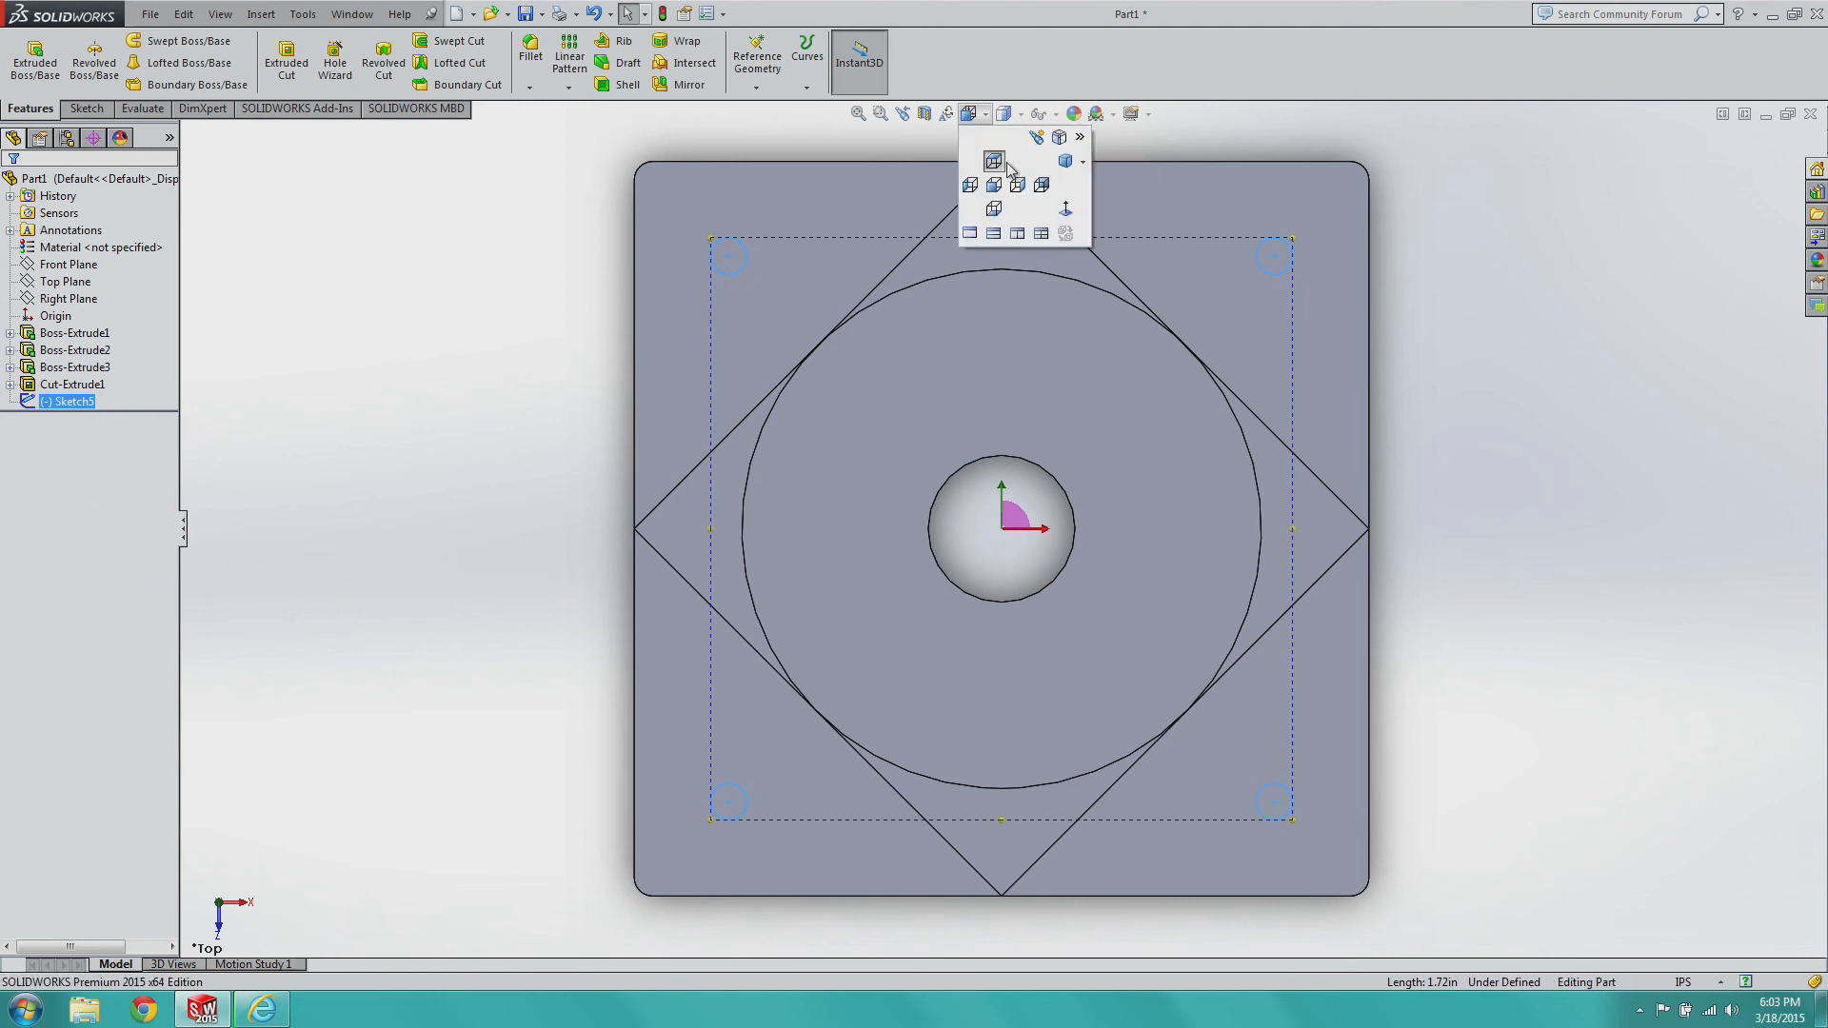
{"action": "left_click", "coordinate": [1067, 161]}
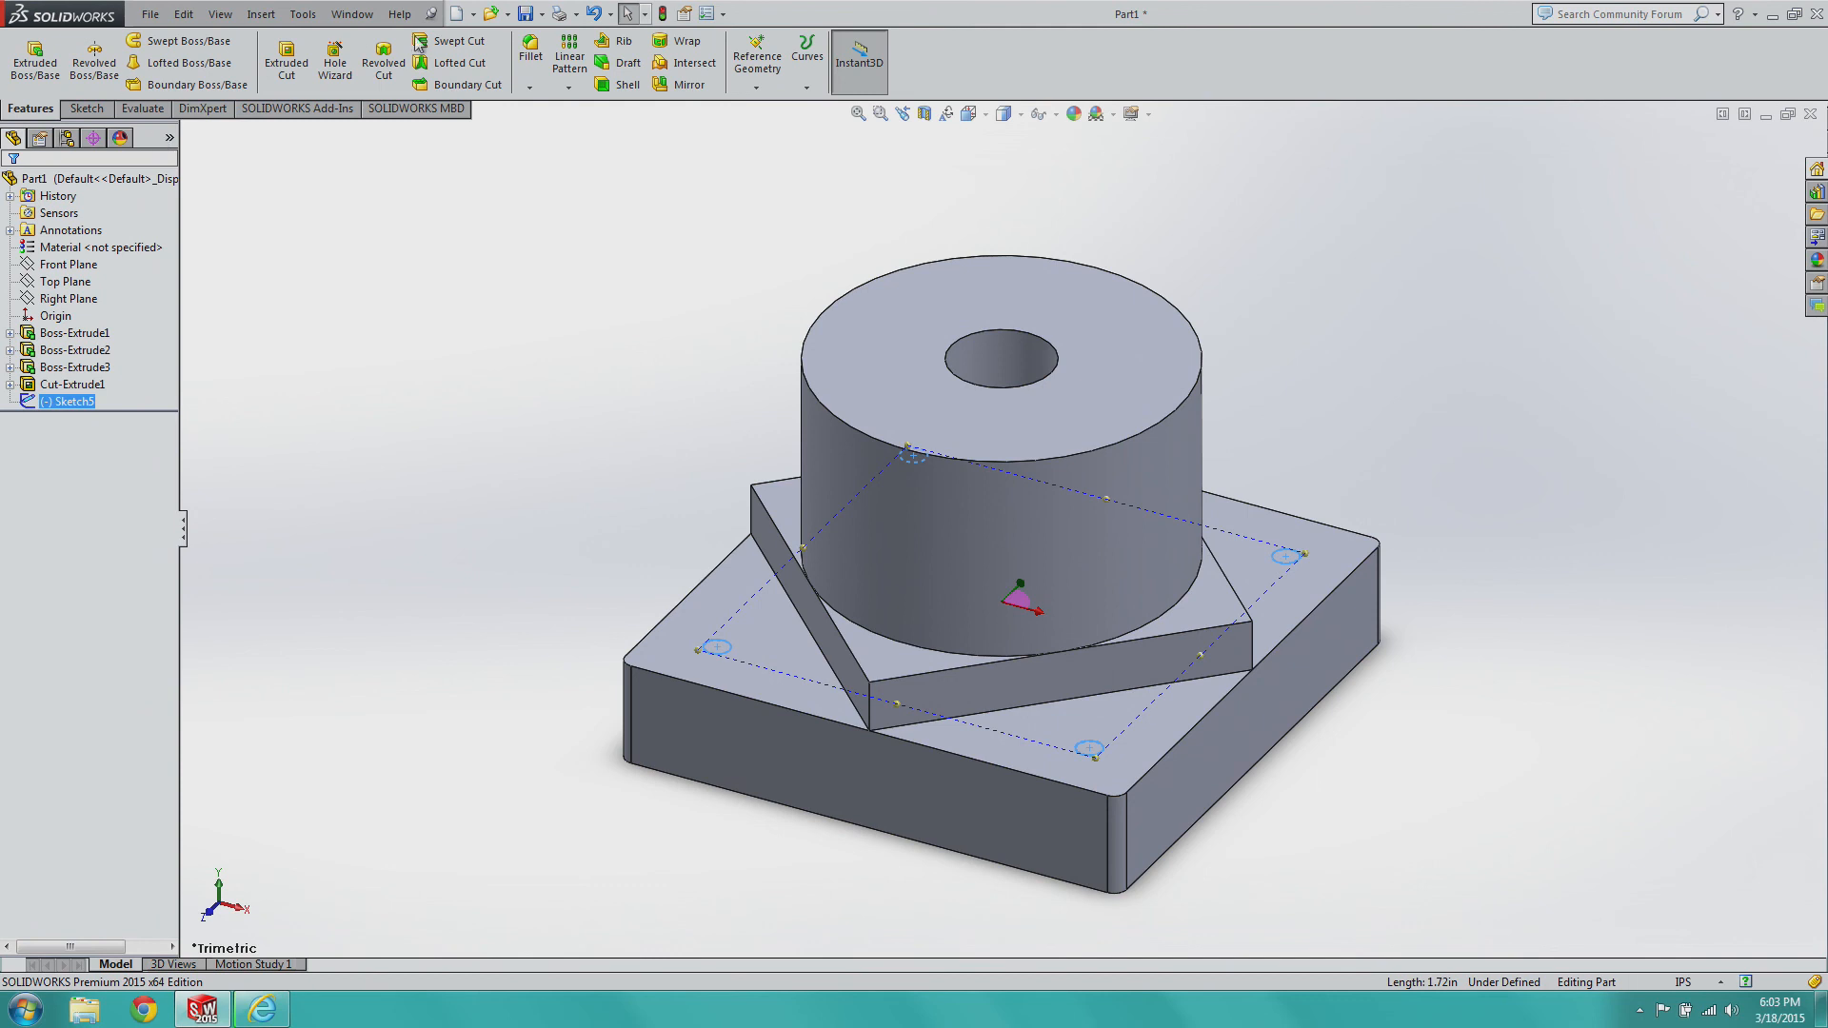
{"action": "left_click", "coordinate": [277, 64]}
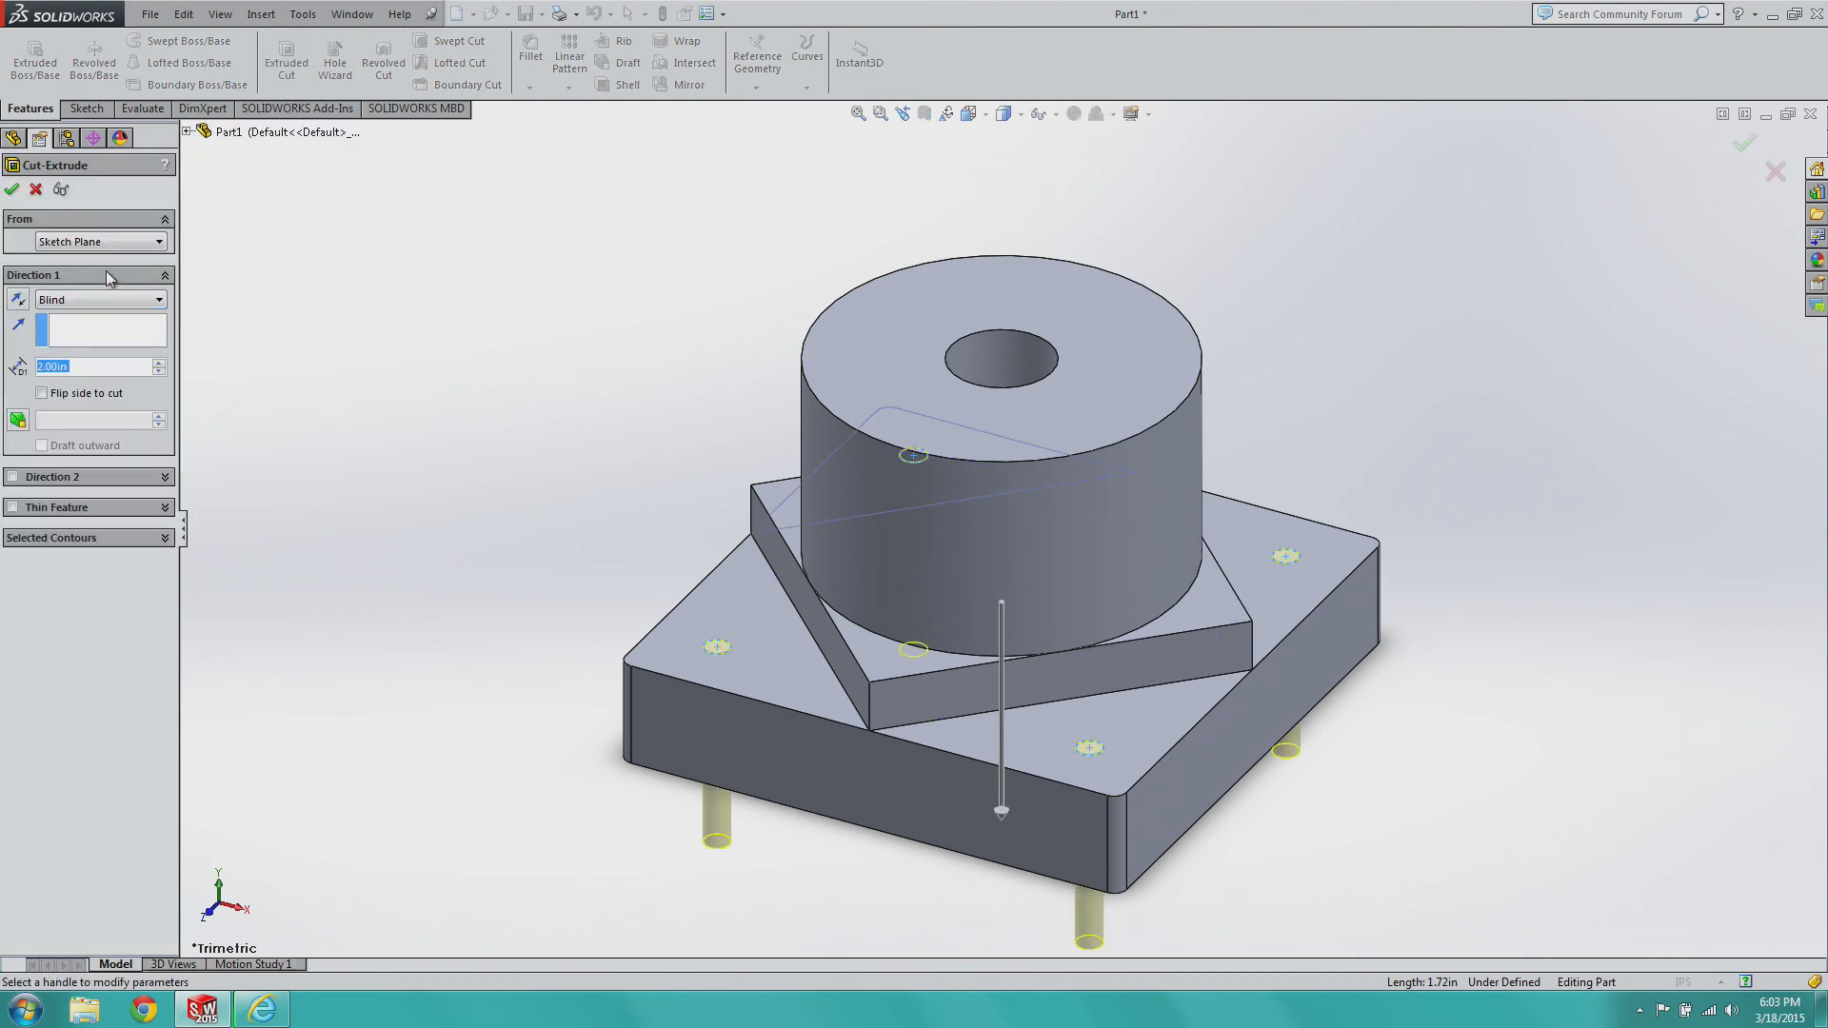
{"action": "left_click", "coordinate": [99, 301]}
{"action": "left_click", "coordinate": [67, 328]}
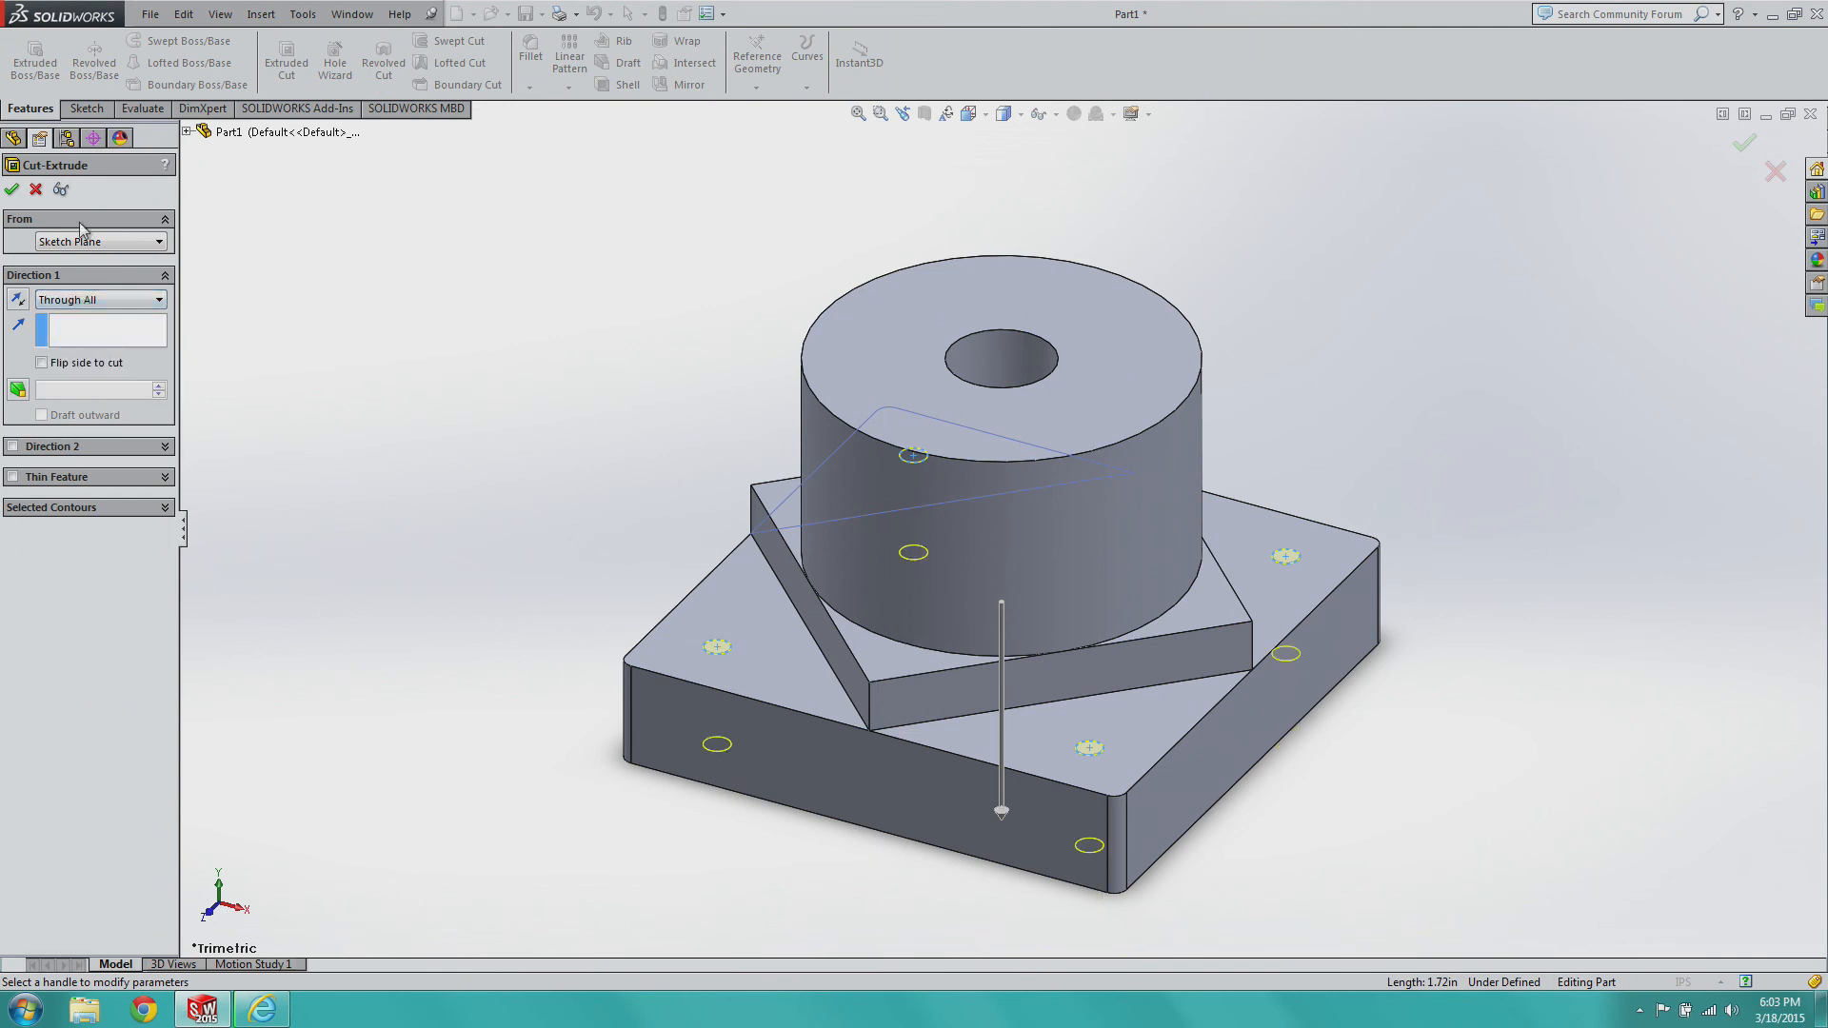
{"action": "left_click", "coordinate": [11, 189]}
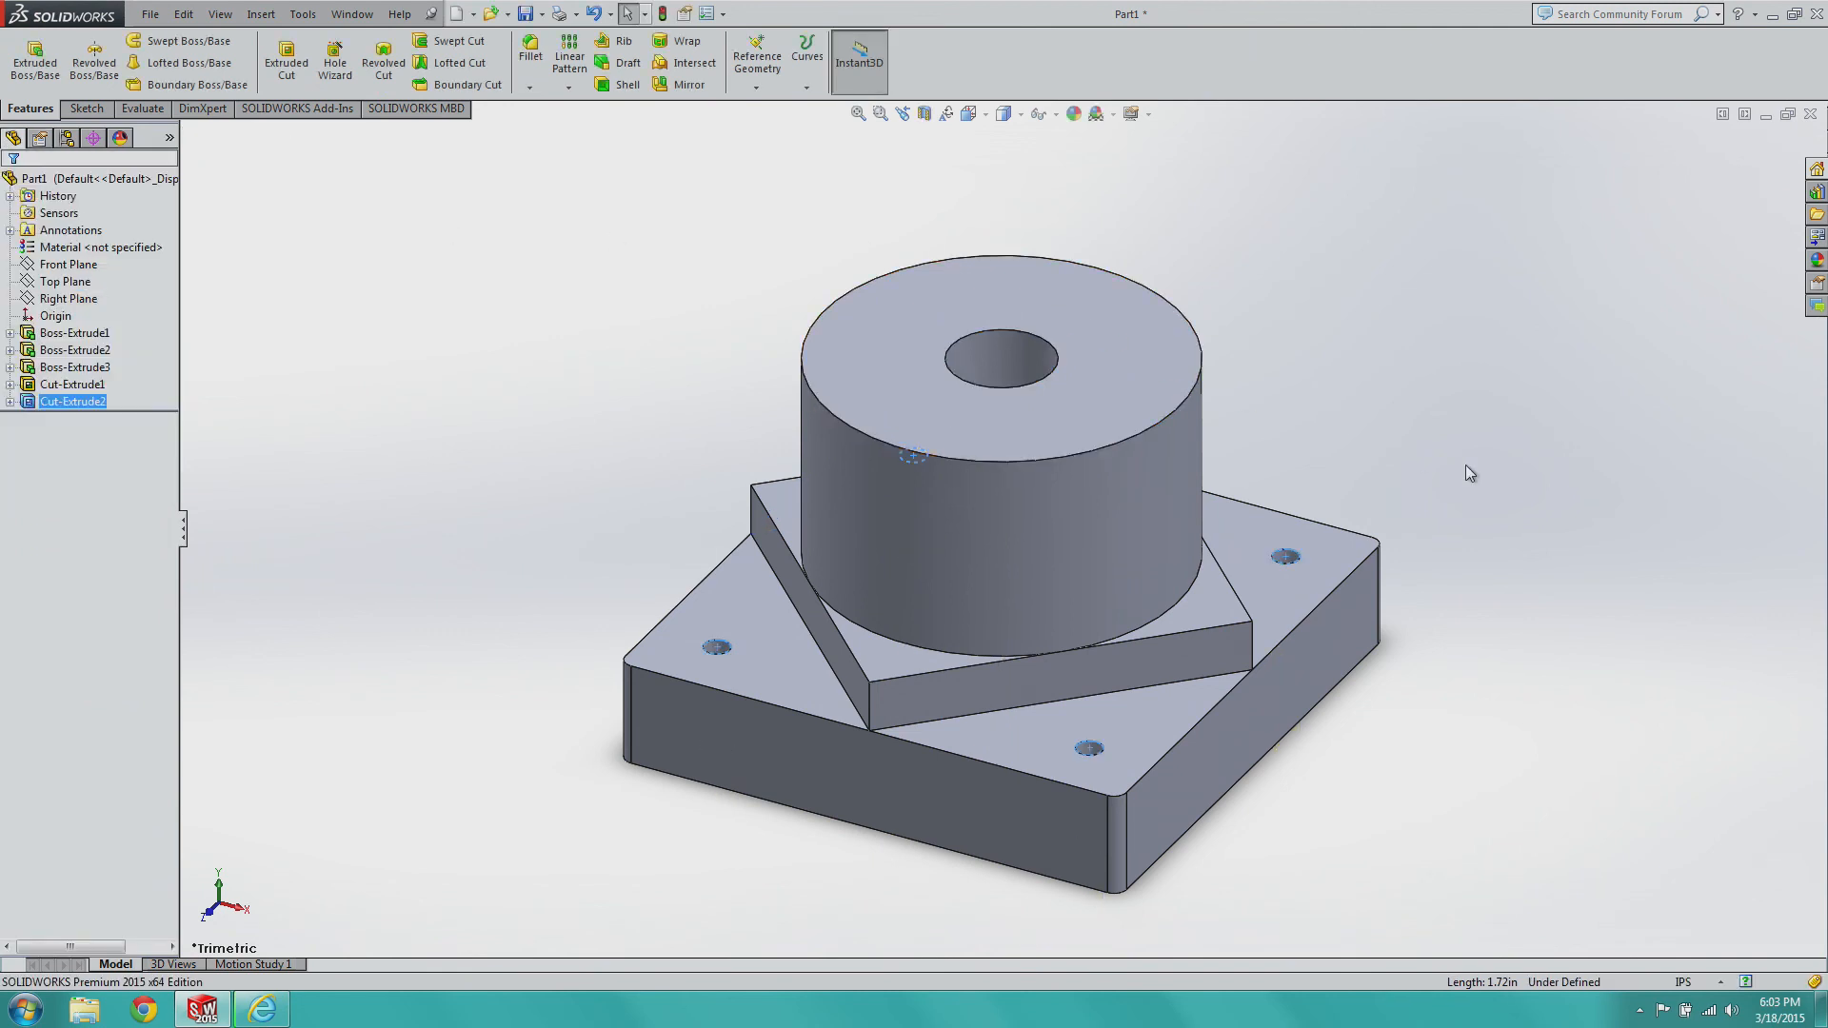
{"action": "left_click", "coordinate": [1518, 477]}
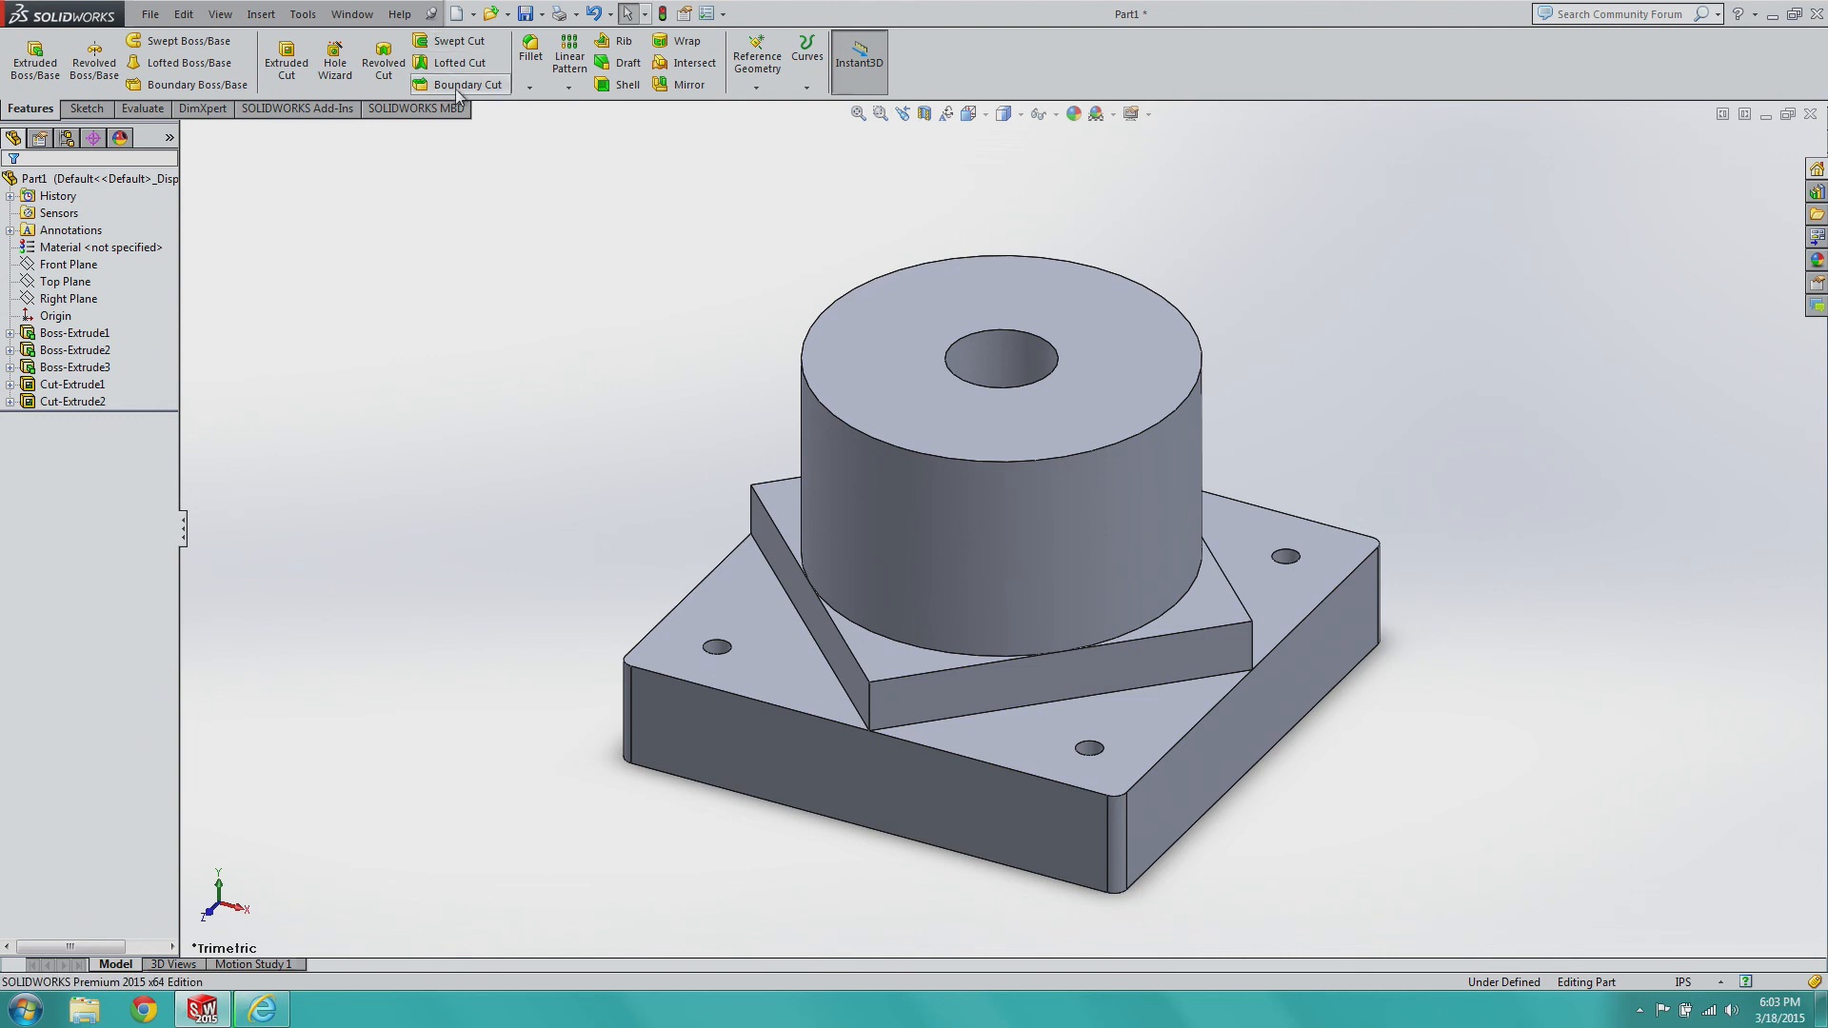
Start a Fillet with a 0.10 in radius and select the block's four triangular top corner faces around the diamond.
{"action": "left_click", "coordinate": [543, 76]}
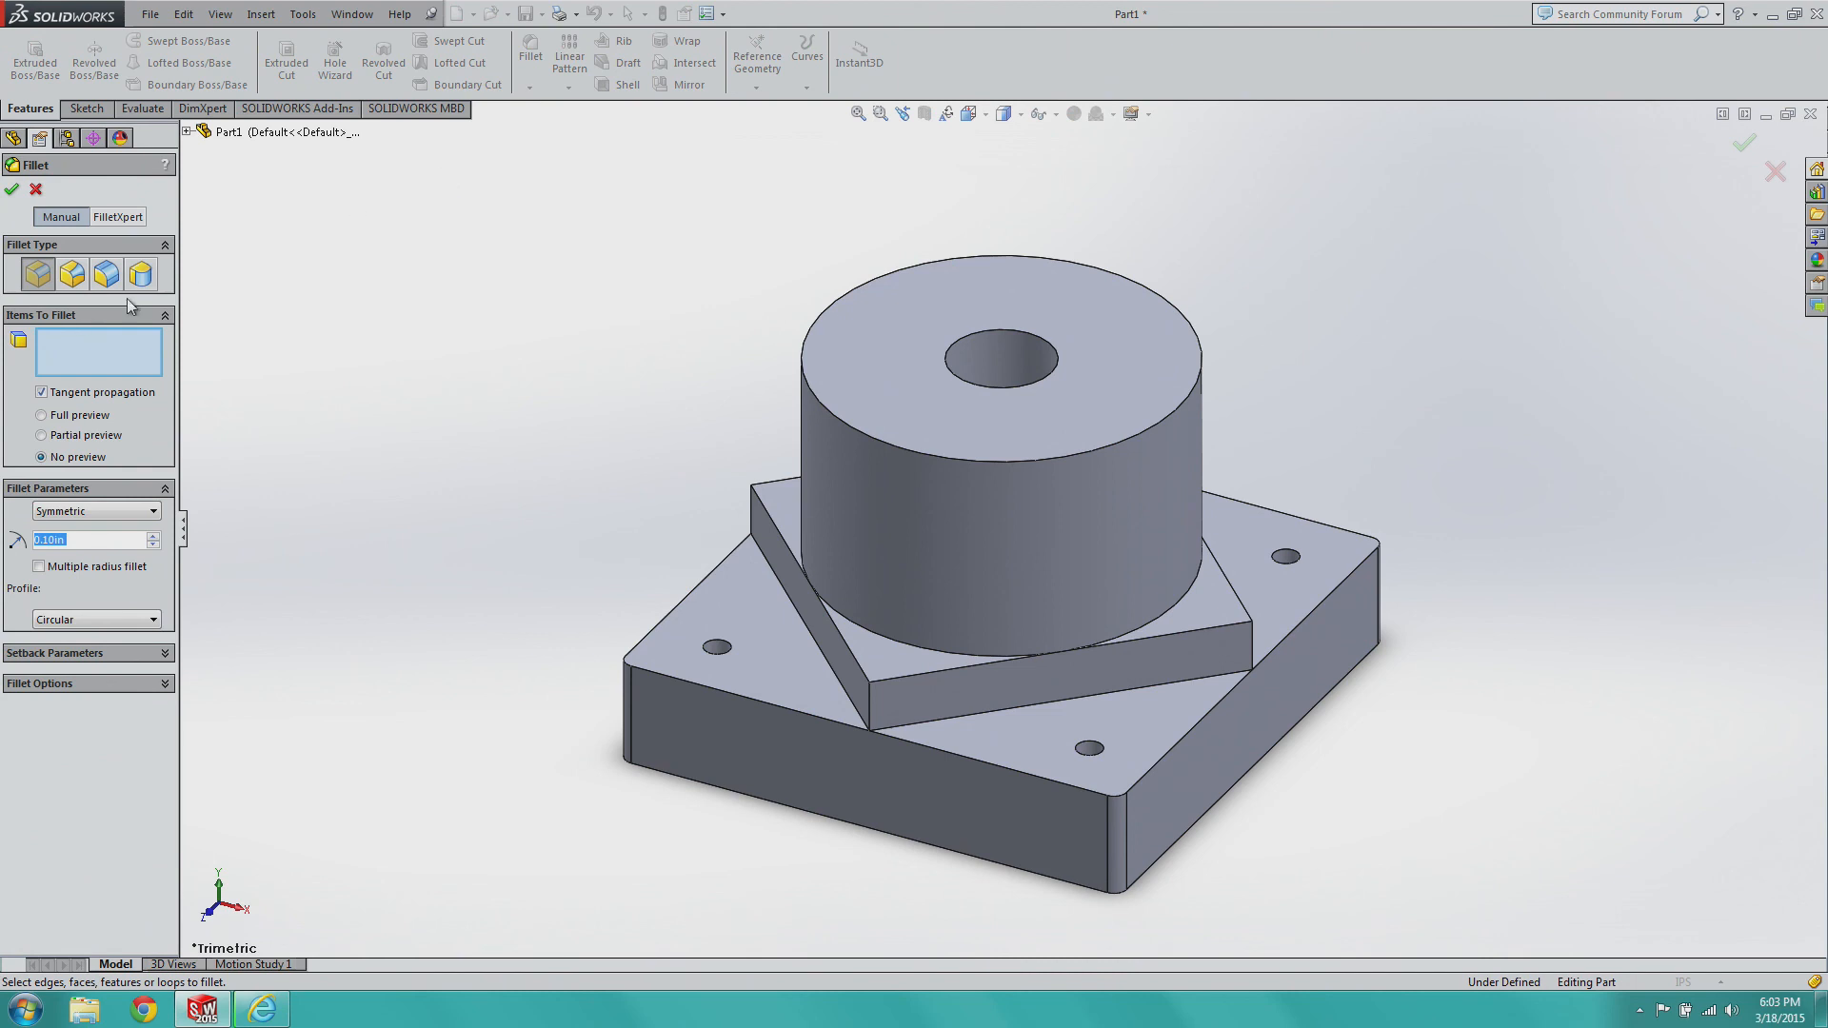
{"action": "left_click", "coordinate": [775, 644]}
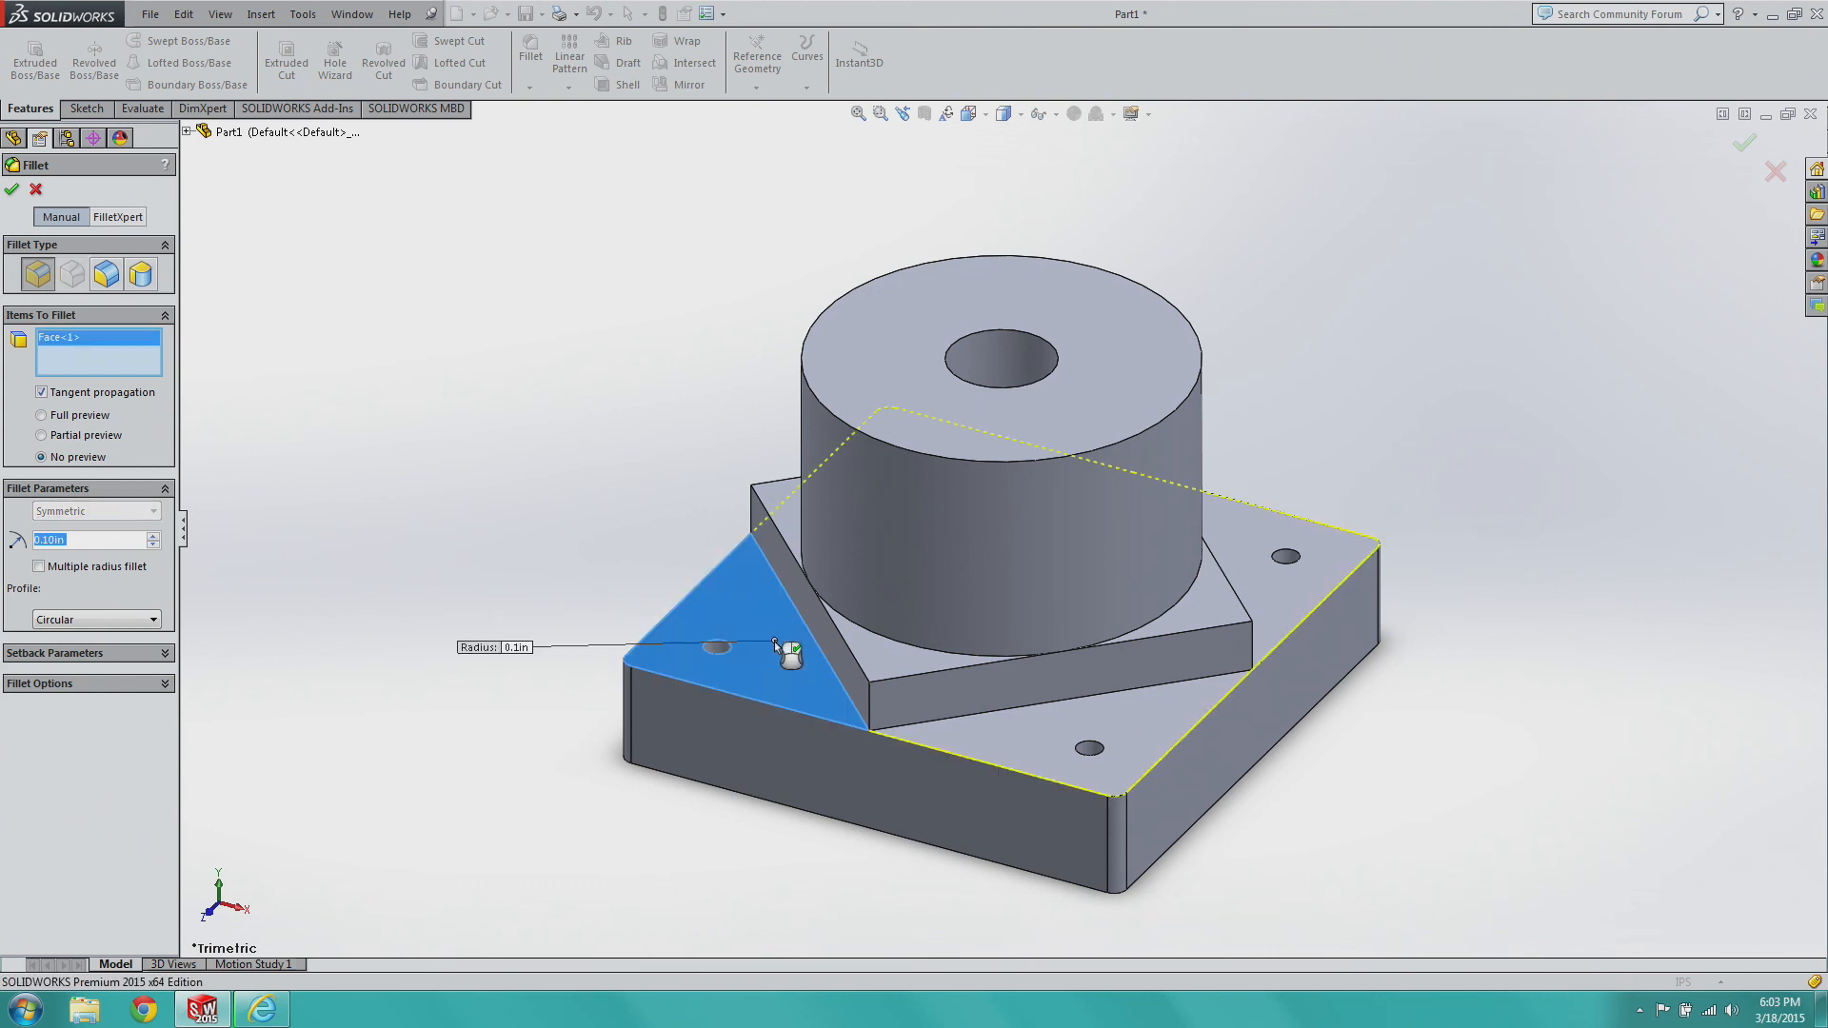
{"action": "left_click", "coordinate": [967, 729]}
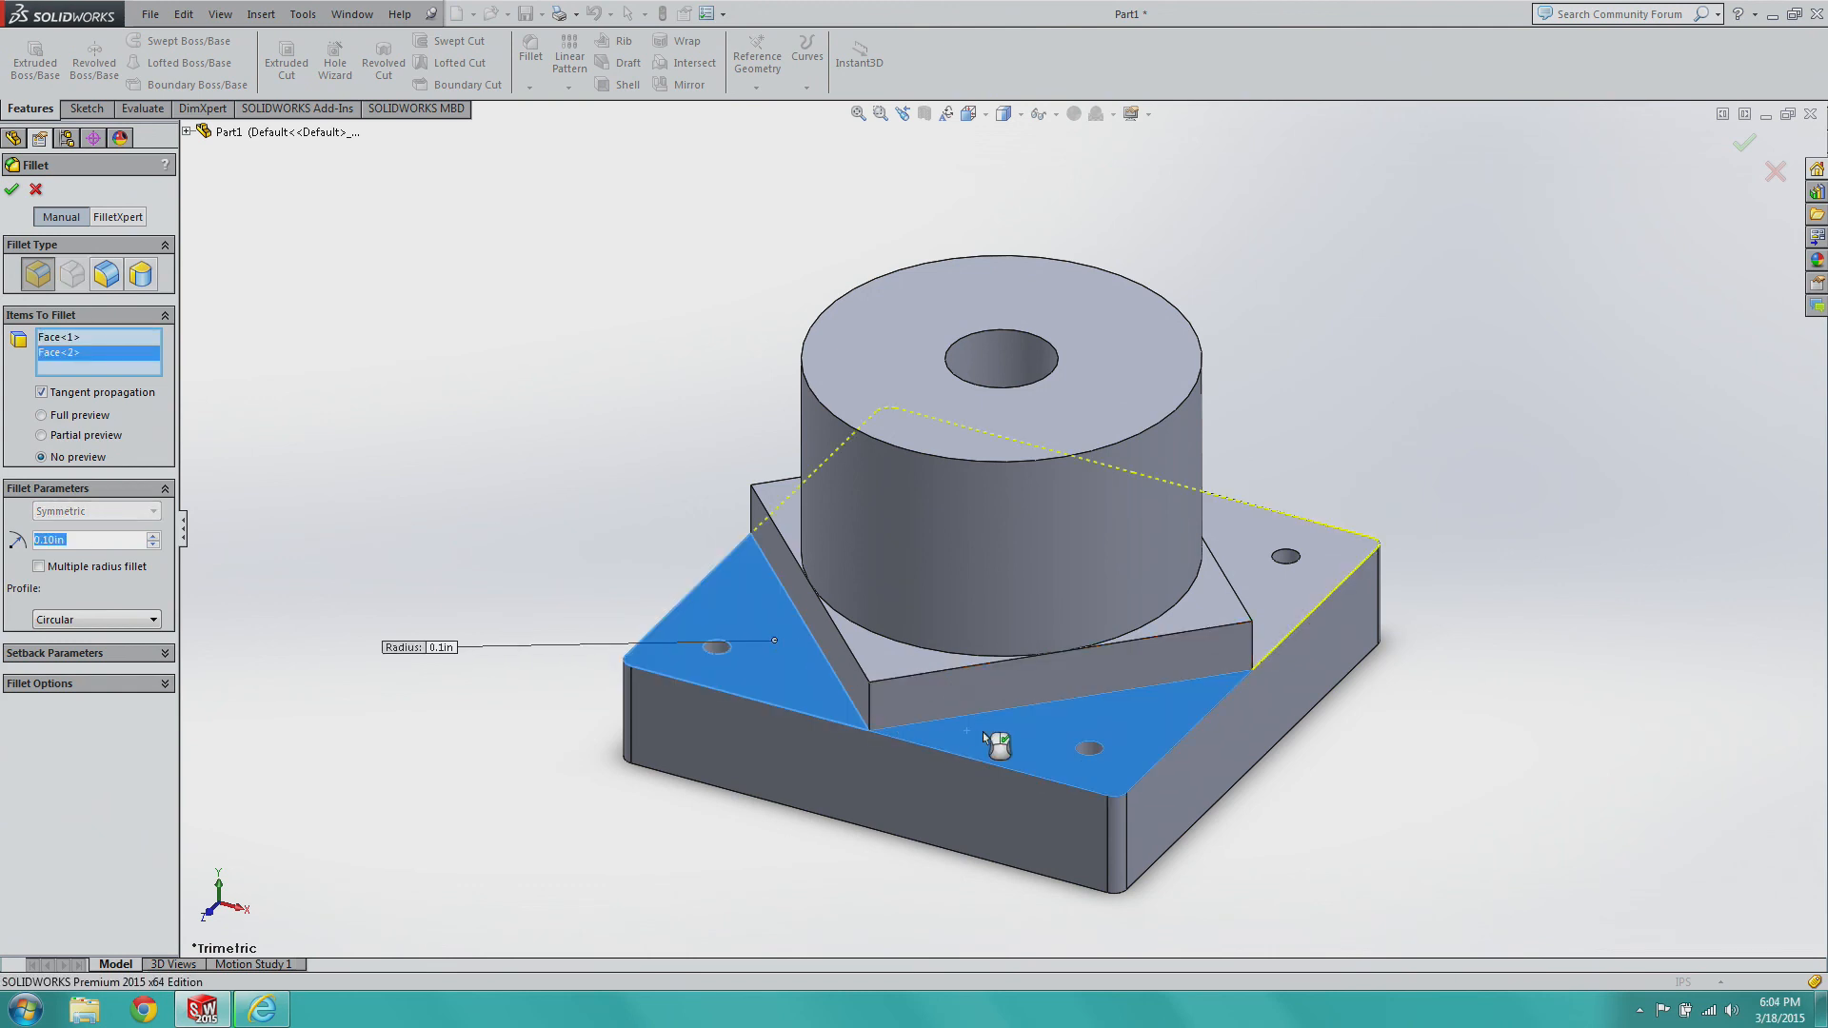
{"action": "left_click", "coordinate": [1248, 573]}
{"action": "right_click", "coordinate": [1369, 377]}
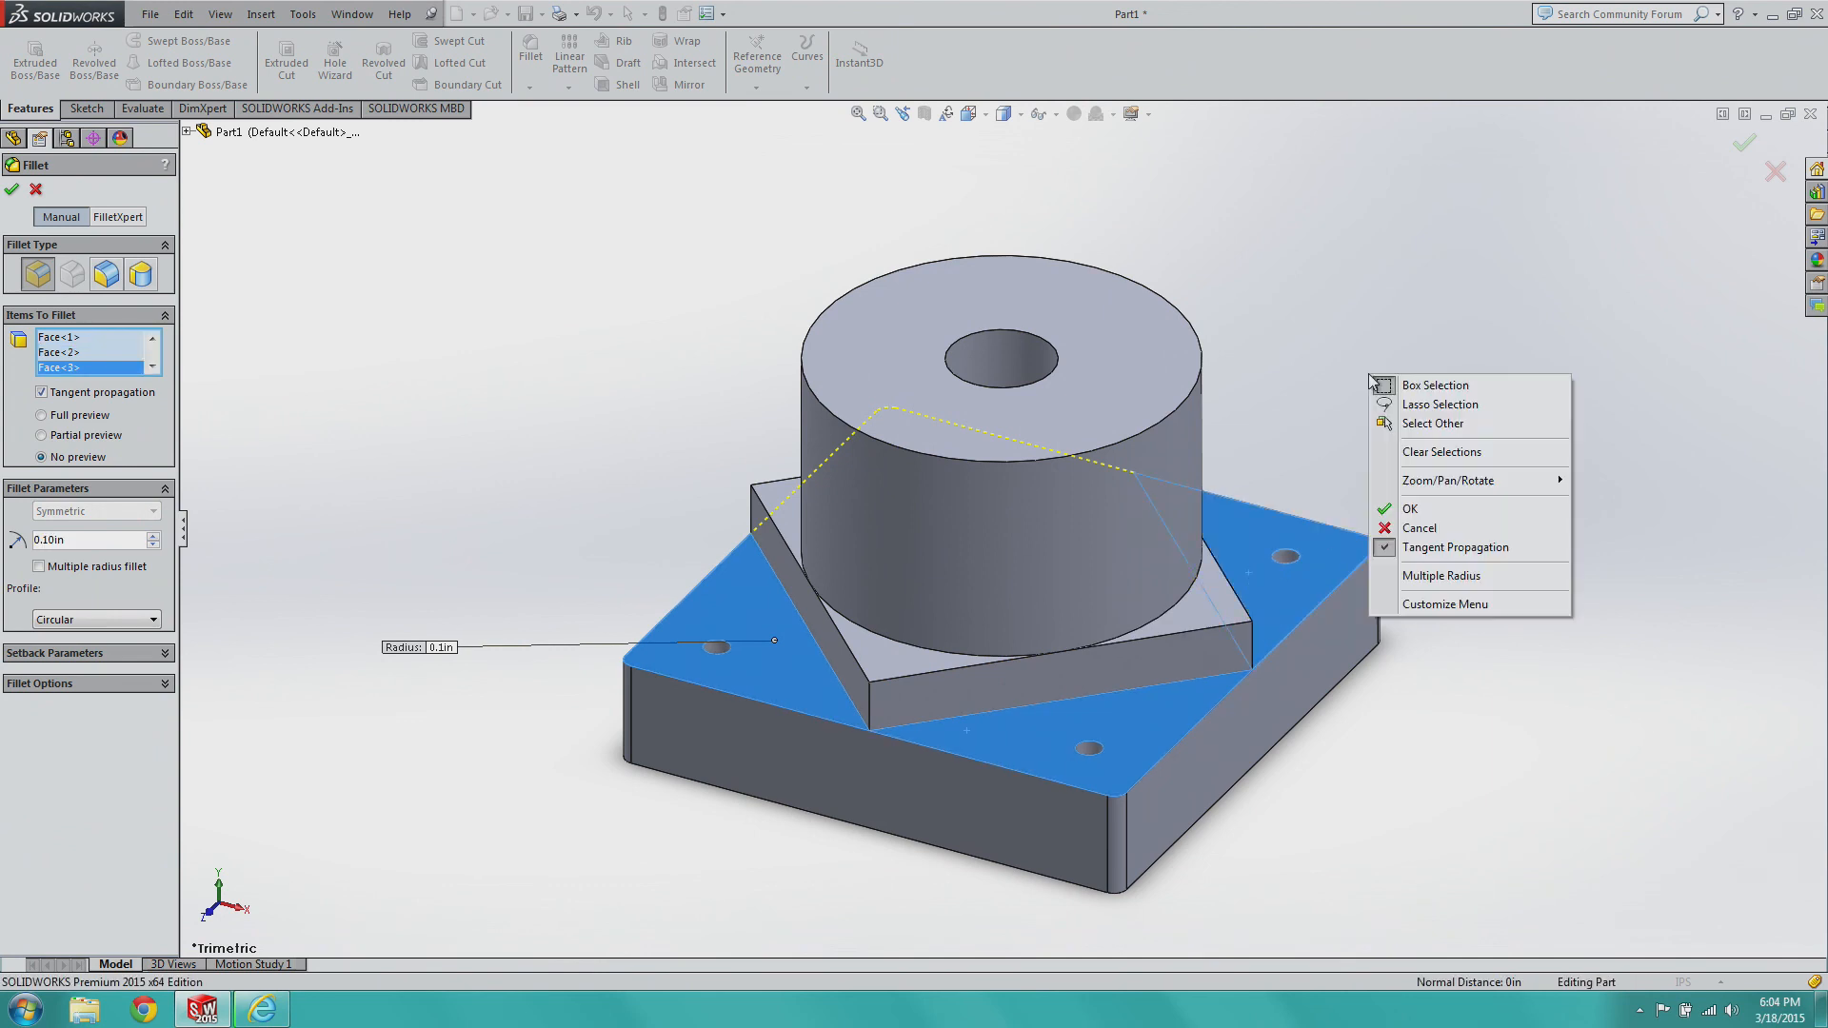
{"action": "left_click", "coordinate": [1005, 116]}
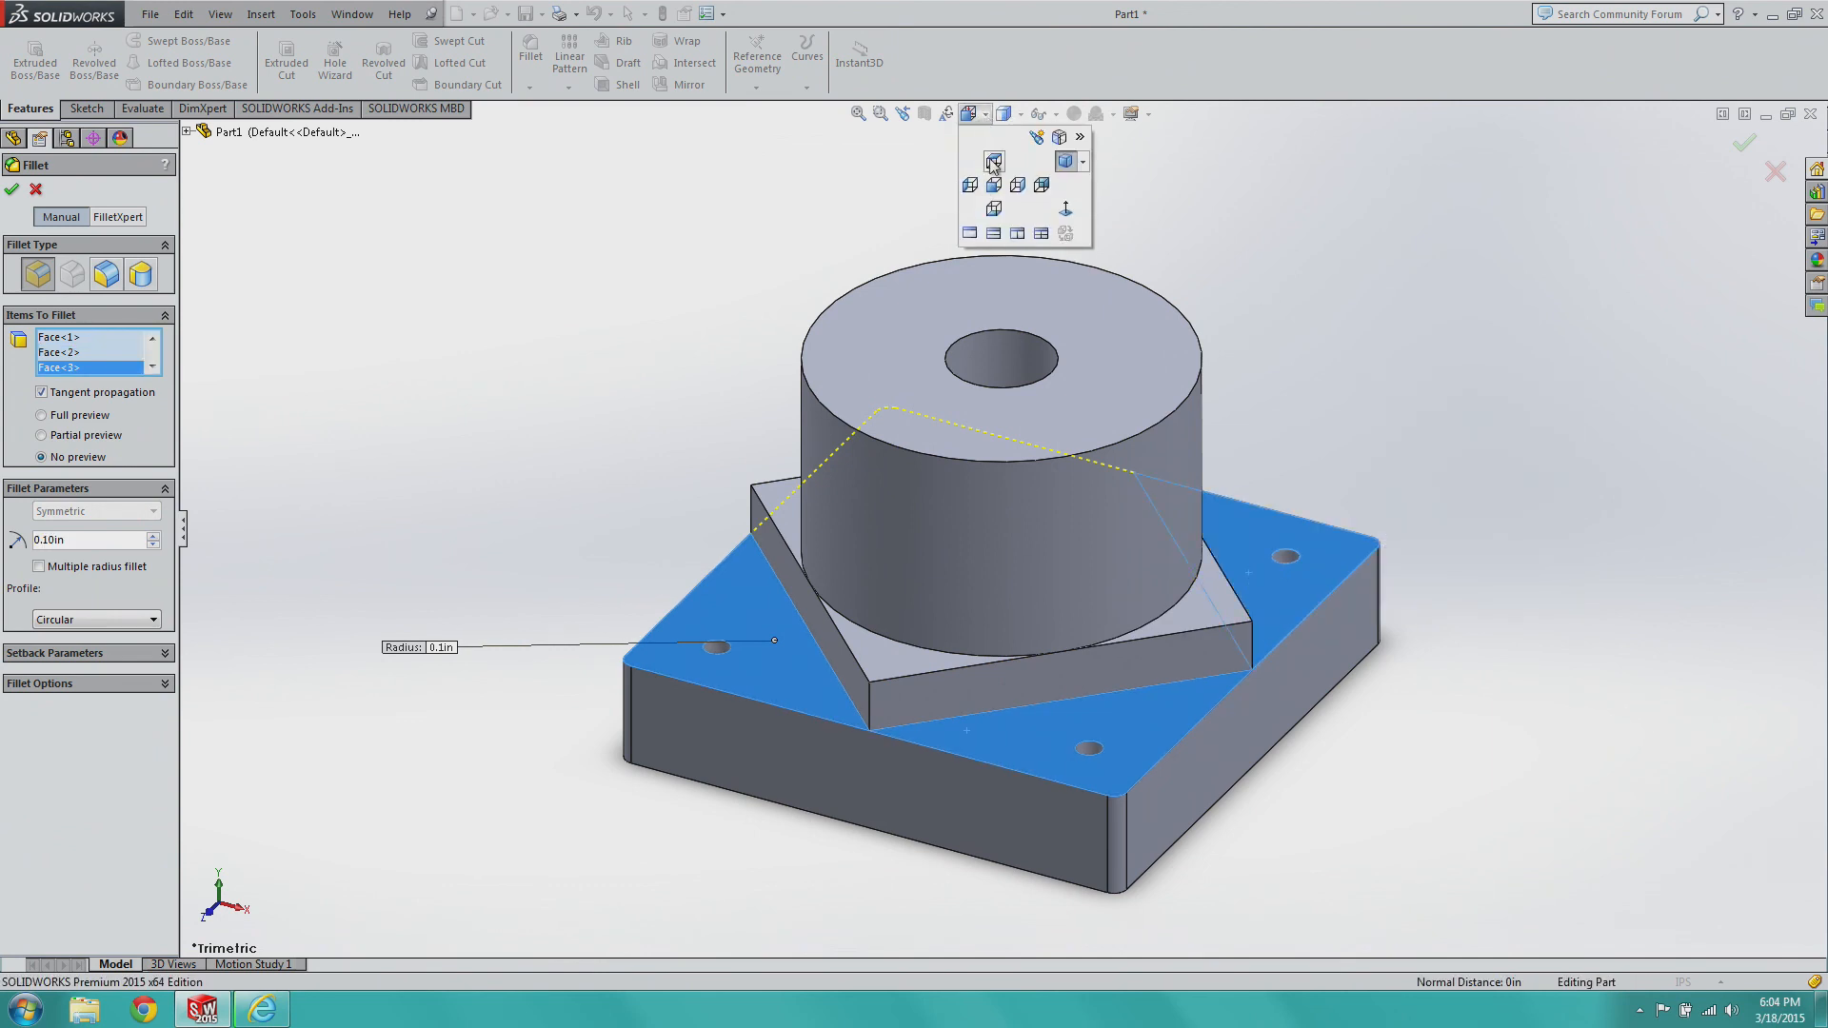
{"action": "left_click", "coordinate": [994, 164]}
{"action": "left_click", "coordinate": [754, 333]}
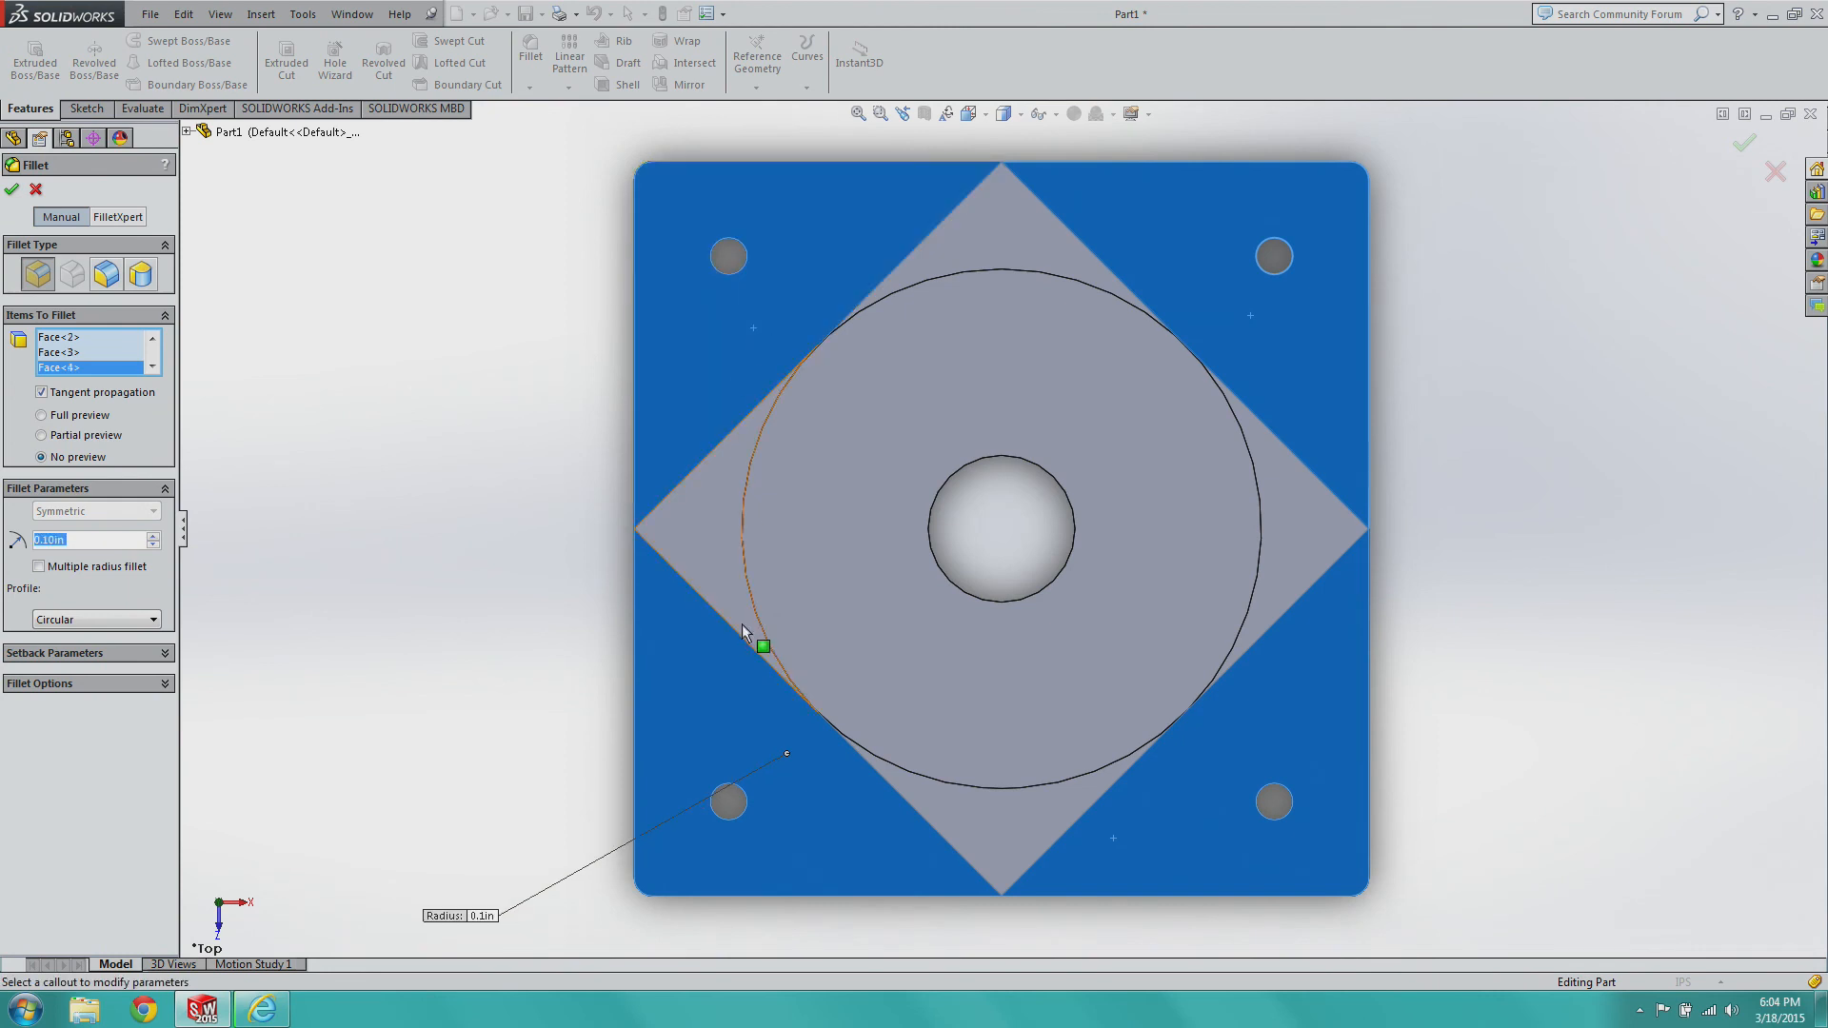
Add the diamond's four exposed top corner faces and the cylinder's top face to the items to fillet.
{"action": "left_click", "coordinate": [718, 575]}
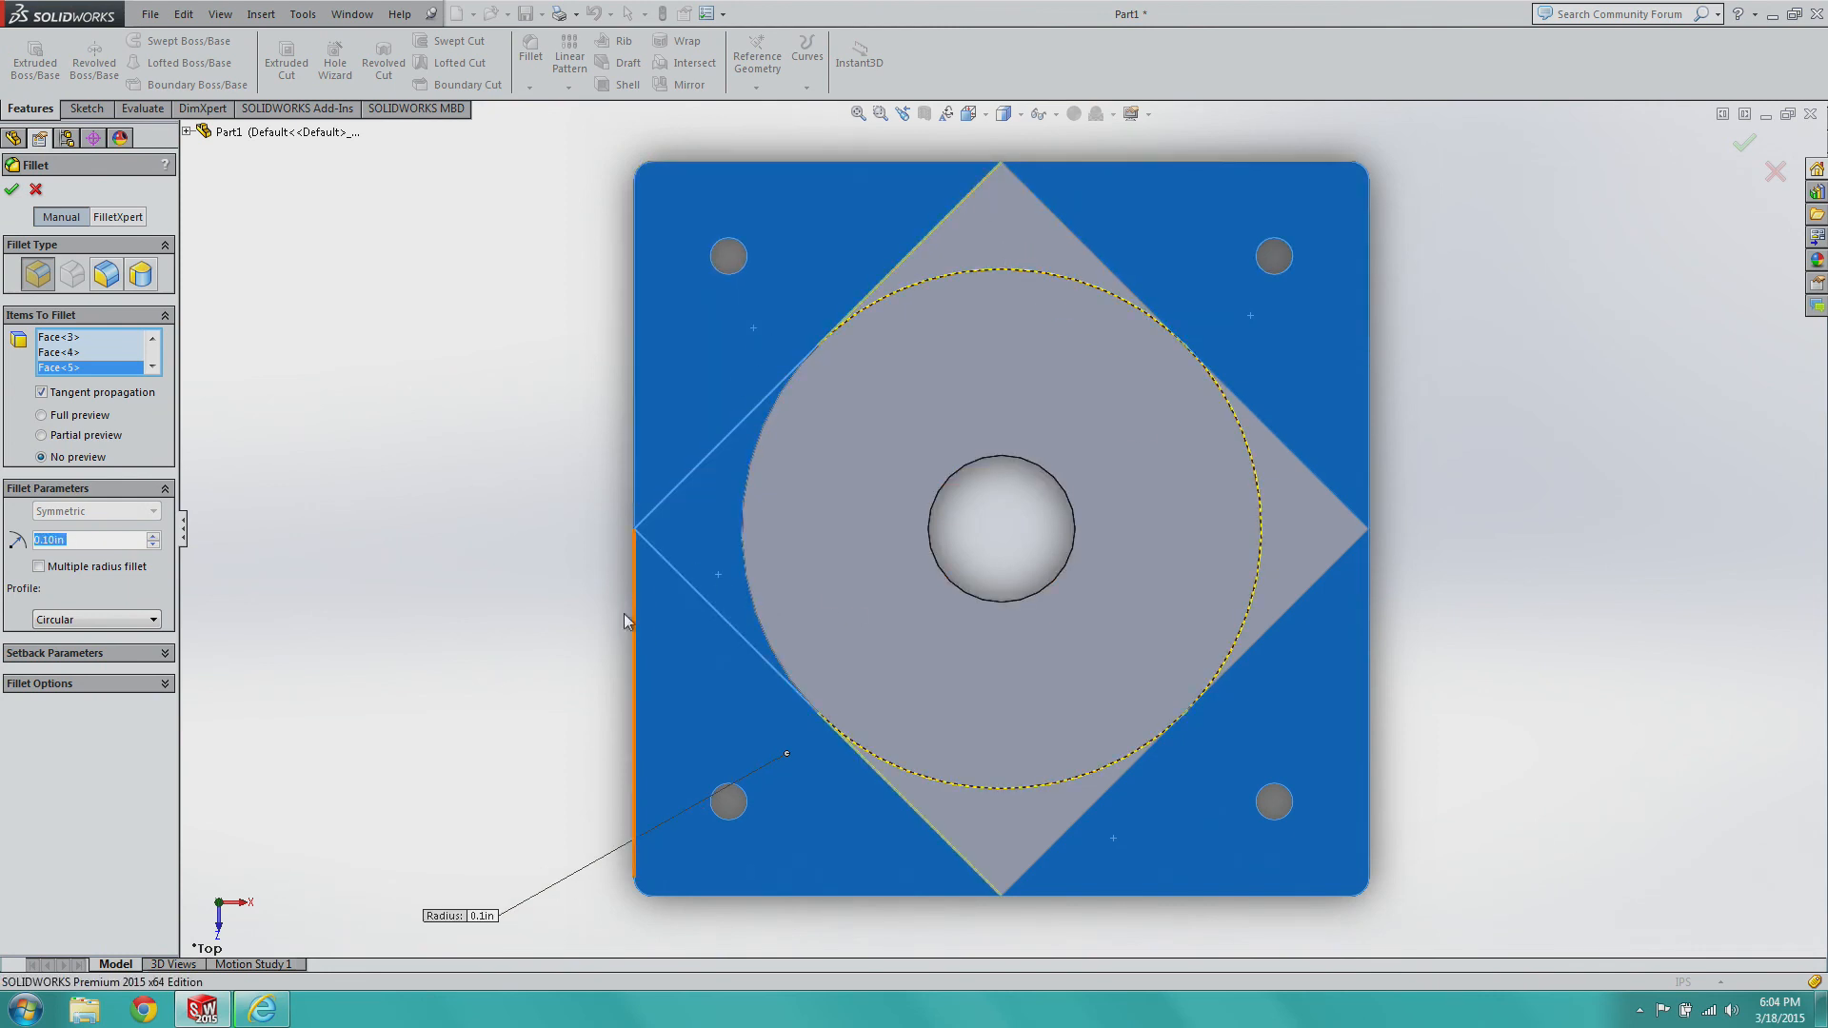
{"action": "left_click", "coordinate": [999, 232]}
{"action": "left_click", "coordinate": [1283, 495]}
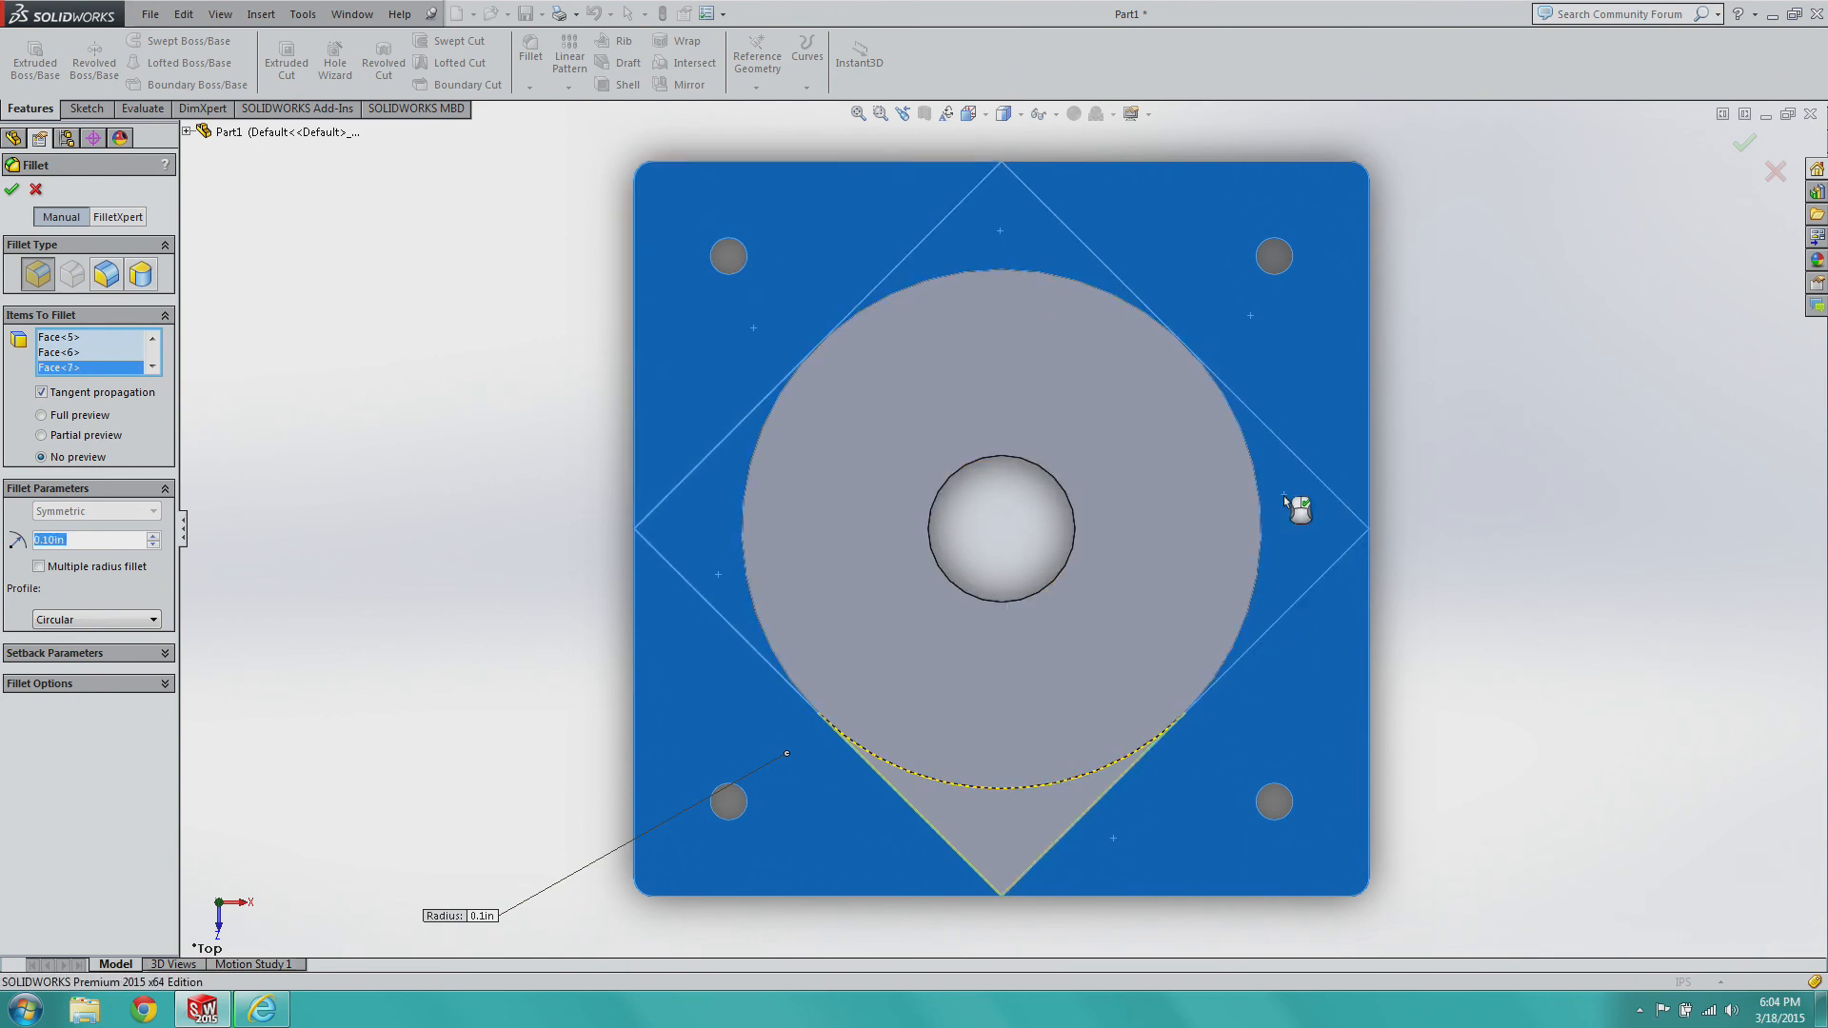
{"action": "left_click", "coordinate": [1289, 496]}
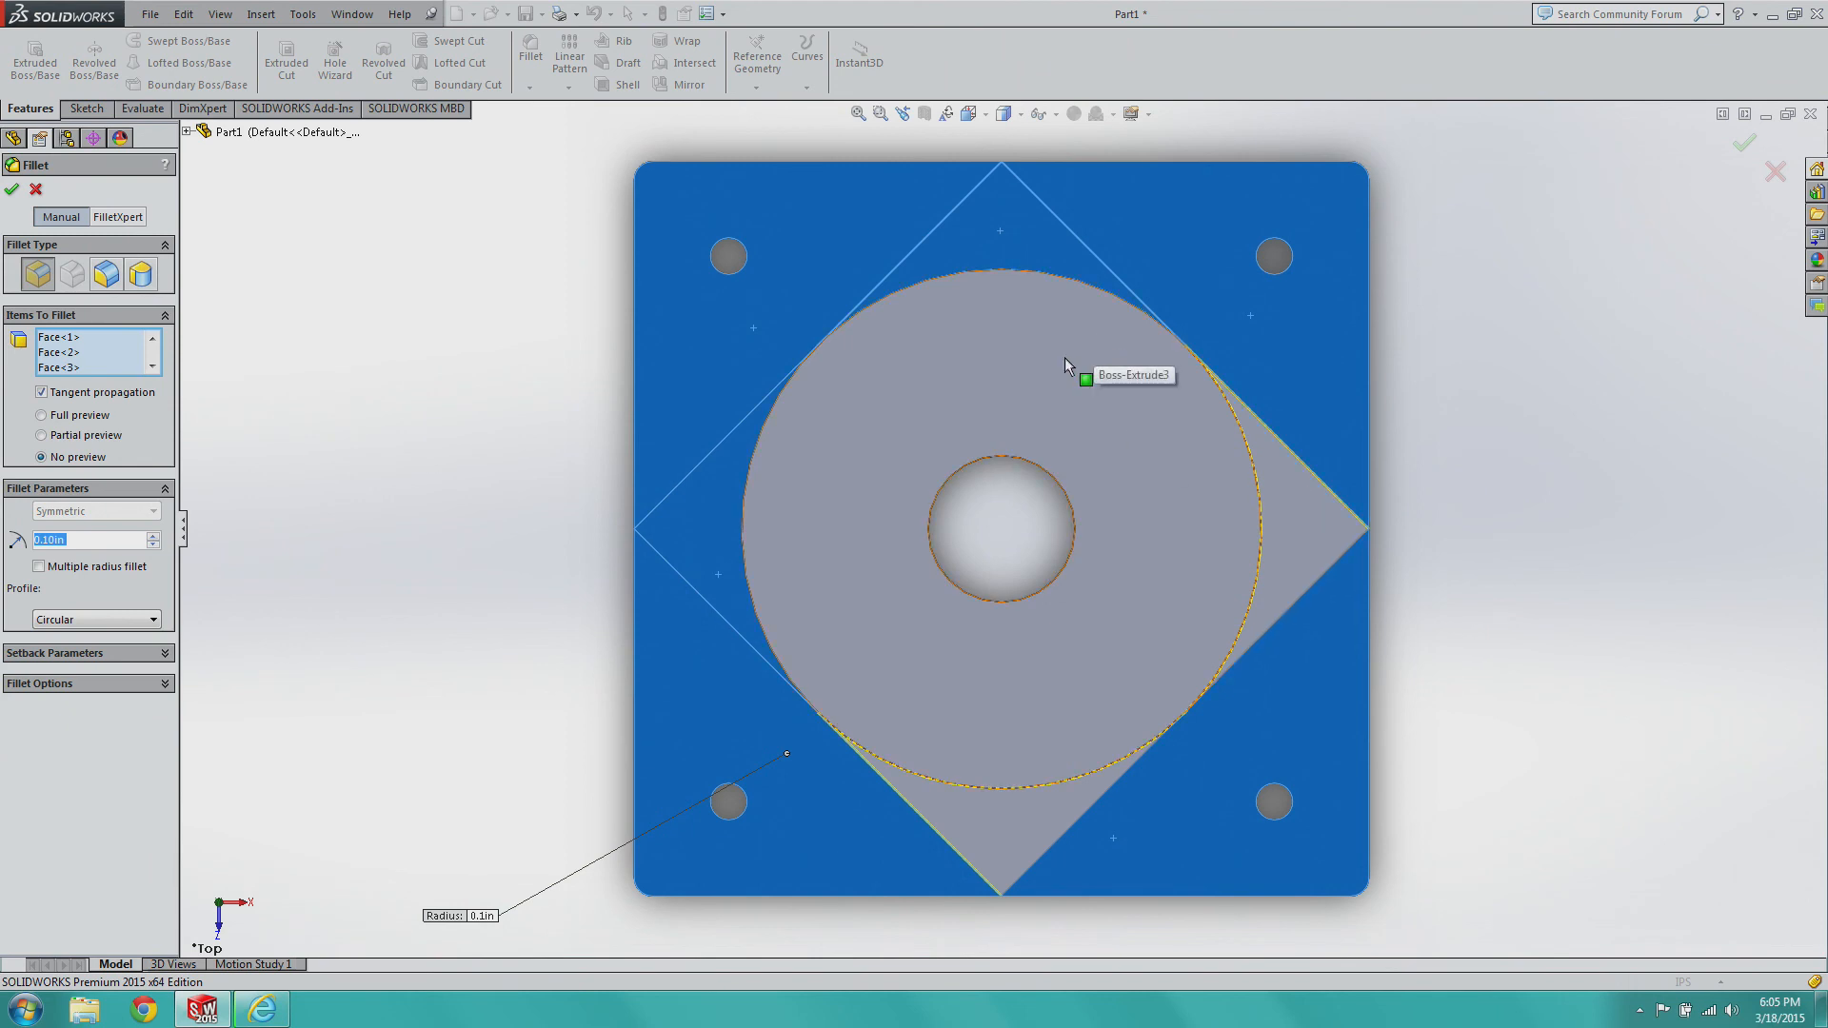
{"action": "left_click", "coordinate": [1312, 522]}
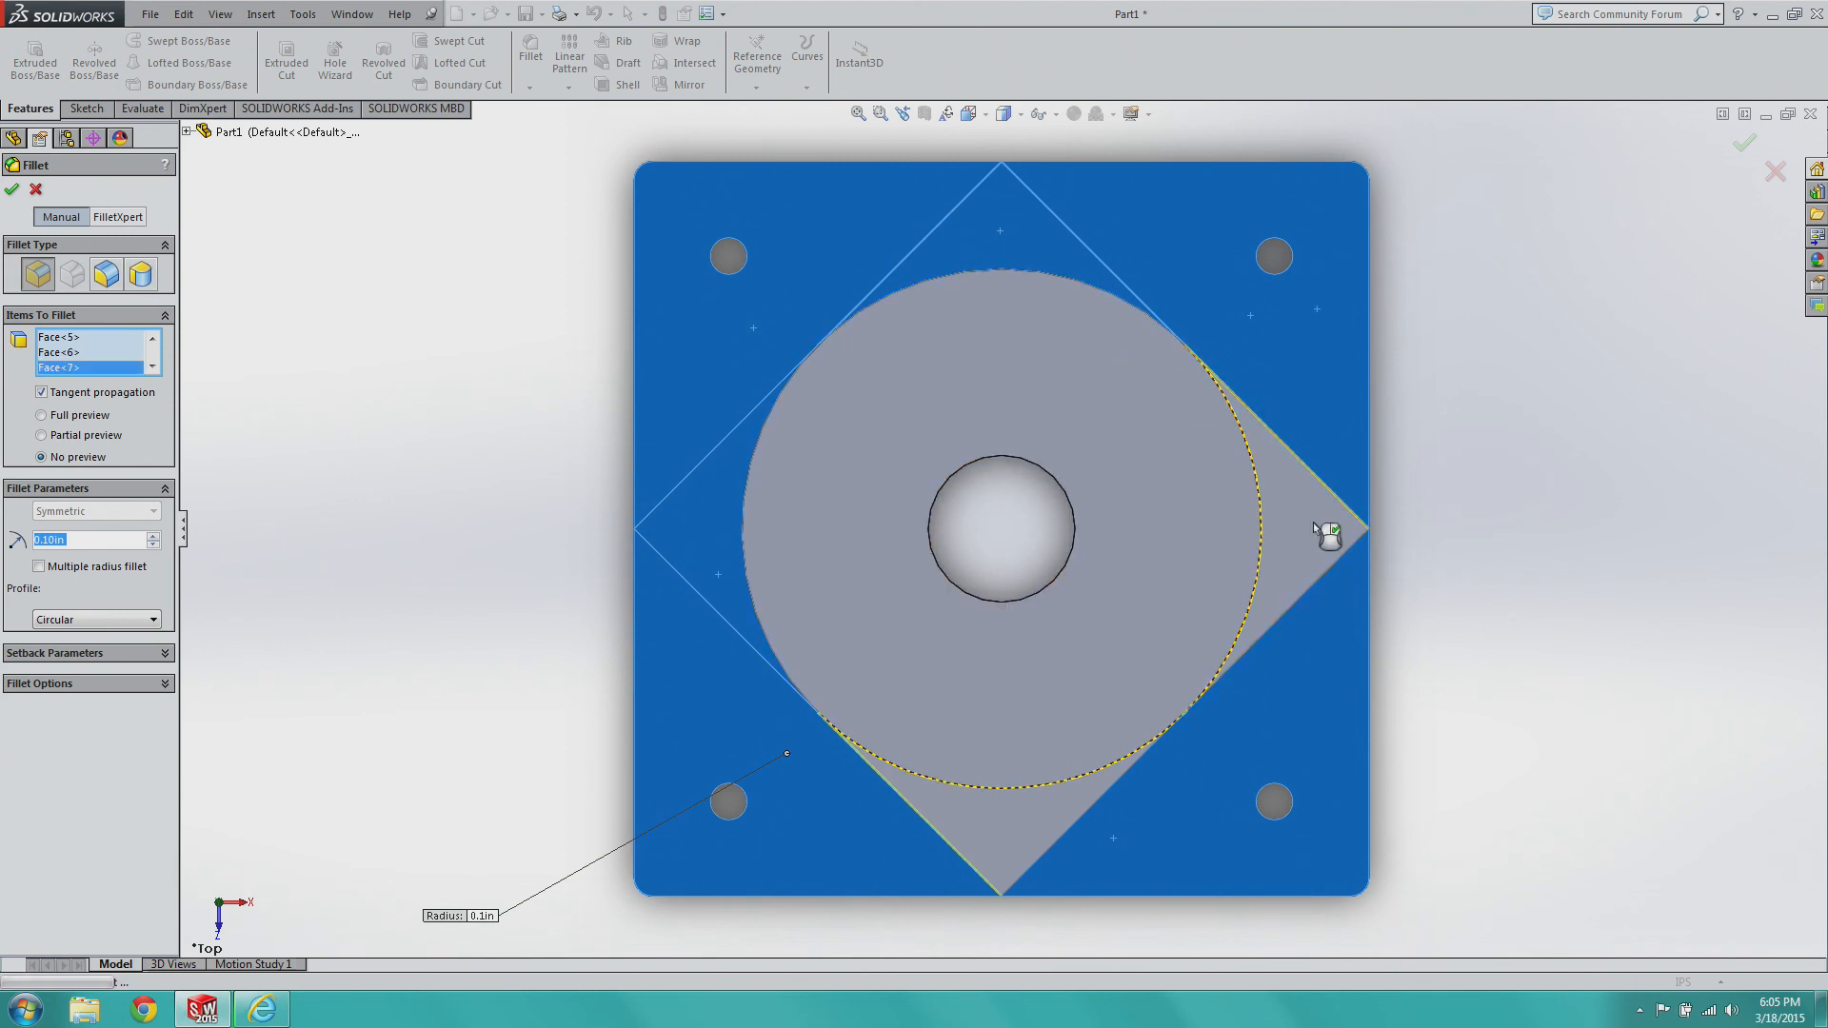
{"action": "left_click", "coordinate": [1019, 809]}
{"action": "left_click", "coordinate": [1020, 719]}
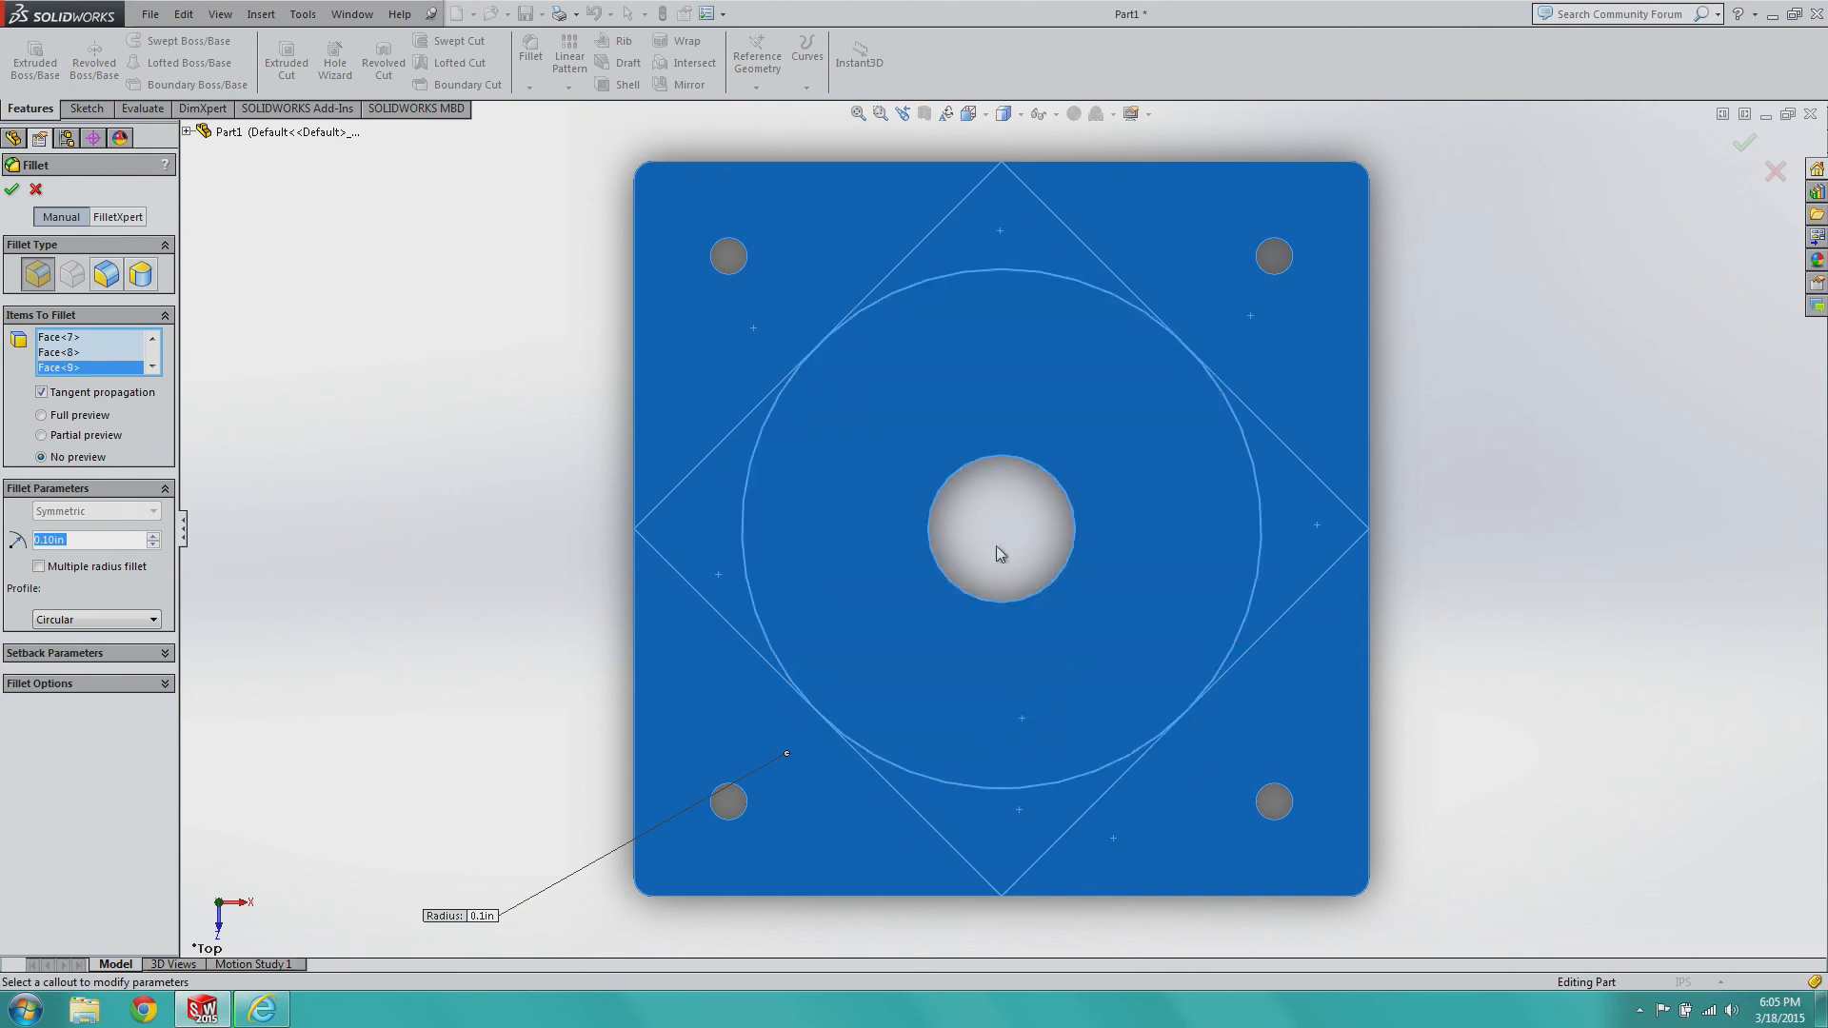
Add the cylinder's outer side face to the selection and try to apply the 0.10 in fillet to all selected faces.
{"action": "left_click", "coordinate": [1019, 114]}
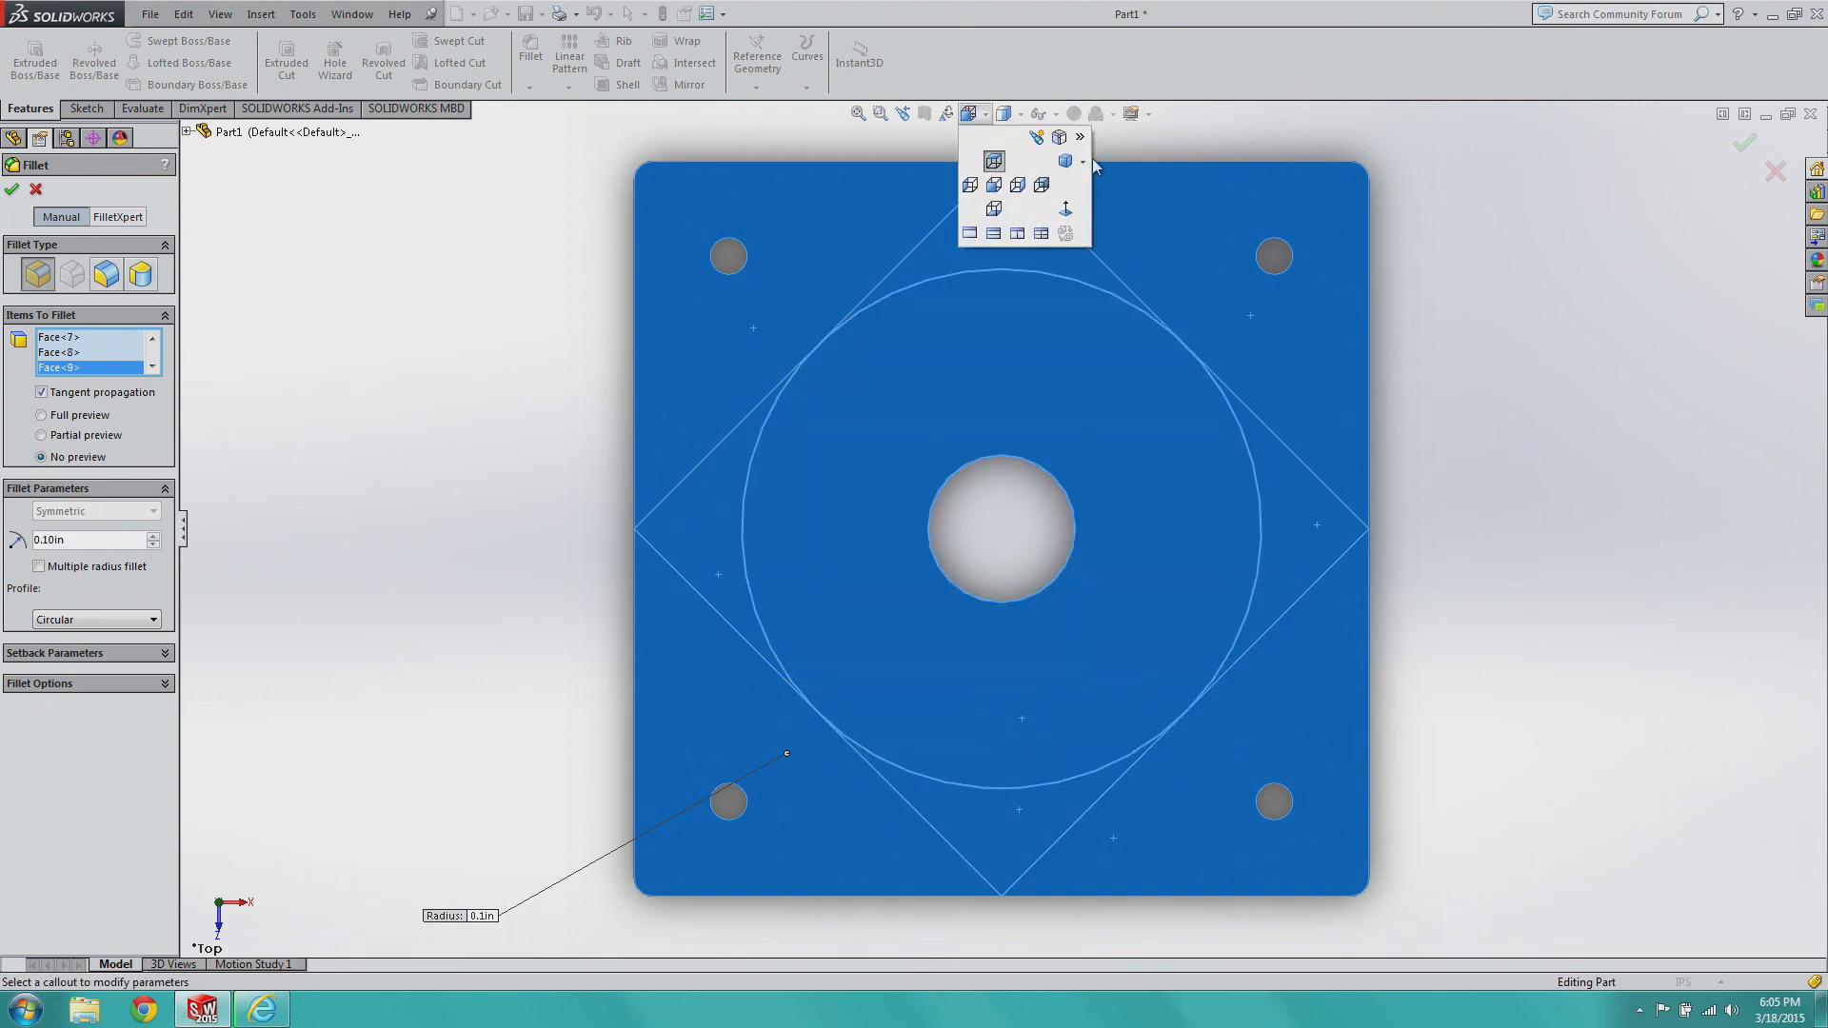
{"action": "left_click", "coordinate": [1060, 162]}
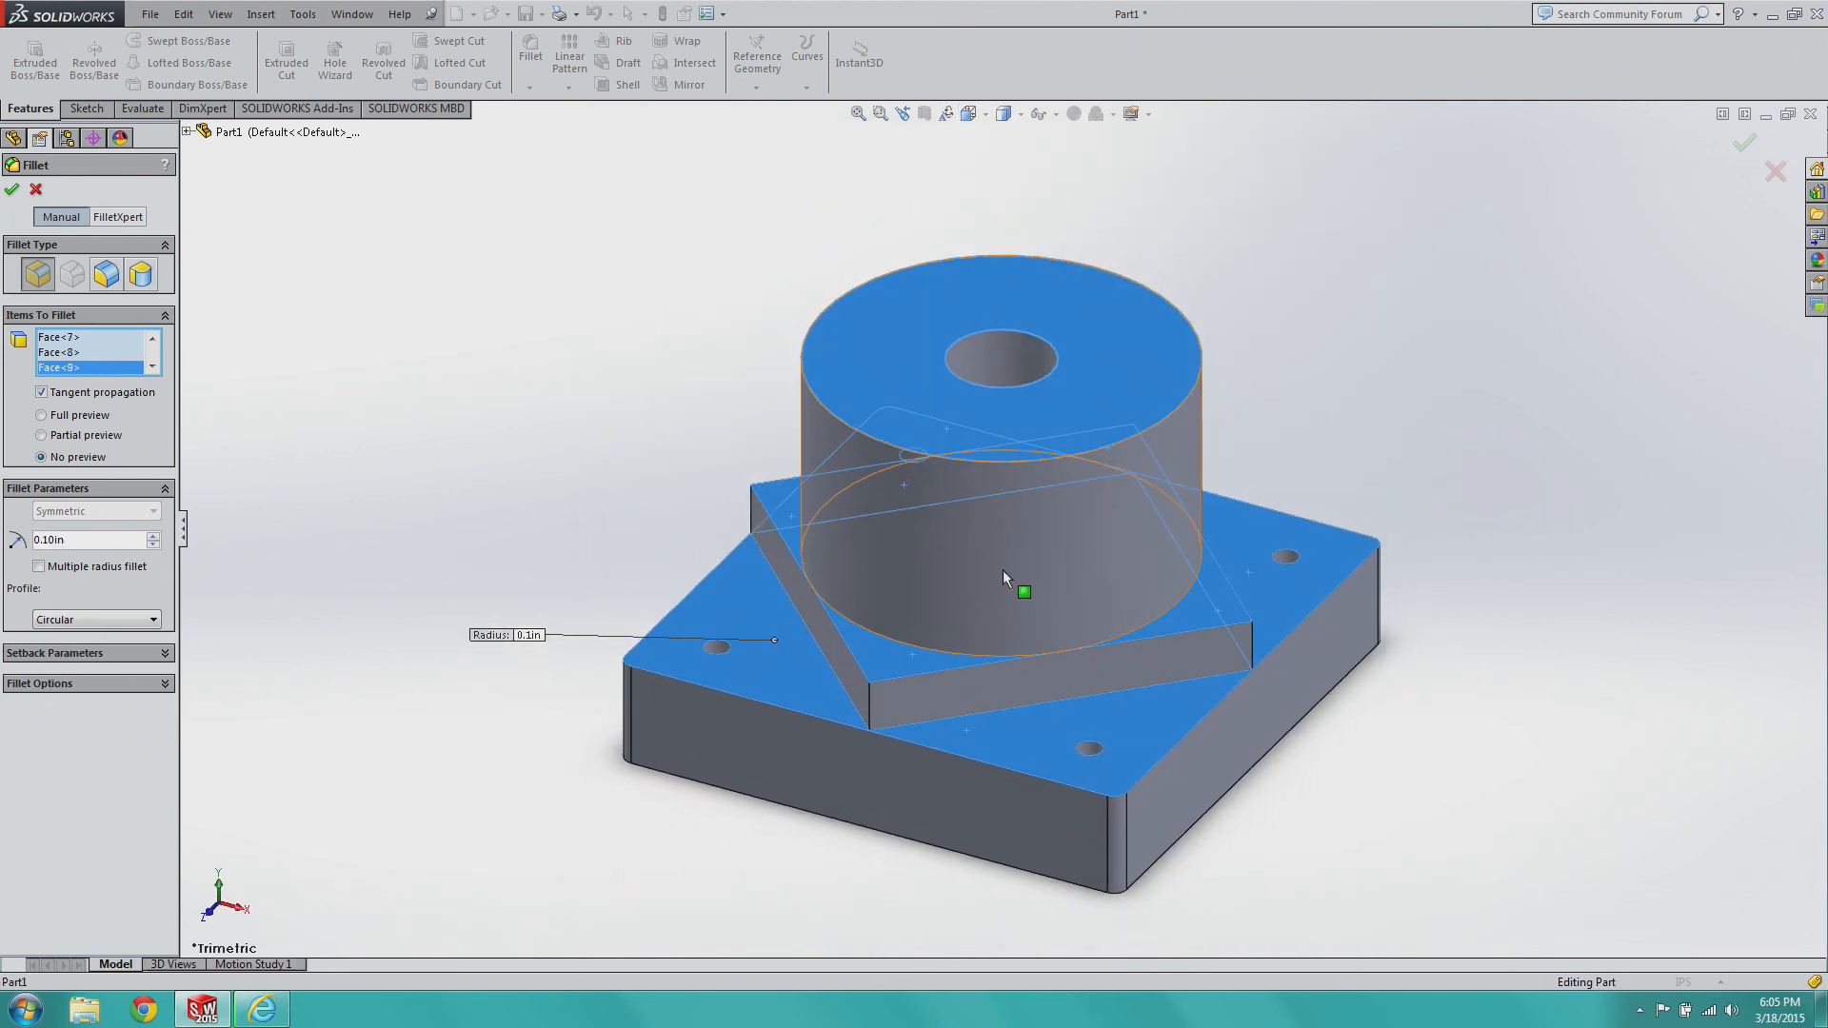
{"action": "left_click", "coordinate": [1002, 569]}
{"action": "left_click", "coordinate": [12, 189]}
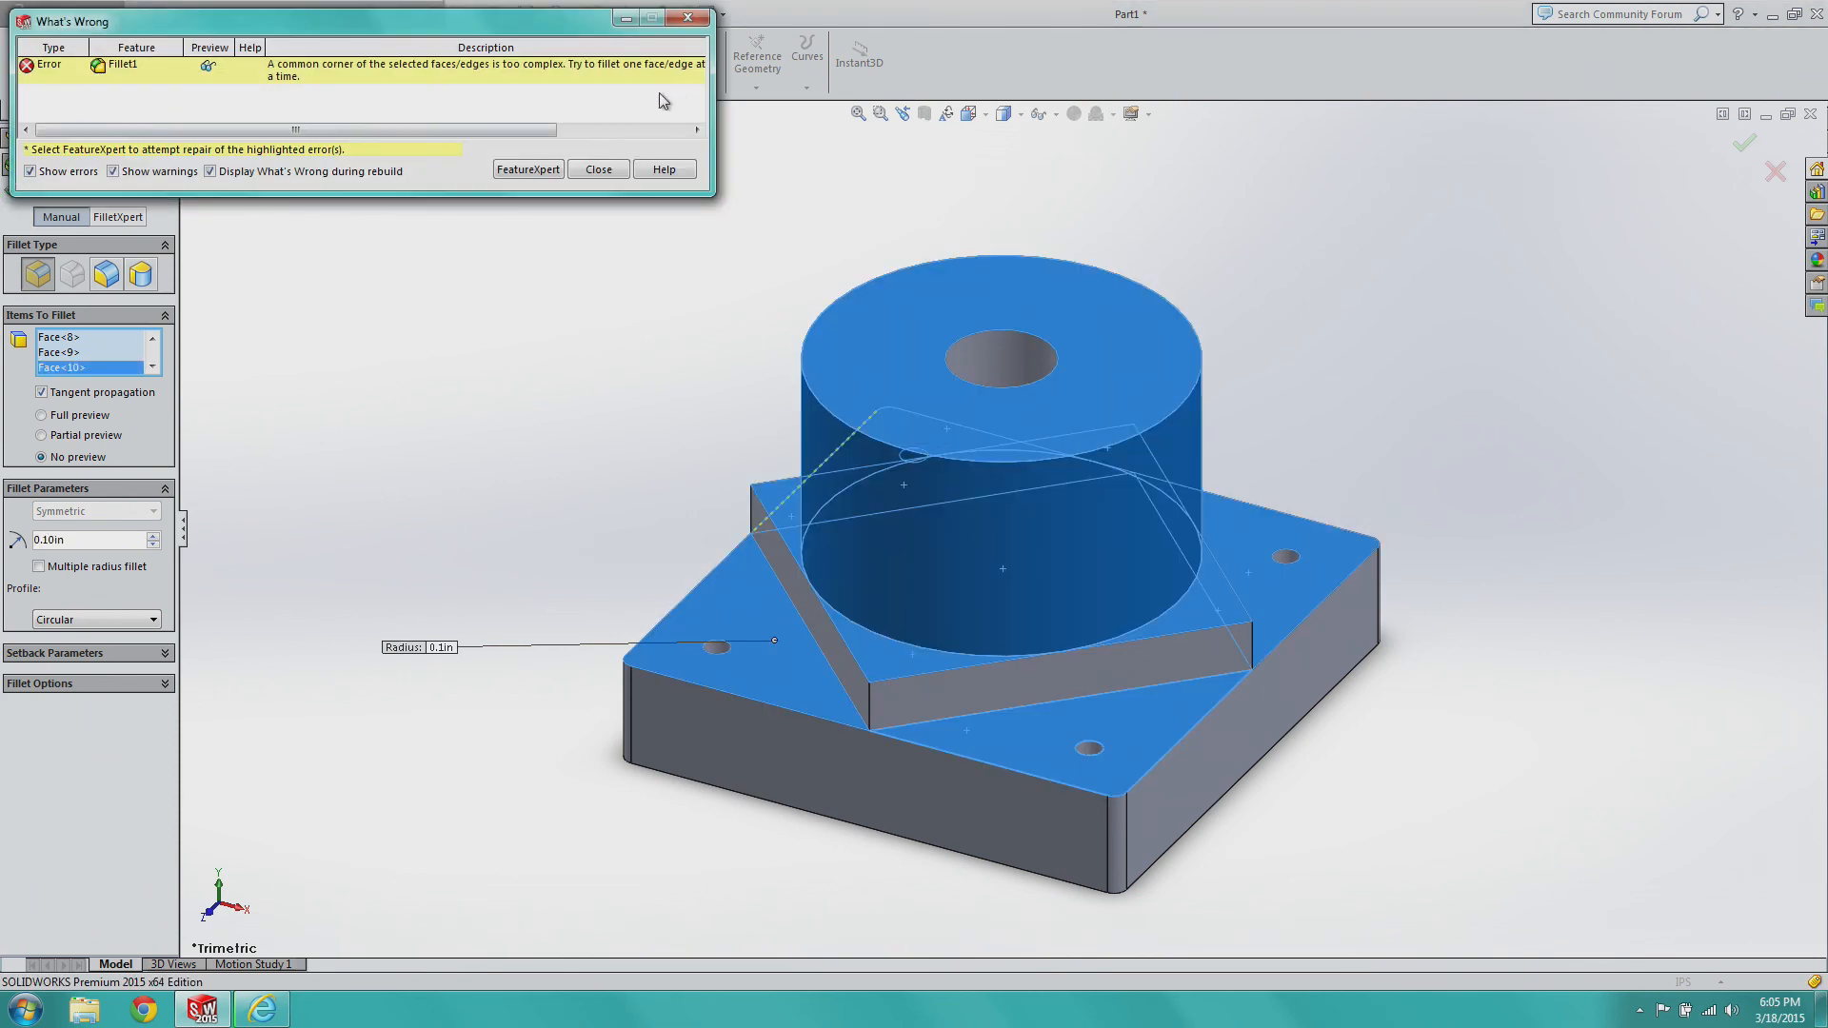
{"action": "left_click", "coordinate": [600, 170]}
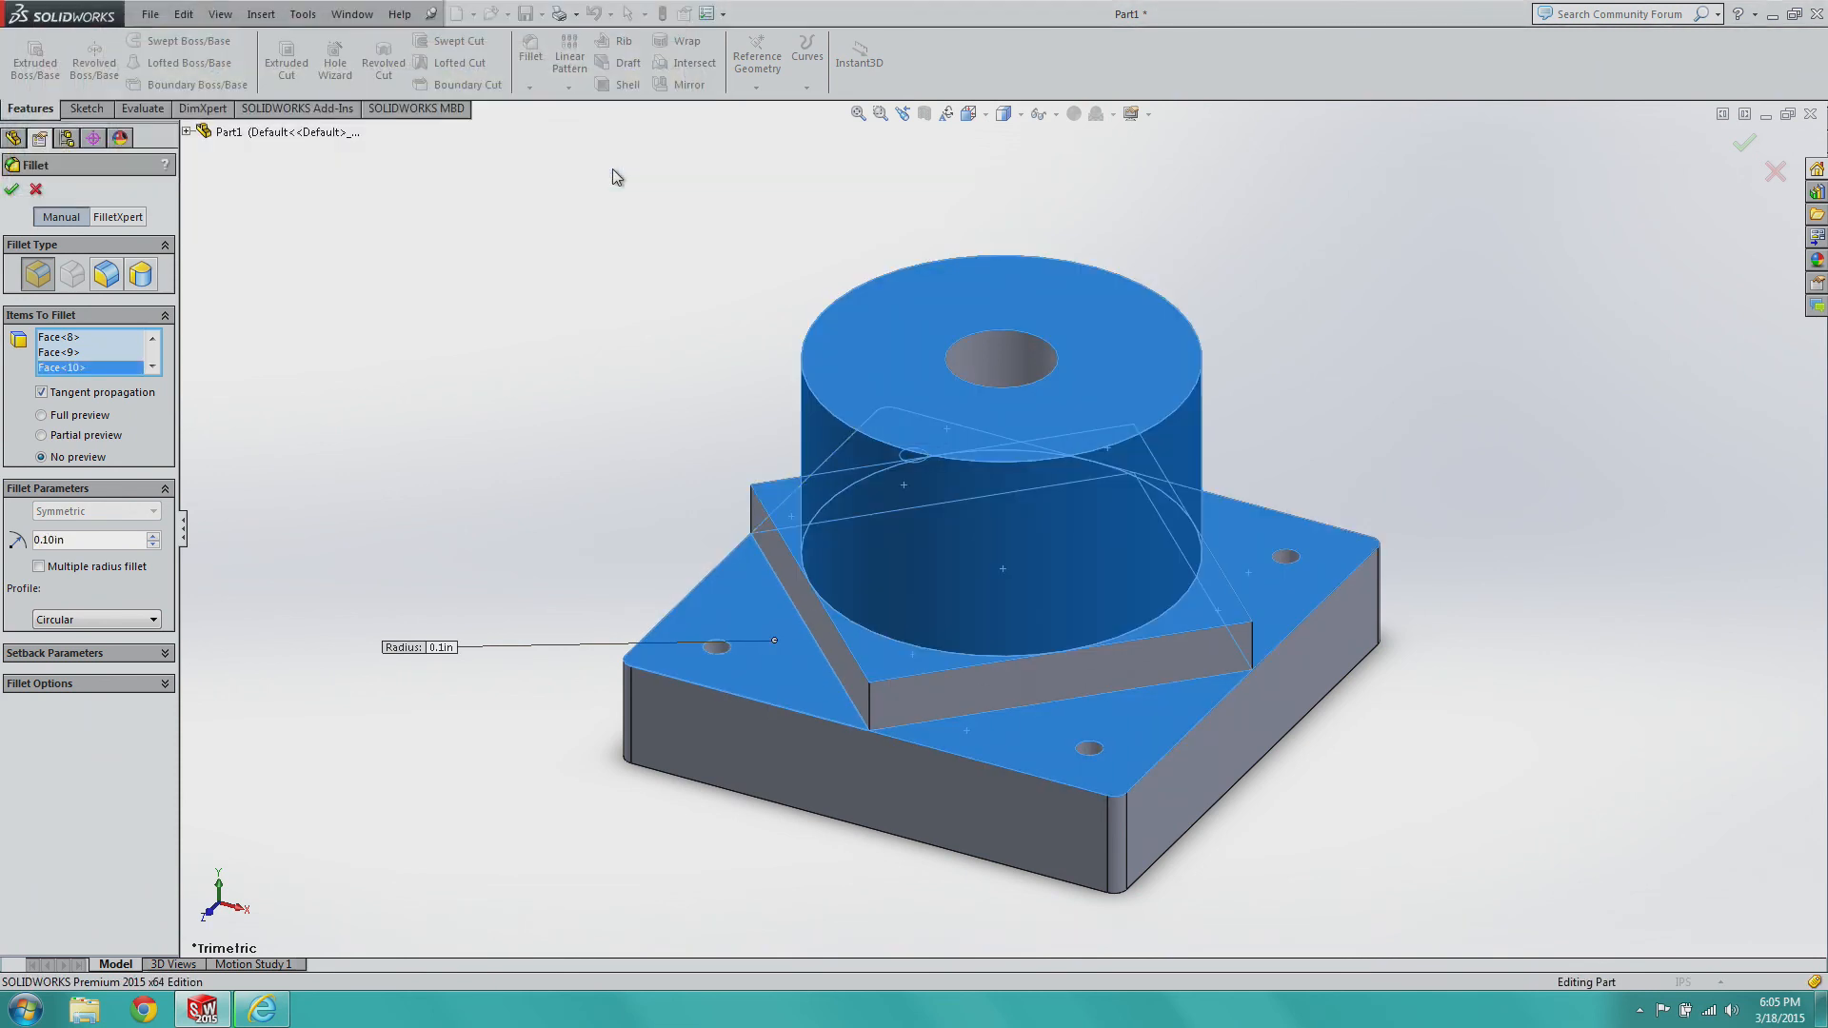
Discard the multi-face fillet and try a 0.10 in fillet on only the block's triangular top face at the front-left corner.
{"action": "left_click", "coordinate": [35, 188]}
{"action": "left_click", "coordinate": [530, 50]}
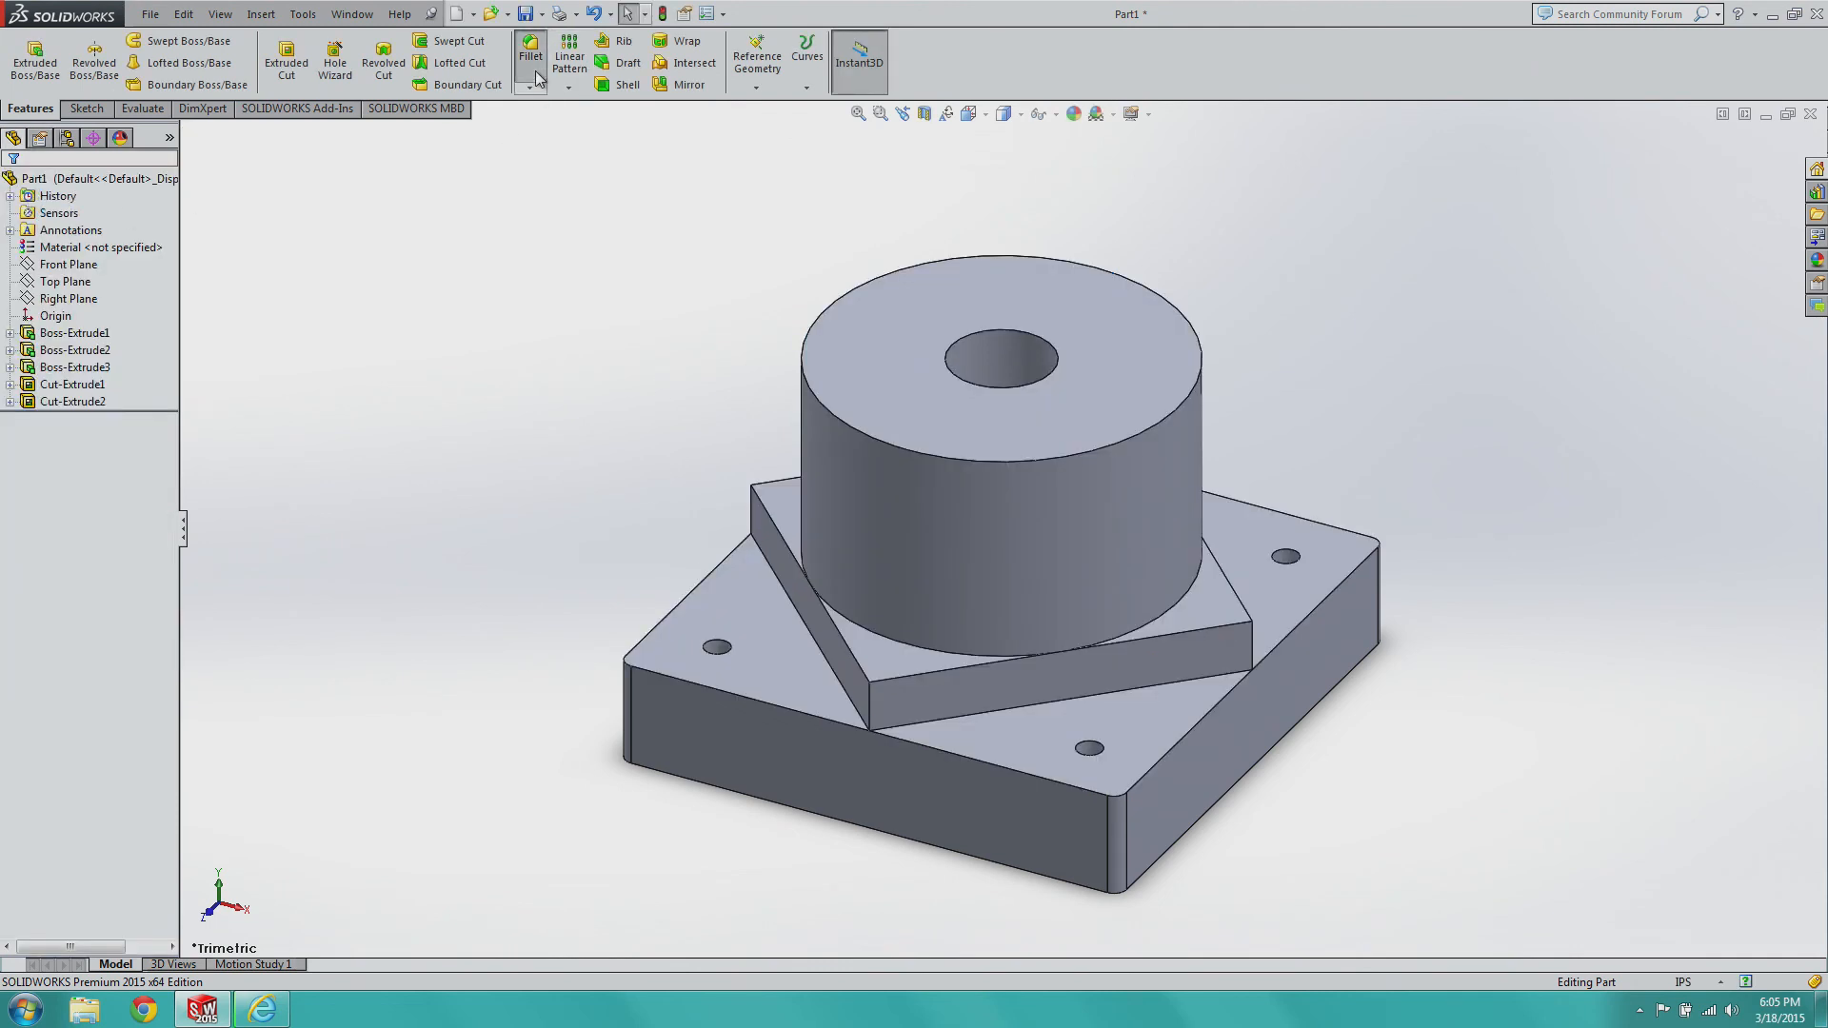
{"action": "left_click", "coordinate": [806, 686]}
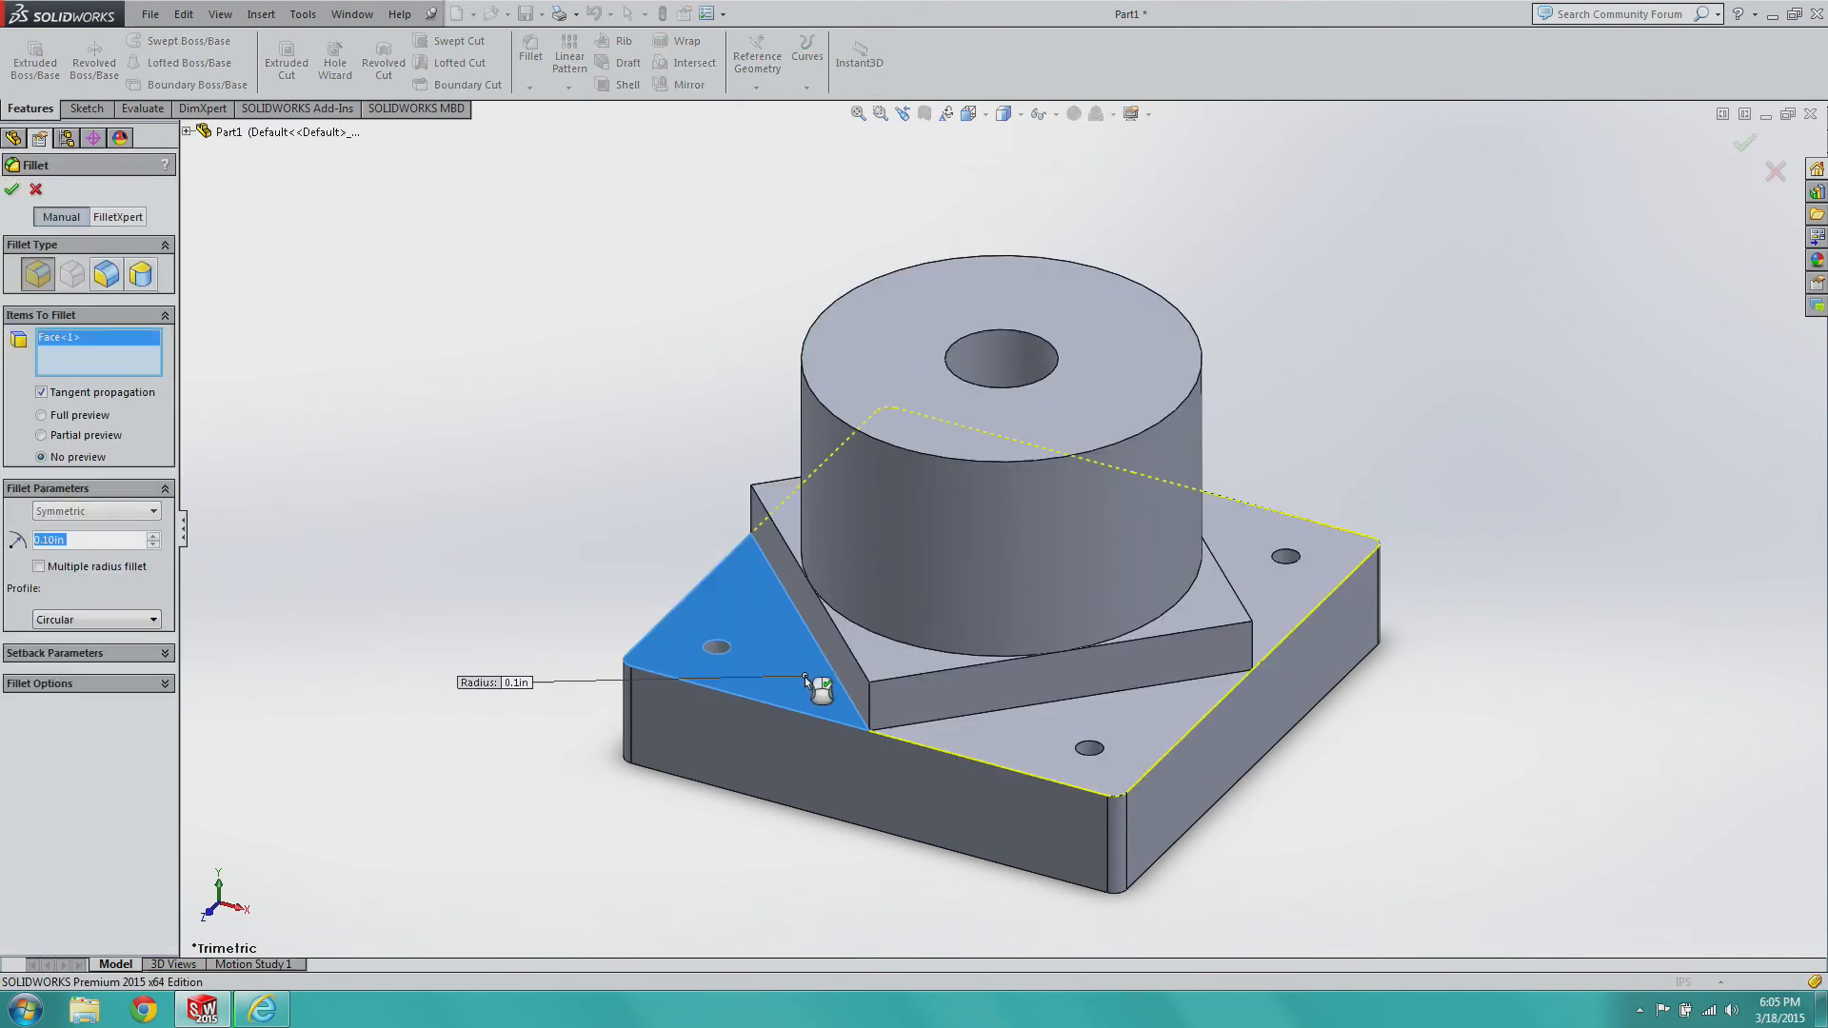
{"action": "left_click", "coordinate": [12, 189]}
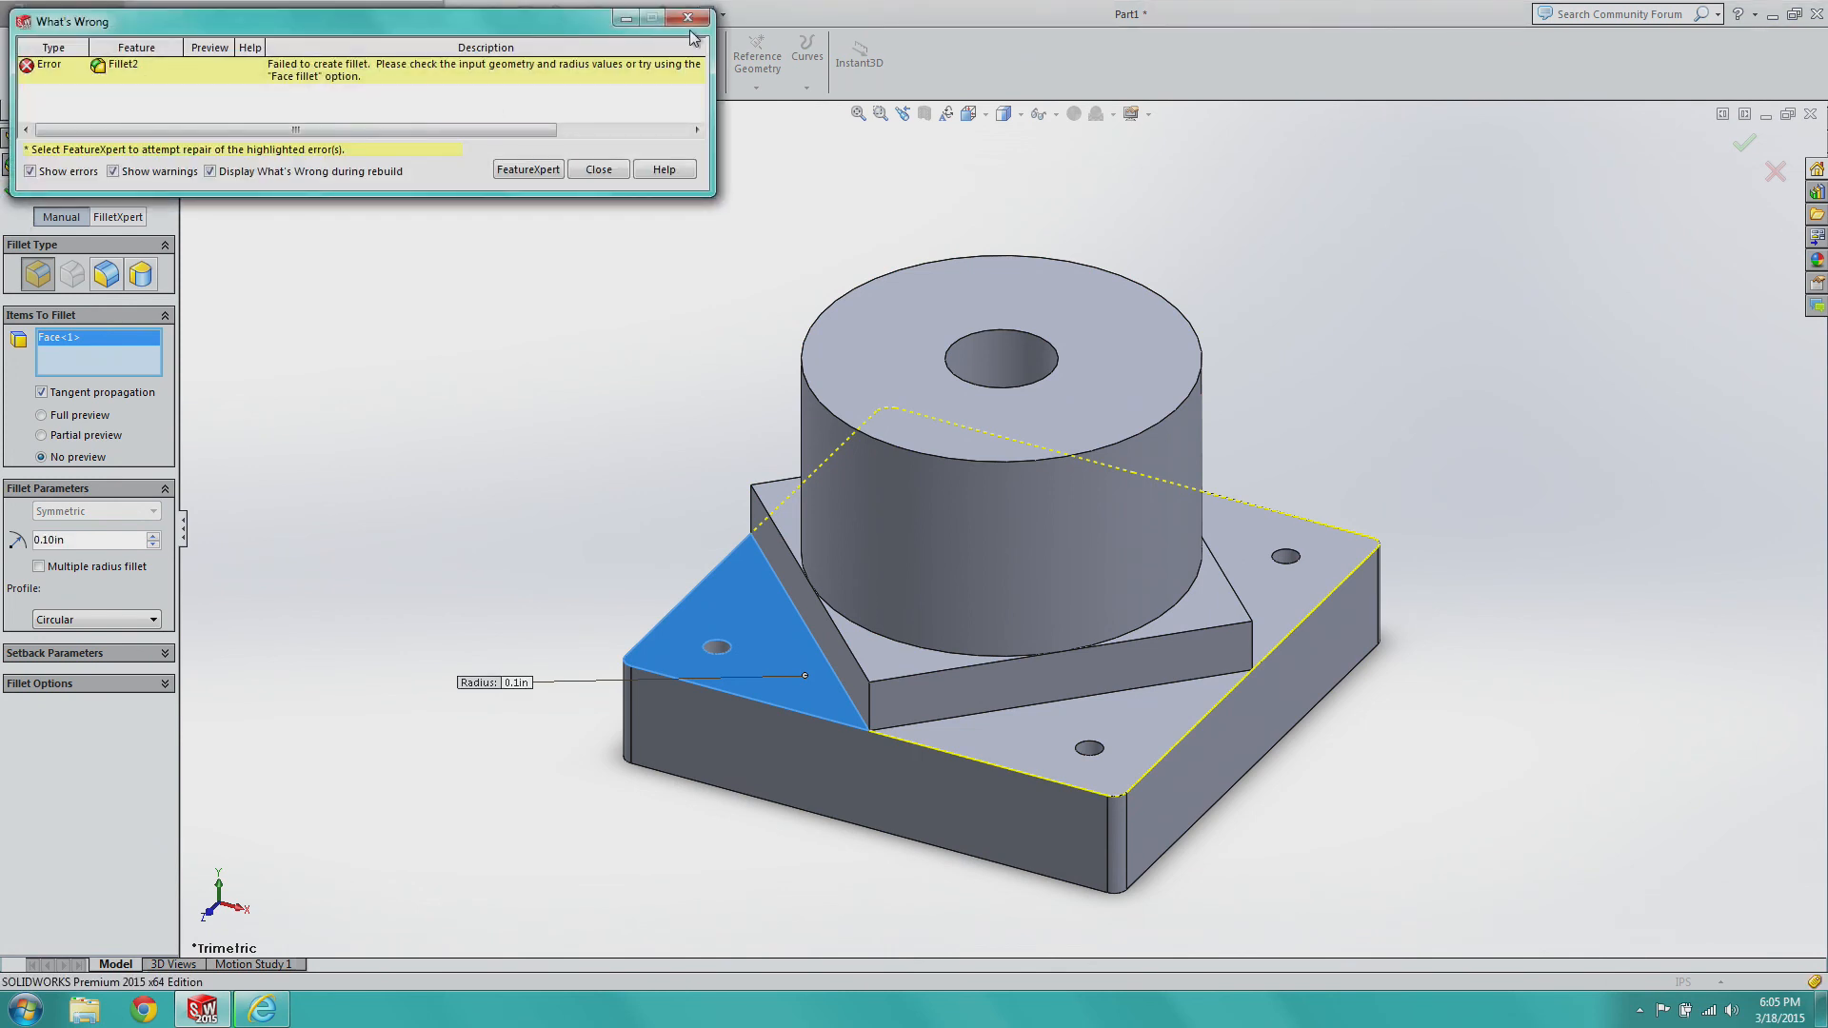
{"action": "left_click", "coordinate": [687, 18]}
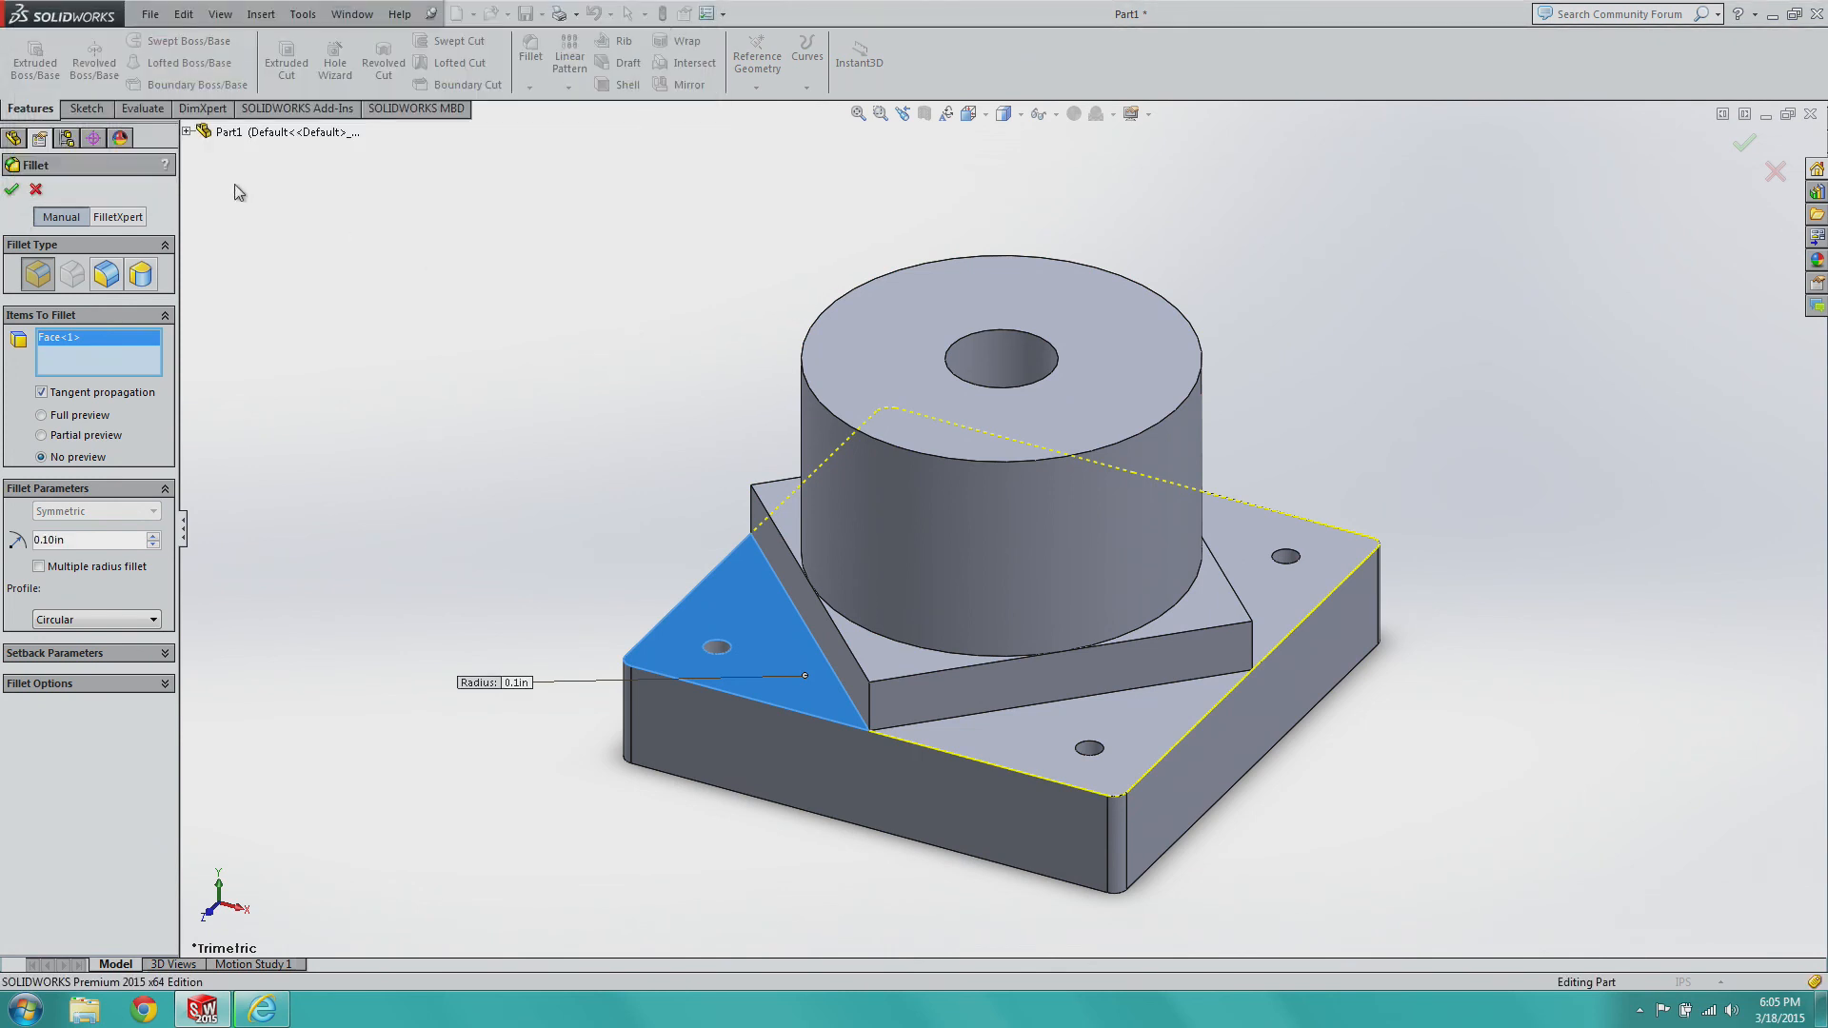
{"action": "left_click", "coordinate": [11, 188]}
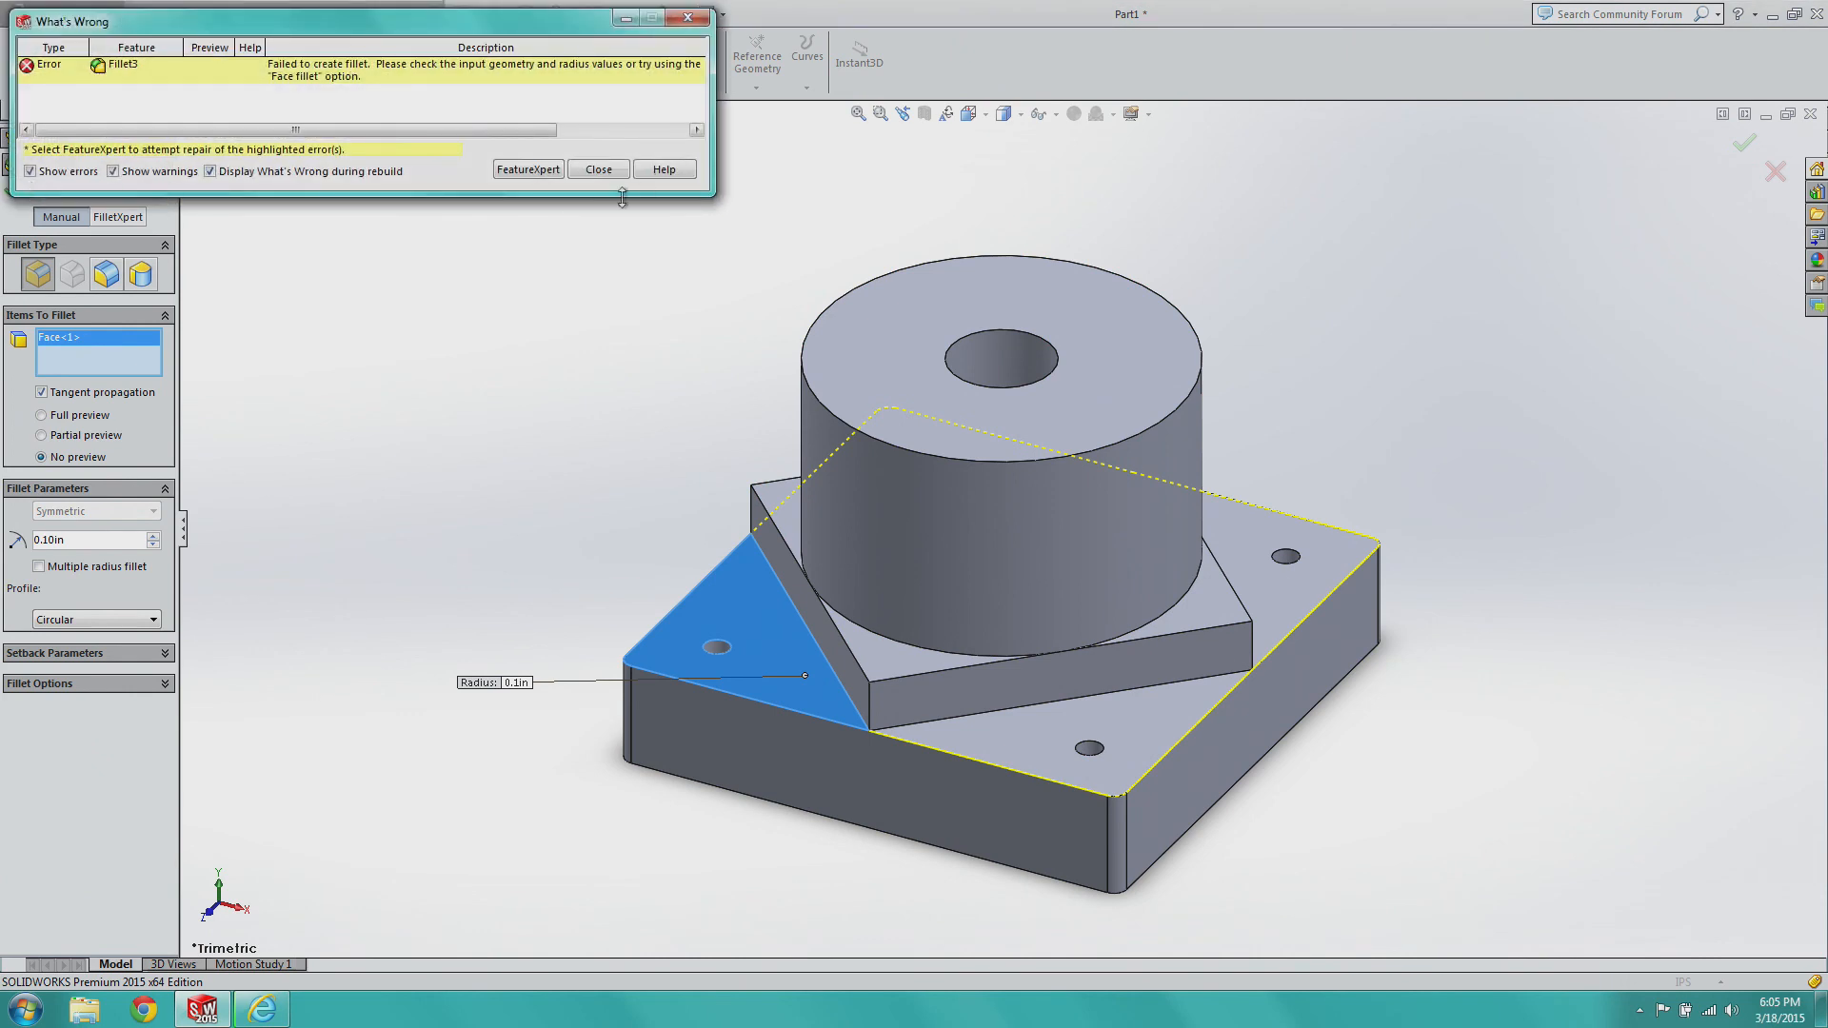
{"action": "left_click", "coordinate": [599, 170]}
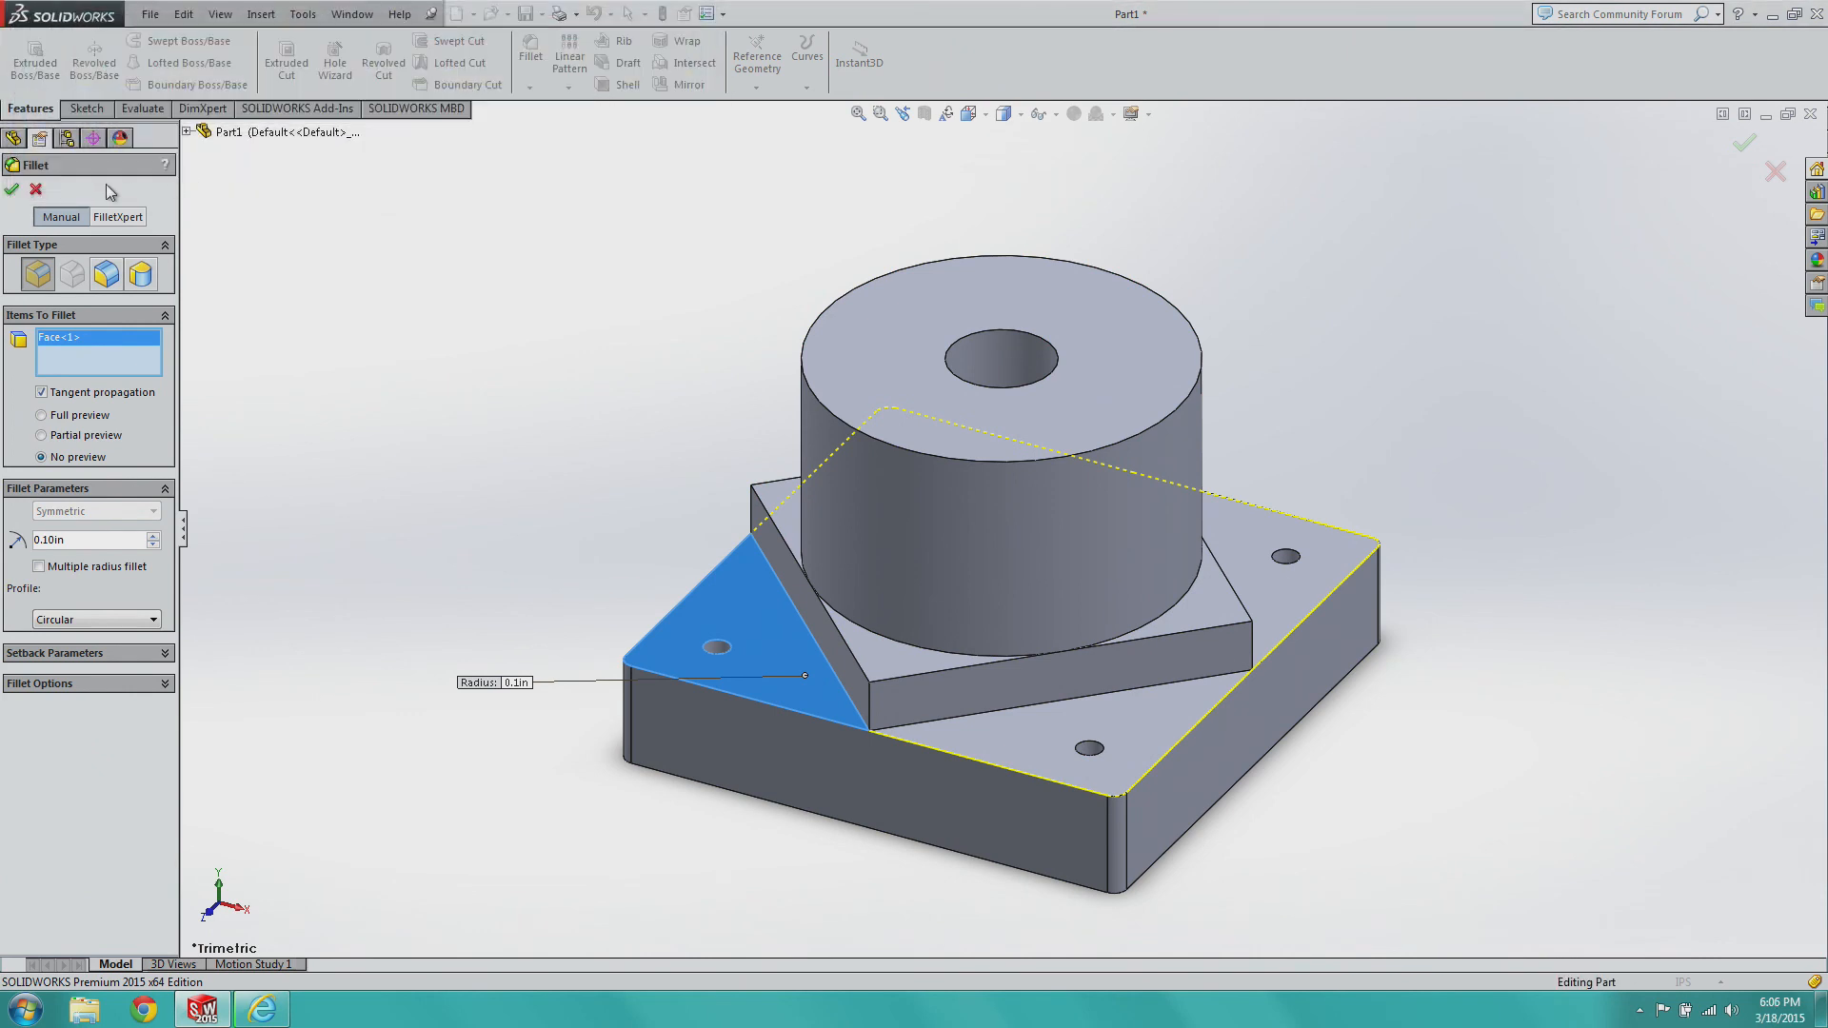
{"action": "left_click", "coordinate": [35, 188]}
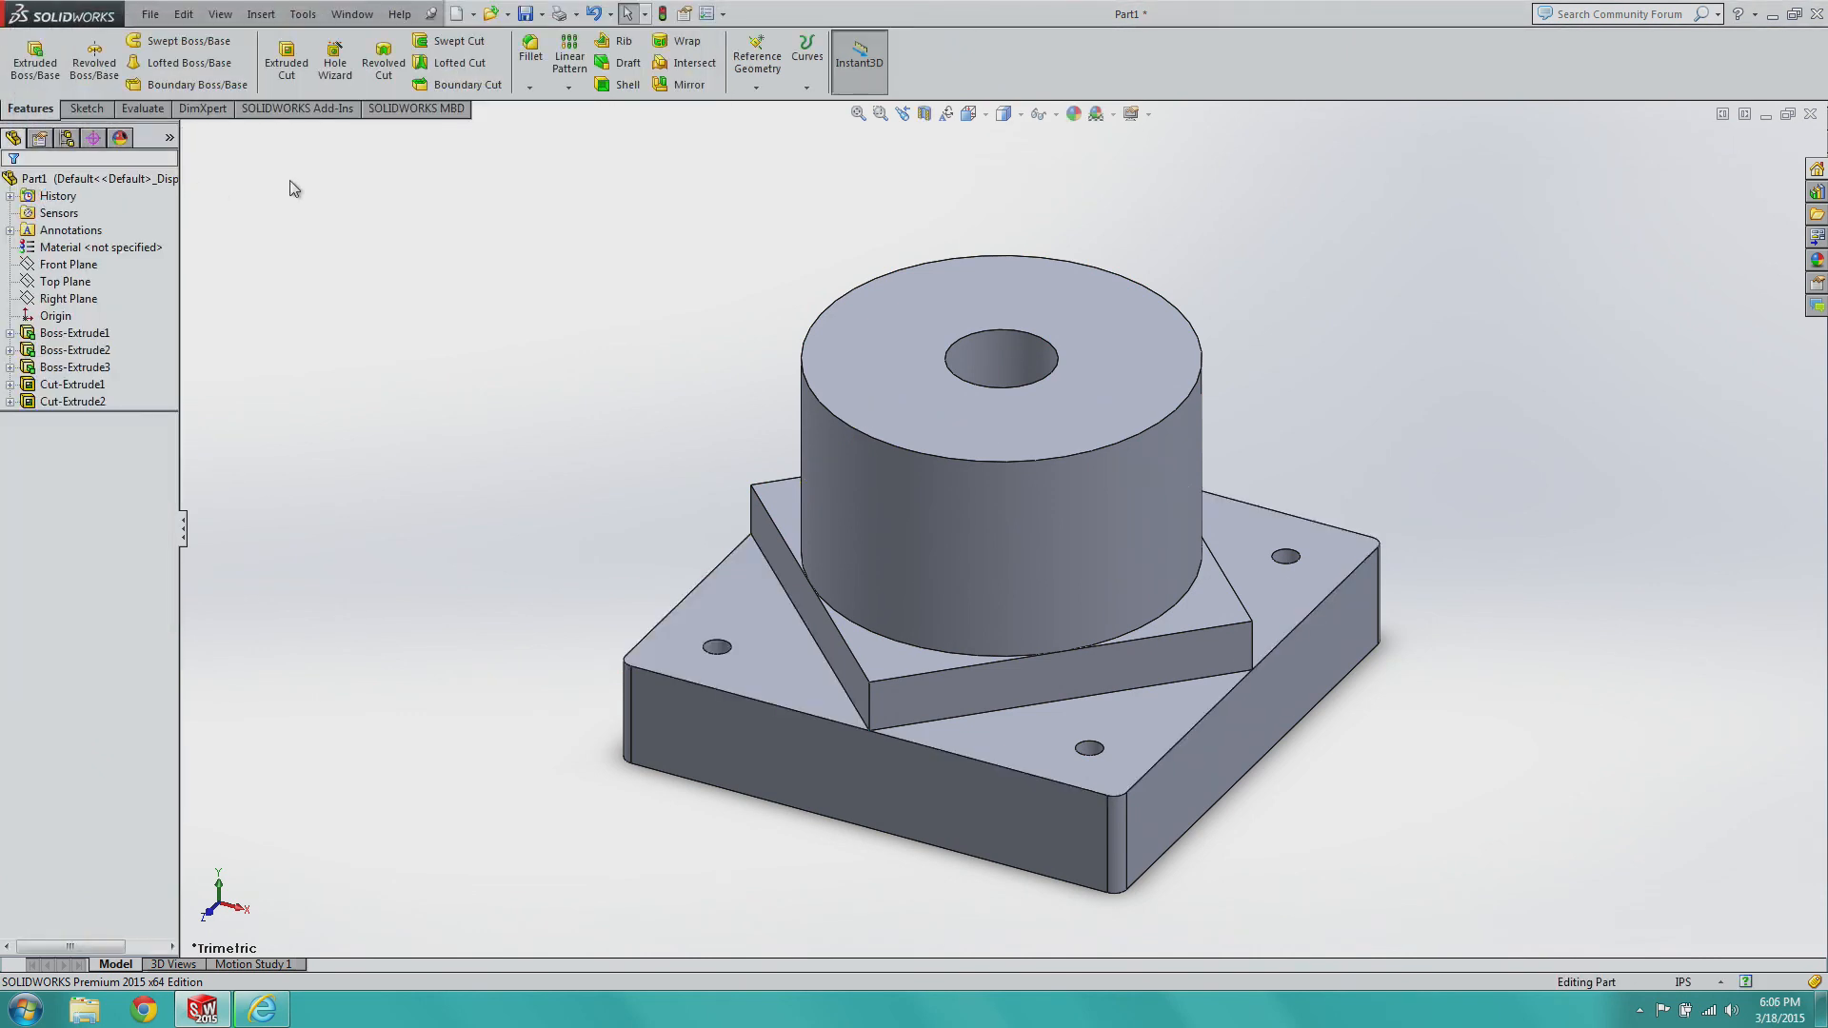
Fillet the cylinder's top face with a 0.10 in radius, rounding its outer rim and the bore's rim.
{"action": "left_click", "coordinate": [530, 53]}
{"action": "left_click", "coordinate": [868, 304]}
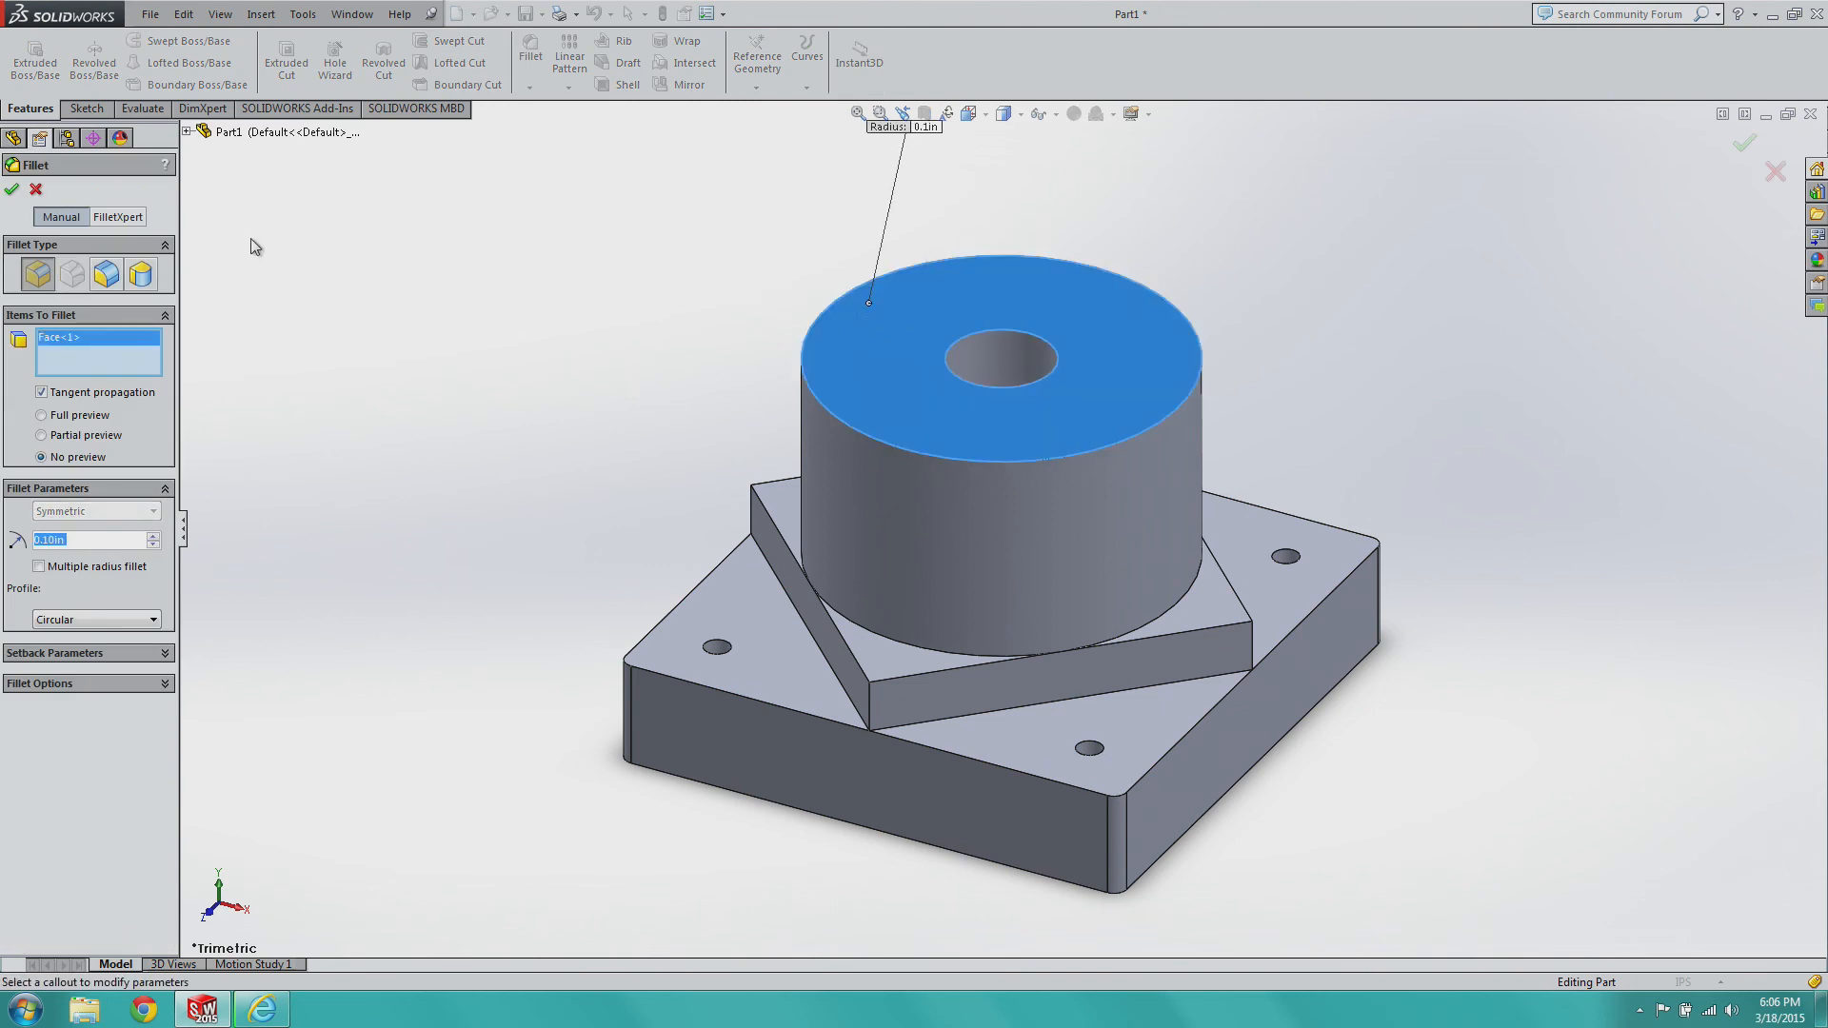
{"action": "left_click", "coordinate": [12, 189]}
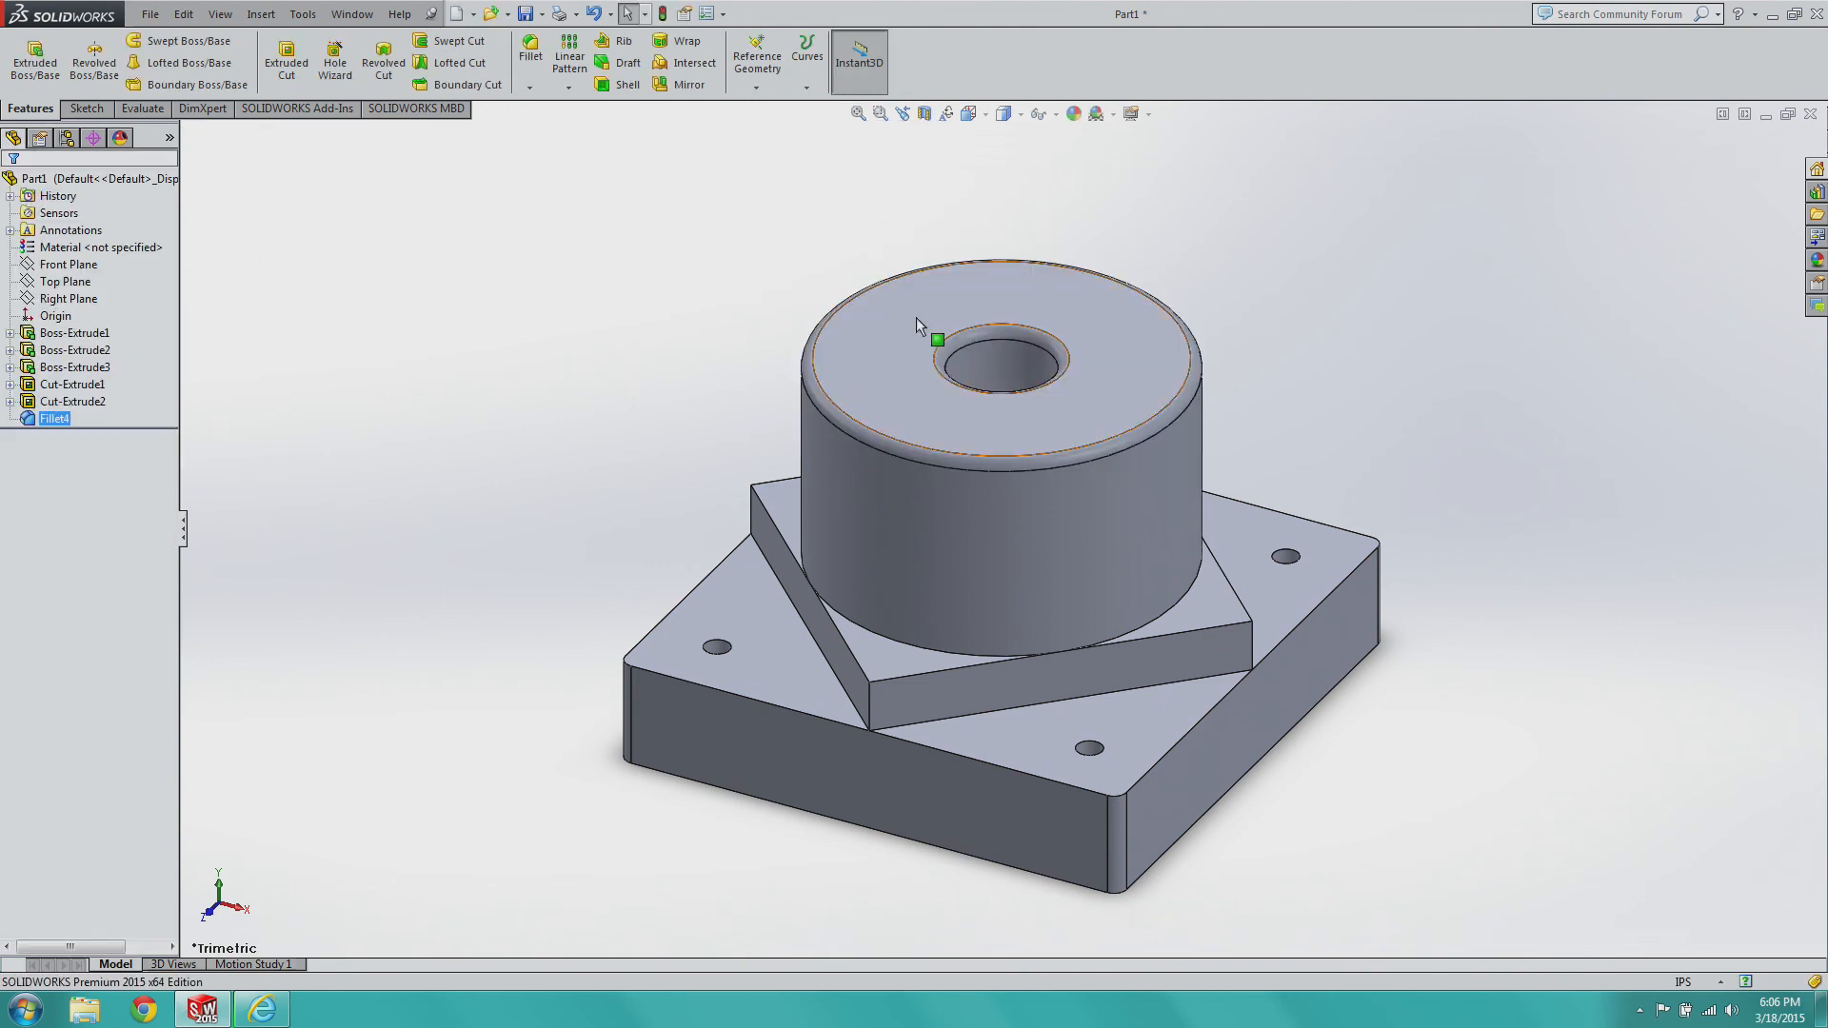
{"action": "scroll", "coordinate": [1074, 291], "scroll_direction": "down", "scroll_amount": 4}
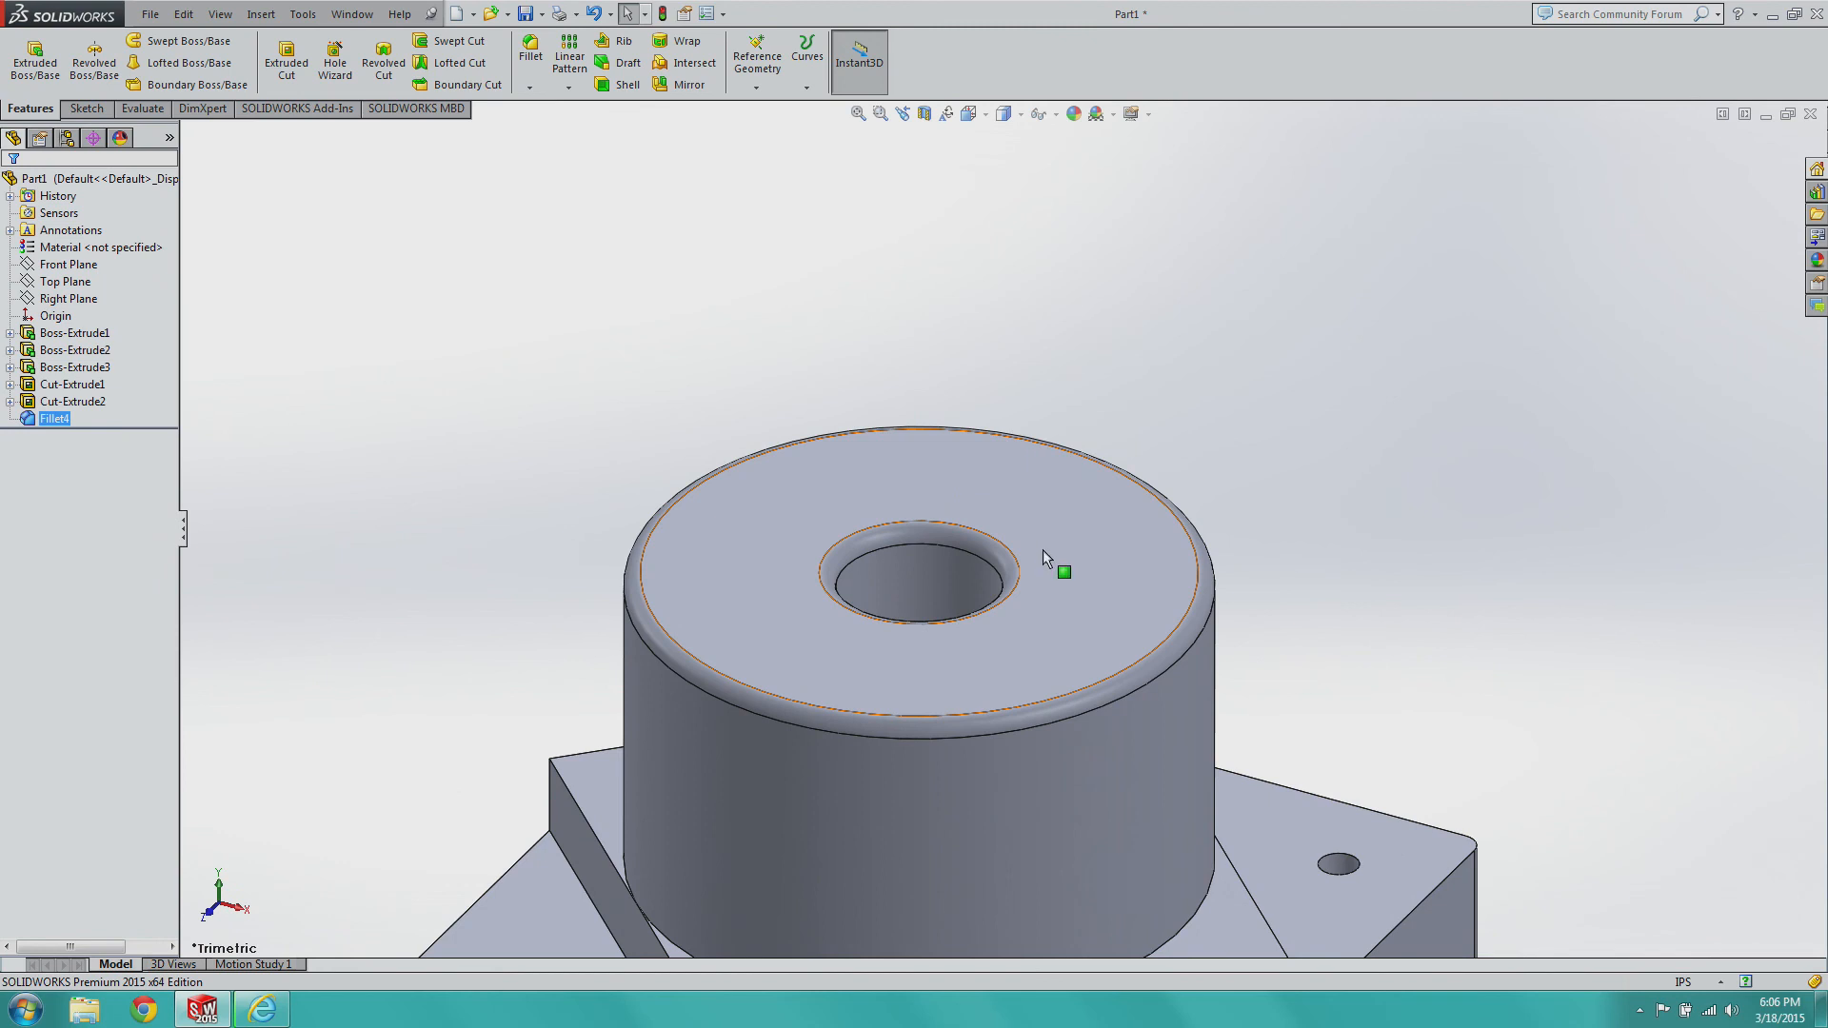
{"action": "scroll", "coordinate": [1052, 538], "scroll_direction": "down", "scroll_amount": 3}
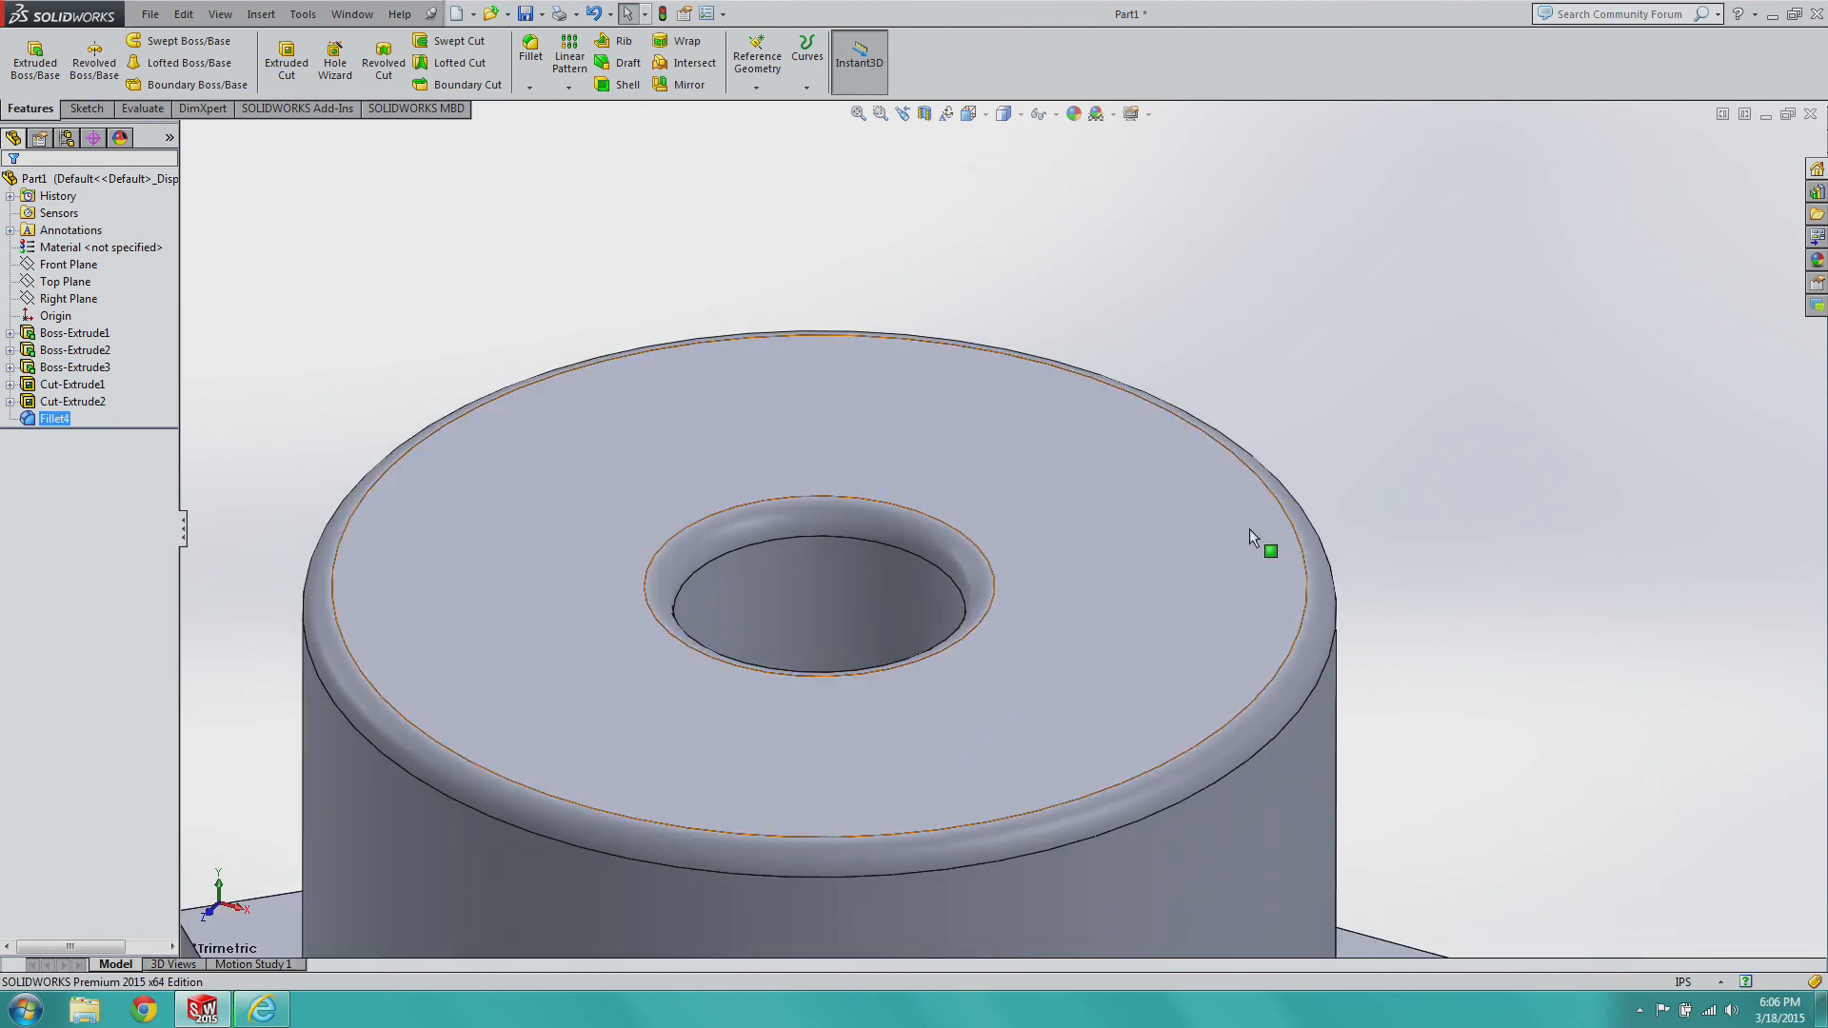
Apply a 0.10 in fillet to the edge where the diamond's front-right side meets the block's top.
{"action": "scroll", "coordinate": [1249, 528], "scroll_direction": "up", "scroll_amount": 5}
{"action": "scroll", "coordinate": [1047, 666], "scroll_direction": "down", "scroll_amount": 3}
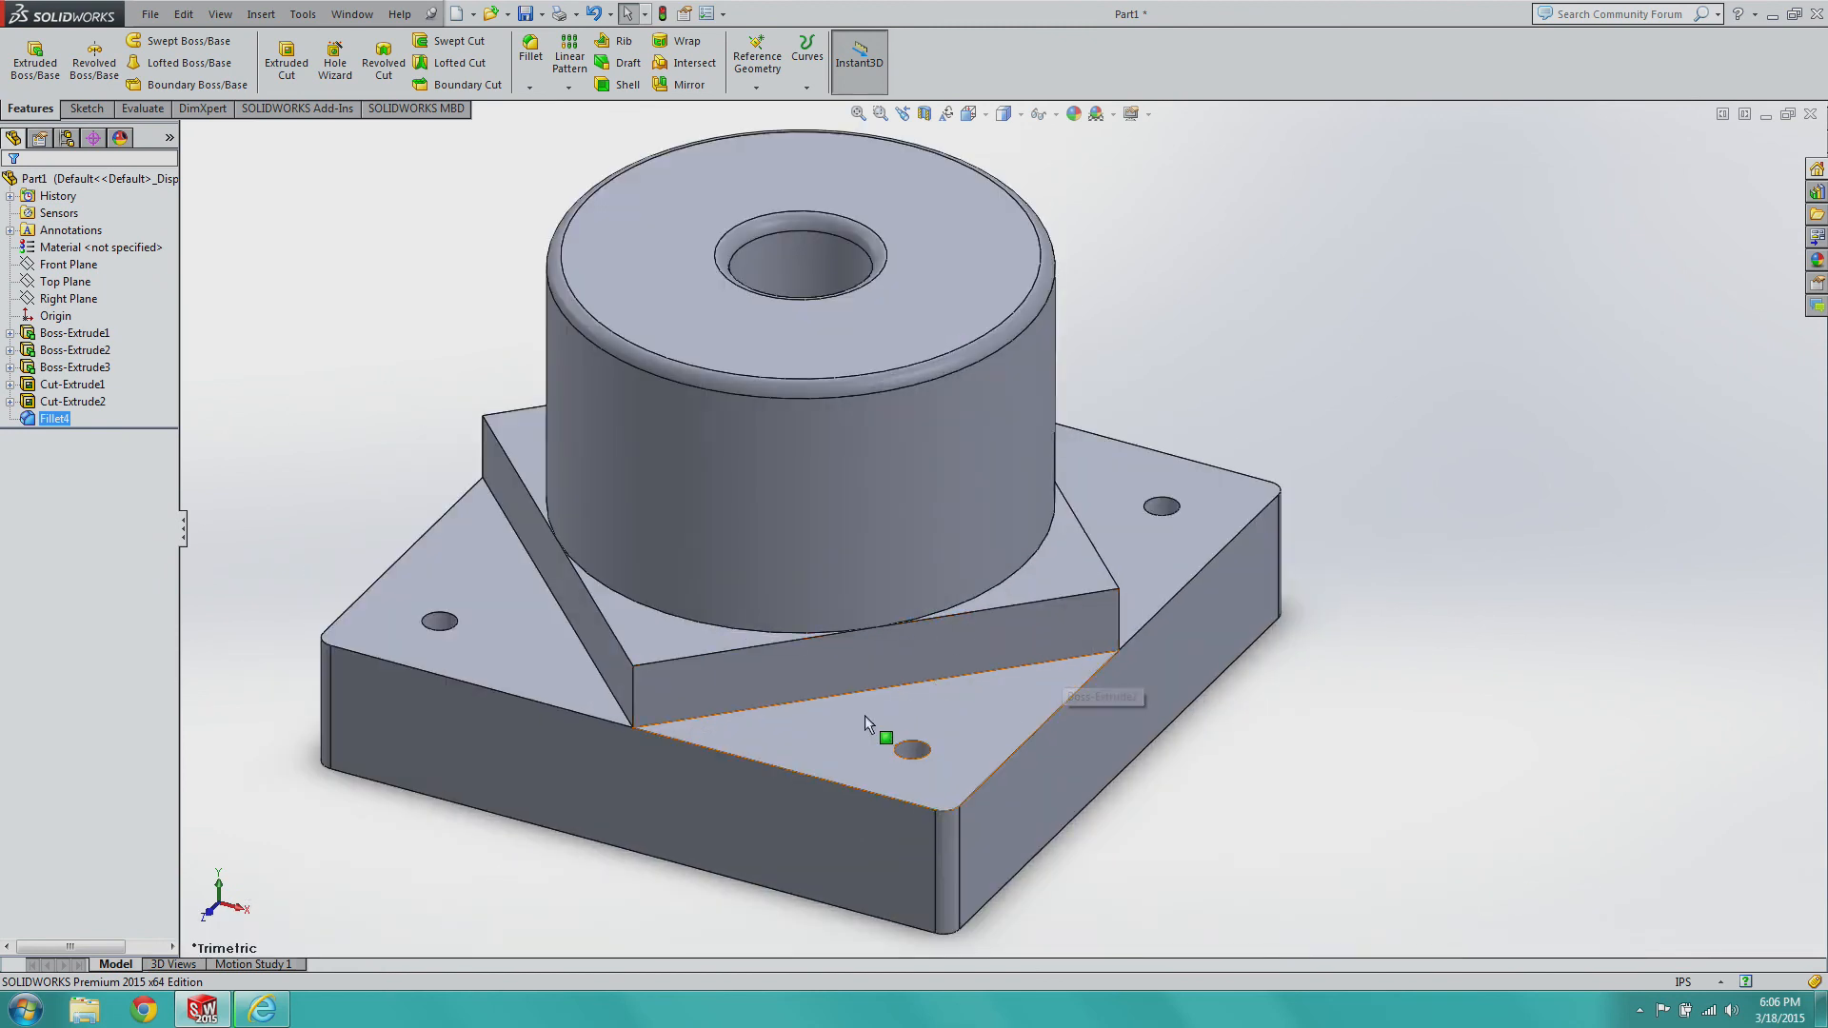
{"action": "scroll", "coordinate": [861, 701], "scroll_direction": "down", "scroll_amount": 2}
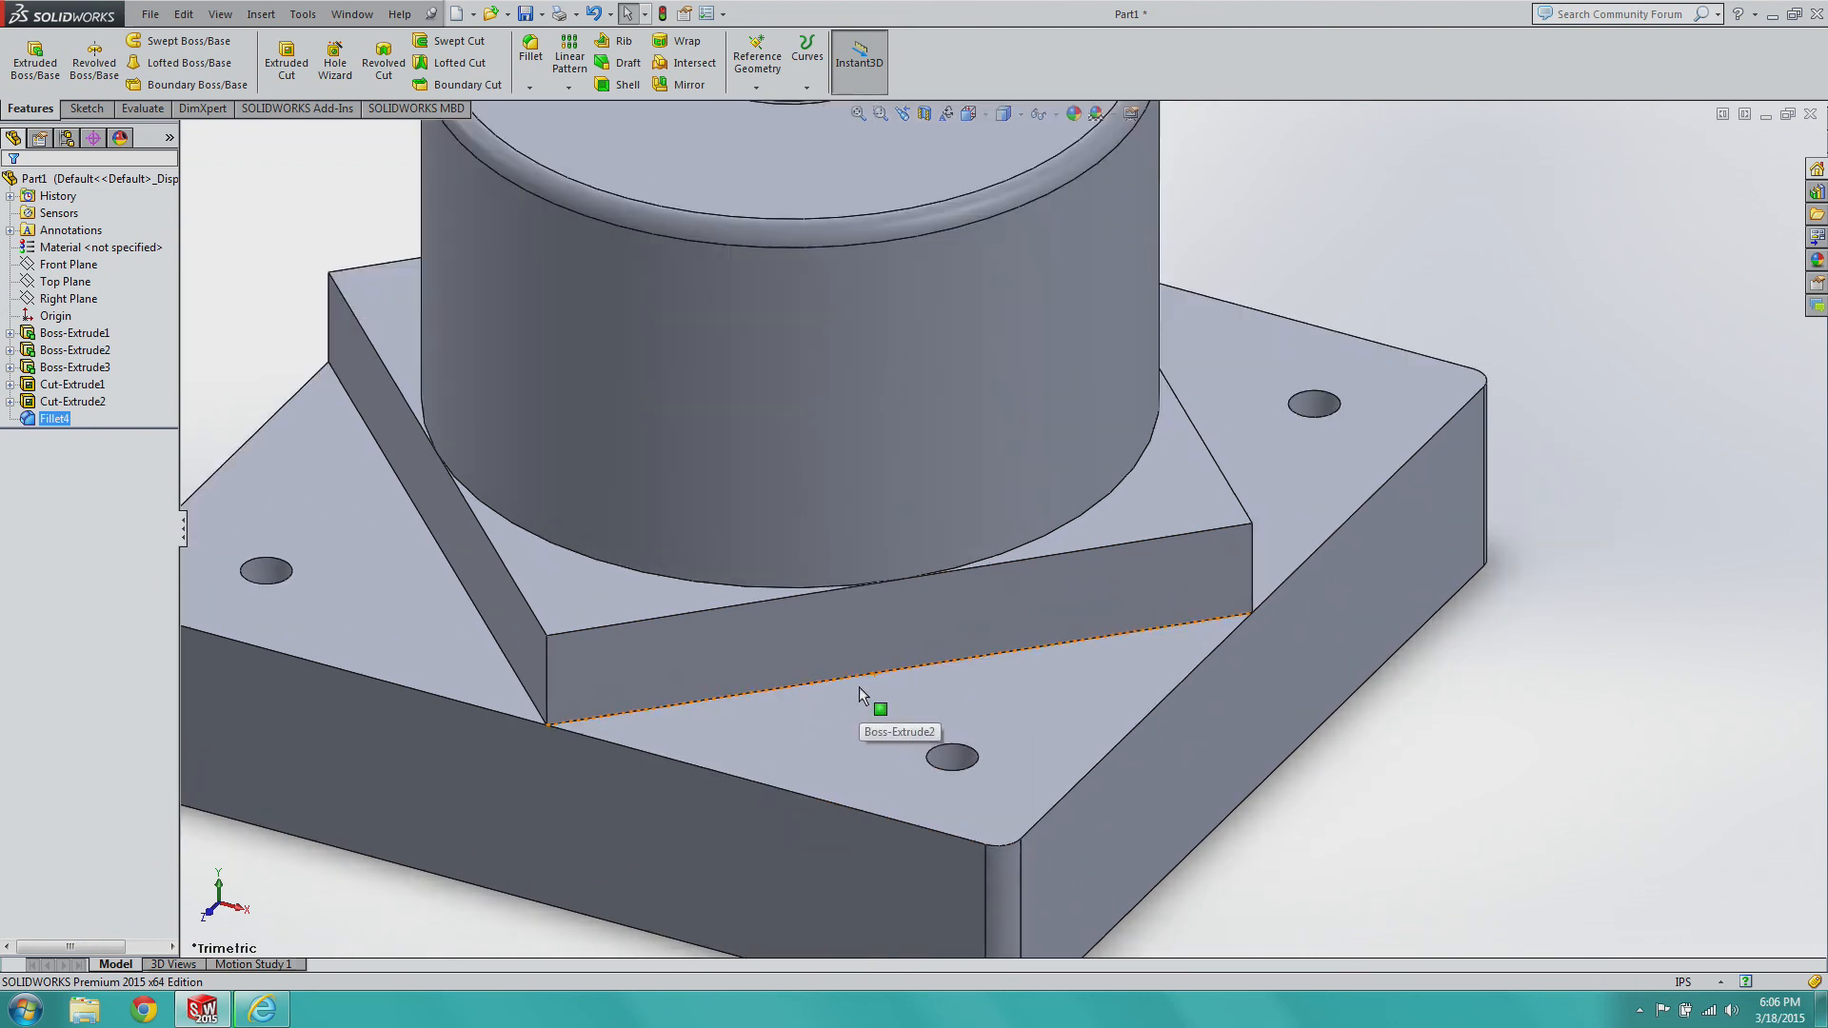
{"action": "left_click", "coordinate": [526, 69]}
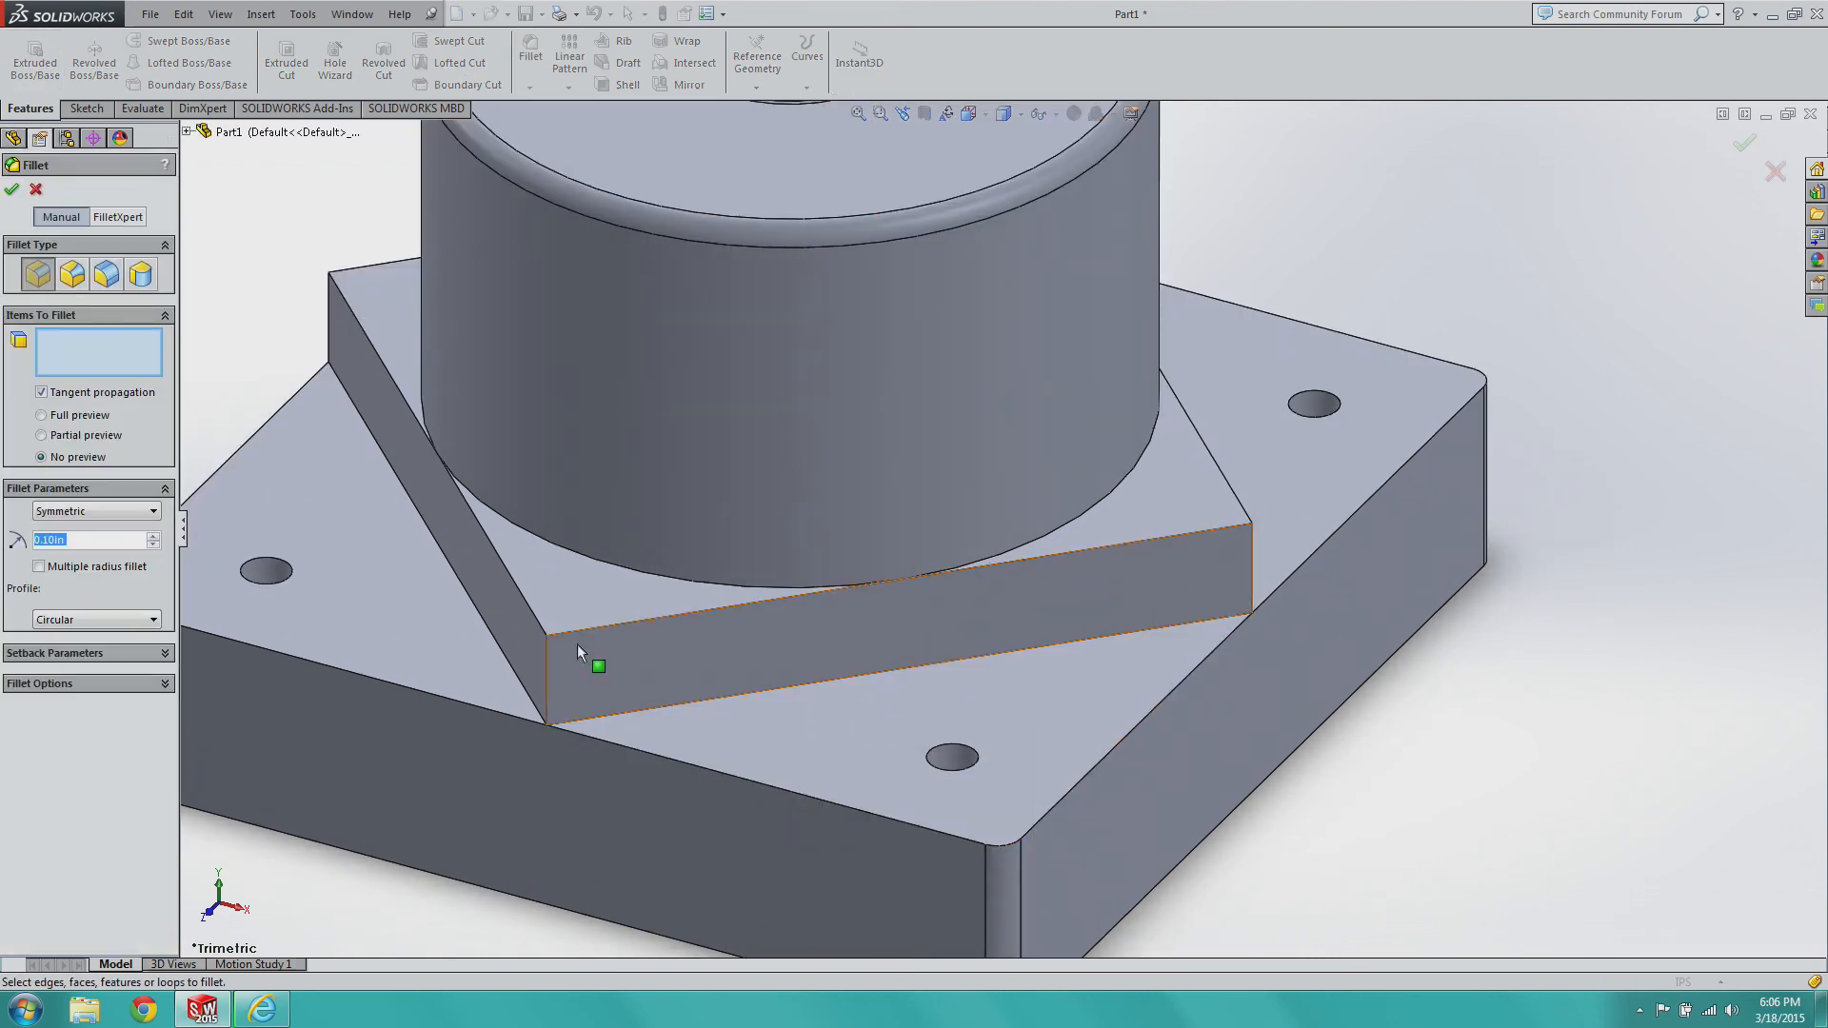
{"action": "left_click", "coordinate": [646, 706]}
{"action": "left_click", "coordinate": [11, 188]}
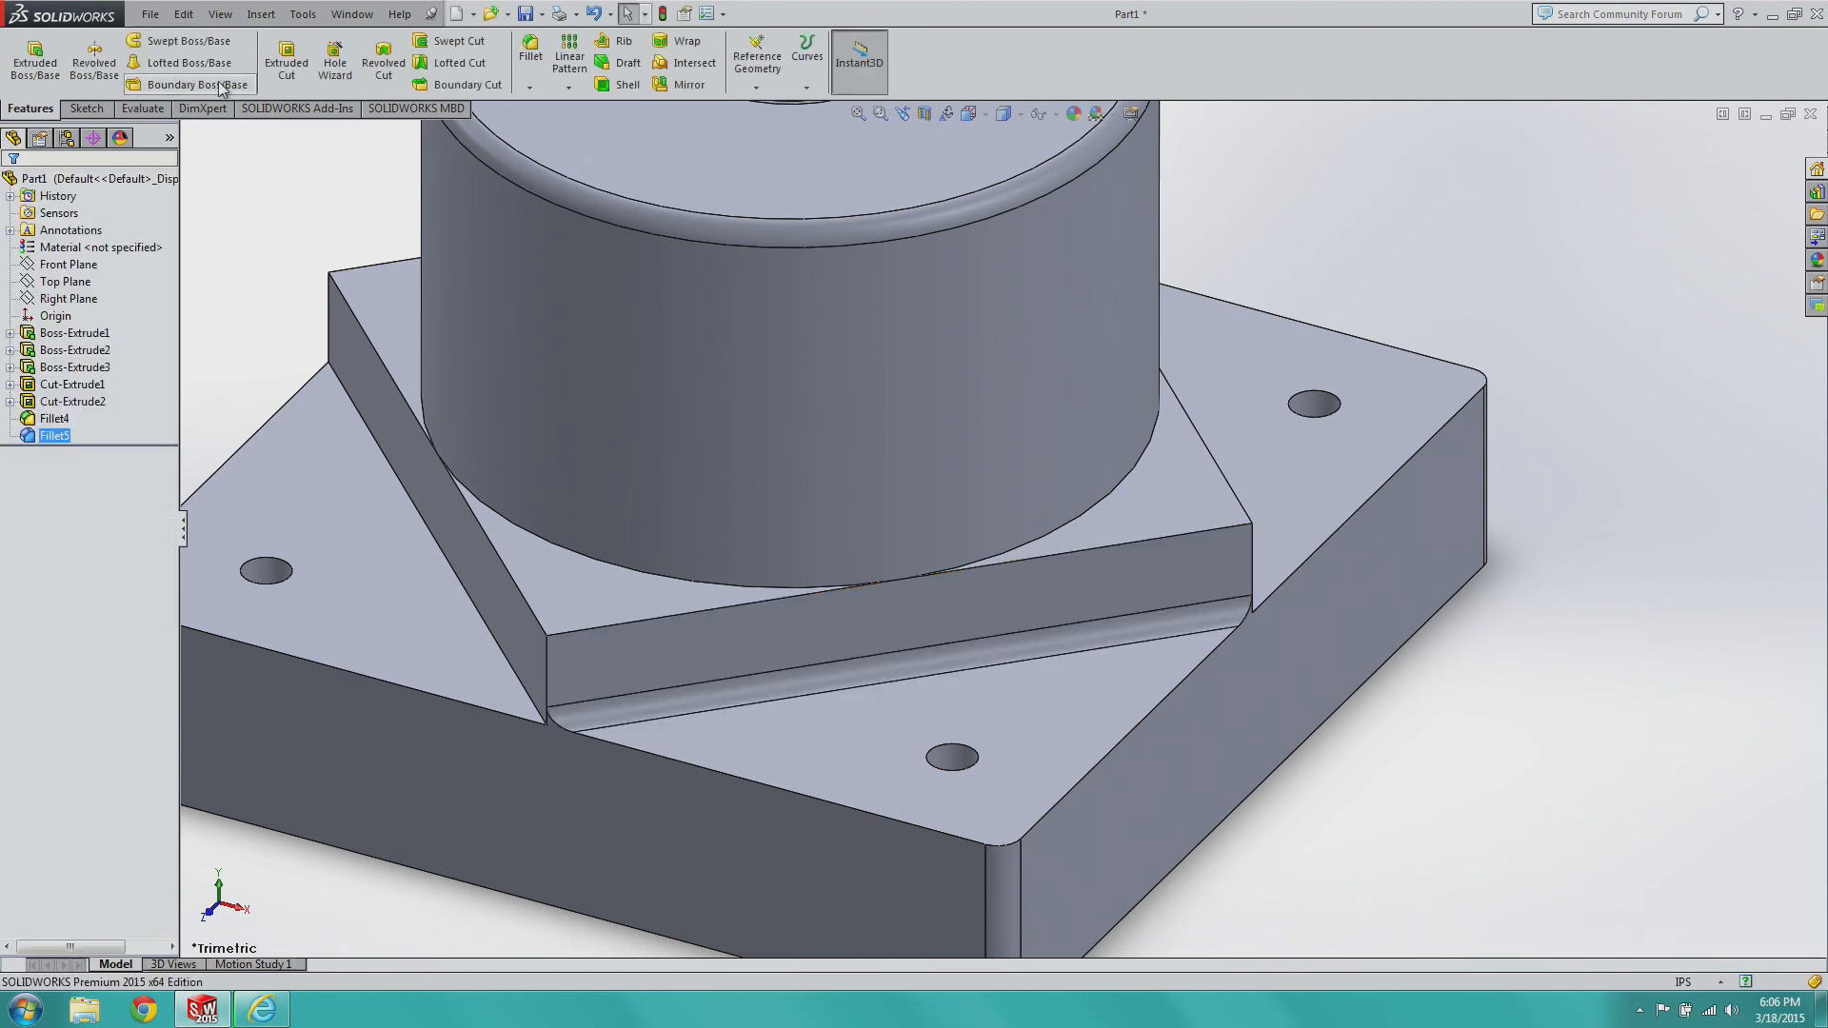
Apply a 0.10 in fillet to the edge where the diamond's front-left side meets the block's top.
{"action": "left_click", "coordinate": [541, 65]}
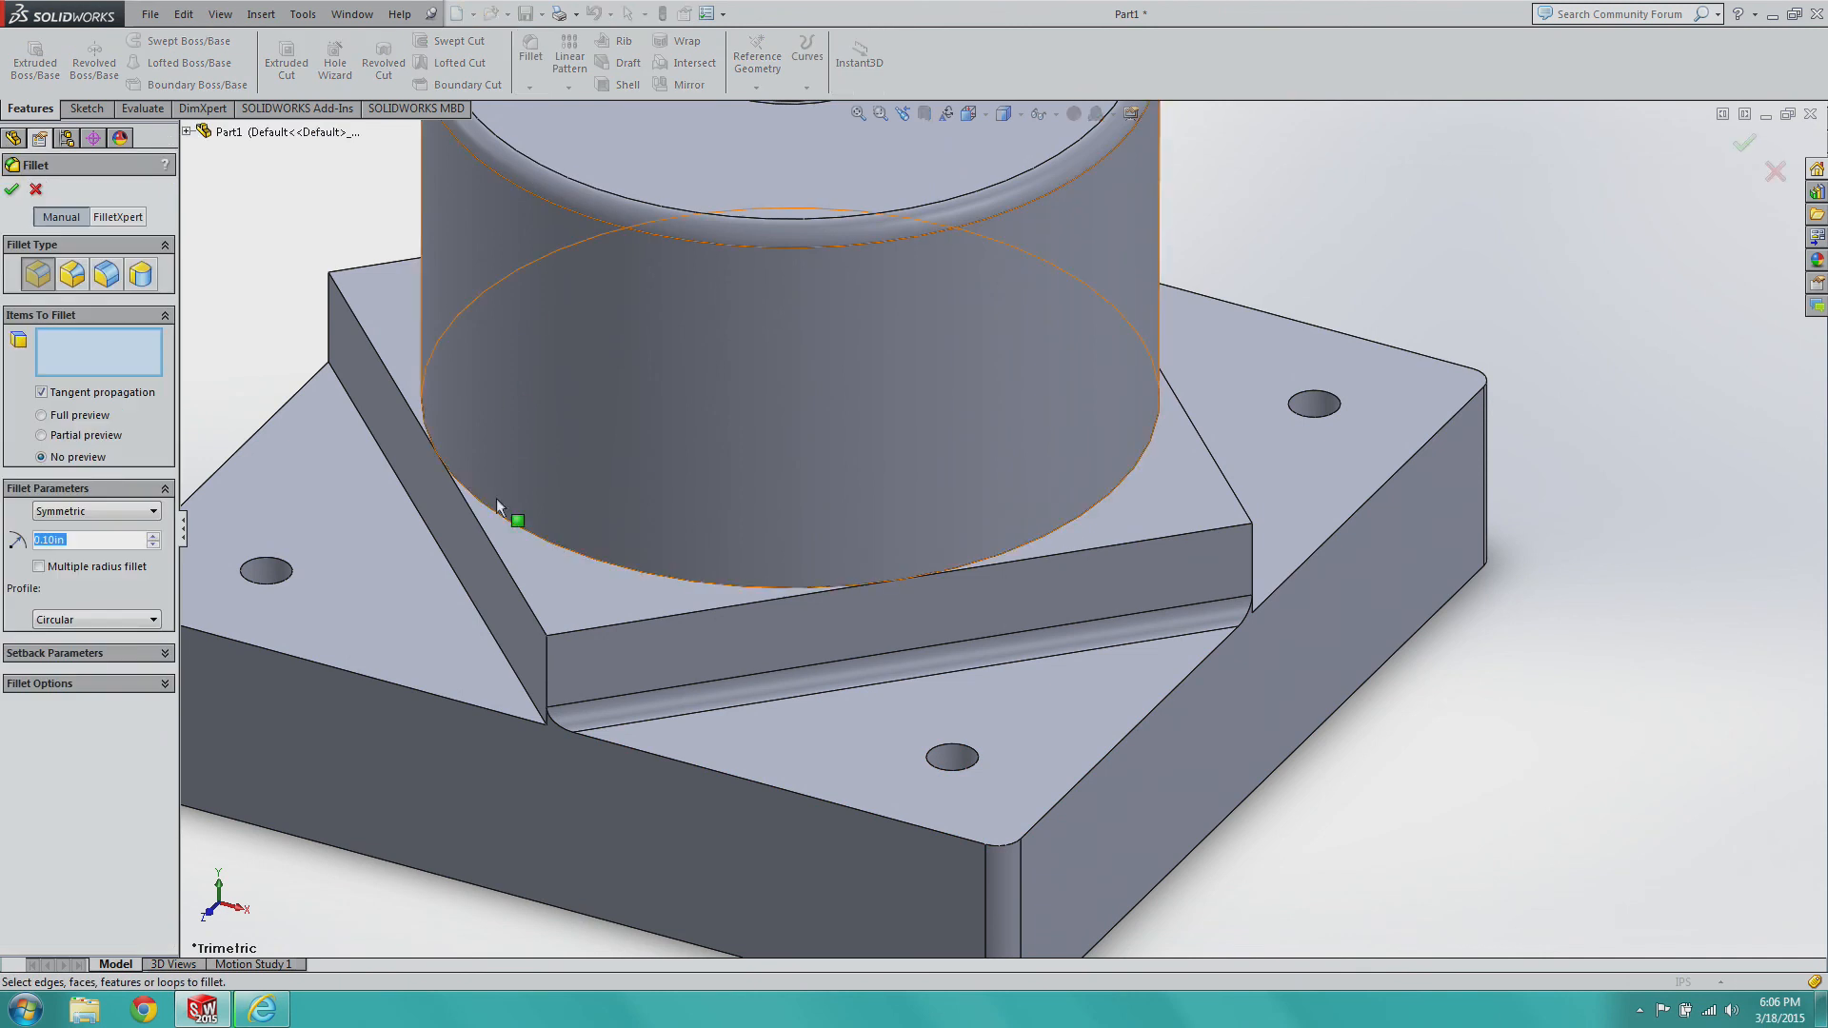
{"action": "left_click", "coordinate": [470, 602]}
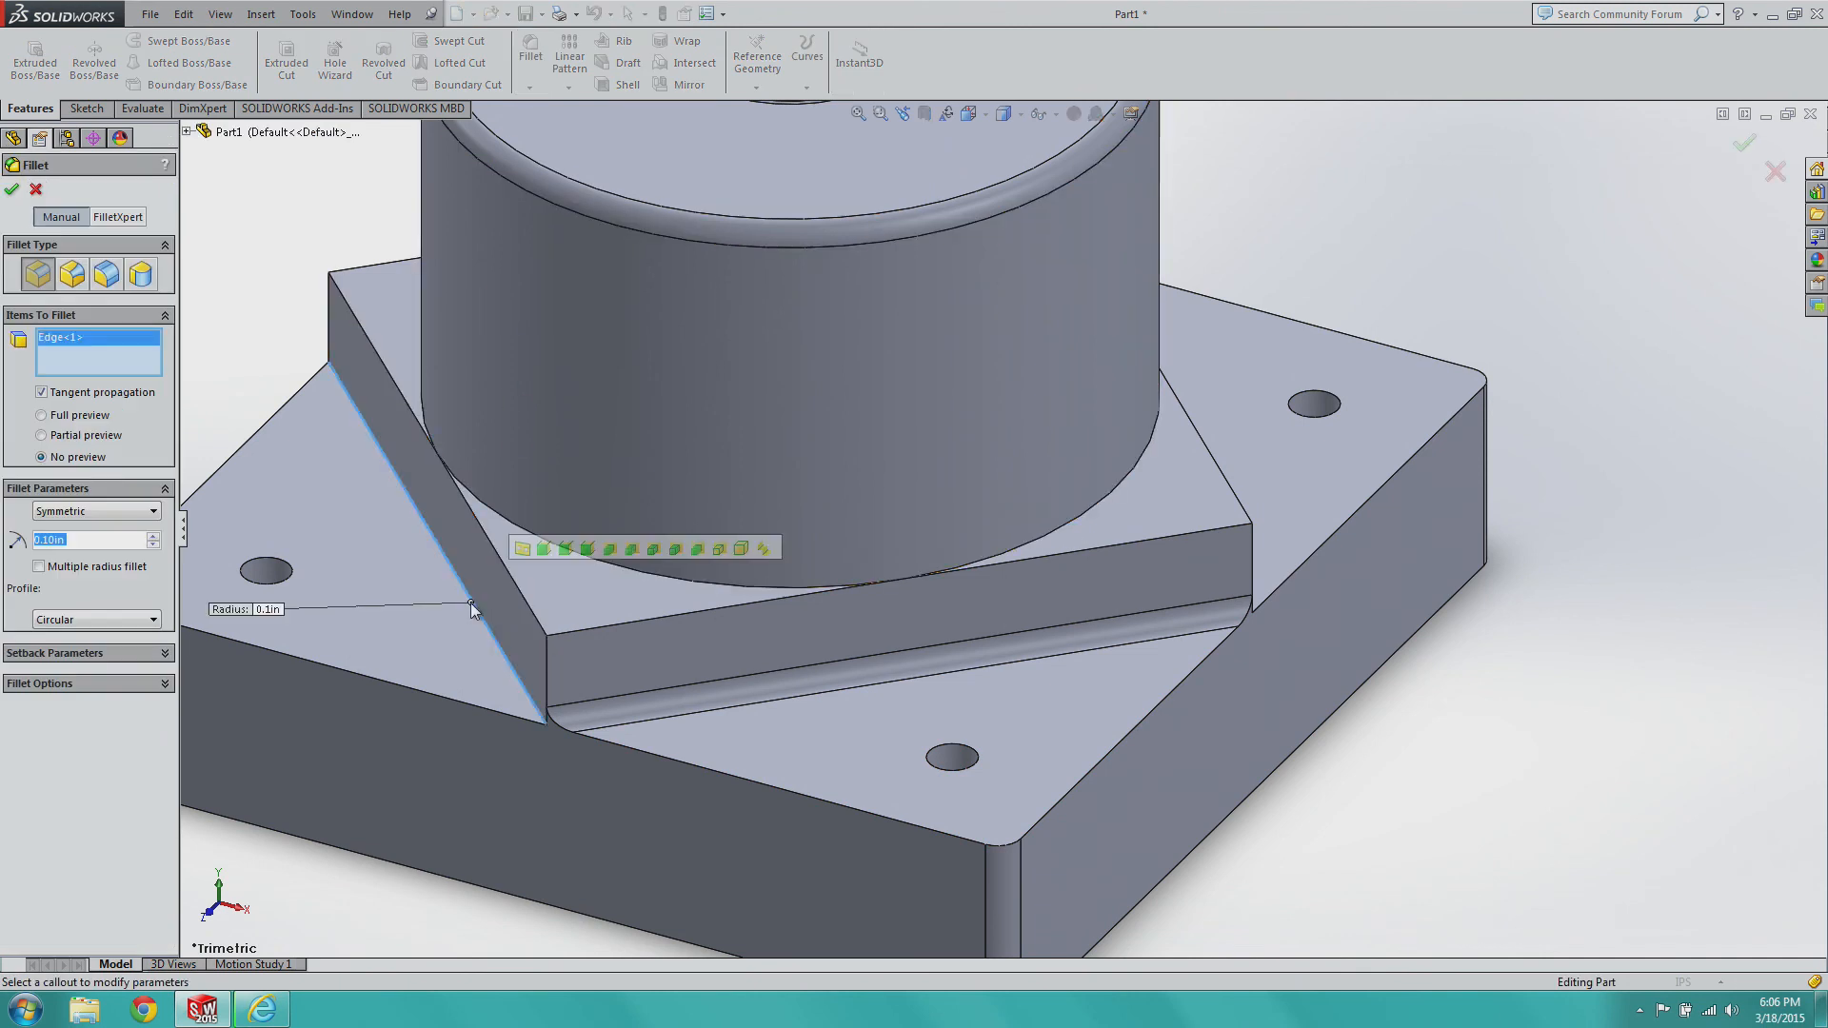
{"action": "left_click", "coordinate": [11, 188]}
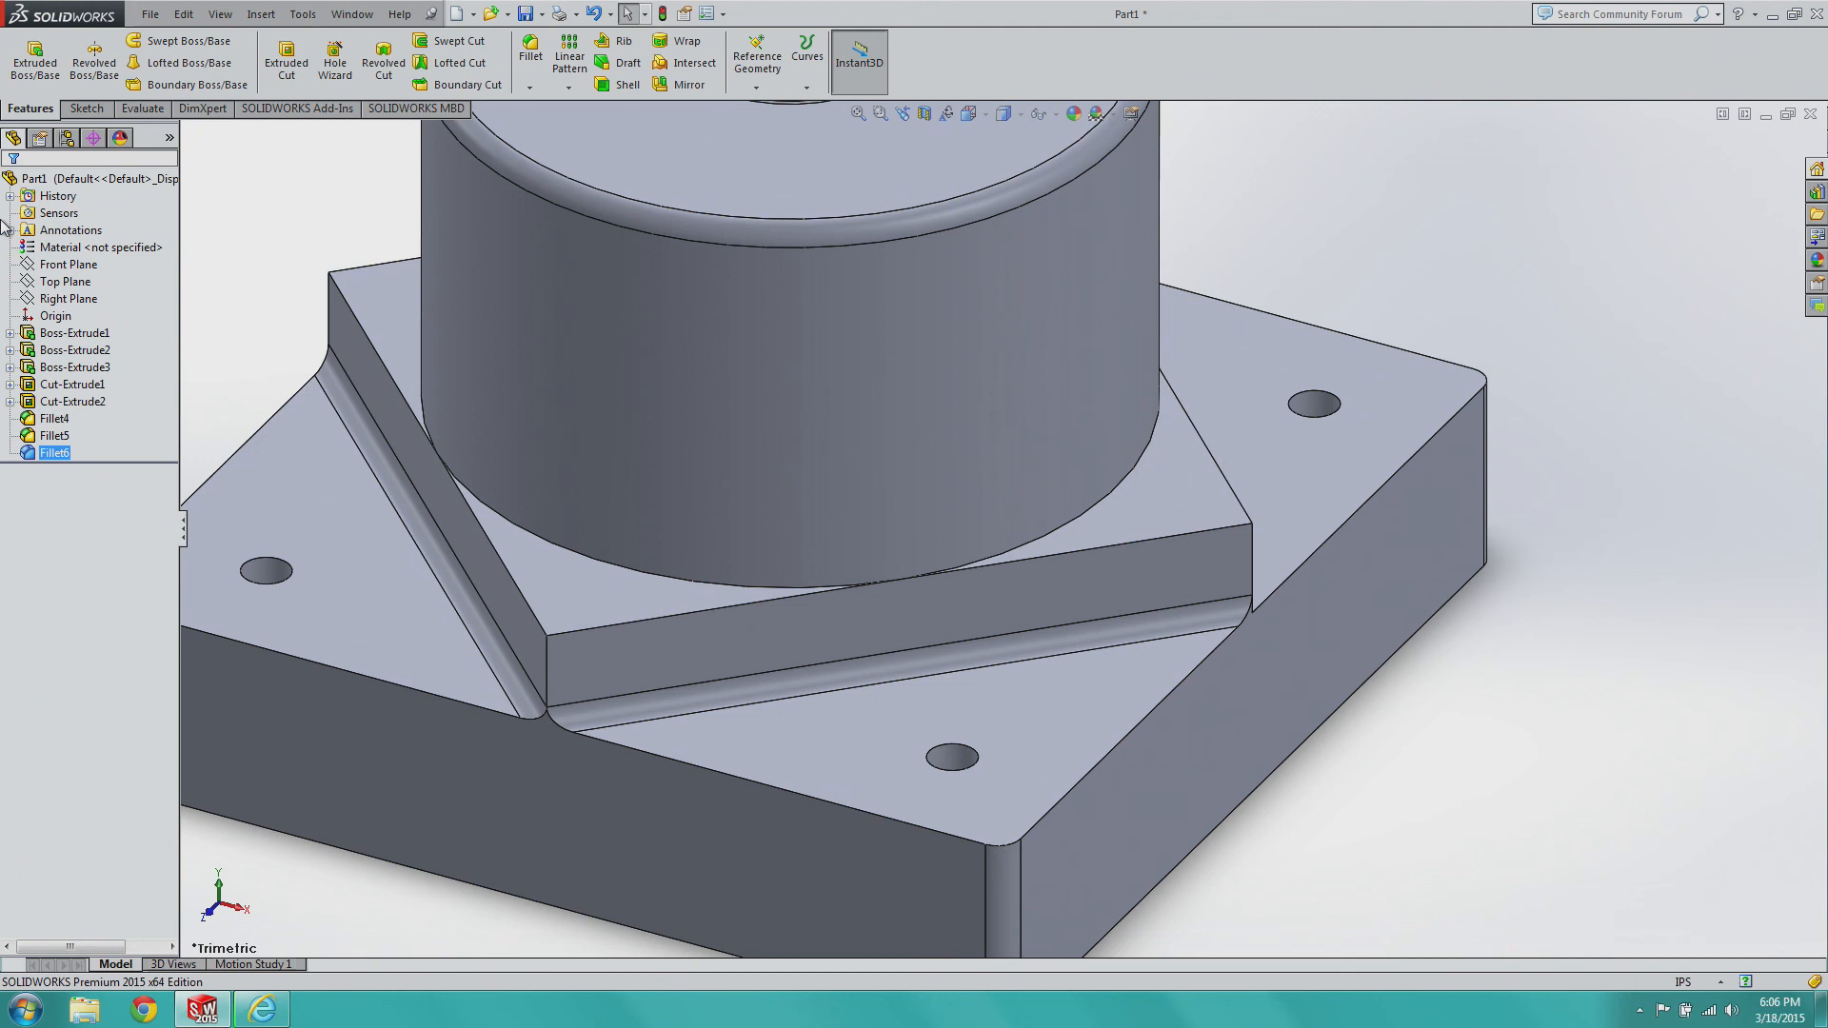
Rotate the view to reach the far side of the part.
{"action": "right_click", "coordinate": [1455, 274]}
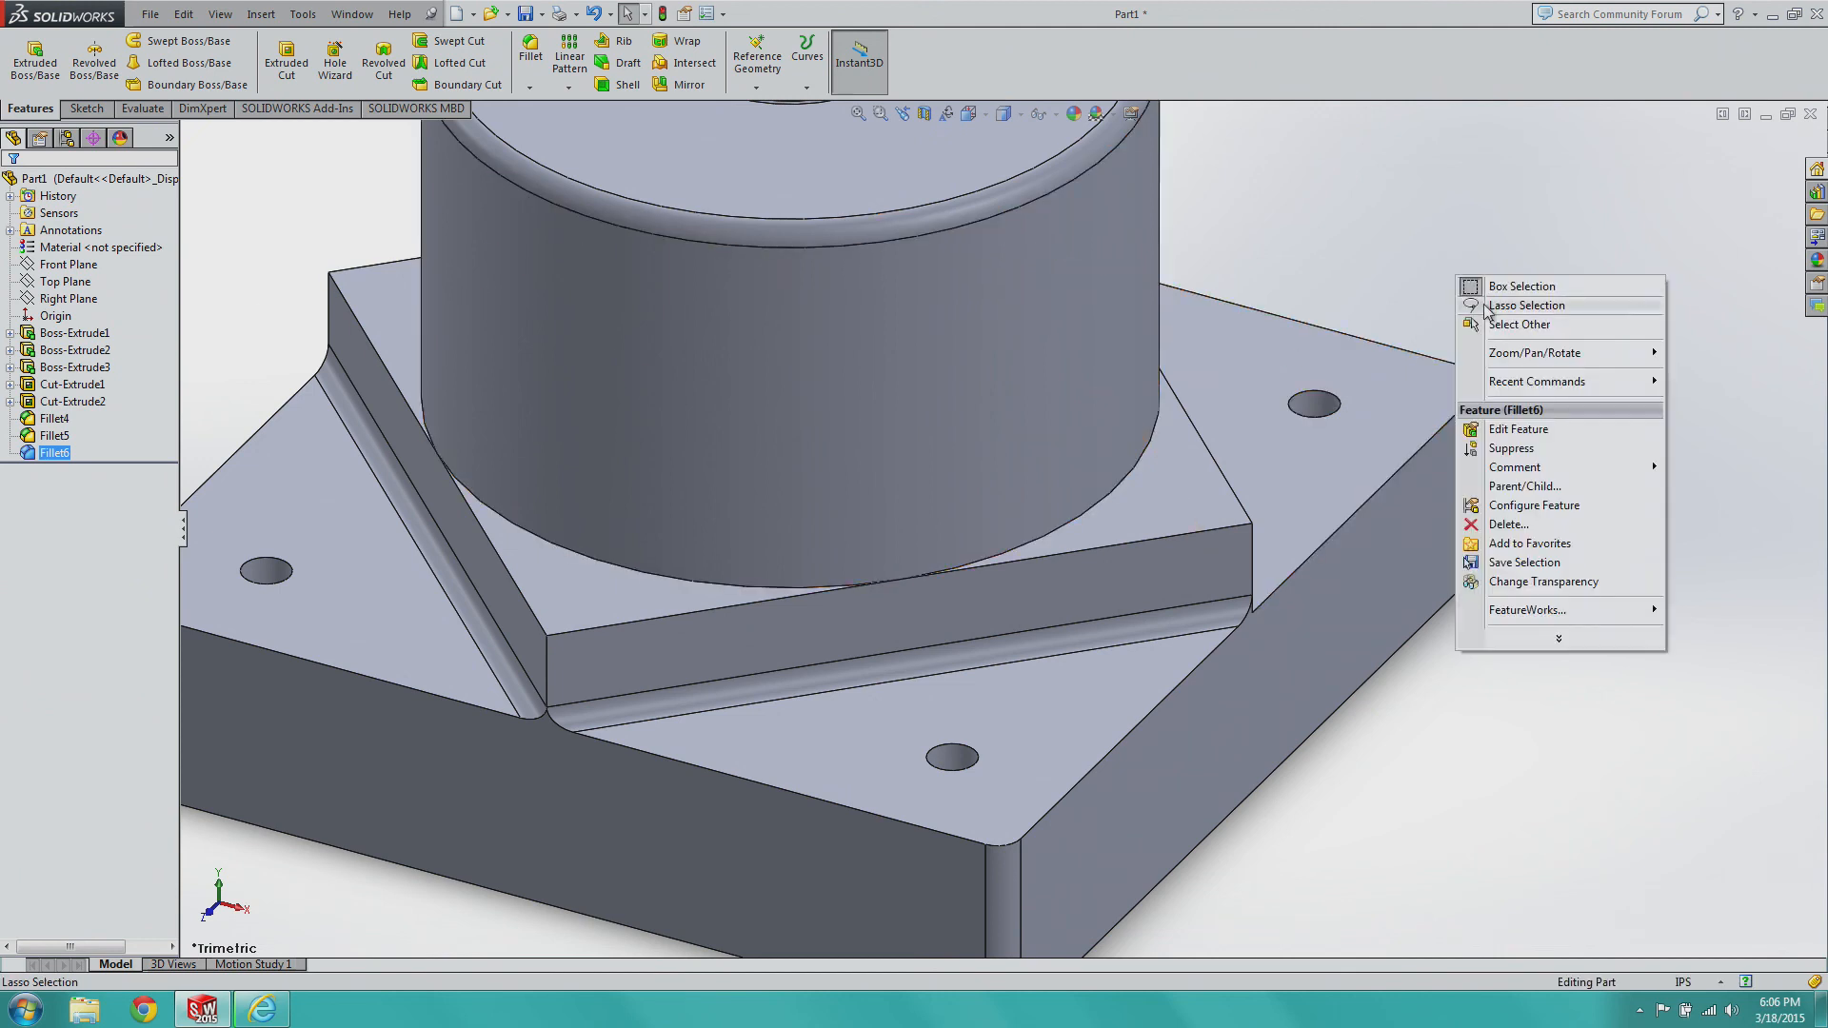
{"action": "mouse_move", "coordinate": [1528, 354]}
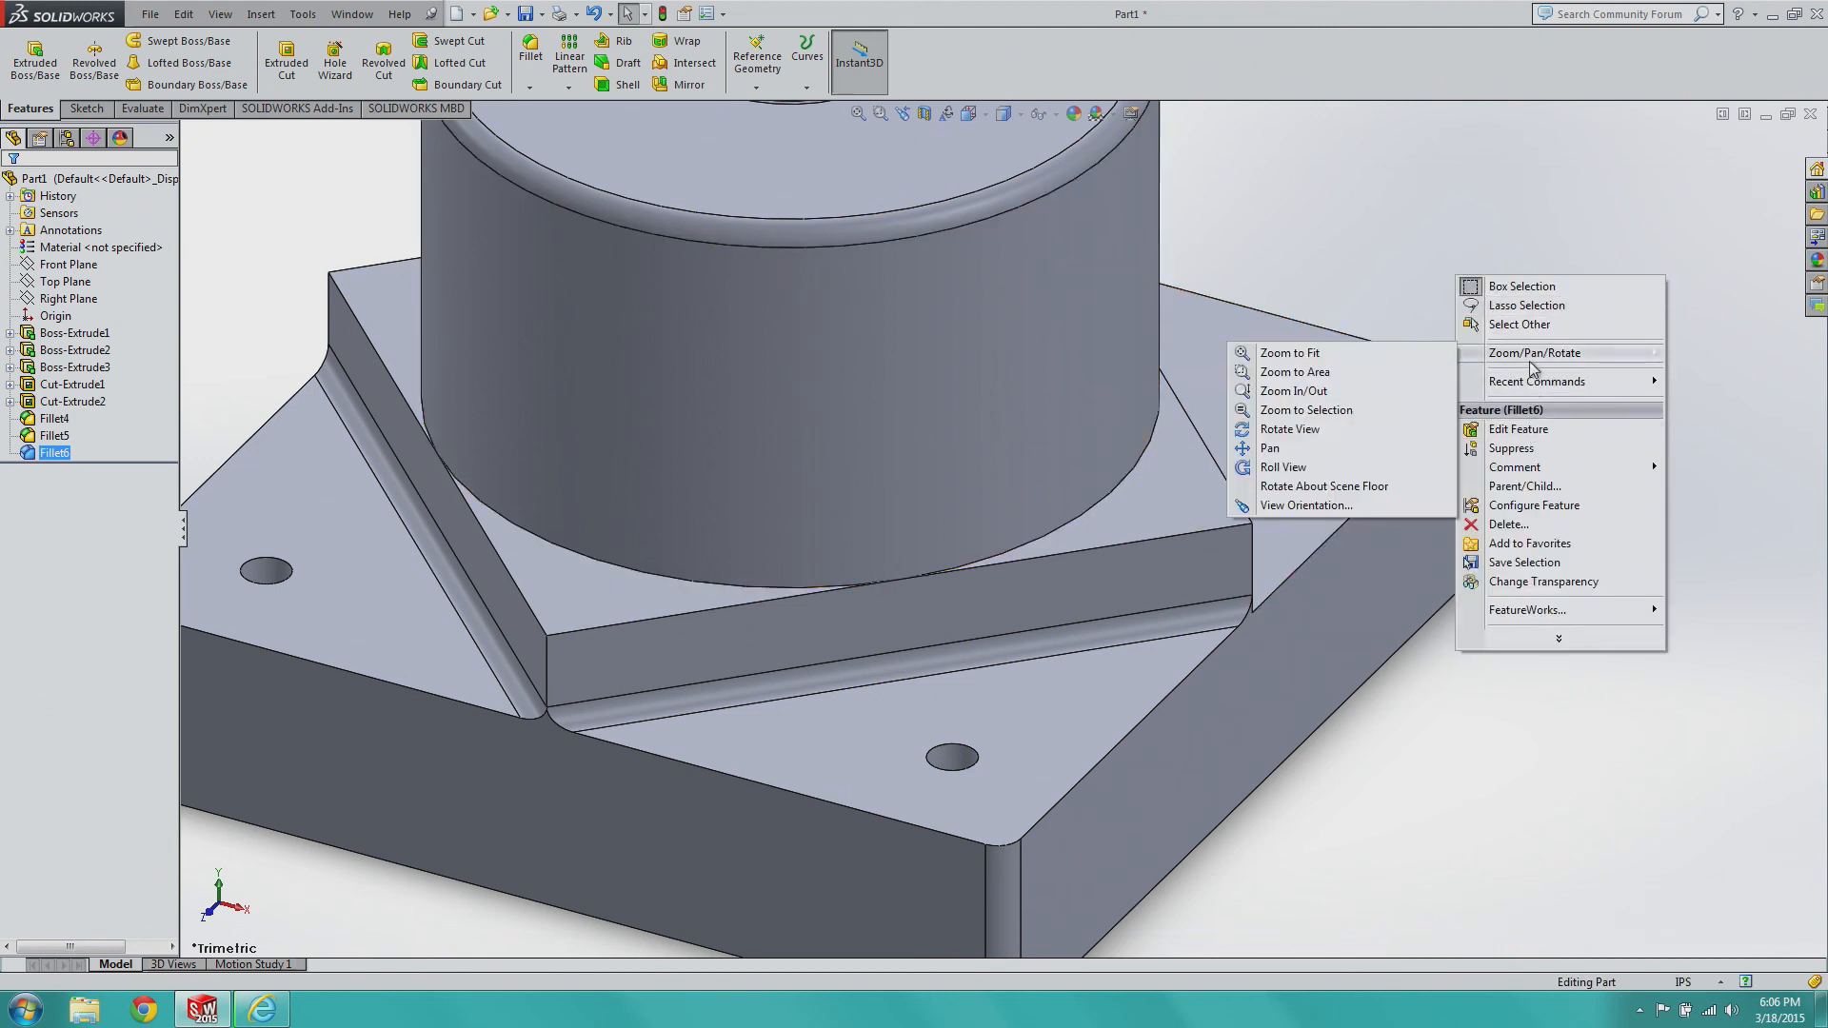
{"action": "left_click", "coordinate": [1407, 430]}
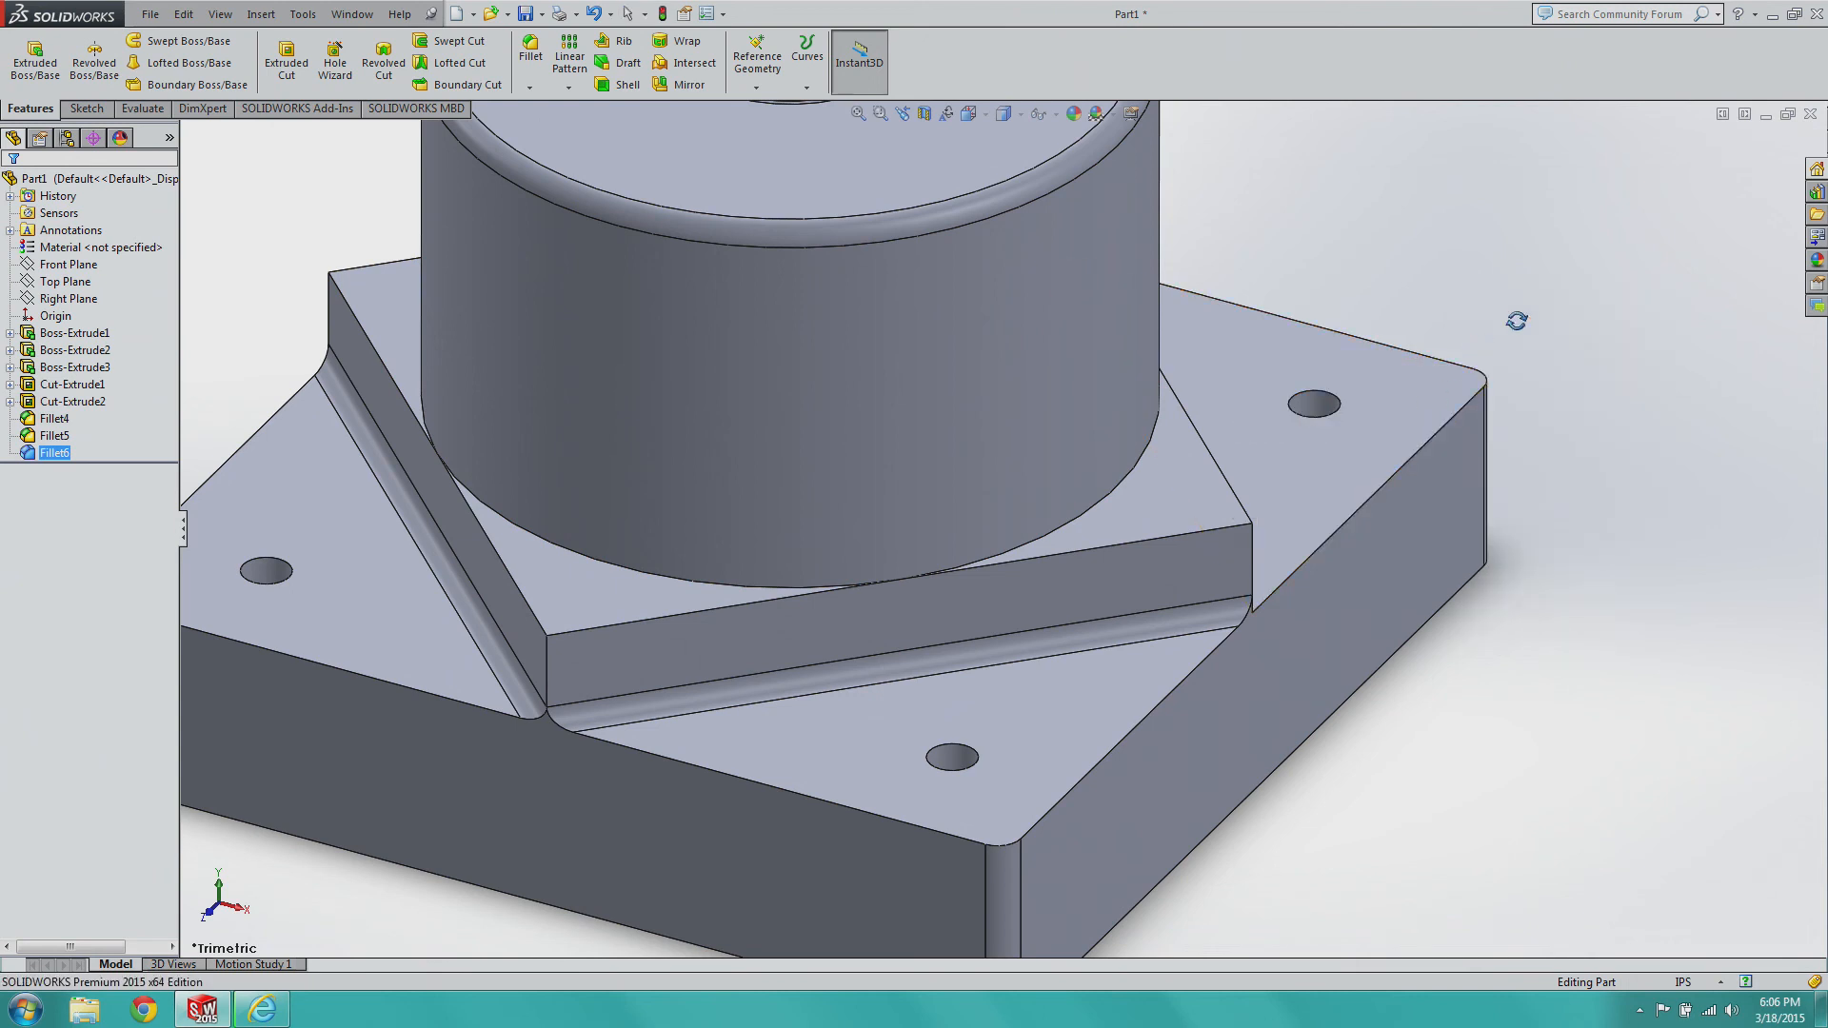